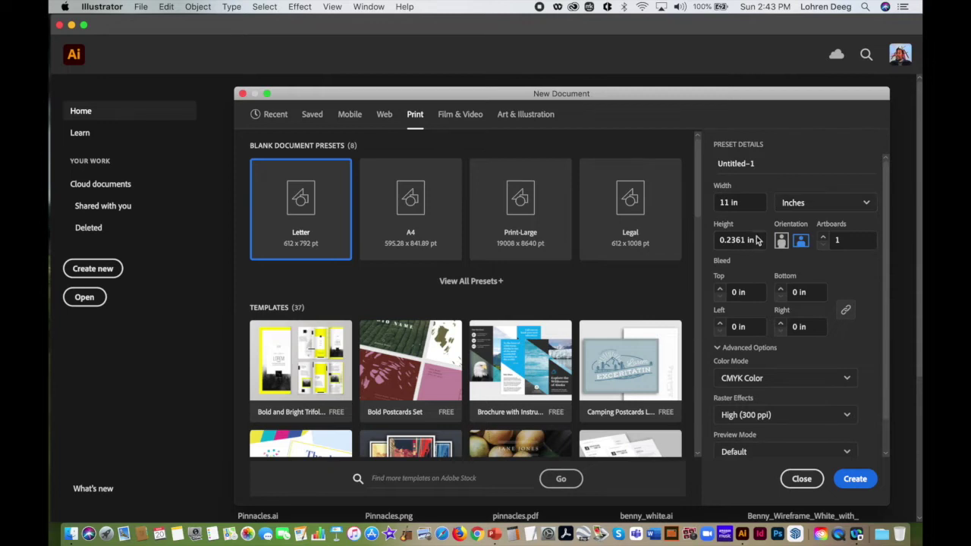
Set the new print document's width to 17 in and its height to 11 in
{"action": "left_click_drag", "start_coordinate": [758, 240], "coordinate": [702, 237]}
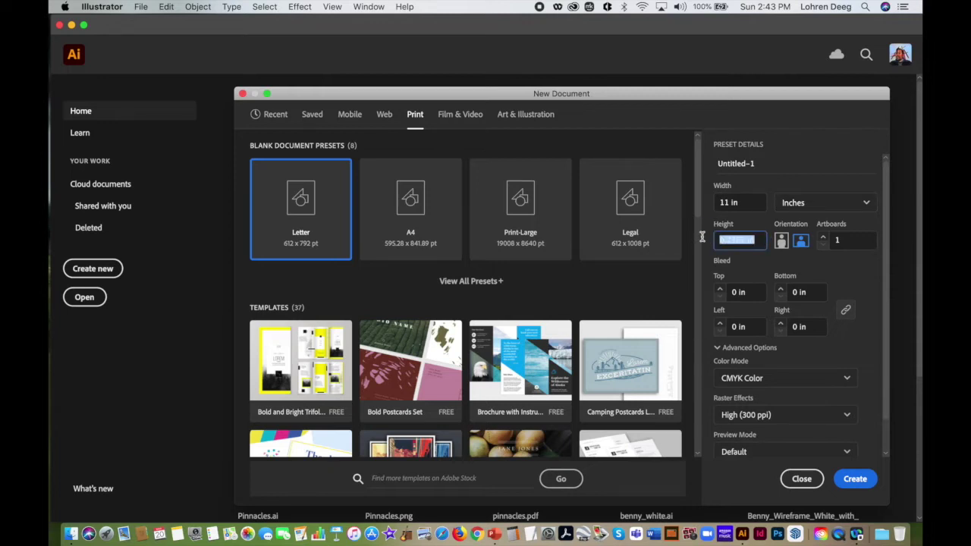
{"action": "left_click_drag", "start_coordinate": [751, 203], "coordinate": [702, 202]}
{"action": "type", "text": "17"}
{"action": "left_click_drag", "start_coordinate": [749, 238], "coordinate": [702, 239]}
{"action": "type", "text": "11"}
Create the document with CMYK Color mode, High (300 ppi) raster effects and Default preview mode
{"action": "left_click", "coordinate": [845, 380]}
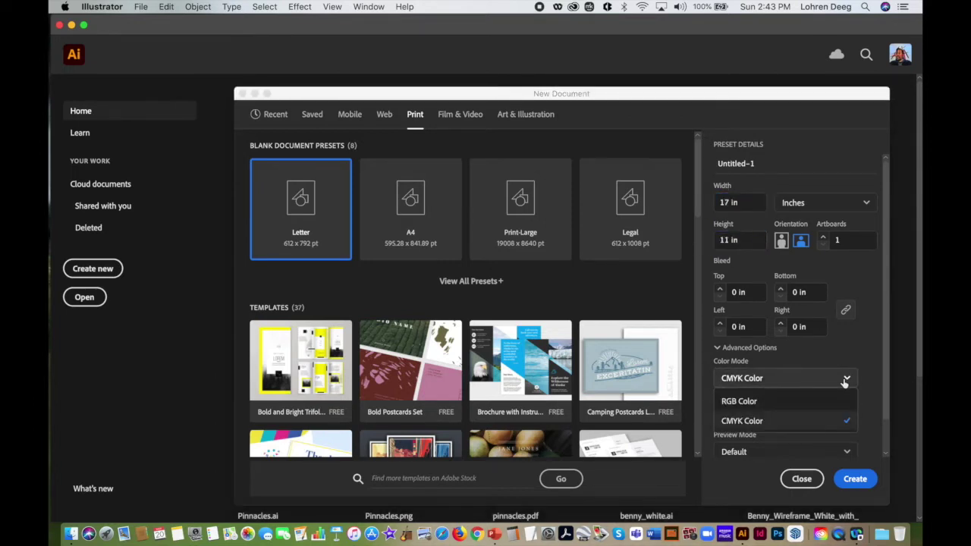
{"action": "left_click", "coordinate": [825, 421]}
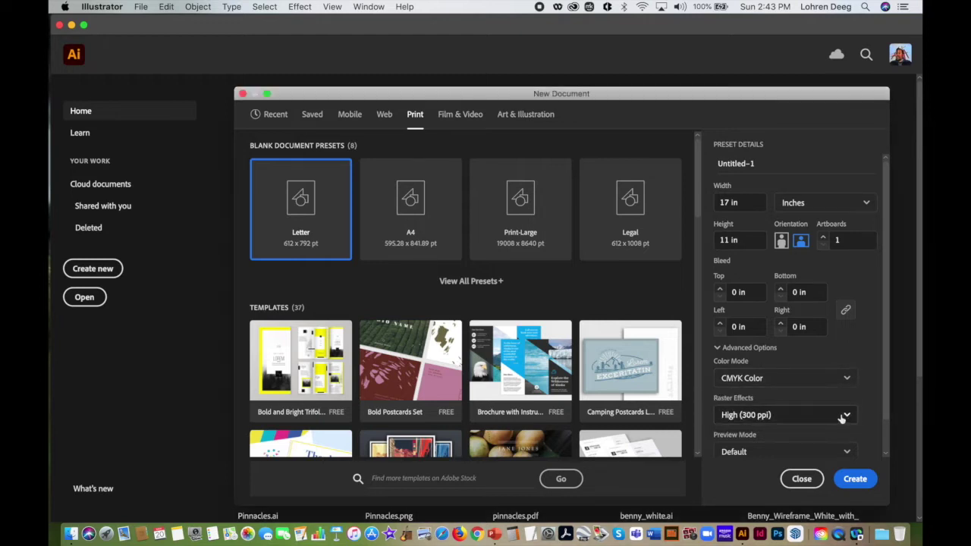
{"action": "left_click", "coordinate": [842, 416]}
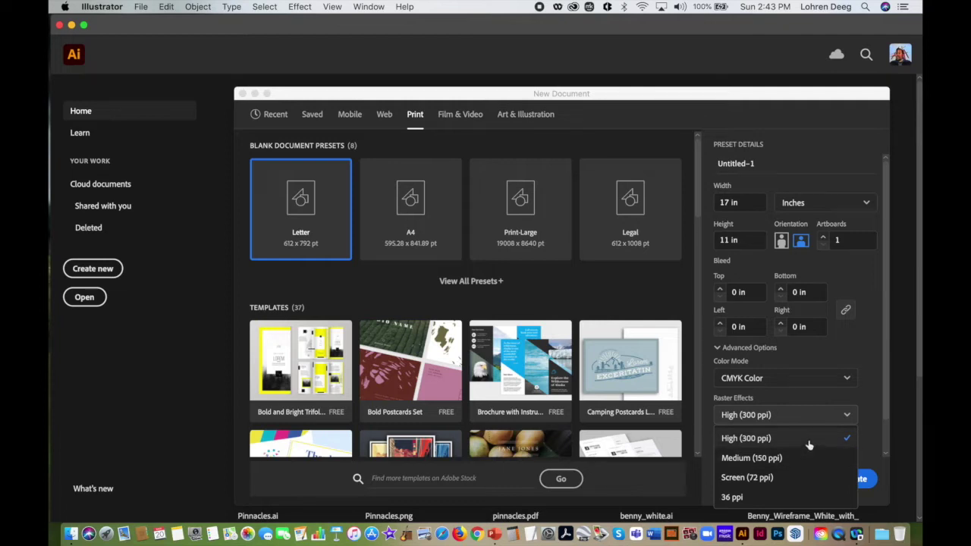
{"action": "left_click", "coordinate": [873, 404]}
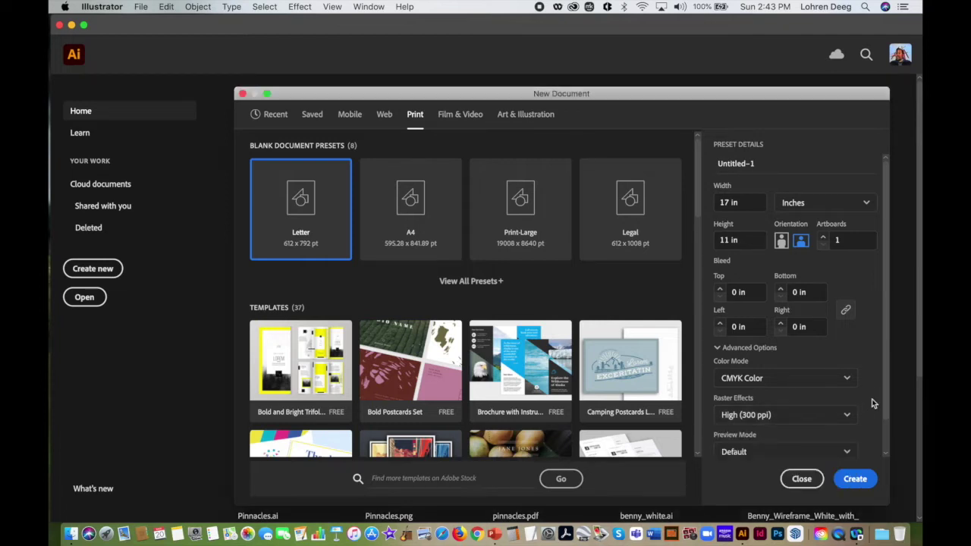
{"action": "left_click_drag", "start_coordinate": [888, 374], "coordinate": [884, 416]}
{"action": "left_click", "coordinate": [824, 417]}
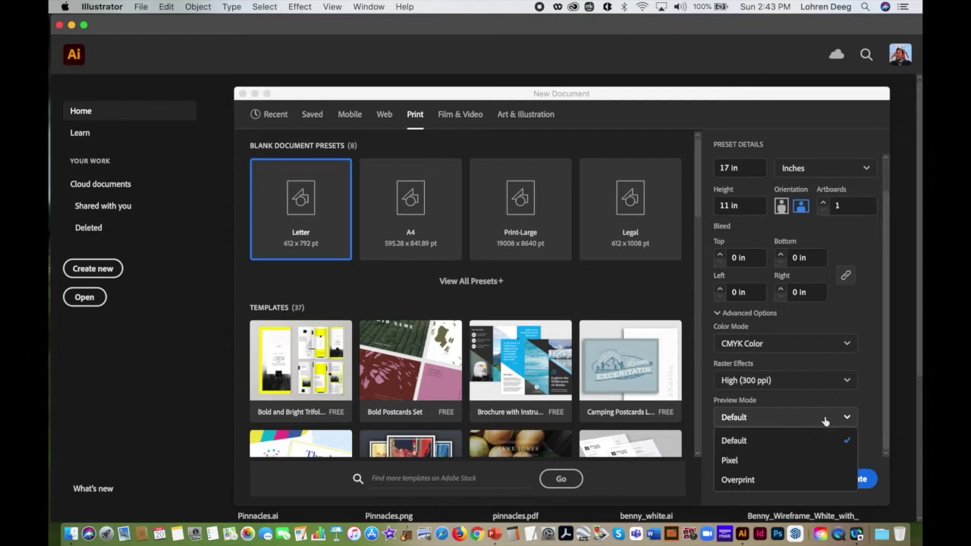
{"action": "left_click", "coordinate": [871, 415]}
{"action": "left_click", "coordinate": [849, 479]}
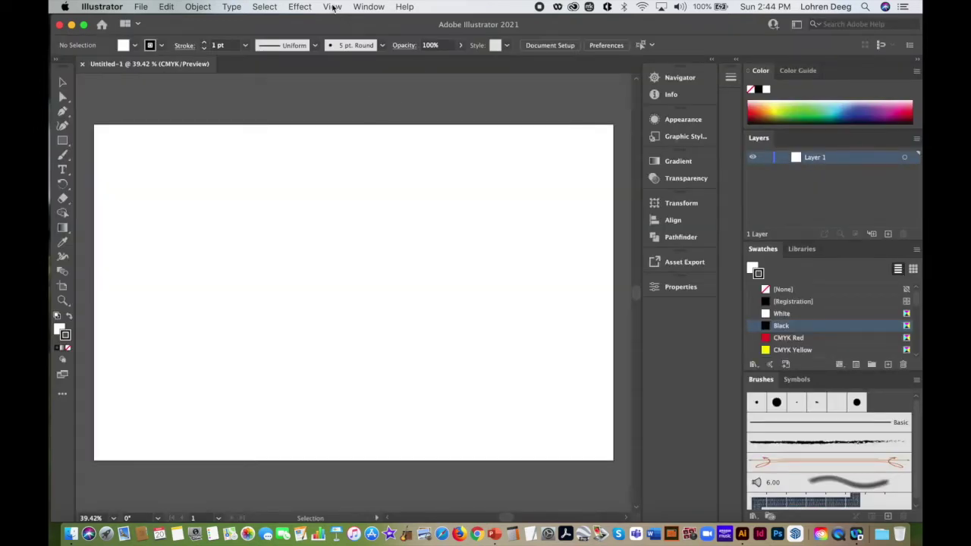
Choose the Painting workspace for the new document
{"action": "left_click", "coordinate": [359, 8]}
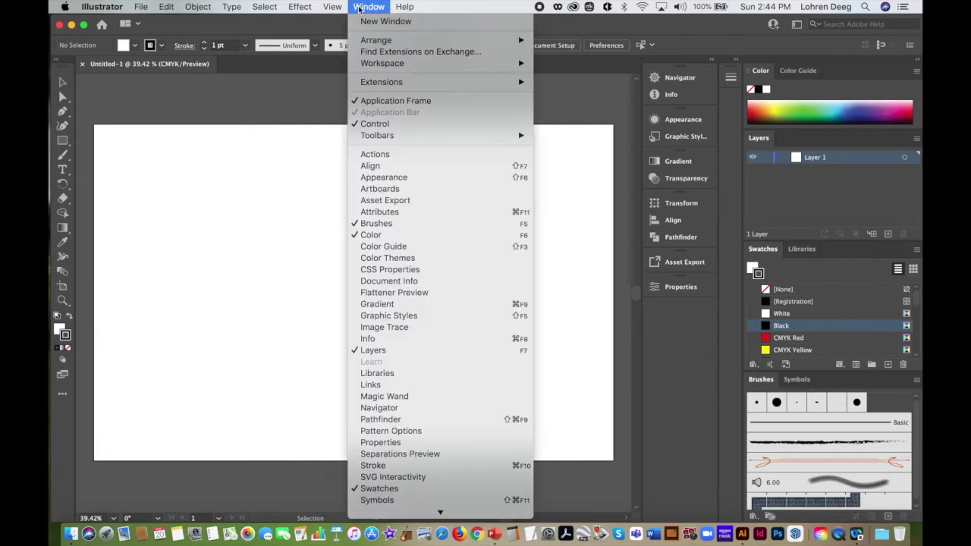
{"action": "mouse_move", "coordinate": [495, 63]}
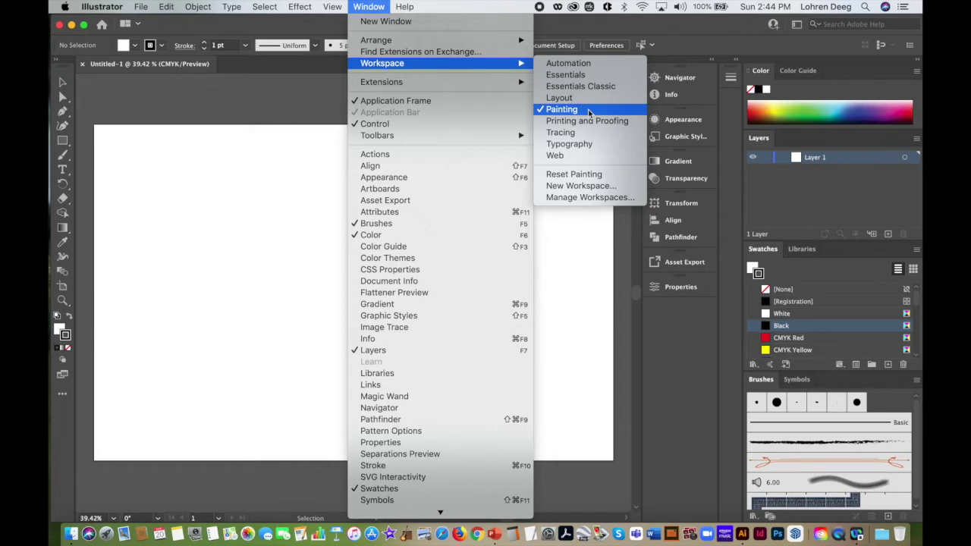
{"action": "left_click", "coordinate": [599, 112]}
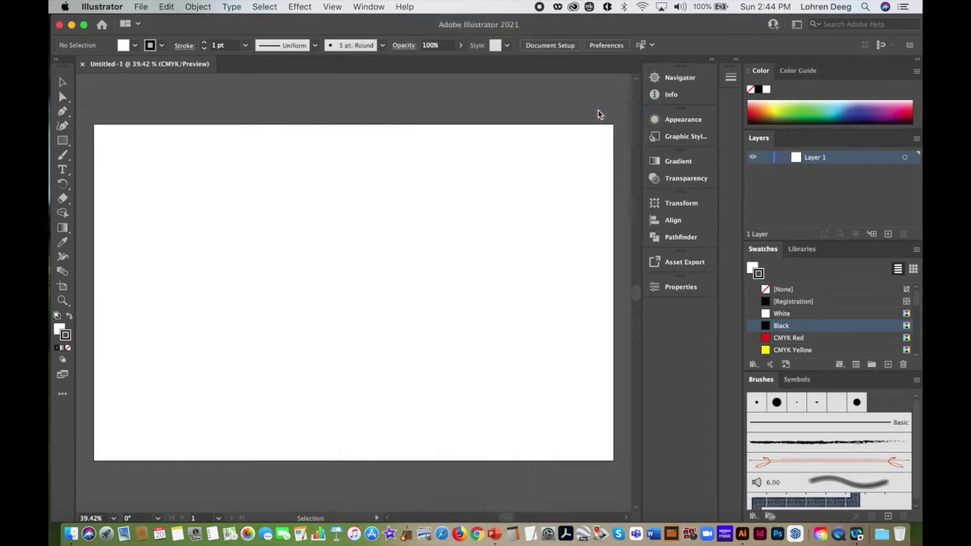
Show the grid over the artboard
{"action": "left_click", "coordinate": [335, 7]}
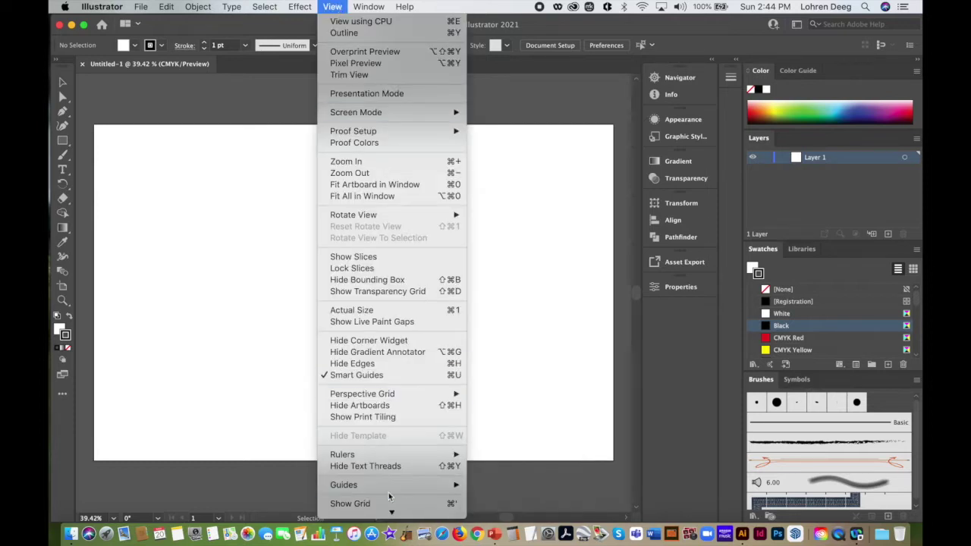
{"action": "mouse_move", "coordinate": [387, 520]}
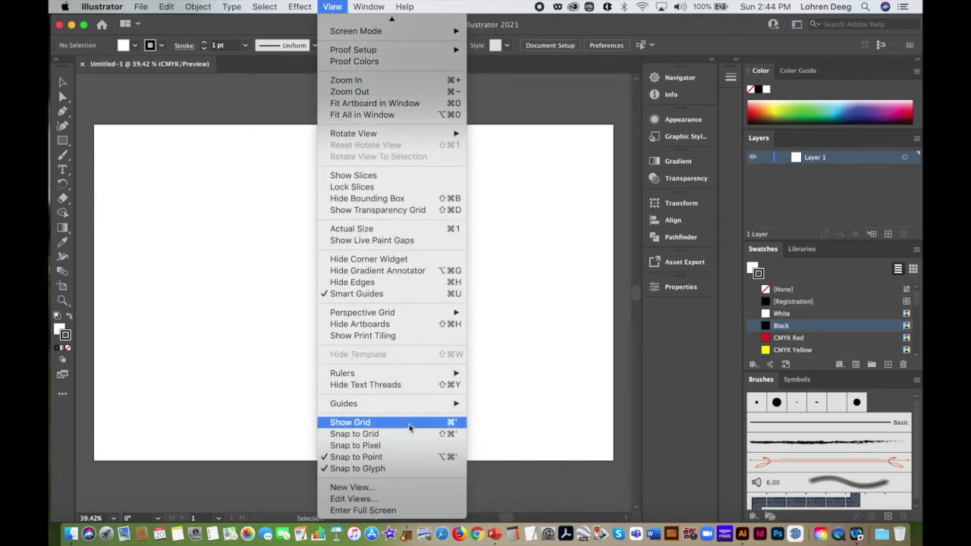
{"action": "left_click", "coordinate": [409, 423]}
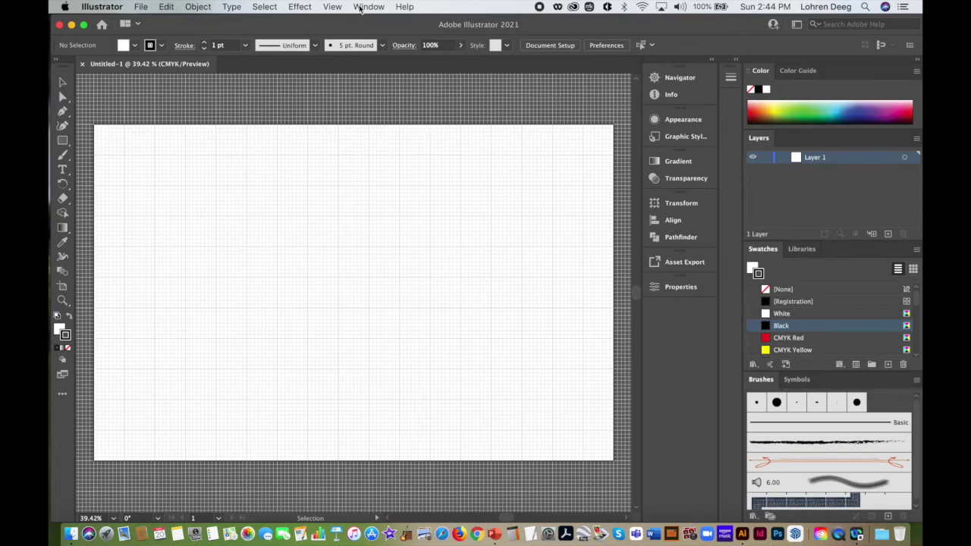
{"action": "left_click", "coordinate": [332, 6]}
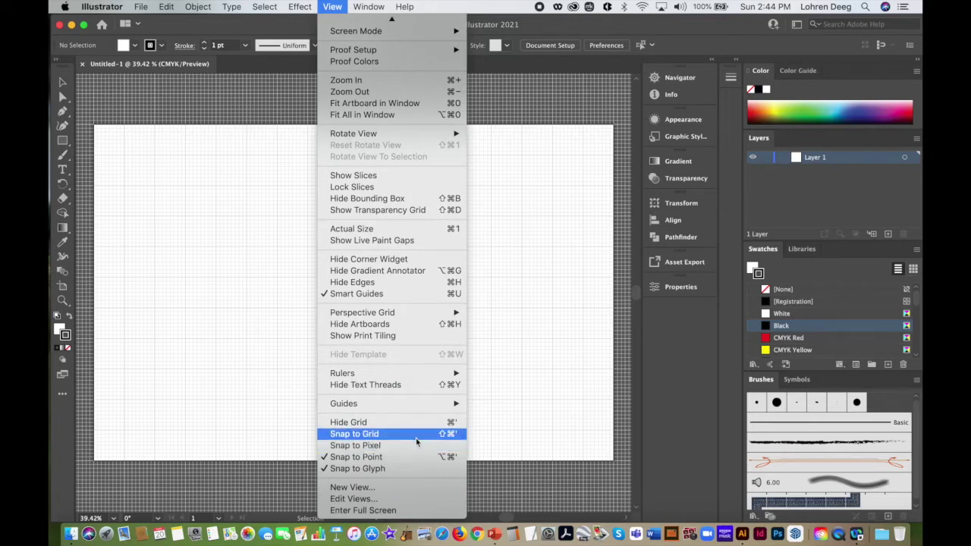
{"action": "left_click", "coordinate": [244, 111]}
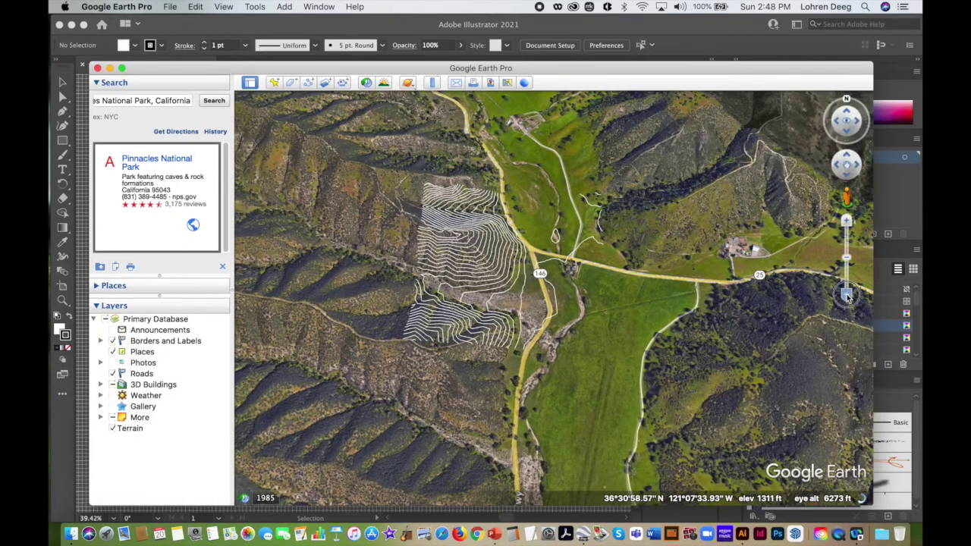
Switch to Google Earth Pro and examine the contour-lined hillside and the Highway 146 and 25 junction at several zoom levels
{"action": "left_click", "coordinate": [847, 294]}
{"action": "left_click_drag", "start_coordinate": [847, 295], "coordinate": [847, 295]}
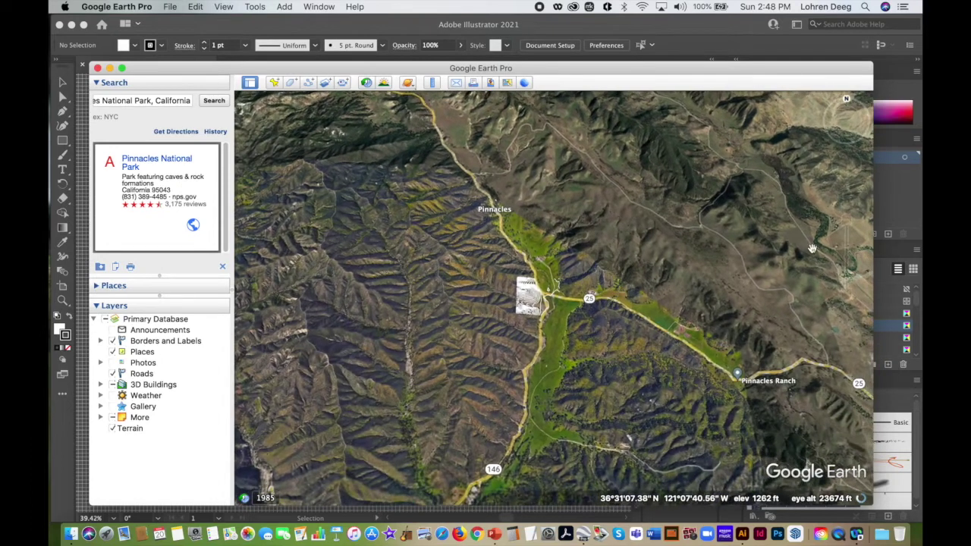
{"action": "left_click", "coordinate": [845, 221]}
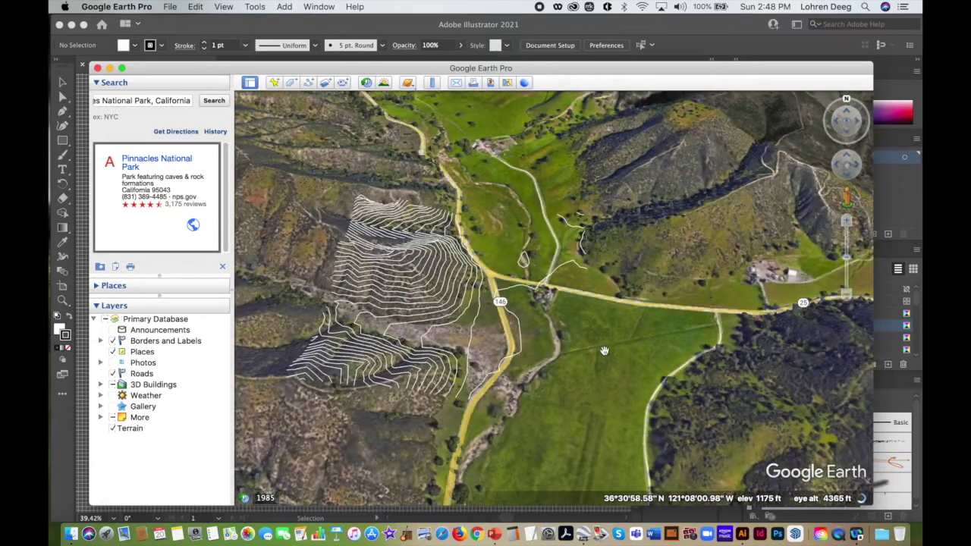
{"action": "left_click_drag", "start_coordinate": [604, 350], "coordinate": [585, 303]}
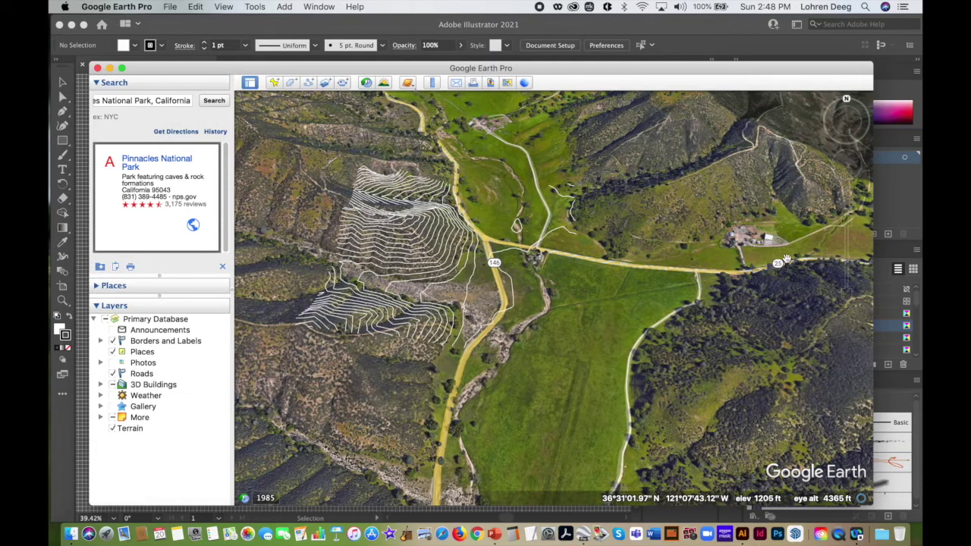
{"action": "left_click_drag", "start_coordinate": [616, 232], "coordinate": [638, 348]}
{"action": "left_click_drag", "start_coordinate": [533, 284], "coordinate": [559, 263]}
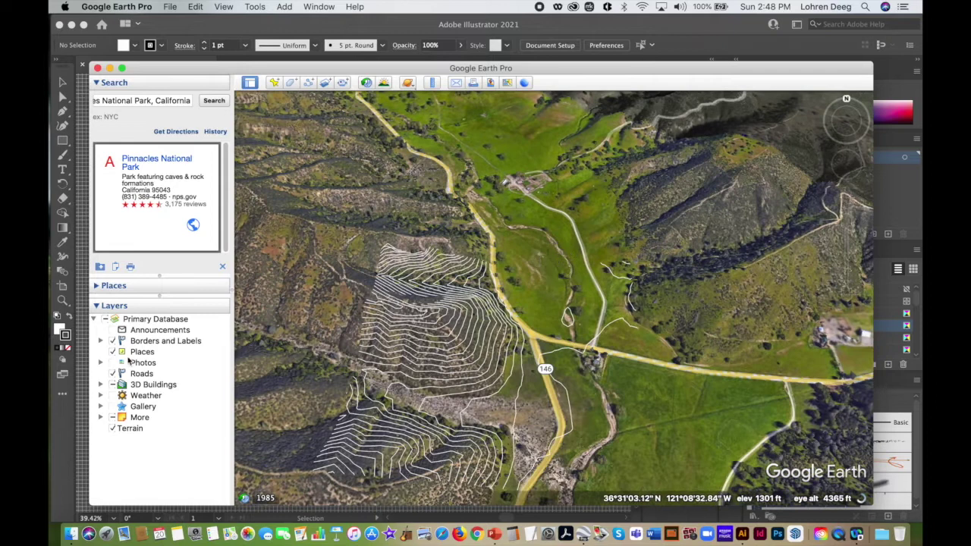
Turn off the Borders and Labels, Places, Roads, 3D Buildings, More and Terrain layers
{"action": "left_click", "coordinate": [113, 340]}
{"action": "left_click", "coordinate": [113, 352]}
{"action": "left_click", "coordinate": [112, 374]}
{"action": "left_click", "coordinate": [113, 385]}
{"action": "left_click", "coordinate": [112, 417]}
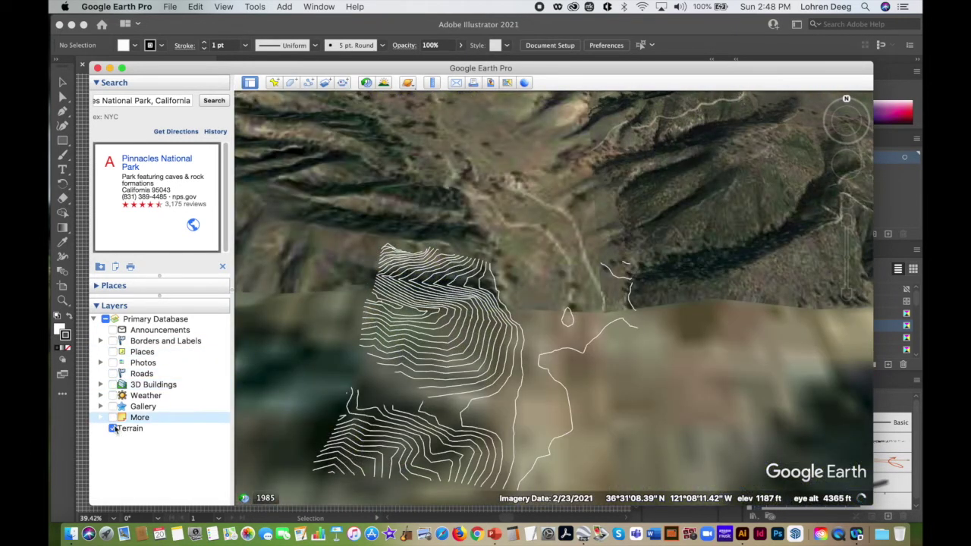
{"action": "left_click", "coordinate": [113, 428]}
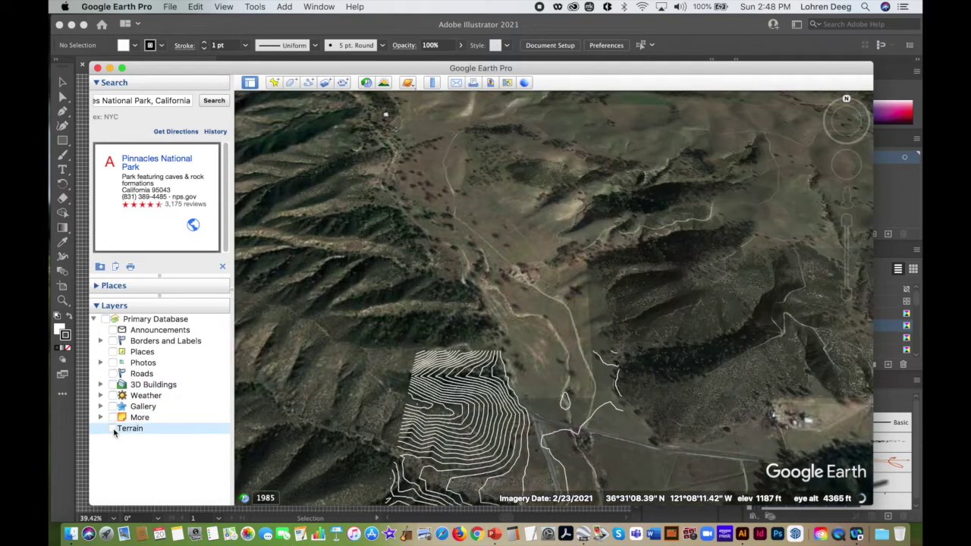
Recentre the map on the contour-lined site and reset the view's tilt and compass
{"action": "left_click_drag", "start_coordinate": [568, 325], "coordinate": [564, 208]}
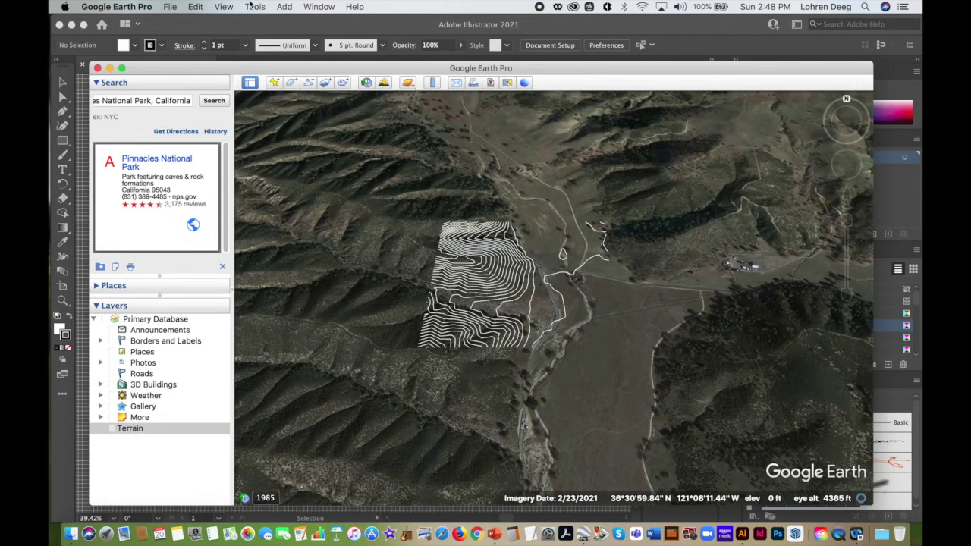
{"action": "left_click", "coordinate": [218, 6]}
{"action": "mouse_move", "coordinate": [304, 245]}
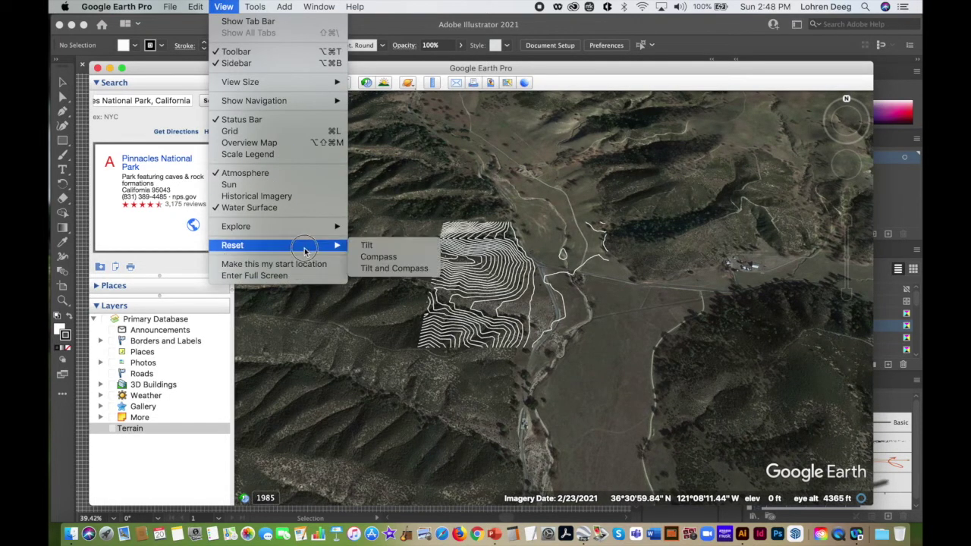
{"action": "left_click", "coordinate": [379, 267]}
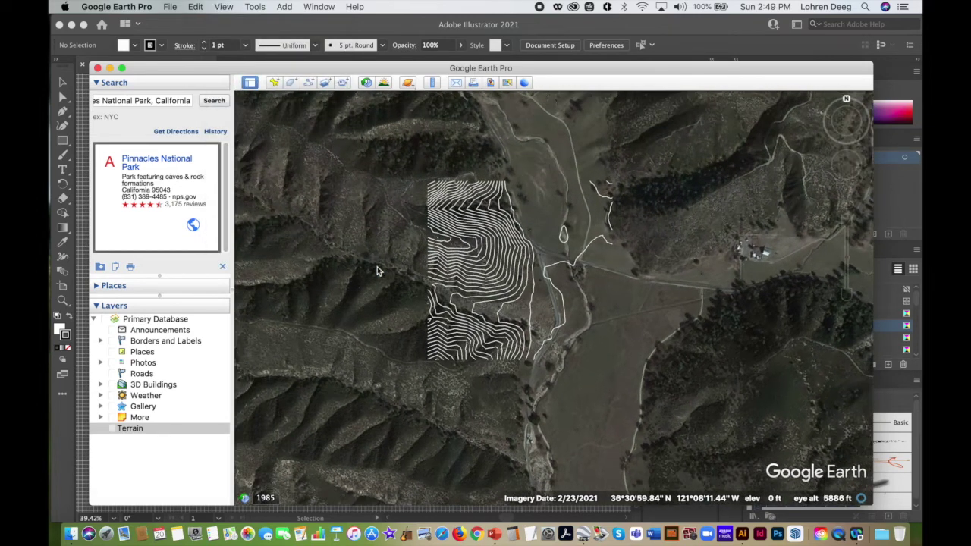
Turn Terrain on to compare the imagery, and clear every layer through Primary Database
{"action": "left_click", "coordinate": [113, 429]}
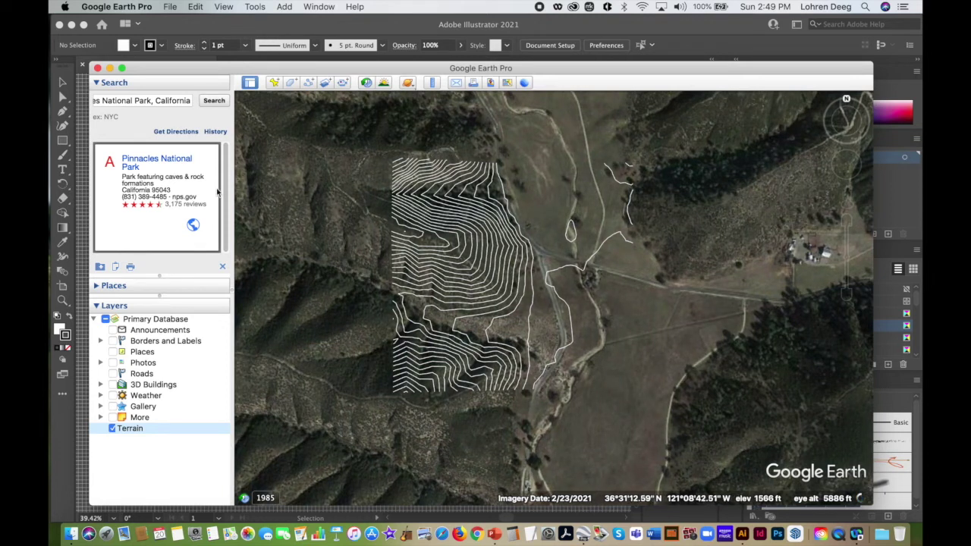
{"action": "left_click", "coordinate": [106, 319]}
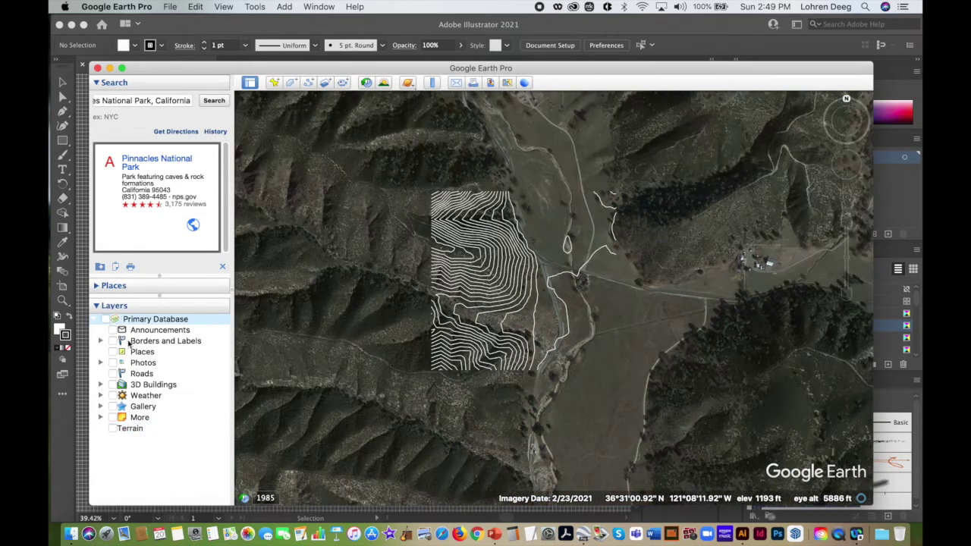
{"action": "left_click_drag", "start_coordinate": [364, 314], "coordinate": [380, 288]}
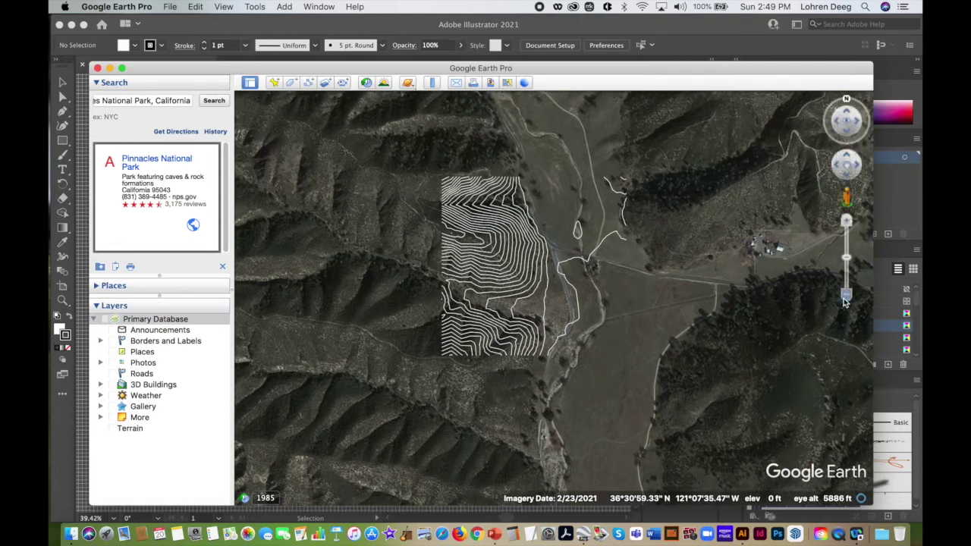
Turn on the 3D Buildings and Terrain layers over the contour-lined site
{"action": "left_click", "coordinate": [112, 384]}
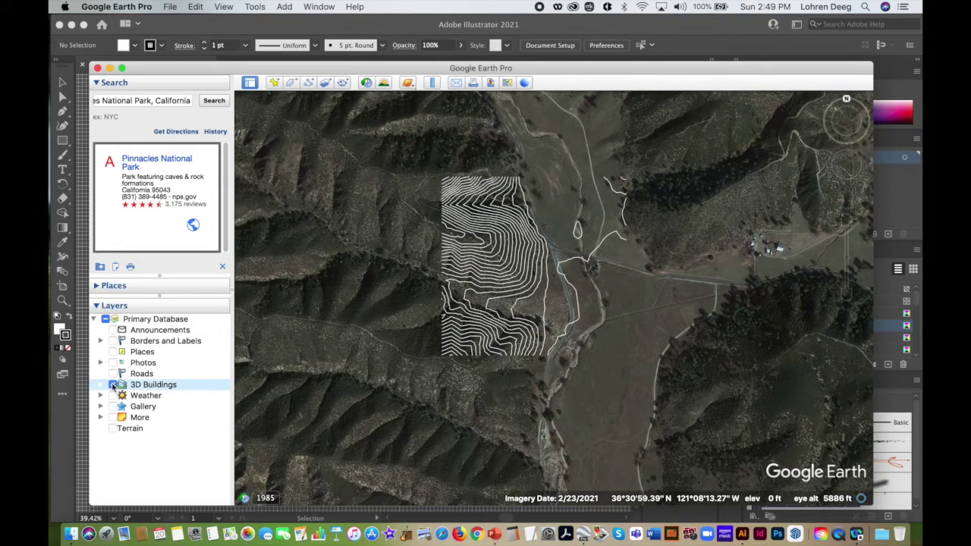
{"action": "left_click", "coordinate": [114, 429]}
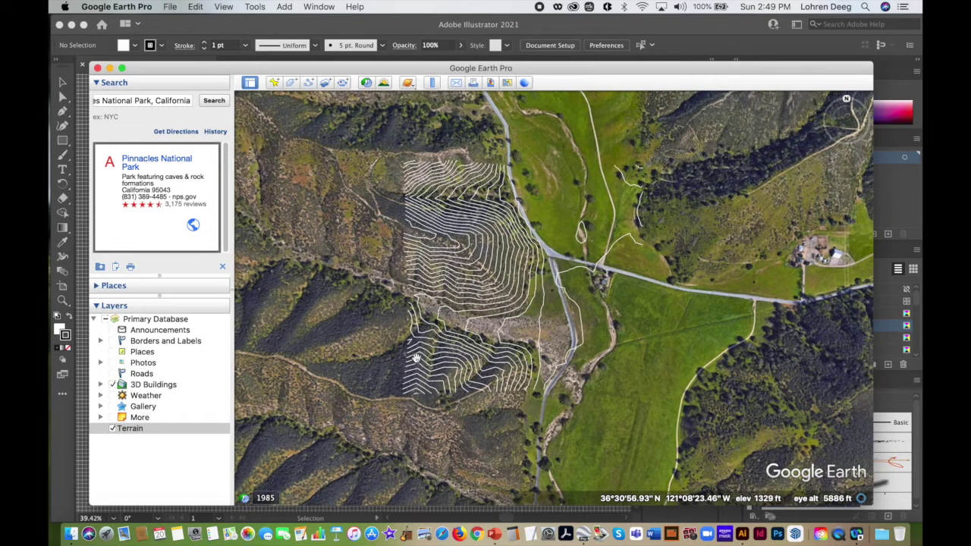
{"action": "left_click", "coordinate": [112, 429]}
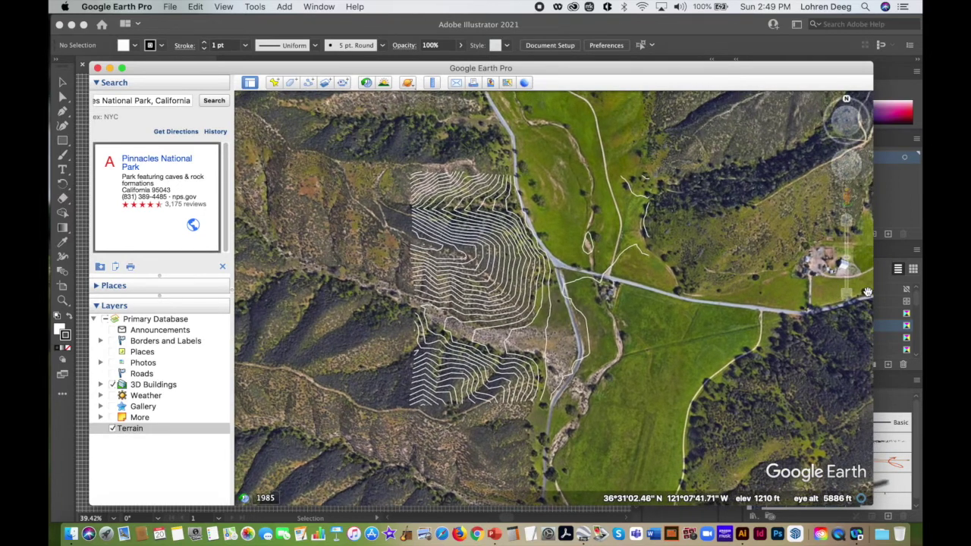
Turn the Terrain and 3D Buildings layers off and back on to compare the imagery over a wider area
{"action": "left_click", "coordinate": [848, 295]}
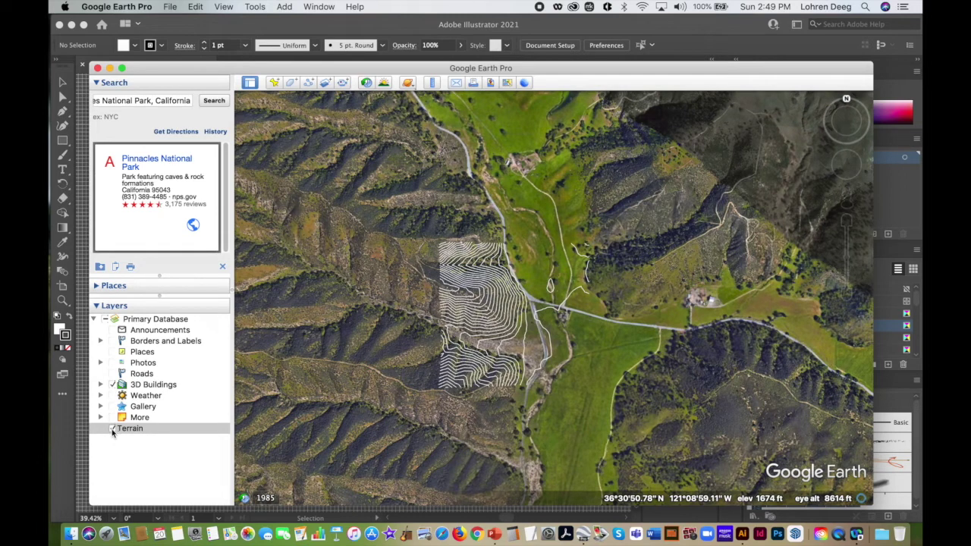
{"action": "left_click", "coordinate": [112, 429]}
{"action": "left_click", "coordinate": [113, 385]}
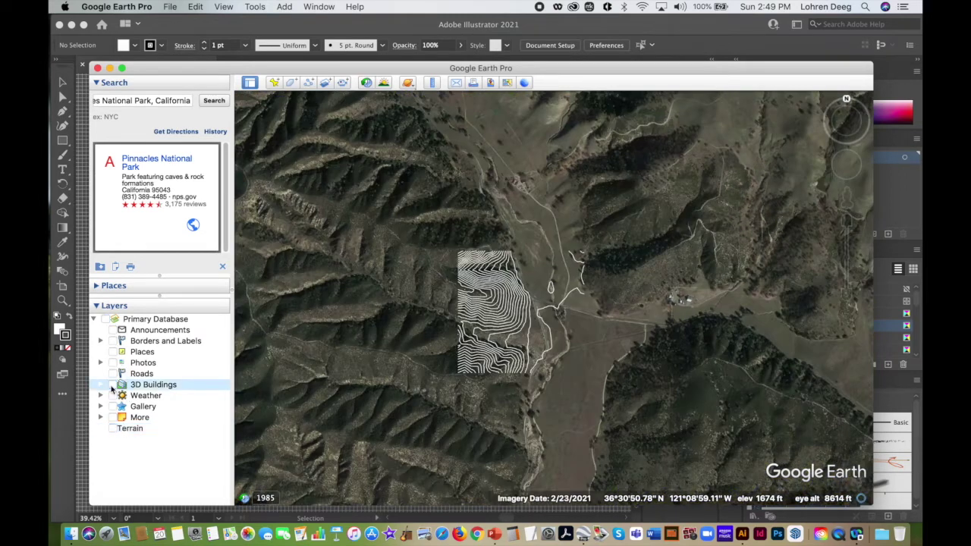
{"action": "left_click", "coordinate": [113, 428]}
{"action": "left_click", "coordinate": [113, 385]}
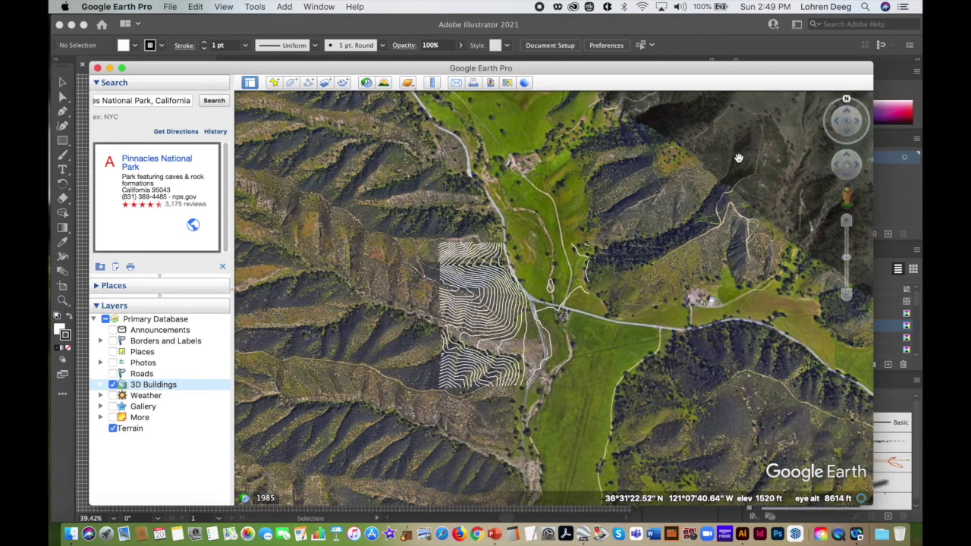
Frame the contour-lined site and its surrounding roads from about 8045 ft eye altitude, and enlarge the Google Earth window
{"action": "left_click", "coordinate": [847, 222]}
{"action": "left_click_drag", "start_coordinate": [615, 289], "coordinate": [602, 276]}
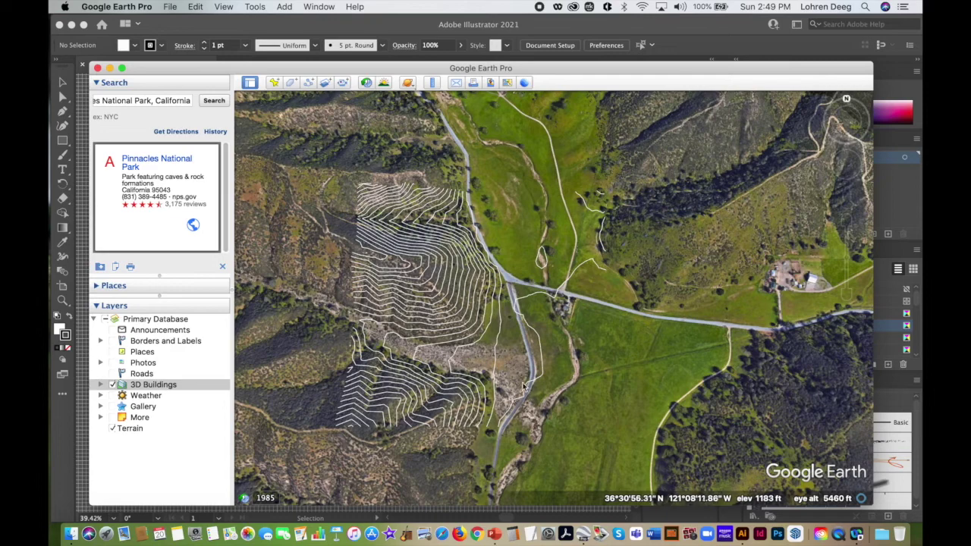
{"action": "scroll", "coordinate": [529, 330], "scroll_direction": "up", "scroll_amount": 2}
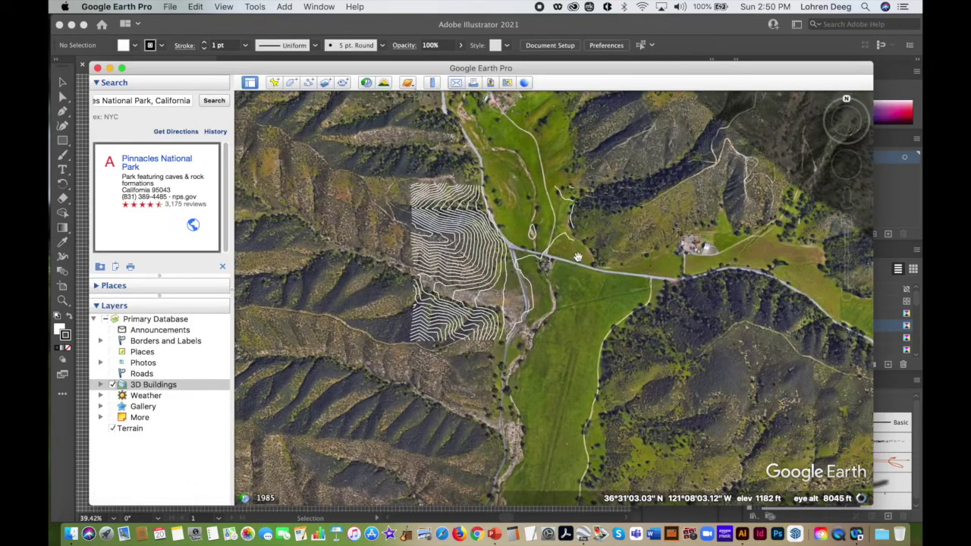
{"action": "left_click_drag", "start_coordinate": [871, 61], "coordinate": [900, 44]}
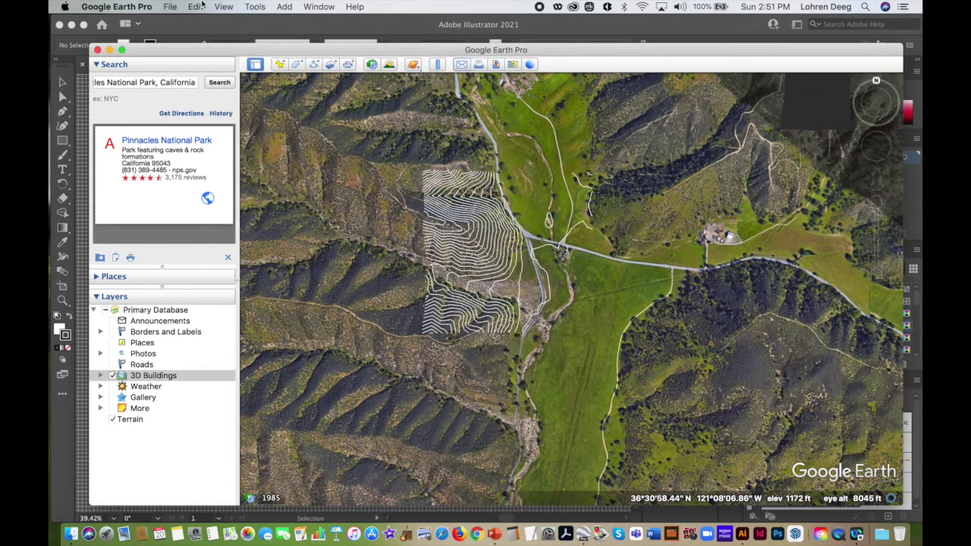
Start saving the map view as an image and leave out its title and description and its legend
{"action": "left_click", "coordinate": [171, 7]}
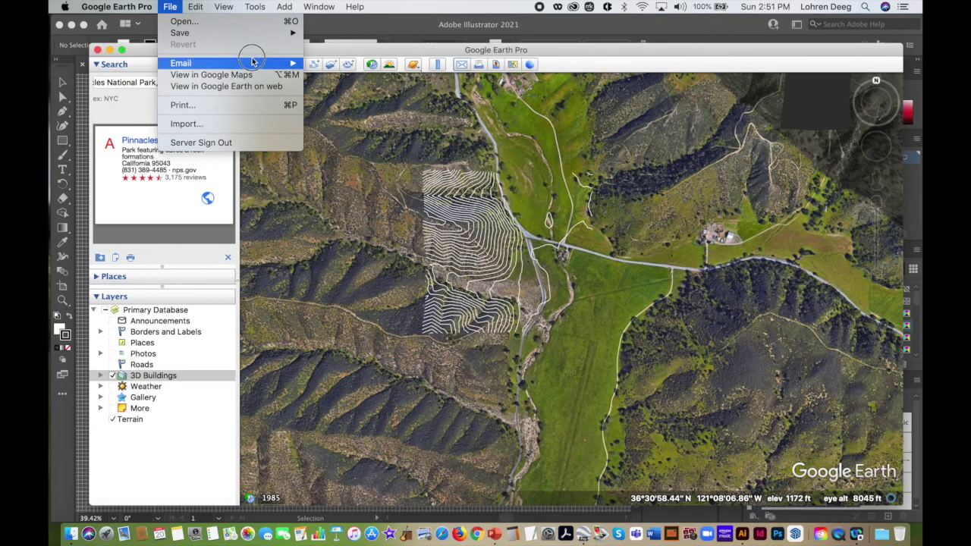
{"action": "mouse_move", "coordinate": [249, 34]}
{"action": "left_click", "coordinate": [361, 75]}
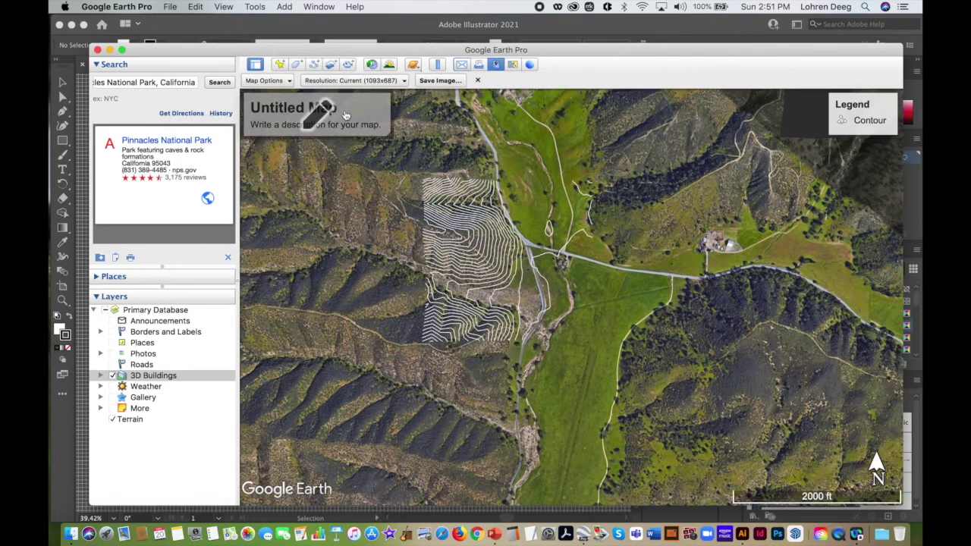
{"action": "left_click", "coordinate": [267, 80]}
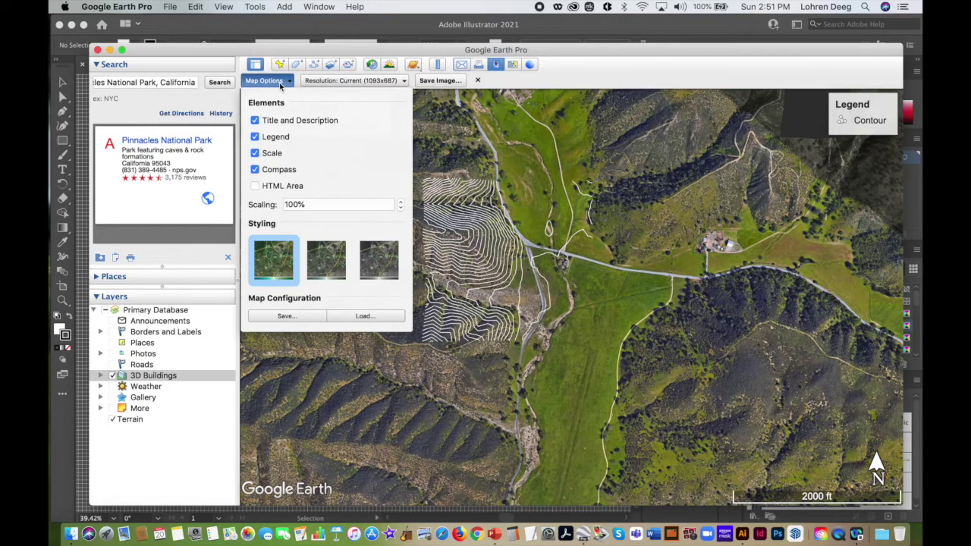
{"action": "left_click", "coordinate": [256, 137]}
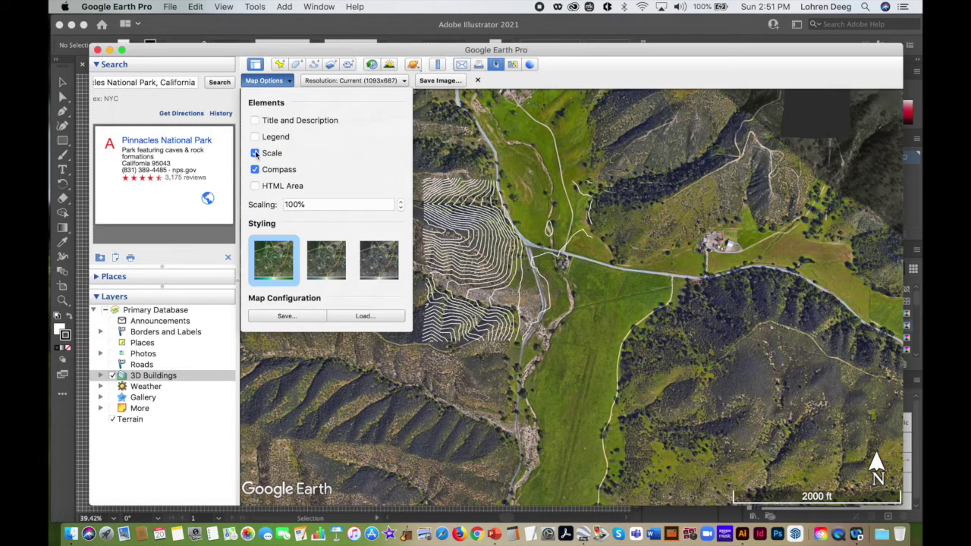
Set the map elements' scaling to 50% and the image resolution to 1920x1080 (1080 HD)
{"action": "left_click_drag", "start_coordinate": [321, 206], "coordinate": [274, 206]}
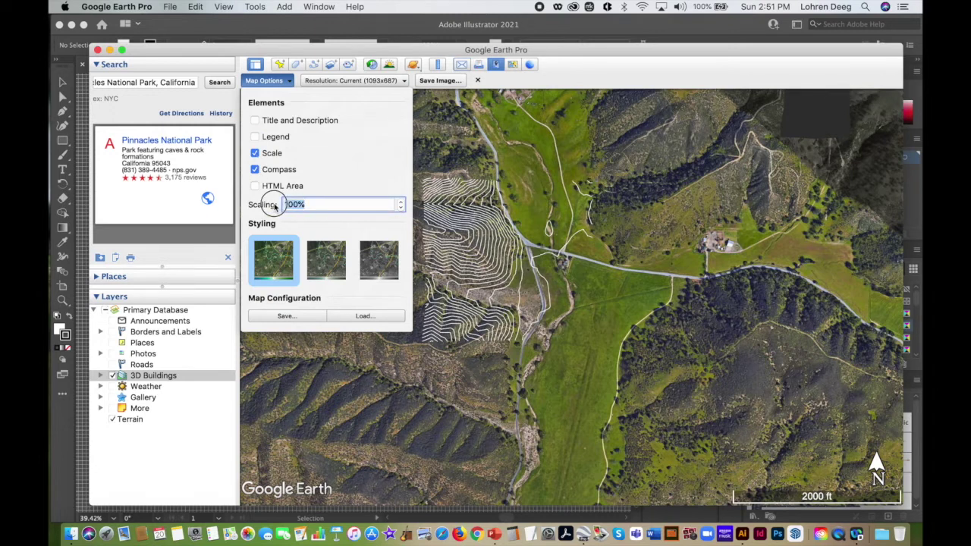
{"action": "type", "text": "50"}
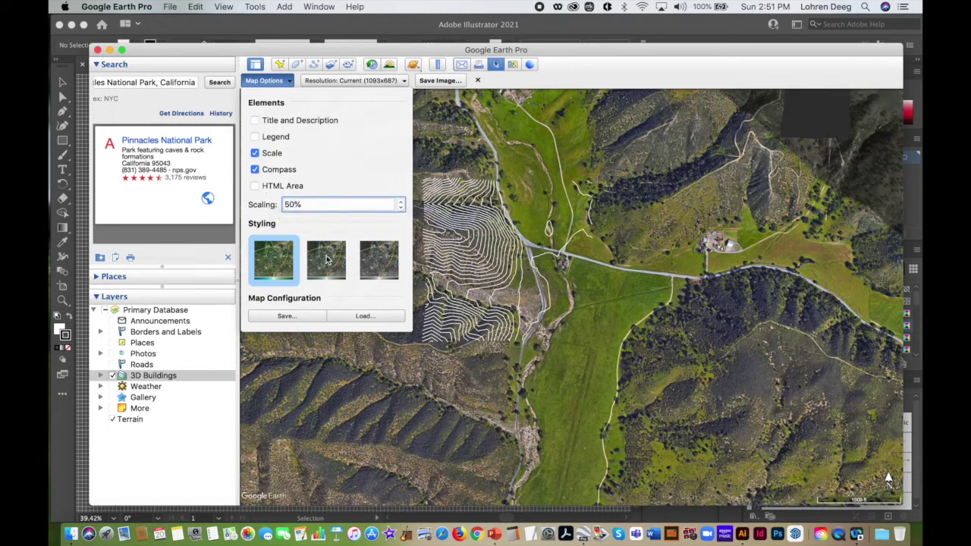
{"action": "left_click", "coordinate": [546, 326]}
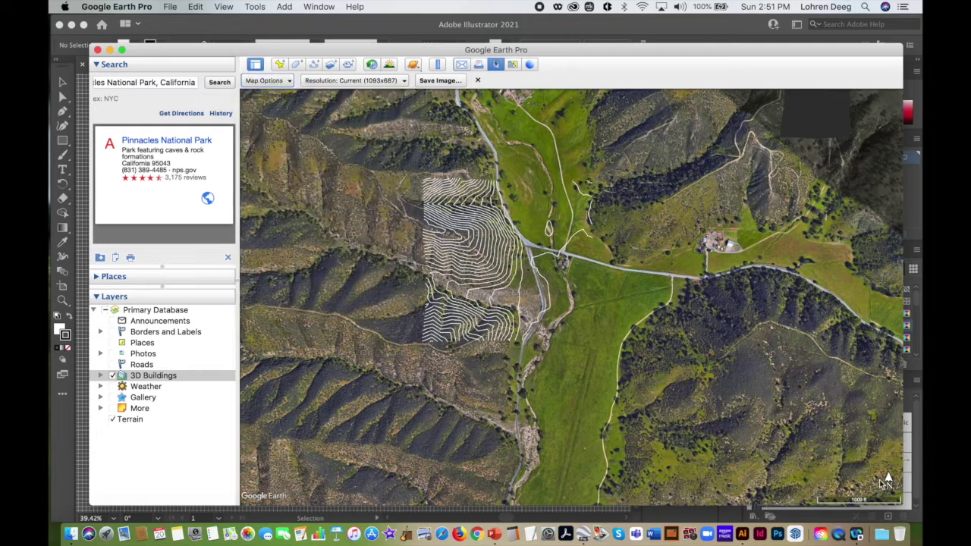
{"action": "left_click", "coordinate": [395, 82]}
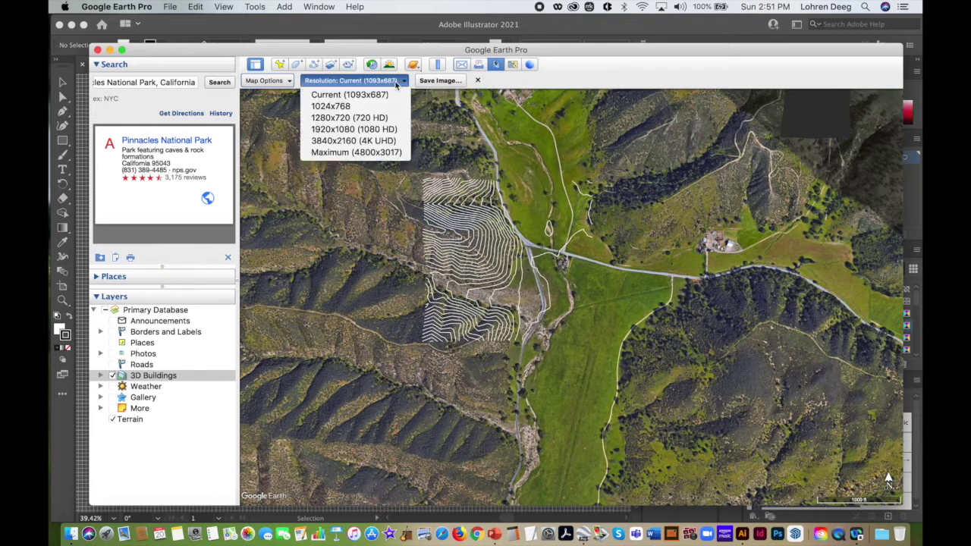
{"action": "left_click", "coordinate": [383, 130]}
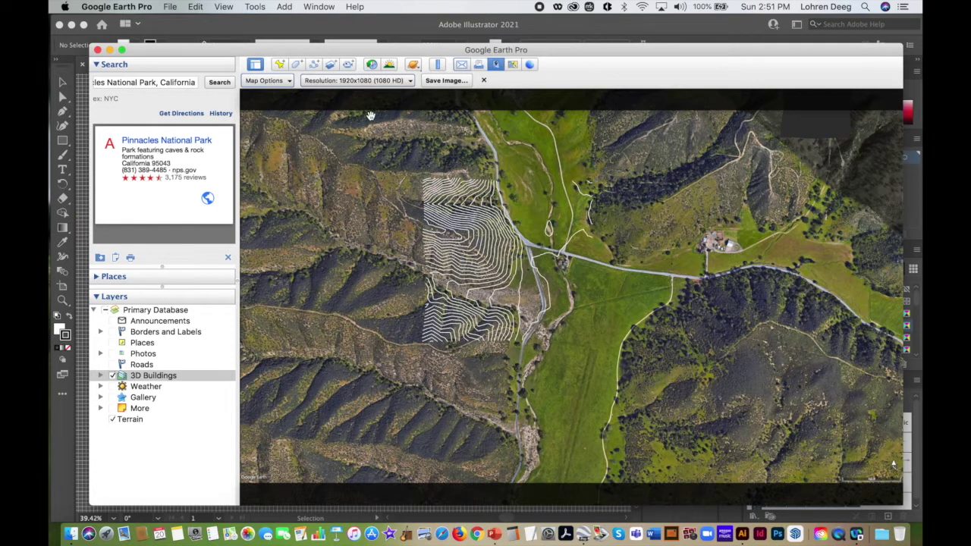
Enlarge the scale bar and compass by setting the map elements' scaling to 60%
{"action": "left_click", "coordinate": [279, 84]}
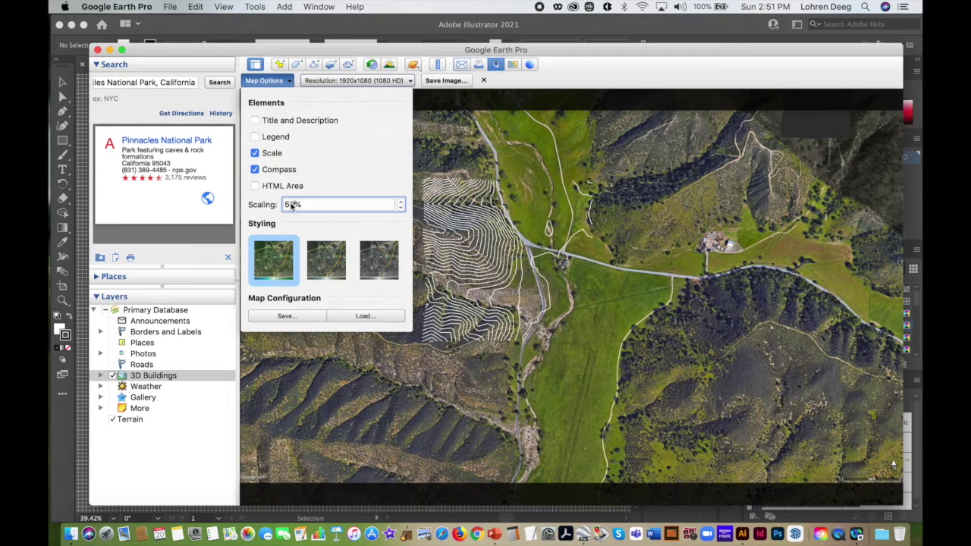
{"action": "key", "text": "Return"}
{"action": "left_click", "coordinate": [279, 82]}
{"action": "double_click", "coordinate": [295, 203]}
{"action": "type", "text": "60"}
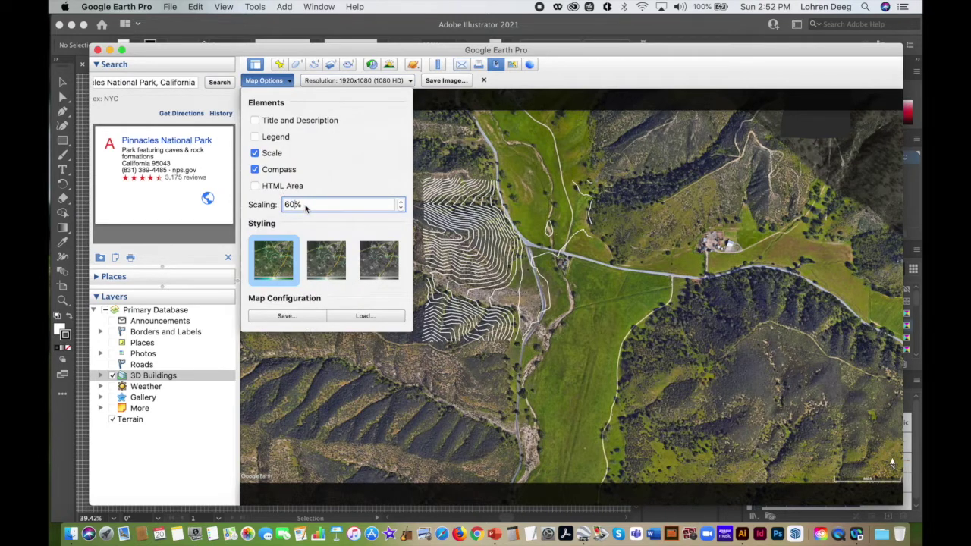
{"action": "left_click", "coordinate": [505, 125]}
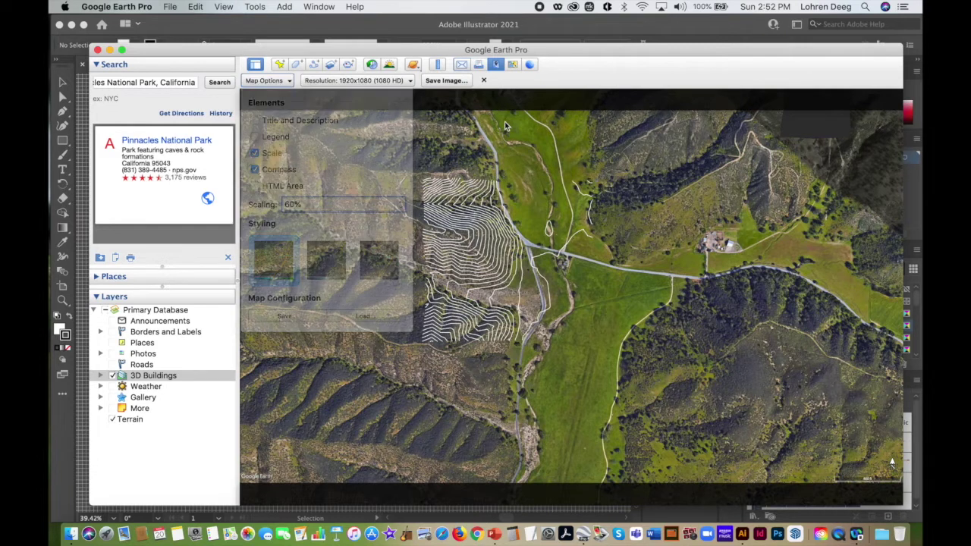
Save the map image to the Desktop as Pinnacles_basemap
{"action": "left_click", "coordinate": [449, 81]}
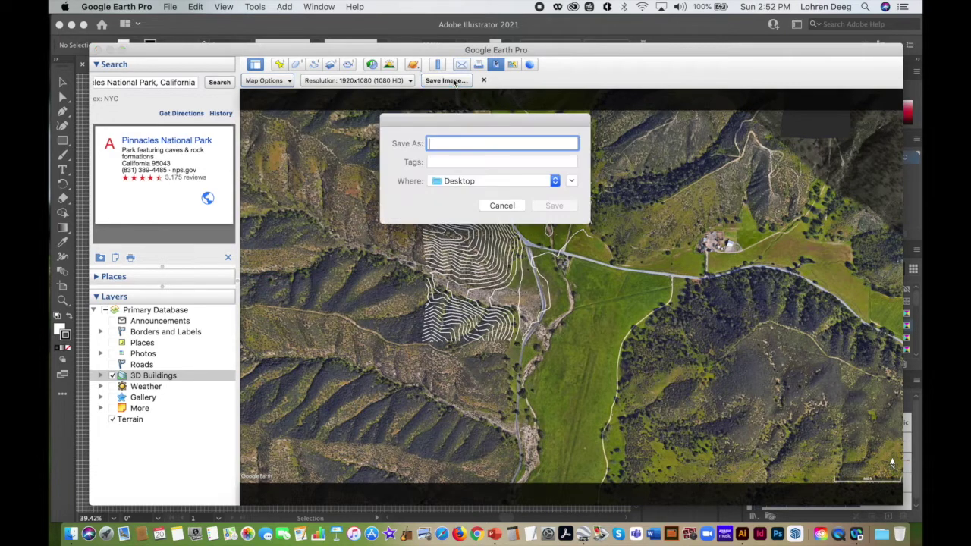
{"action": "type", "text": "Pinnacles_basemap"}
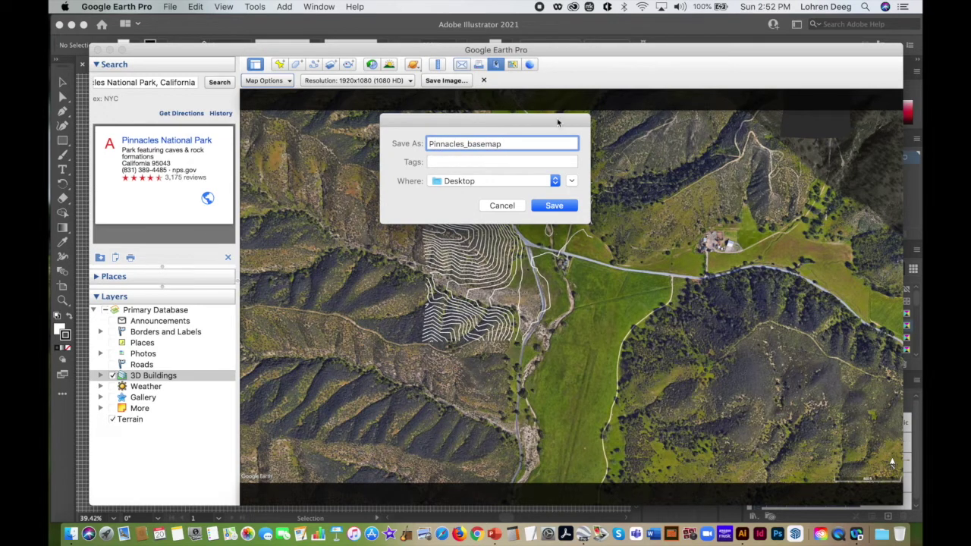
{"action": "left_click", "coordinate": [555, 206]}
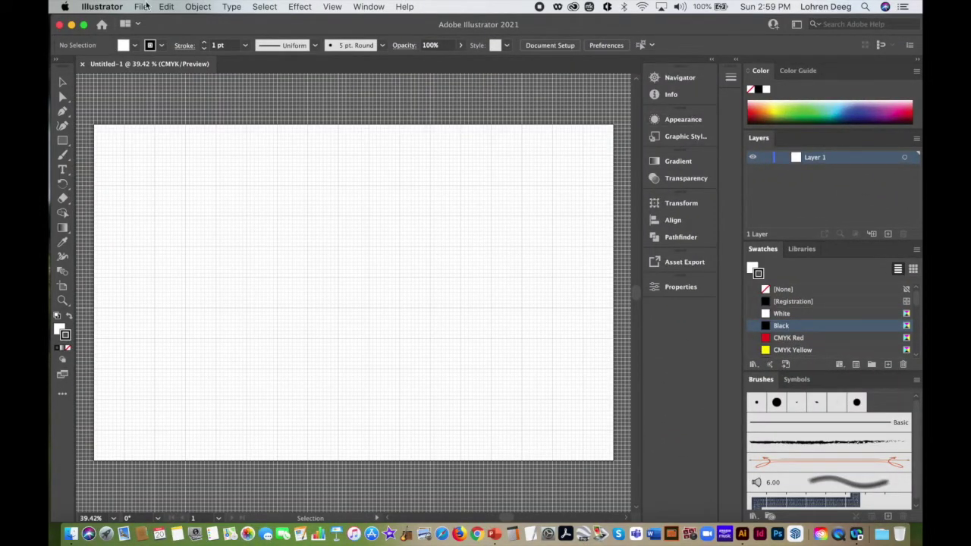
{"action": "left_click", "coordinate": [370, 6]}
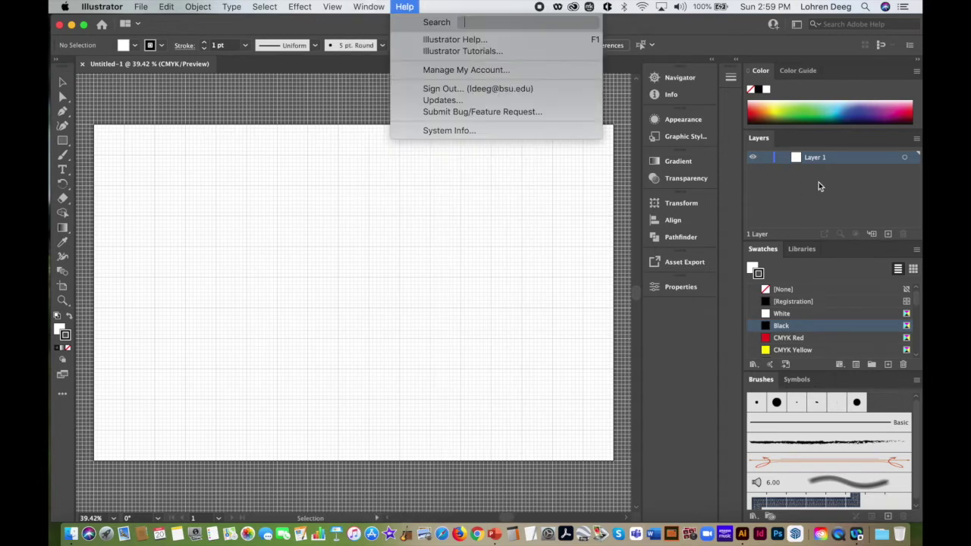
{"action": "left_click", "coordinate": [833, 186]}
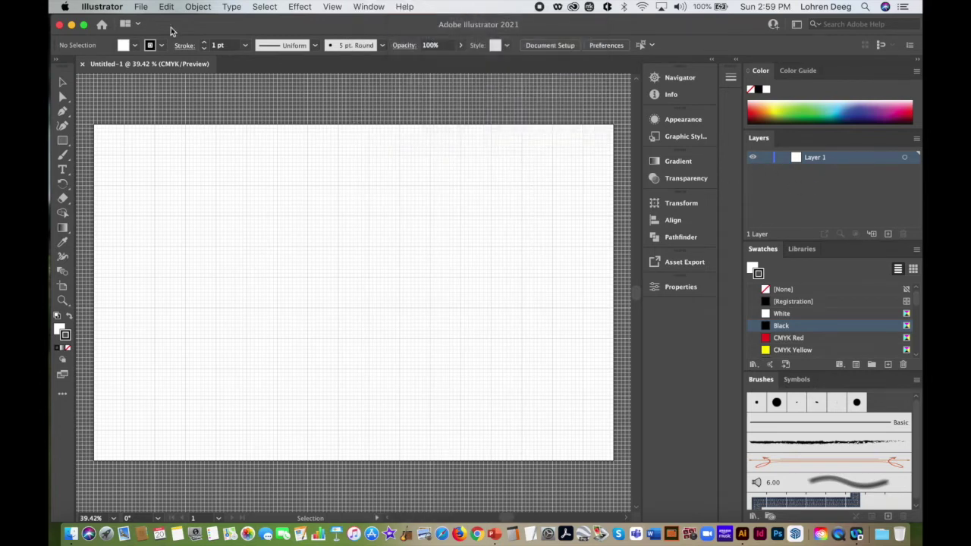
{"action": "left_click", "coordinate": [139, 6]}
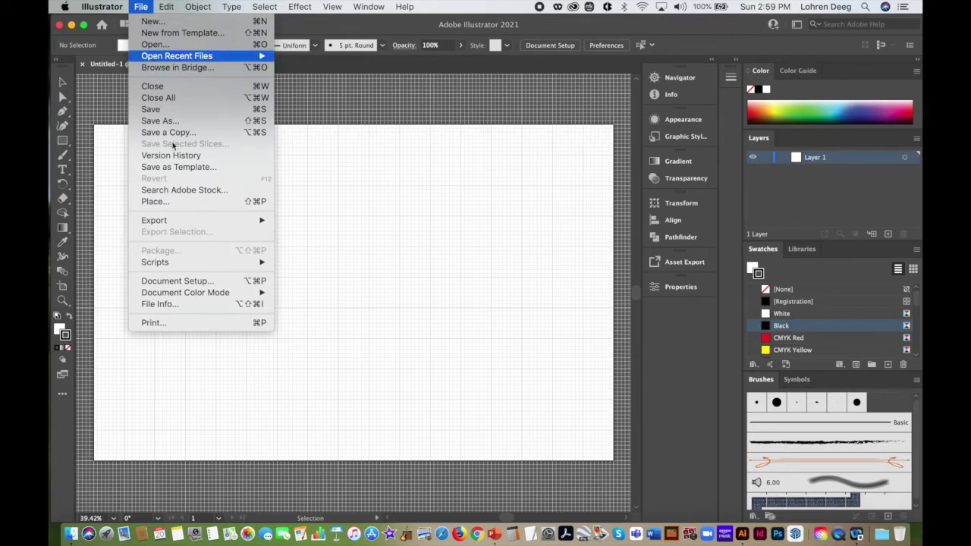
{"action": "left_click", "coordinate": [178, 202]}
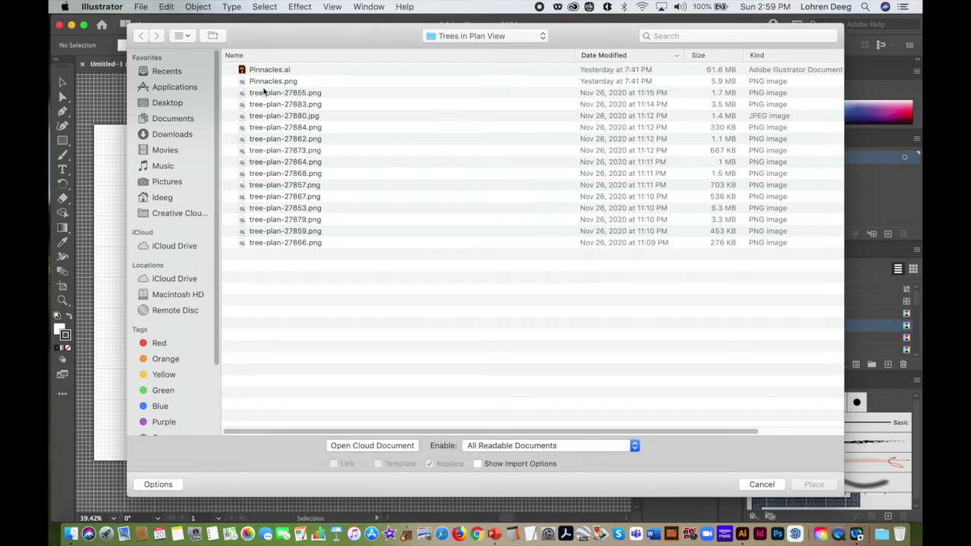
{"action": "left_click", "coordinate": [264, 84]}
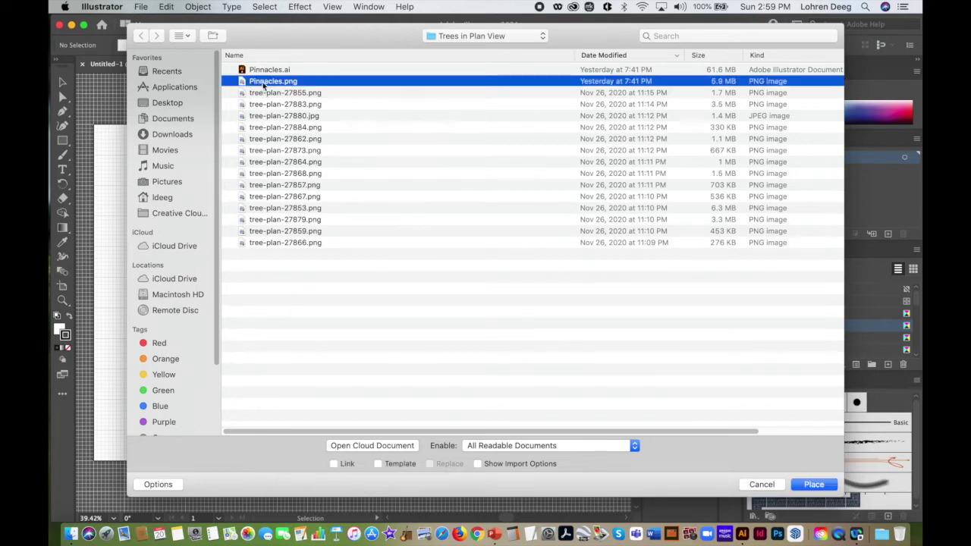
{"action": "left_click", "coordinate": [810, 484]}
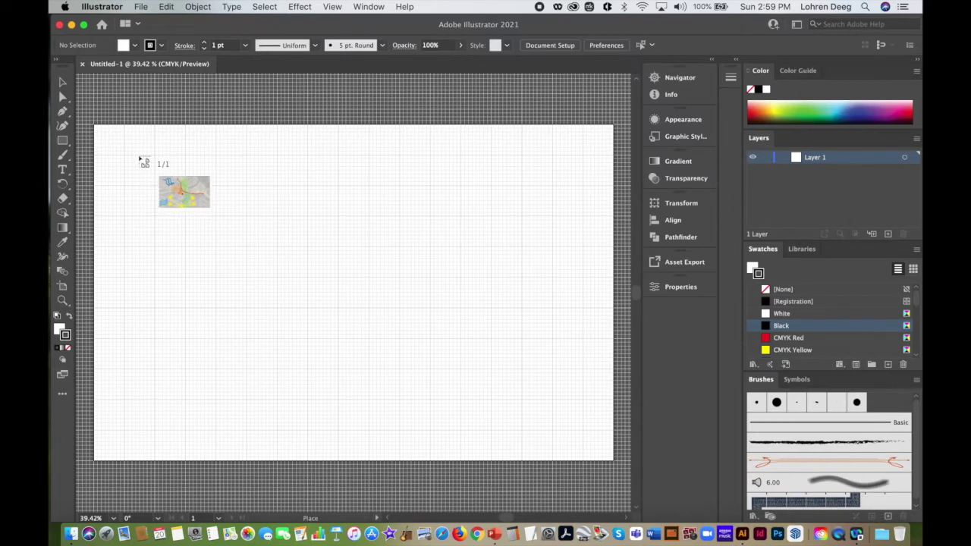
{"action": "key", "text": "Escape"}
Place Pinnacles_basemap.jpg from the Desktop near the upper-left corner of the Illustrator artboard
{"action": "left_click", "coordinate": [141, 6]}
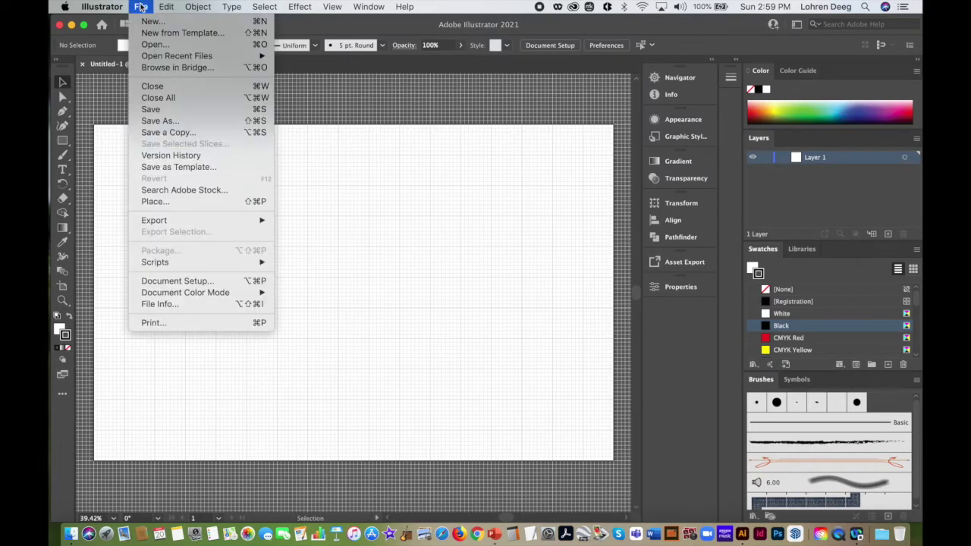
{"action": "left_click", "coordinate": [182, 202]}
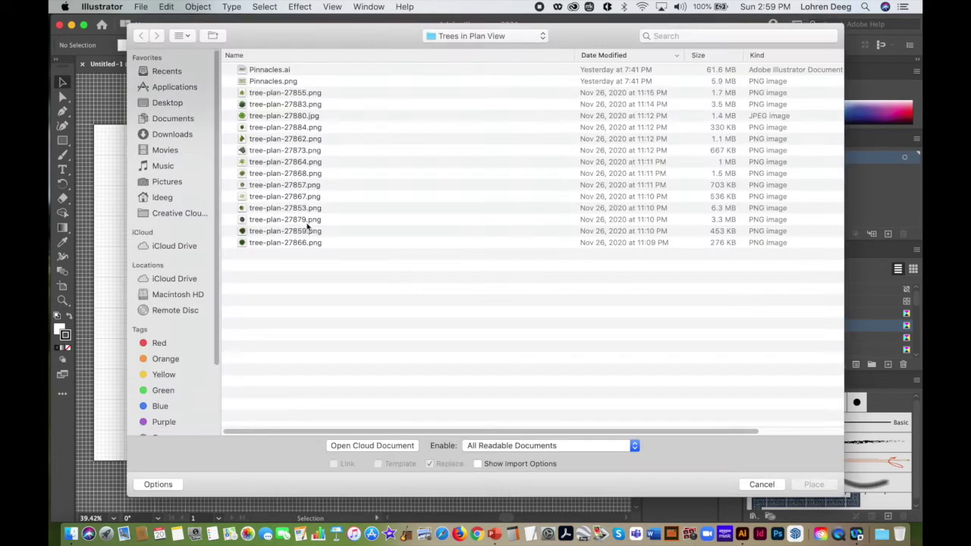
{"action": "left_click", "coordinate": [167, 103]}
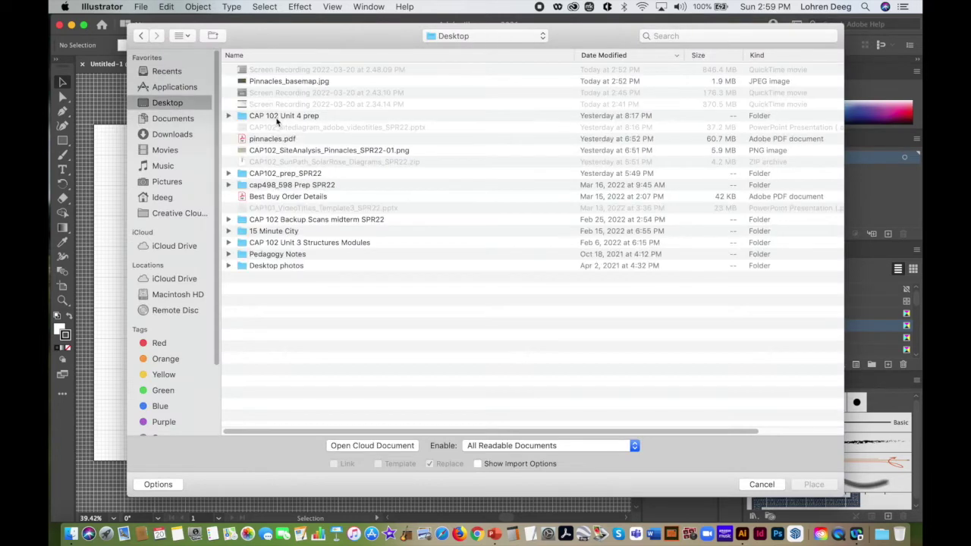
{"action": "left_click", "coordinate": [320, 81]}
{"action": "left_click", "coordinate": [812, 484]}
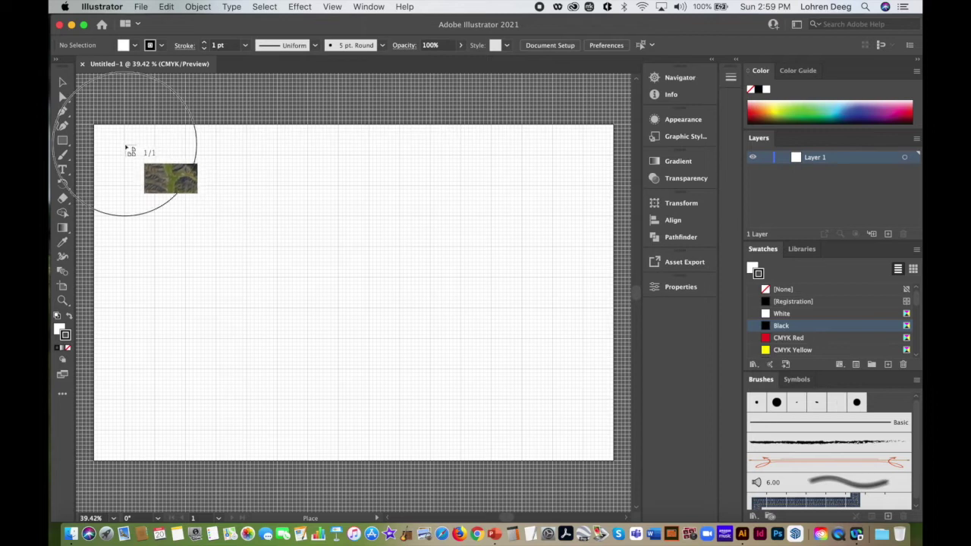
{"action": "left_click", "coordinate": [127, 148]}
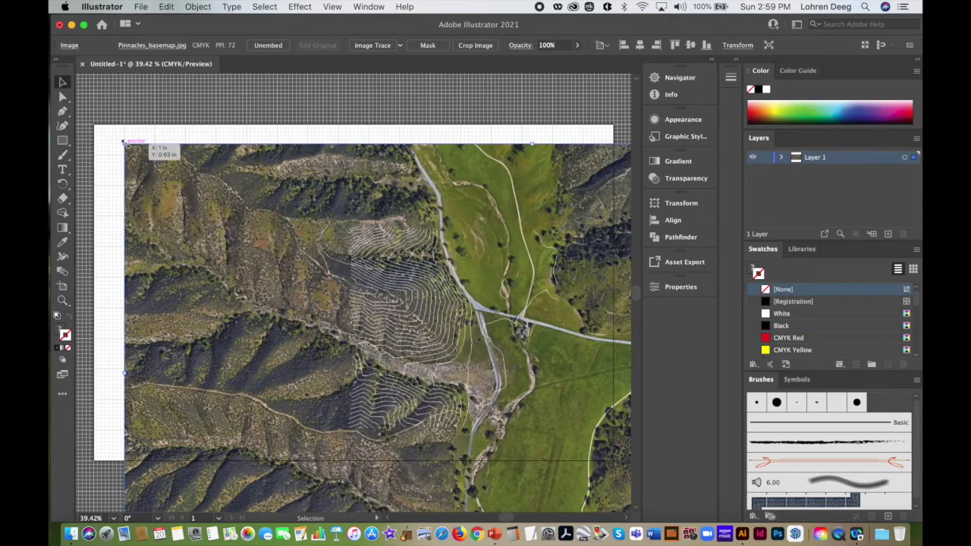
Scale the placed base map down proportionally to about 118 PPI and position it within the artboard's edges
{"action": "left_click_drag", "start_coordinate": [125, 143], "coordinate": [297, 289]}
{"action": "left_click_drag", "start_coordinate": [432, 326], "coordinate": [169, 185]}
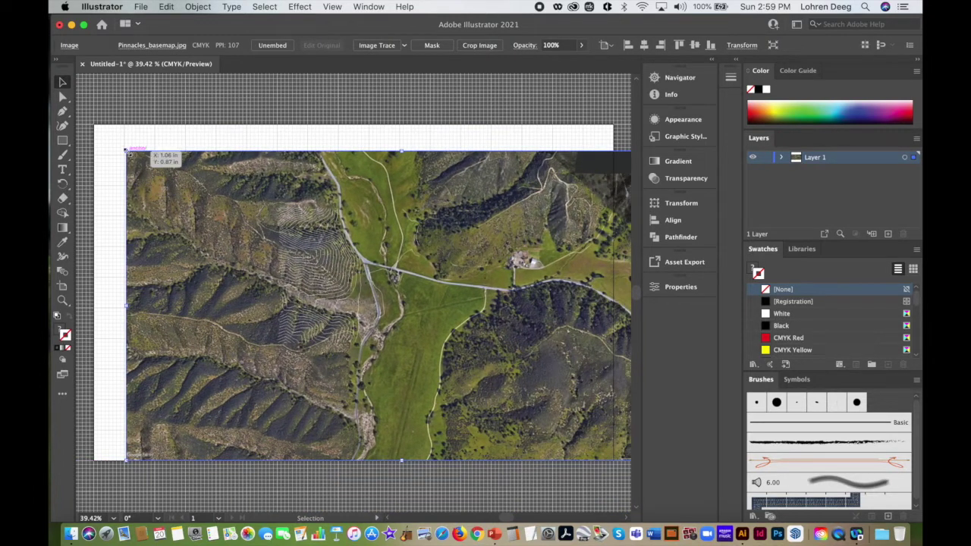
{"action": "left_click_drag", "start_coordinate": [126, 150], "coordinate": [364, 314]}
{"action": "left_click_drag", "start_coordinate": [457, 343], "coordinate": [168, 177]}
{"action": "left_click_drag", "start_coordinate": [387, 294], "coordinate": [601, 463]}
{"action": "left_click_drag", "start_coordinate": [294, 239], "coordinate": [291, 243]}
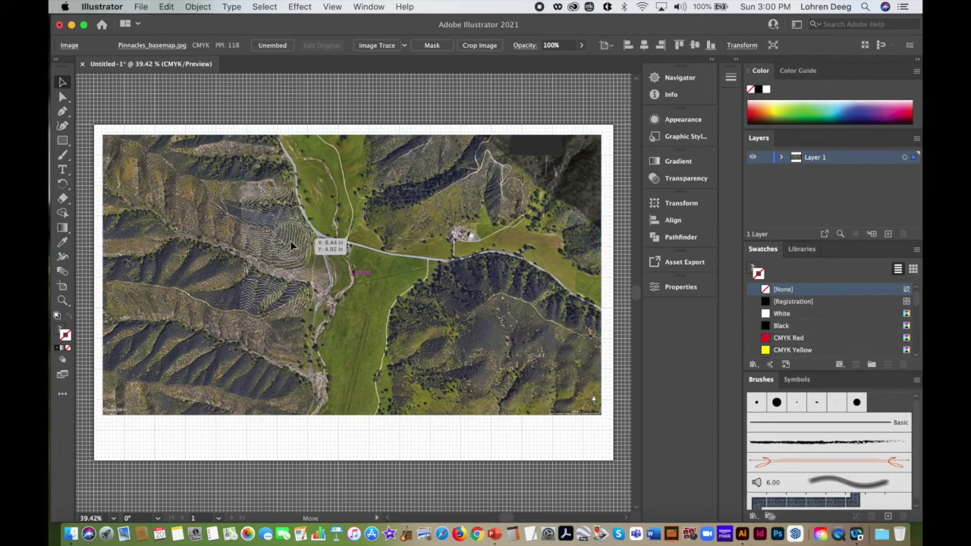
{"action": "left_click_drag", "start_coordinate": [292, 244], "coordinate": [291, 244]}
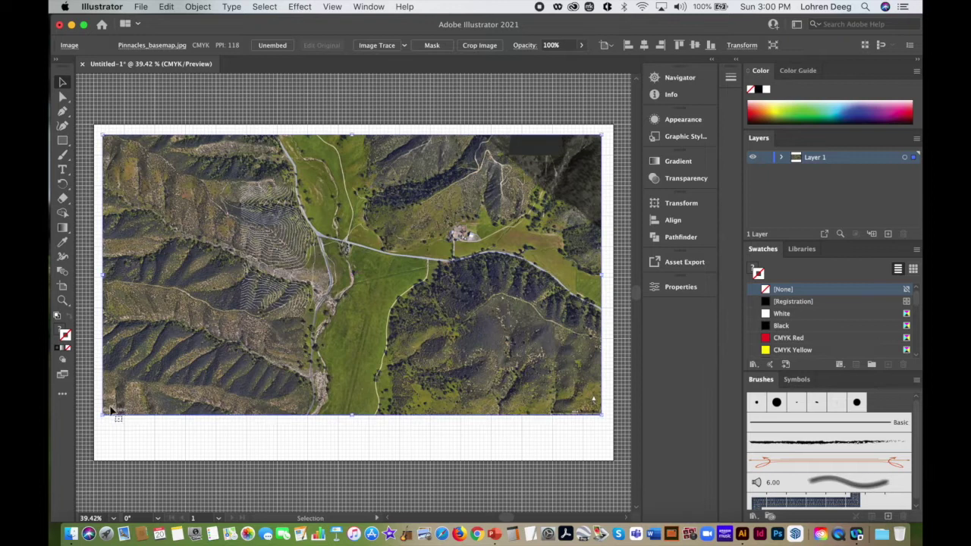
Shrink the base map slightly to about 120 PPI and move it down about 0.3 in to even out the margins
{"action": "left_click_drag", "start_coordinate": [103, 414], "coordinate": [107, 413]}
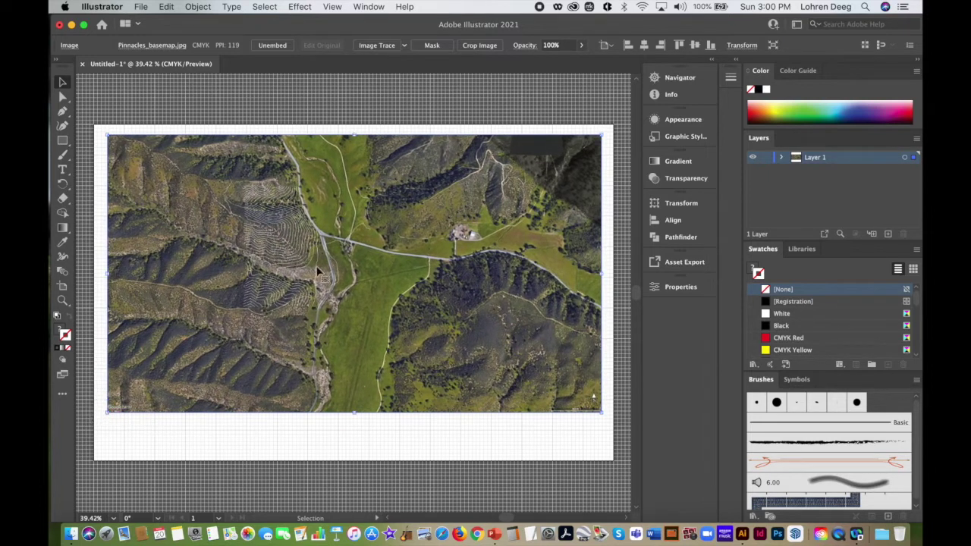
{"action": "left_click_drag", "start_coordinate": [603, 135], "coordinate": [599, 136]}
{"action": "left_click_drag", "start_coordinate": [348, 211], "coordinate": [349, 221]}
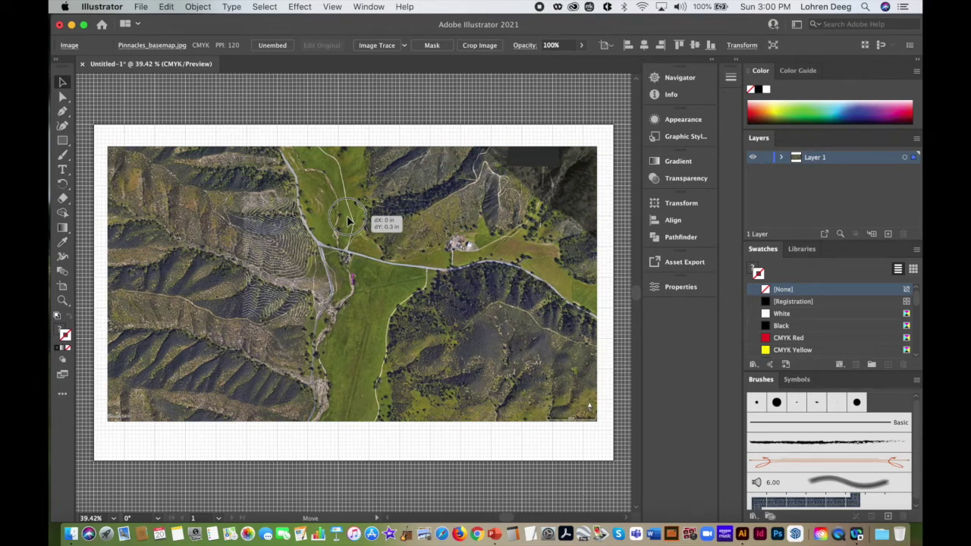
{"action": "left_click_drag", "start_coordinate": [349, 221], "coordinate": [349, 221]}
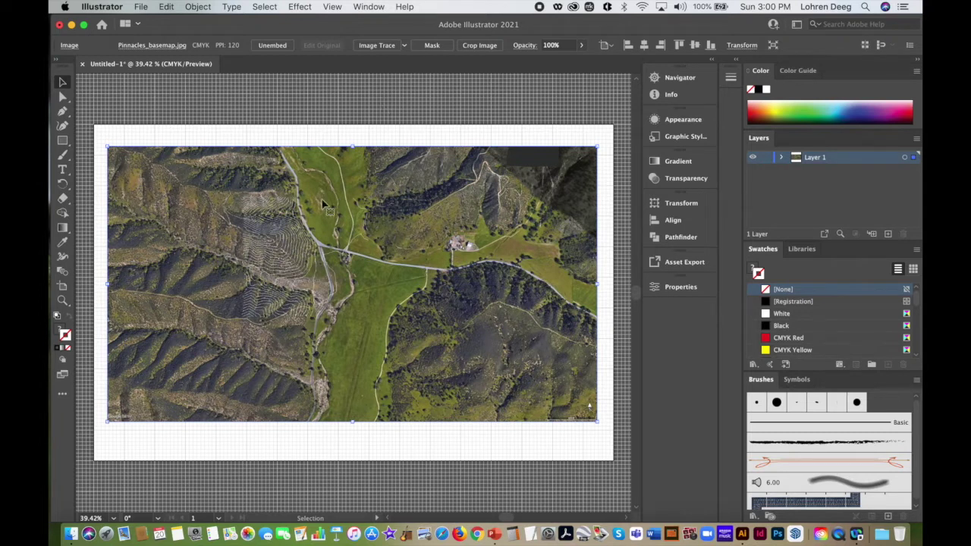
Lock the placed base map image so it cannot be selected or moved
{"action": "left_click", "coordinate": [302, 120]}
{"action": "left_click", "coordinate": [302, 158]}
{"action": "left_click", "coordinate": [197, 7]}
{"action": "mouse_move", "coordinate": [235, 87]}
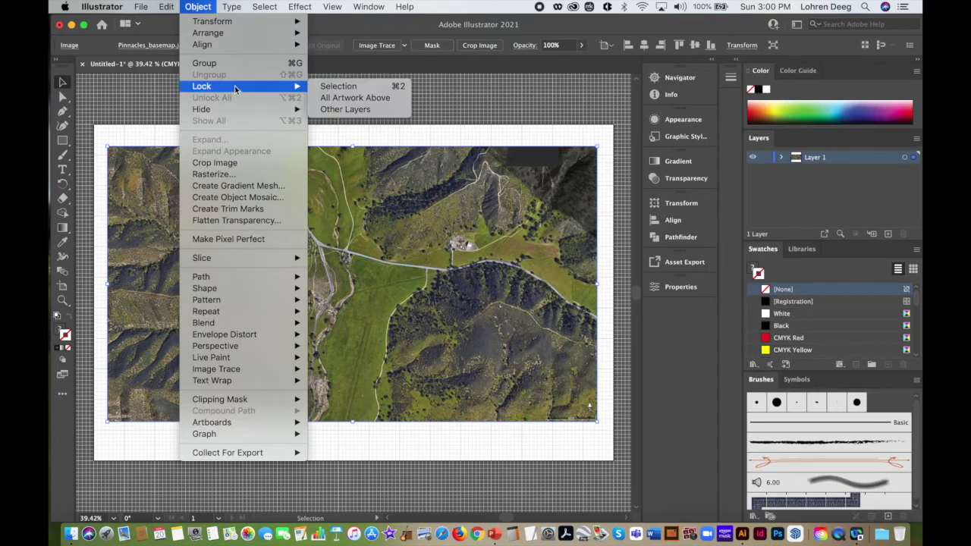
{"action": "left_click", "coordinate": [353, 85]}
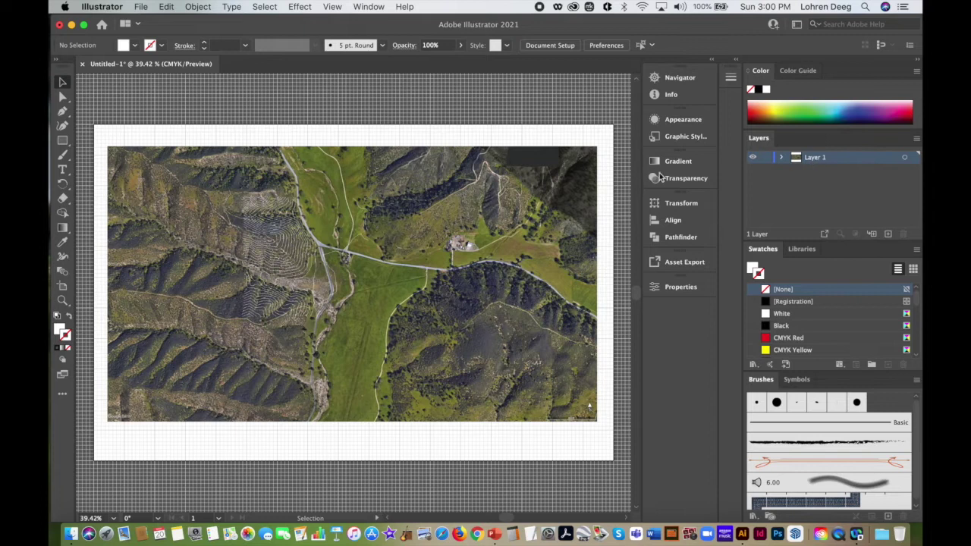
Rename Layer 1 as Background Basemap
{"action": "double_click", "coordinate": [822, 159]}
{"action": "type", "text": "Basemap"}
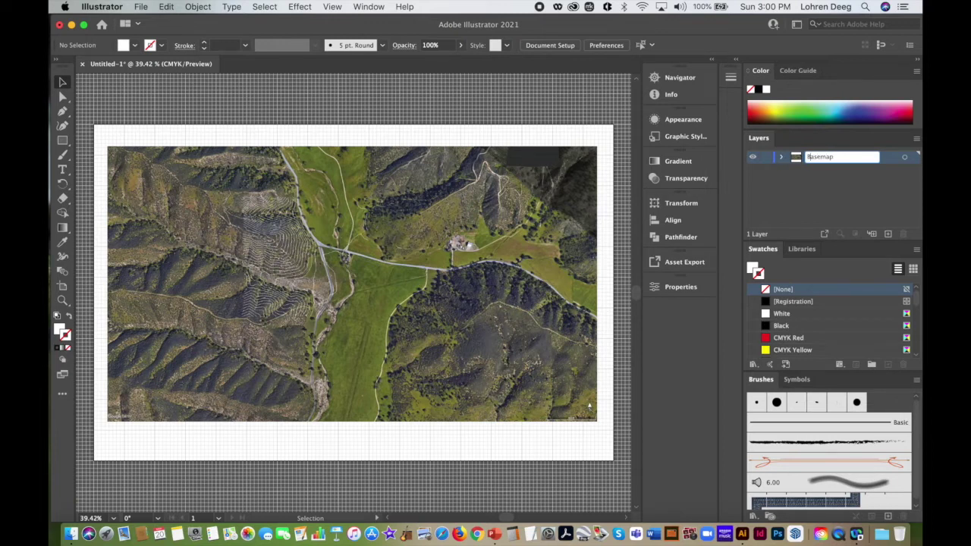
{"action": "type", "text": "Background"}
{"action": "left_click", "coordinate": [847, 174]}
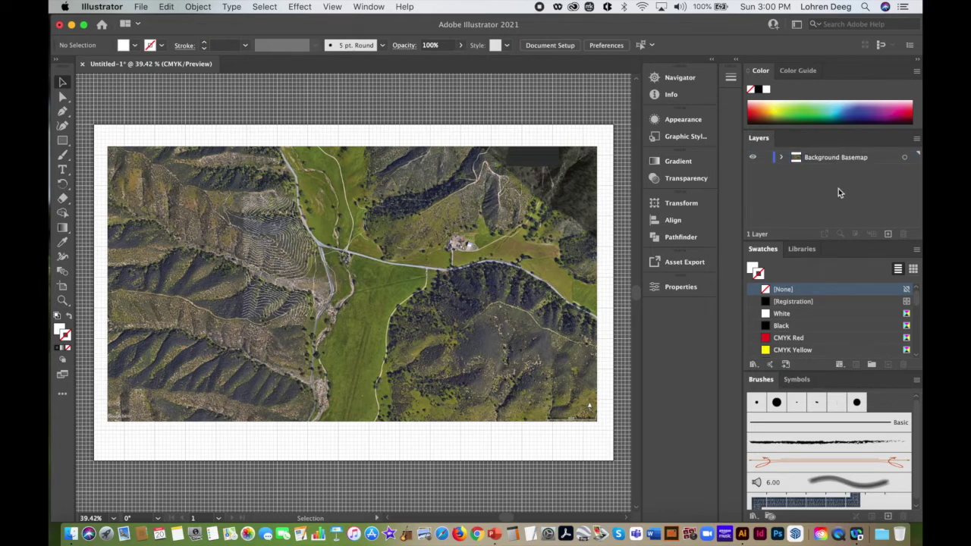
Create a new layer named Ghost above the Background Basemap layer
{"action": "left_click", "coordinate": [916, 138]}
{"action": "left_click", "coordinate": [879, 141]}
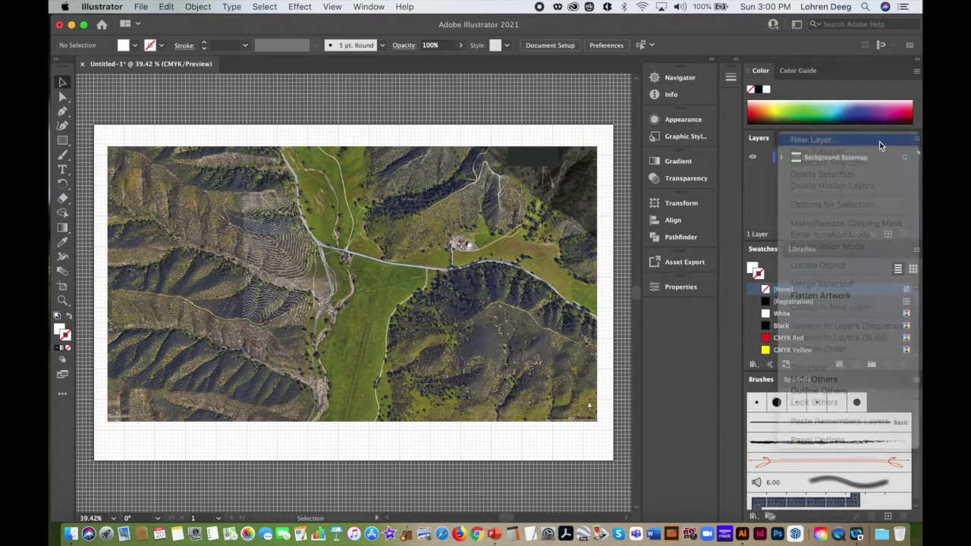
{"action": "type", "text": "Ghost"}
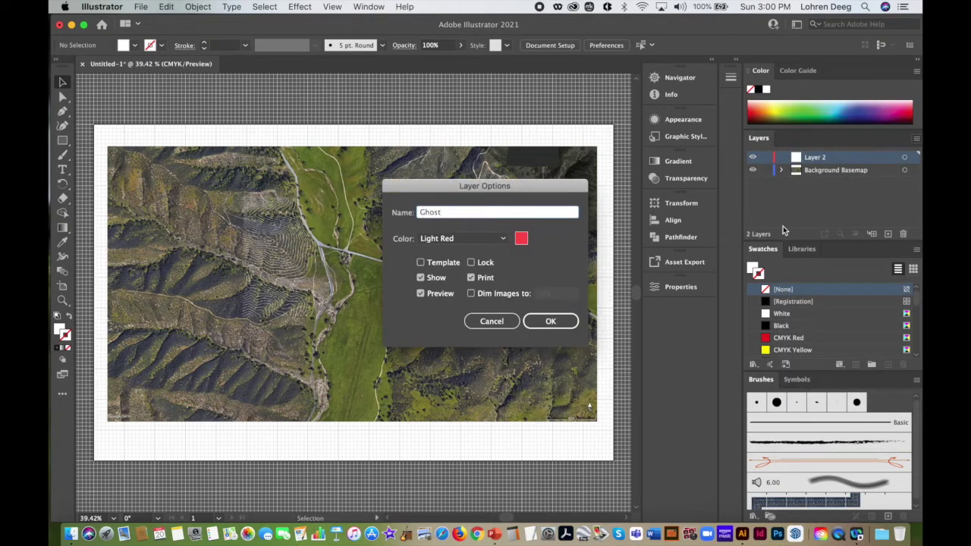
{"action": "left_click", "coordinate": [550, 321]}
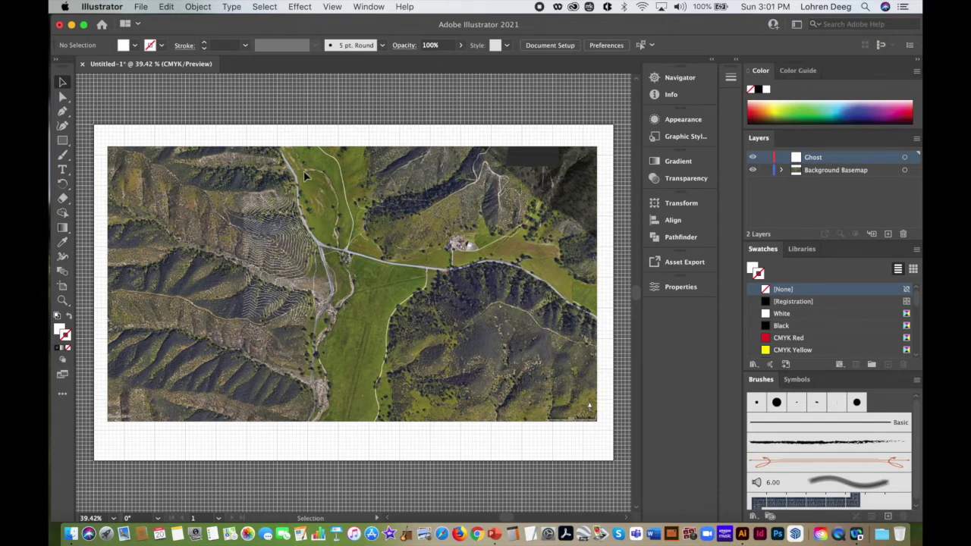
Draw a white rectangle without stroke on the Ghost layer, covering the whole artboard from corner to corner
{"action": "left_click", "coordinate": [62, 141]}
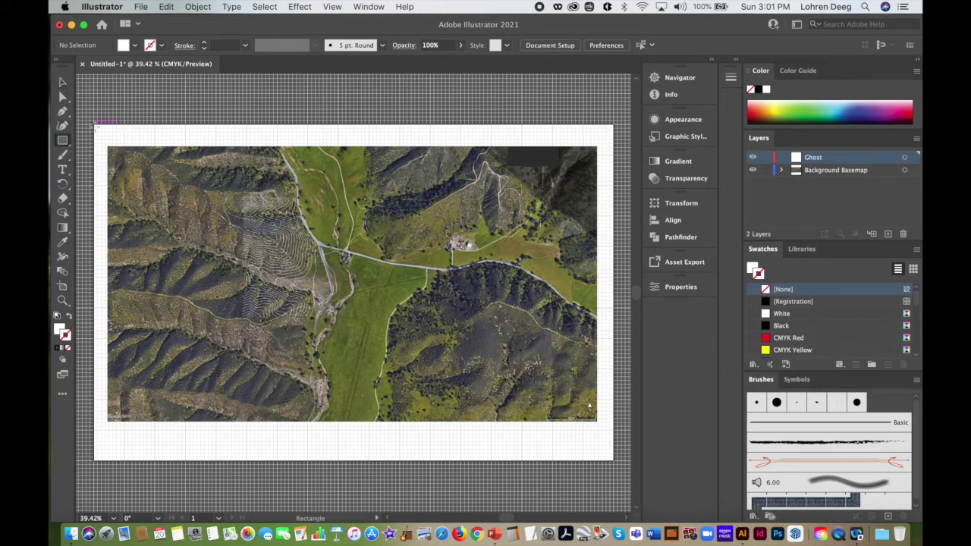
{"action": "left_click_drag", "start_coordinate": [94, 123], "coordinate": [613, 459]}
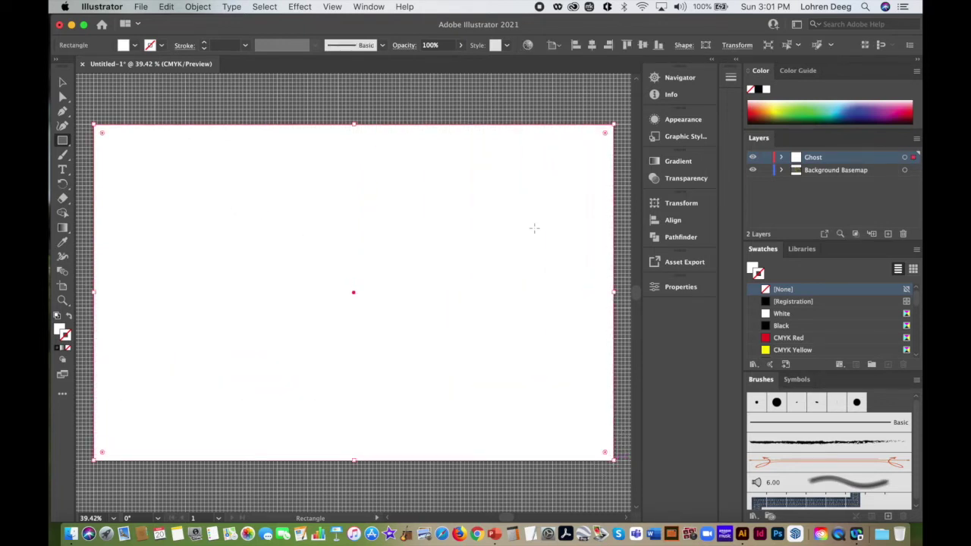
Try rounding the corners of the white rectangle, and undo the rounding
{"action": "left_click_drag", "start_coordinate": [63, 141], "coordinate": [122, 140]}
{"action": "left_click_drag", "start_coordinate": [605, 135], "coordinate": [568, 182]}
{"action": "left_click_drag", "start_coordinate": [555, 200], "coordinate": [598, 150]}
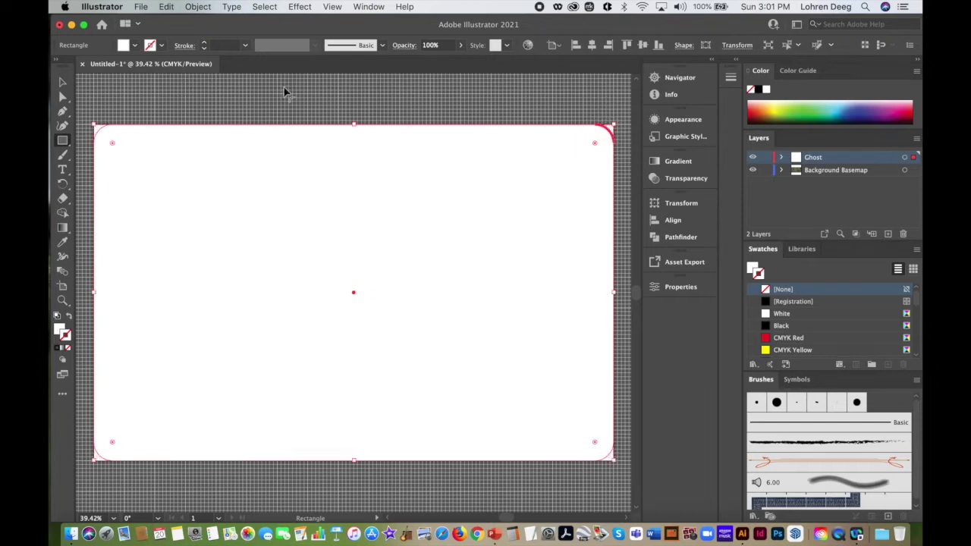
{"action": "left_click", "coordinate": [164, 7]}
{"action": "left_click", "coordinate": [174, 27]}
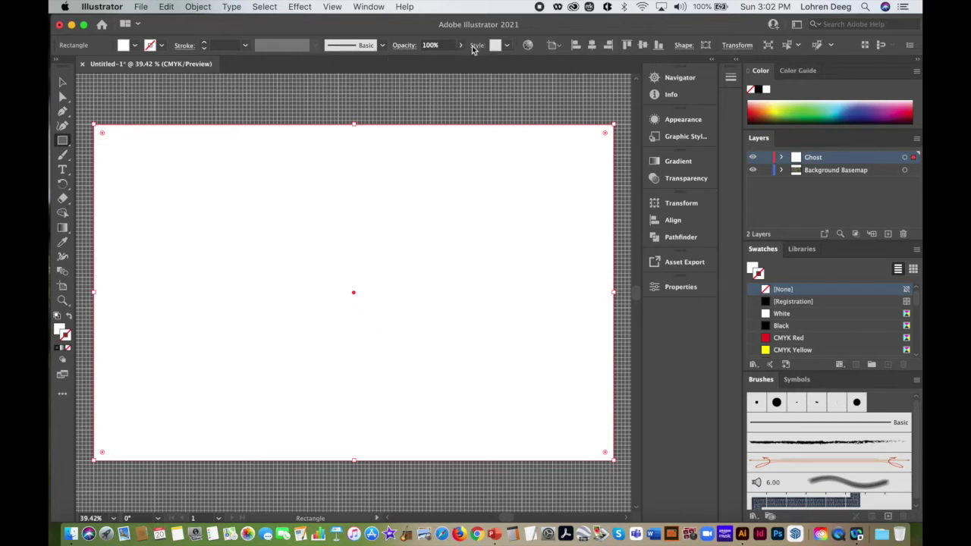
Check the fill and stroke swatches of the white rectangle
{"action": "left_click", "coordinate": [150, 47]}
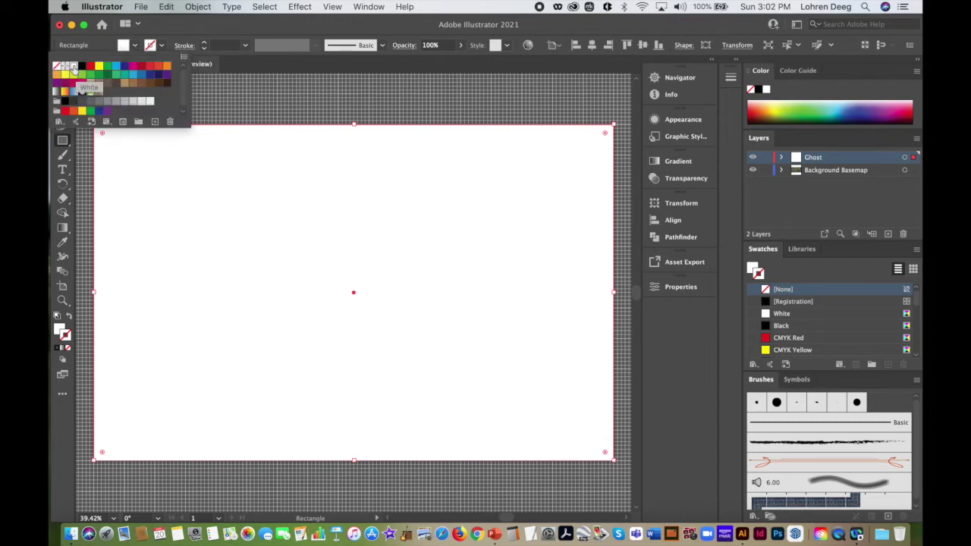
{"action": "left_click", "coordinate": [161, 49]}
{"action": "left_click", "coordinate": [161, 48]}
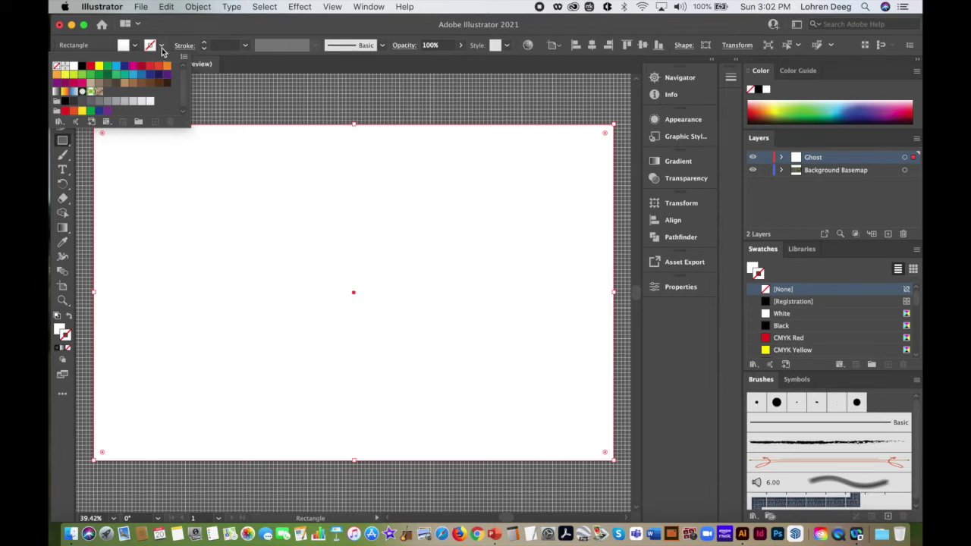
{"action": "left_click", "coordinate": [373, 97]}
Set the white rectangle's opacity to 80% so the base map shows through faintly
{"action": "left_click", "coordinate": [460, 45]}
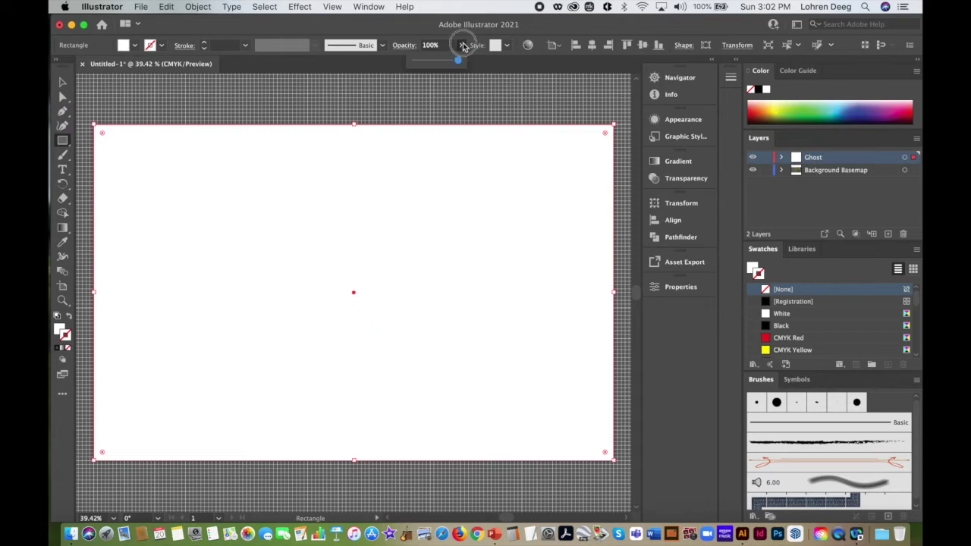
{"action": "left_click_drag", "start_coordinate": [459, 61], "coordinate": [442, 63]}
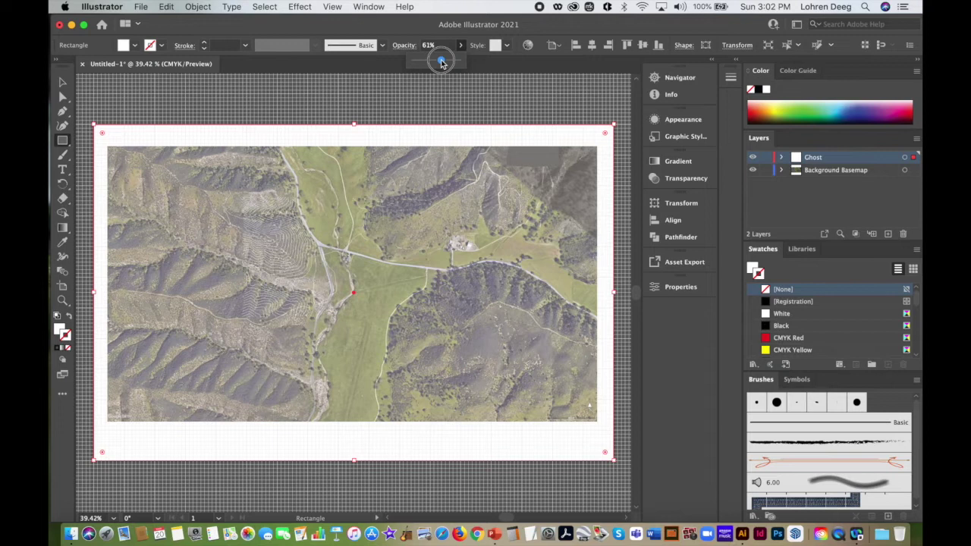
{"action": "left_click_drag", "start_coordinate": [442, 62], "coordinate": [441, 63]}
{"action": "mouse_move", "coordinate": [440, 62]}
{"action": "left_mouse_down"}
{"action": "mouse_move", "coordinate": [455, 60]}
{"action": "mouse_move", "coordinate": [448, 65]}
{"action": "left_mouse_up"}
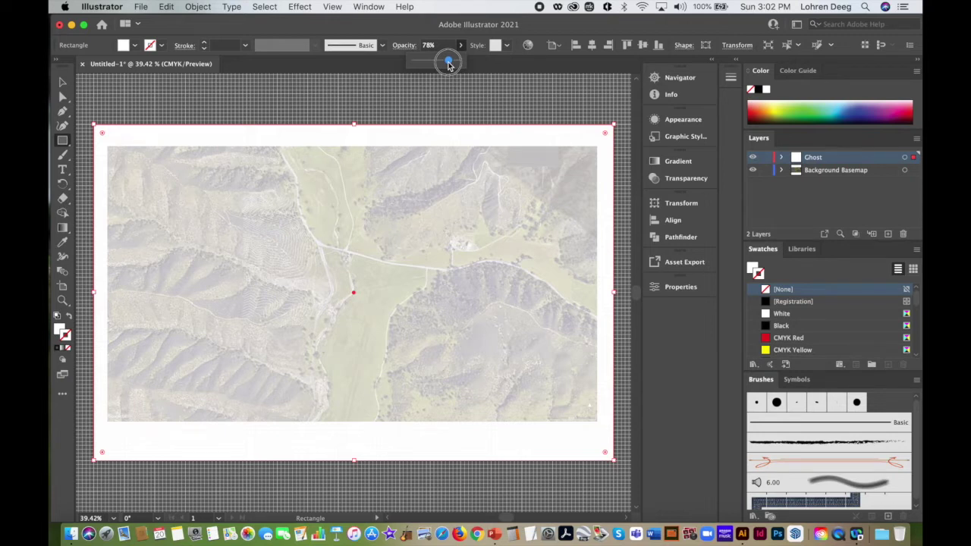
{"action": "left_click_drag", "start_coordinate": [449, 66], "coordinate": [446, 65]}
{"action": "mouse_move", "coordinate": [446, 64]}
{"action": "left_mouse_down"}
{"action": "mouse_move", "coordinate": [437, 63]}
{"action": "mouse_move", "coordinate": [447, 64]}
{"action": "left_mouse_up"}
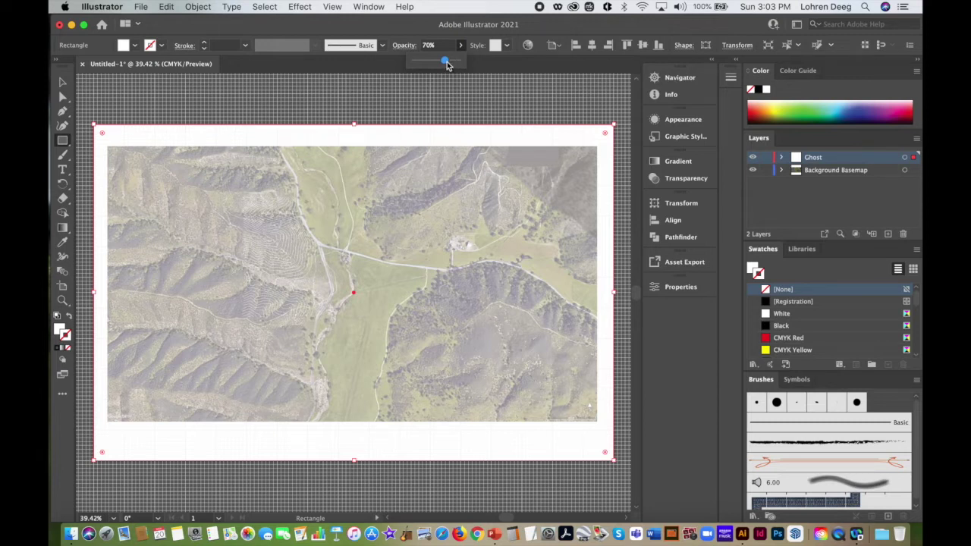
{"action": "left_click_drag", "start_coordinate": [447, 63], "coordinate": [451, 61]}
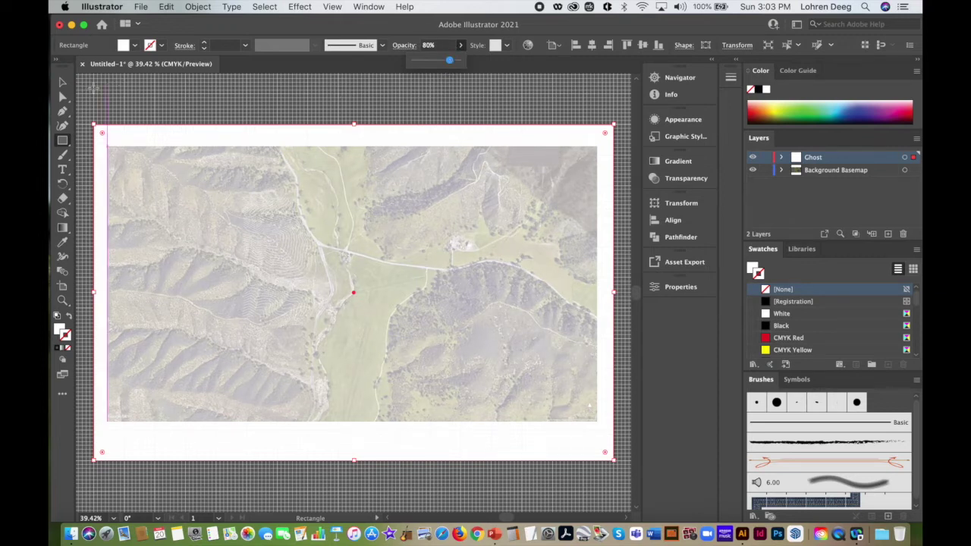
Lock the semi-transparent white rectangle on the Ghost layer
{"action": "left_click", "coordinate": [63, 81]}
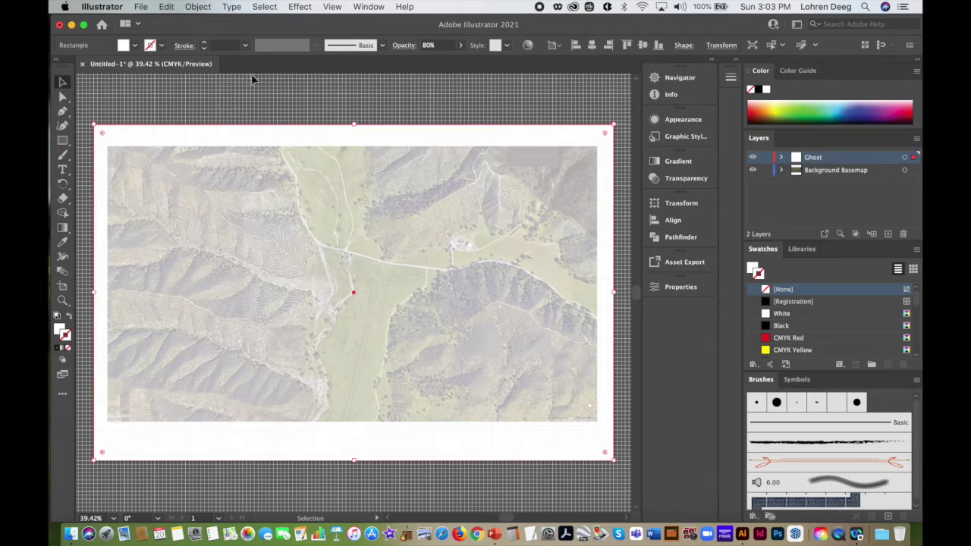
{"action": "left_click", "coordinate": [200, 6]}
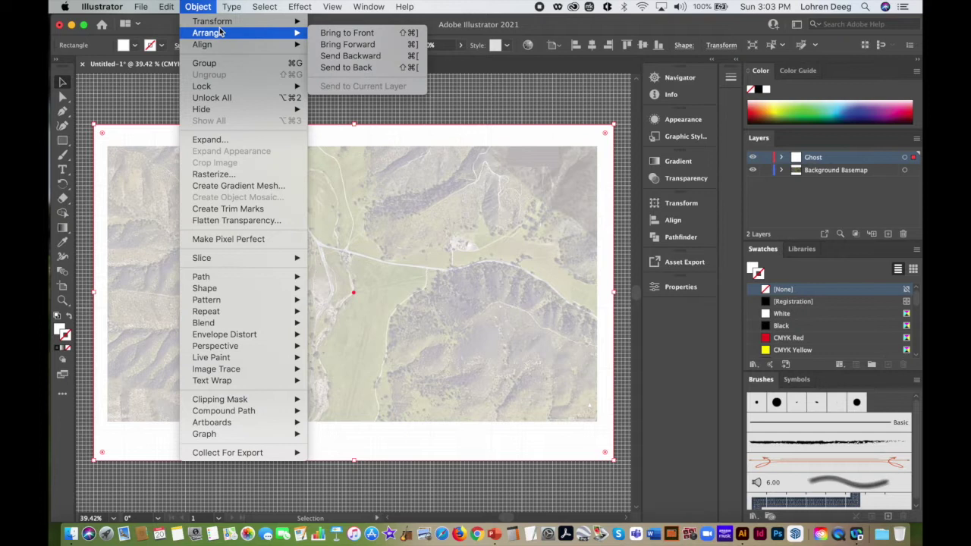
{"action": "mouse_move", "coordinate": [243, 86]}
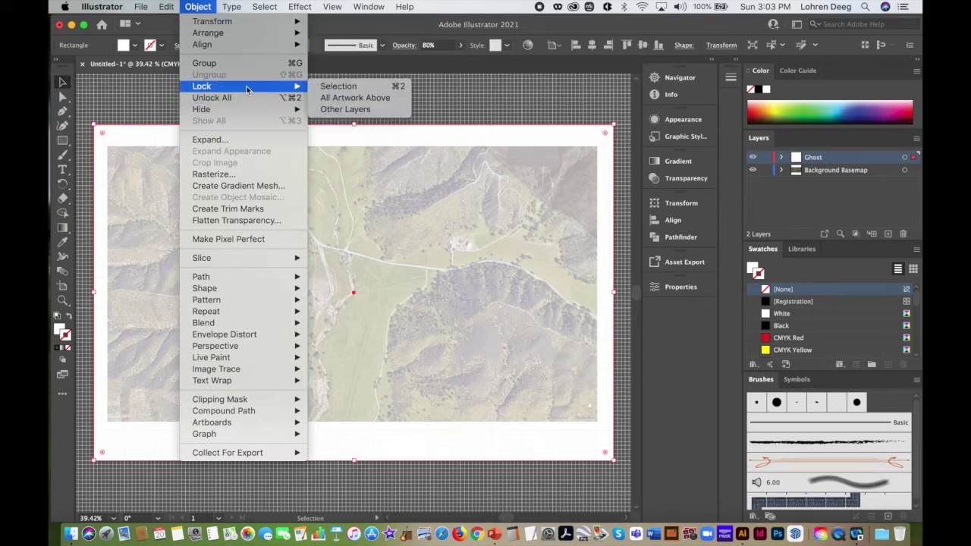
{"action": "left_click", "coordinate": [344, 87]}
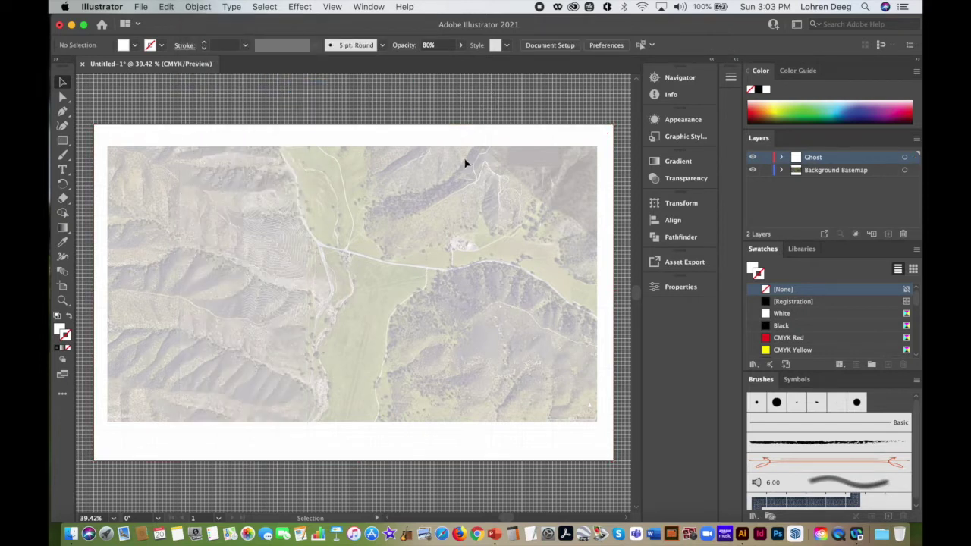
Create a new layer named Areas above the Ghost layer and leave it as the active layer
{"action": "left_click", "coordinate": [839, 171]}
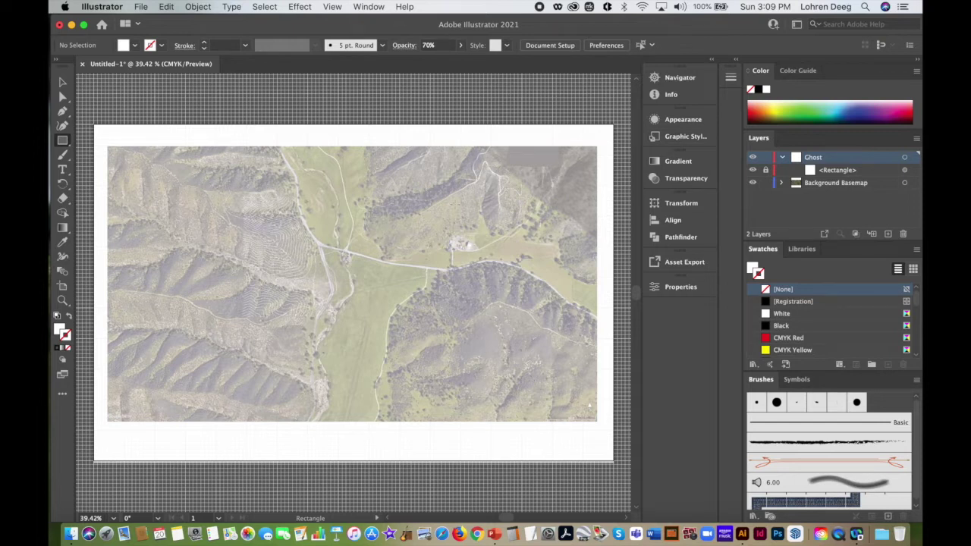
{"action": "left_click", "coordinate": [916, 140]}
{"action": "left_click", "coordinate": [874, 140]}
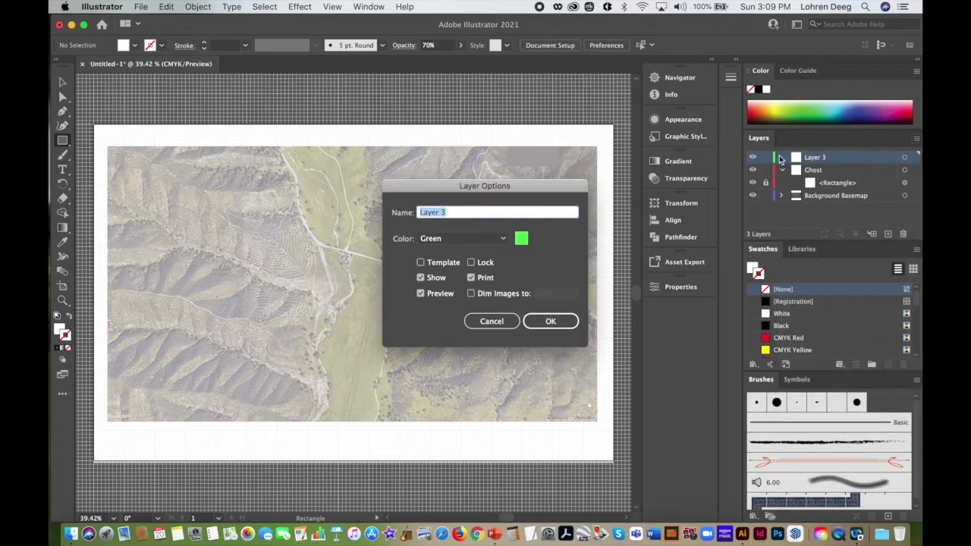
{"action": "type", "text": "Areas"}
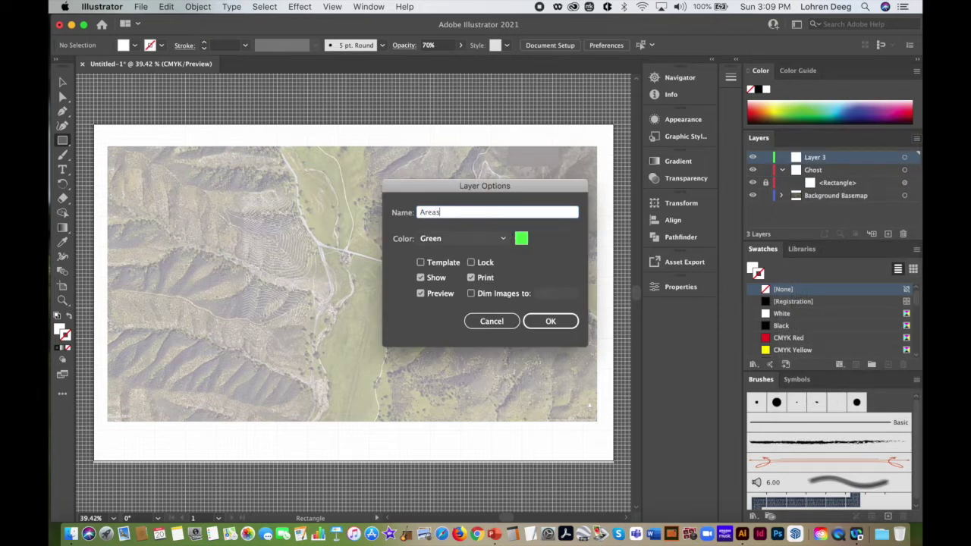
{"action": "left_click", "coordinate": [560, 321]}
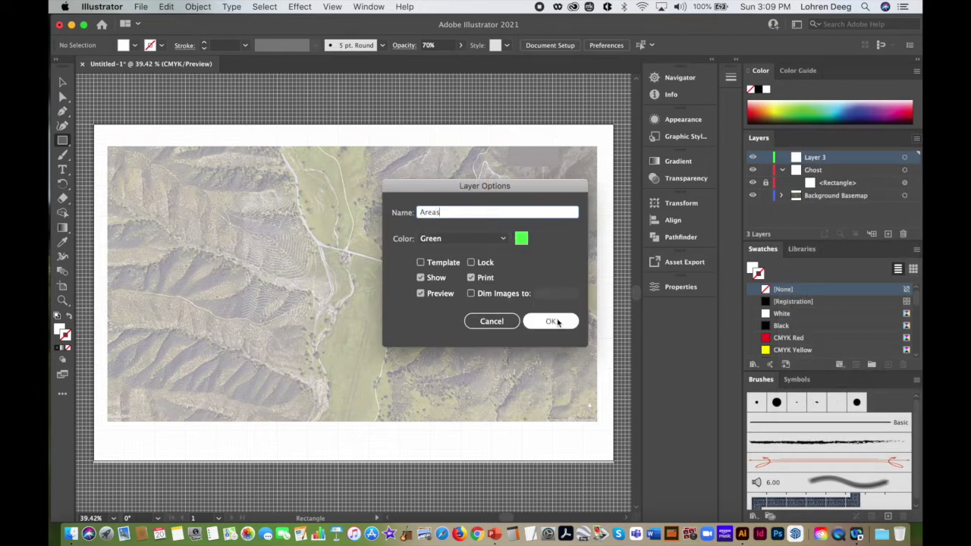
{"action": "left_click", "coordinate": [835, 173]}
{"action": "left_click", "coordinate": [844, 160]}
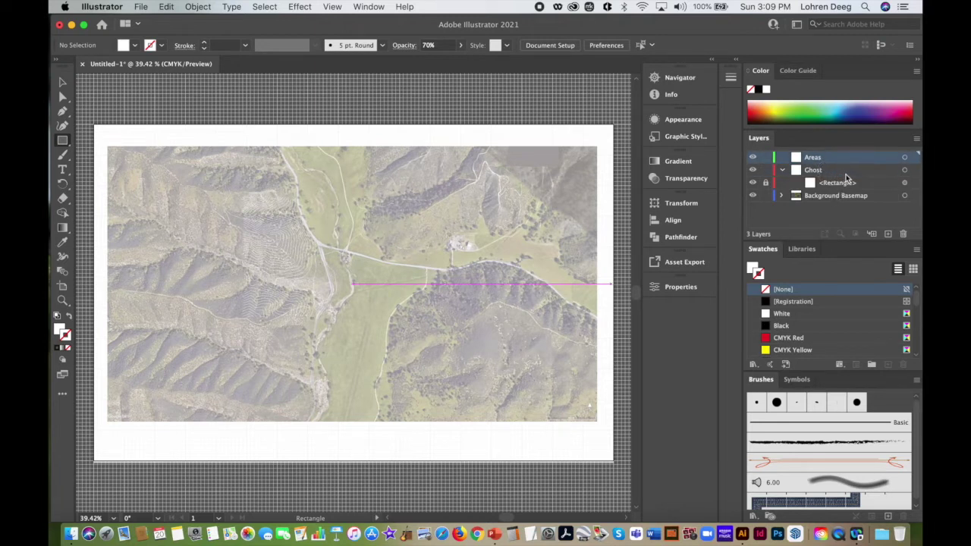
{"action": "left_click", "coordinate": [848, 175]}
{"action": "left_click", "coordinate": [848, 158]}
Set up the Pen tool with a light orange fill and no stroke
{"action": "left_click", "coordinate": [63, 113]}
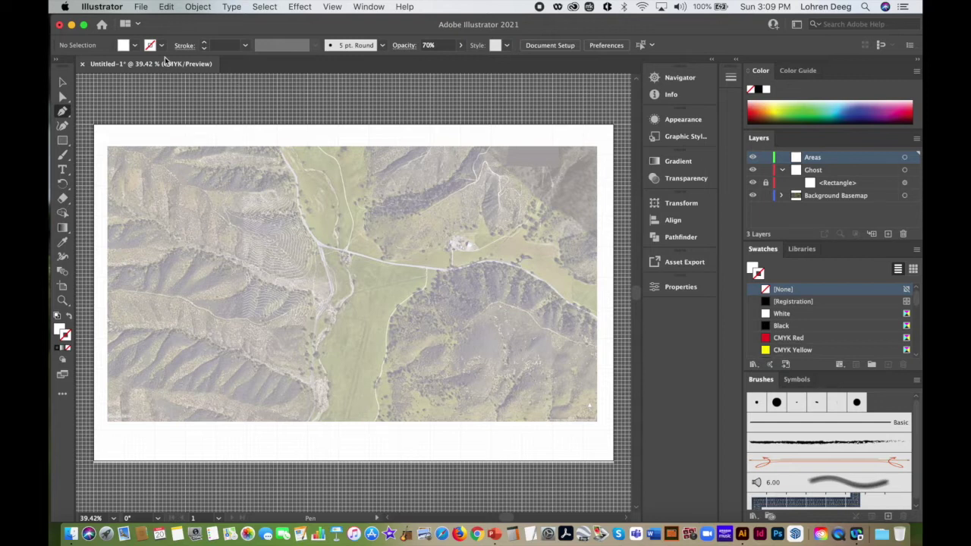
{"action": "left_click", "coordinate": [137, 47]}
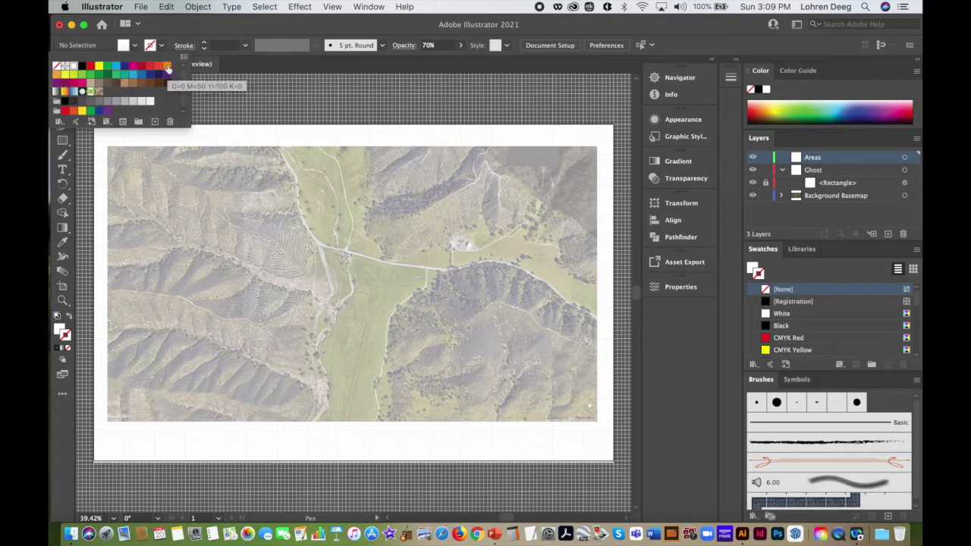
{"action": "left_click", "coordinate": [57, 79]}
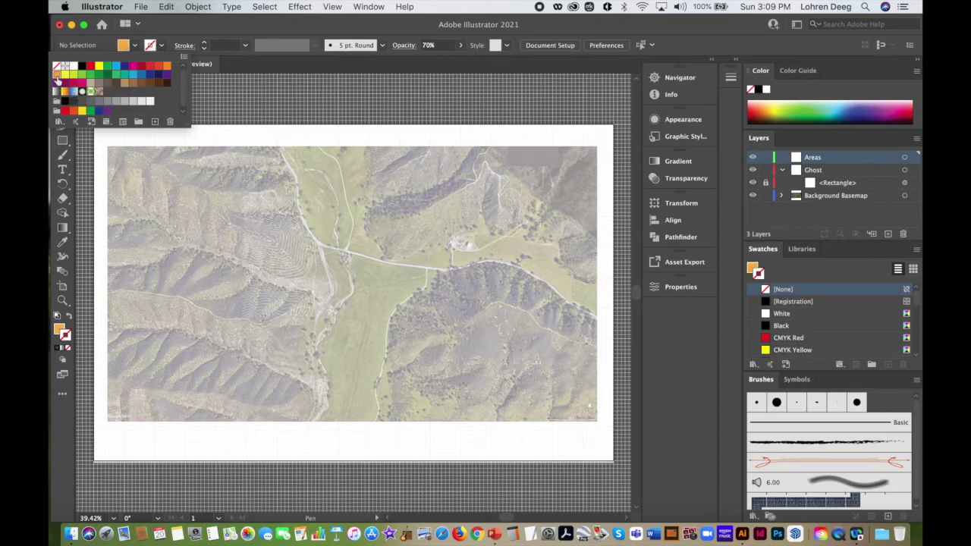
{"action": "left_click", "coordinate": [160, 45]}
{"action": "left_click", "coordinate": [161, 46]}
{"action": "left_click", "coordinate": [161, 45]}
{"action": "left_click", "coordinate": [135, 47]}
Try to lower the opacity for new shapes before drawing with the Pen tool
{"action": "left_click", "coordinate": [438, 41]}
{"action": "left_click", "coordinate": [459, 49]}
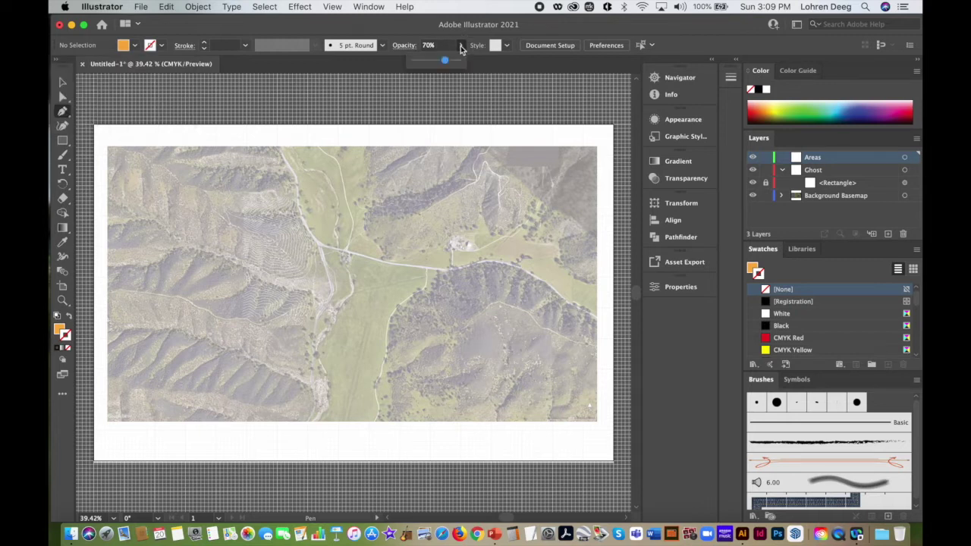
{"action": "left_click_drag", "start_coordinate": [443, 61], "coordinate": [435, 66]}
{"action": "left_click_drag", "start_coordinate": [437, 60], "coordinate": [435, 64]}
Trace the terraced hillside west of the road junction as a closed orange Pen tool shape, curving its lower corner near the road
{"action": "left_click", "coordinate": [300, 214]}
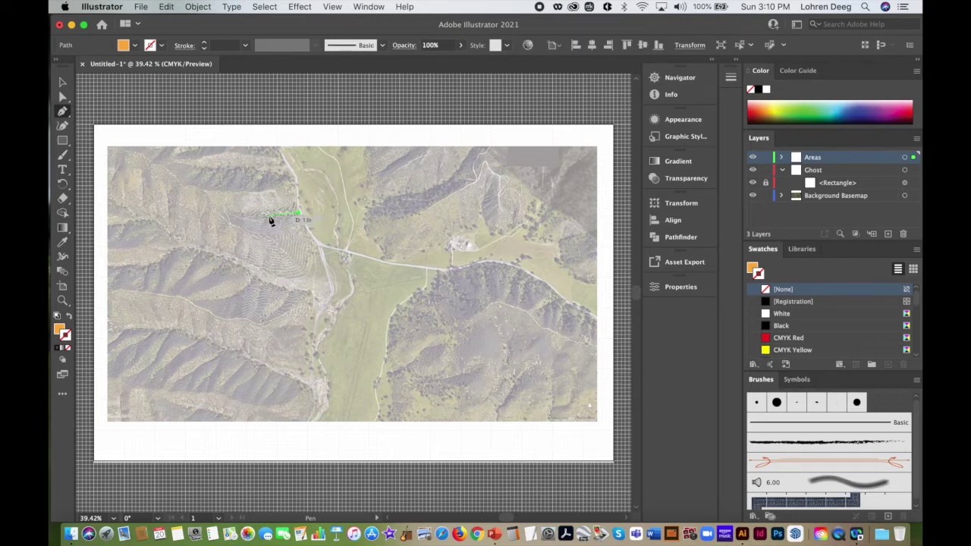
{"action": "left_click", "coordinate": [271, 219]}
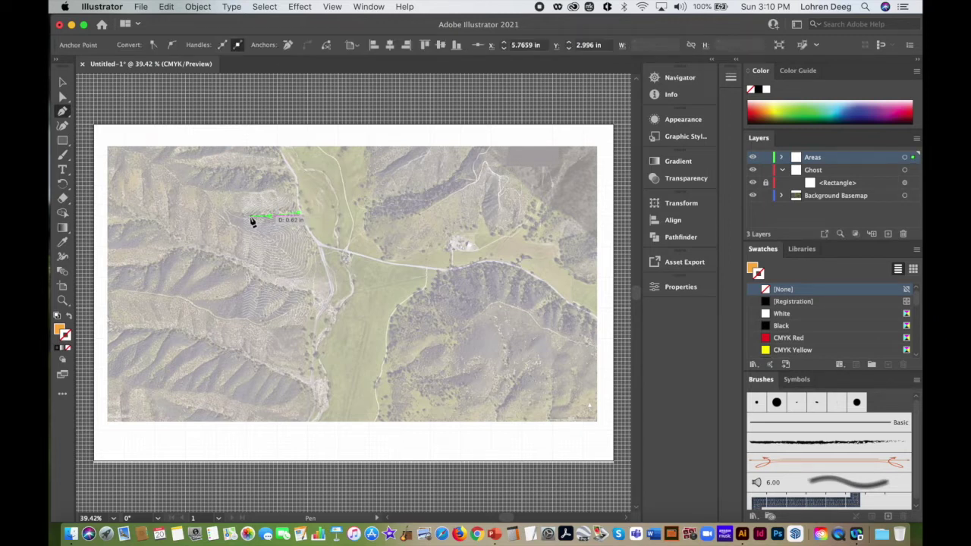
{"action": "left_click", "coordinate": [240, 218]}
{"action": "left_click", "coordinate": [237, 257]}
{"action": "left_click", "coordinate": [261, 269]}
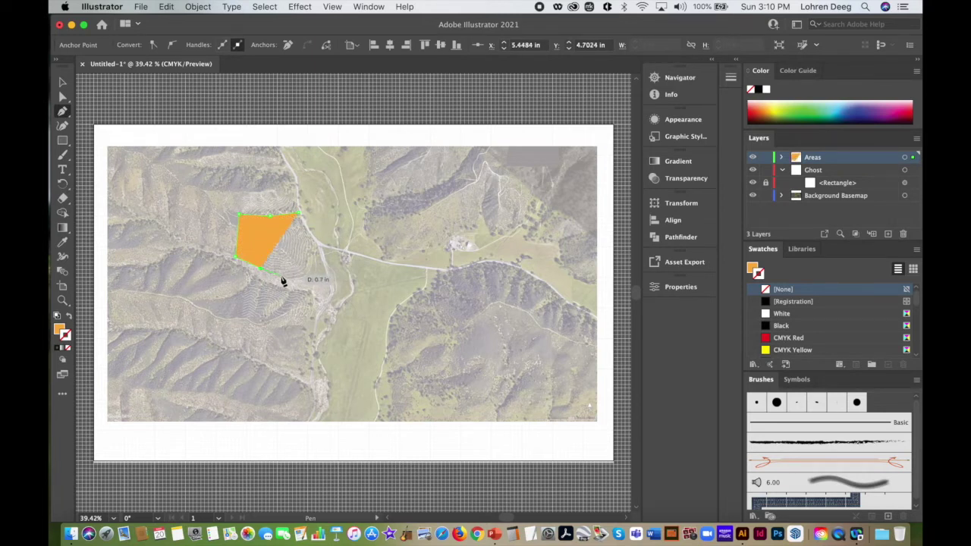
{"action": "left_click", "coordinate": [282, 275]}
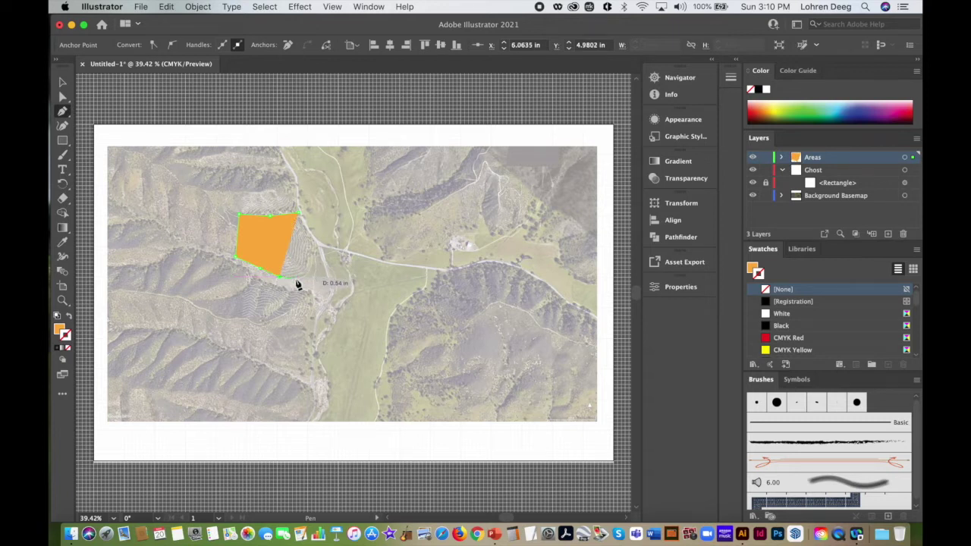
{"action": "left_click_drag", "start_coordinate": [295, 279], "coordinate": [314, 270]}
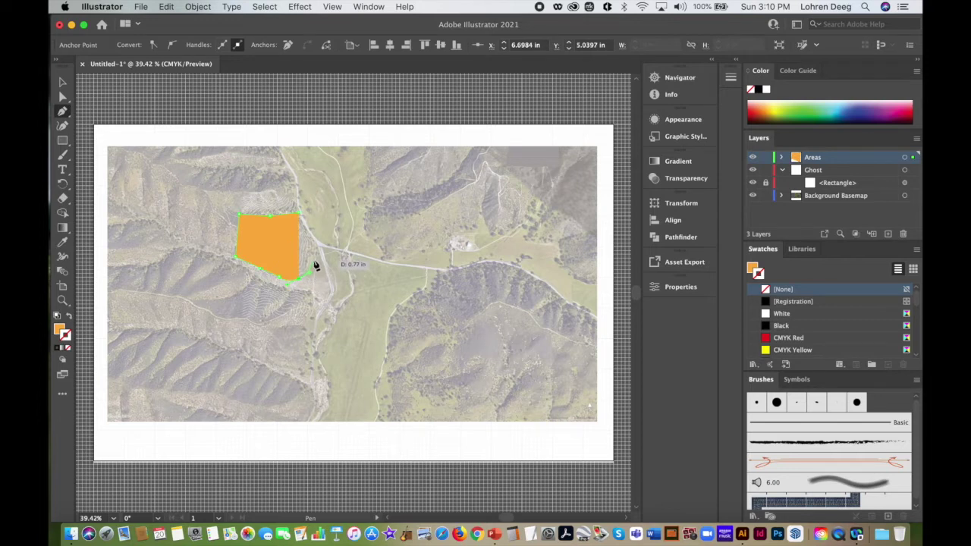
{"action": "left_click", "coordinate": [314, 261]}
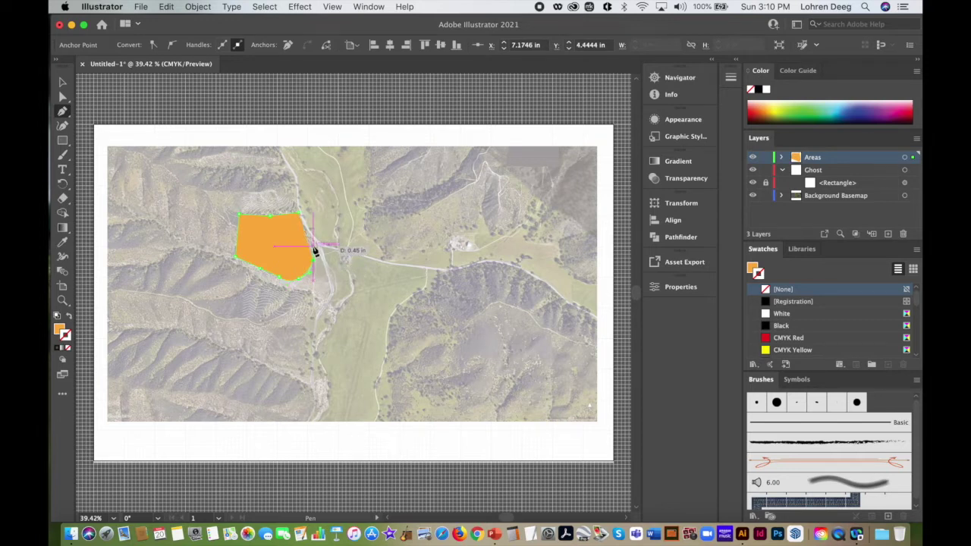
{"action": "left_click", "coordinate": [314, 241]}
{"action": "left_click", "coordinate": [299, 214]}
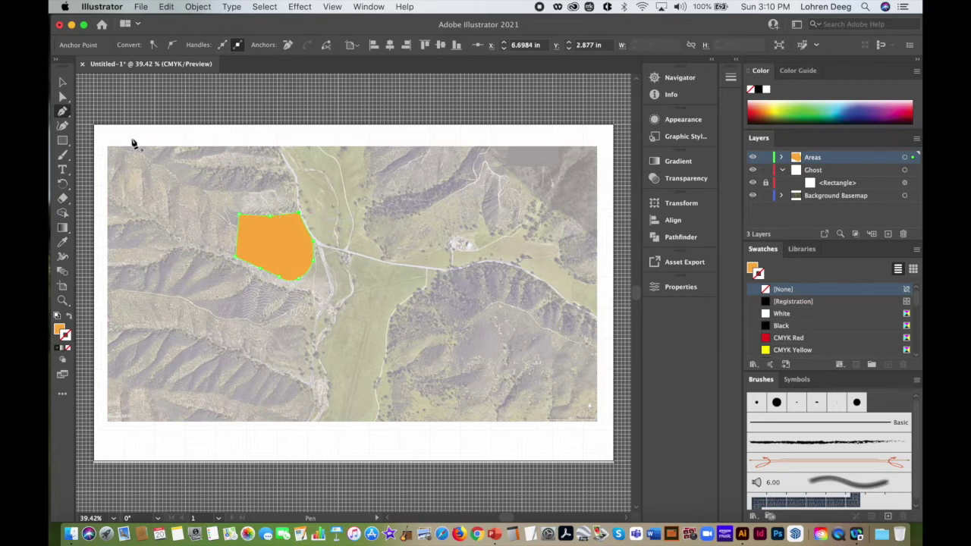
Lower the opacity of the orange area to 50% and deselect it
{"action": "left_click", "coordinate": [63, 82]}
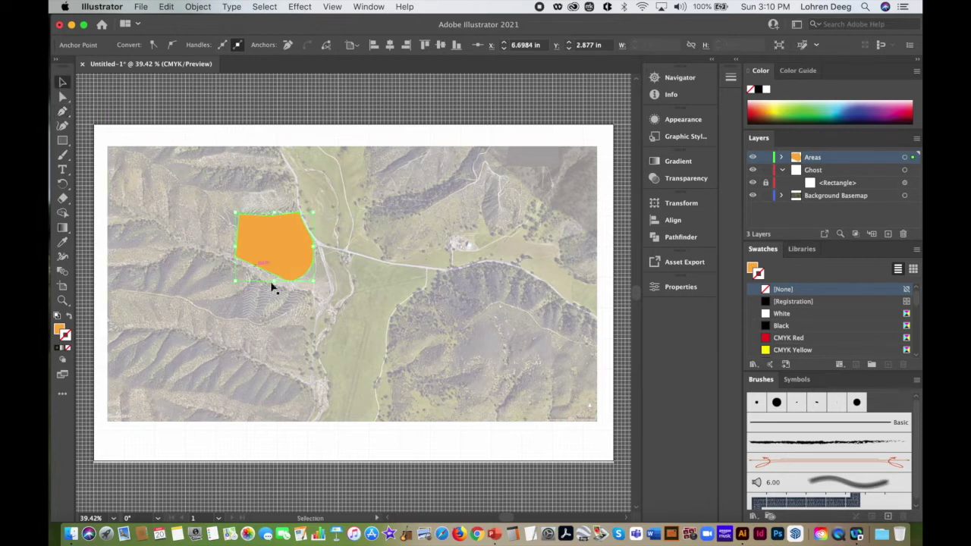
{"action": "left_click", "coordinate": [268, 228]}
{"action": "left_click", "coordinate": [358, 244]}
{"action": "left_click", "coordinate": [289, 243]}
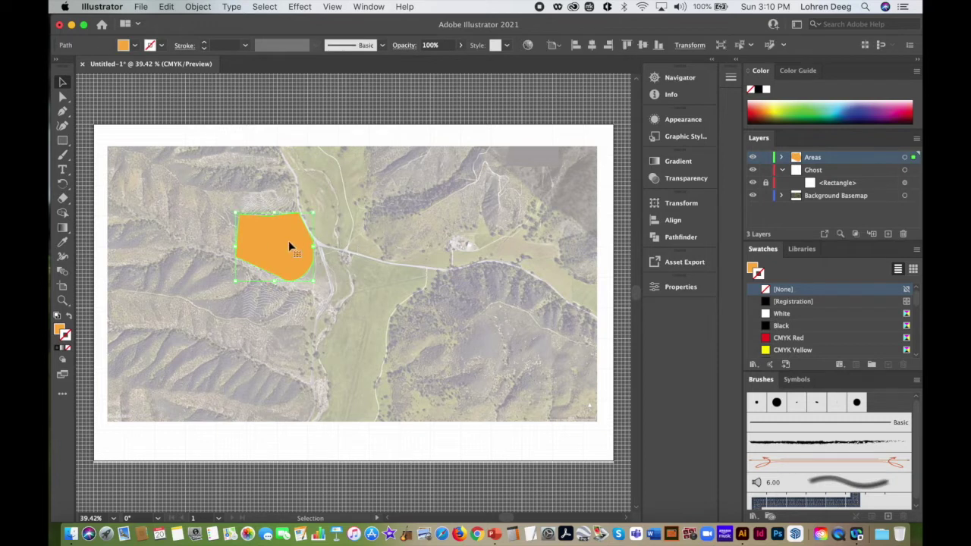
{"action": "left_click", "coordinate": [461, 45]}
{"action": "left_click_drag", "start_coordinate": [458, 60], "coordinate": [439, 64]}
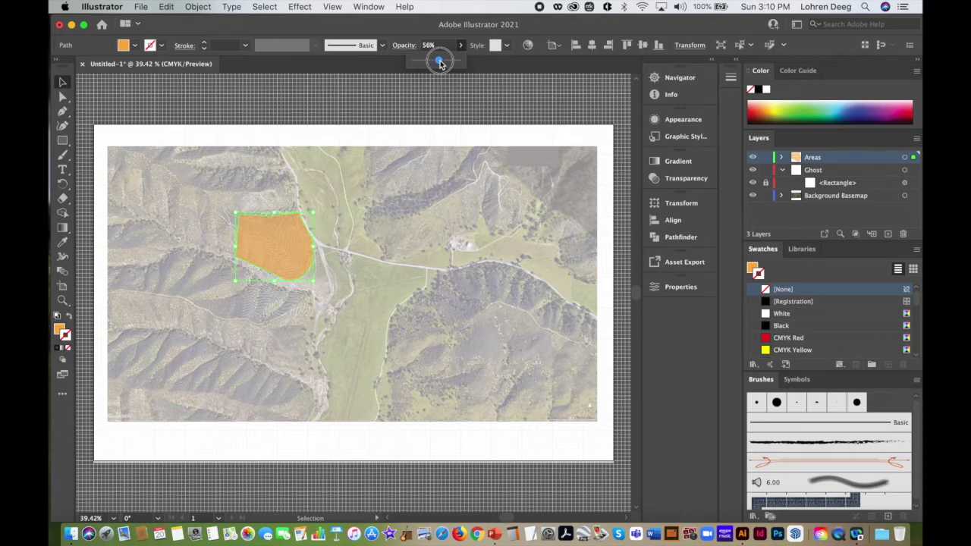
{"action": "left_click_drag", "start_coordinate": [440, 64], "coordinate": [438, 63]}
{"action": "left_click", "coordinate": [339, 216]}
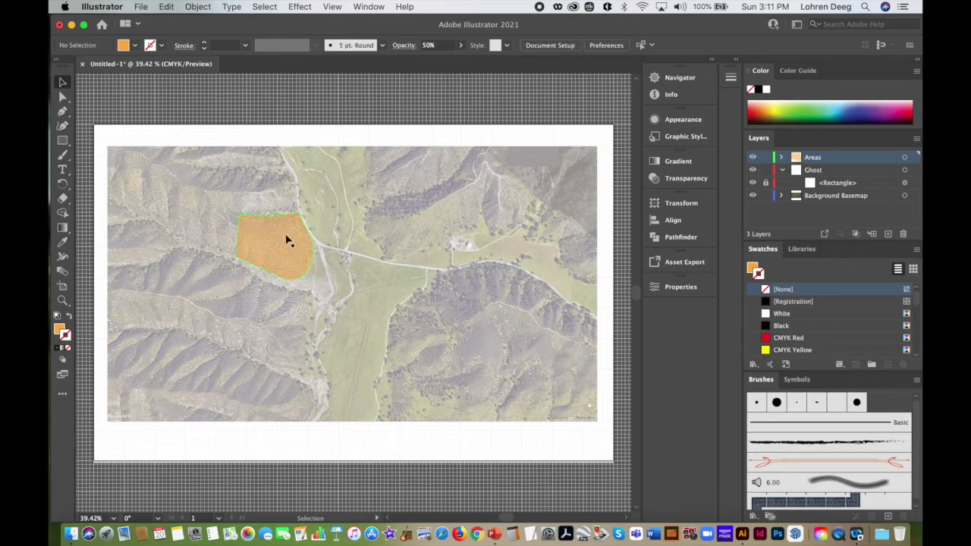
Keep the orange area's fill and give the shape a CMYK Red stroke
{"action": "left_click", "coordinate": [284, 239]}
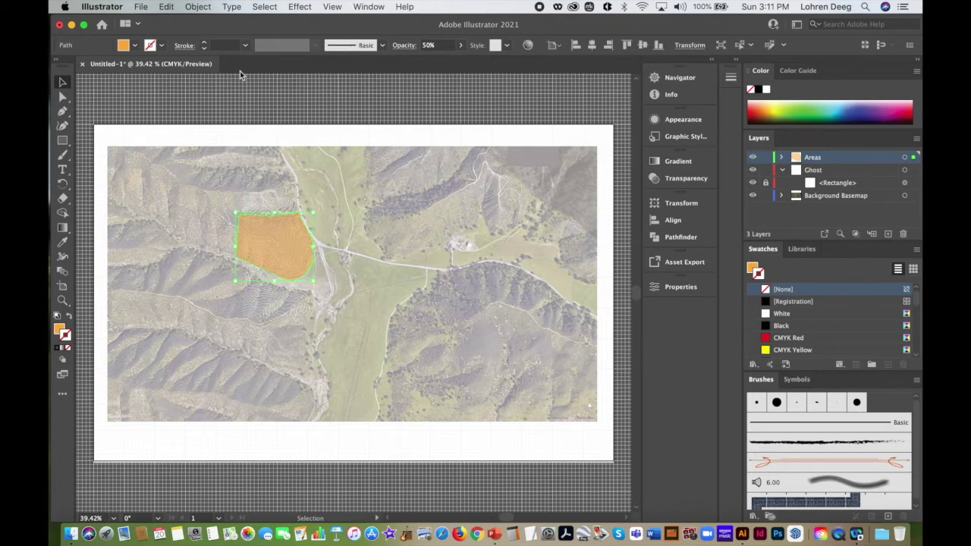
{"action": "left_click", "coordinate": [135, 47]}
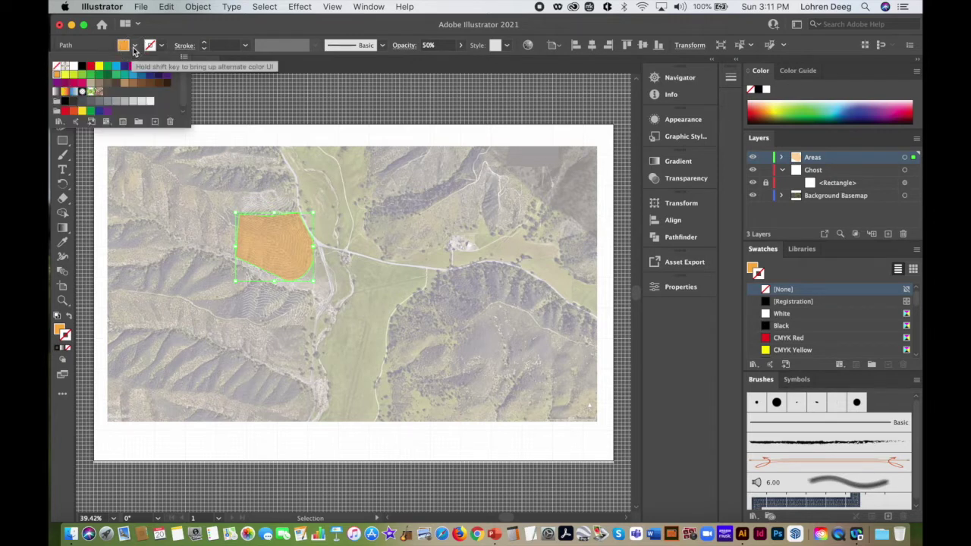
{"action": "left_click", "coordinate": [134, 48]}
{"action": "left_click", "coordinate": [135, 47]}
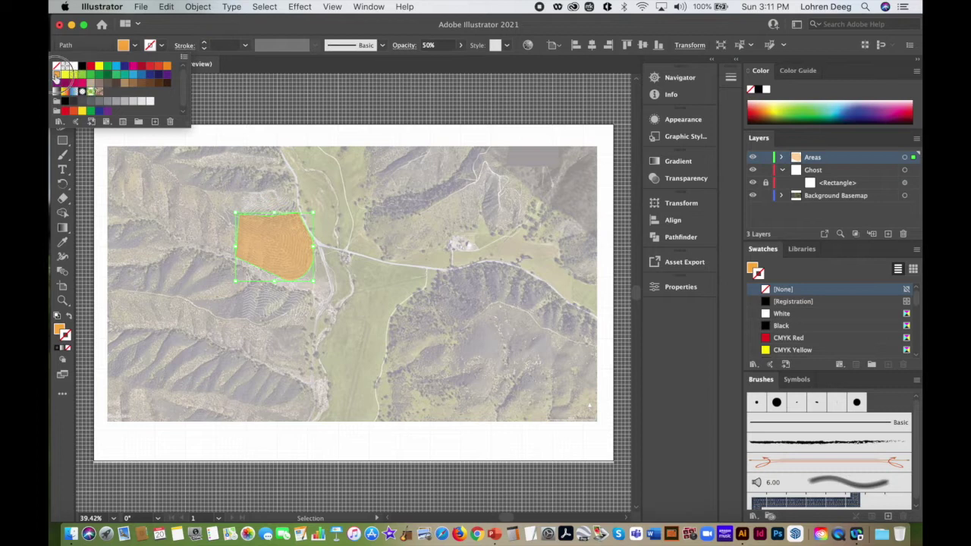
{"action": "left_click", "coordinate": [136, 45]}
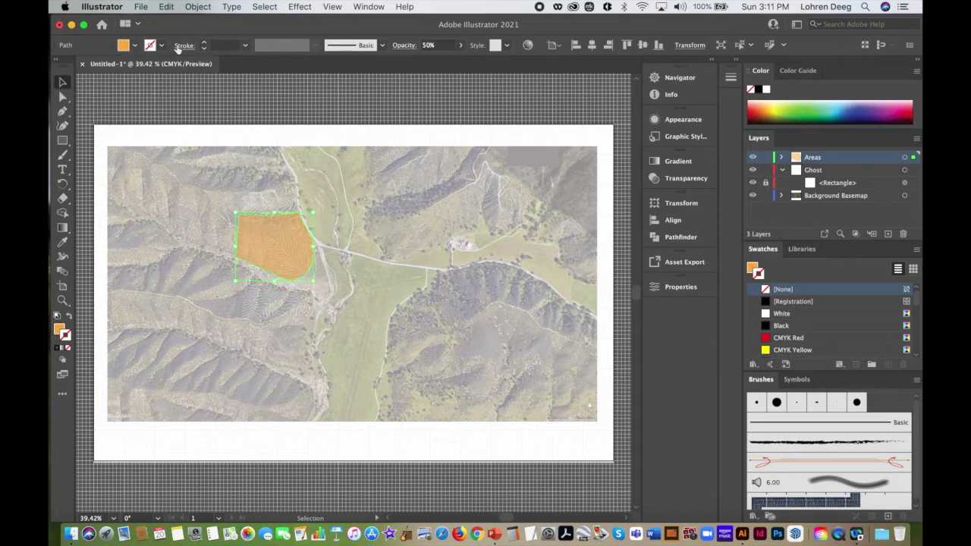
{"action": "left_click", "coordinate": [161, 46]}
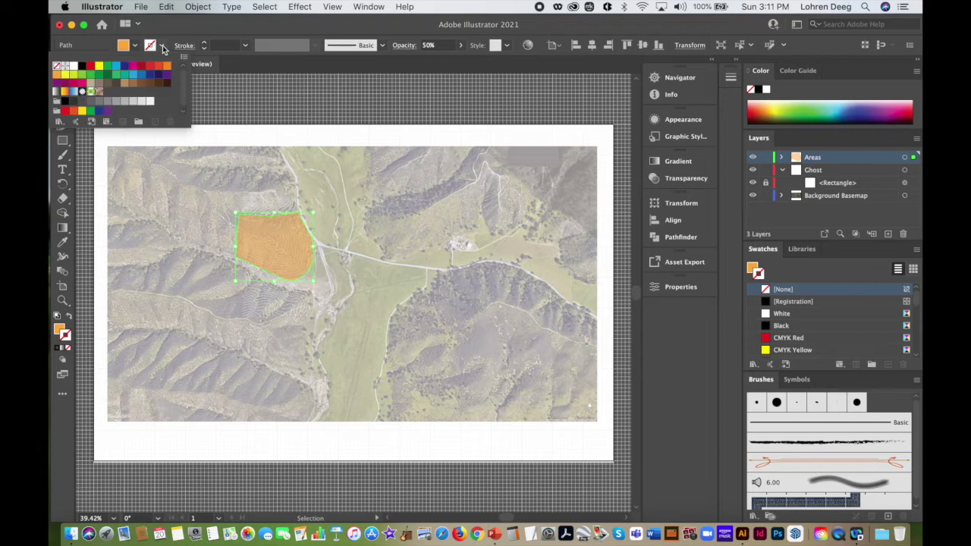
{"action": "left_click", "coordinate": [90, 68]}
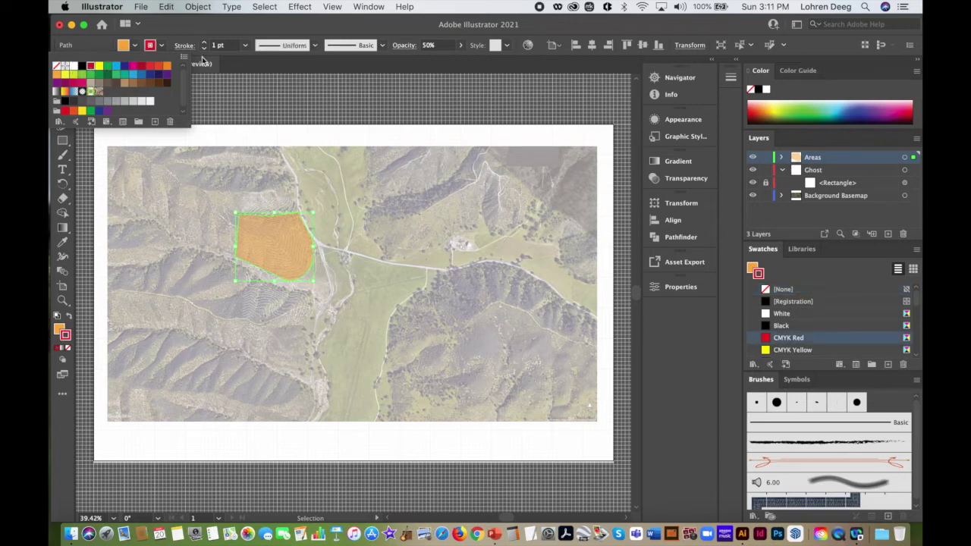
Try stroke weights of 12 pt and 40 pt on the area's red outline, and settle on 10 pt
{"action": "left_click", "coordinate": [245, 48]}
{"action": "left_click", "coordinate": [246, 49]}
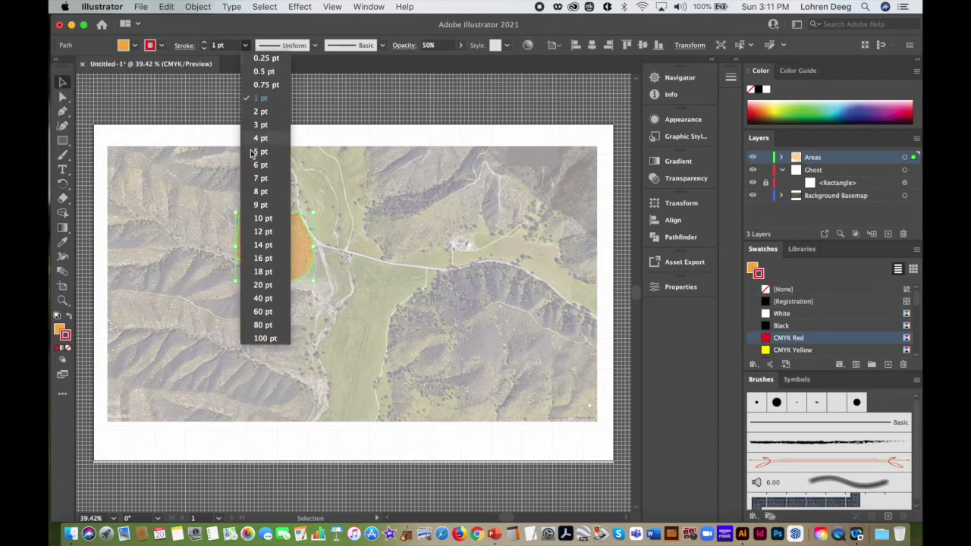
{"action": "left_click", "coordinate": [269, 226]}
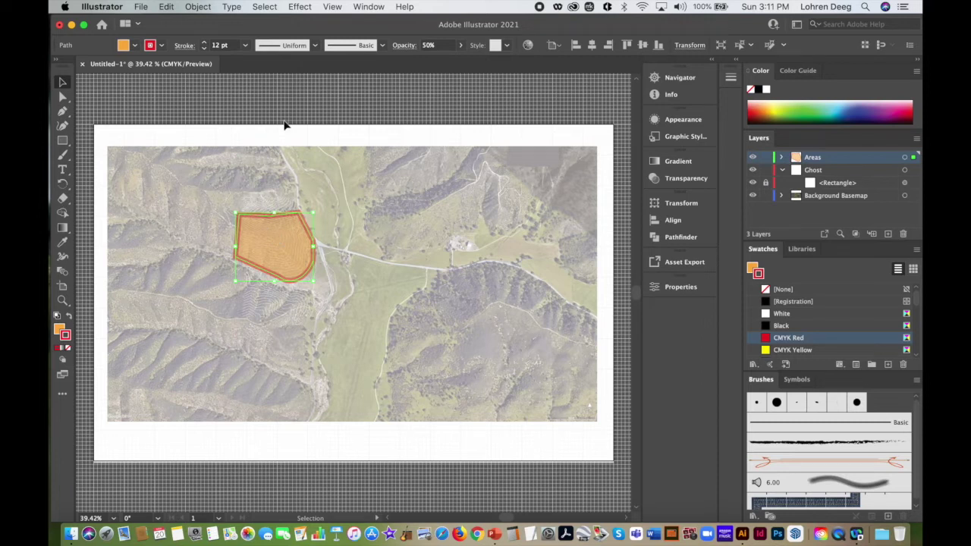
{"action": "left_click", "coordinate": [245, 45]}
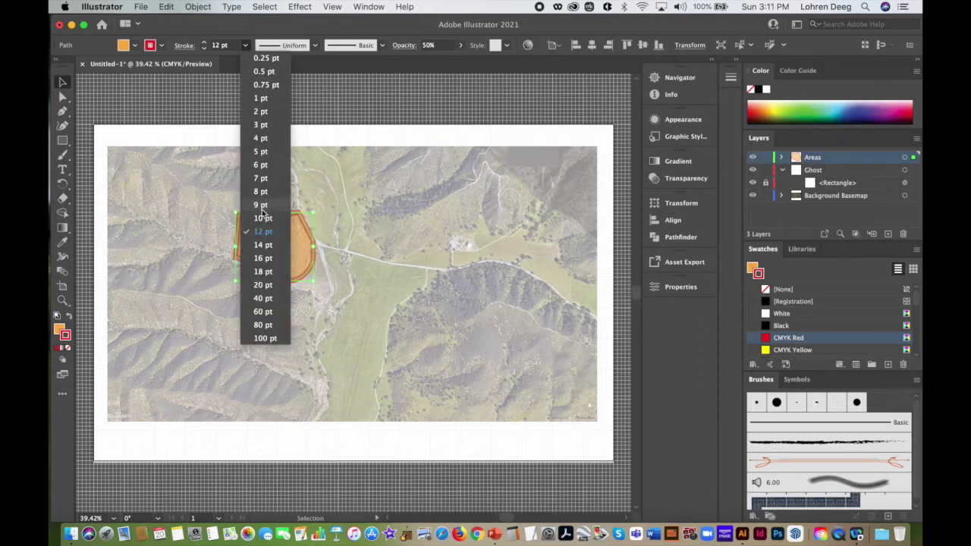
{"action": "left_click", "coordinate": [259, 304]}
{"action": "left_click", "coordinate": [245, 45]}
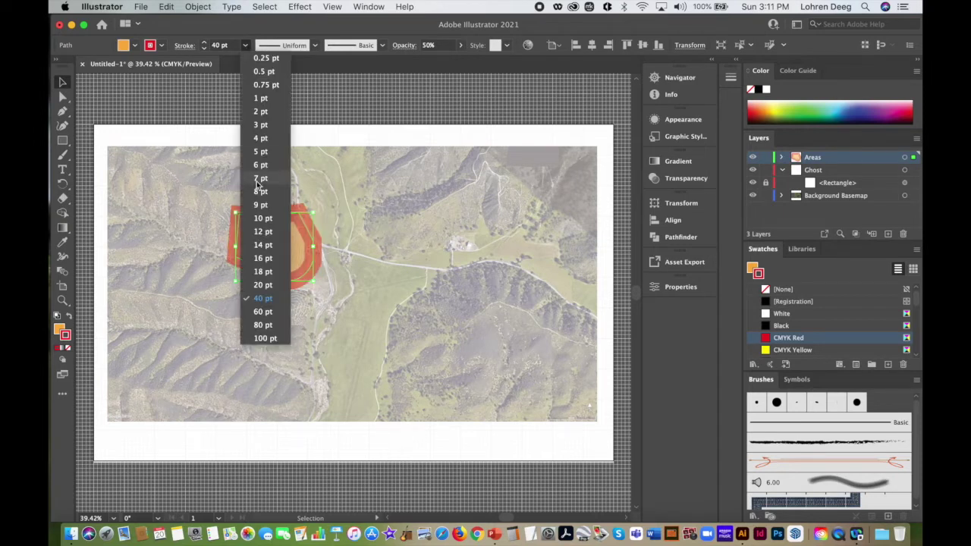
{"action": "left_click", "coordinate": [264, 218]}
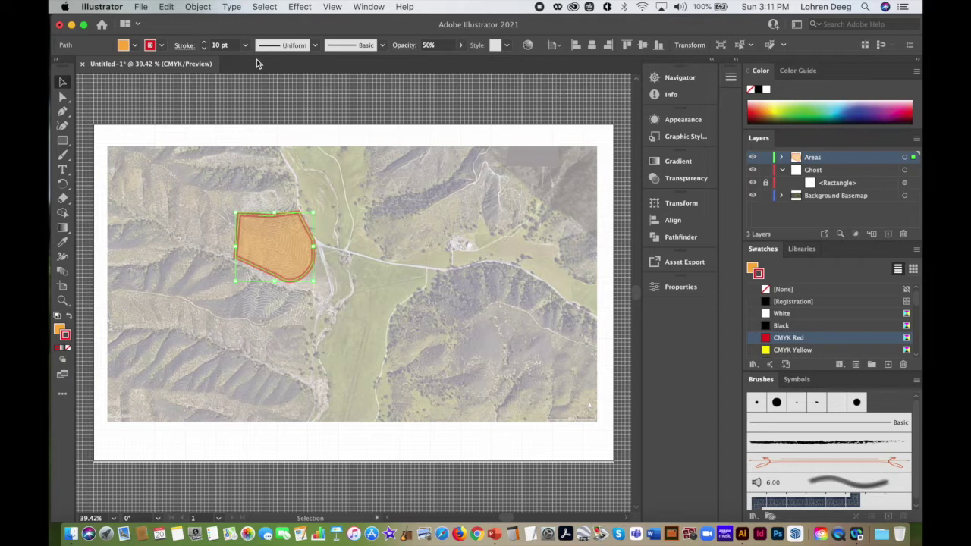
Make the area's red outline a dashed line with a 2 pt dash, and deselect the shape
{"action": "left_click", "coordinate": [184, 45]}
{"action": "left_click", "coordinate": [186, 45]}
{"action": "left_click", "coordinate": [186, 45]}
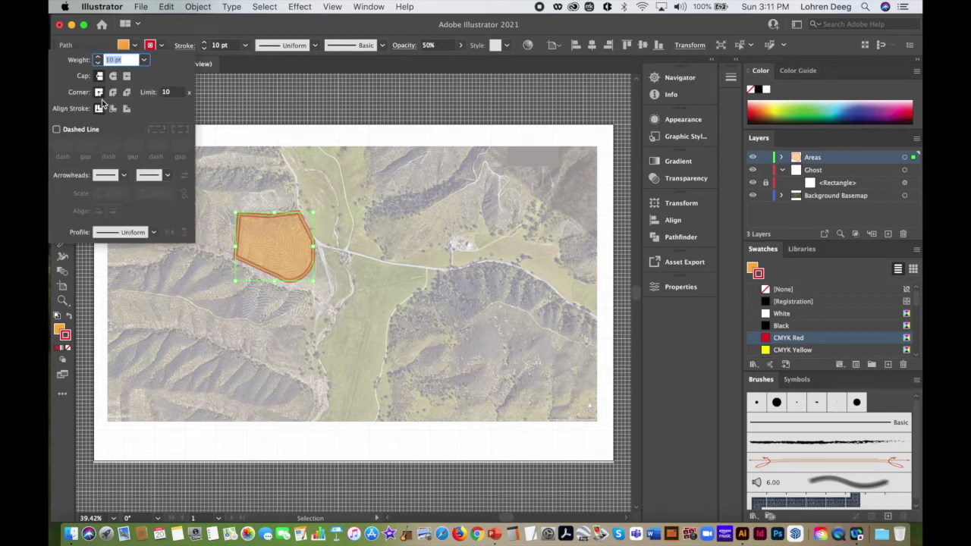
{"action": "left_click", "coordinate": [56, 129]}
{"action": "left_click", "coordinate": [63, 144]}
{"action": "left_click_drag", "start_coordinate": [62, 144], "coordinate": [51, 145]}
{"action": "type", "text": "2"}
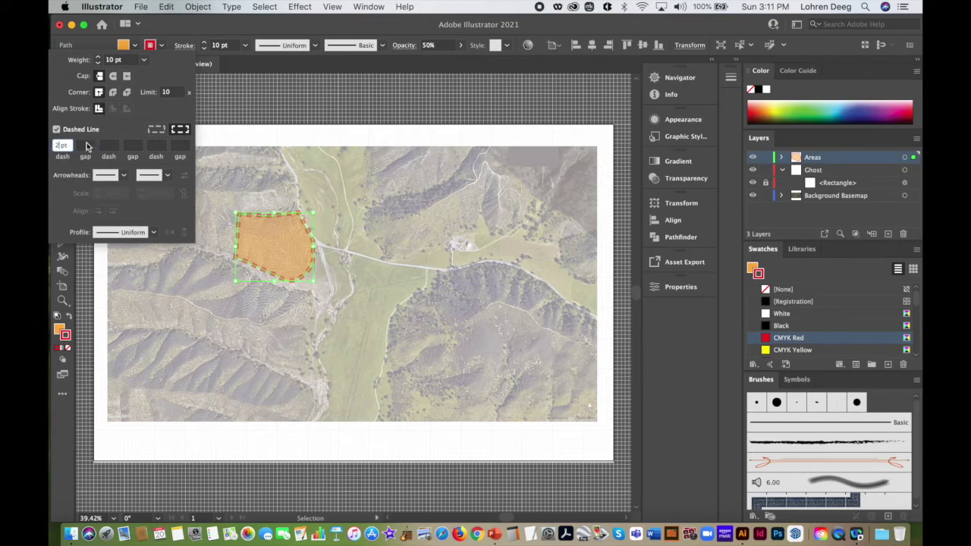
{"action": "key", "text": "Return"}
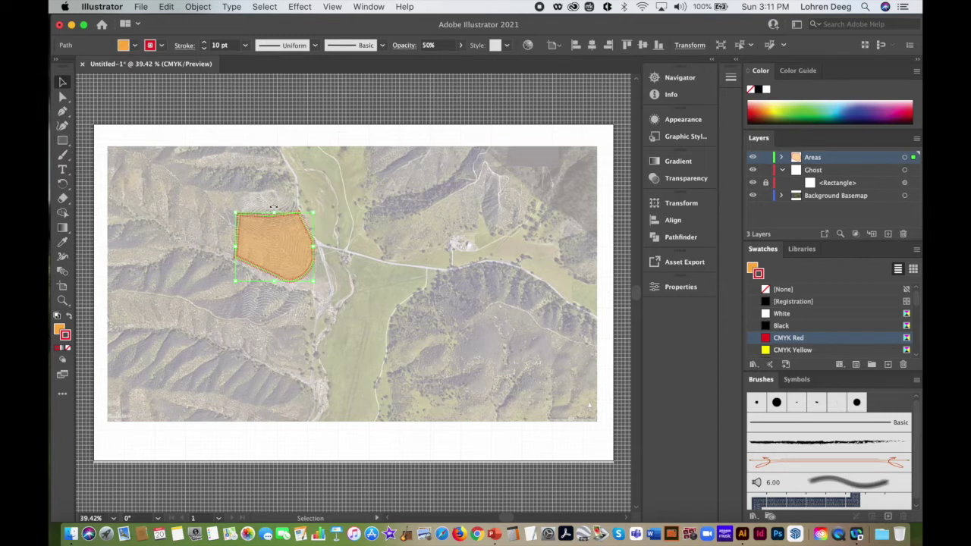
{"action": "left_click", "coordinate": [290, 184]}
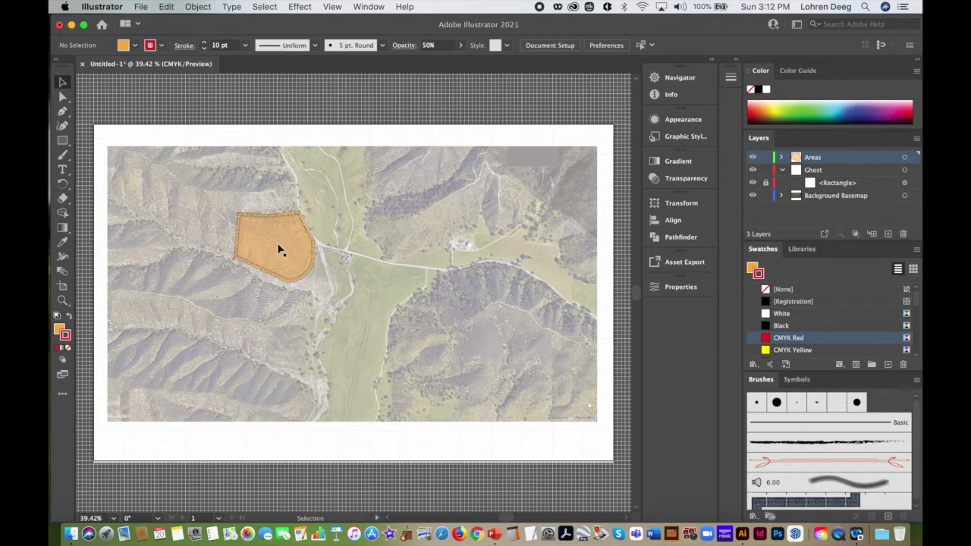
{"action": "left_click", "coordinate": [185, 46]}
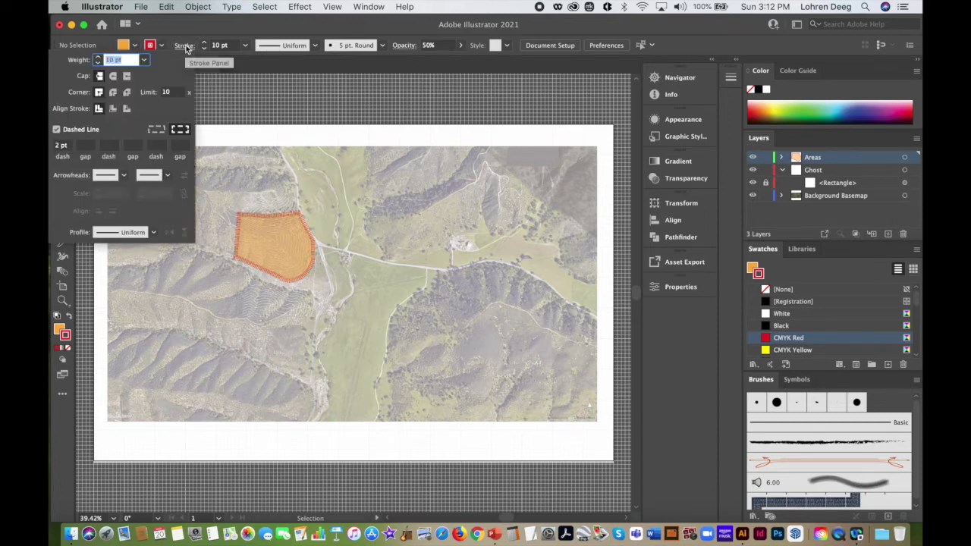
{"action": "left_click", "coordinate": [184, 46]}
{"action": "left_click", "coordinate": [185, 46]}
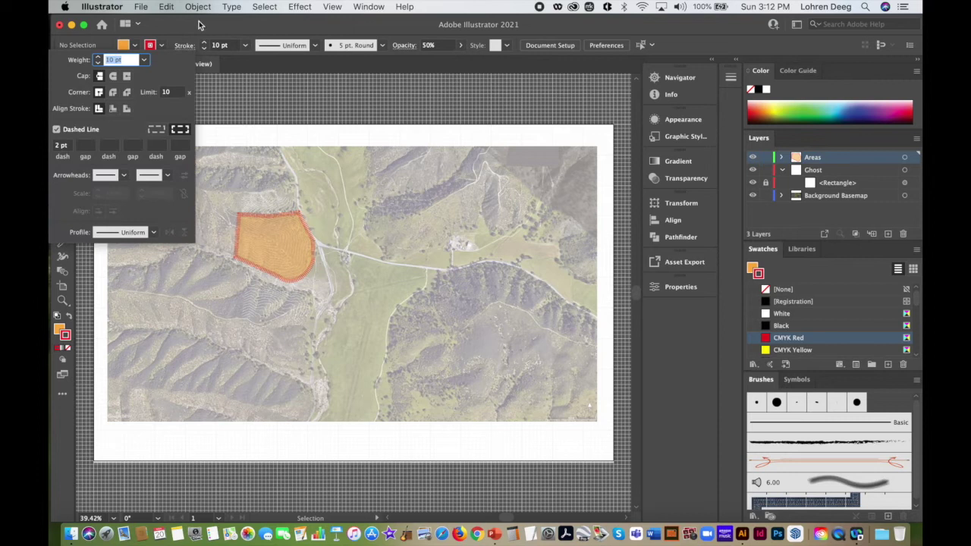
{"action": "left_click", "coordinate": [183, 47]}
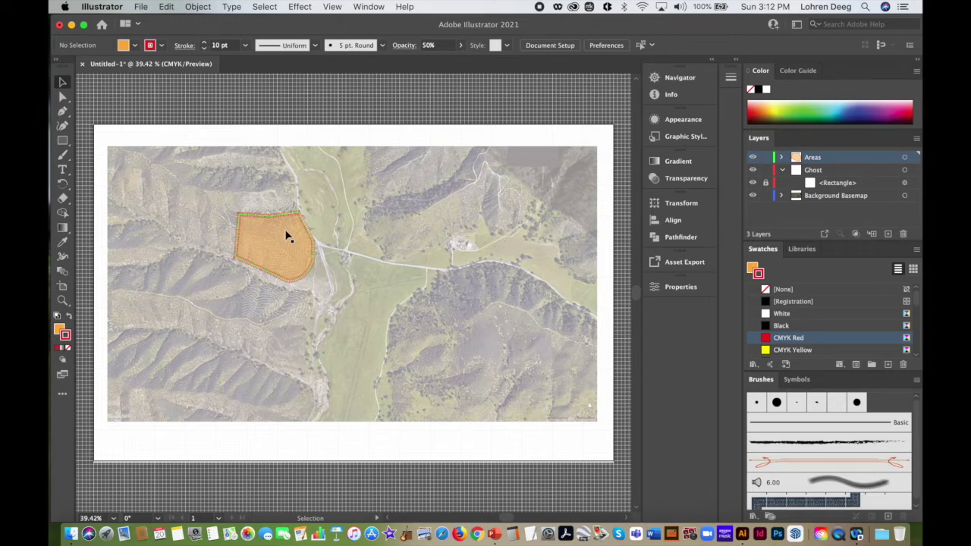
Set up the Curvature tool with a light green fill and no stroke
{"action": "left_click", "coordinate": [64, 127]}
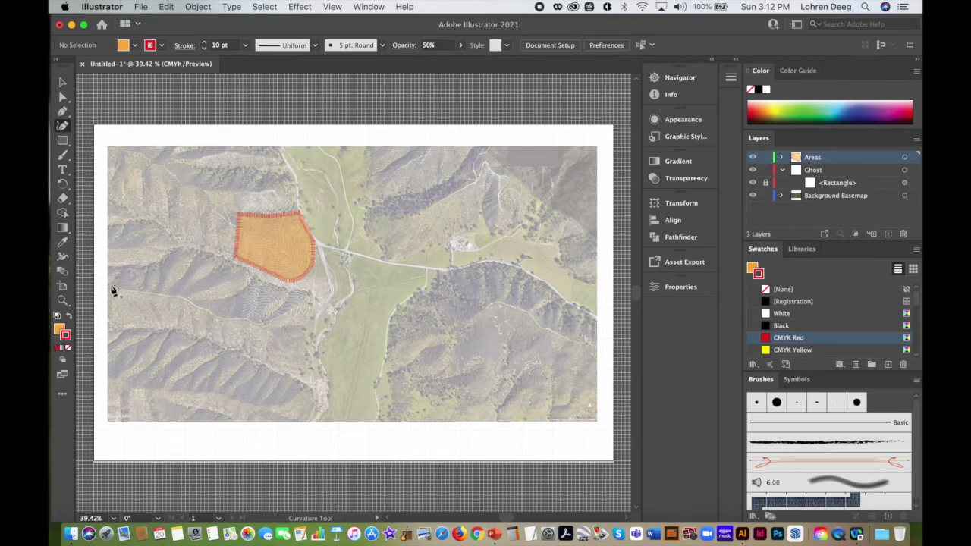
{"action": "left_click", "coordinate": [163, 45]}
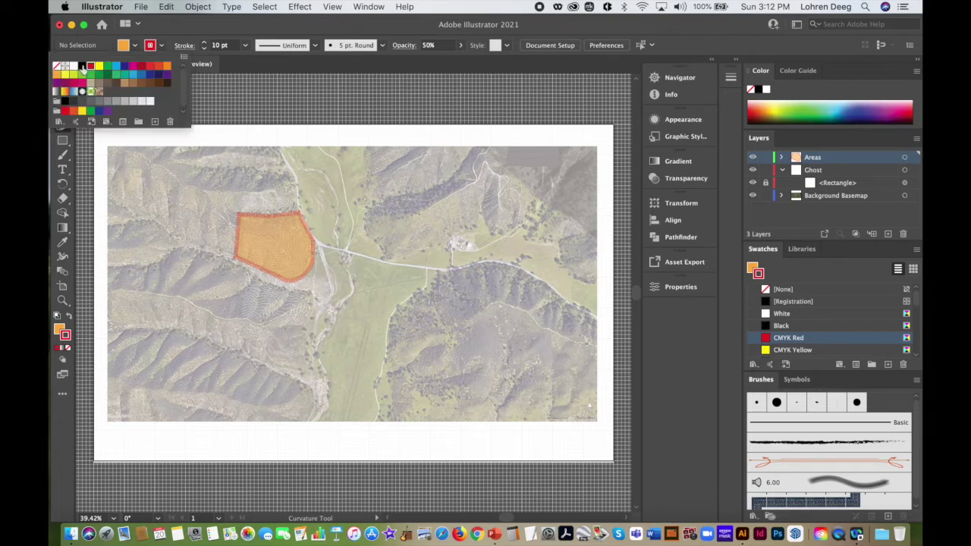
{"action": "left_click", "coordinate": [57, 66]}
{"action": "left_click", "coordinate": [135, 47]}
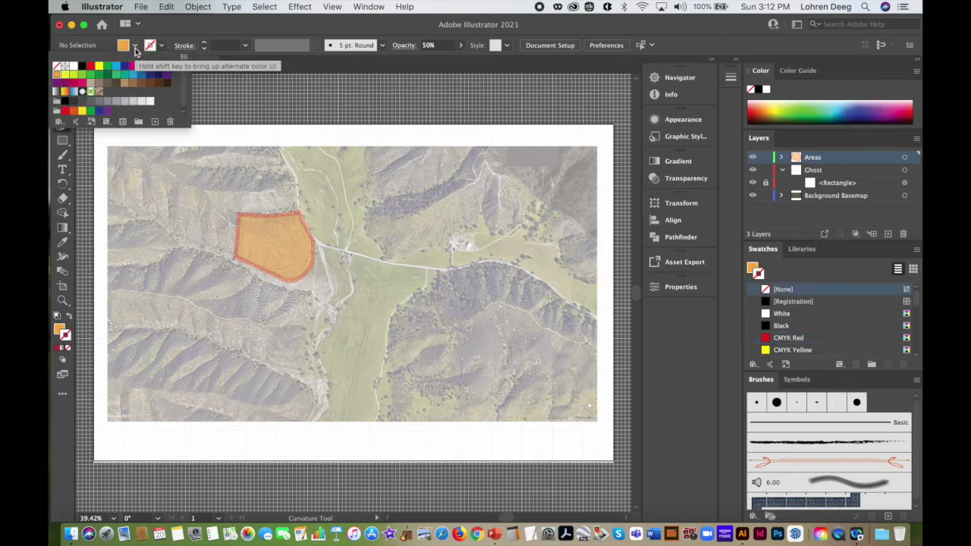
{"action": "left_click", "coordinate": [82, 78]}
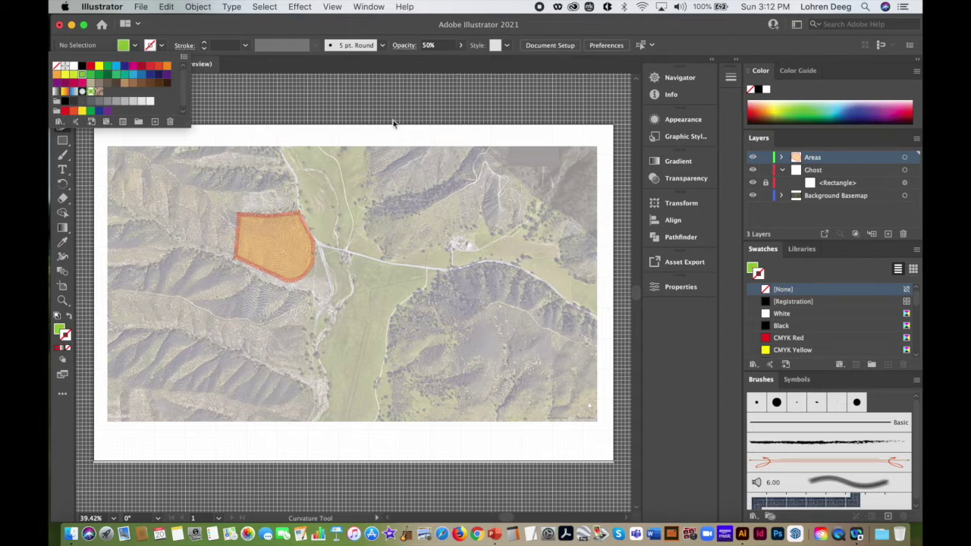
{"action": "left_click", "coordinate": [292, 153]}
{"action": "left_click", "coordinate": [278, 147]}
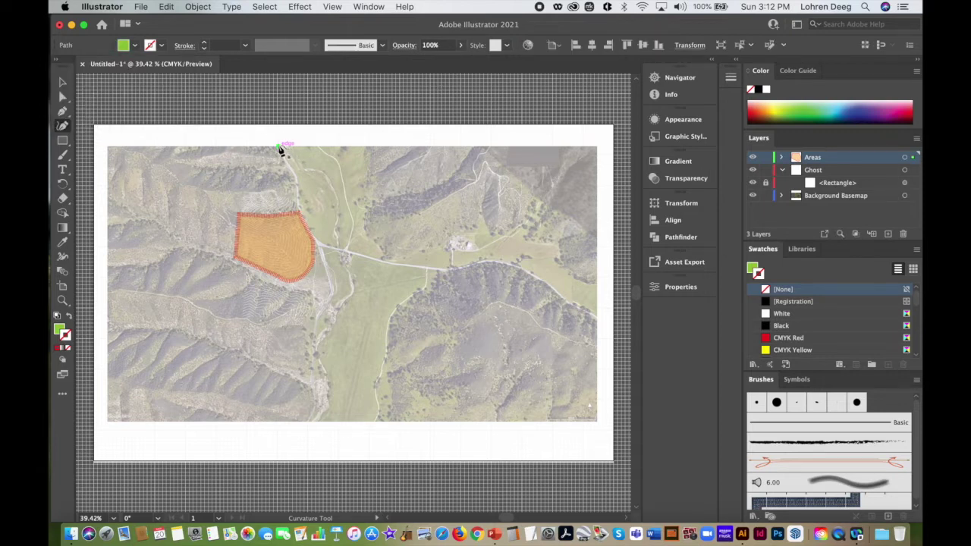
{"action": "left_click", "coordinate": [367, 146]}
{"action": "left_click", "coordinate": [166, 6]}
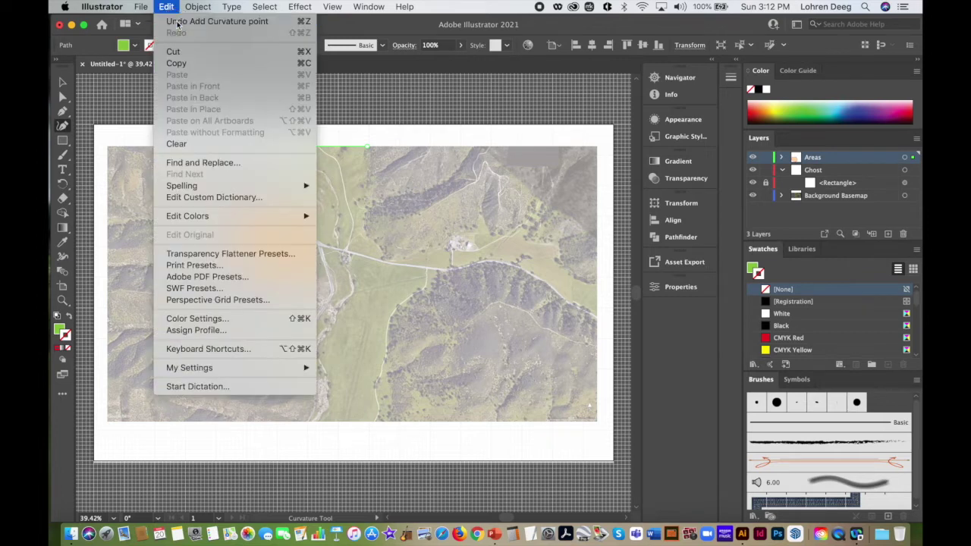
{"action": "left_click", "coordinate": [186, 21]}
Trace the valley field above the road with the Pen tool as a closed light green shape reaching the map's upper edge
{"action": "left_click", "coordinate": [62, 113]}
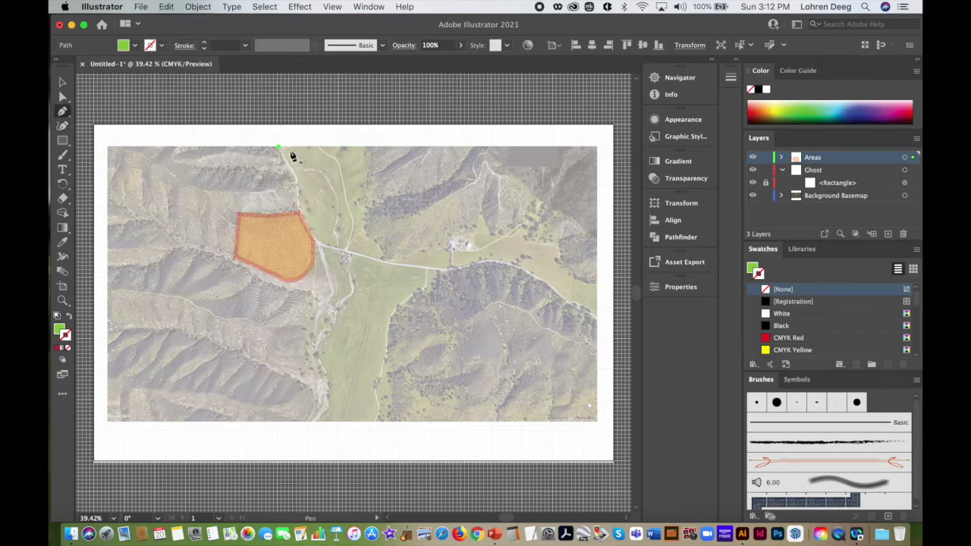
{"action": "left_click", "coordinate": [279, 150]}
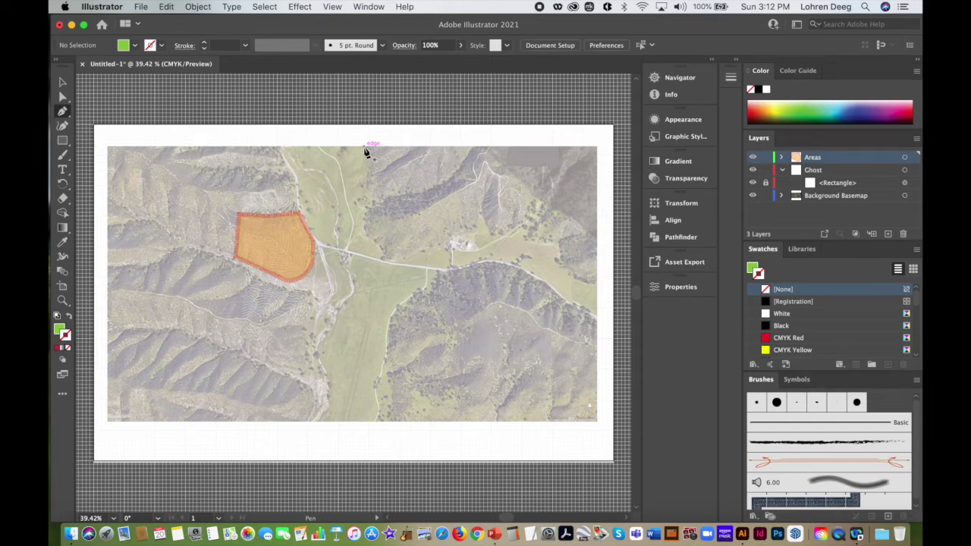
{"action": "left_click", "coordinate": [366, 147]}
{"action": "left_click", "coordinate": [281, 147]}
{"action": "left_click", "coordinate": [289, 165]}
{"action": "left_click", "coordinate": [296, 176]}
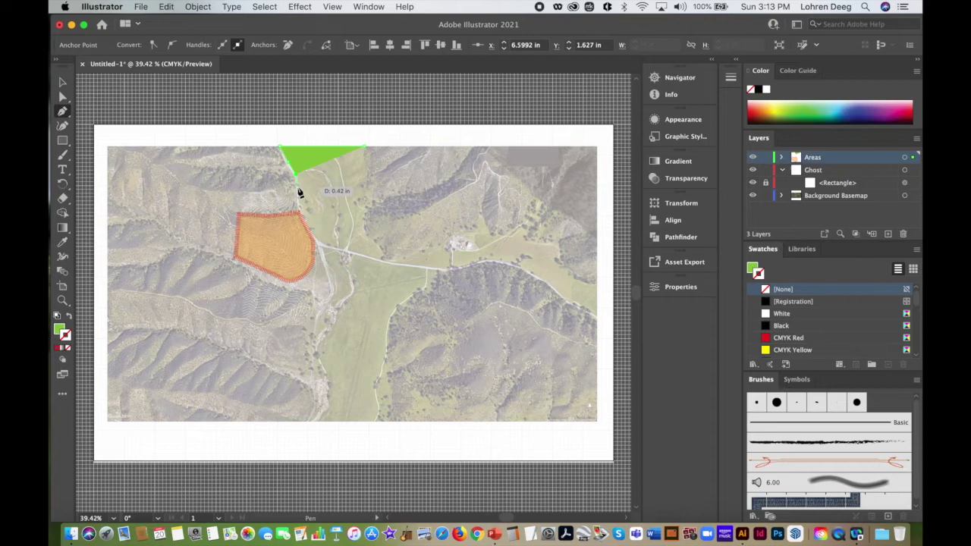
{"action": "left_click", "coordinate": [299, 205]}
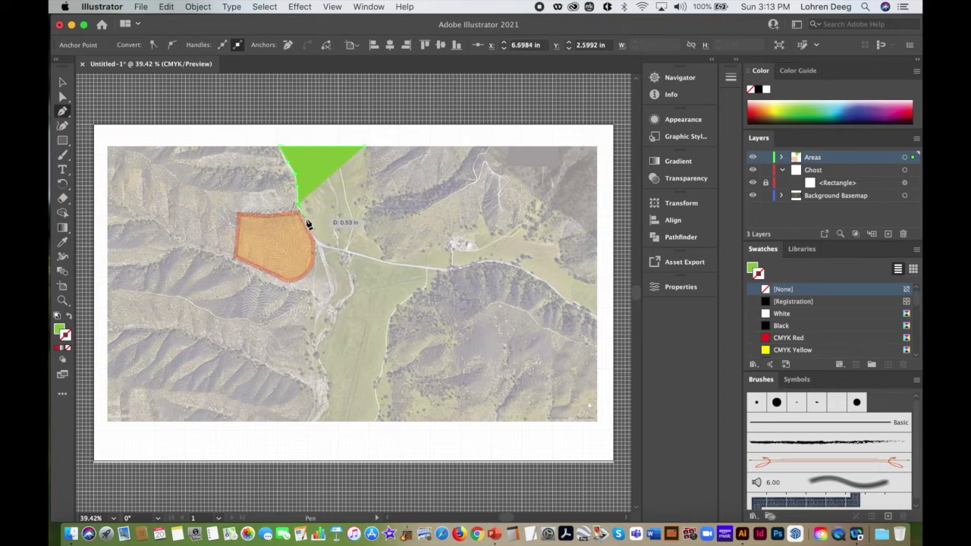
{"action": "left_click", "coordinate": [309, 227]}
{"action": "left_click", "coordinate": [313, 236]}
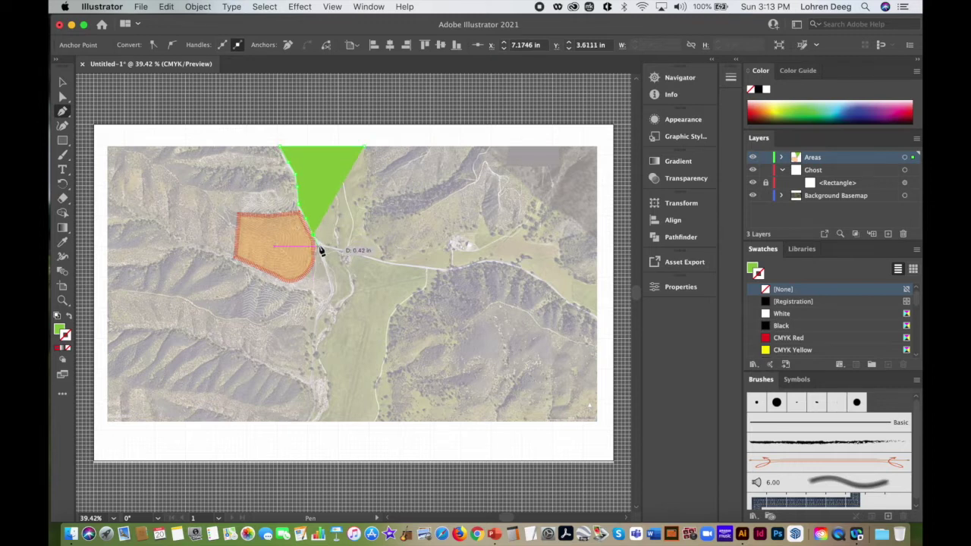
{"action": "left_click", "coordinate": [319, 244]}
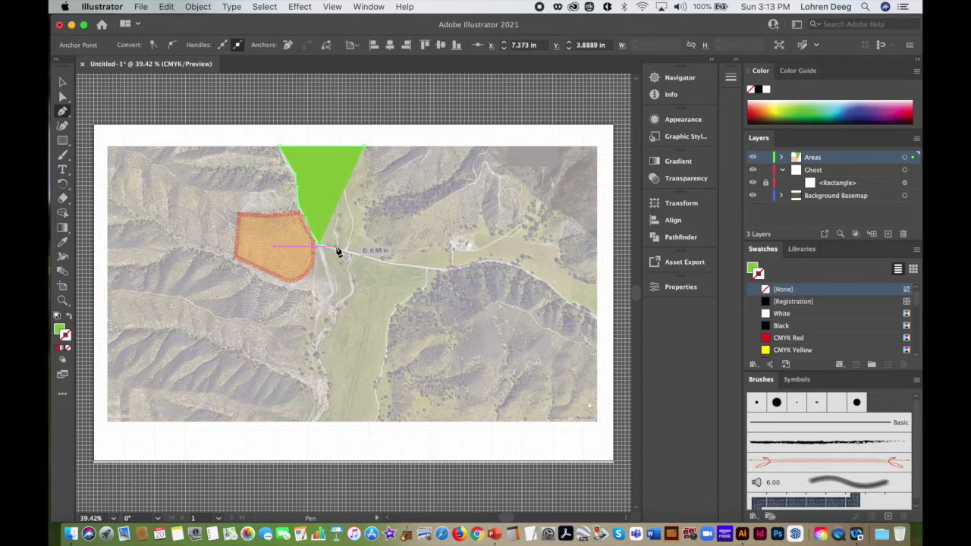
{"action": "left_click", "coordinate": [354, 251]}
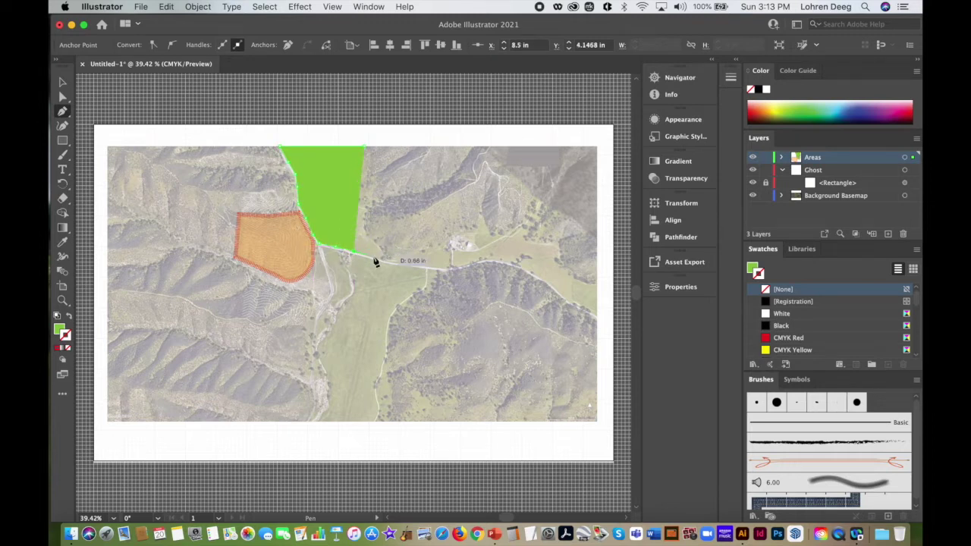
{"action": "left_click", "coordinate": [376, 257]}
{"action": "left_click", "coordinate": [383, 259]}
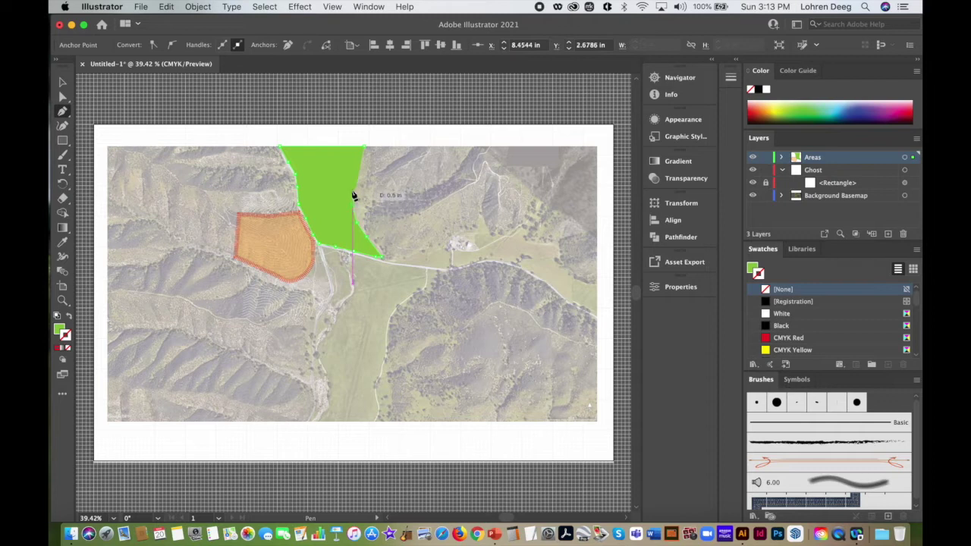
{"action": "left_click", "coordinate": [353, 165]}
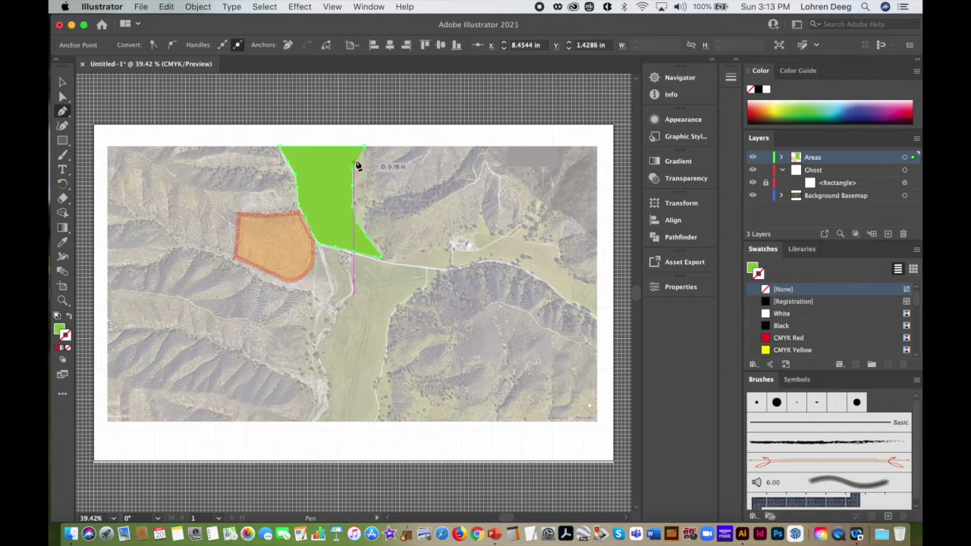
{"action": "left_click", "coordinate": [365, 151]}
Lower the opacity of the green field above the road to 57%, and deselect it
{"action": "left_click", "coordinate": [63, 82]}
{"action": "left_click", "coordinate": [323, 165]}
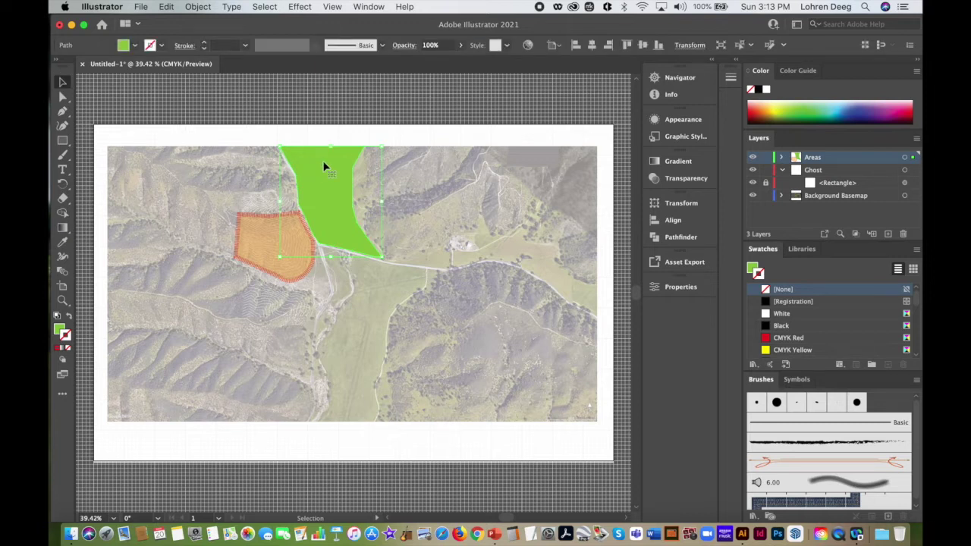
{"action": "left_click", "coordinate": [461, 46]}
{"action": "left_click_drag", "start_coordinate": [459, 60], "coordinate": [441, 59]}
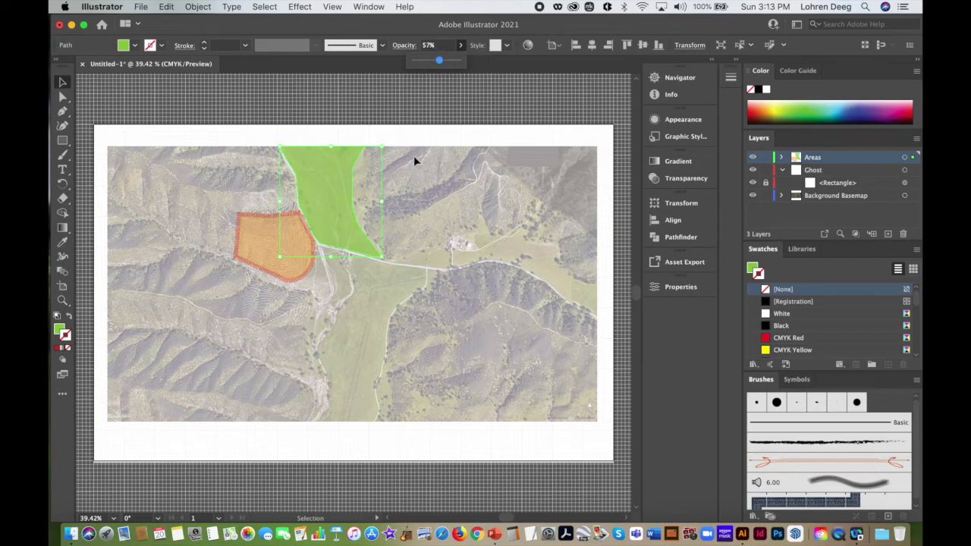
{"action": "left_click", "coordinate": [433, 123]}
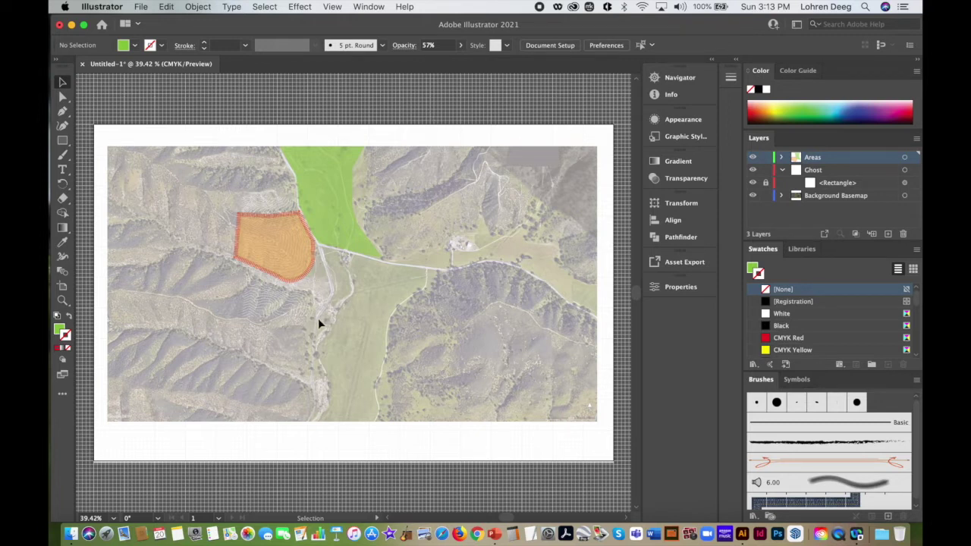
Trace the small wedge between the orange area and the side road as a closed light green shape with the Pen tool
{"action": "left_click", "coordinate": [63, 111]}
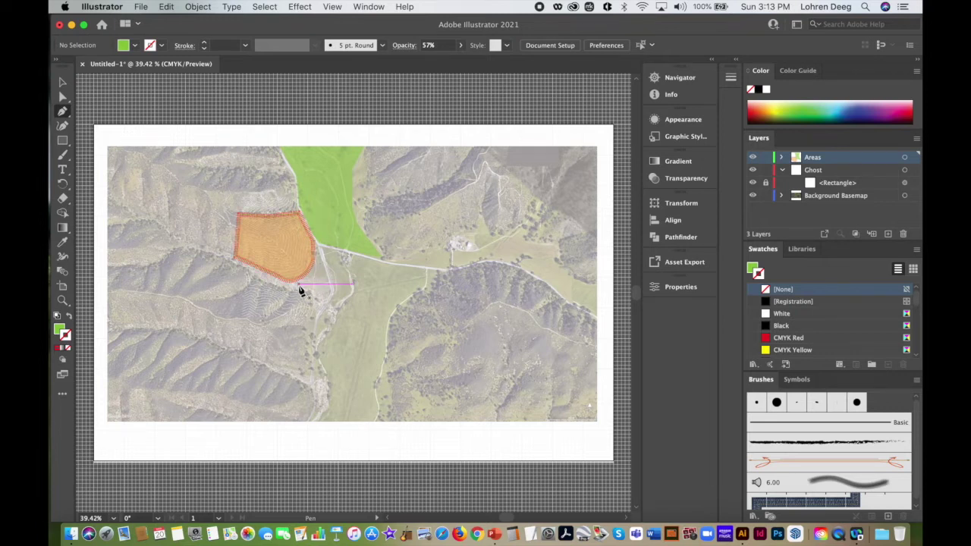
{"action": "mouse_move", "coordinate": [318, 296]}
{"action": "left_mouse_down"}
{"action": "mouse_move", "coordinate": [325, 306]}
{"action": "mouse_move", "coordinate": [326, 285]}
{"action": "left_mouse_up"}
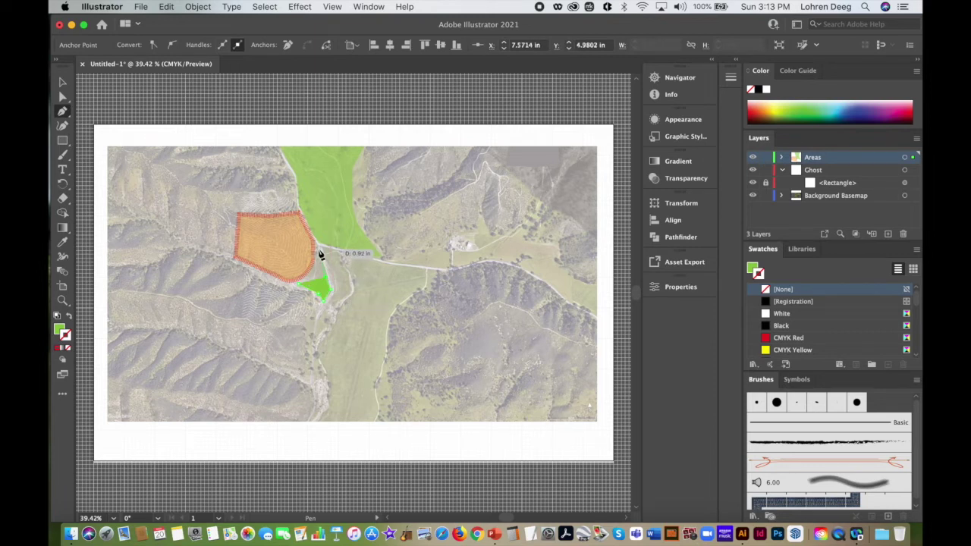
{"action": "left_click_drag", "start_coordinate": [318, 250], "coordinate": [304, 288]}
{"action": "left_click", "coordinate": [63, 82]}
{"action": "left_click", "coordinate": [440, 294]}
Lower the small green wedge's opacity to 67%, and deselect it
{"action": "left_click", "coordinate": [318, 287]}
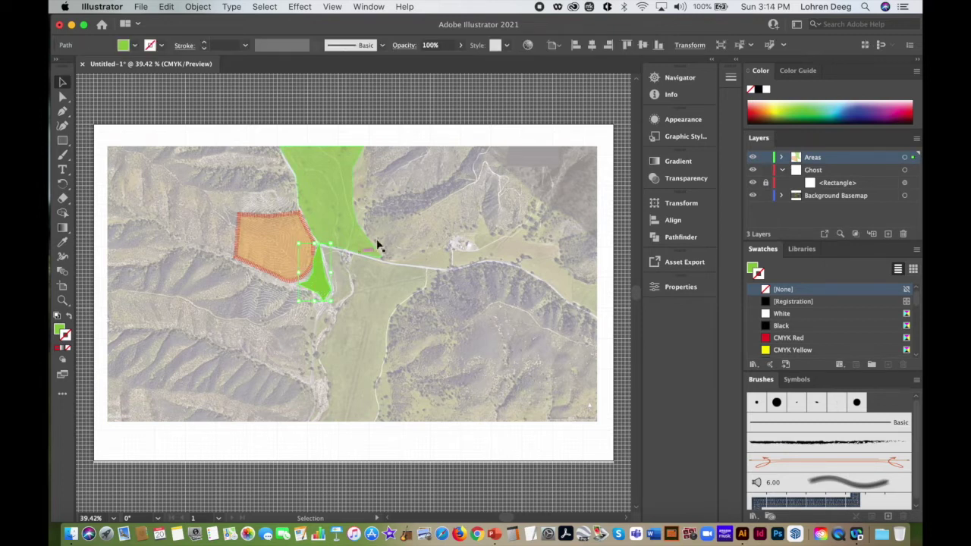
{"action": "left_click", "coordinate": [460, 46]}
{"action": "left_click_drag", "start_coordinate": [458, 61], "coordinate": [445, 66]}
{"action": "left_click", "coordinate": [377, 273]}
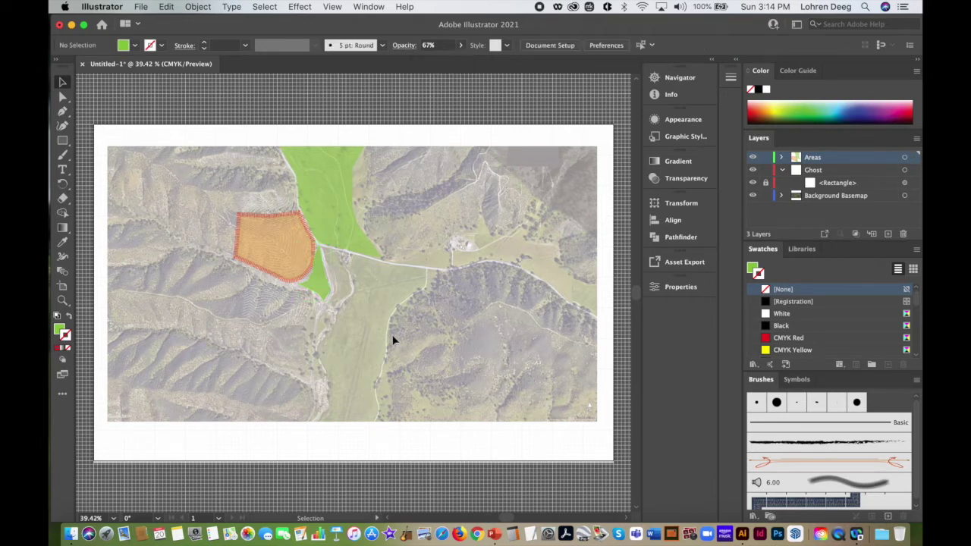
Bring the orange area in front of the green shapes, and deselect it
{"action": "left_click", "coordinate": [288, 215]}
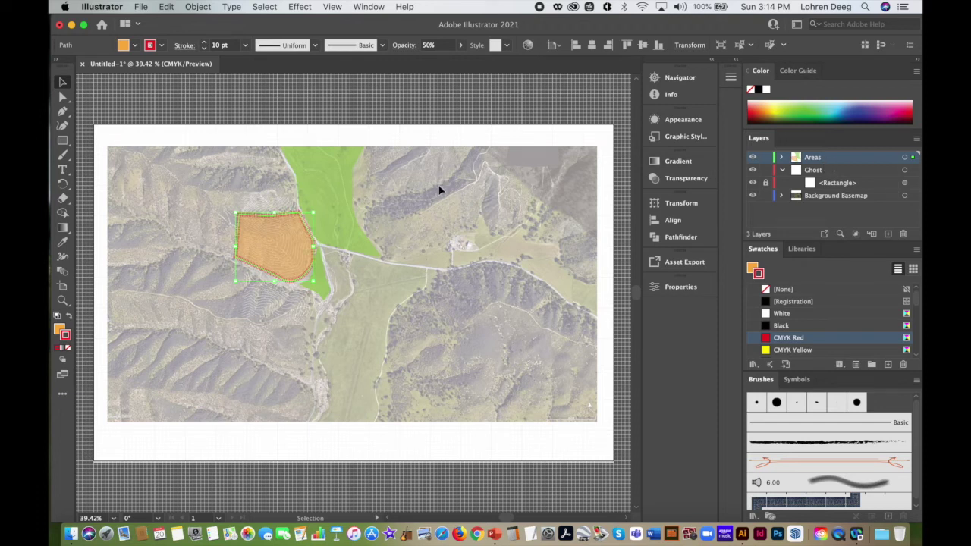
{"action": "left_click", "coordinate": [199, 7]}
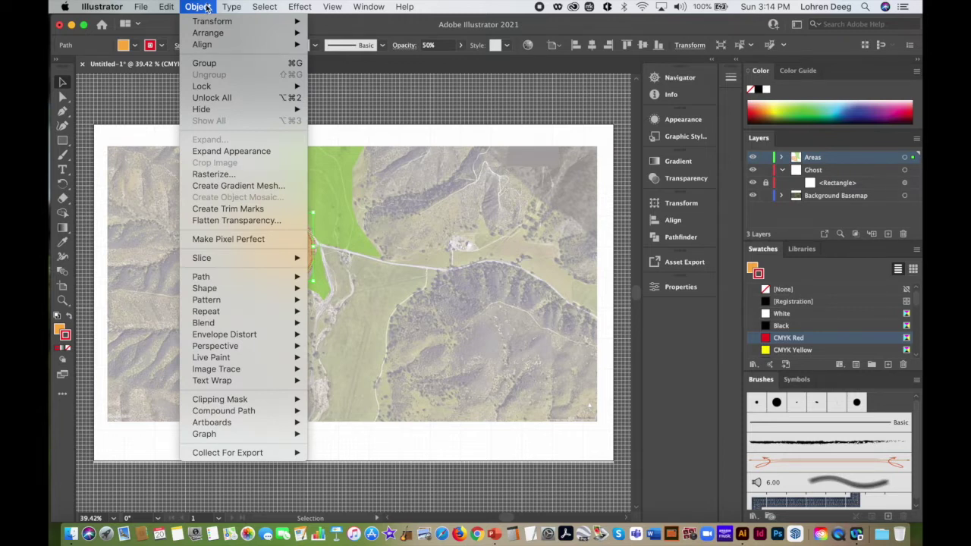
{"action": "mouse_move", "coordinate": [213, 33]}
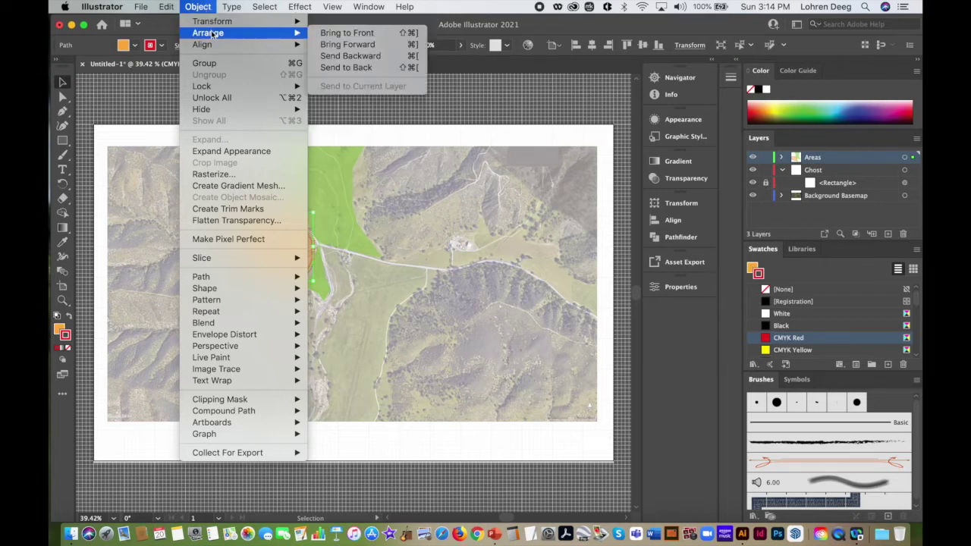
{"action": "left_click", "coordinate": [345, 34]}
{"action": "left_click", "coordinate": [397, 108]}
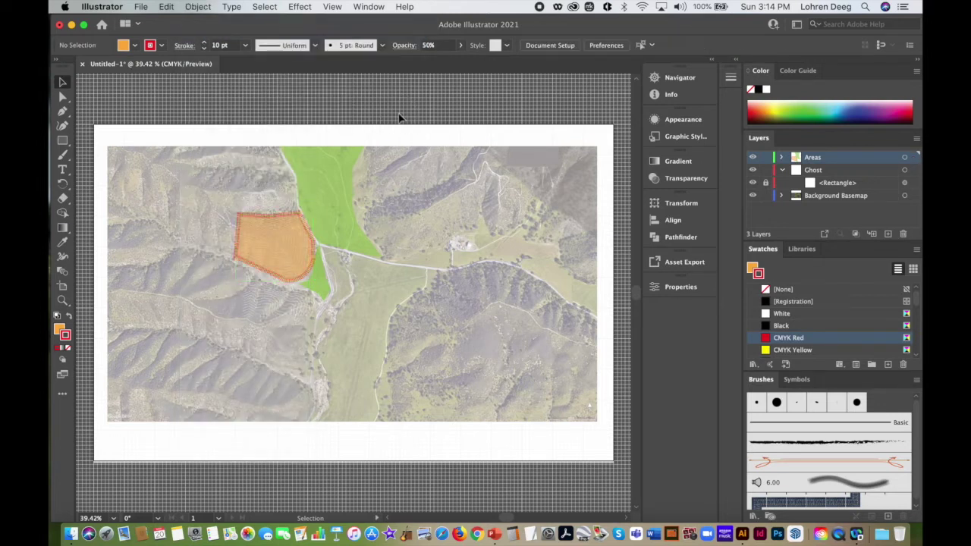
Nudge the small green wedge beside the orange area back to the right toward the side road, and clear the selection
{"action": "left_click", "coordinate": [319, 275]}
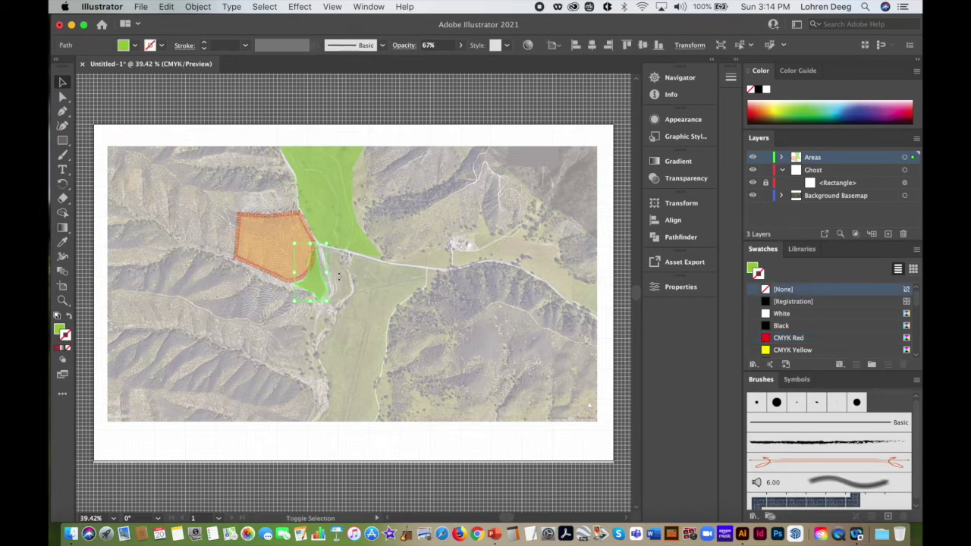
{"action": "key", "text": "shift+Right"}
{"action": "key", "text": "shift+Right"}
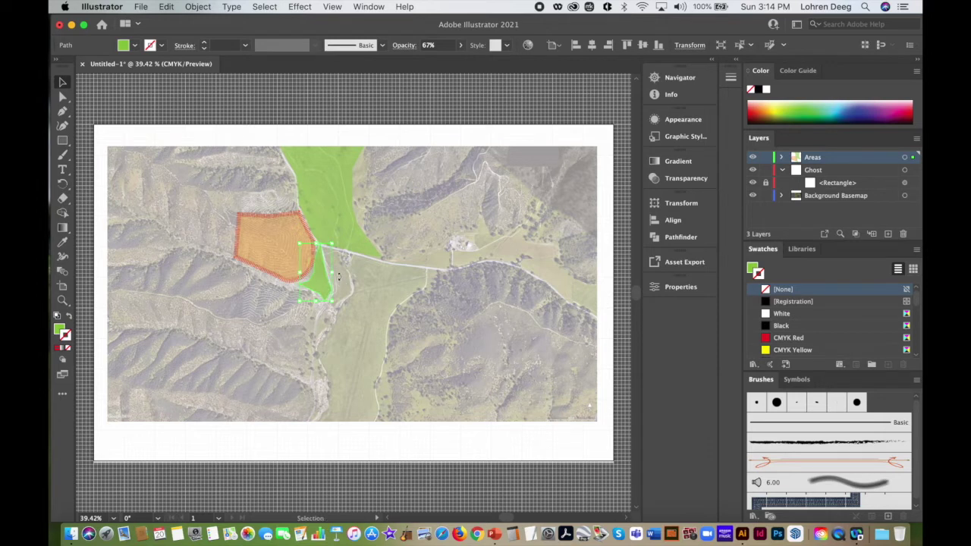
{"action": "left_click", "coordinate": [329, 195]}
{"action": "left_click", "coordinate": [461, 116]}
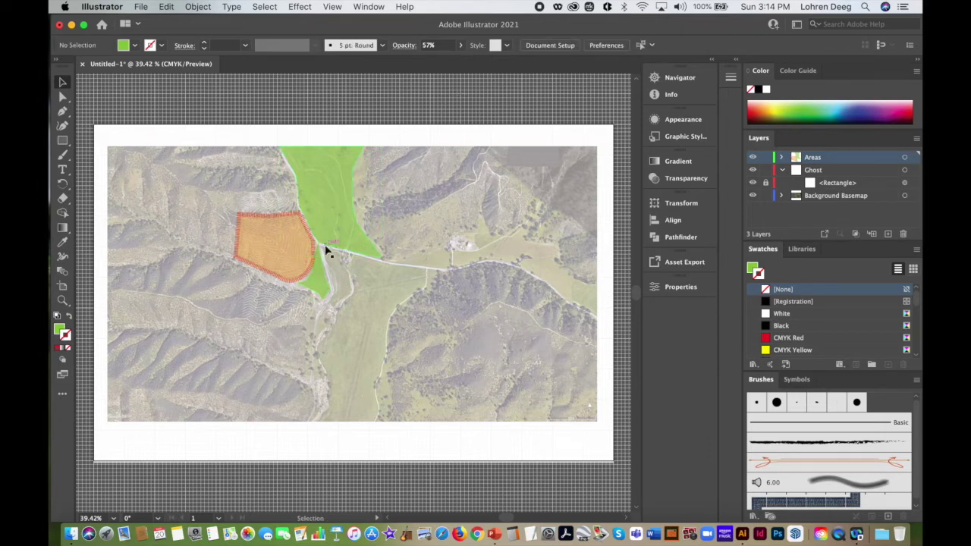
Raise the orange area's opacity to 69%, and deselect it
{"action": "left_click", "coordinate": [313, 247]}
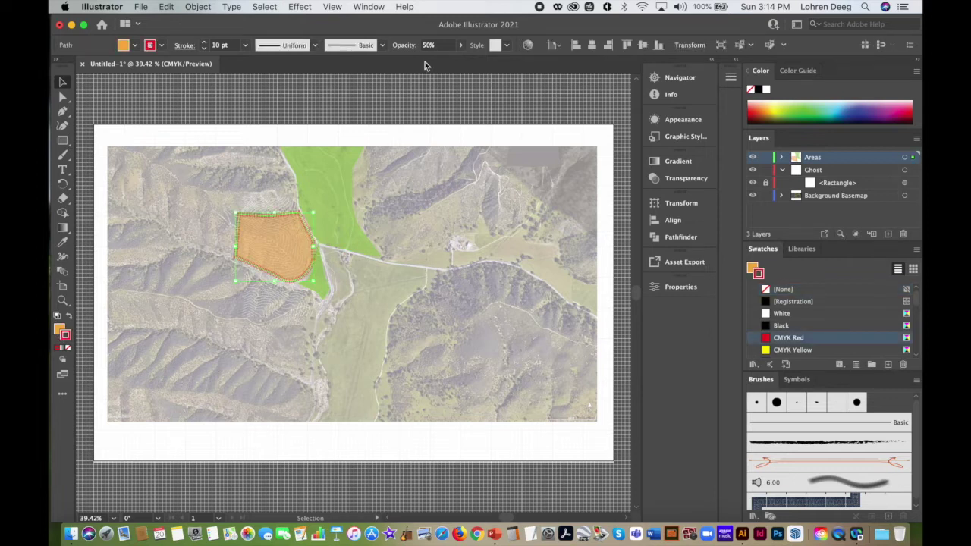
{"action": "left_click", "coordinate": [461, 44]}
{"action": "left_click_drag", "start_coordinate": [437, 61], "coordinate": [442, 61]}
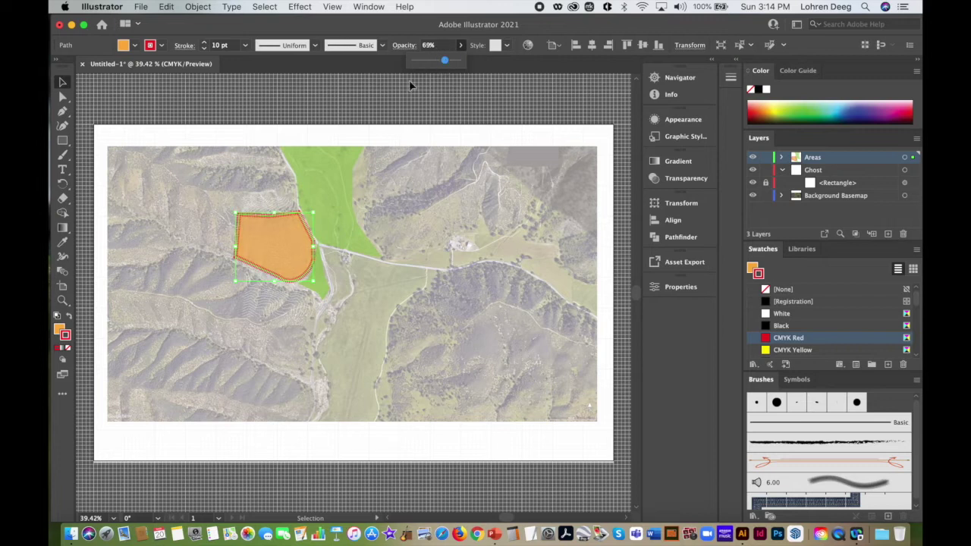
{"action": "left_click", "coordinate": [377, 101]}
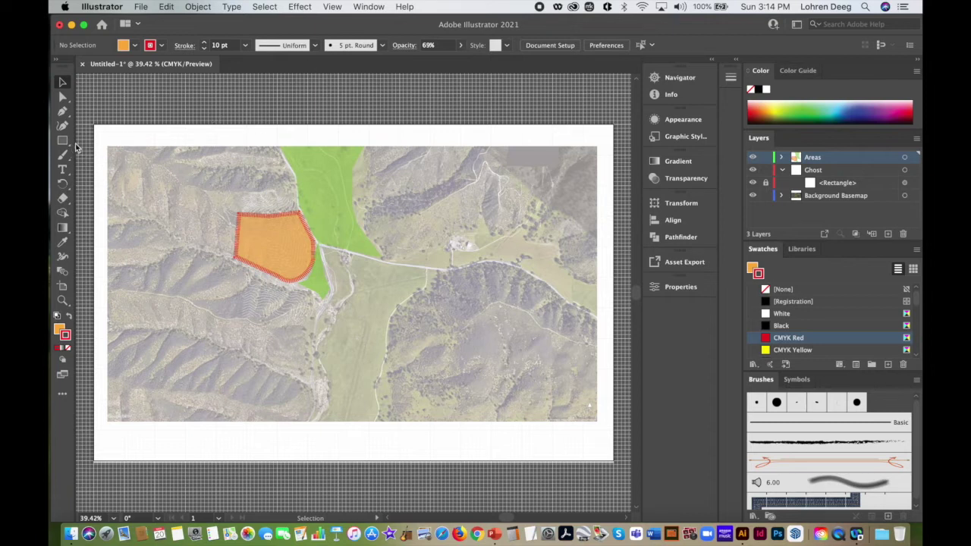
Ready the Pen tool with the upper green field's C=50 M=0 Y=100 K=0 fill and no stroke
{"action": "left_click", "coordinate": [62, 110]}
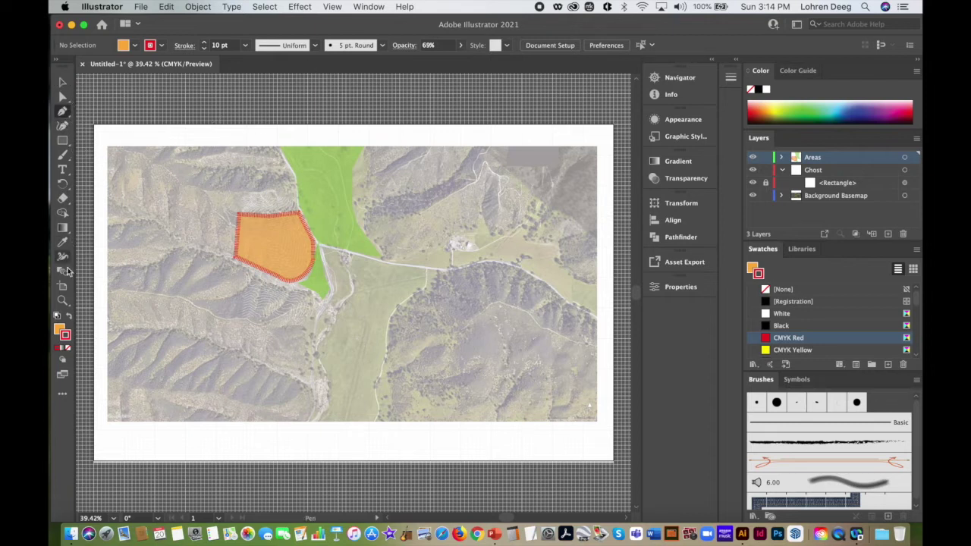
{"action": "left_click", "coordinate": [58, 329]}
{"action": "left_click", "coordinate": [62, 82]}
{"action": "left_click", "coordinate": [334, 185]}
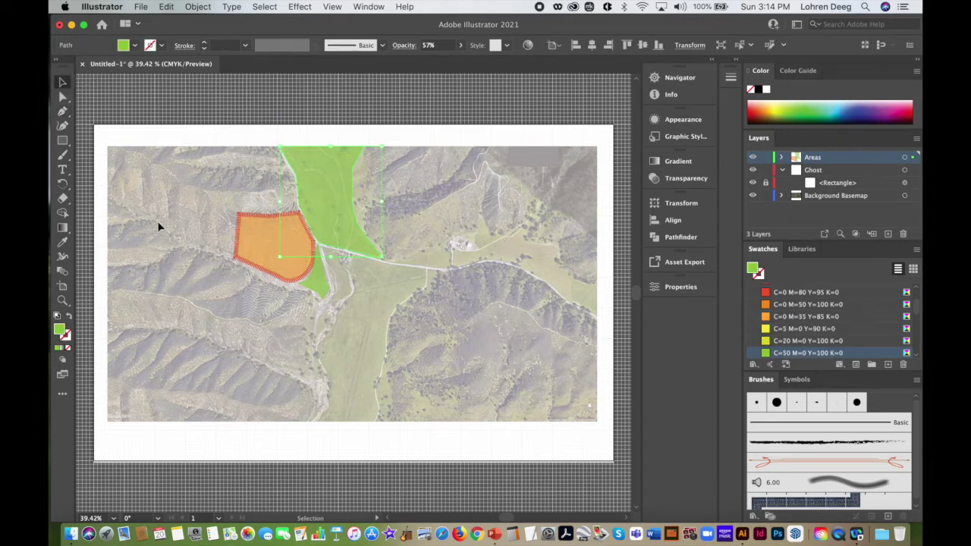
{"action": "left_click", "coordinate": [63, 110]}
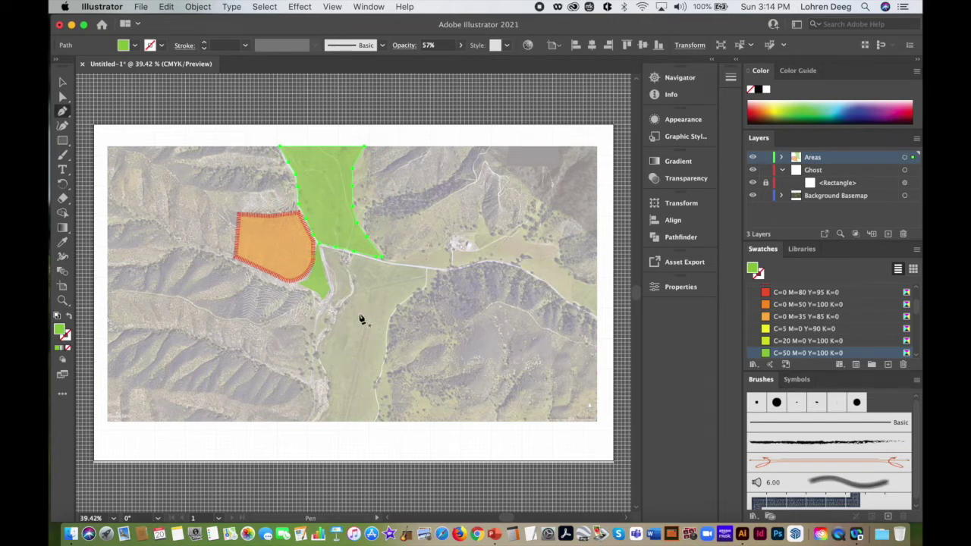
Trace a closed green field south of the main road, from the junction down the stream bed and back along the tree line
{"action": "left_click", "coordinate": [330, 378]}
{"action": "left_click_drag", "start_coordinate": [322, 375], "coordinate": [384, 267]}
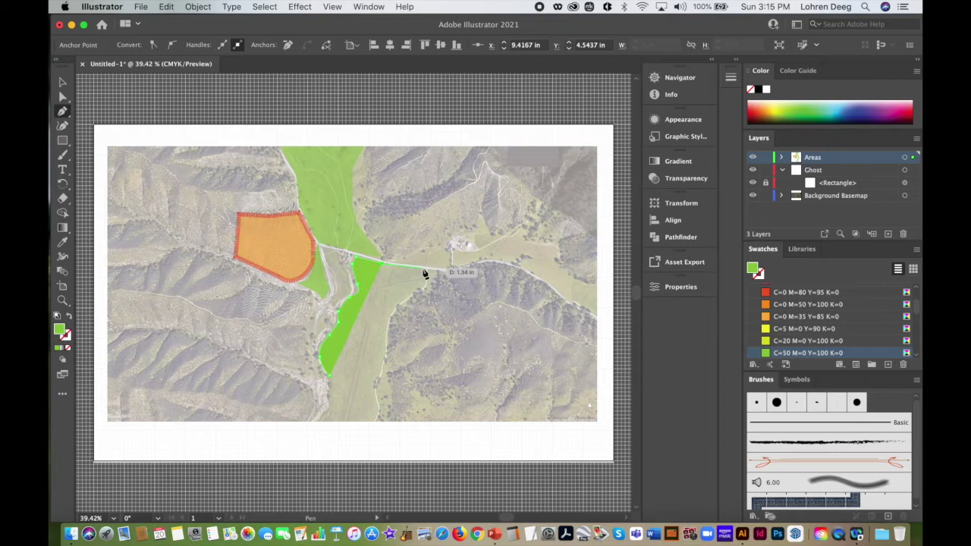
{"action": "left_click", "coordinate": [423, 269]}
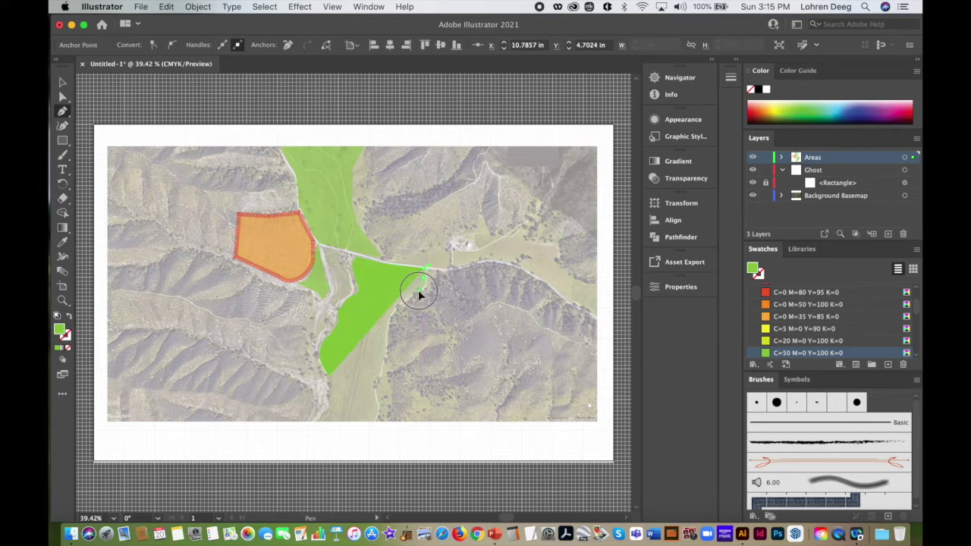
{"action": "left_click", "coordinate": [424, 285]}
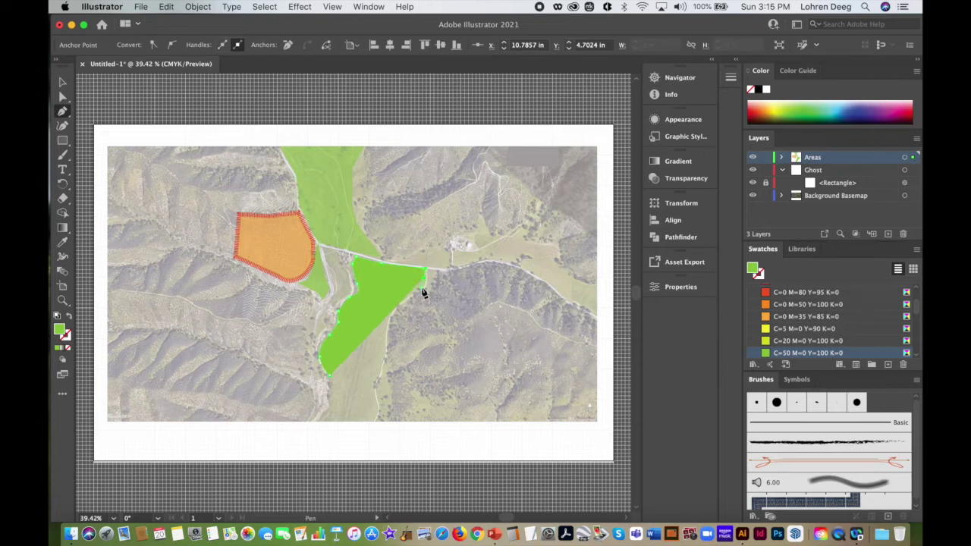
{"action": "left_click", "coordinate": [399, 300]}
{"action": "left_click", "coordinate": [385, 322]}
{"action": "left_click_drag", "start_coordinate": [385, 341], "coordinate": [373, 396]}
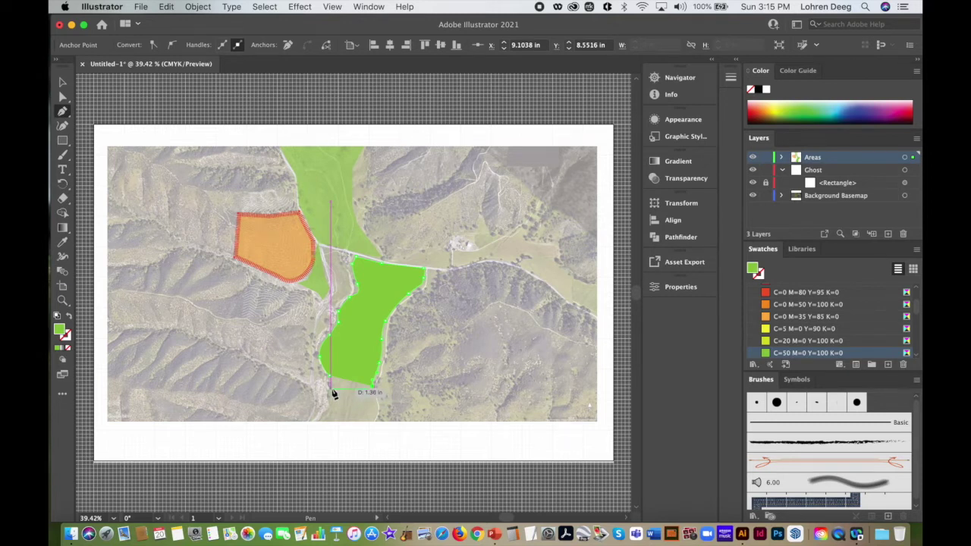
{"action": "left_click", "coordinate": [332, 386]}
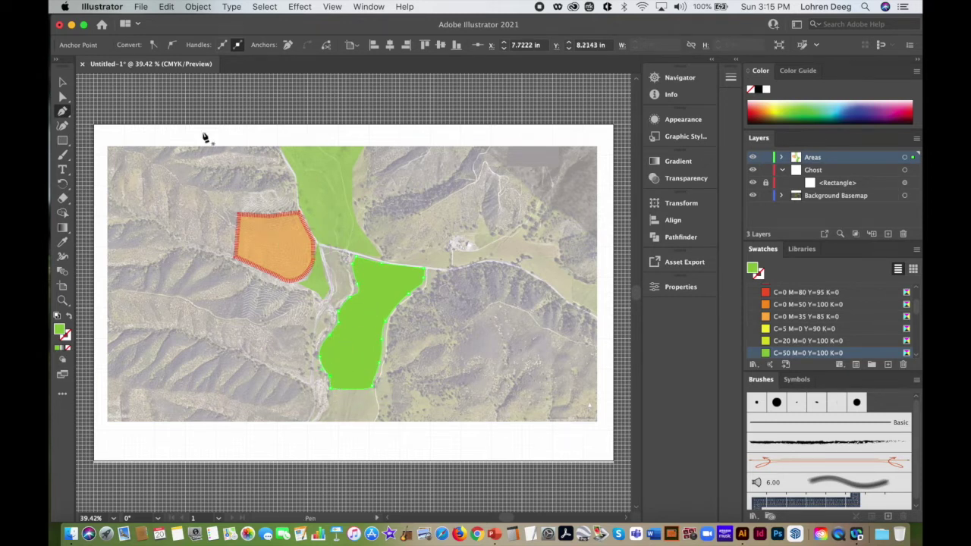
Lower the new southern green field's opacity to 56%, and deselect it
{"action": "left_click", "coordinate": [63, 81]}
{"action": "left_click", "coordinate": [472, 295]}
{"action": "left_click", "coordinate": [391, 288]}
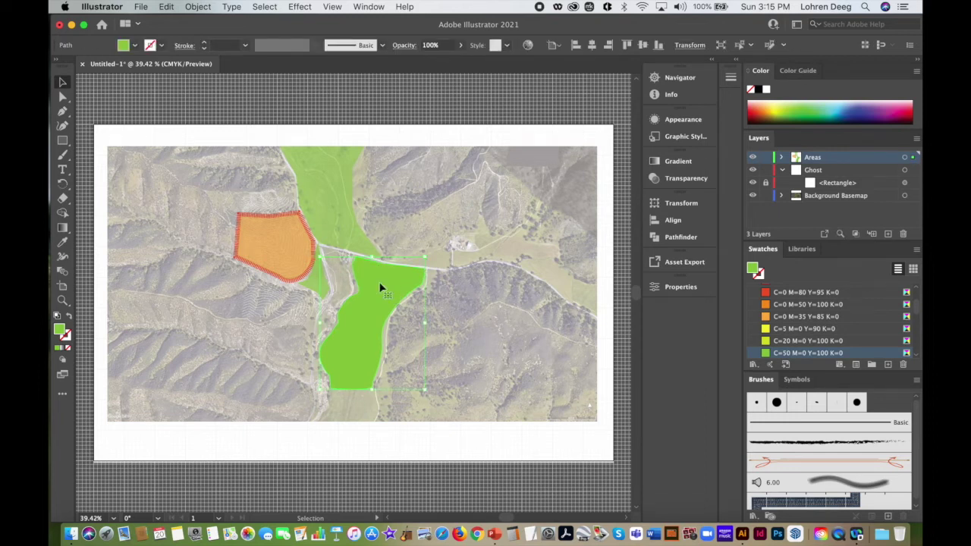
{"action": "left_click", "coordinate": [461, 45]}
{"action": "left_click_drag", "start_coordinate": [456, 61], "coordinate": [440, 62]}
{"action": "left_click", "coordinate": [446, 223]}
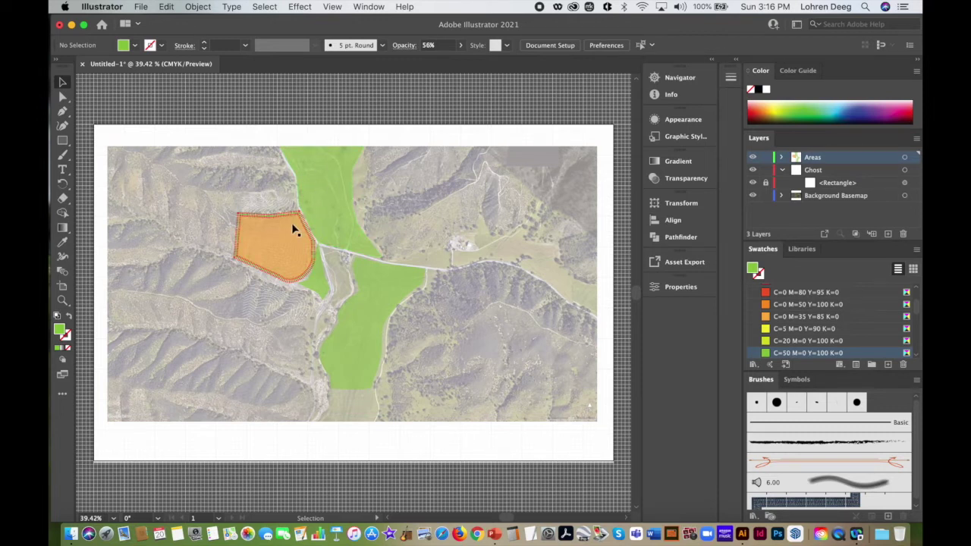
Shrink the southern green field slightly at its west, east and north edges to clear the roads, and clear the selection
{"action": "left_click", "coordinate": [369, 295]}
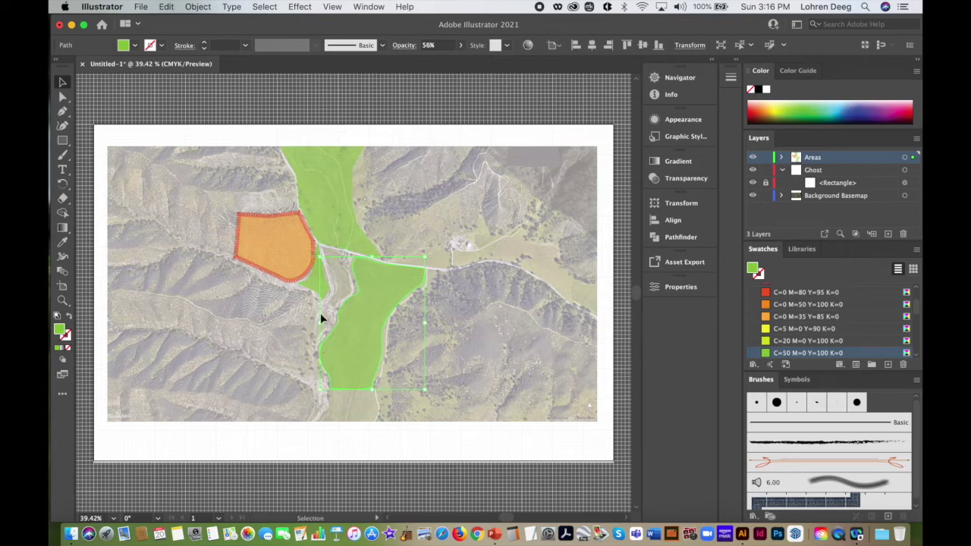
{"action": "left_click_drag", "start_coordinate": [321, 324], "coordinate": [325, 326]}
{"action": "left_click_drag", "start_coordinate": [425, 324], "coordinate": [422, 324]}
{"action": "left_click_drag", "start_coordinate": [374, 258], "coordinate": [379, 267]}
{"action": "left_click", "coordinate": [335, 193]}
{"action": "left_click", "coordinate": [453, 120]}
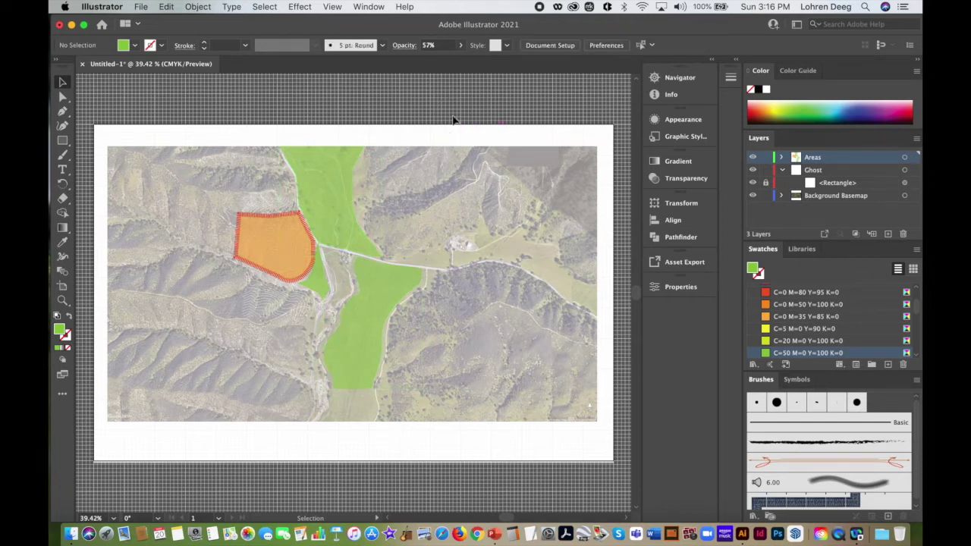
Simplify the upper green field's path to 12 points, and deselect it
{"action": "left_click", "coordinate": [327, 182]}
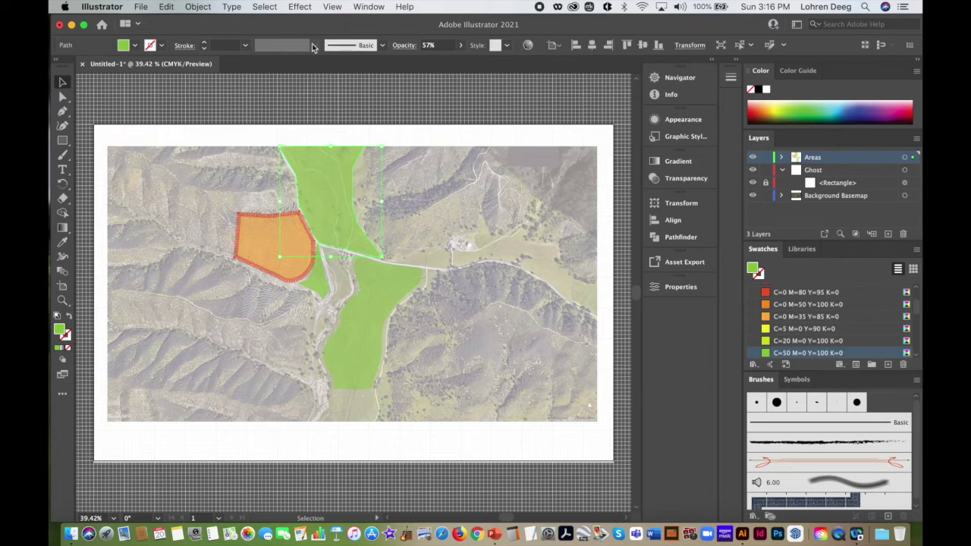
{"action": "left_click", "coordinate": [199, 7]}
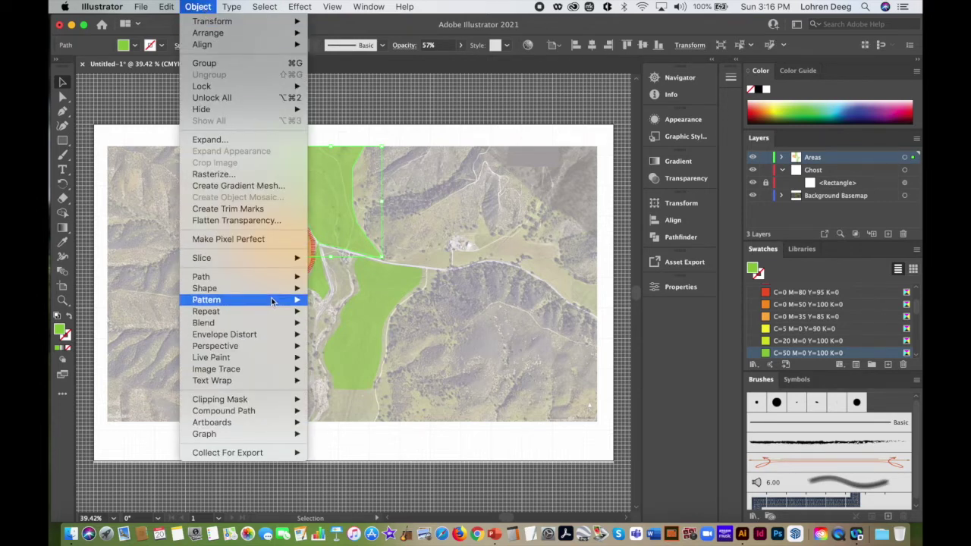
{"action": "mouse_move", "coordinate": [275, 278]}
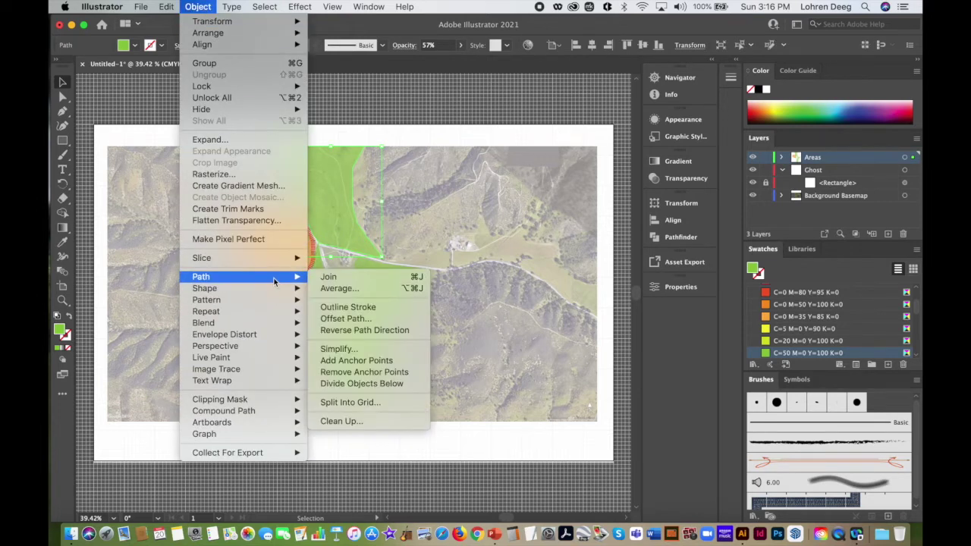
{"action": "left_click", "coordinate": [376, 349]}
{"action": "left_click_drag", "start_coordinate": [345, 306], "coordinate": [340, 304]}
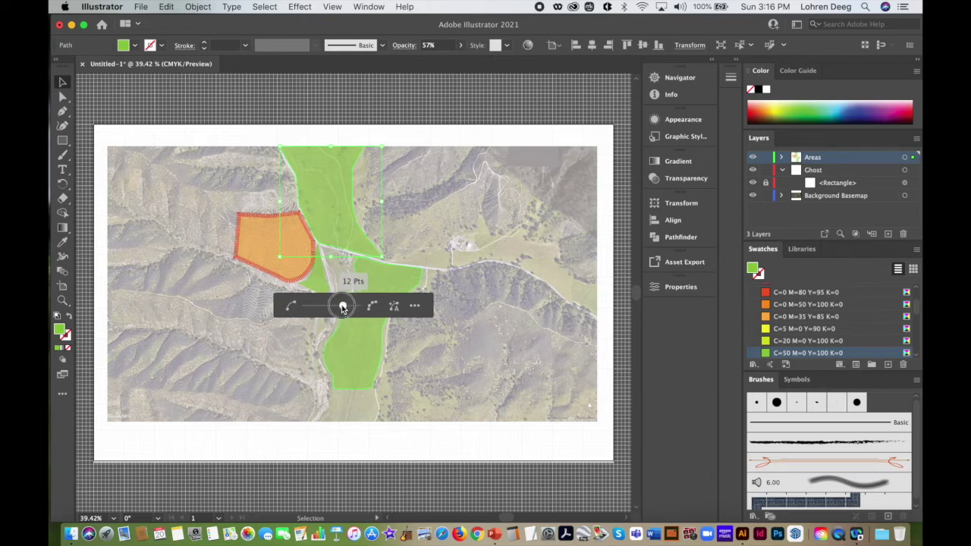
{"action": "left_click", "coordinate": [430, 116]}
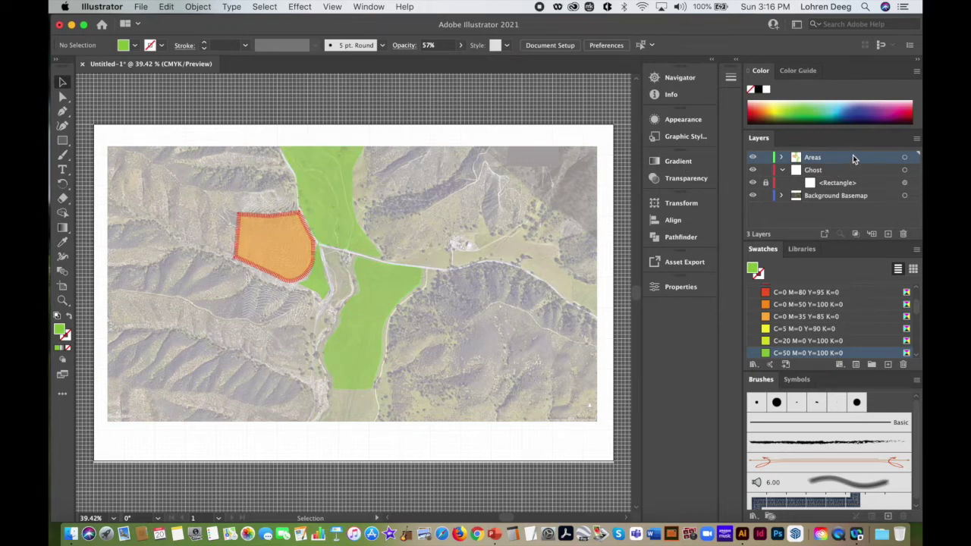
Create a new layer named Lines and Arrows above the Areas layer
{"action": "left_click", "coordinate": [916, 138]}
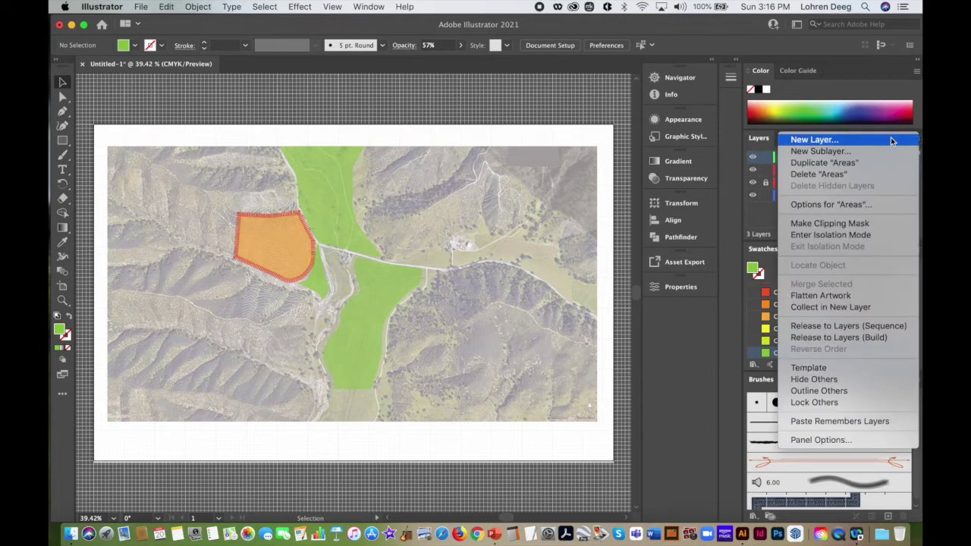
{"action": "left_click", "coordinate": [814, 140]}
{"action": "type", "text": "Line"}
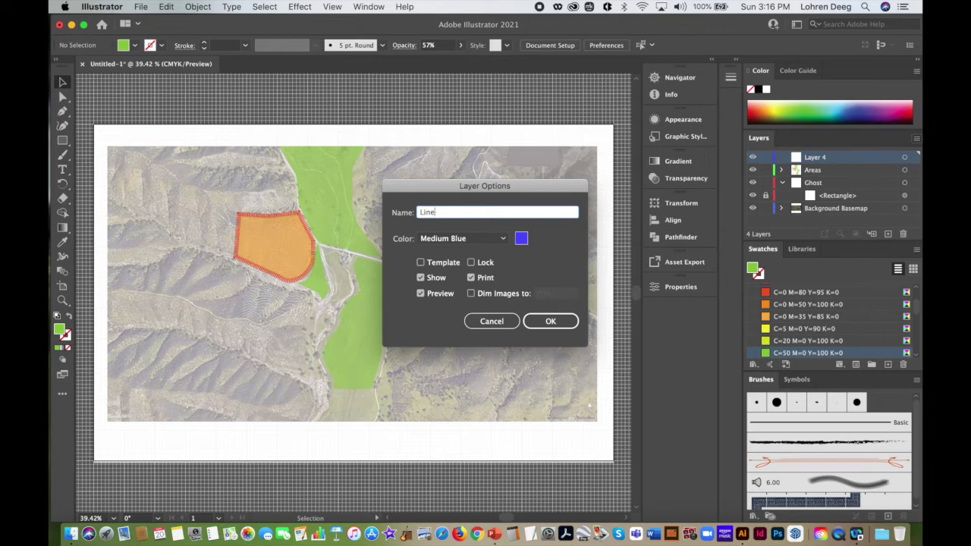
{"action": "type", "text": "nd Arrows"}
{"action": "left_click", "coordinate": [551, 321]}
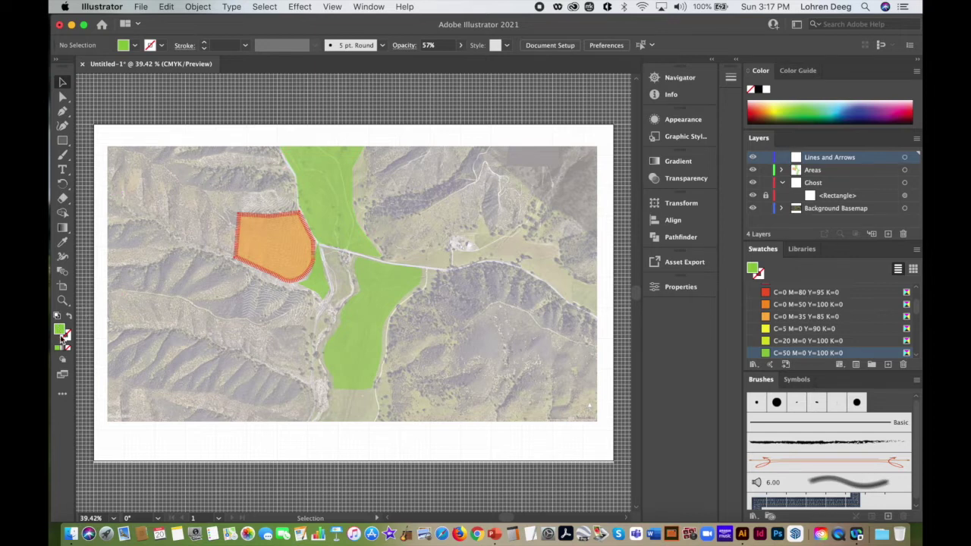
Set the fill for new objects to CMYK Red
{"action": "left_click", "coordinate": [137, 46]}
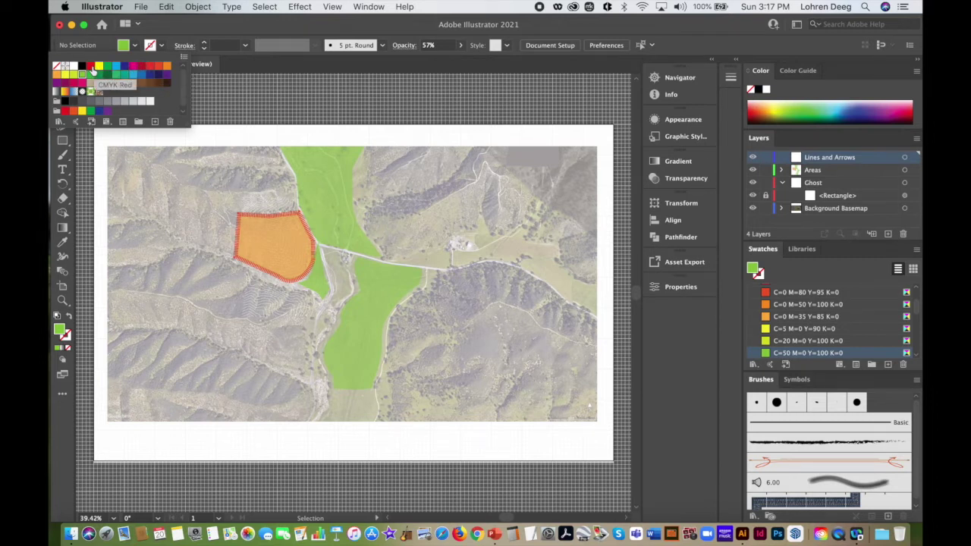
{"action": "left_click", "coordinate": [90, 68]}
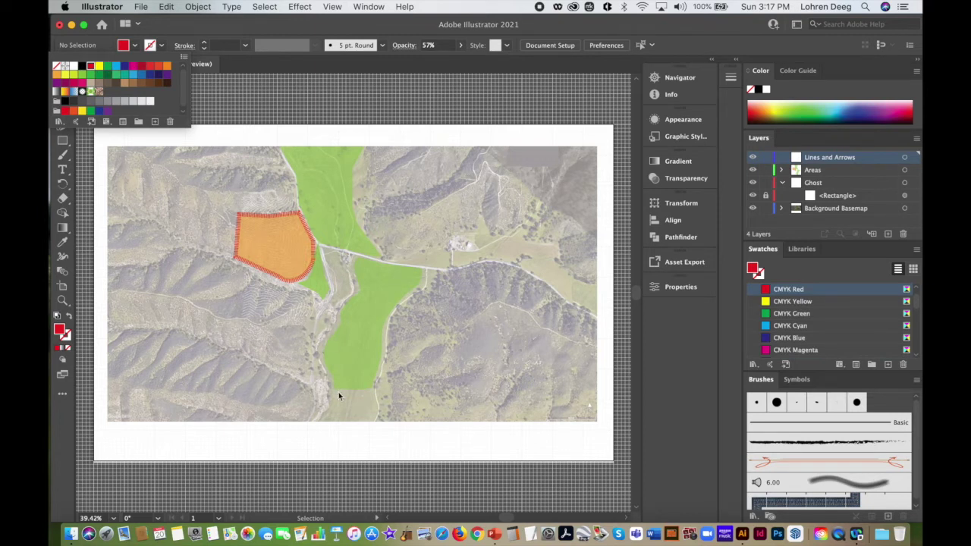
{"action": "left_click", "coordinate": [384, 88]}
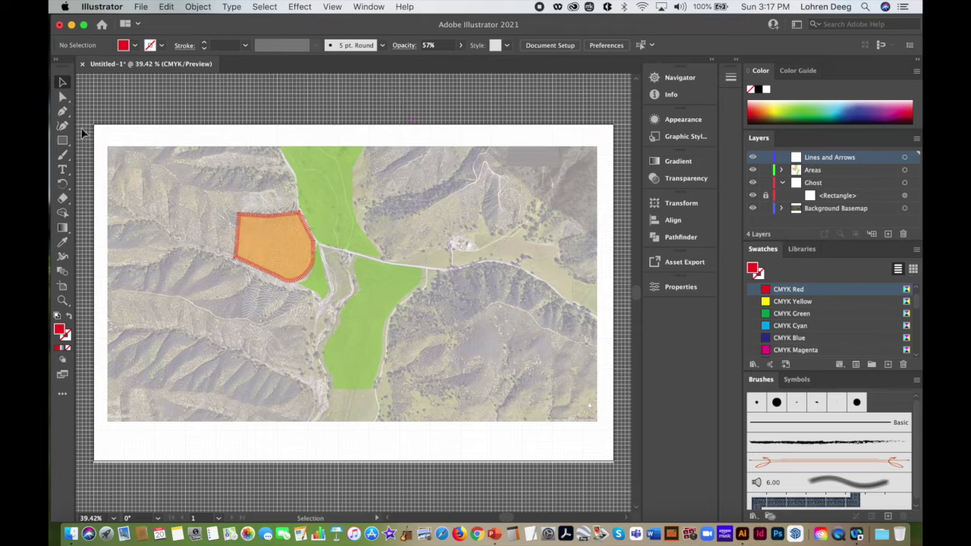
Draw an open Pen path along the road from the junction beside the orange area north to the map's upper edge, and deselect it
{"action": "left_click", "coordinate": [63, 301]}
{"action": "left_click_drag", "start_coordinate": [327, 242], "coordinate": [385, 195]}
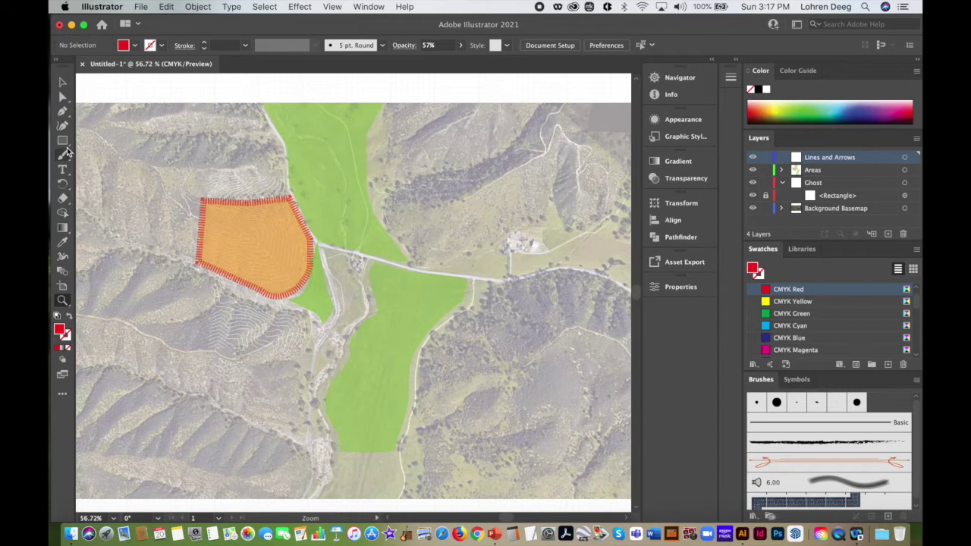
{"action": "left_click", "coordinate": [63, 112]}
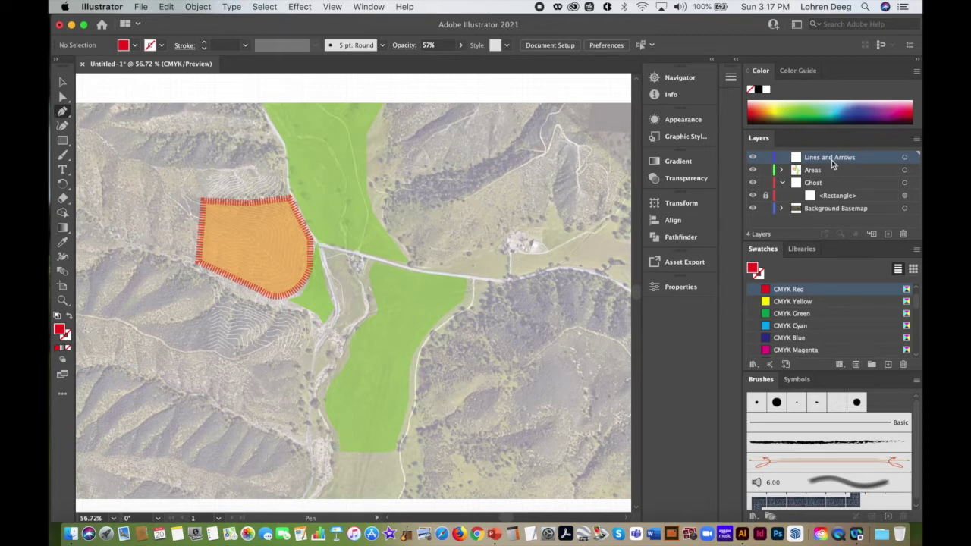
{"action": "left_click", "coordinate": [319, 242]}
{"action": "left_click", "coordinate": [290, 196]}
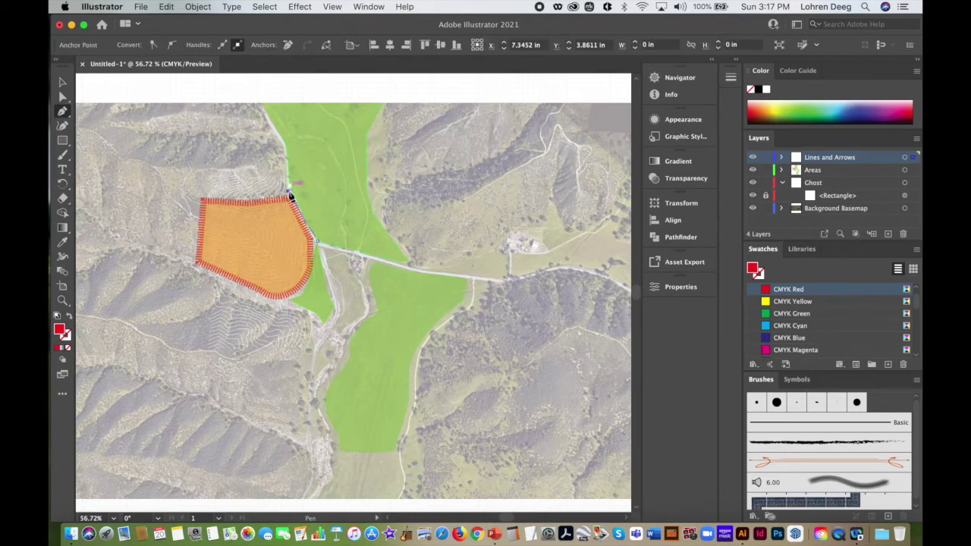
{"action": "left_click", "coordinate": [285, 143]}
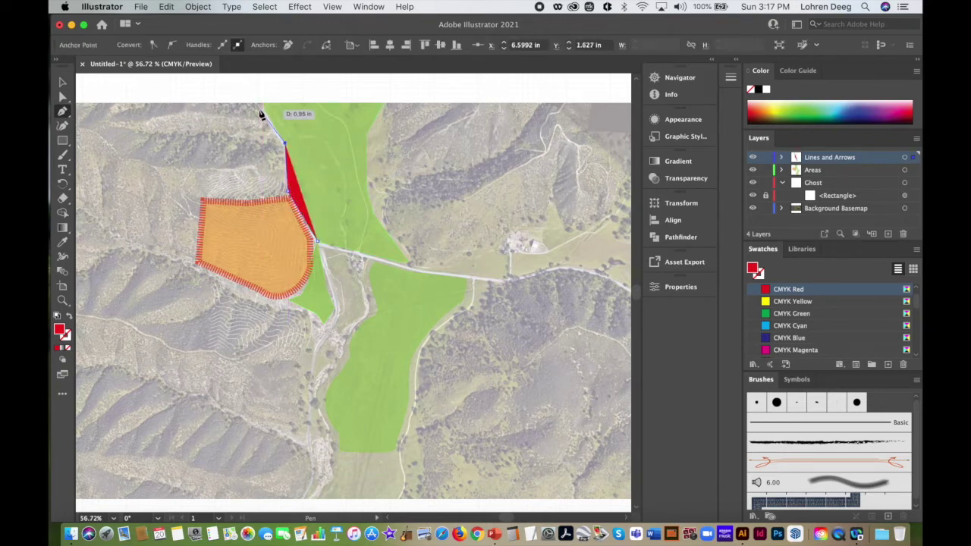
{"action": "left_click", "coordinate": [258, 103]}
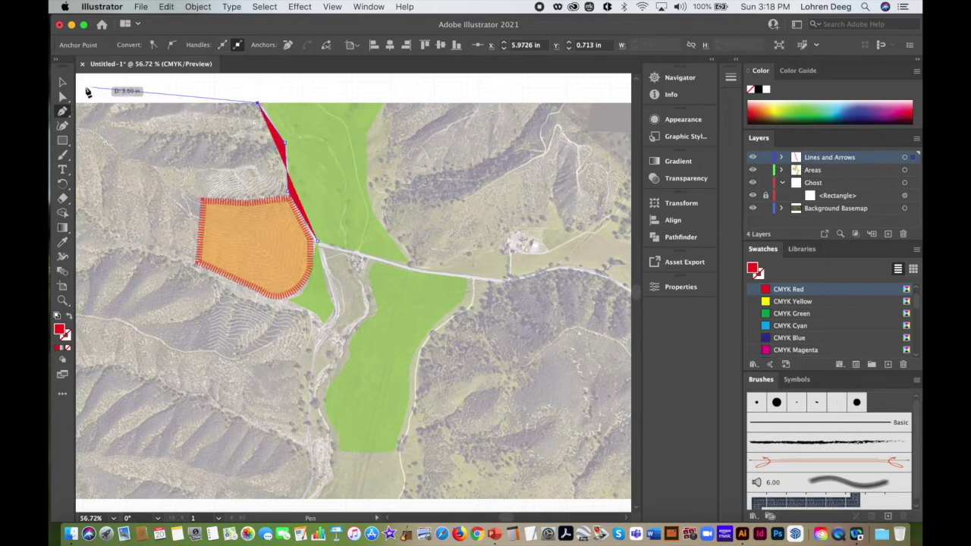
{"action": "left_click", "coordinate": [63, 84]}
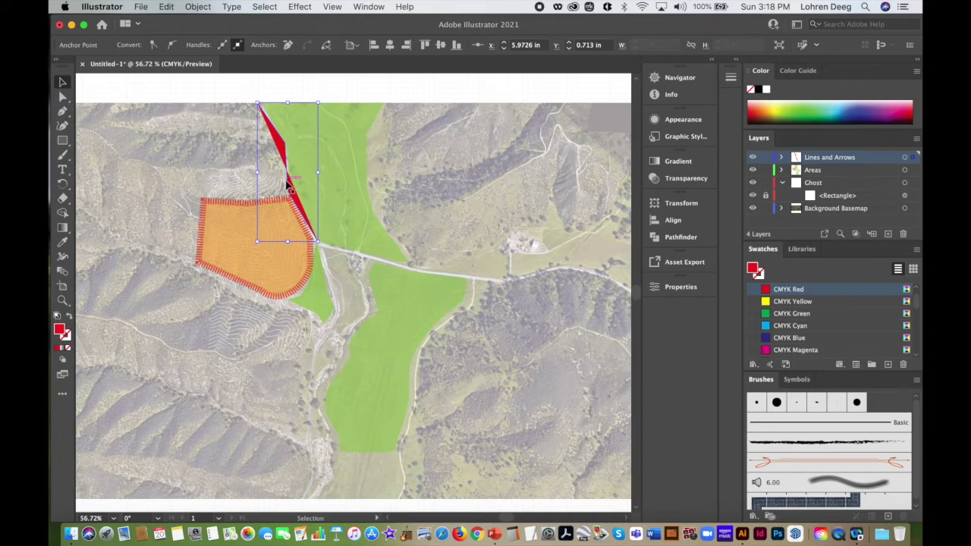
{"action": "left_click", "coordinate": [64, 82]}
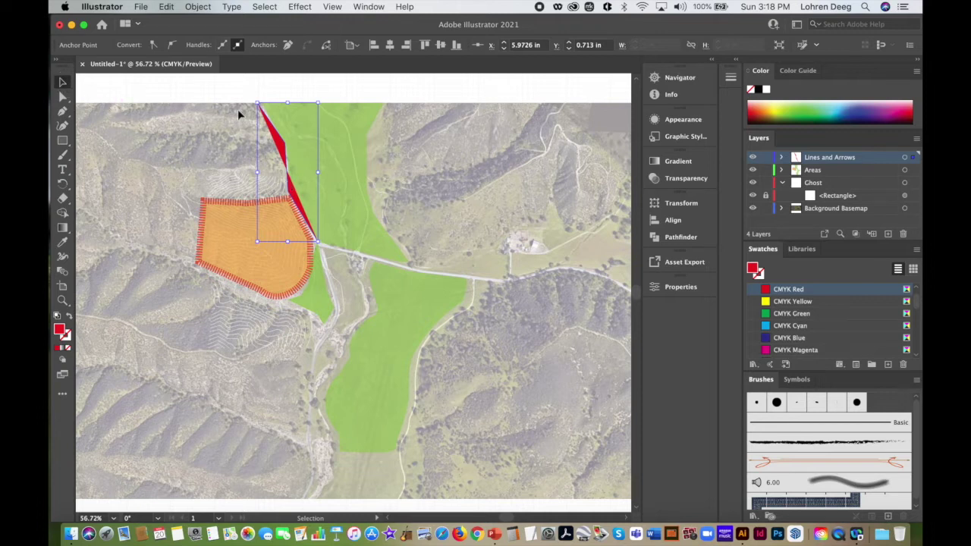
{"action": "left_click", "coordinate": [360, 96]}
Give the new road path no fill and a 10 pt CMYK Red stroke
{"action": "left_click", "coordinate": [278, 144]}
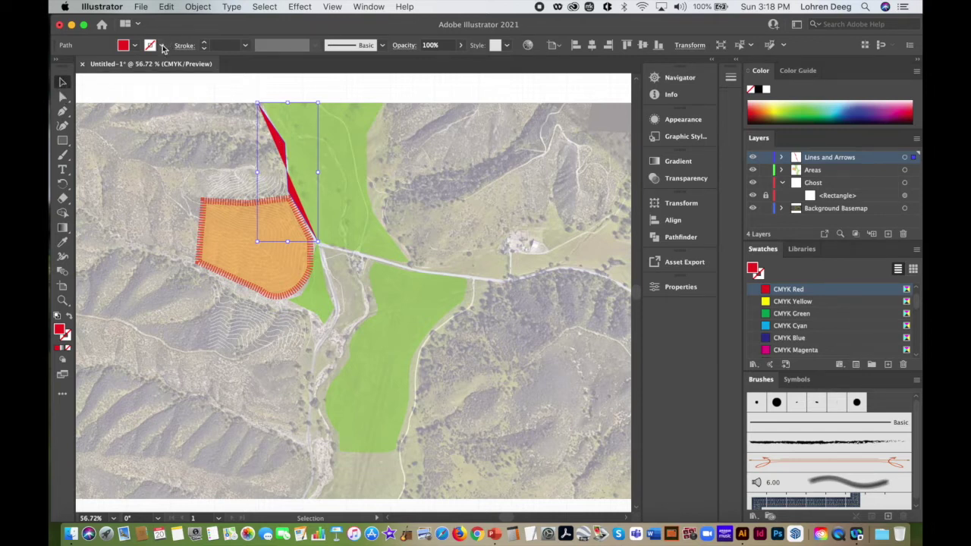
{"action": "left_click", "coordinate": [136, 46]}
{"action": "left_click", "coordinate": [58, 67]}
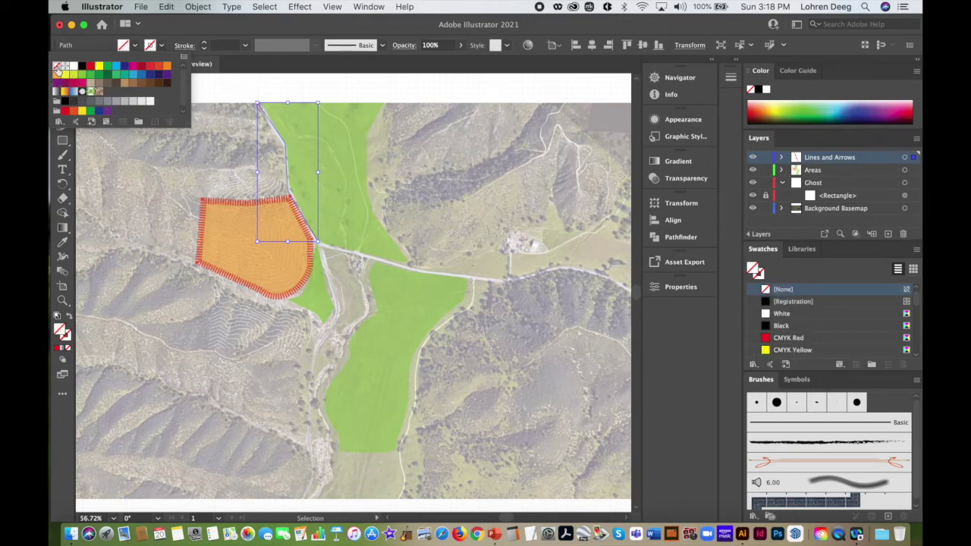
{"action": "left_click", "coordinate": [161, 47]}
{"action": "left_click", "coordinate": [161, 47]}
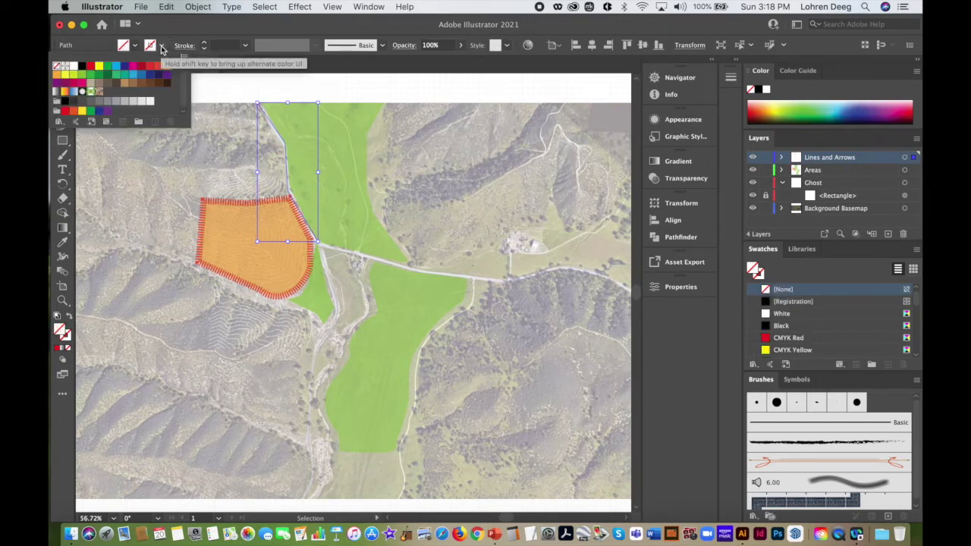
{"action": "left_click", "coordinate": [90, 66]}
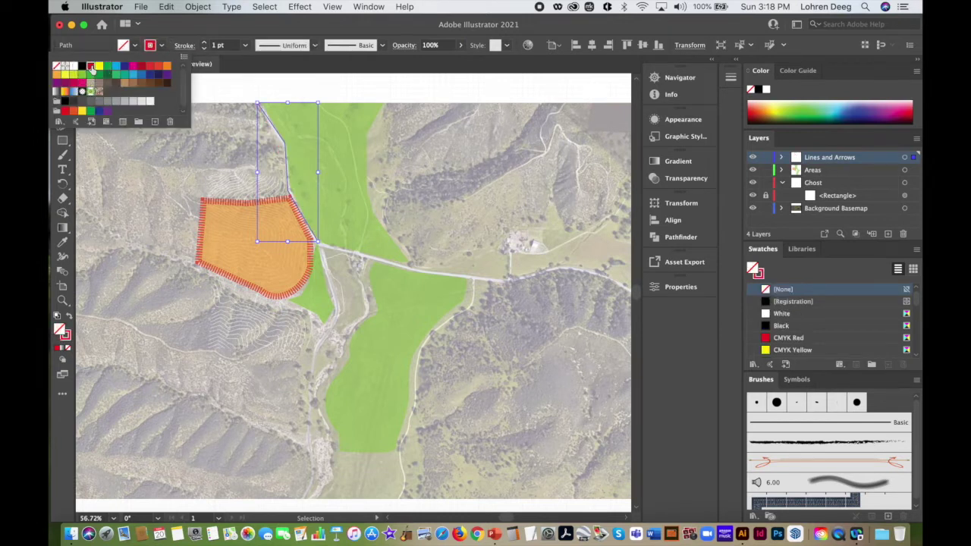
{"action": "left_click", "coordinate": [245, 47]}
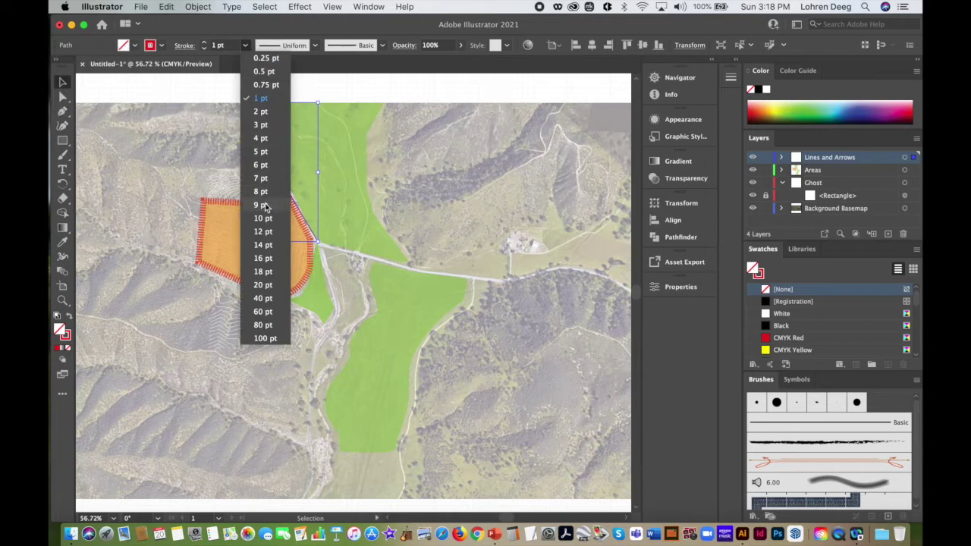
{"action": "left_click", "coordinate": [266, 222]}
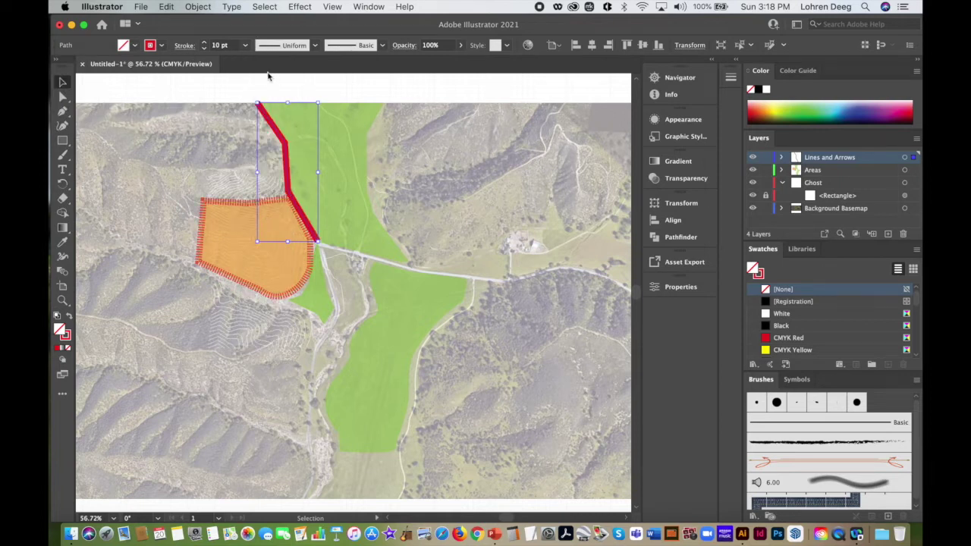
Add an open arrowhead to the north end of the red road path and scale it to 50%
{"action": "left_click", "coordinate": [185, 47]}
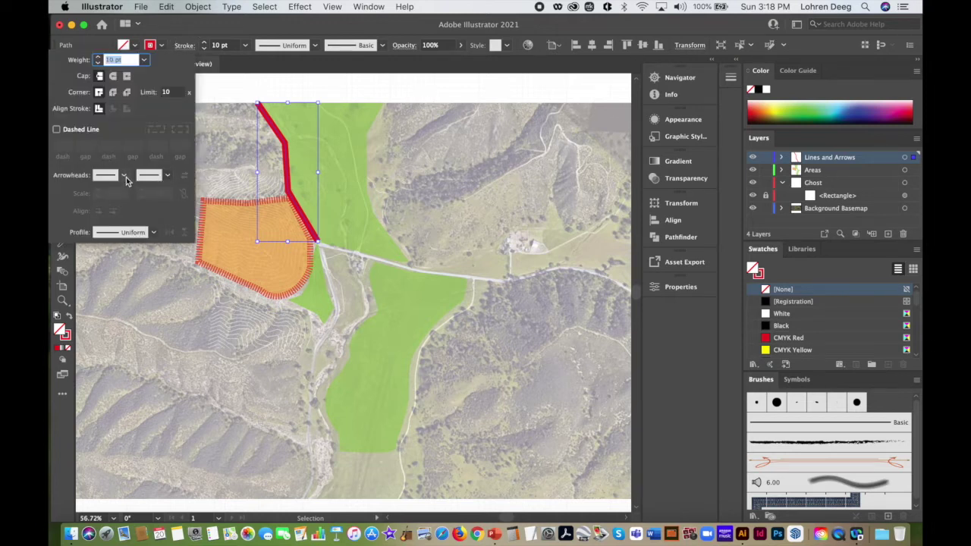
{"action": "left_click", "coordinate": [168, 177]}
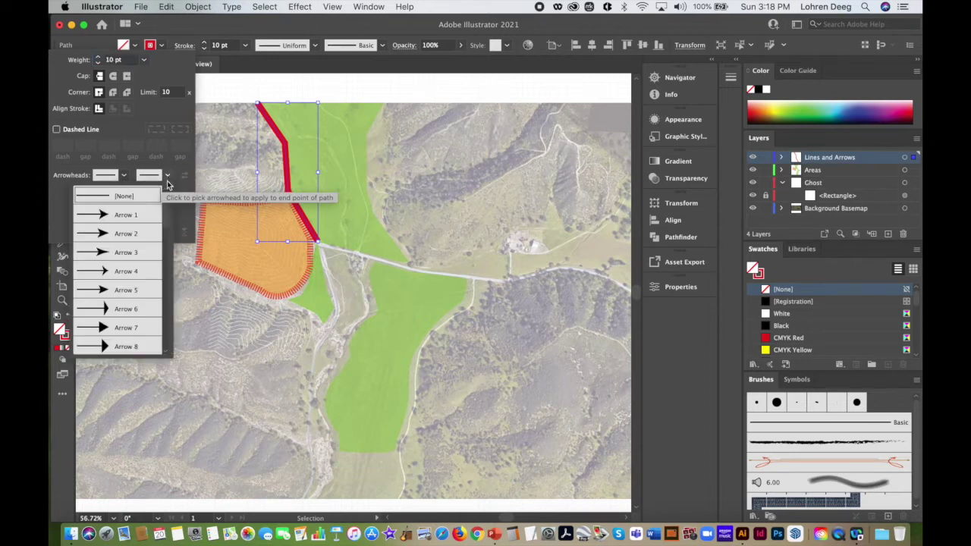
{"action": "mouse_move", "coordinate": [169, 216]}
{"action": "left_mouse_down"}
{"action": "mouse_move", "coordinate": [167, 235]}
{"action": "mouse_move", "coordinate": [165, 222]}
{"action": "left_mouse_up"}
{"action": "left_click", "coordinate": [128, 248]}
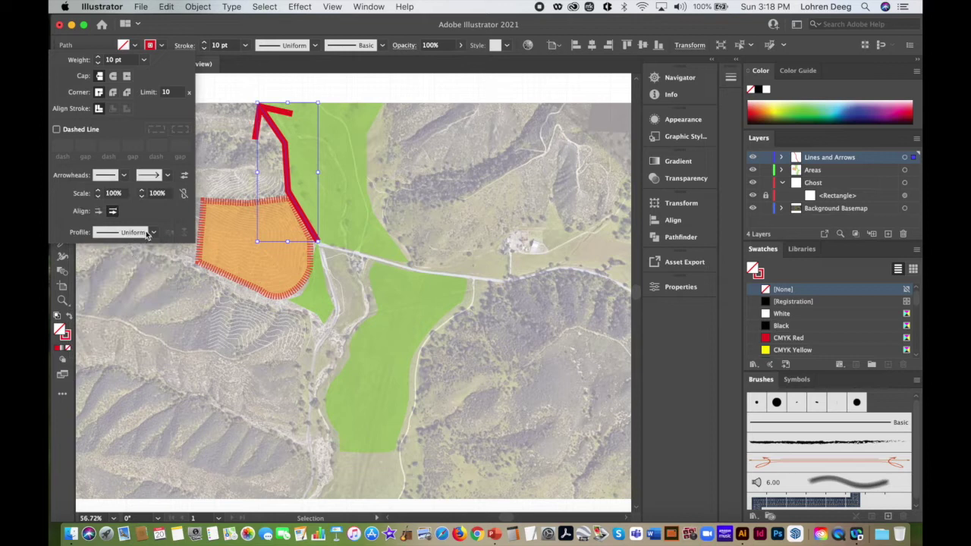
{"action": "left_click", "coordinate": [161, 193]}
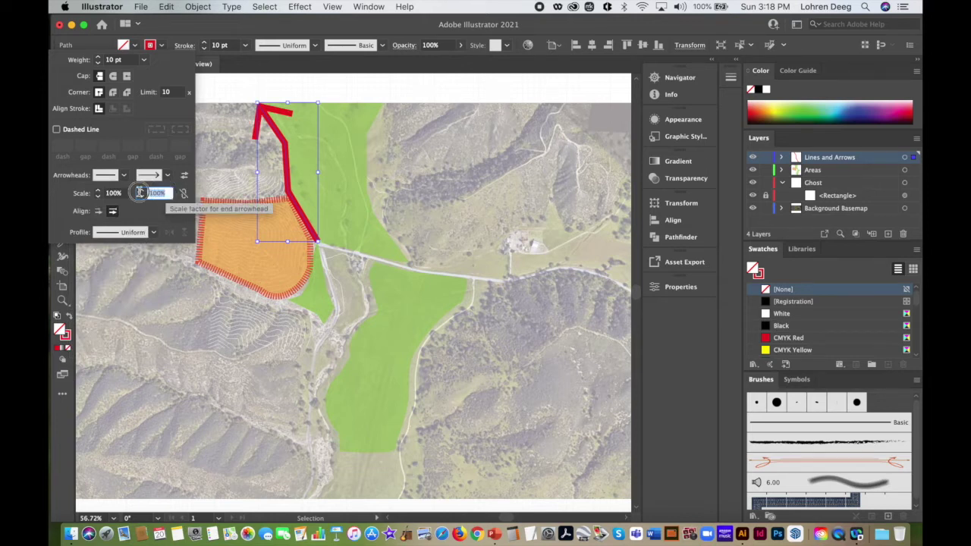
{"action": "type", "text": "50"}
{"action": "key", "text": "Return"}
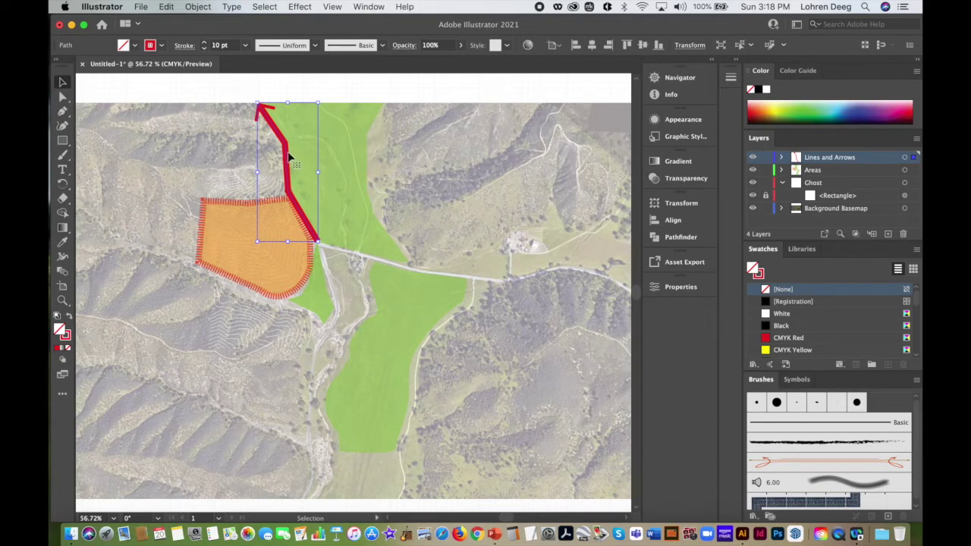
Simplify the north road path to smooth its corners into a flowing curve, and deselect it
{"action": "left_click", "coordinate": [199, 7]}
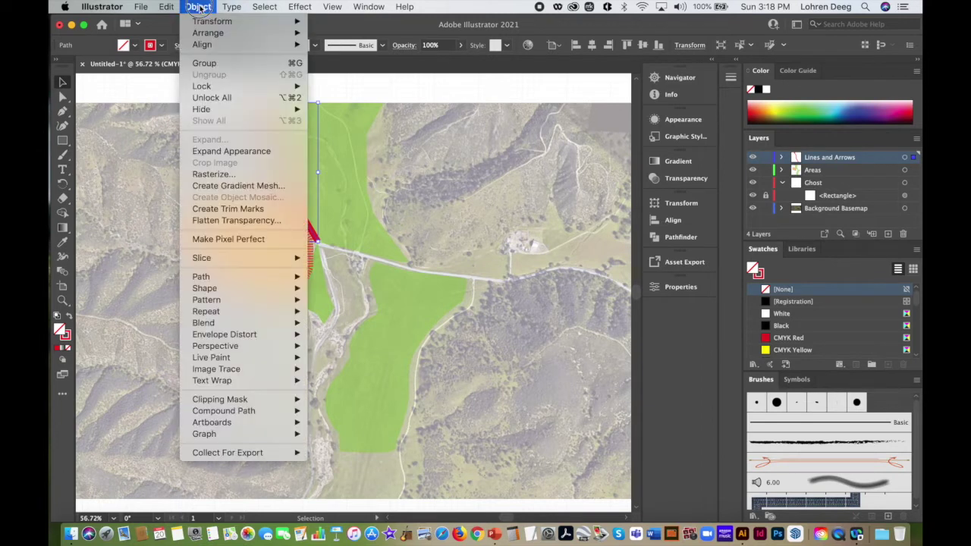
{"action": "mouse_move", "coordinate": [230, 276]}
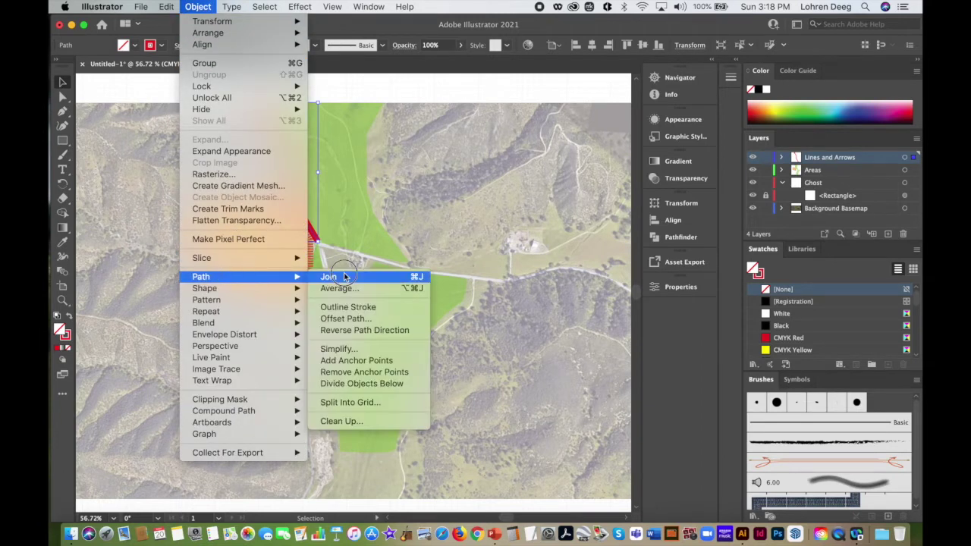
{"action": "left_click", "coordinate": [372, 348]}
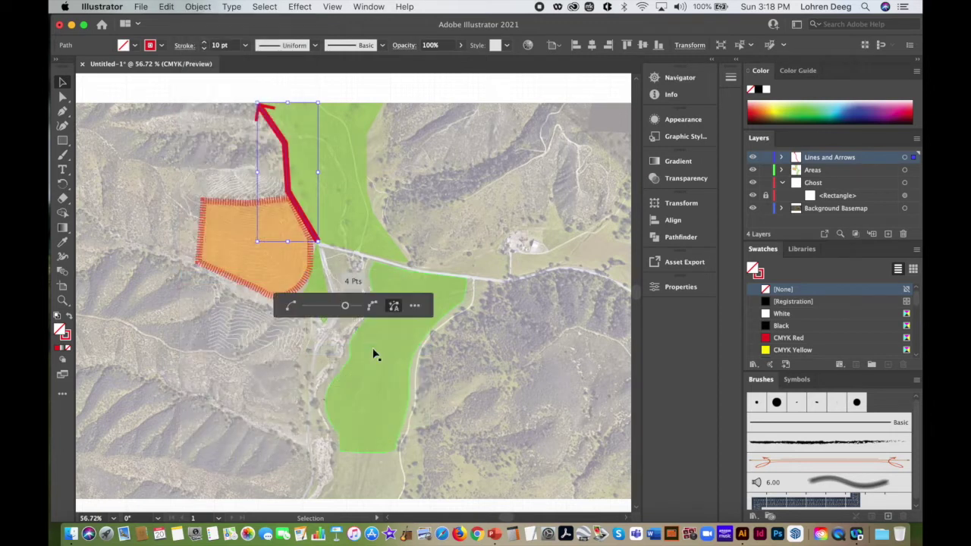
{"action": "left_click_drag", "start_coordinate": [346, 306], "coordinate": [327, 308]}
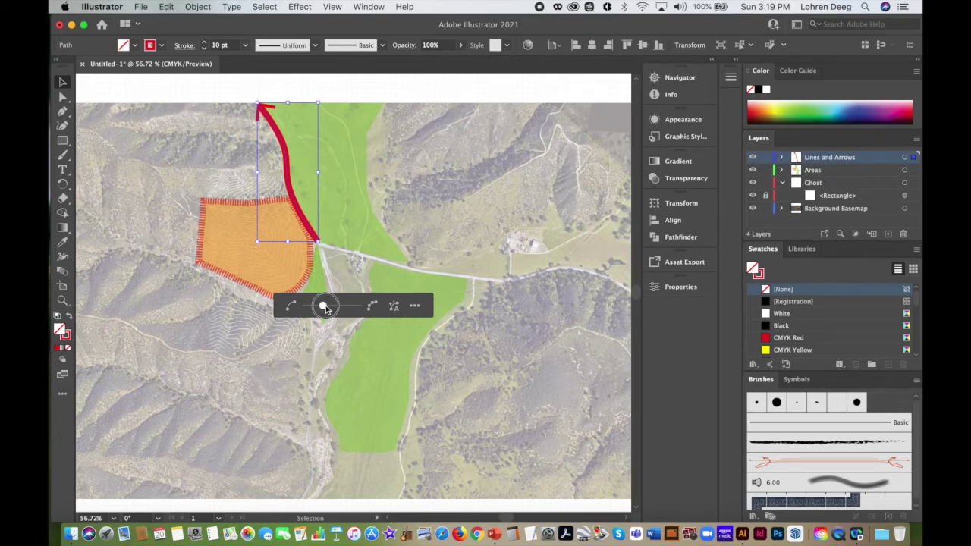
{"action": "left_click_drag", "start_coordinate": [326, 308], "coordinate": [320, 308]}
{"action": "left_click", "coordinate": [283, 84]}
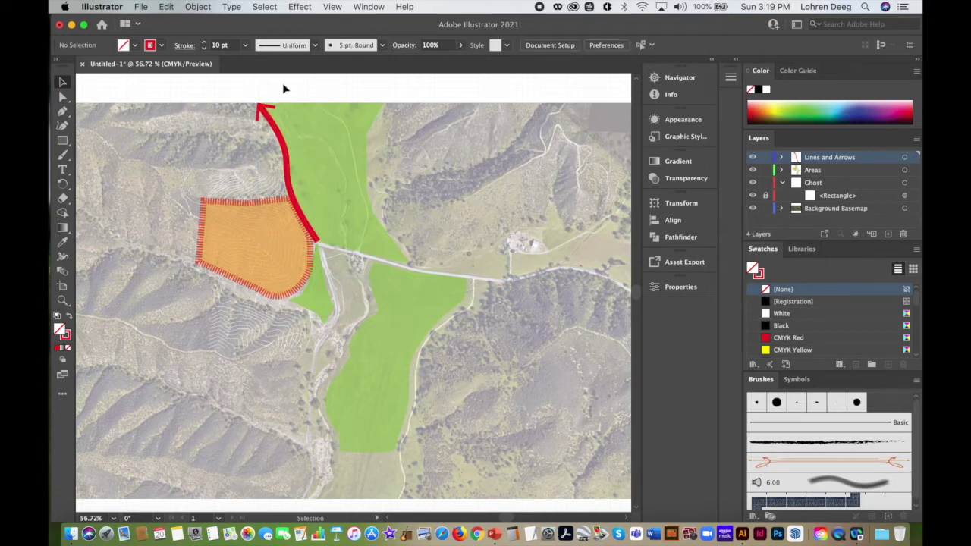
{"action": "left_click", "coordinate": [63, 111]}
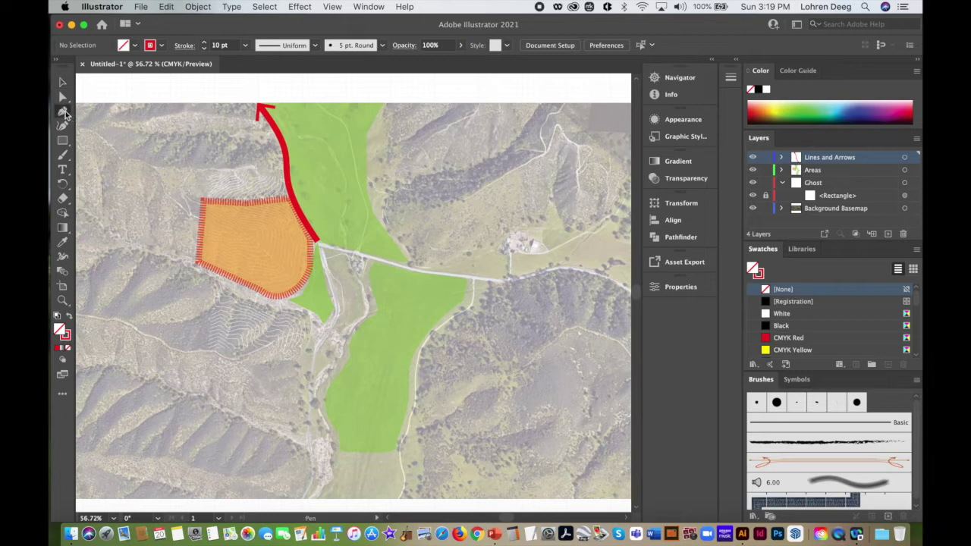
{"action": "left_click", "coordinate": [318, 243]}
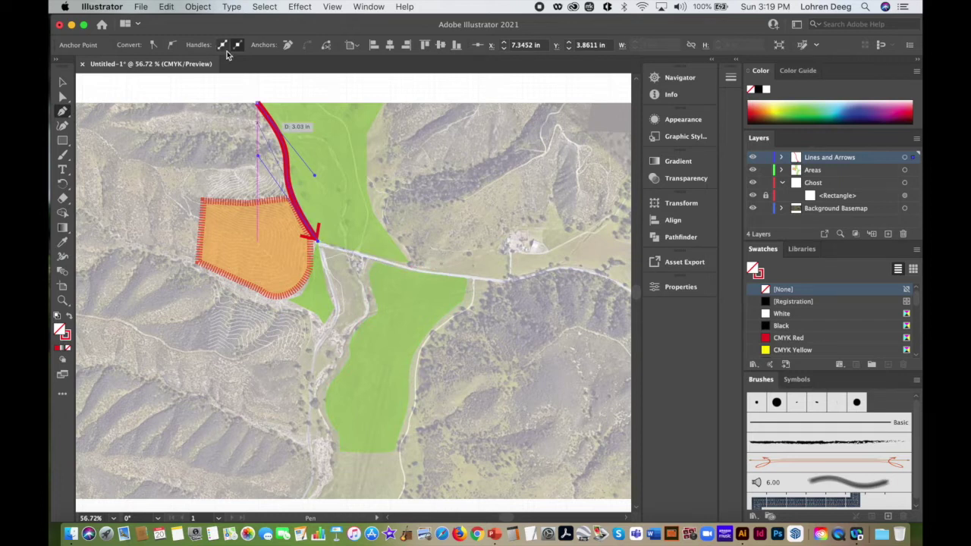
{"action": "left_click", "coordinate": [167, 7]}
{"action": "left_click", "coordinate": [184, 22]}
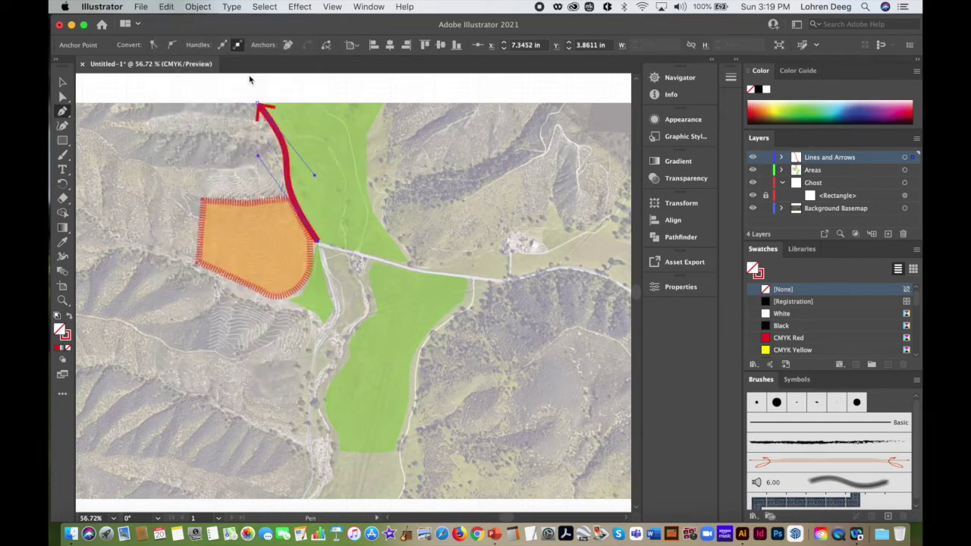
{"action": "left_click", "coordinate": [62, 82]}
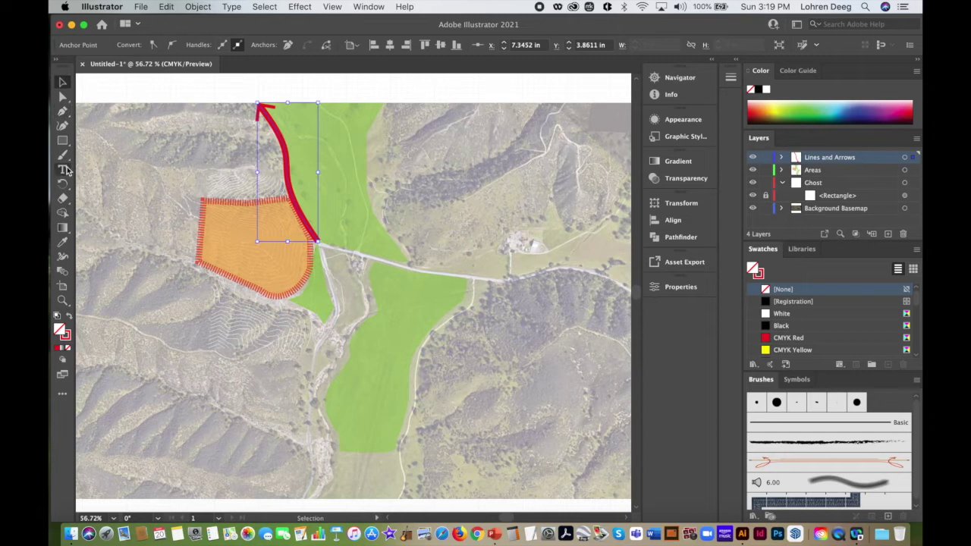
Draw an open Pen path along the road from just beside the junction east to near the map's edge
{"action": "left_click", "coordinate": [63, 111]}
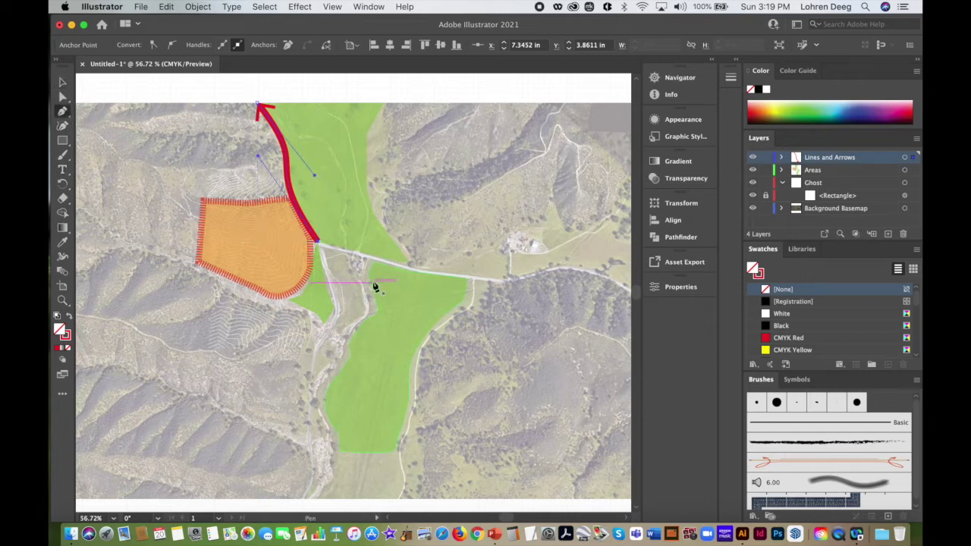
{"action": "left_click", "coordinate": [326, 248]}
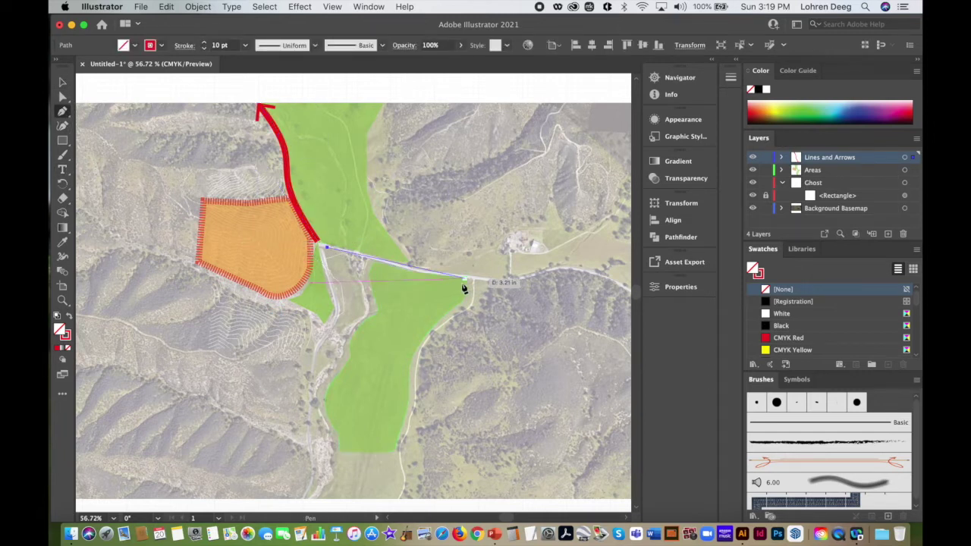
{"action": "left_click", "coordinate": [418, 272]}
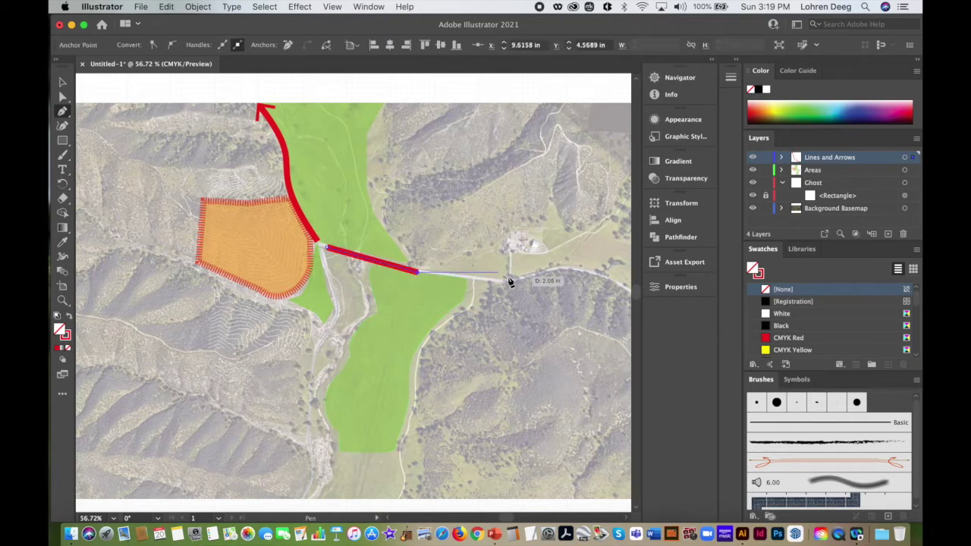
{"action": "left_click", "coordinate": [505, 282]}
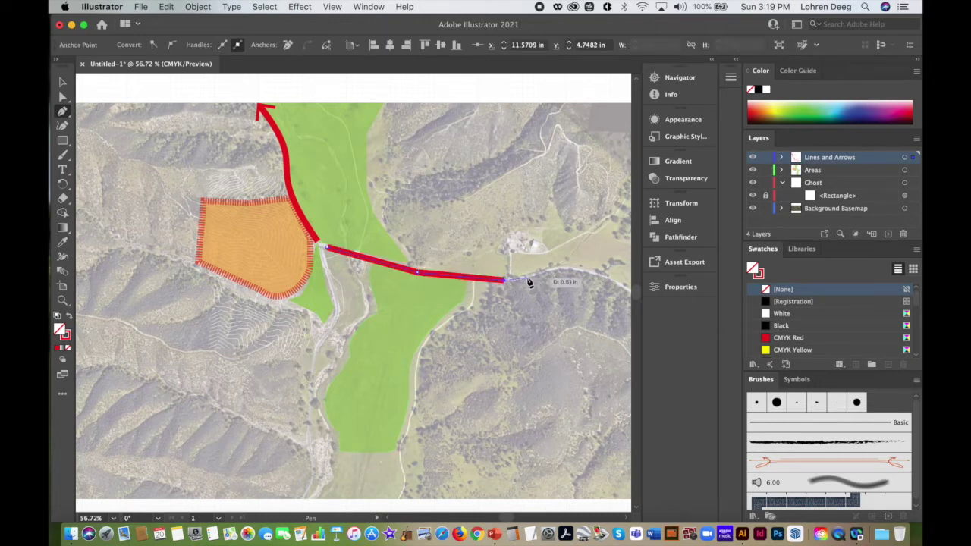
{"action": "left_click", "coordinate": [546, 271]}
{"action": "left_click_drag", "start_coordinate": [575, 267], "coordinate": [617, 283]}
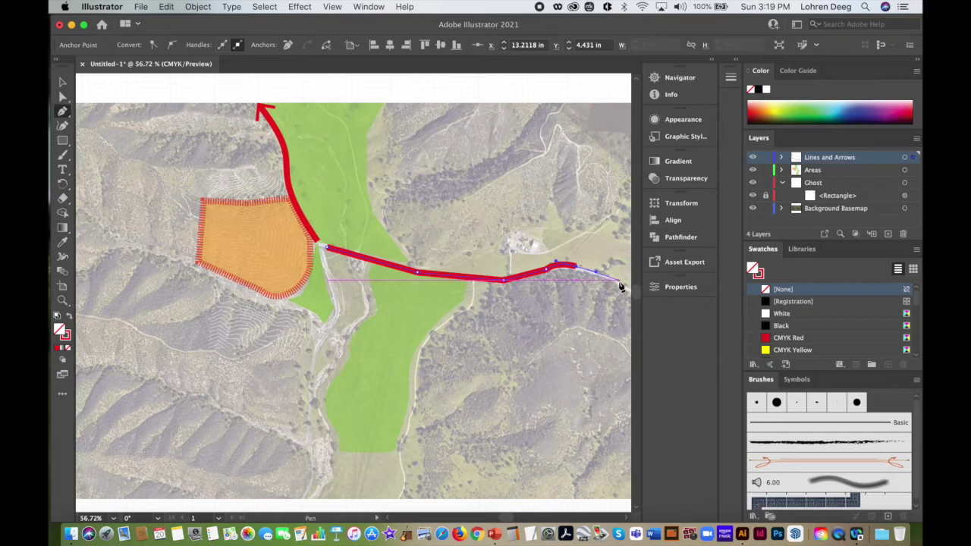
{"action": "left_click", "coordinate": [619, 281]}
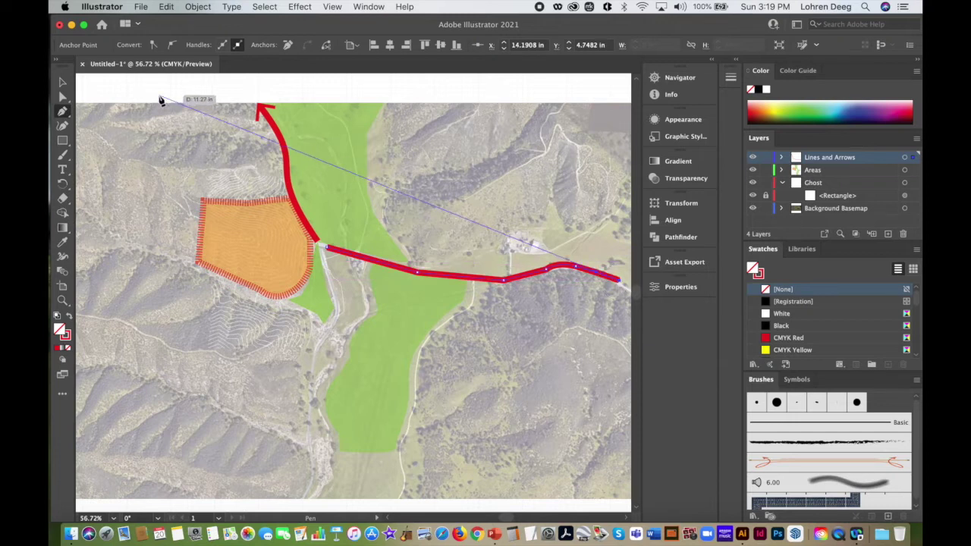
{"action": "left_click", "coordinate": [63, 82]}
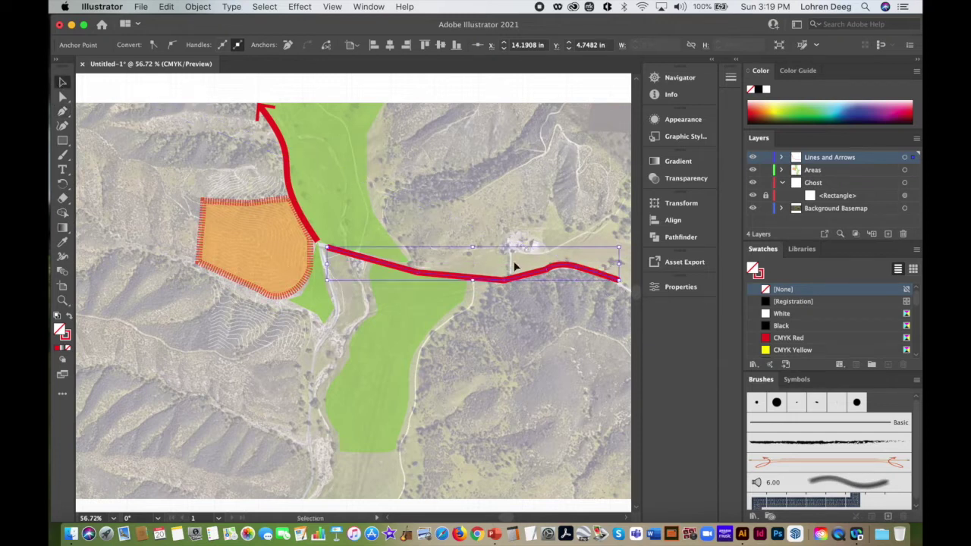
Simplify the east road path to smooth its bends, and deselect it
{"action": "left_click", "coordinate": [198, 7]}
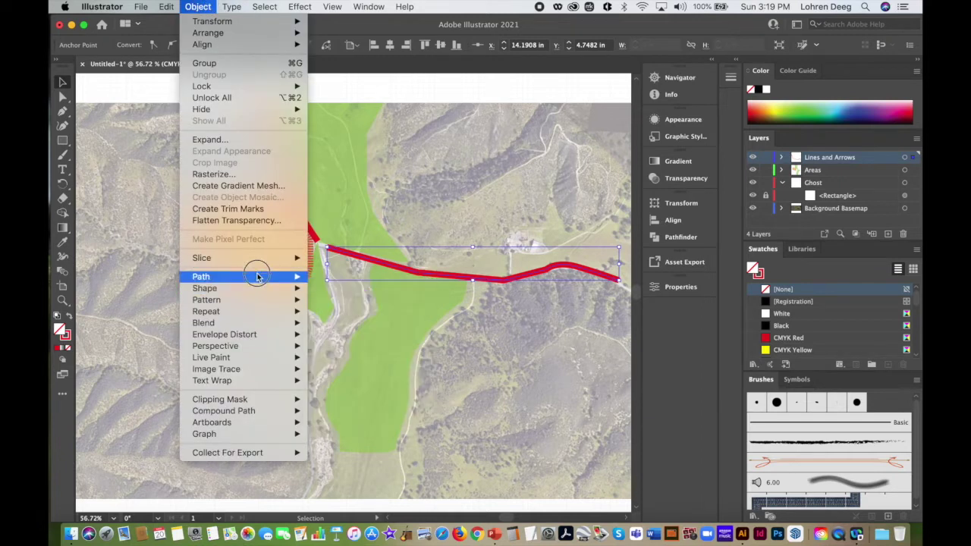
{"action": "mouse_move", "coordinate": [257, 277]}
{"action": "left_click", "coordinate": [364, 349]}
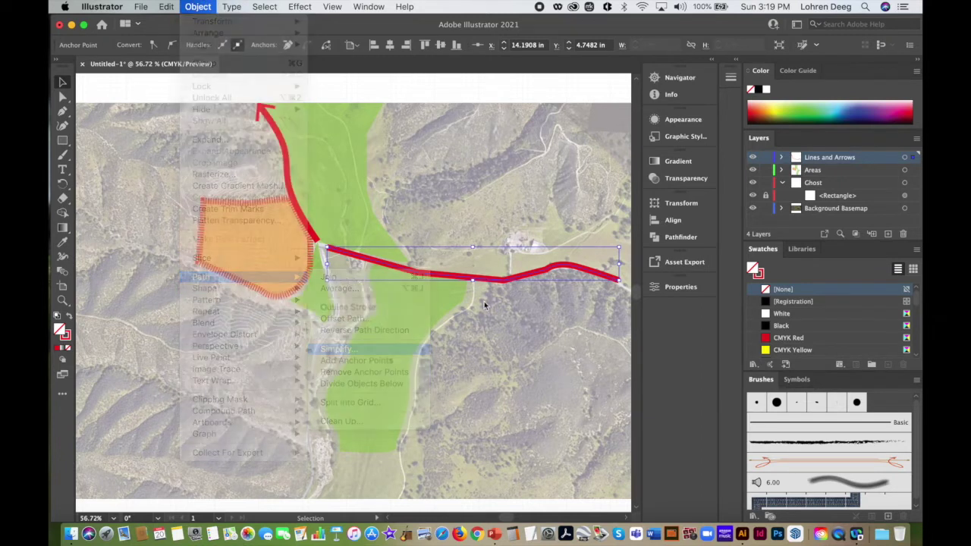
{"action": "left_click_drag", "start_coordinate": [345, 311], "coordinate": [334, 311]}
{"action": "mouse_move", "coordinate": [327, 309]}
{"action": "left_mouse_down"}
{"action": "mouse_move", "coordinate": [347, 307]}
{"action": "mouse_move", "coordinate": [322, 313]}
{"action": "left_mouse_up"}
{"action": "left_click", "coordinate": [520, 204]}
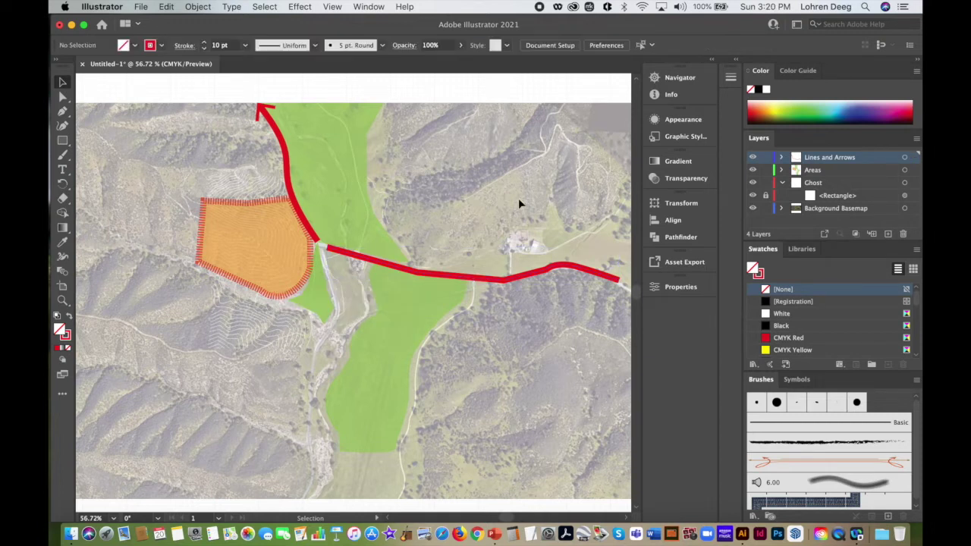
Add the Arrow 11 arrowhead to the east end of the new road path and scale it to 50%
{"action": "left_click", "coordinate": [489, 283]}
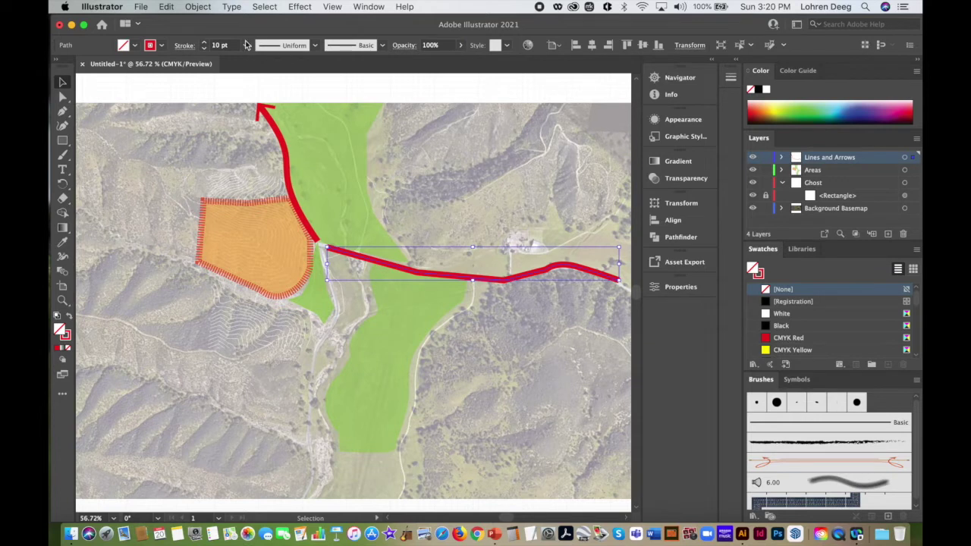
{"action": "left_click", "coordinate": [184, 46]}
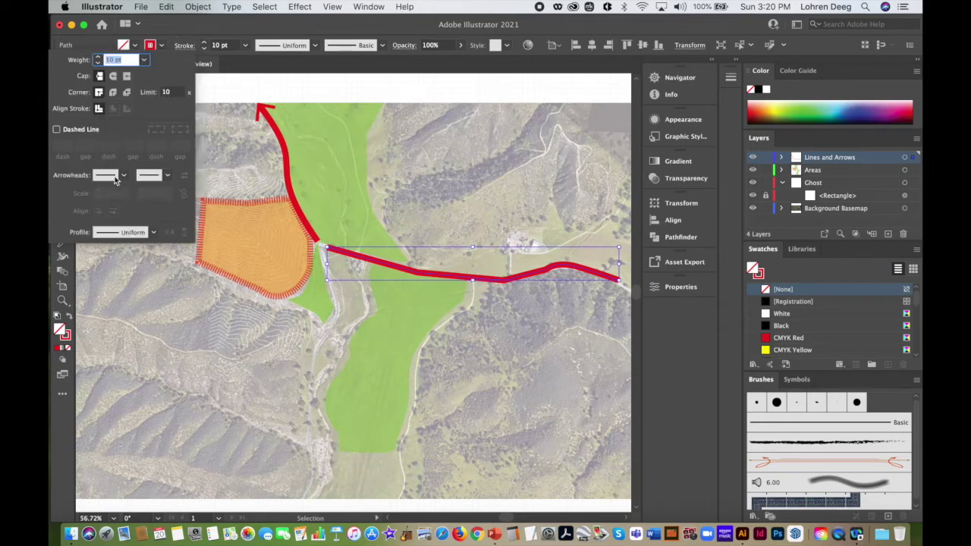
{"action": "left_click", "coordinate": [165, 176]}
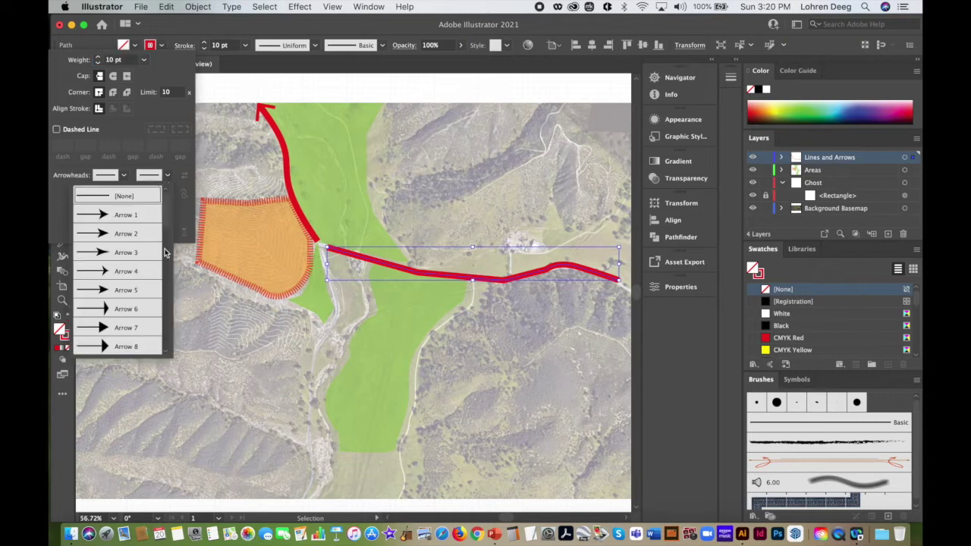
{"action": "scroll", "coordinate": [166, 233], "scroll_direction": "down", "scroll_amount": 3}
{"action": "scroll", "coordinate": [167, 233], "scroll_direction": "down", "scroll_amount": 1}
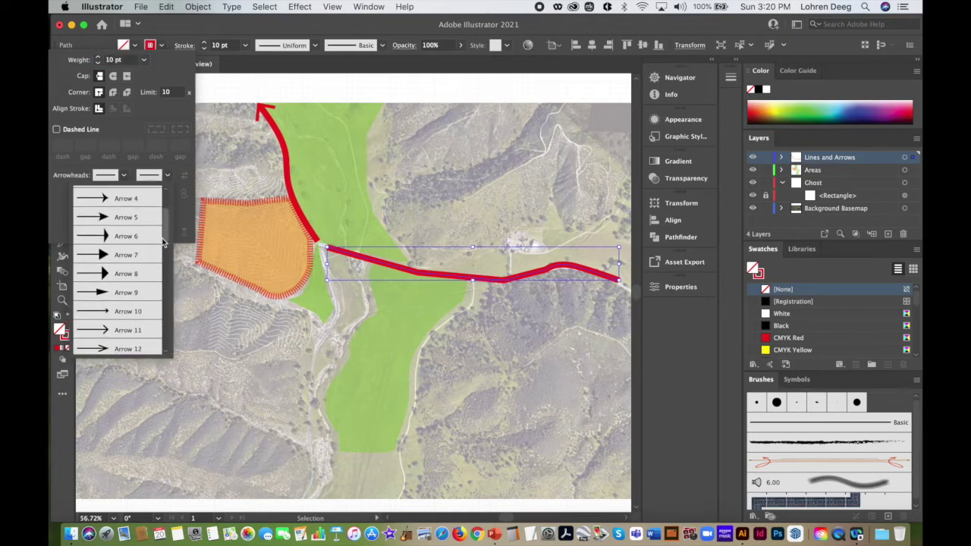
{"action": "left_click", "coordinate": [132, 332]}
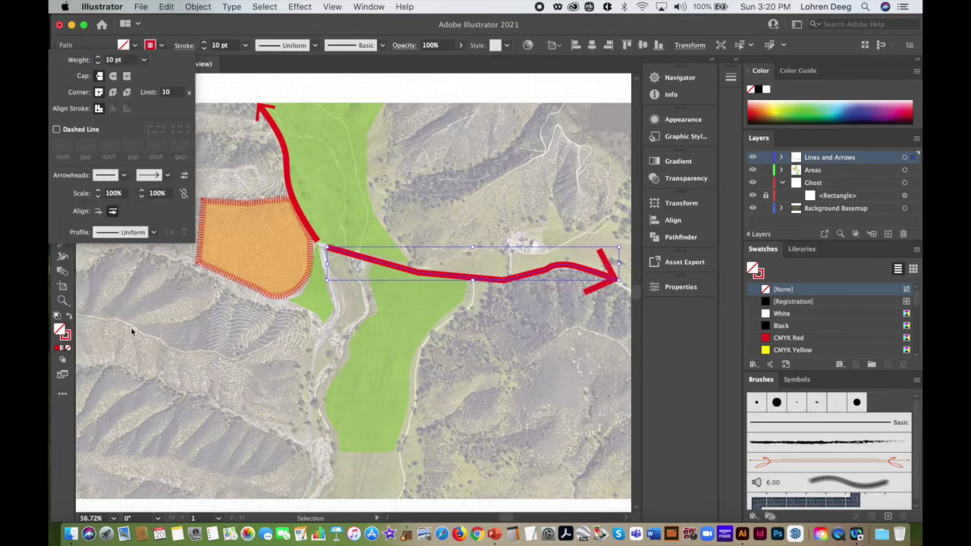
{"action": "left_click", "coordinate": [157, 192]}
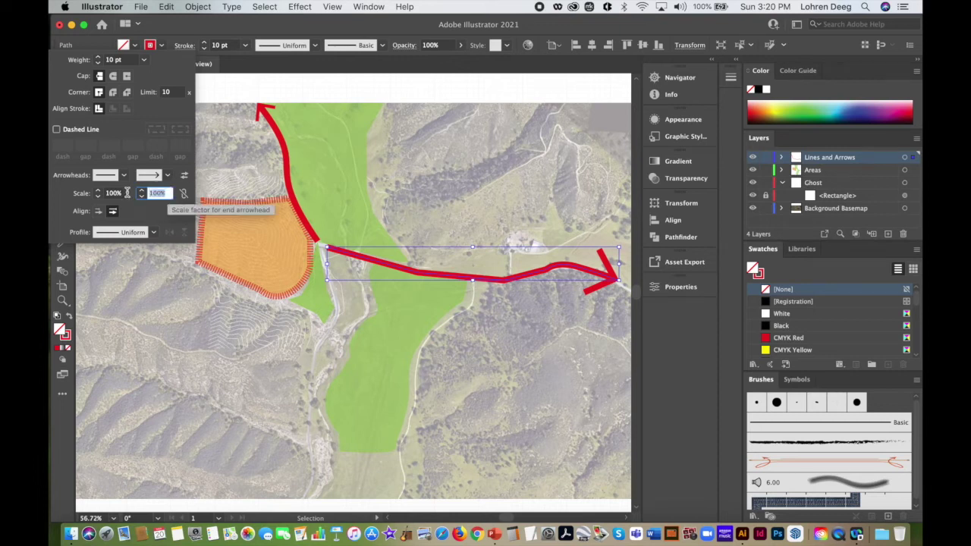
{"action": "type", "text": "50"}
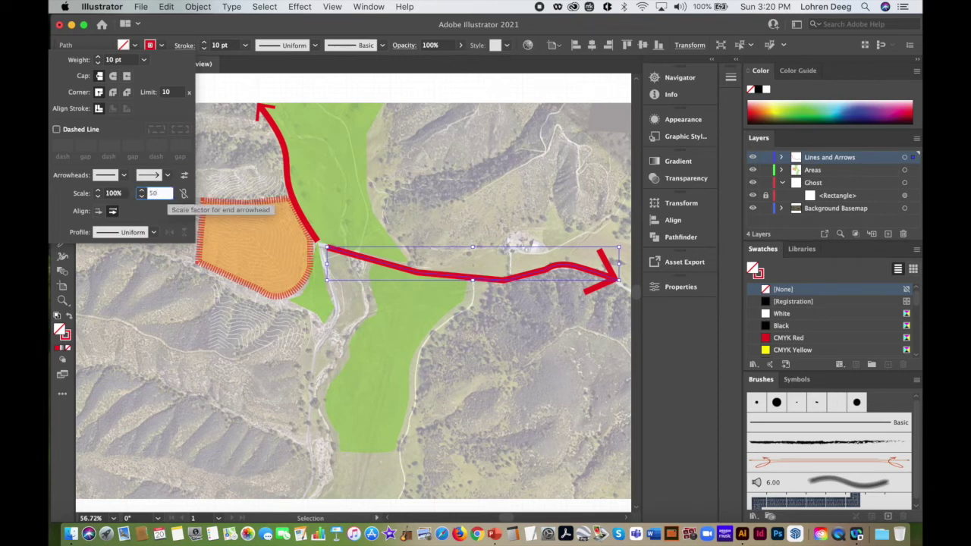
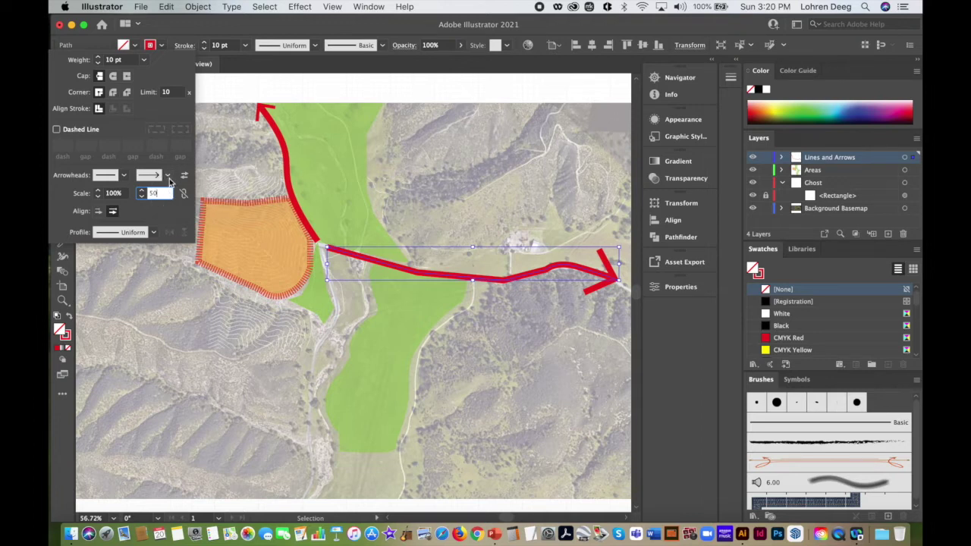
{"action": "key", "text": "BackSpace"}
{"action": "key", "text": "BackSpace"}
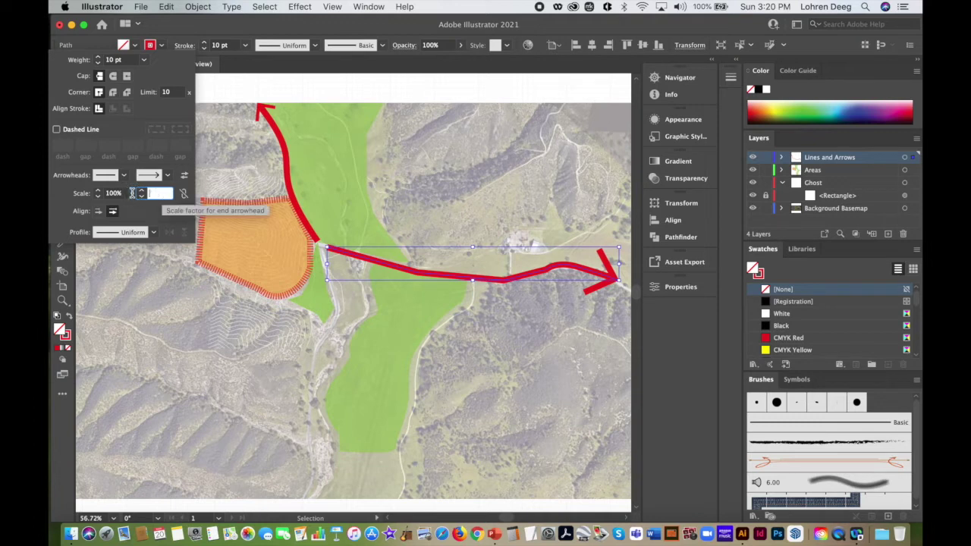
{"action": "key", "text": "Return"}
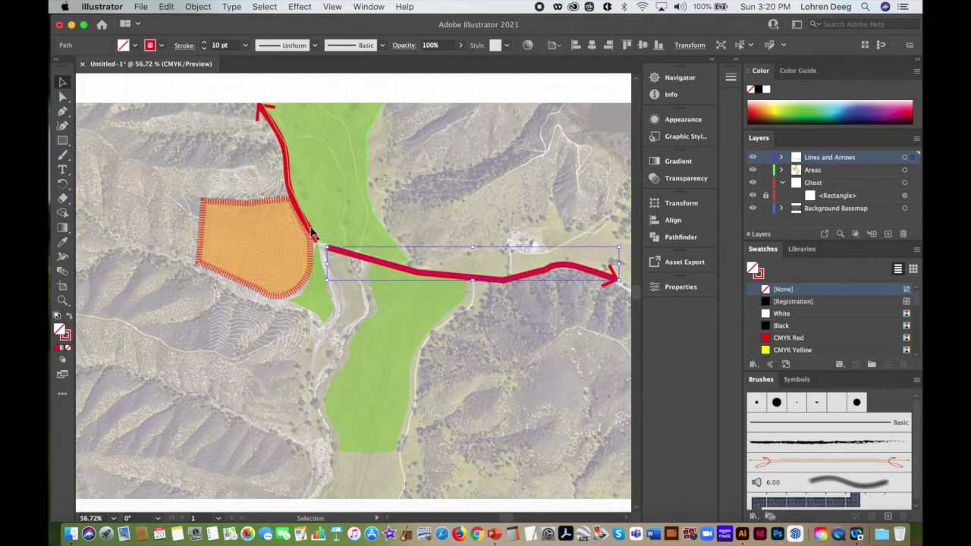
Join the north and east road paths into one continuous path at the junction
{"action": "left_click", "coordinate": [291, 186]}
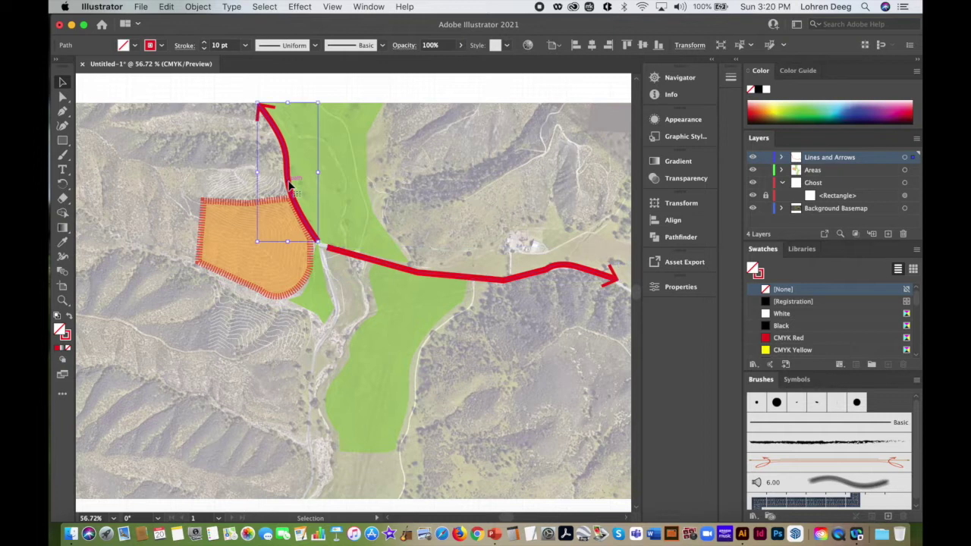
{"action": "left_click", "coordinate": [361, 260], "text": "shift"}
{"action": "left_click", "coordinate": [198, 7]}
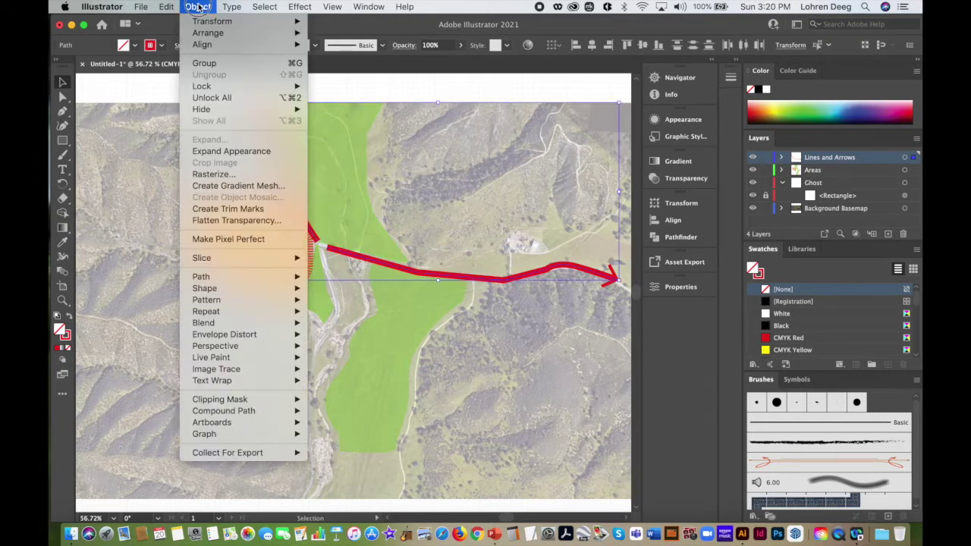
{"action": "mouse_move", "coordinate": [250, 277]}
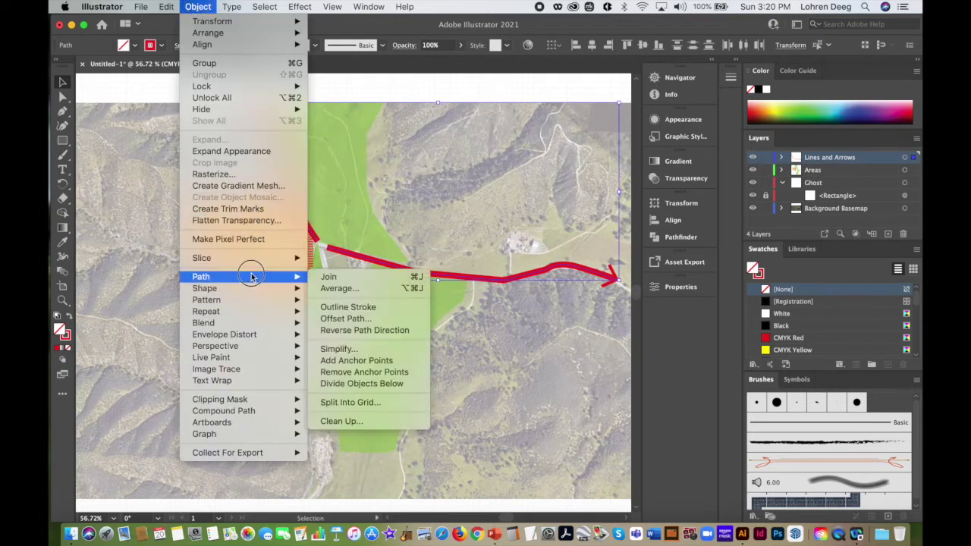
{"action": "left_click", "coordinate": [366, 277]}
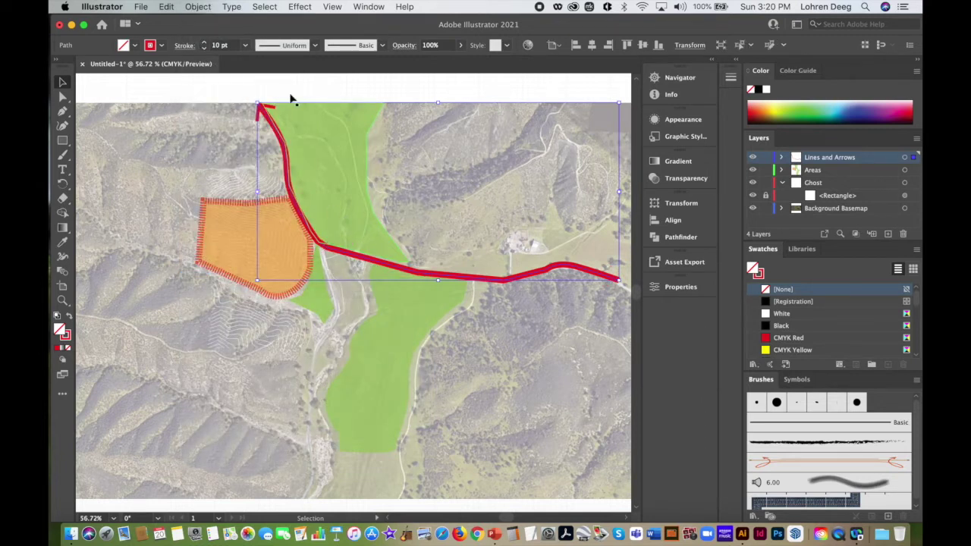
Add the Arrow 11 start arrowhead to the joined road path and set its scale to 50%
{"action": "left_click", "coordinate": [185, 46]}
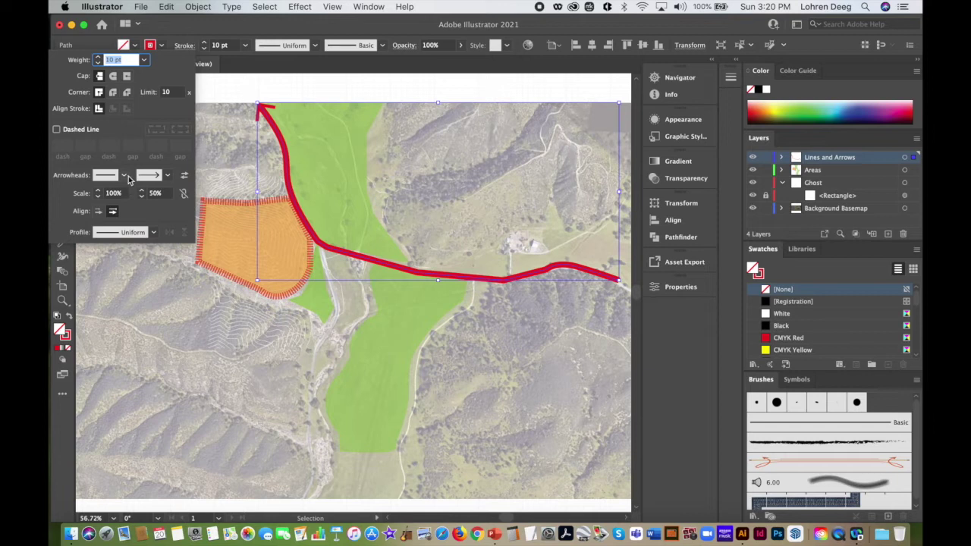
{"action": "left_click", "coordinate": [124, 176]}
{"action": "left_click_drag", "start_coordinate": [145, 219], "coordinate": [144, 241]}
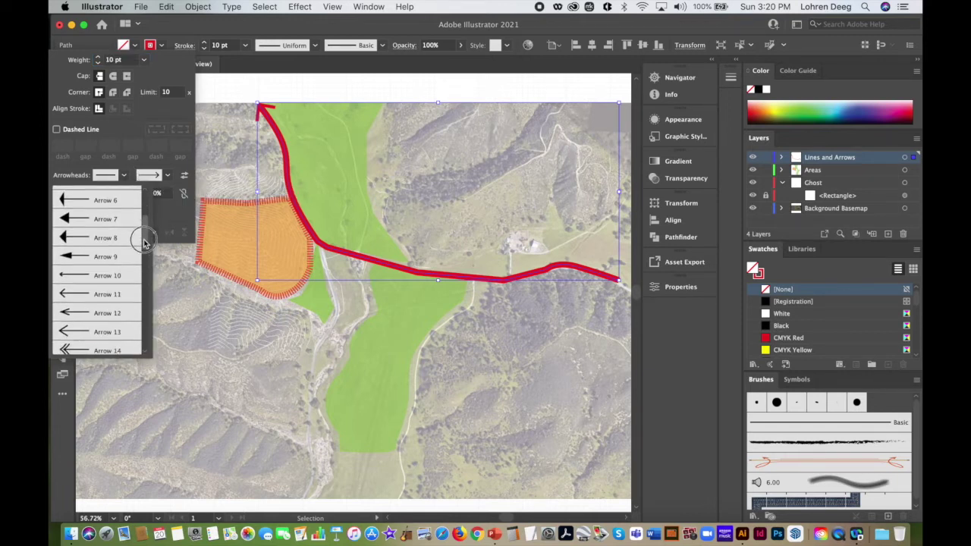
{"action": "left_click", "coordinate": [121, 294]}
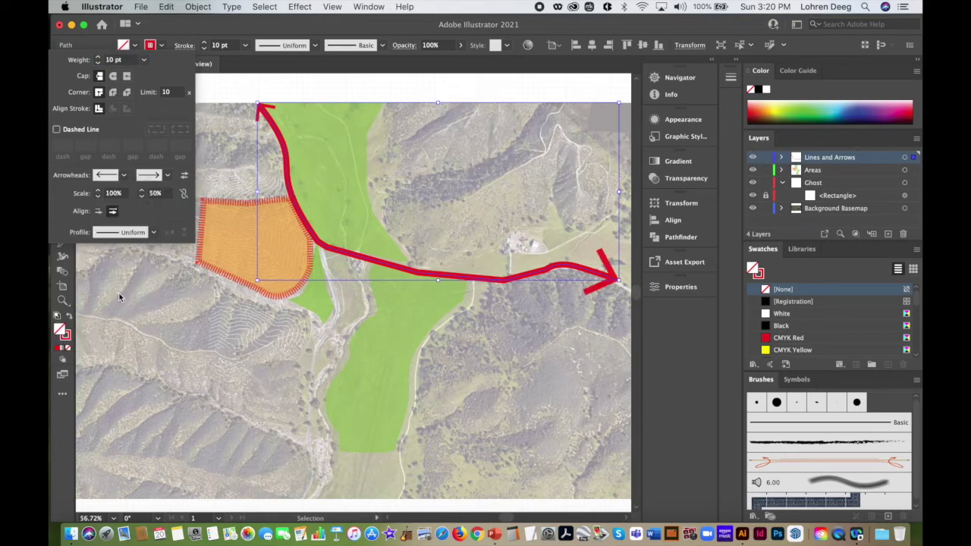
{"action": "left_click", "coordinate": [110, 194]}
{"action": "type", "text": "50"}
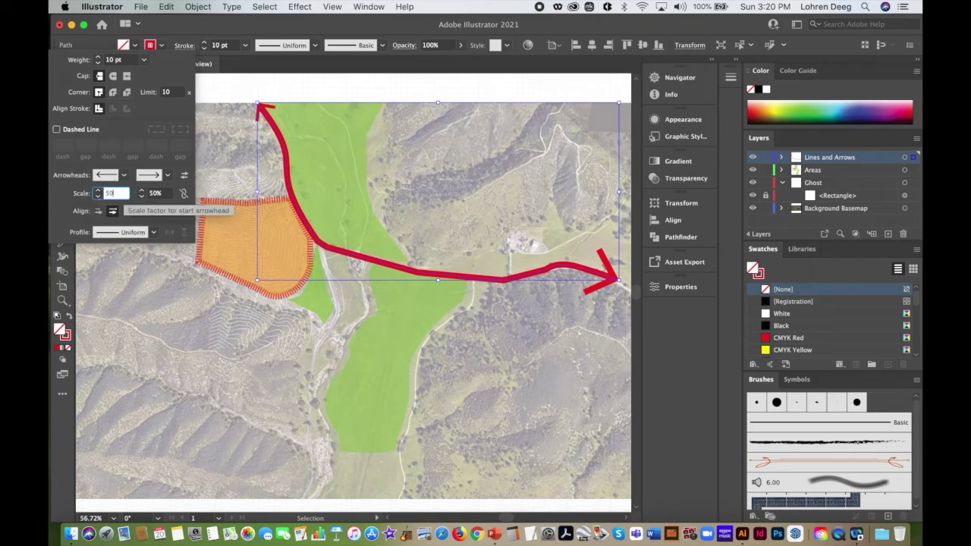
{"action": "key", "text": "Return"}
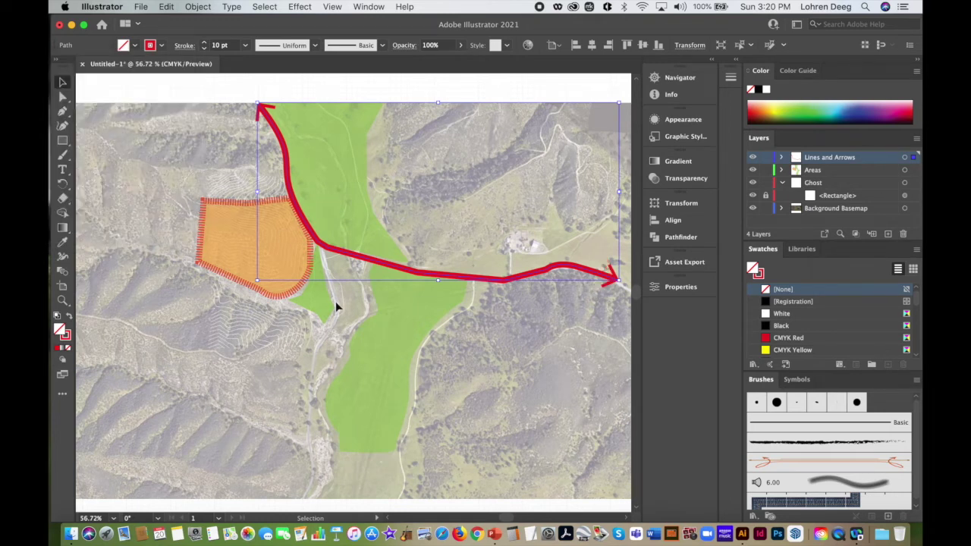
{"action": "left_click", "coordinate": [63, 113]}
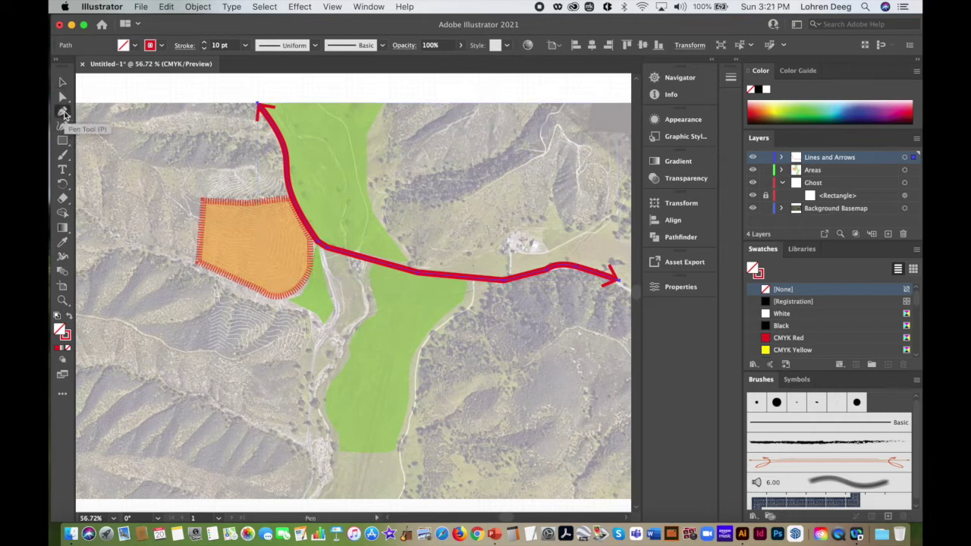
{"action": "left_click", "coordinate": [323, 248]}
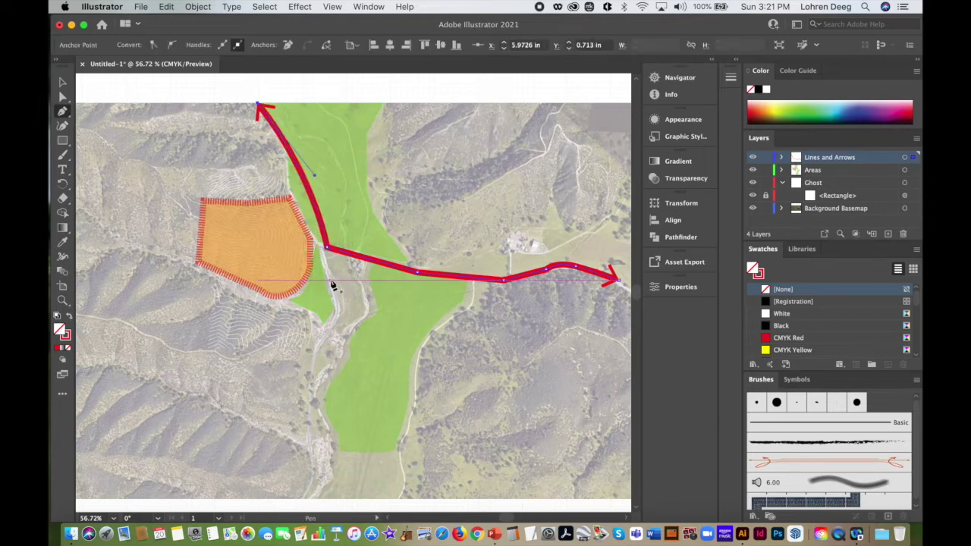
{"action": "left_click", "coordinate": [166, 6]}
{"action": "left_click", "coordinate": [182, 18]}
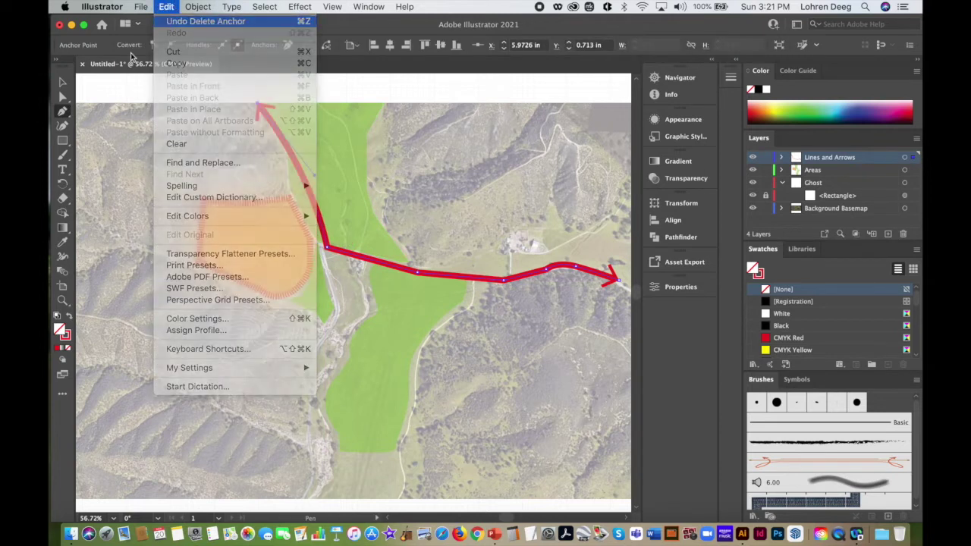
Draw an open Pen path along the road from just below the junction south to near the map's lower edge
{"action": "key", "text": "v"}
{"action": "key", "text": "p"}
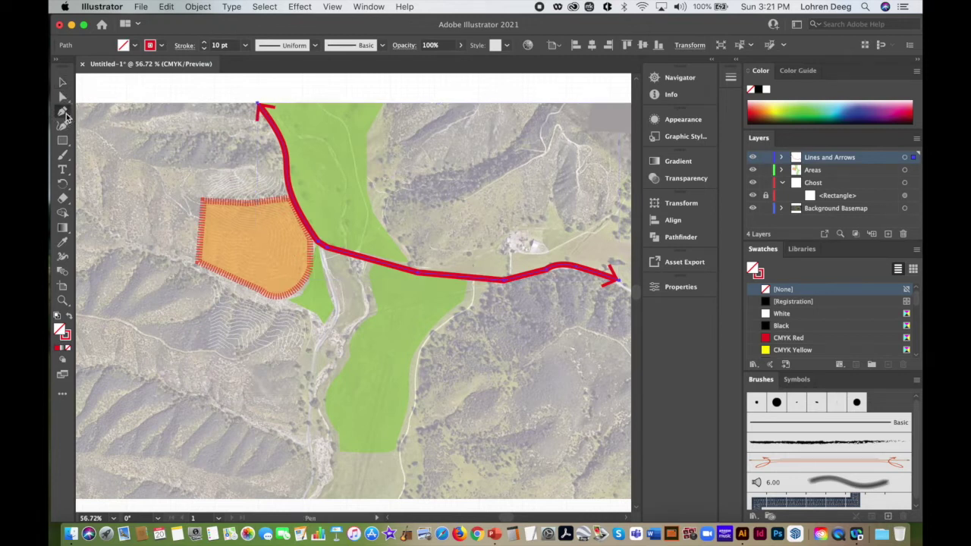
{"action": "left_click", "coordinate": [322, 263]}
{"action": "left_click", "coordinate": [334, 298]}
{"action": "mouse_move", "coordinate": [336, 312]}
{"action": "left_mouse_down"}
{"action": "mouse_move", "coordinate": [310, 394]}
{"action": "mouse_move", "coordinate": [310, 497]}
{"action": "mouse_move", "coordinate": [319, 450]}
{"action": "left_mouse_up"}
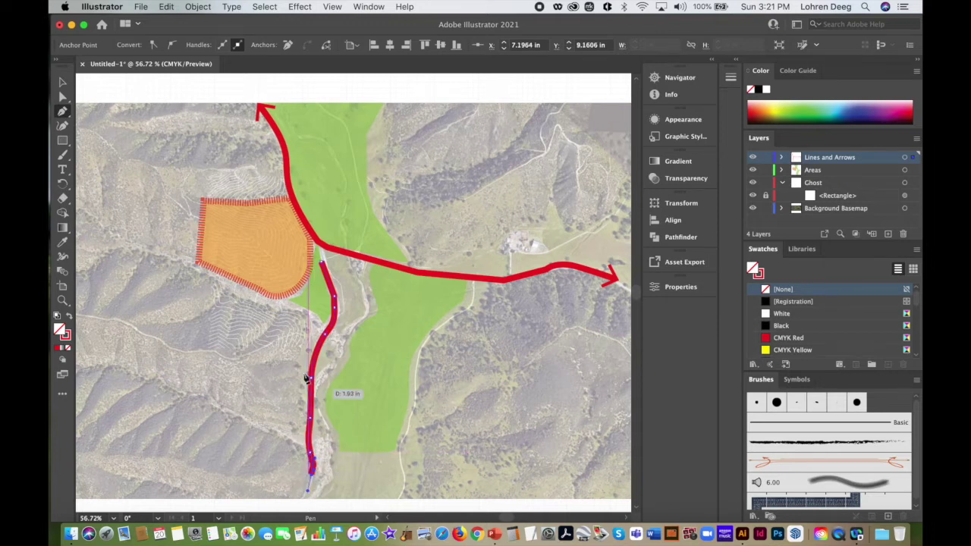
Add the Arrow 11 start arrowhead to the south road path and set its scale to 50%
{"action": "left_click", "coordinate": [62, 82]}
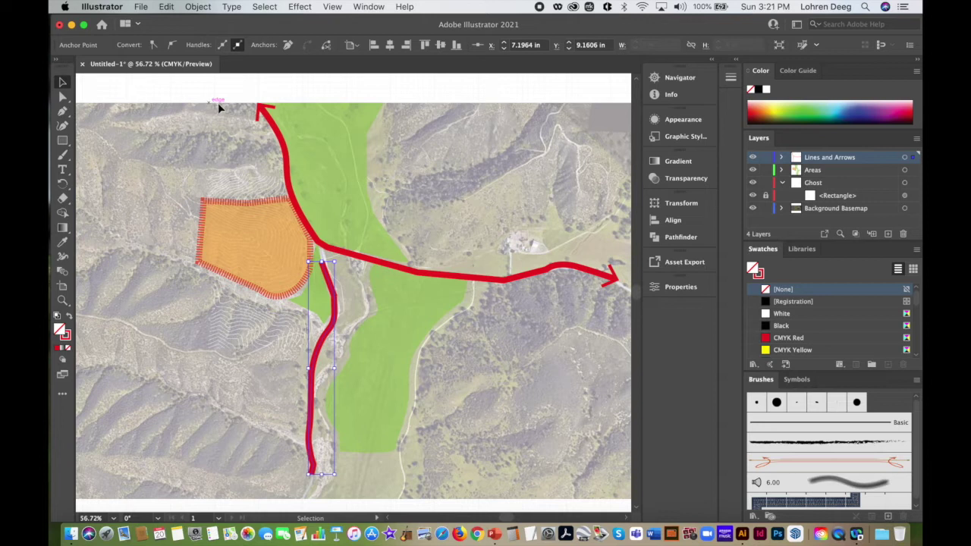
{"action": "left_click", "coordinate": [323, 271]}
{"action": "left_click", "coordinate": [188, 47]}
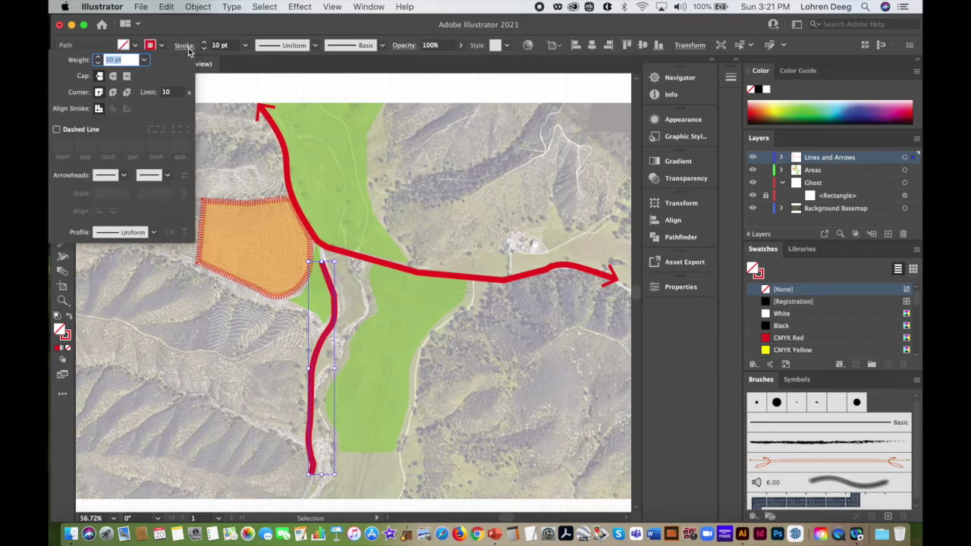
{"action": "left_click", "coordinate": [125, 176]}
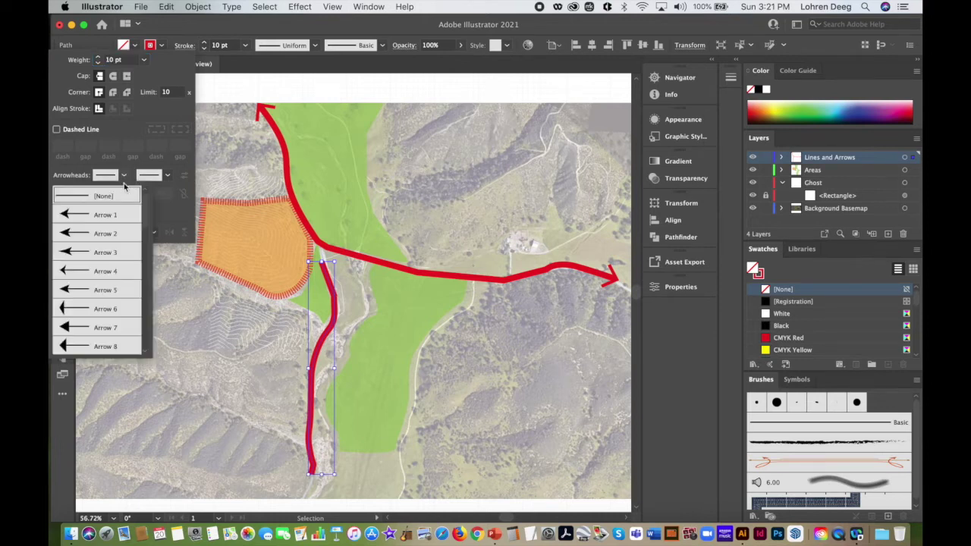
{"action": "scroll", "coordinate": [139, 227], "scroll_direction": "down", "scroll_amount": 6}
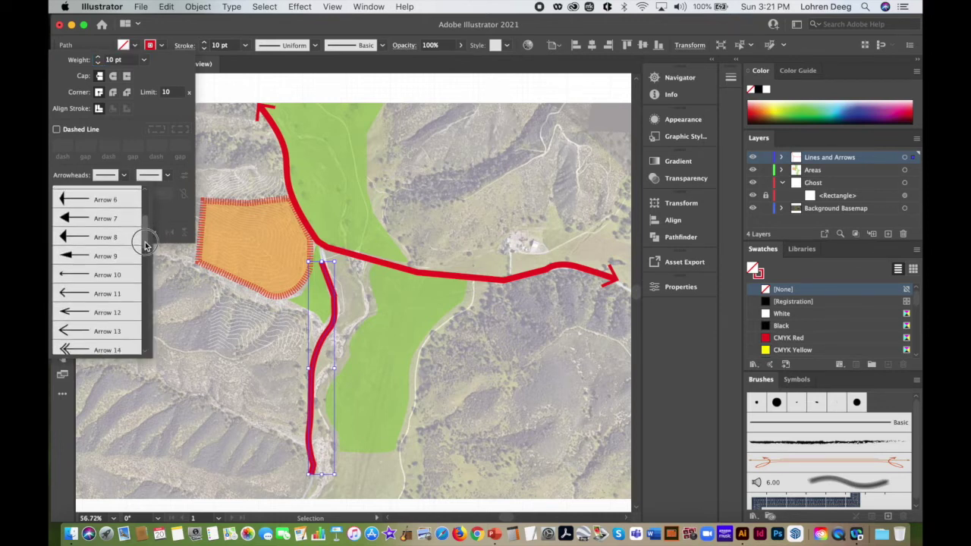
{"action": "left_click", "coordinate": [122, 293]}
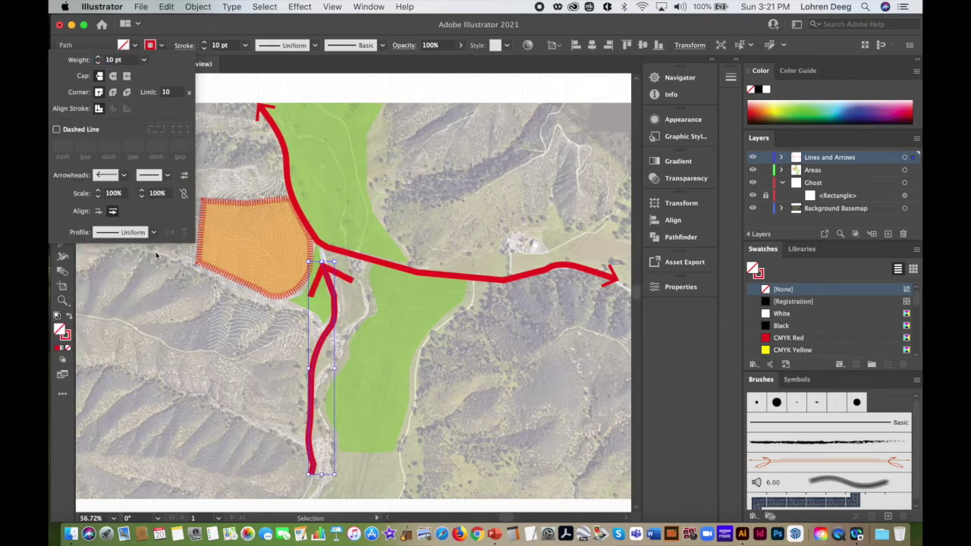
{"action": "left_click", "coordinate": [115, 194]}
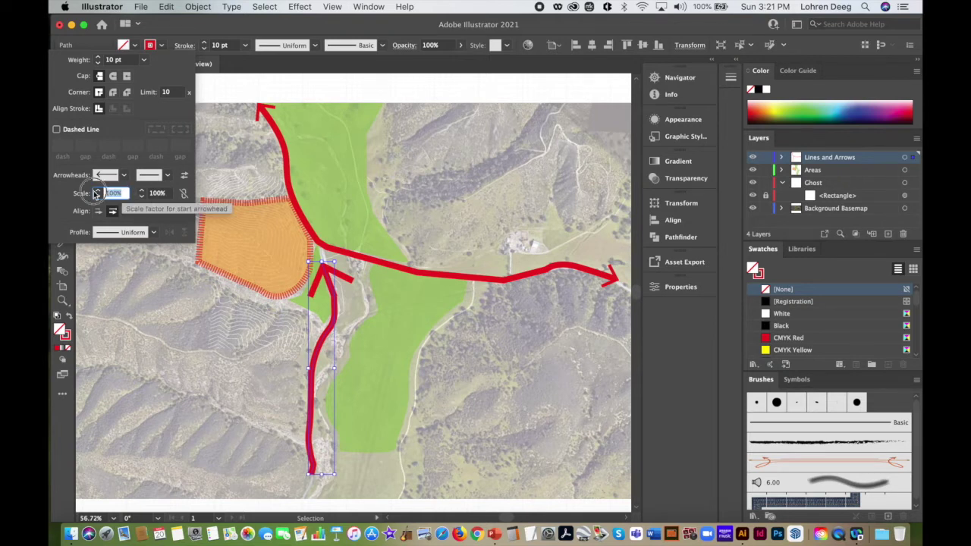
{"action": "type", "text": "50"}
{"action": "key", "text": "Return"}
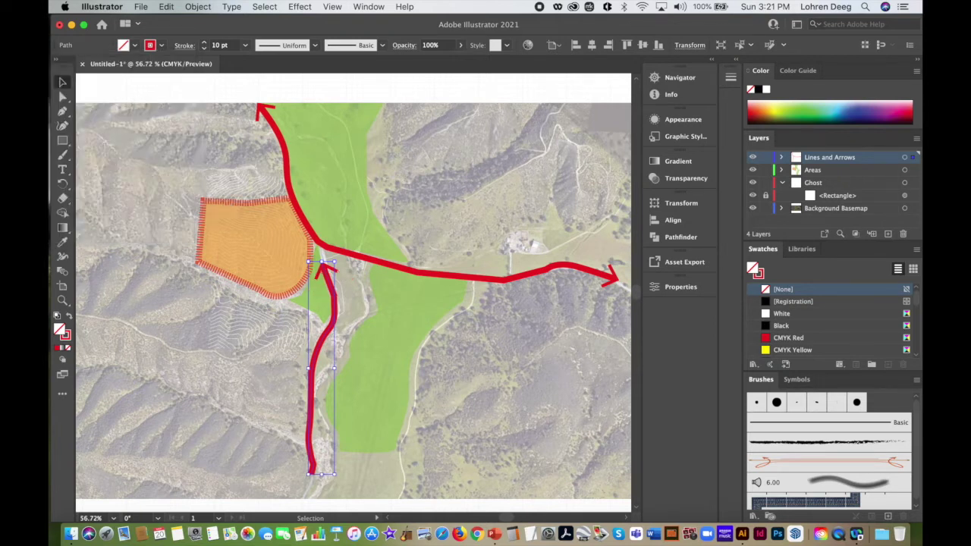
Swap the south road path's start and end arrowheads so the arrow points south
{"action": "left_click", "coordinate": [184, 47]}
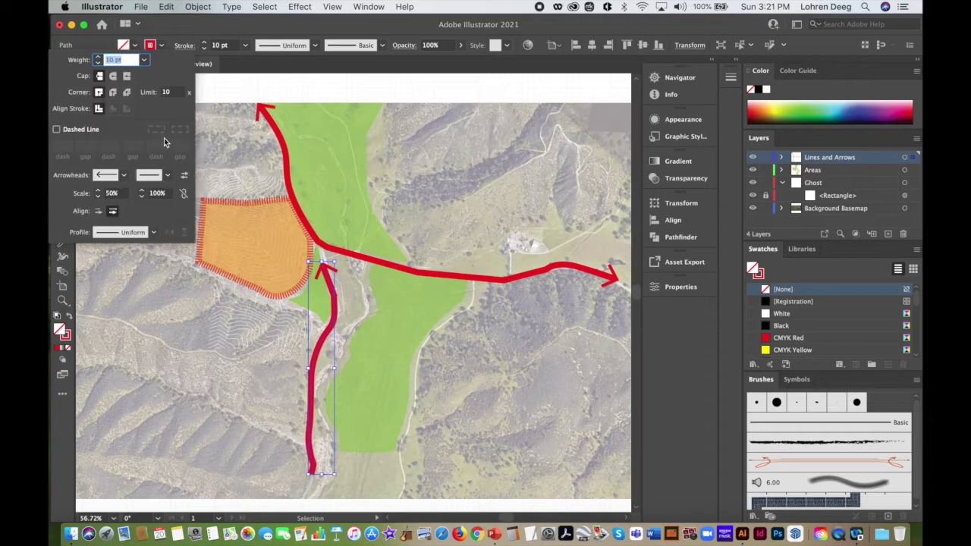
{"action": "left_click", "coordinate": [184, 176]}
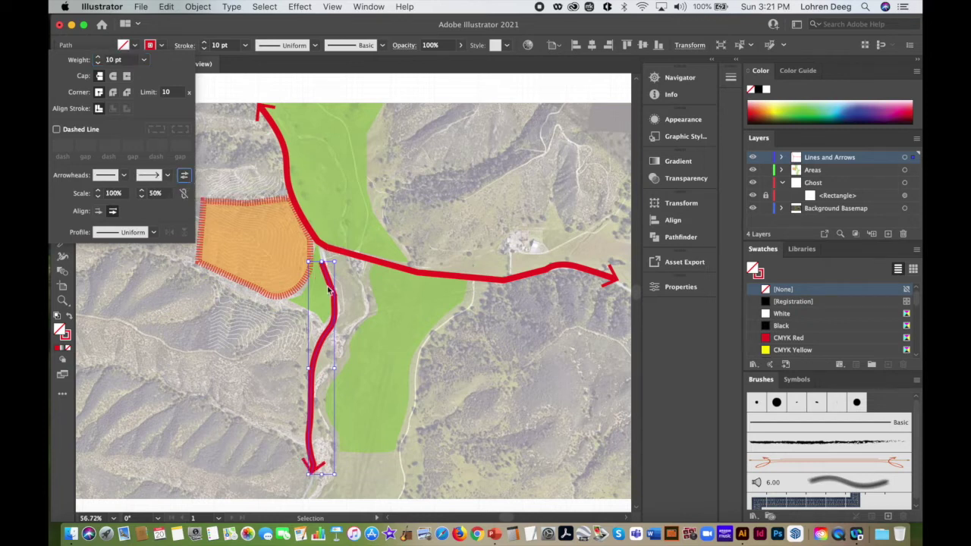
{"action": "key", "text": "Escape"}
Try to join the south road path with the combined north-east road path
{"action": "left_click", "coordinate": [338, 257]}
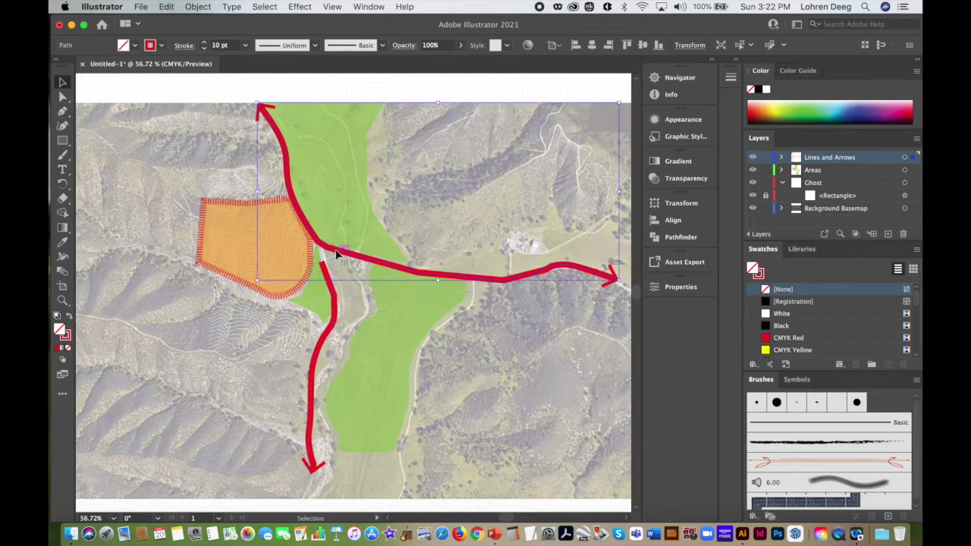
{"action": "left_click", "coordinate": [330, 291], "text": "shift"}
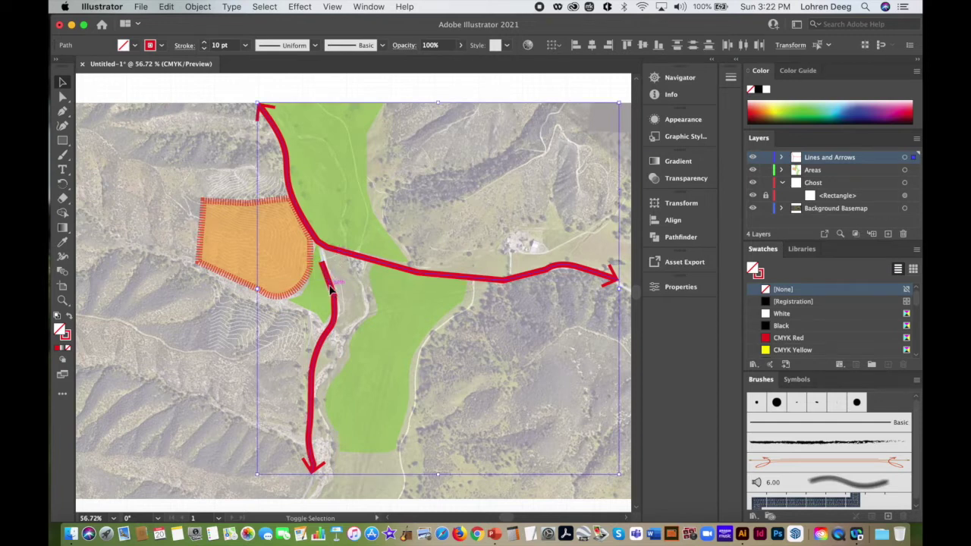
{"action": "left_click", "coordinate": [199, 7]}
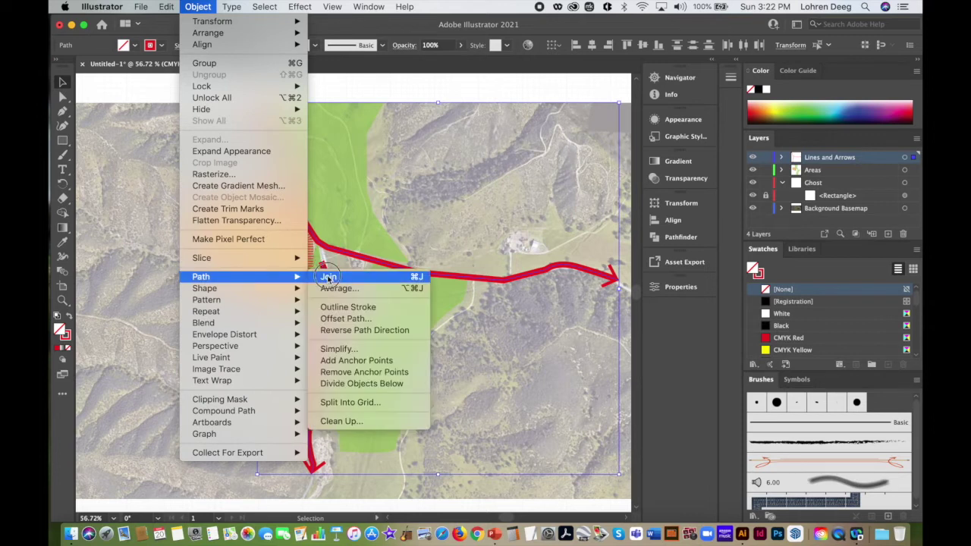
{"action": "left_click", "coordinate": [326, 277]}
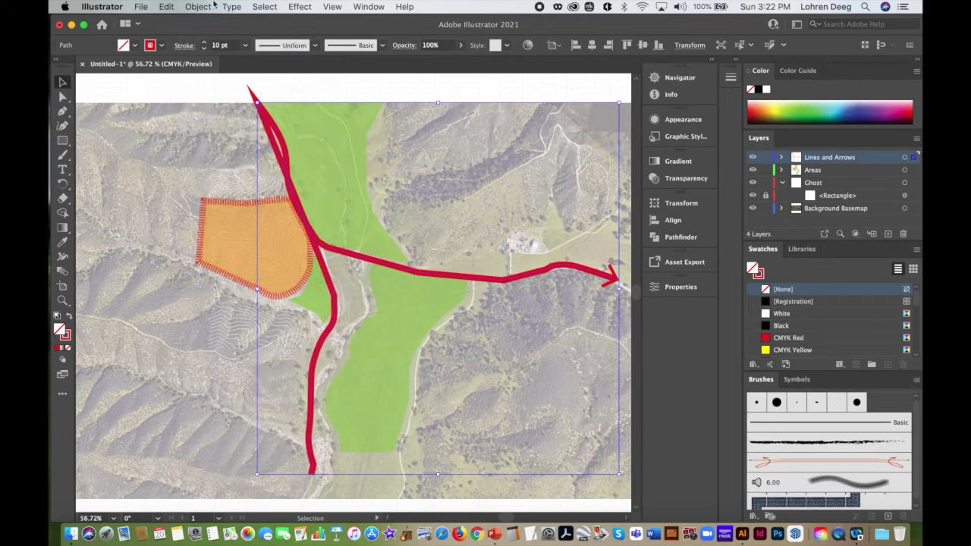
{"action": "left_click", "coordinate": [167, 7]}
{"action": "left_click", "coordinate": [186, 21]}
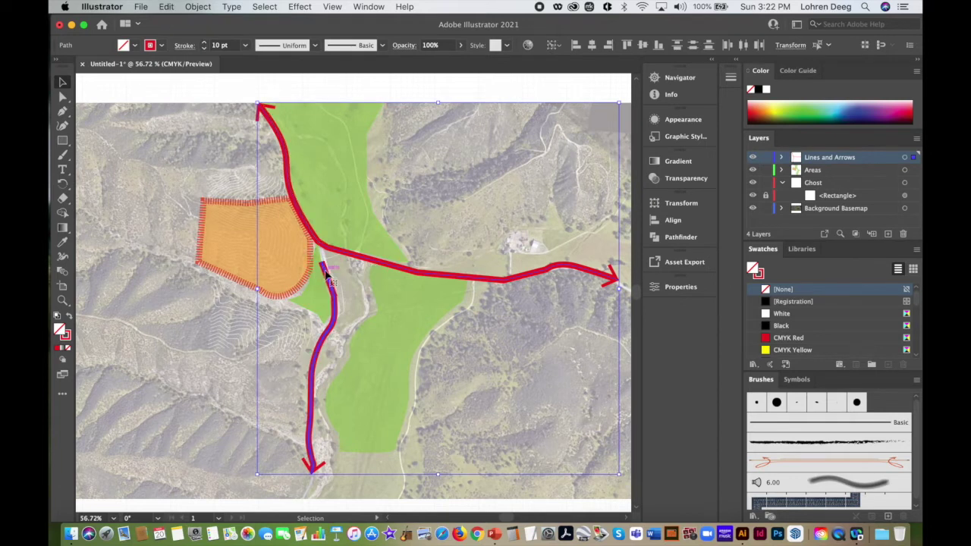
Move only the south road path slightly downward, away from the road junction
{"action": "left_click", "coordinate": [64, 300]}
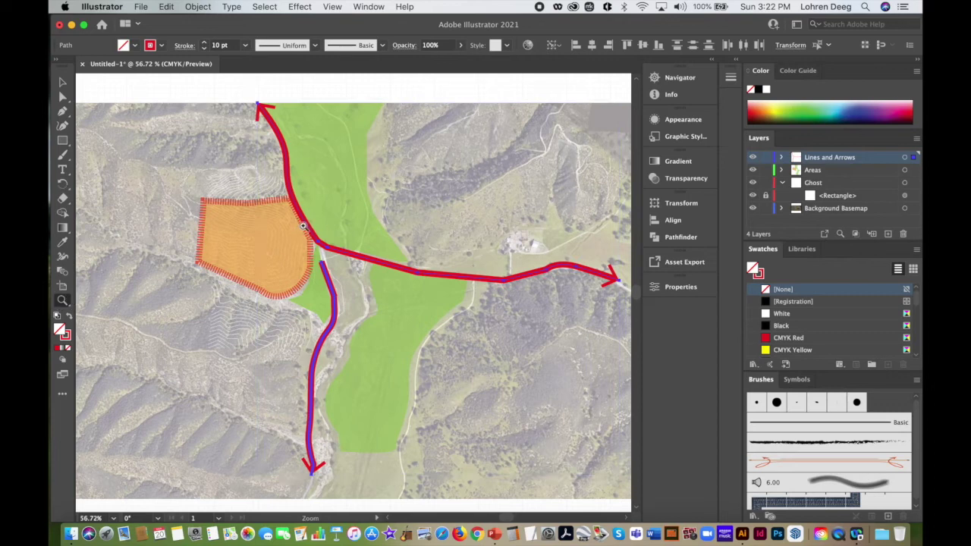
{"action": "left_click_drag", "start_coordinate": [283, 214], "coordinate": [338, 246]}
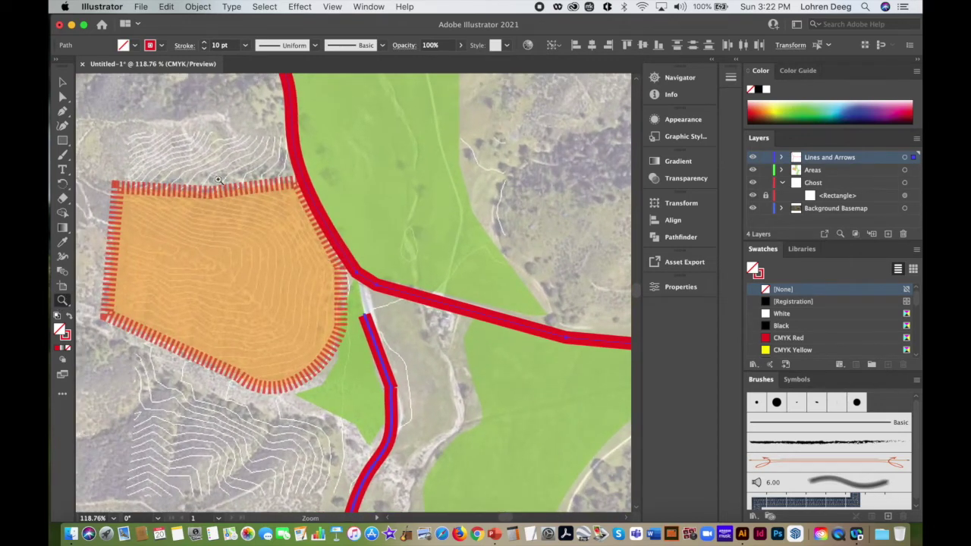
{"action": "left_click", "coordinate": [63, 82]}
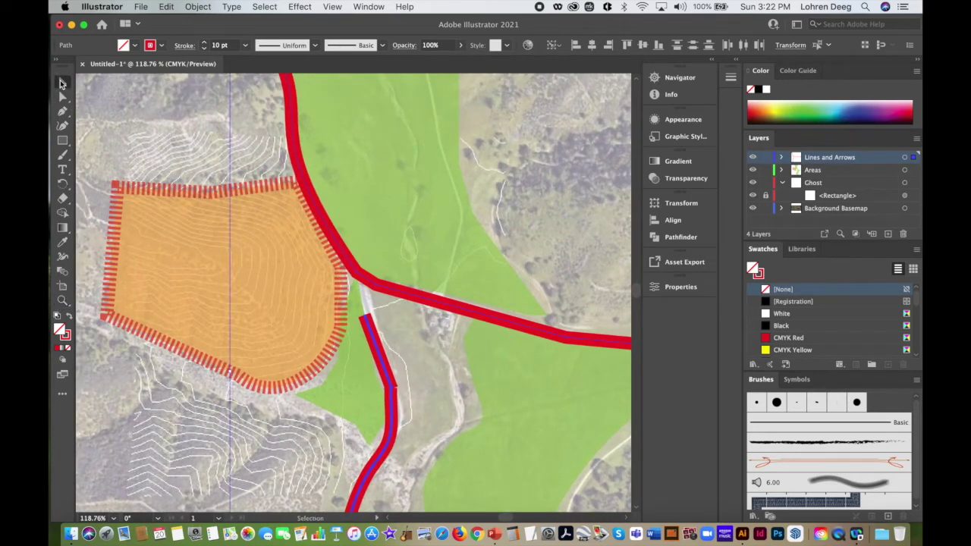
{"action": "left_click", "coordinate": [183, 362]}
{"action": "left_click", "coordinate": [377, 332]}
{"action": "mouse_move", "coordinate": [366, 317]}
{"action": "left_mouse_down"}
{"action": "mouse_move", "coordinate": [357, 293]}
{"action": "mouse_move", "coordinate": [362, 331]}
{"action": "left_mouse_up"}
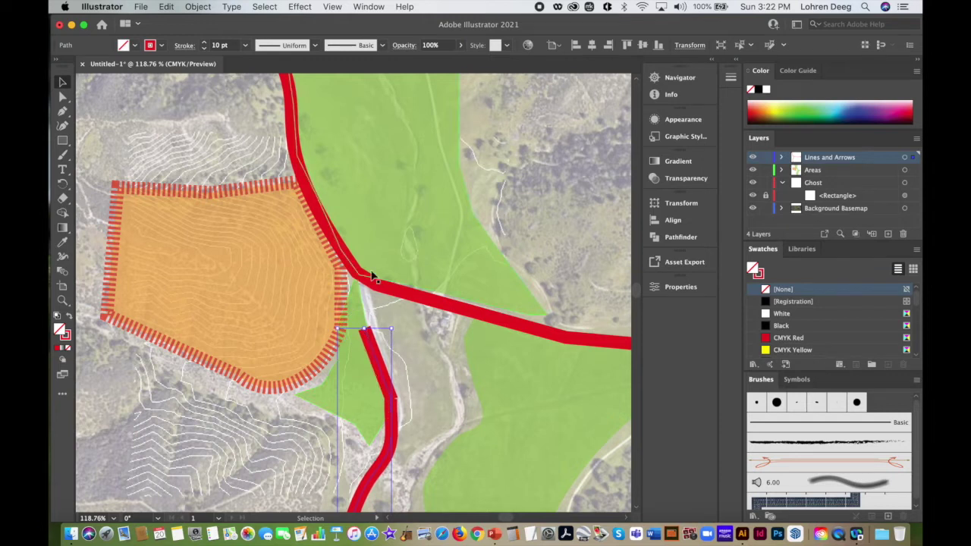
Extend the south road path from its upper endpoint to the junction with the Pen tool
{"action": "left_click", "coordinate": [63, 125]}
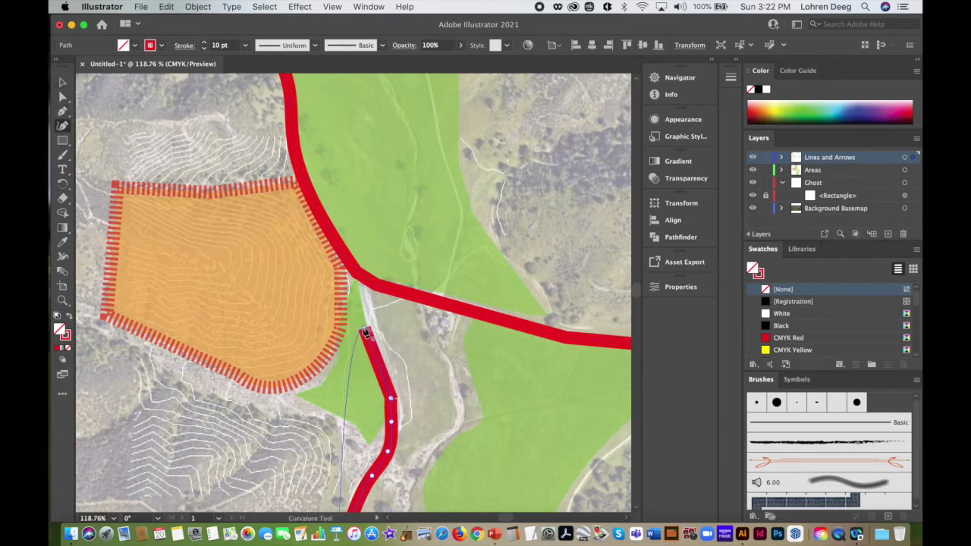
{"action": "left_click", "coordinate": [63, 111]}
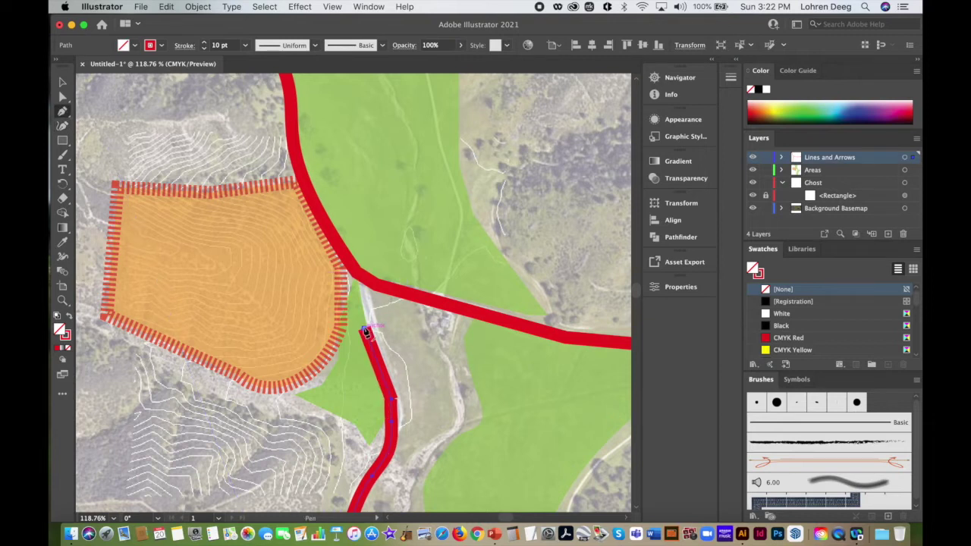
{"action": "left_click", "coordinate": [367, 330]}
{"action": "left_click", "coordinate": [357, 276]}
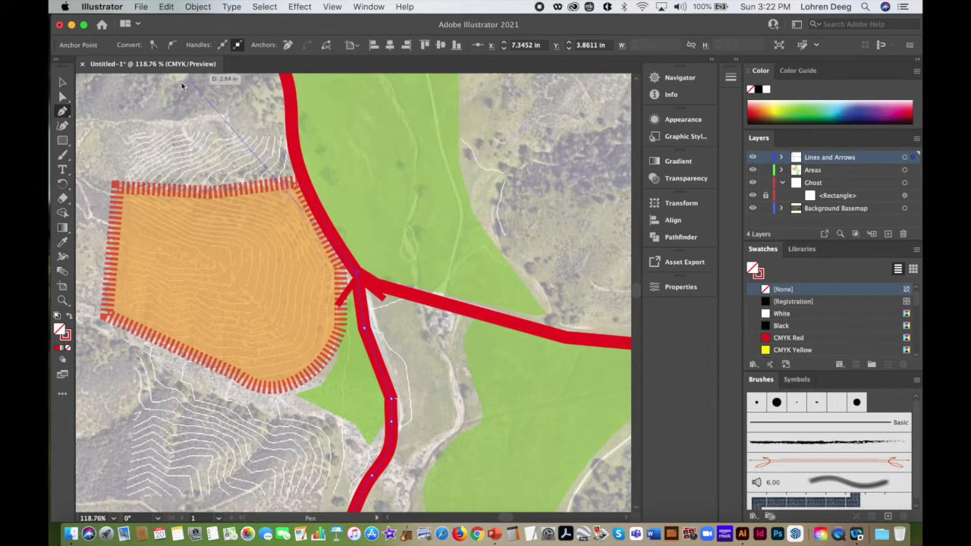
Examine the extended south road path up close where it meets the other roads at the junction
{"action": "key", "text": "v"}
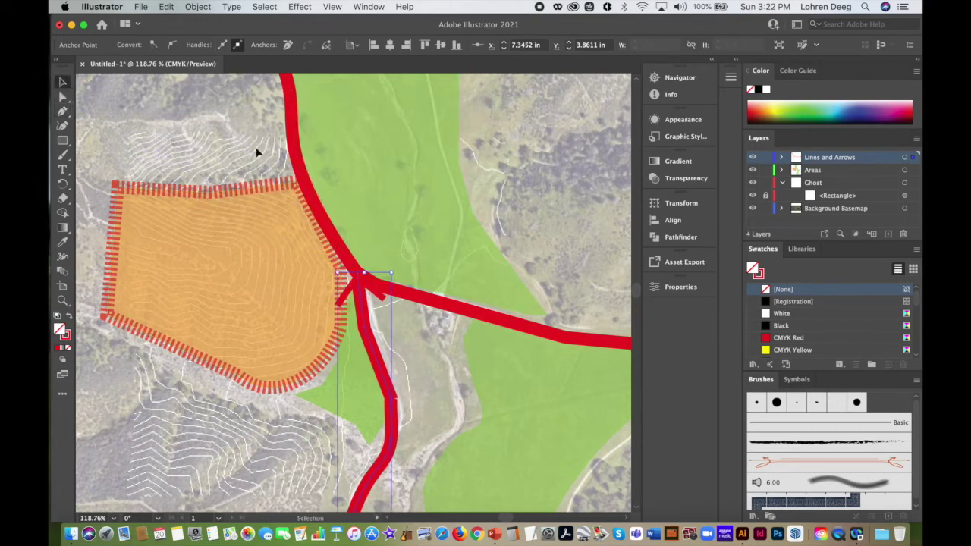
{"action": "left_click", "coordinate": [61, 303]}
{"action": "left_click_drag", "start_coordinate": [437, 265], "coordinate": [349, 341]}
{"action": "left_click", "coordinate": [339, 7]}
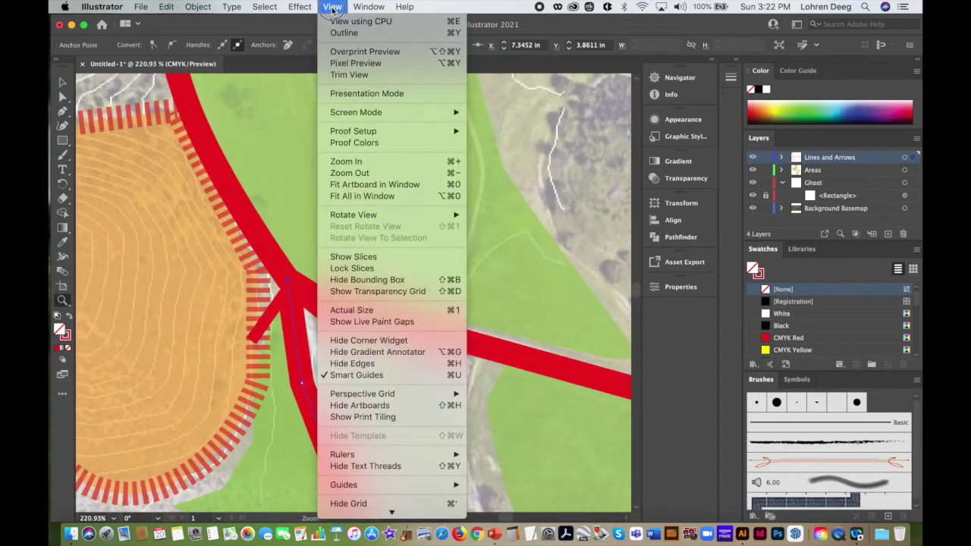
{"action": "left_click", "coordinate": [349, 173]}
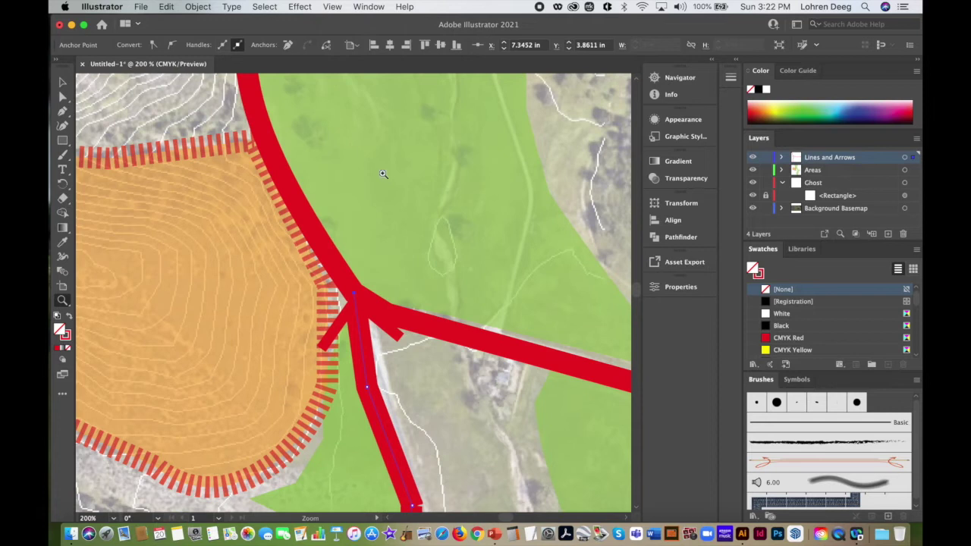
{"action": "left_click", "coordinate": [336, 7]}
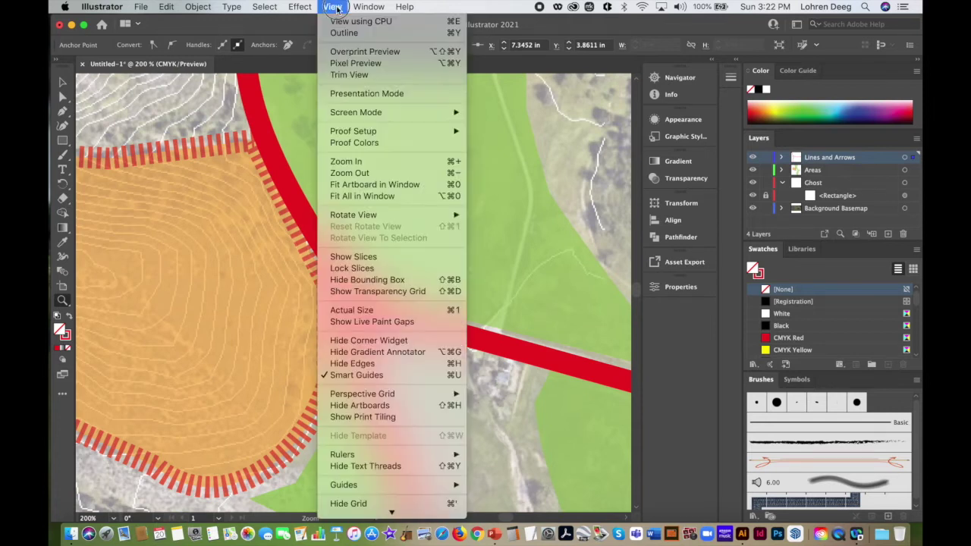
{"action": "left_click", "coordinate": [387, 173]}
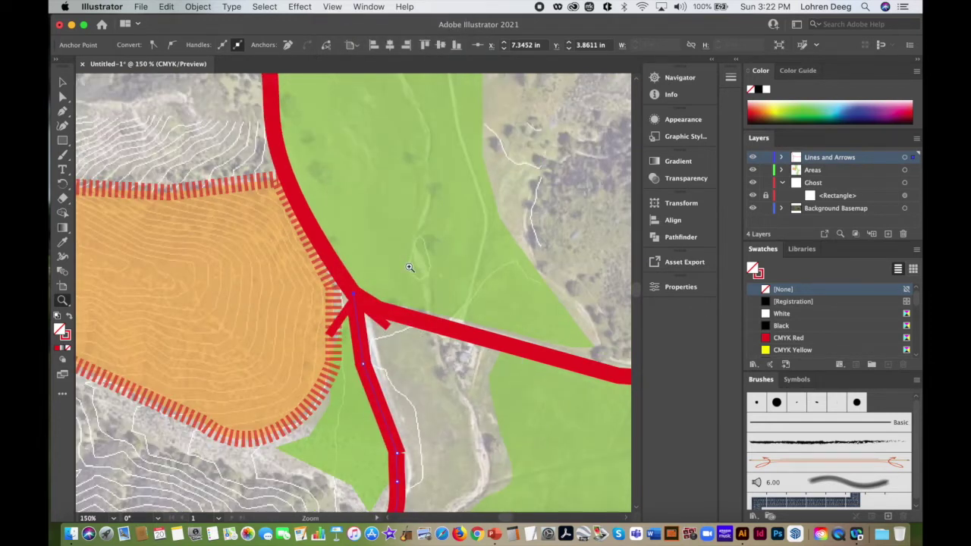
{"action": "key", "text": "super+minus"}
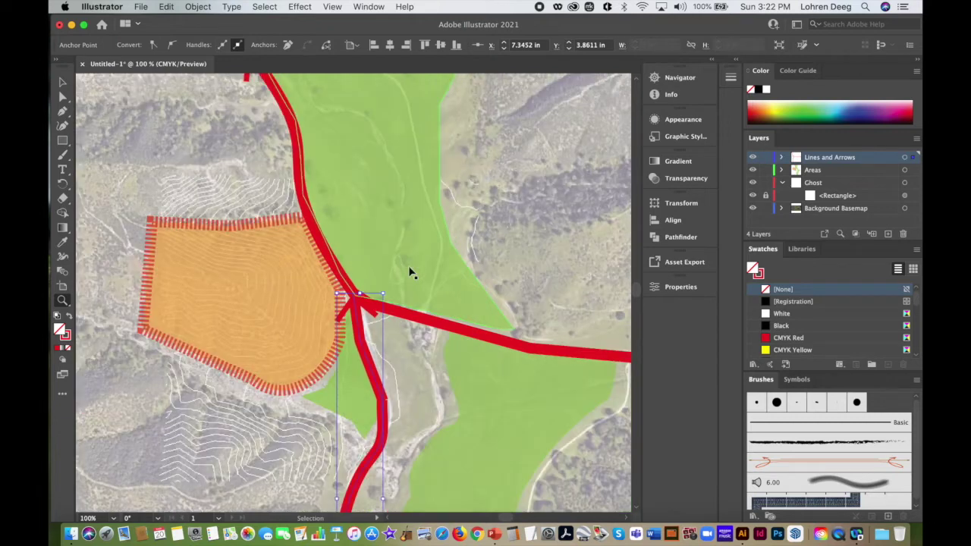
{"action": "key", "text": "super+minus"}
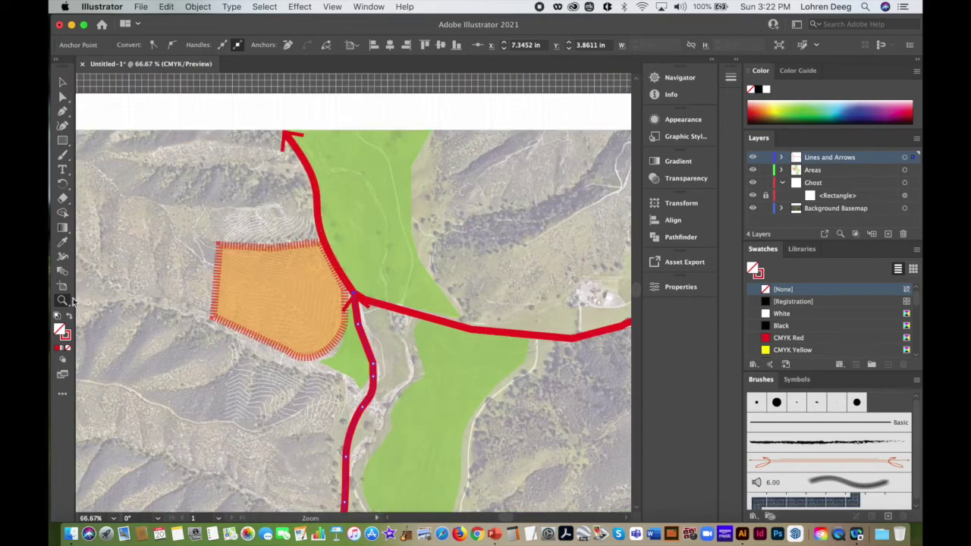
Swap the extended south road path's start and end arrowheads so the arrow points south, away from the junction
{"action": "left_click_drag", "start_coordinate": [63, 301], "coordinate": [99, 316]}
{"action": "left_click_drag", "start_coordinate": [332, 355], "coordinate": [311, 263]}
{"action": "left_click", "coordinate": [63, 82]}
{"action": "left_click", "coordinate": [350, 271]}
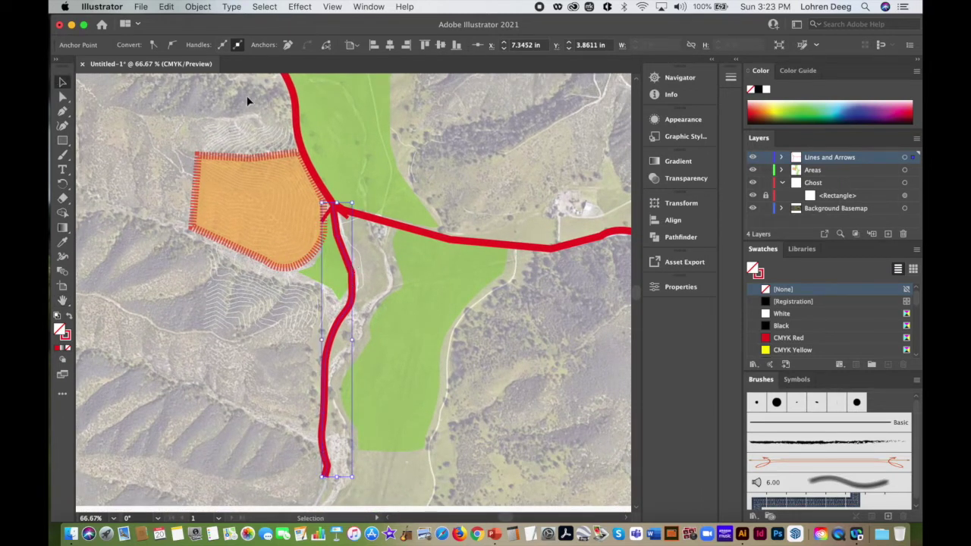
{"action": "left_click", "coordinate": [338, 348]}
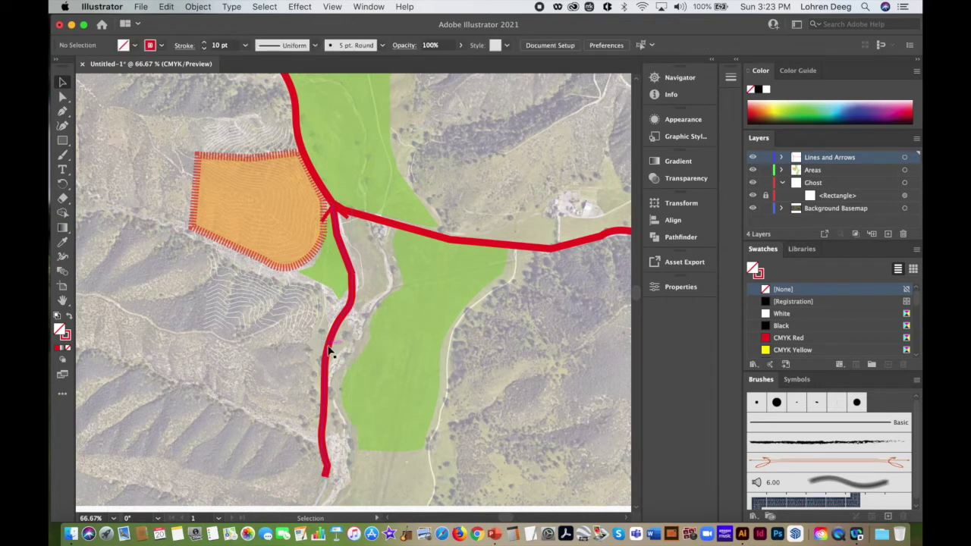
{"action": "left_click", "coordinate": [330, 351]}
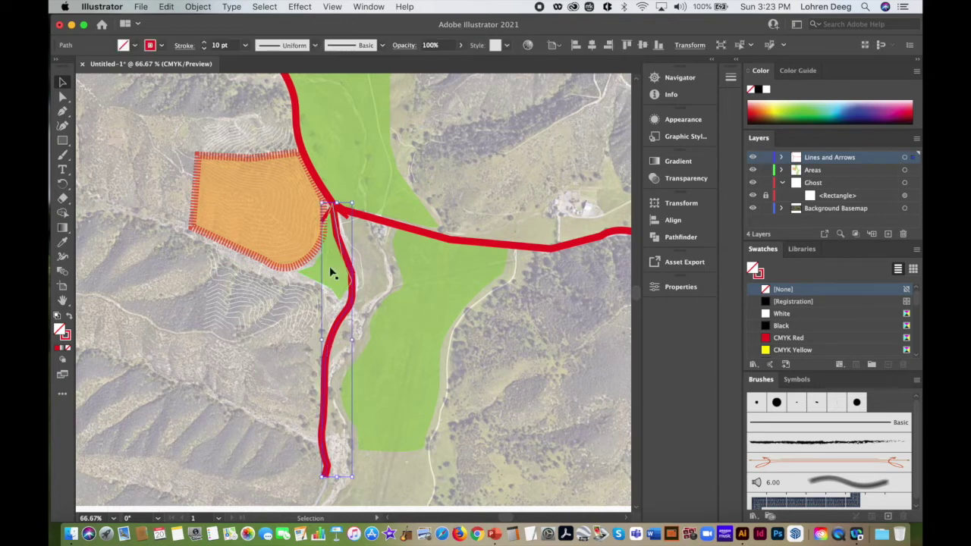
{"action": "left_click", "coordinate": [183, 46]}
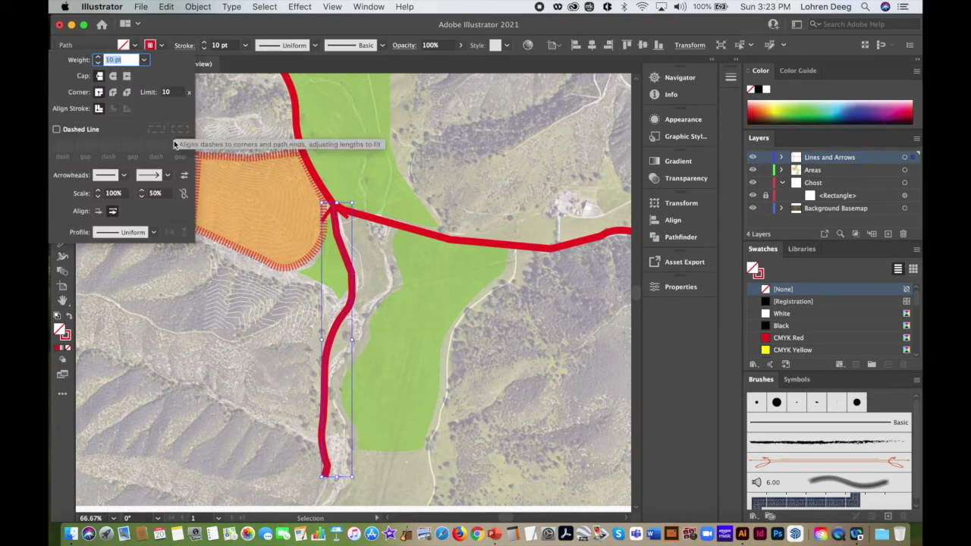
{"action": "left_click", "coordinate": [184, 176]}
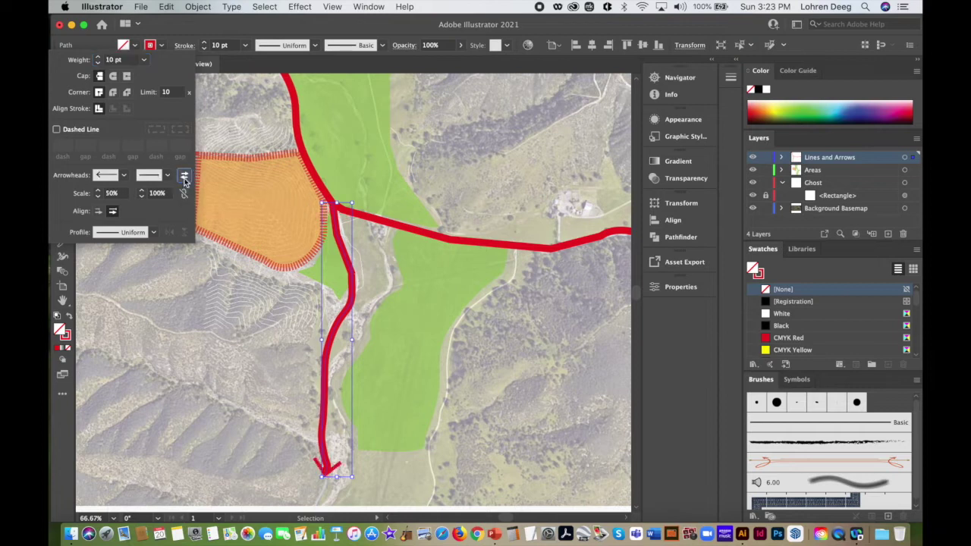
{"action": "left_click", "coordinate": [245, 395]}
{"action": "left_click", "coordinate": [446, 378]}
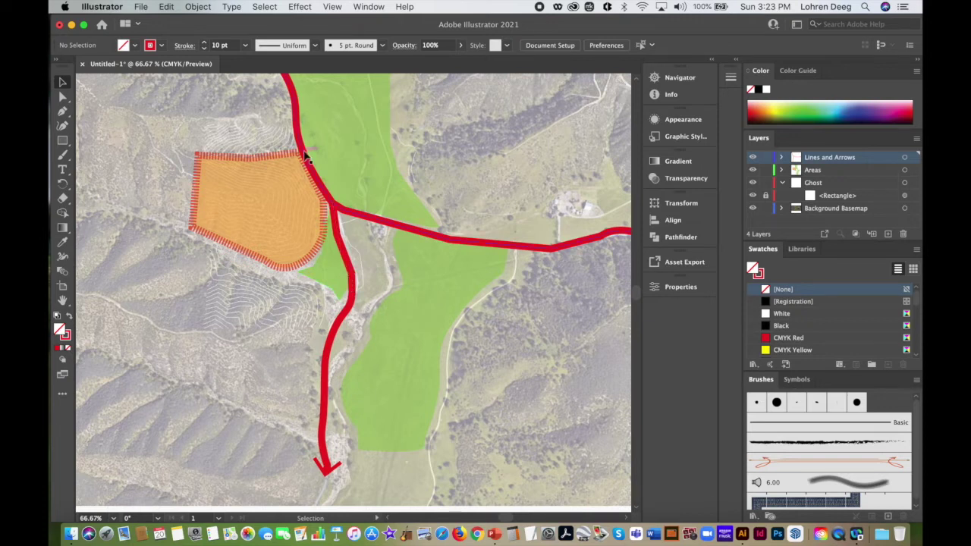
Narrow the orange area slightly from its east side, away from the red road
{"action": "left_click", "coordinate": [262, 157]}
{"action": "left_click_drag", "start_coordinate": [323, 154], "coordinate": [324, 155]}
{"action": "left_click", "coordinate": [495, 157]}
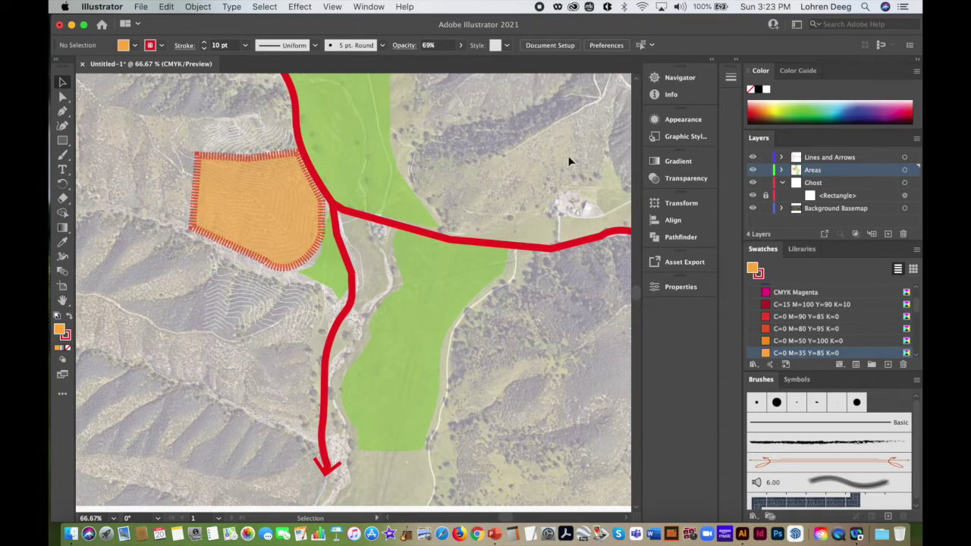
Make the Lines and Arrows layer active and set the default fill to blue, C=70 M=15 Y=0 K=0
{"action": "left_click", "coordinate": [63, 301]}
{"action": "left_click_drag", "start_coordinate": [244, 320], "coordinate": [356, 371]}
{"action": "left_click_drag", "start_coordinate": [313, 283], "coordinate": [308, 248]}
{"action": "left_click_drag", "start_coordinate": [297, 305], "coordinate": [226, 289]}
{"action": "mouse_move", "coordinate": [532, 330]}
{"action": "left_mouse_down"}
{"action": "mouse_move", "coordinate": [405, 321]}
{"action": "mouse_move", "coordinate": [405, 332]}
{"action": "mouse_move", "coordinate": [509, 377]}
{"action": "left_mouse_up"}
{"action": "left_click_drag", "start_coordinate": [372, 326], "coordinate": [470, 315]}
{"action": "mouse_move", "coordinate": [332, 303]}
{"action": "left_mouse_down"}
{"action": "mouse_move", "coordinate": [347, 300]}
{"action": "mouse_move", "coordinate": [352, 320]}
{"action": "mouse_move", "coordinate": [336, 281]}
{"action": "mouse_move", "coordinate": [358, 314]}
{"action": "left_mouse_up"}
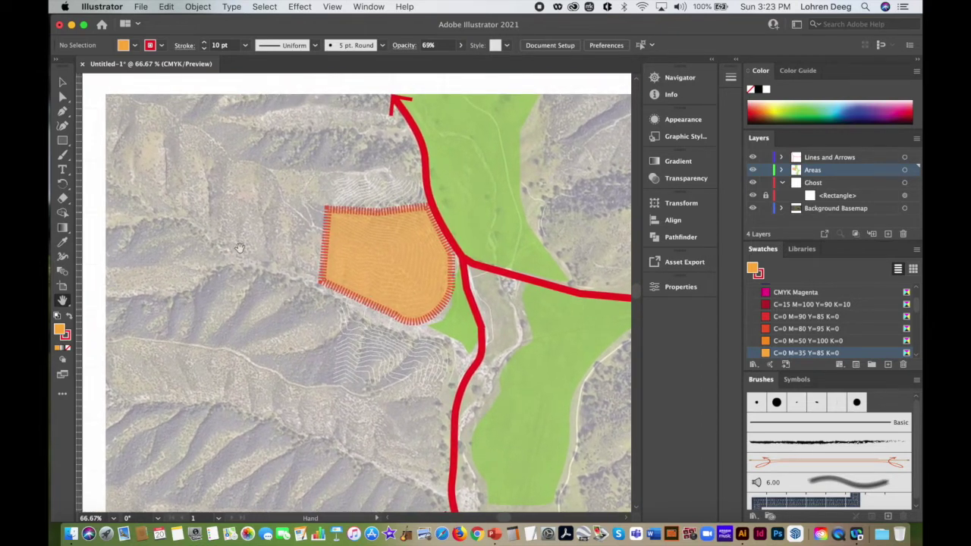
{"action": "left_click", "coordinate": [839, 157]}
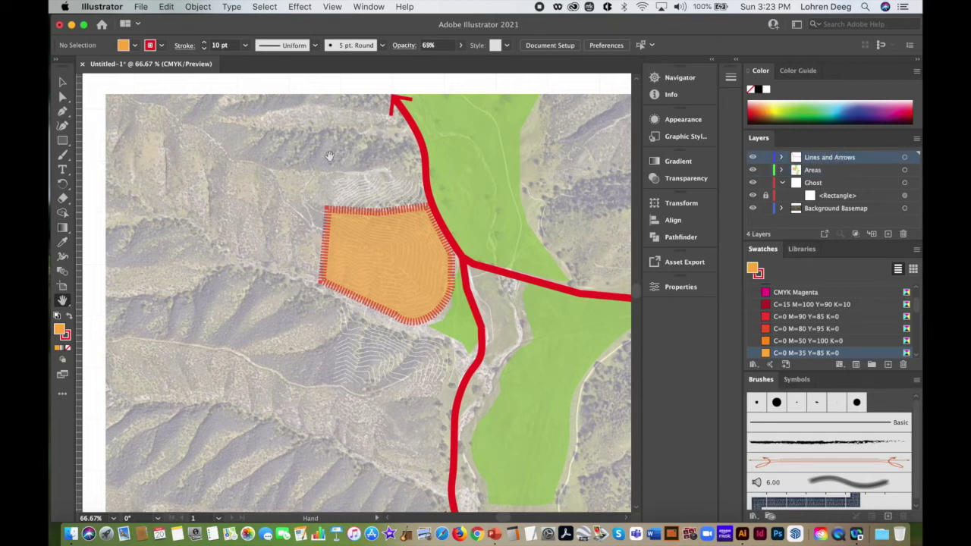
{"action": "left_click", "coordinate": [150, 46]}
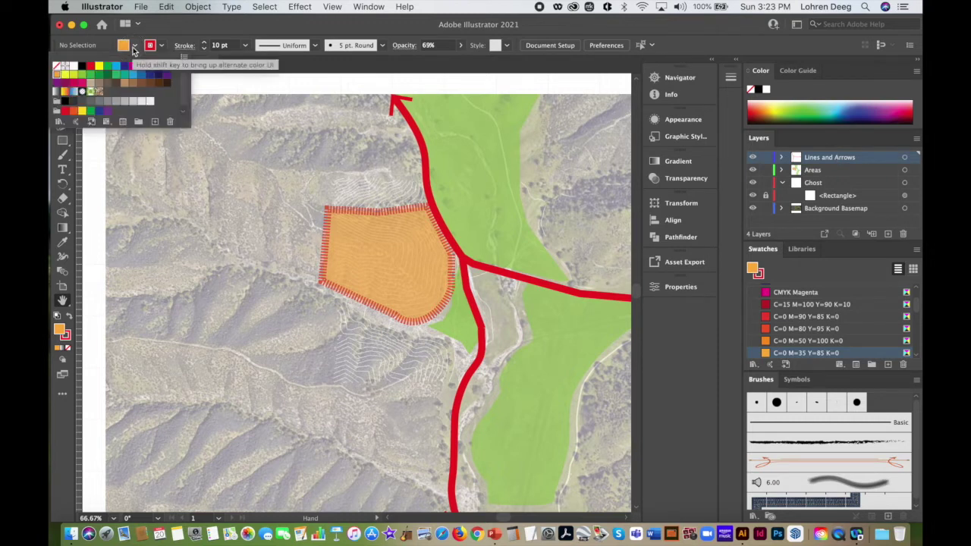
{"action": "left_click", "coordinate": [134, 76]}
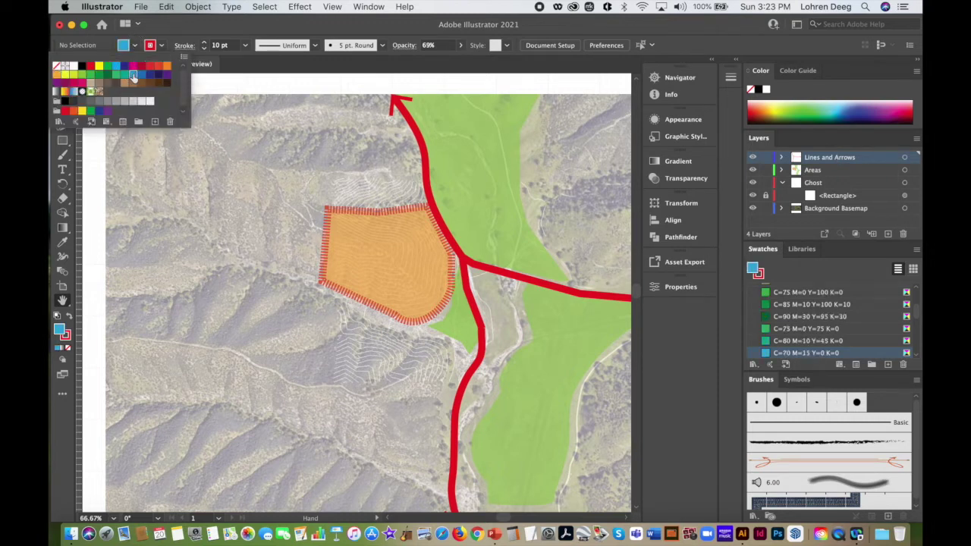
{"action": "left_click", "coordinate": [101, 193]}
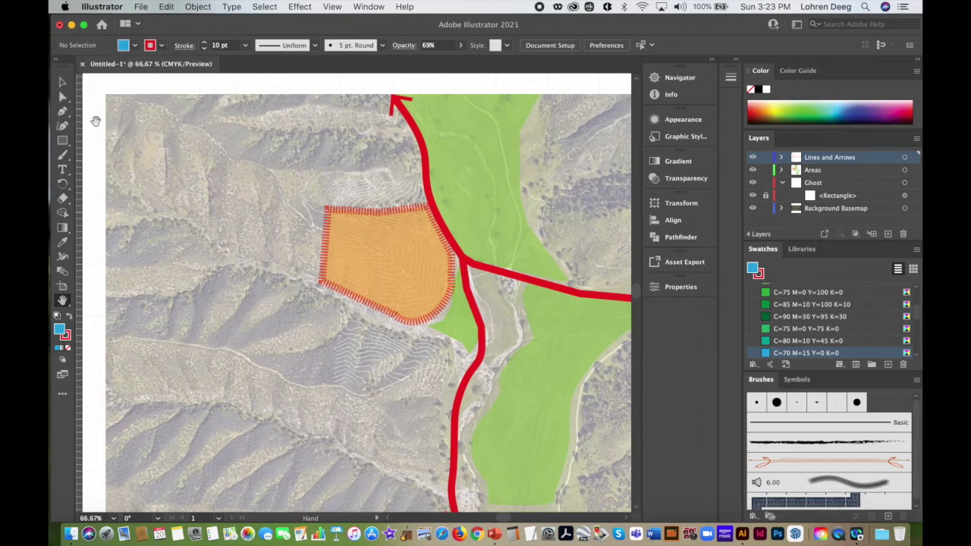
Draw a five-point S-shaped open path with the Curvature tool over the hills in the map's northwest corner
{"action": "left_click", "coordinate": [63, 126]}
{"action": "left_click", "coordinate": [63, 129]}
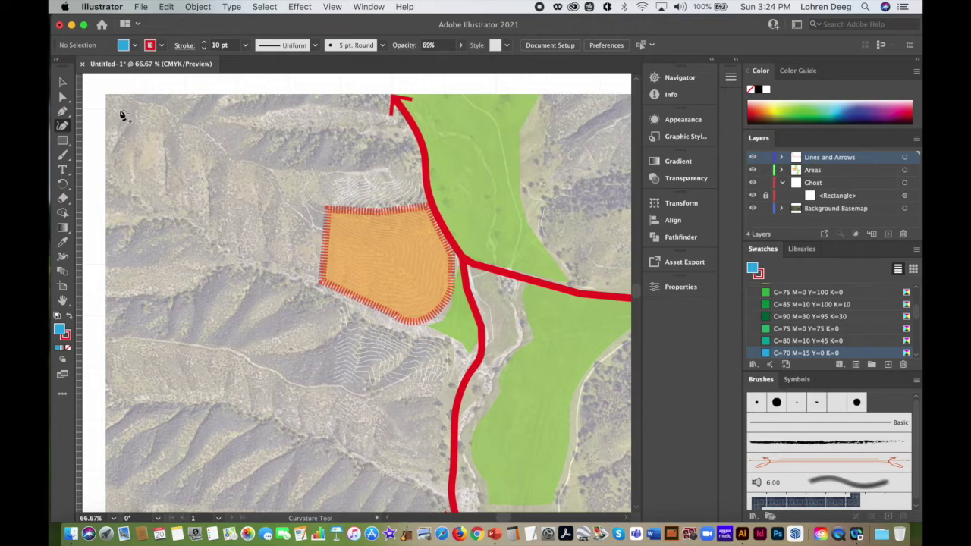
{"action": "left_click", "coordinate": [63, 112]}
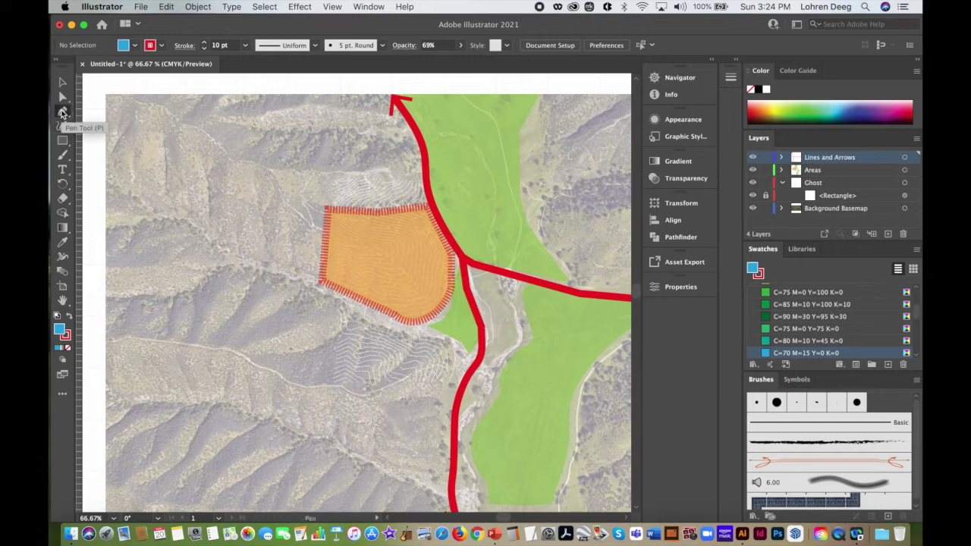
{"action": "left_click", "coordinate": [64, 129]}
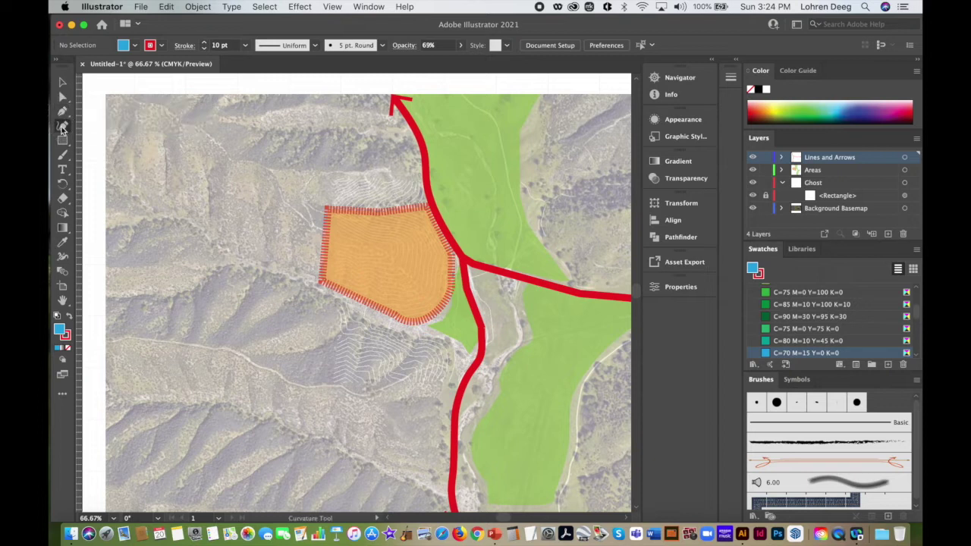
{"action": "left_click", "coordinate": [125, 115]}
{"action": "left_click", "coordinate": [182, 137]}
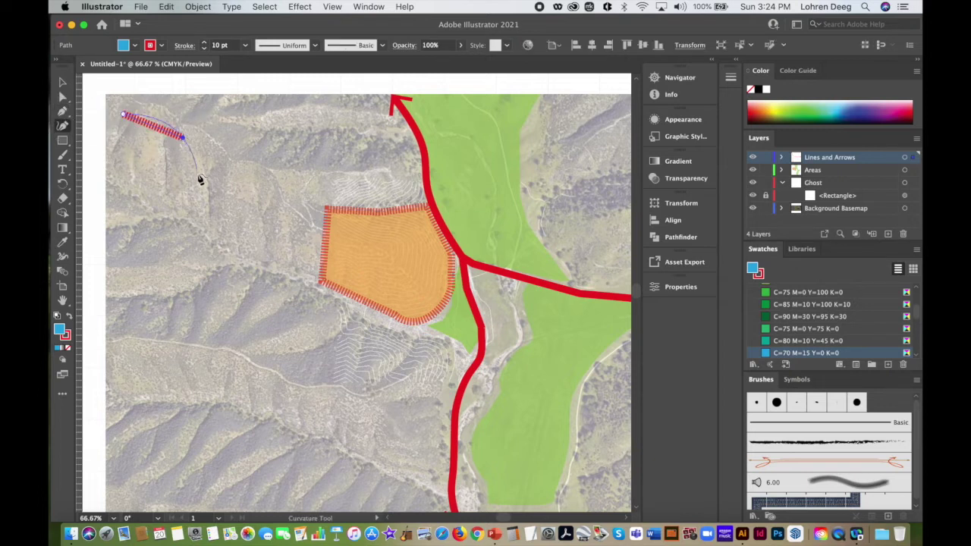
{"action": "left_click", "coordinate": [200, 214]}
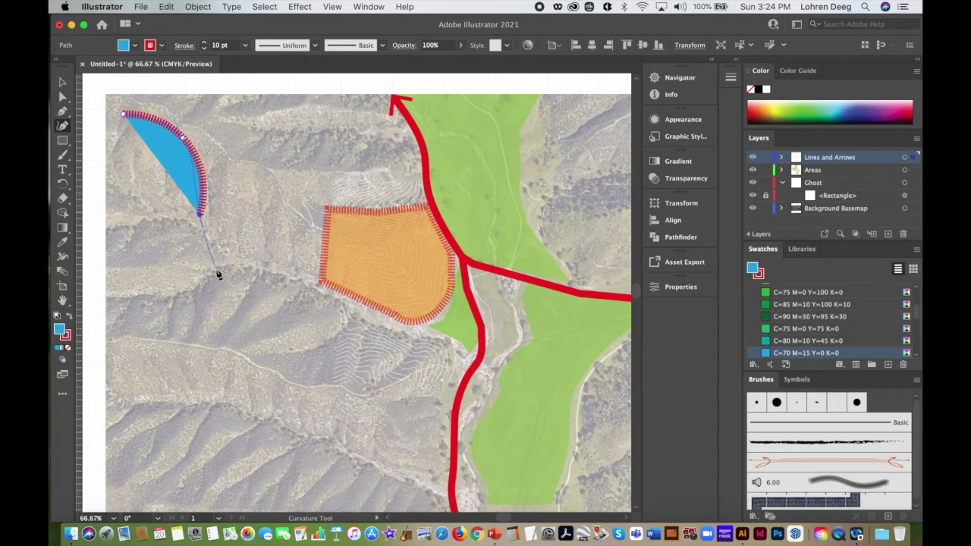
{"action": "left_click", "coordinate": [216, 269]}
{"action": "left_click", "coordinate": [260, 287]}
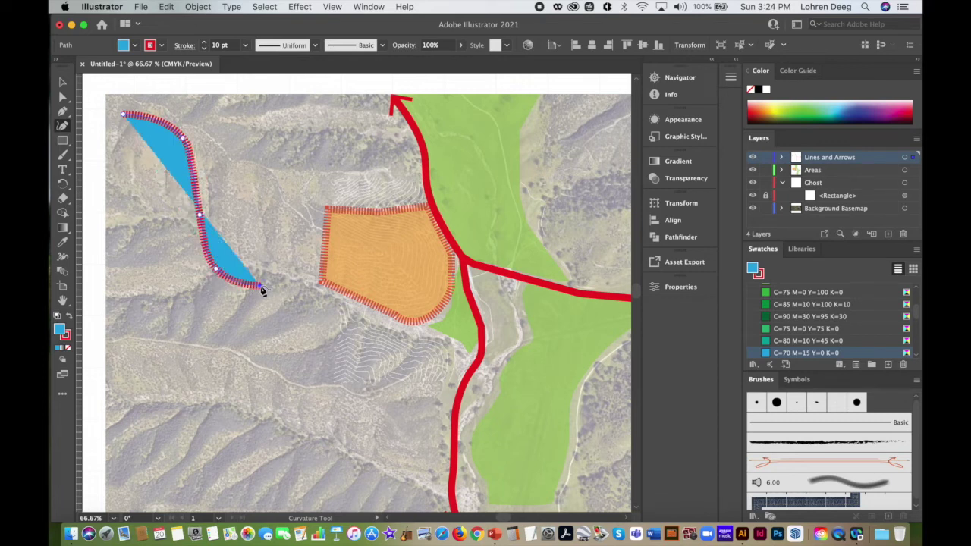
Remove the S-shaped path's fill and set its stroke to blue, C=70 M=15 Y=0 K=0
{"action": "left_click", "coordinate": [61, 80]}
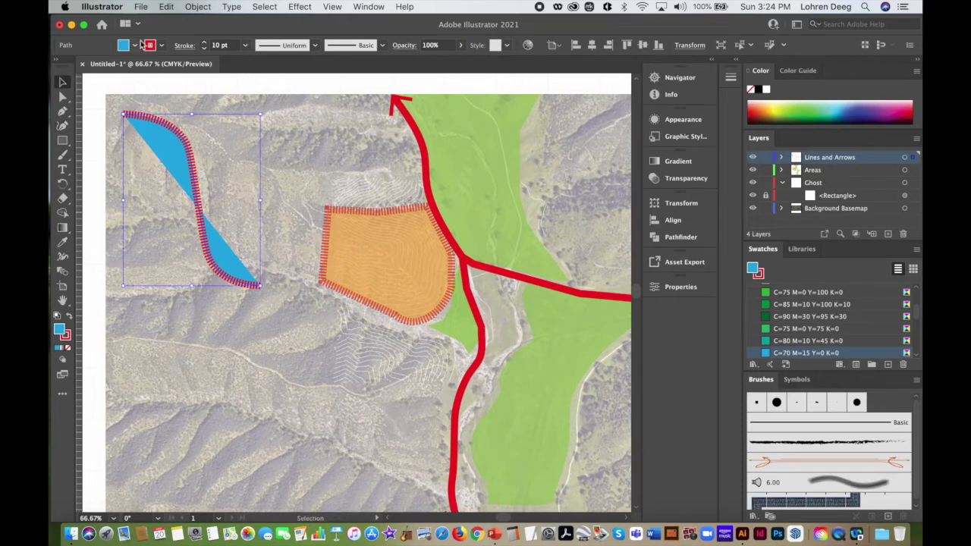
{"action": "left_click", "coordinate": [142, 45]}
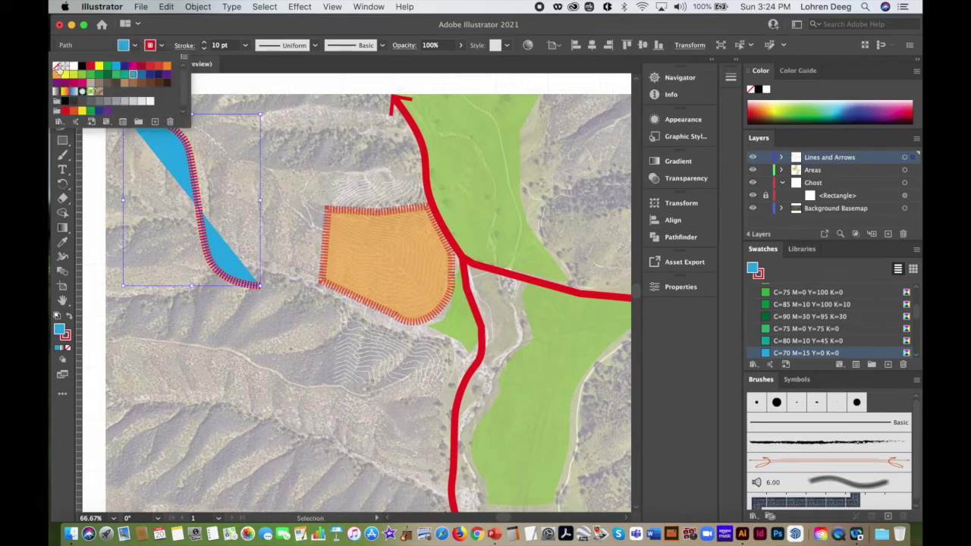
{"action": "left_click", "coordinate": [60, 68]}
{"action": "left_click", "coordinate": [150, 45]}
{"action": "left_click", "coordinate": [150, 45]}
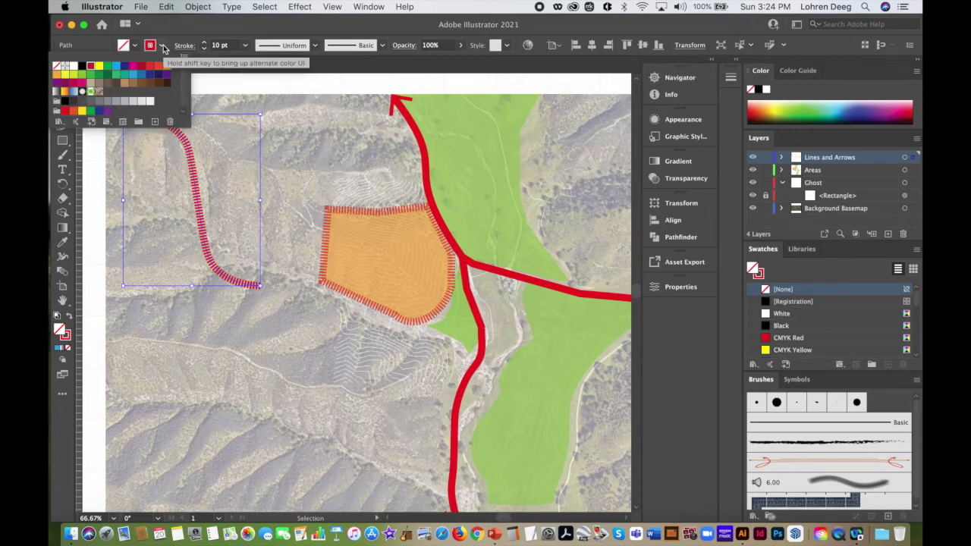
{"action": "left_click", "coordinate": [133, 74]}
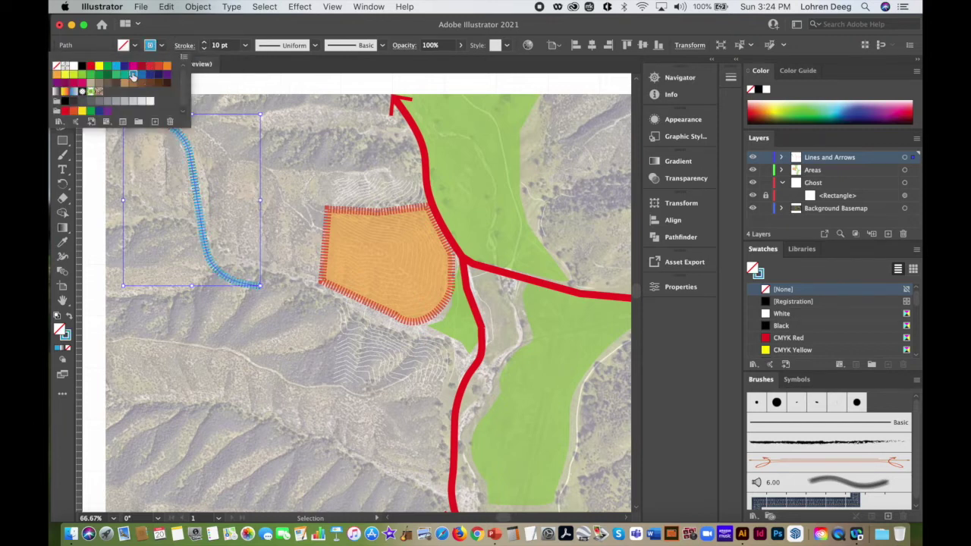
Make the blue S-shaped path a solid line by turning off its dashes, and set the stroke weight to 20 pt
{"action": "left_click", "coordinate": [187, 50]}
{"action": "left_click", "coordinate": [183, 46]}
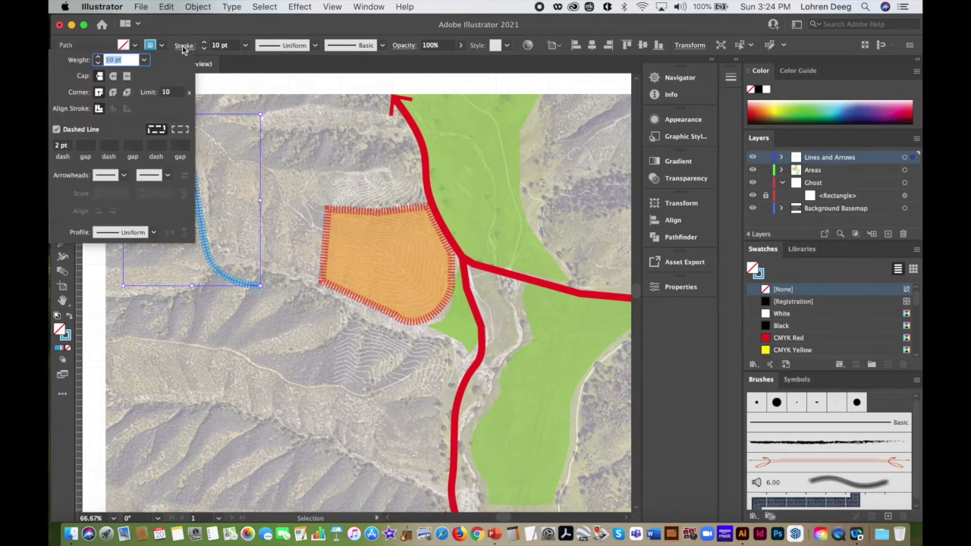
{"action": "left_click", "coordinate": [56, 130]}
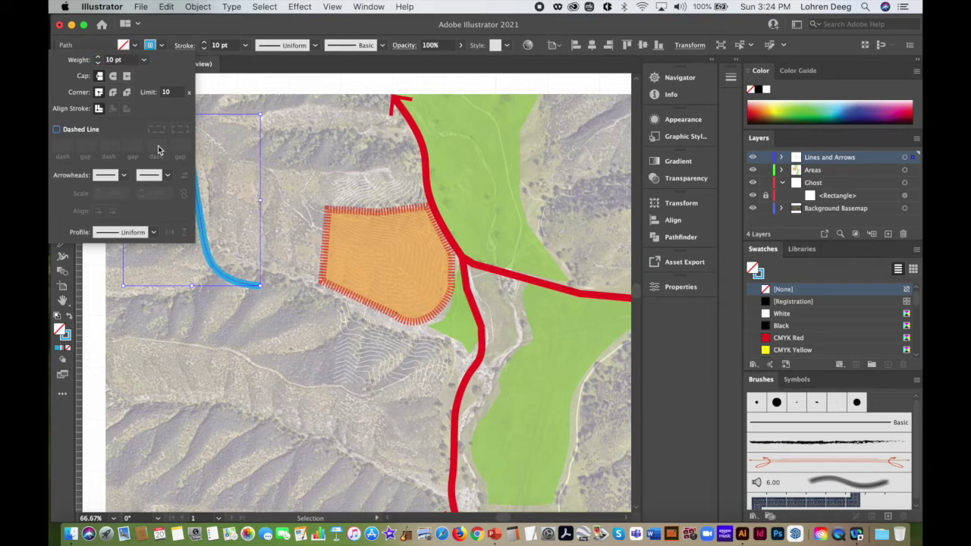
{"action": "left_click", "coordinate": [245, 46]}
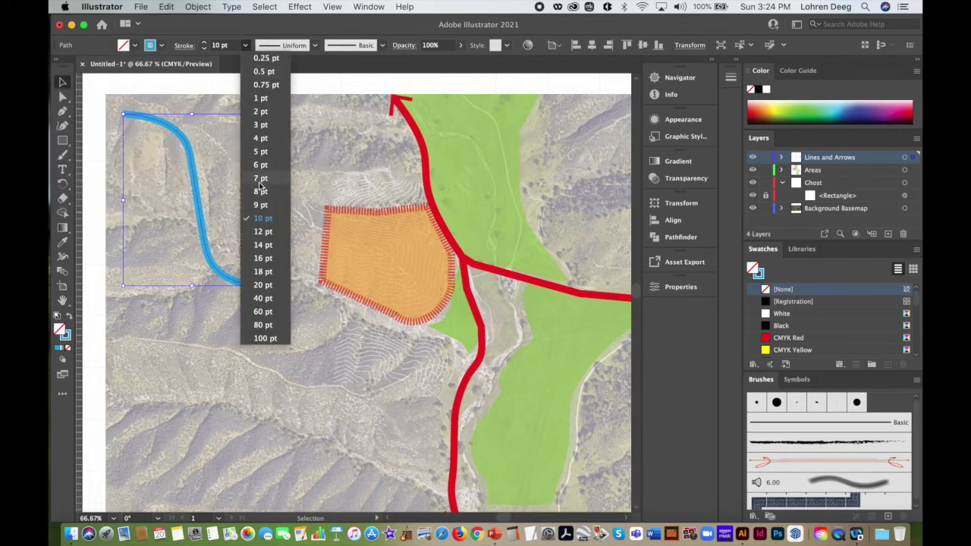
{"action": "left_click", "coordinate": [266, 282]}
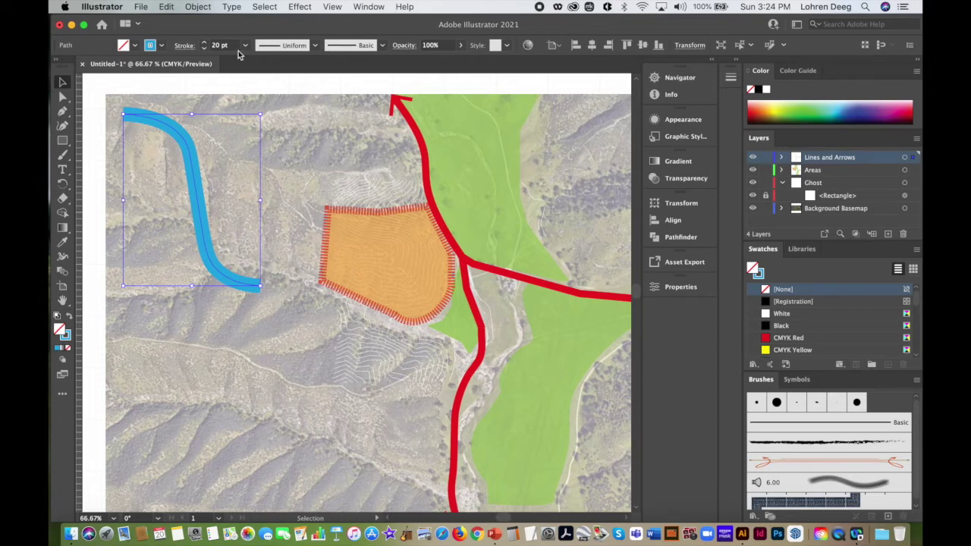
Add an Arrow 11 arrowhead to the end of the blue S-shaped path and scale it down to about half size
{"action": "left_click", "coordinate": [185, 45]}
{"action": "left_click", "coordinate": [168, 179]}
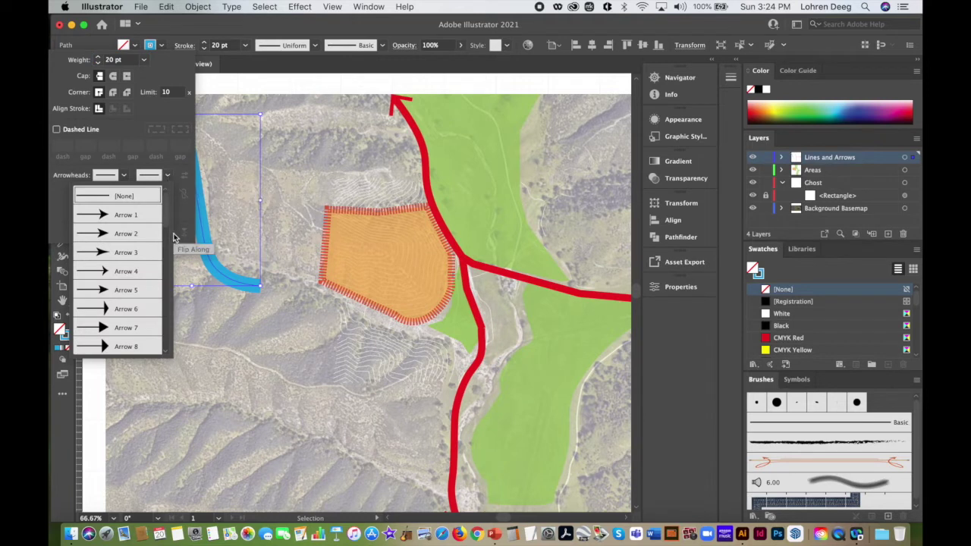
{"action": "left_click_drag", "start_coordinate": [162, 213], "coordinate": [167, 228]}
{"action": "scroll", "coordinate": [167, 228], "scroll_direction": "down", "scroll_amount": 3}
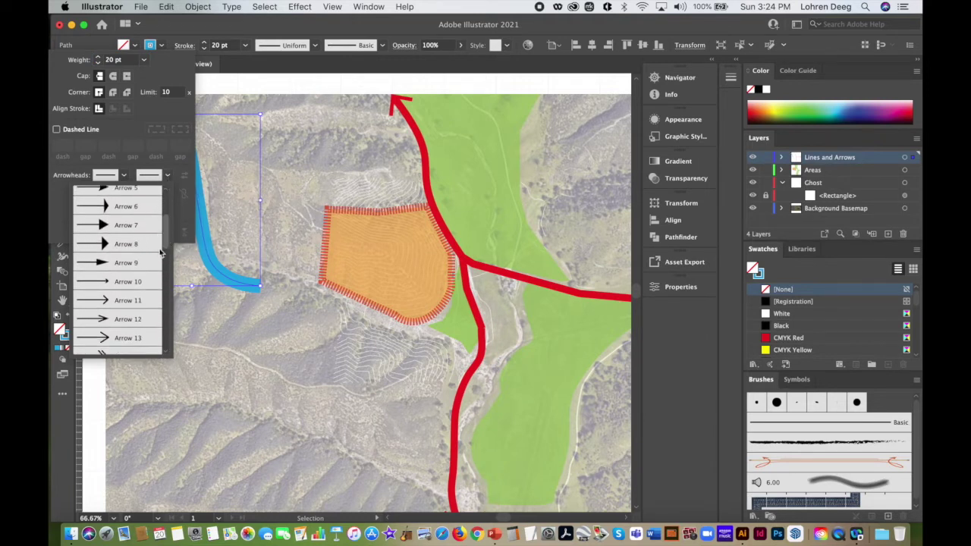
{"action": "left_click", "coordinate": [137, 300]}
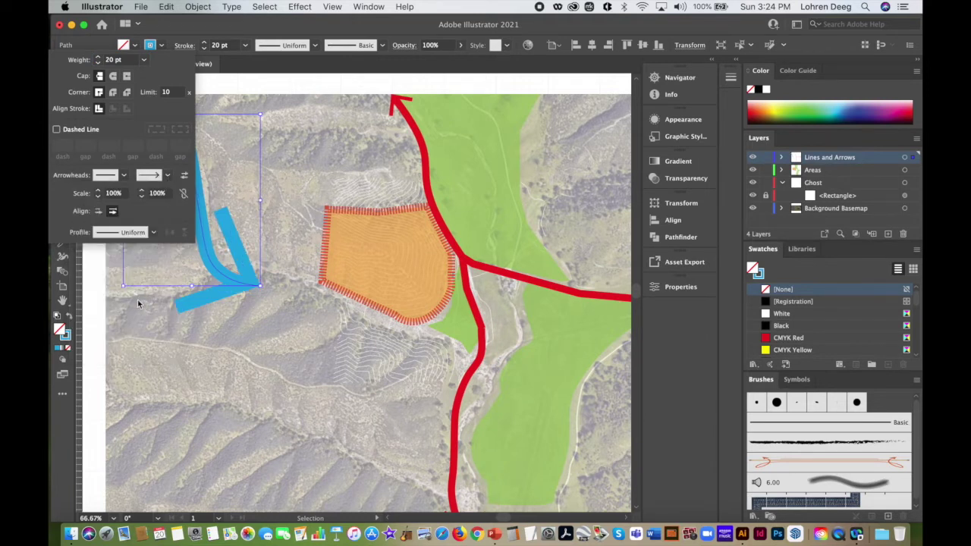
{"action": "left_click", "coordinate": [159, 193]}
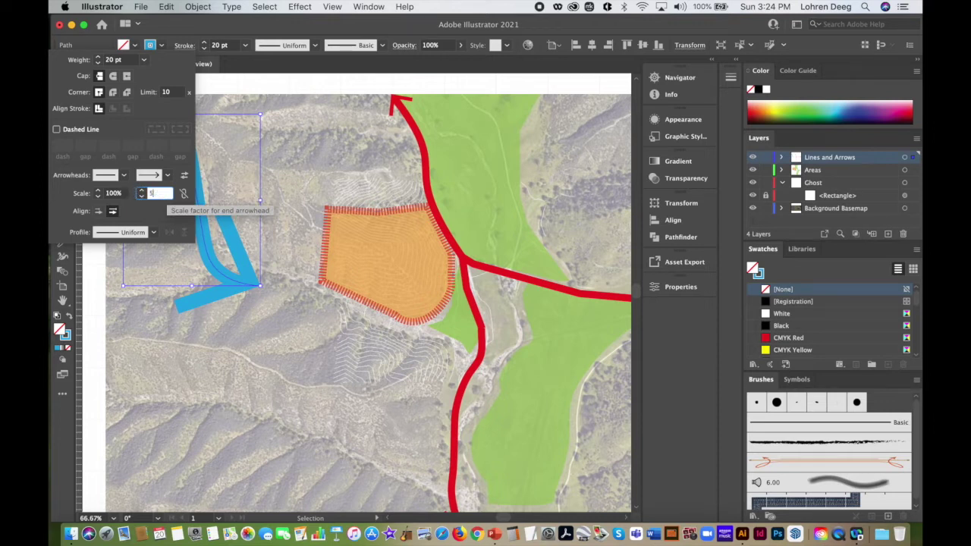
{"action": "key", "text": "Return"}
Move the blue S-shaped arrow slightly up so its tail starts at the map's north edge
{"action": "left_click", "coordinate": [103, 151]}
{"action": "left_click", "coordinate": [179, 134]}
{"action": "left_click_drag", "start_coordinate": [192, 157], "coordinate": [201, 125]}
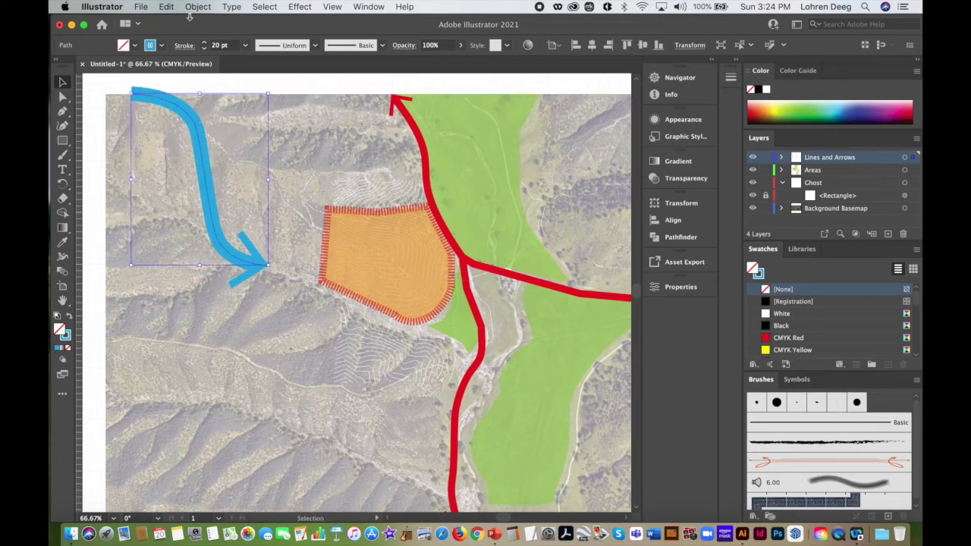
Duplicate the blue arrow in place twice, offsetting each copy farther southwest to form three staggered parallel arrows
{"action": "left_click", "coordinate": [166, 7]}
{"action": "left_click", "coordinate": [173, 60]}
{"action": "left_click", "coordinate": [166, 6]}
{"action": "left_click", "coordinate": [201, 111]}
{"action": "left_click_drag", "start_coordinate": [205, 175], "coordinate": [179, 216]}
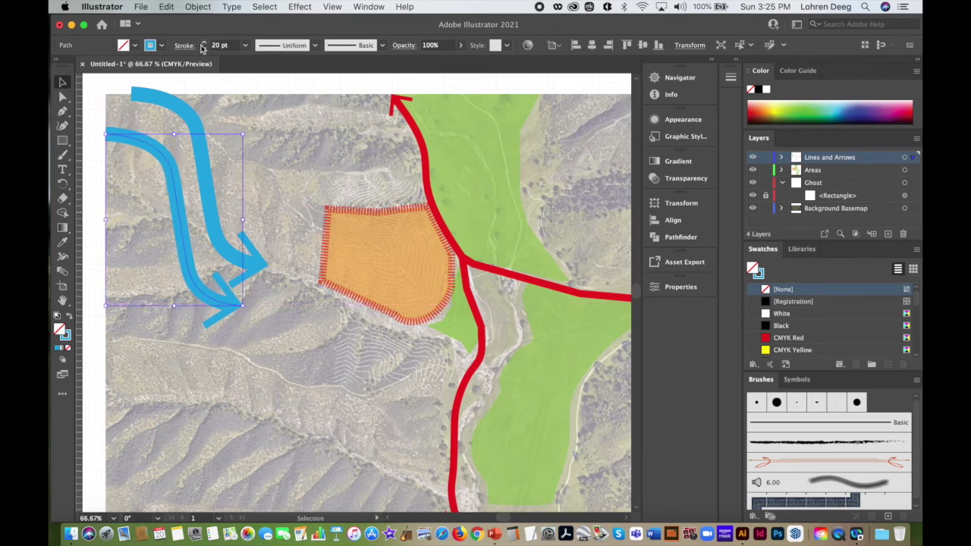
{"action": "left_click", "coordinate": [166, 6]}
{"action": "left_click", "coordinate": [220, 102]}
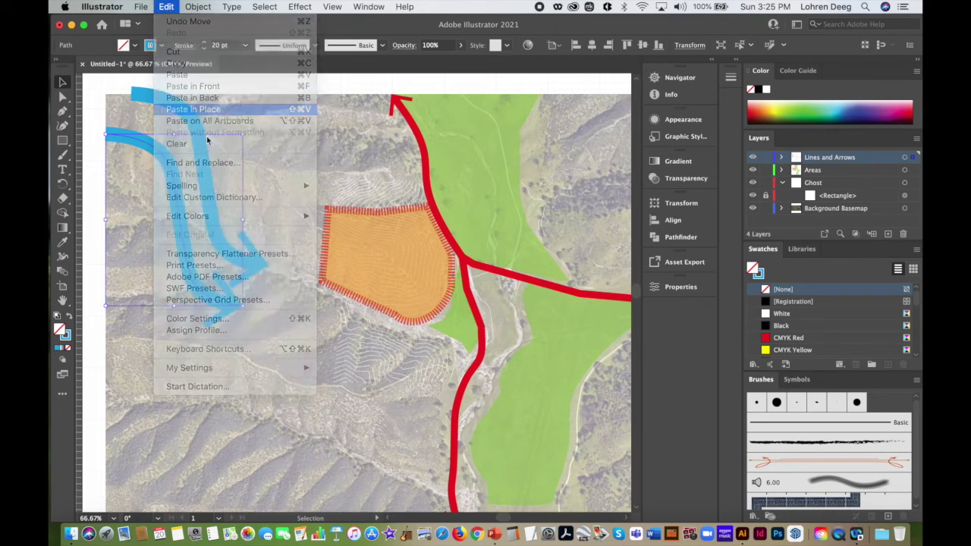
{"action": "left_click_drag", "start_coordinate": [200, 154], "coordinate": [161, 255]}
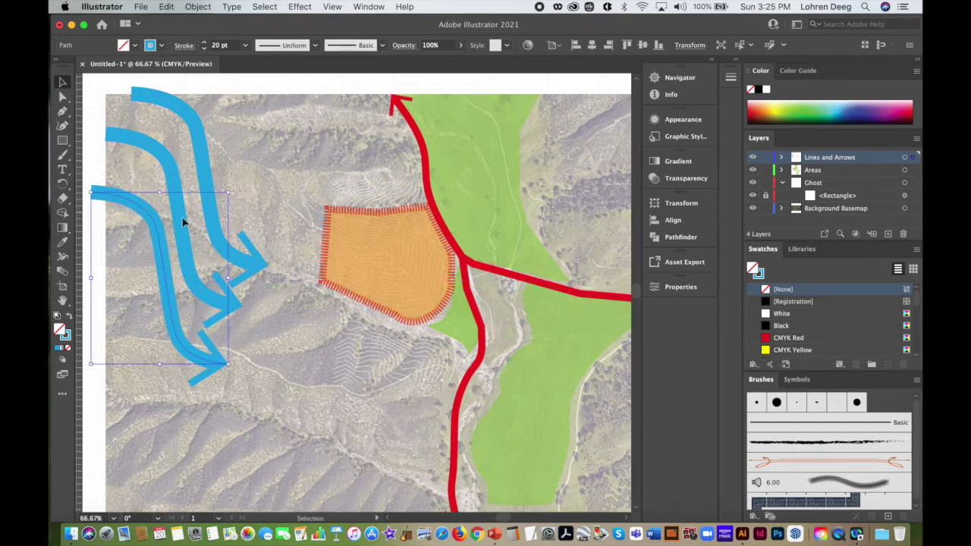
Select all three blue S-shaped arrows and group them
{"action": "left_click", "coordinate": [167, 158], "text": "shift"}
{"action": "left_click", "coordinate": [185, 112], "text": "shift"}
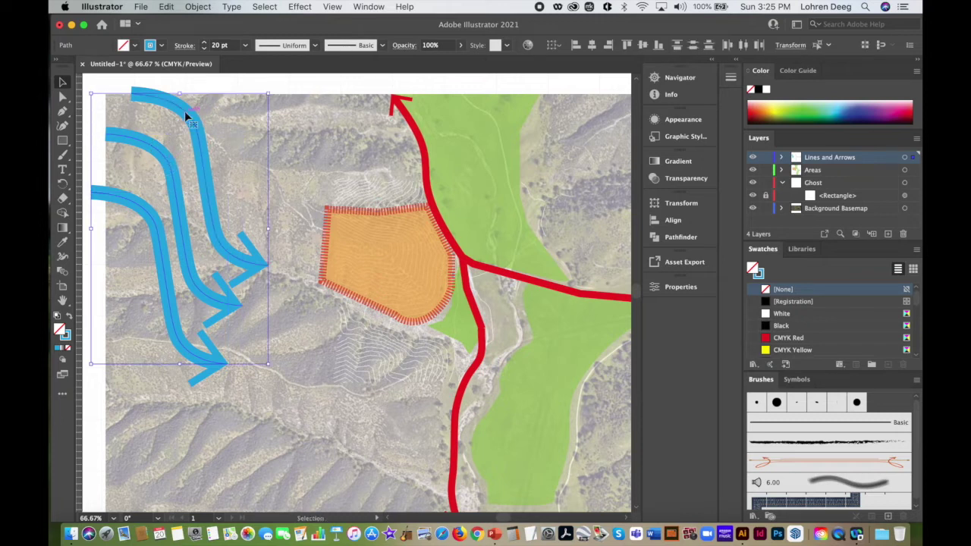
{"action": "left_click", "coordinate": [145, 220]}
{"action": "left_click", "coordinate": [149, 217]}
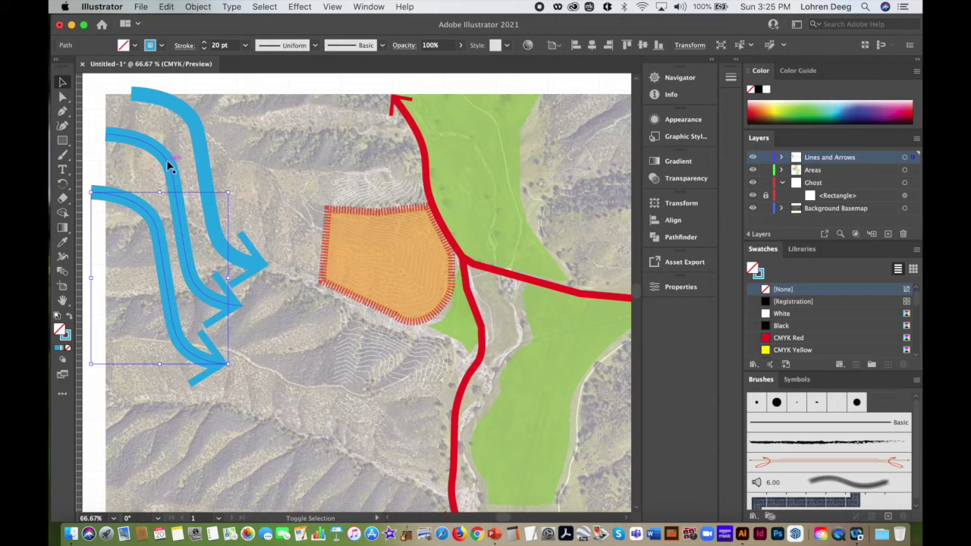
{"action": "left_click", "coordinate": [168, 165], "text": "shift"}
{"action": "left_click", "coordinate": [191, 122], "text": "shift"}
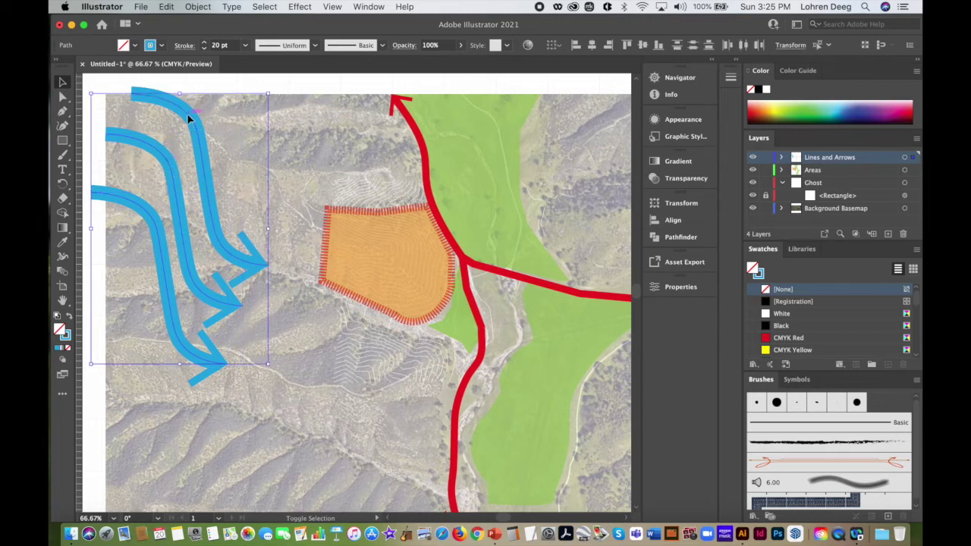
{"action": "left_click", "coordinate": [199, 7]}
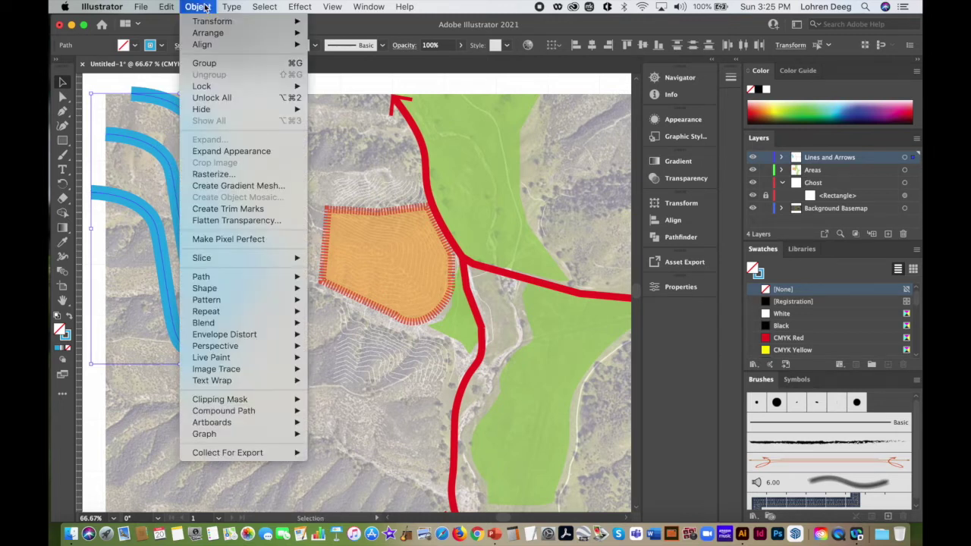
{"action": "left_click", "coordinate": [220, 62]}
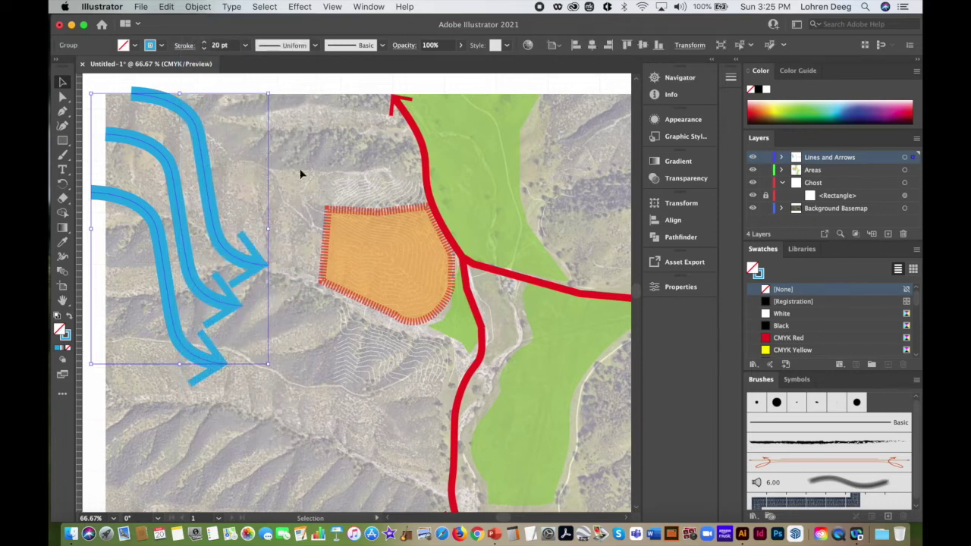
Rotate the blue arrow group a few degrees counterclockwise and reposition it in the map's northwest corner
{"action": "left_click", "coordinate": [252, 154]}
{"action": "left_click", "coordinate": [195, 132]}
{"action": "left_click_drag", "start_coordinate": [271, 90], "coordinate": [253, 128]}
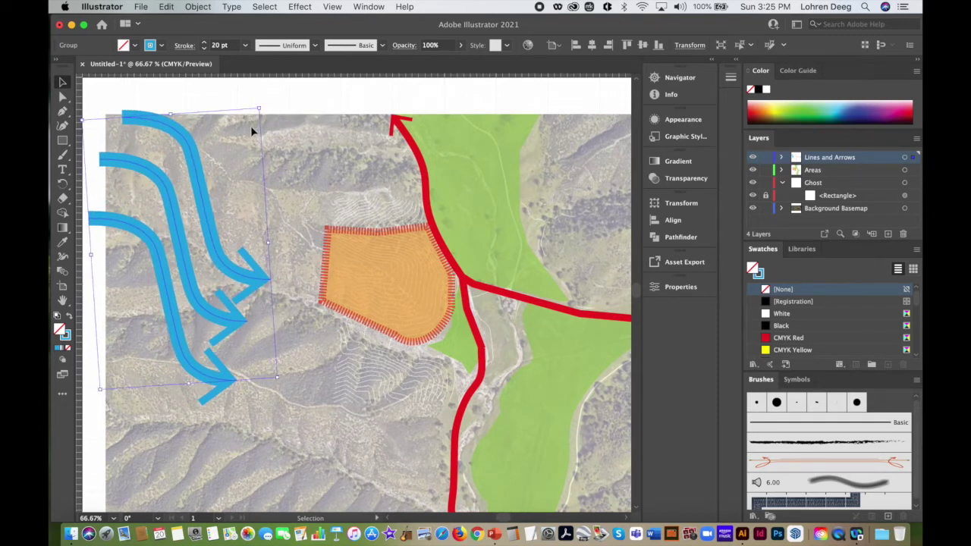
{"action": "left_click_drag", "start_coordinate": [213, 226], "coordinate": [224, 212]}
Scale the blue arrow group down and place it in the northwest corner, with its arrowheads northwest of the orange area
{"action": "left_click_drag", "start_coordinate": [270, 94], "coordinate": [299, 171]}
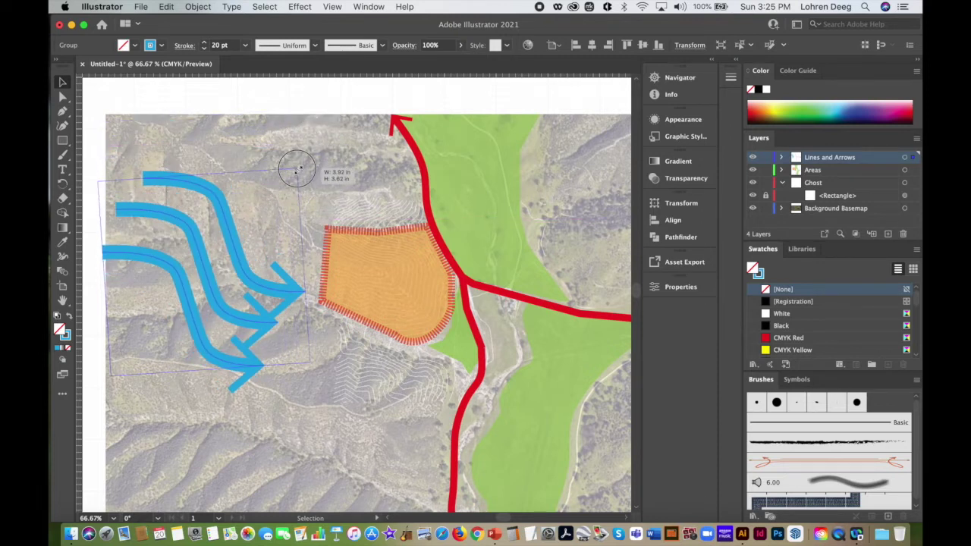
{"action": "left_click_drag", "start_coordinate": [225, 227], "coordinate": [224, 158]}
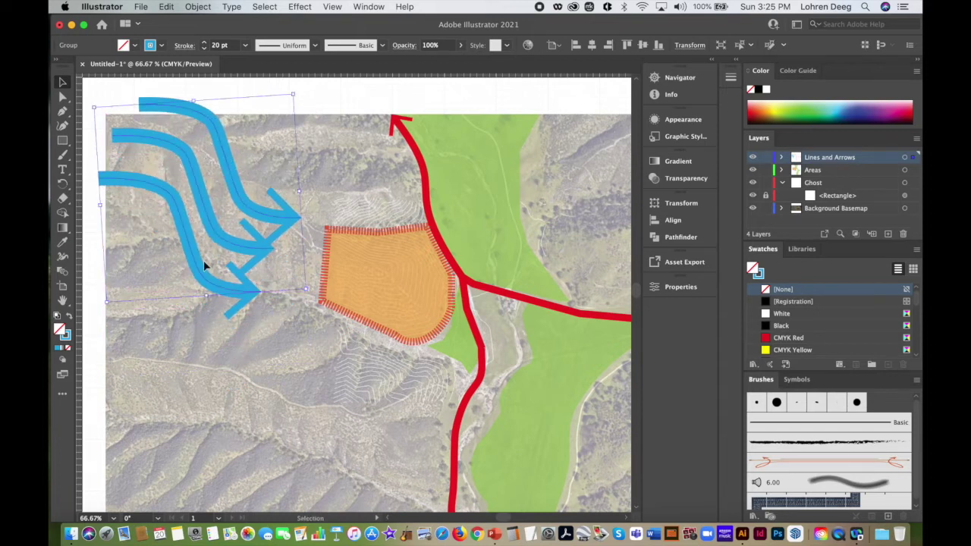
{"action": "left_click_drag", "start_coordinate": [303, 288], "coordinate": [271, 253]}
{"action": "left_click_drag", "start_coordinate": [203, 144], "coordinate": [227, 150]}
Set the blue arrow group's stroke weight to 14 pt and deselect it
{"action": "left_click", "coordinate": [245, 47]}
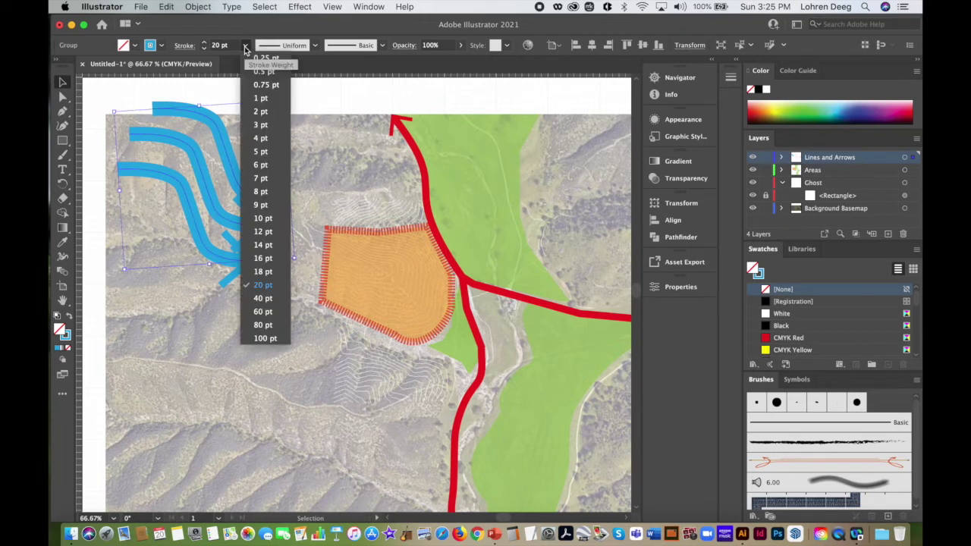
{"action": "left_click", "coordinate": [265, 258]}
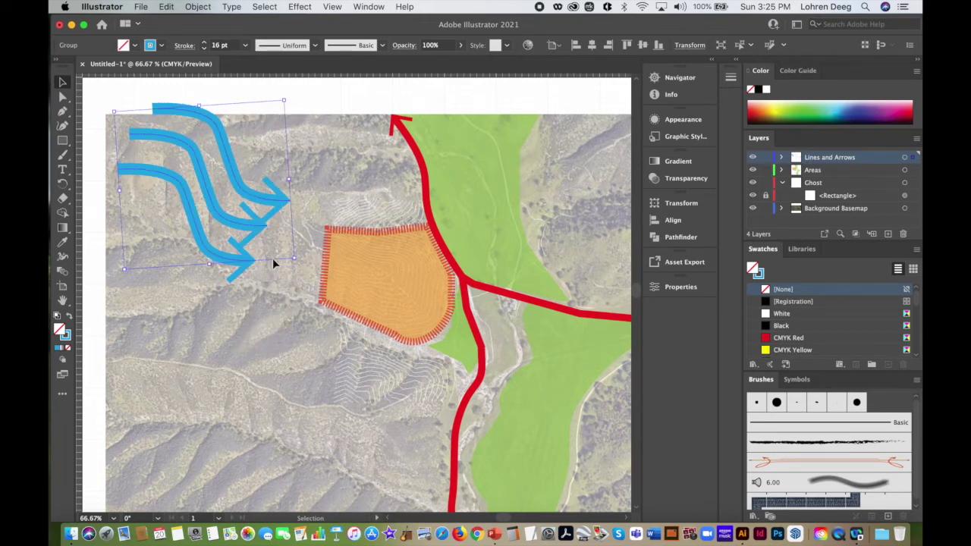
{"action": "left_click", "coordinate": [245, 47]}
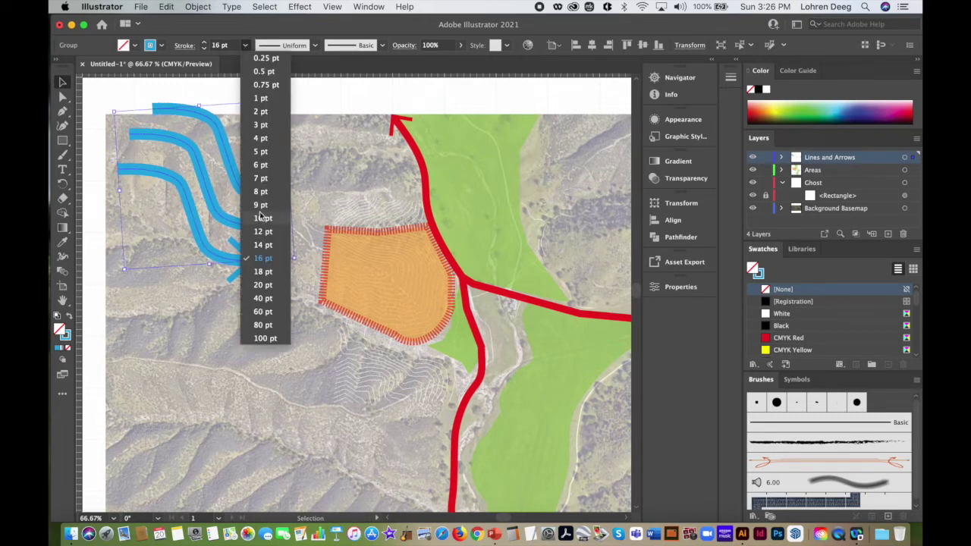
{"action": "left_click", "coordinate": [274, 250]}
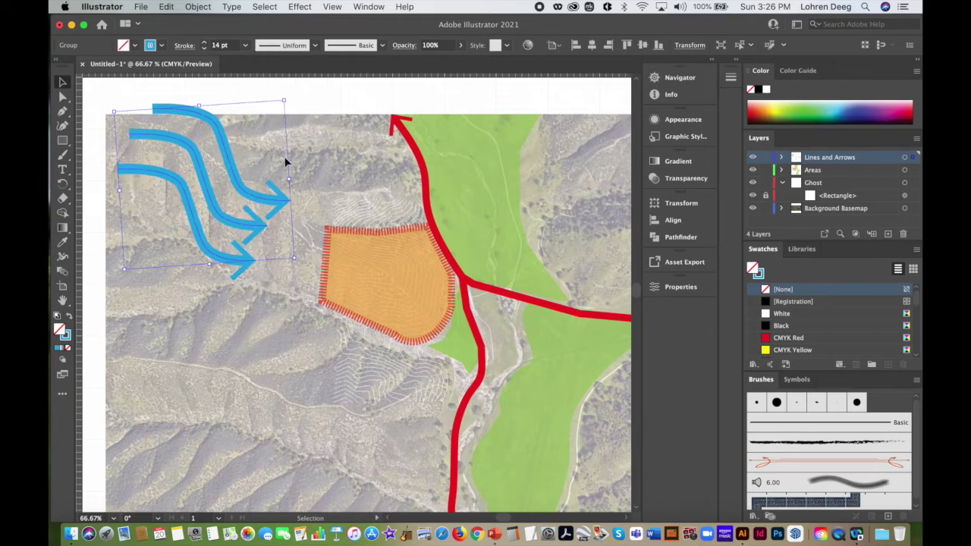
{"action": "left_click", "coordinate": [198, 330]}
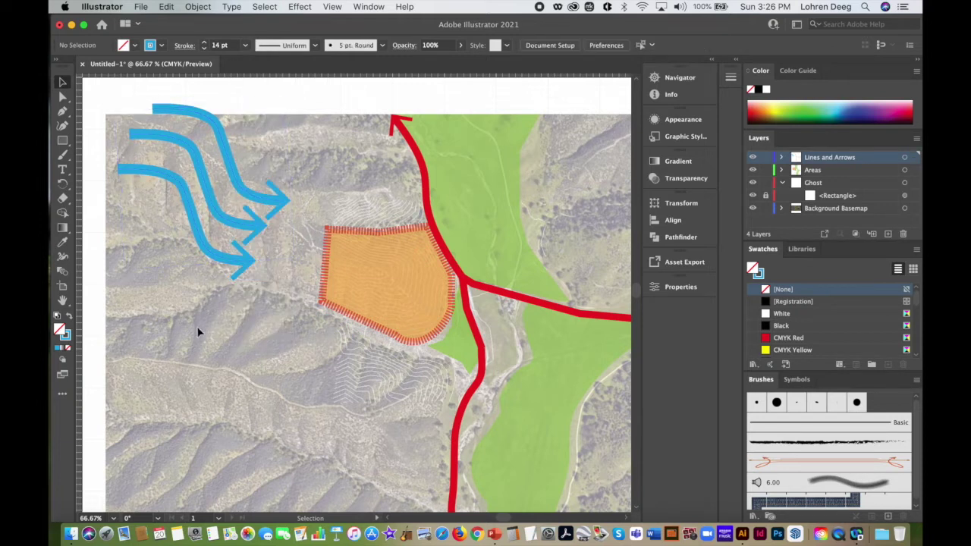
Copy the blue arrow group, paste it, and move the duplicate over the hills southwest of the orange area
{"action": "left_click", "coordinate": [222, 144]}
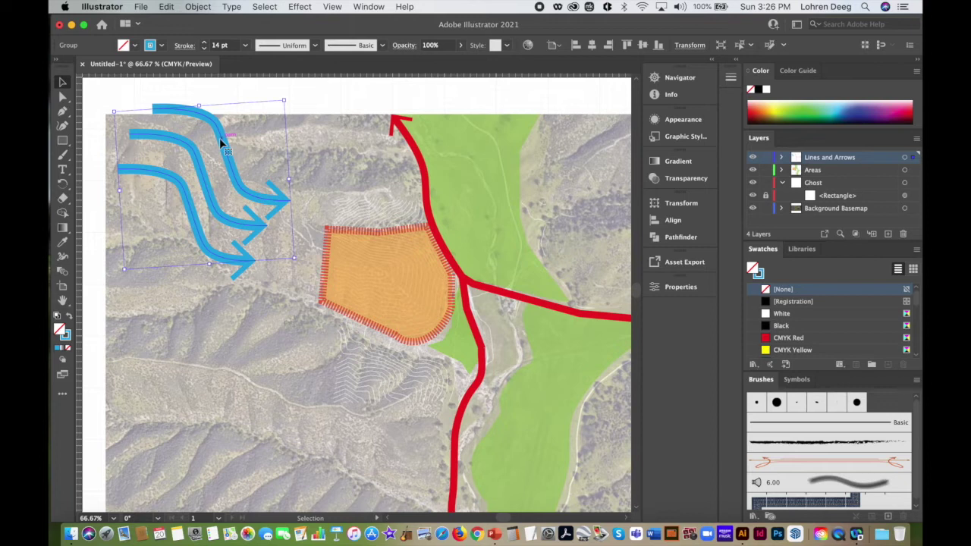
{"action": "left_click", "coordinate": [166, 6]}
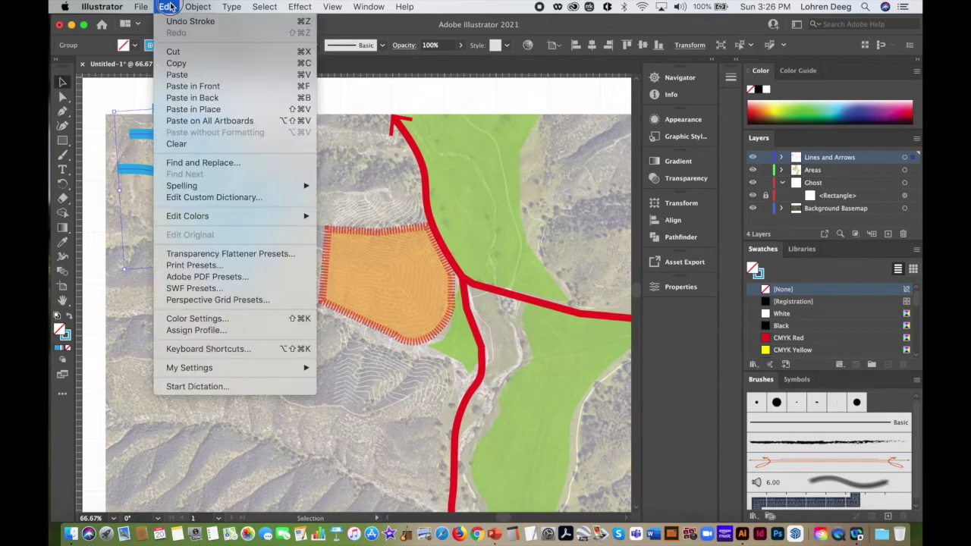
{"action": "left_click", "coordinate": [176, 63]}
{"action": "left_click", "coordinate": [166, 7]}
{"action": "left_click", "coordinate": [188, 75]}
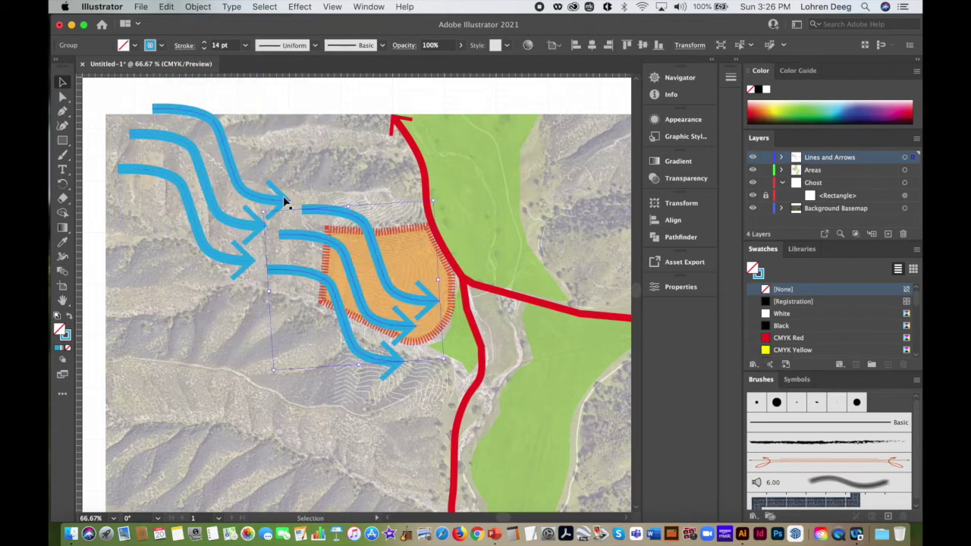
{"action": "left_click_drag", "start_coordinate": [322, 212], "coordinate": [231, 334]}
Rotate the copied arrow group counterclockwise to point northeast and stretch it across the map's southwest corner
{"action": "left_click", "coordinate": [63, 301]}
{"action": "left_click_drag", "start_coordinate": [386, 407], "coordinate": [410, 256]}
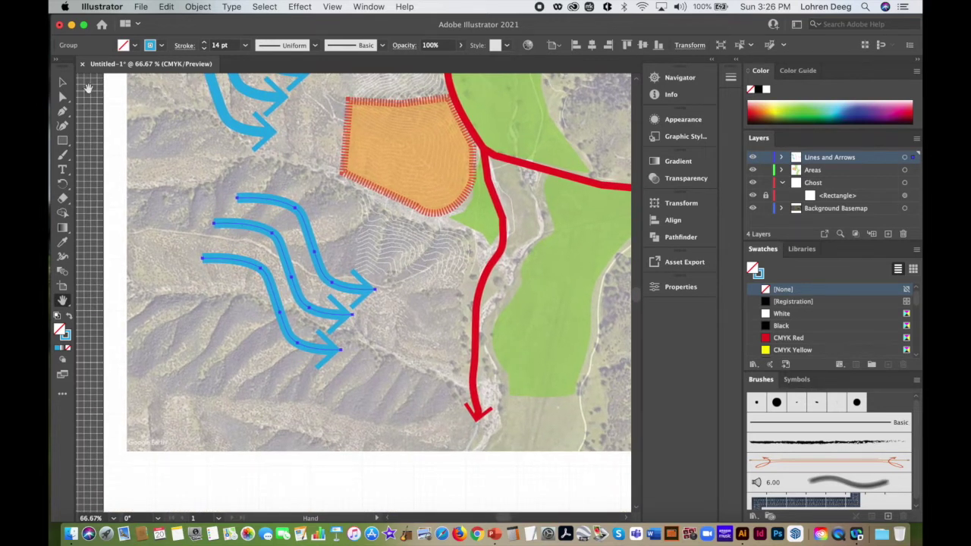
{"action": "left_click", "coordinate": [63, 81]}
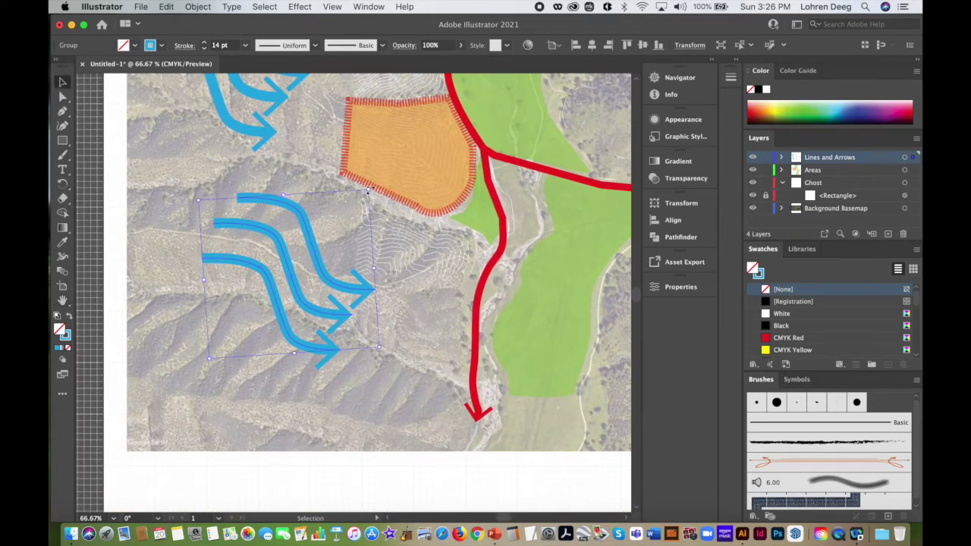
{"action": "left_click_drag", "start_coordinate": [368, 190], "coordinate": [260, 205]}
{"action": "left_click_drag", "start_coordinate": [293, 252], "coordinate": [294, 360]}
{"action": "left_click_drag", "start_coordinate": [186, 429], "coordinate": [146, 403]}
{"action": "left_click_drag", "start_coordinate": [190, 374], "coordinate": [146, 402]}
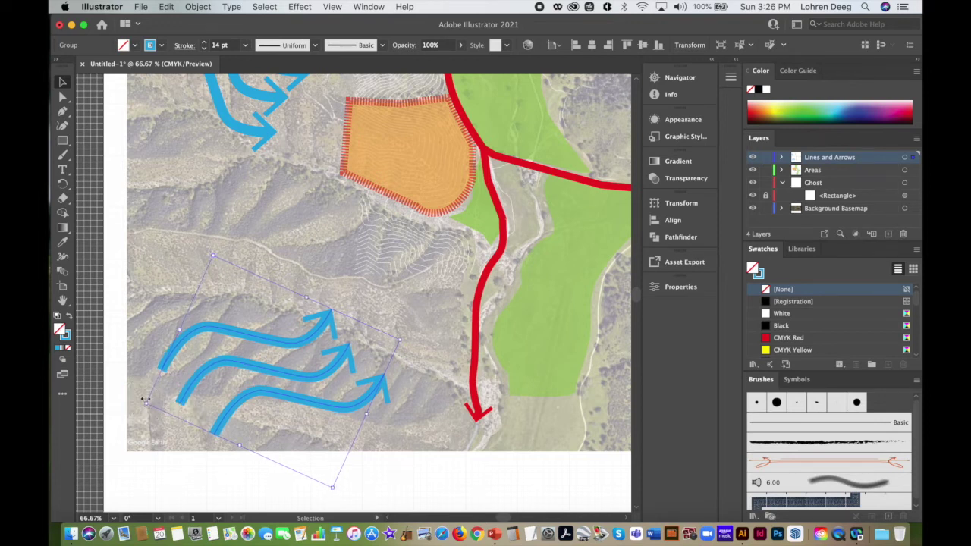
Lighten the southwest arrow group's stroke by lowering the cyan value of the C=70 M=15 Y=0 K=0 swatch
{"action": "left_click", "coordinate": [161, 46]}
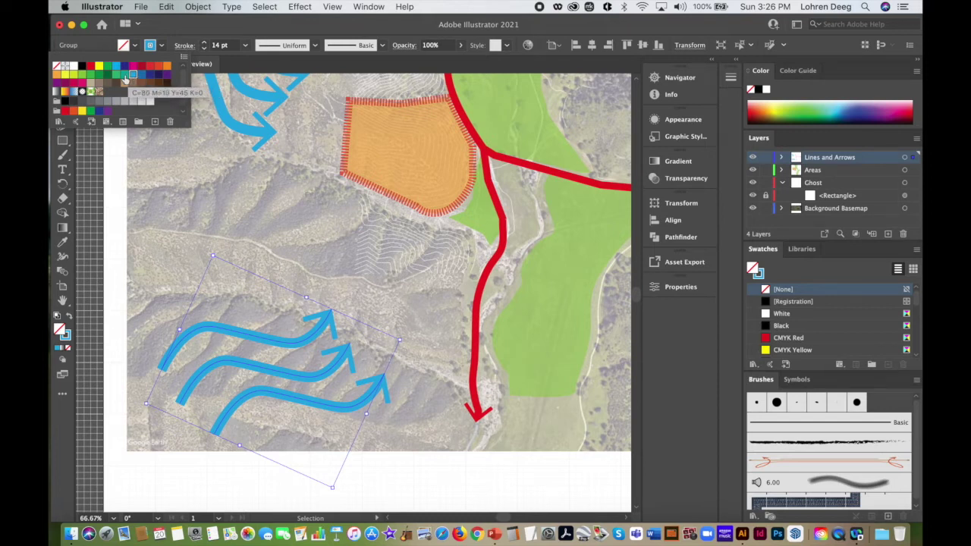
{"action": "left_click", "coordinate": [125, 75]}
{"action": "left_click", "coordinate": [133, 76]}
{"action": "double_click", "coordinate": [133, 76]}
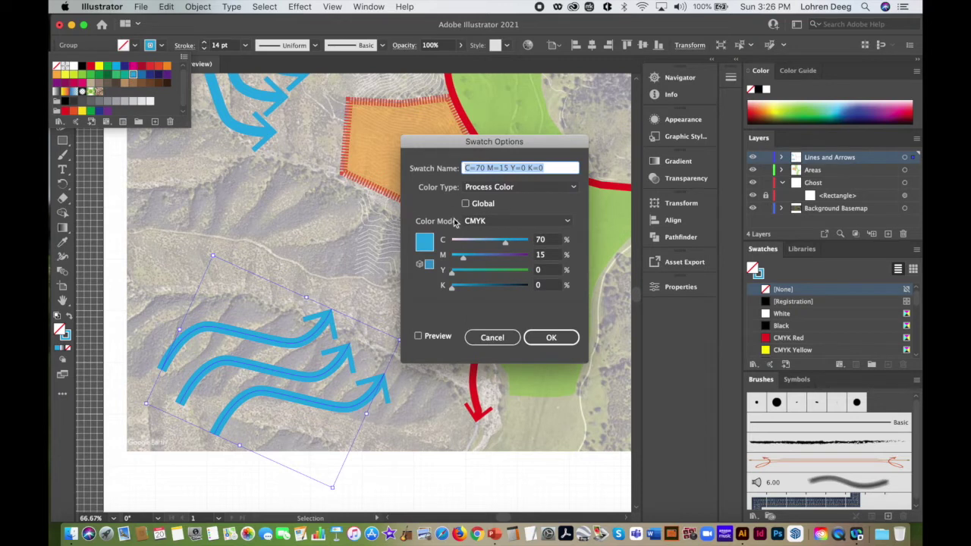
{"action": "mouse_move", "coordinate": [503, 243]}
{"action": "left_mouse_down"}
{"action": "mouse_move", "coordinate": [480, 246]}
{"action": "mouse_move", "coordinate": [493, 245]}
{"action": "left_mouse_up"}
{"action": "left_click", "coordinate": [542, 339]}
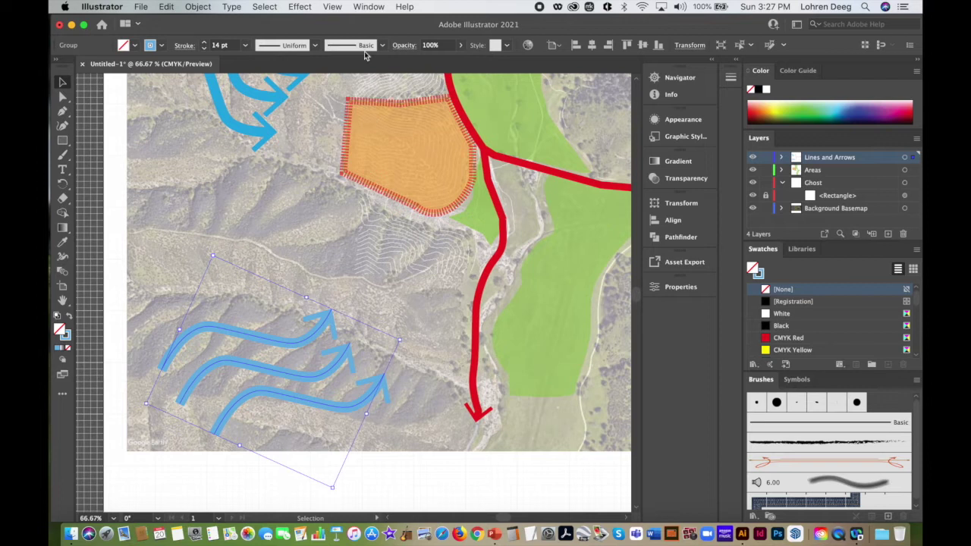
Show most of the map at 50% zoom and select the red road arrow running from the north edge to the east
{"action": "left_click", "coordinate": [334, 8]}
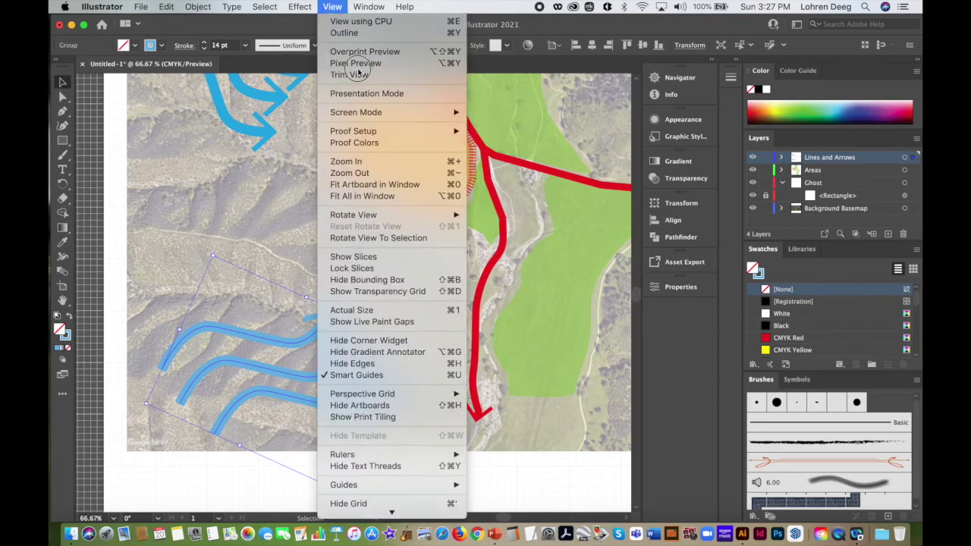
{"action": "left_click", "coordinate": [384, 174]}
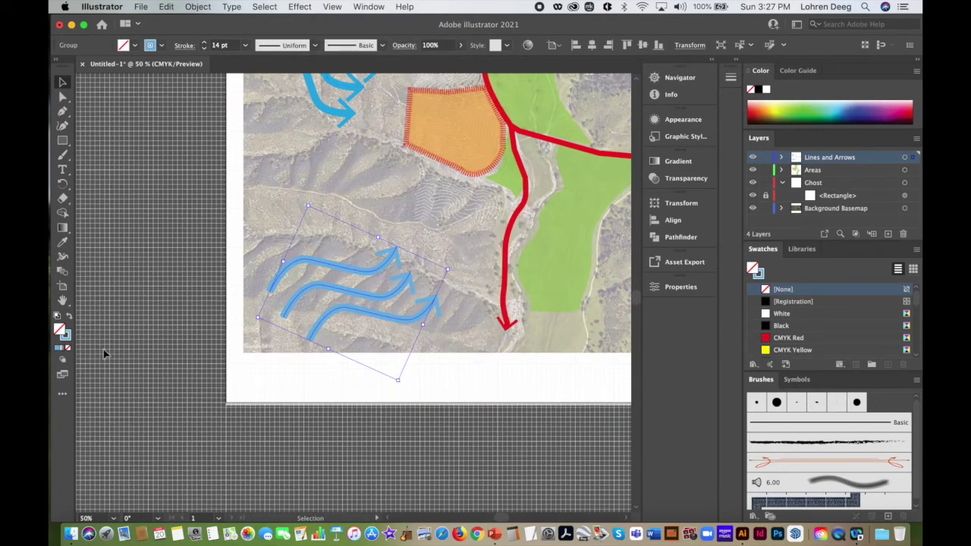
{"action": "left_click", "coordinate": [62, 302]}
{"action": "left_click_drag", "start_coordinate": [407, 217], "coordinate": [384, 239]}
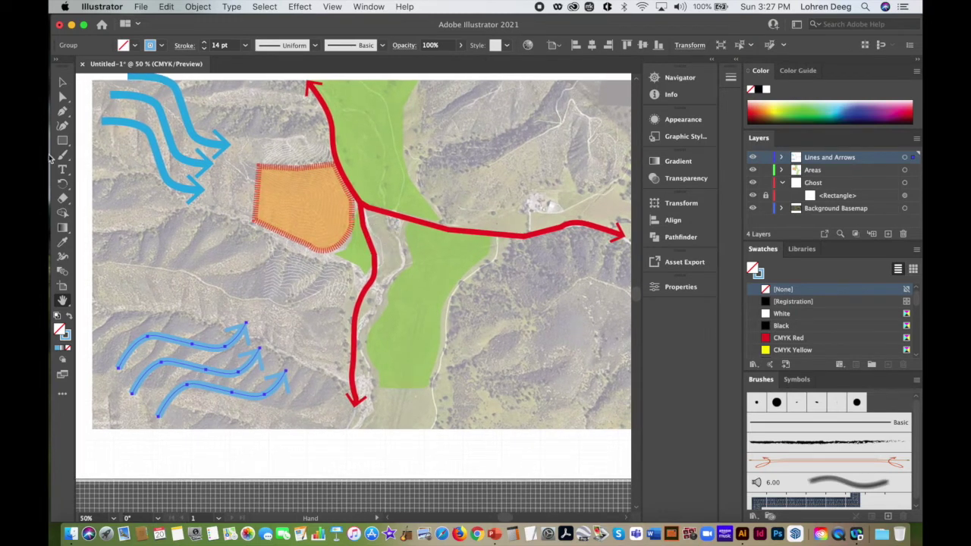
{"action": "left_click", "coordinate": [62, 84]}
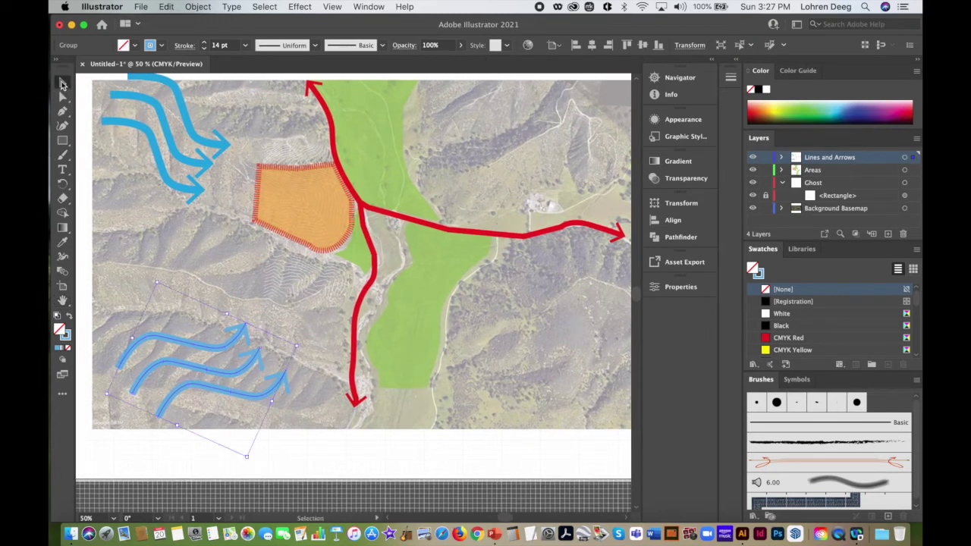
{"action": "left_click", "coordinate": [332, 127]}
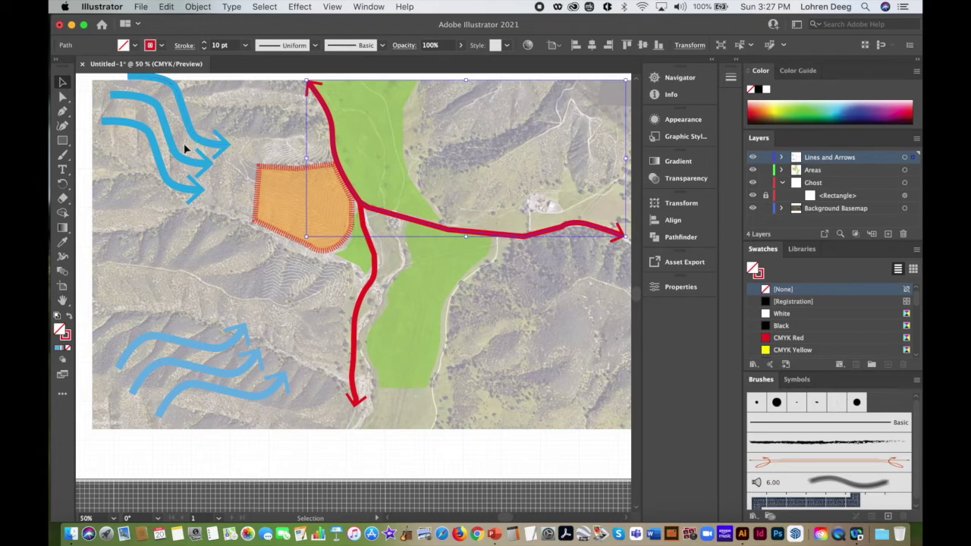
Select the northwest blue arrow group and create a new layer named Hydrology
{"action": "left_click", "coordinate": [180, 155]}
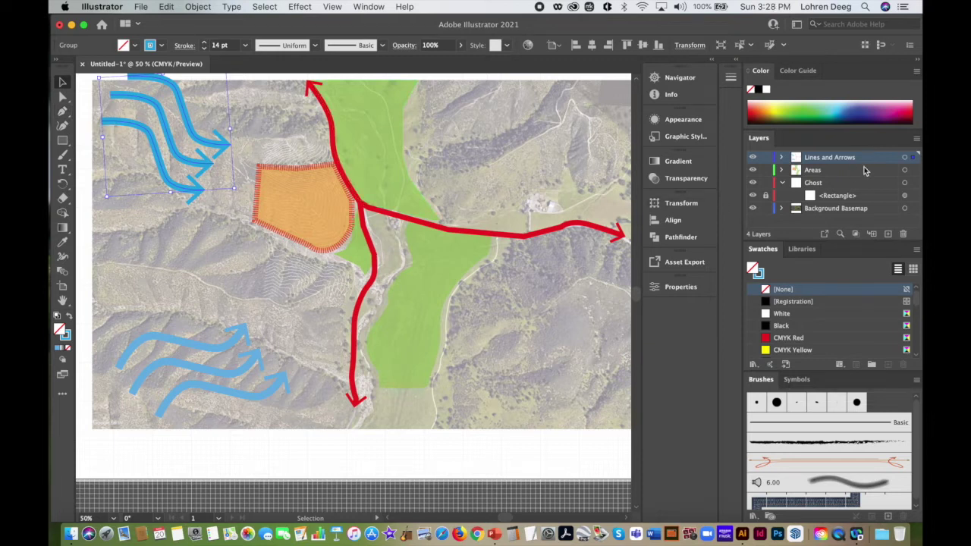
{"action": "left_click", "coordinate": [917, 139]}
{"action": "left_click", "coordinate": [871, 141]}
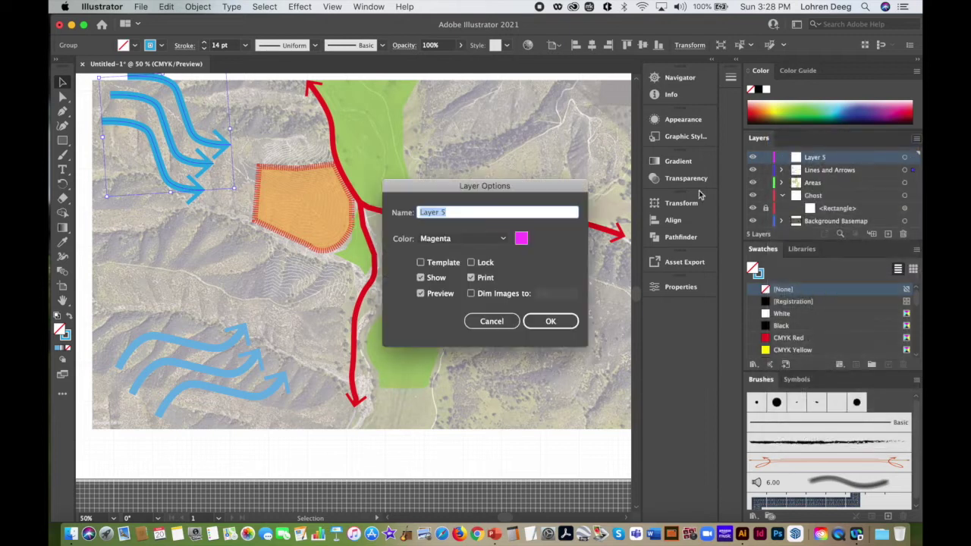
{"action": "type", "text": "Hydrology"}
{"action": "left_click", "coordinate": [549, 322]}
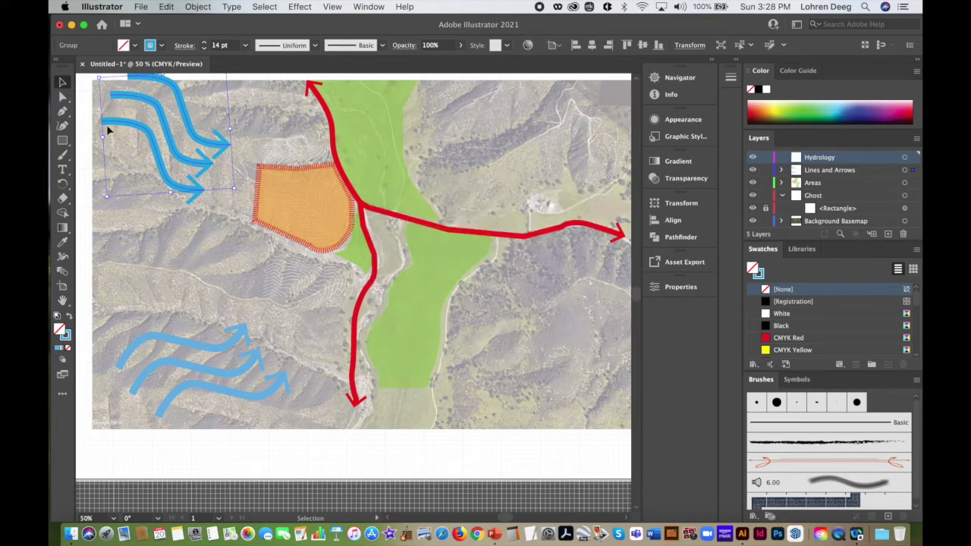
{"action": "left_click", "coordinate": [63, 126]}
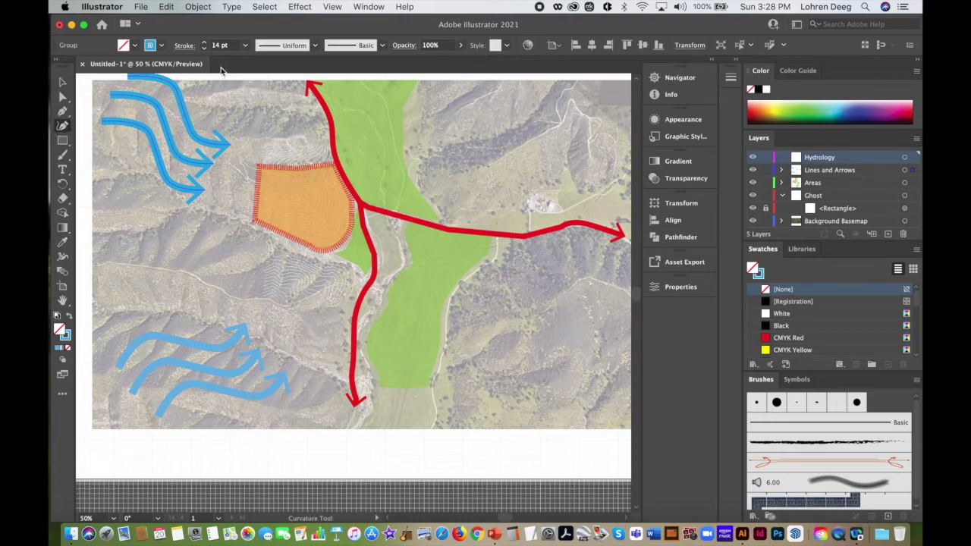
{"action": "left_click", "coordinate": [163, 46]}
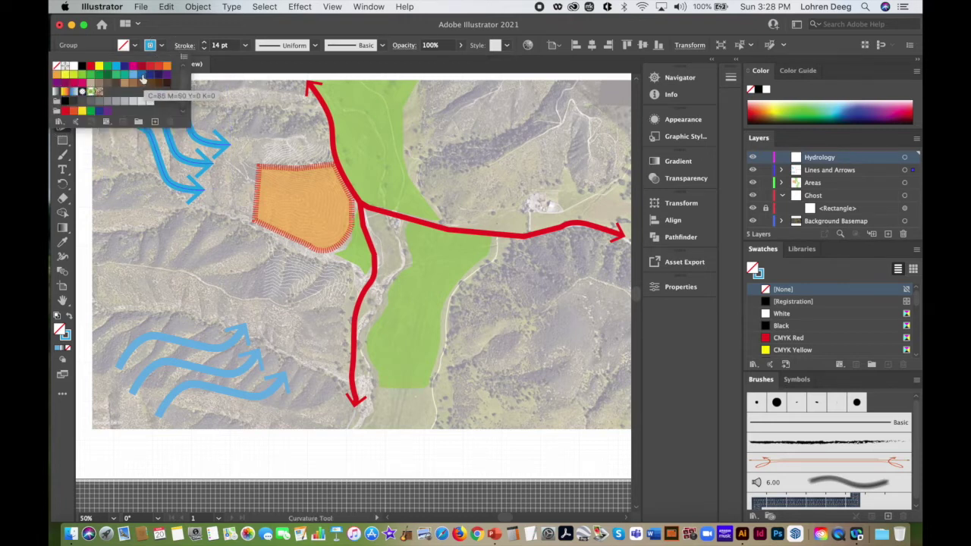
{"action": "left_click", "coordinate": [141, 74]}
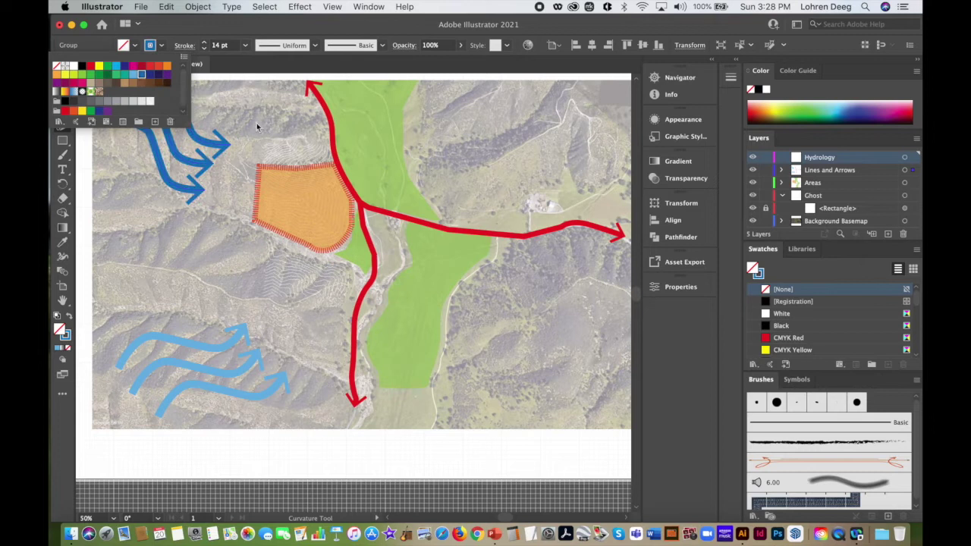
{"action": "left_click", "coordinate": [166, 7]}
{"action": "left_click", "coordinate": [63, 86]}
{"action": "left_click", "coordinate": [145, 85]}
{"action": "left_click", "coordinate": [166, 7]}
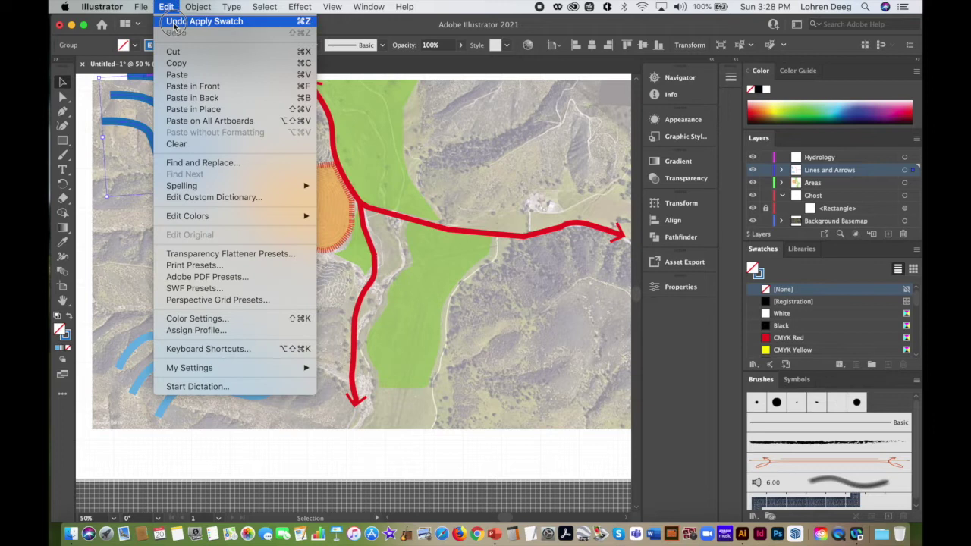
{"action": "left_click", "coordinate": [174, 22]}
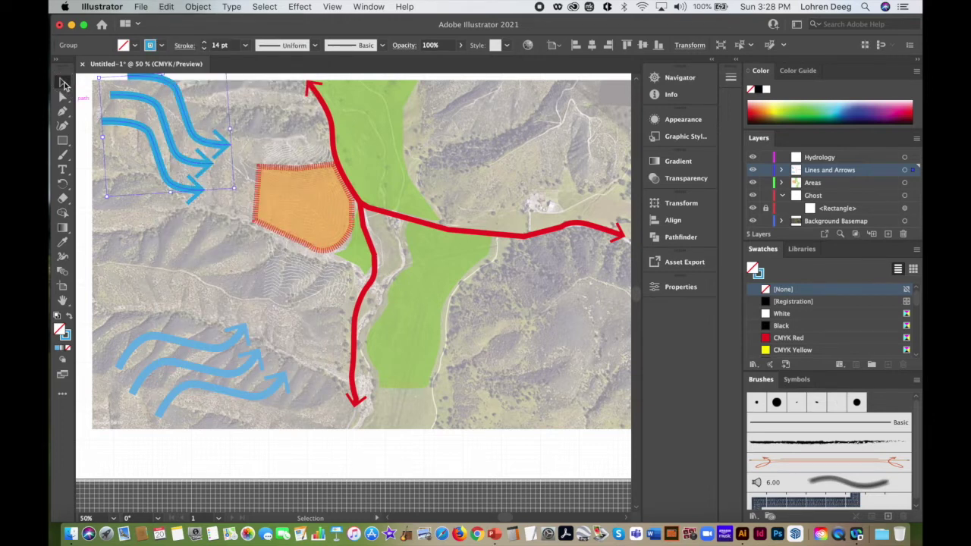
Draw a winding 14 pt blue line with the Curvature tool along the valley south of the orange area to the red road
{"action": "left_click", "coordinate": [85, 107]}
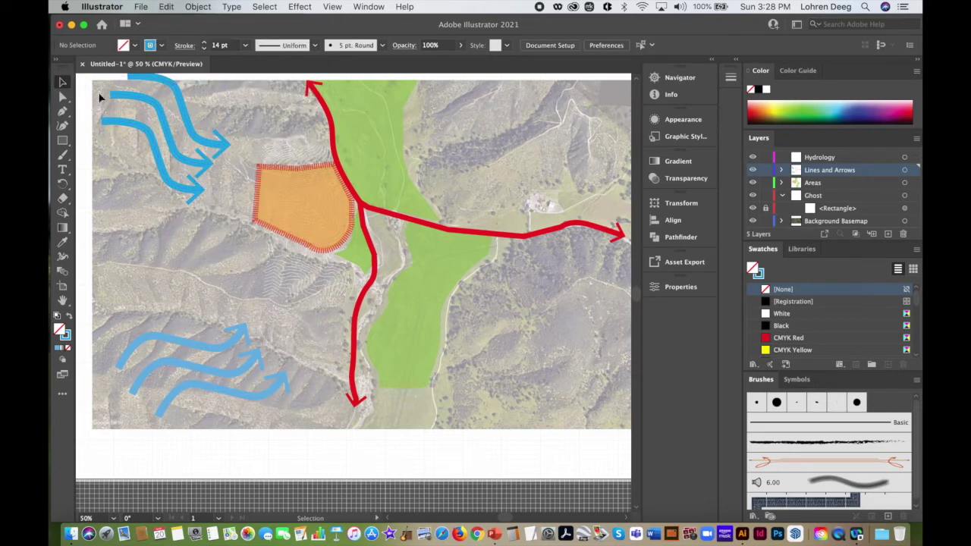
{"action": "left_click", "coordinate": [63, 126]}
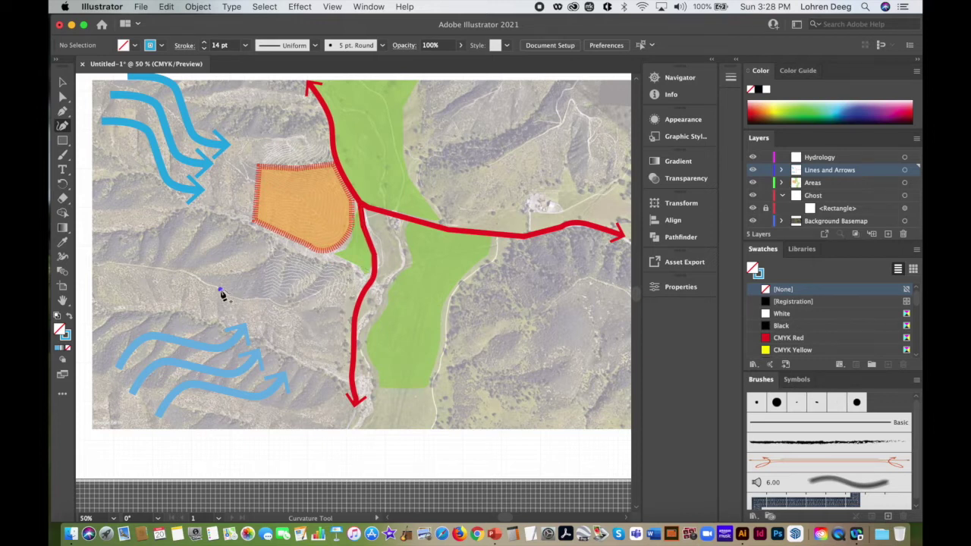
{"action": "left_click", "coordinate": [220, 291]}
{"action": "left_click_drag", "start_coordinate": [257, 302], "coordinate": [244, 300]}
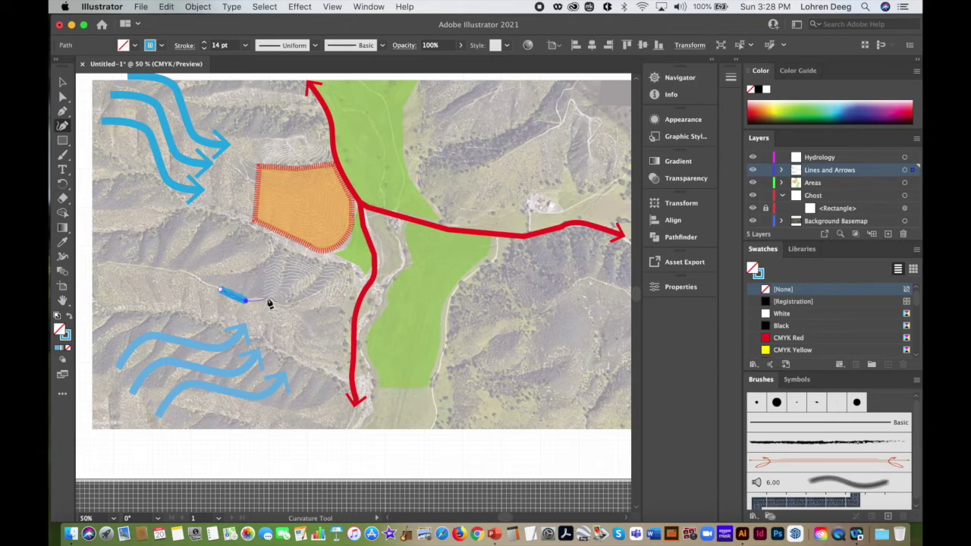
{"action": "left_click", "coordinate": [262, 299]}
{"action": "left_click", "coordinate": [281, 300]}
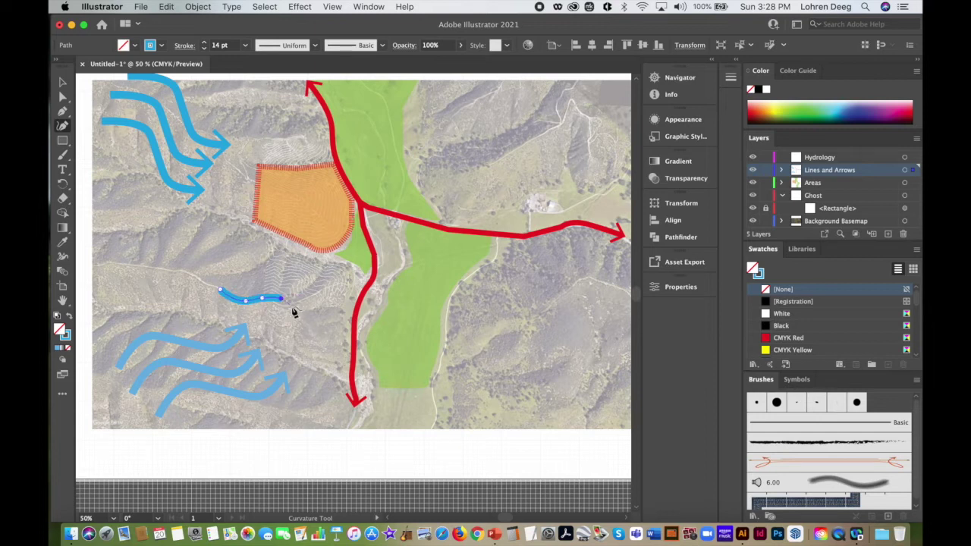
{"action": "left_click", "coordinate": [294, 306]}
{"action": "left_click", "coordinate": [319, 296]}
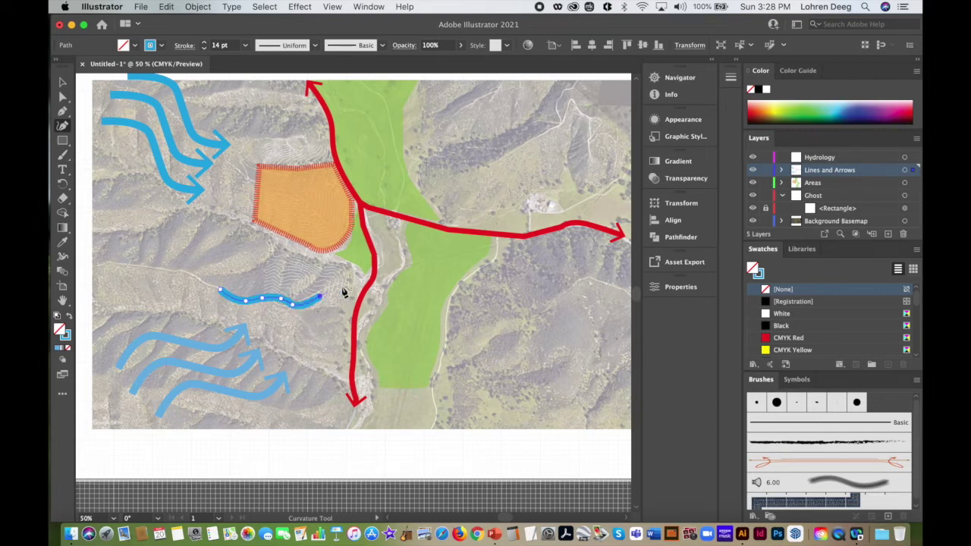
{"action": "left_click", "coordinate": [345, 286]}
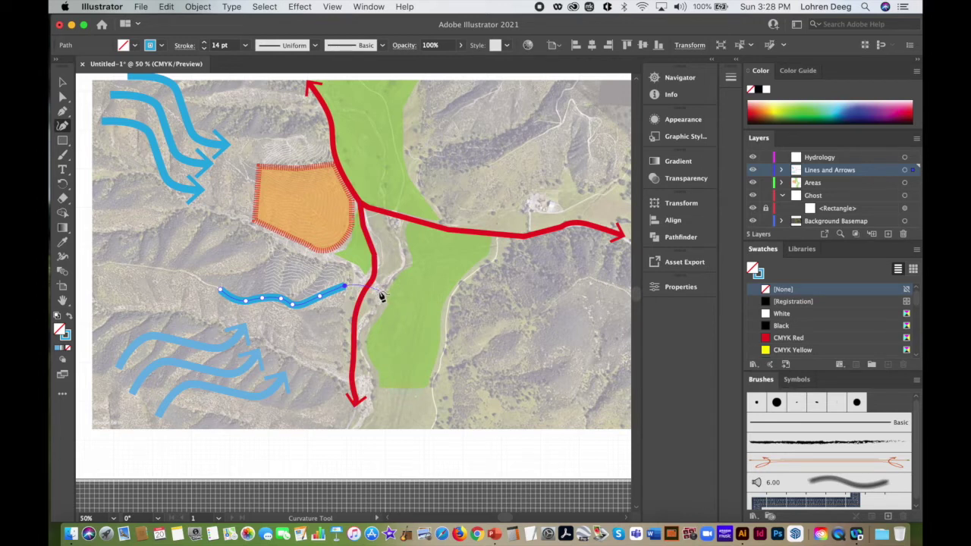
{"action": "left_click", "coordinate": [356, 286]}
Make the winding blue line's stroke dashed with a 2 pt dash
{"action": "left_click", "coordinate": [62, 81]}
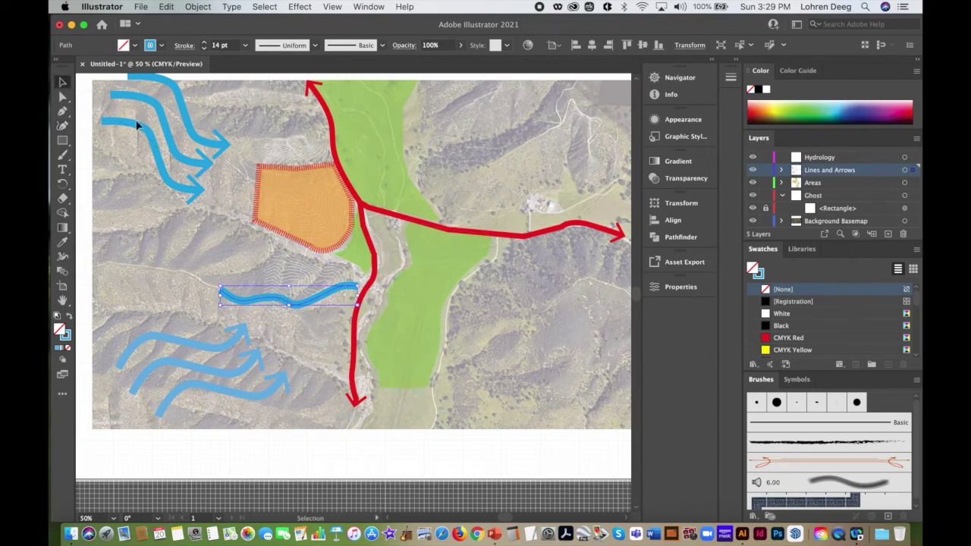
{"action": "left_click", "coordinate": [184, 46]}
{"action": "left_click", "coordinate": [57, 130]}
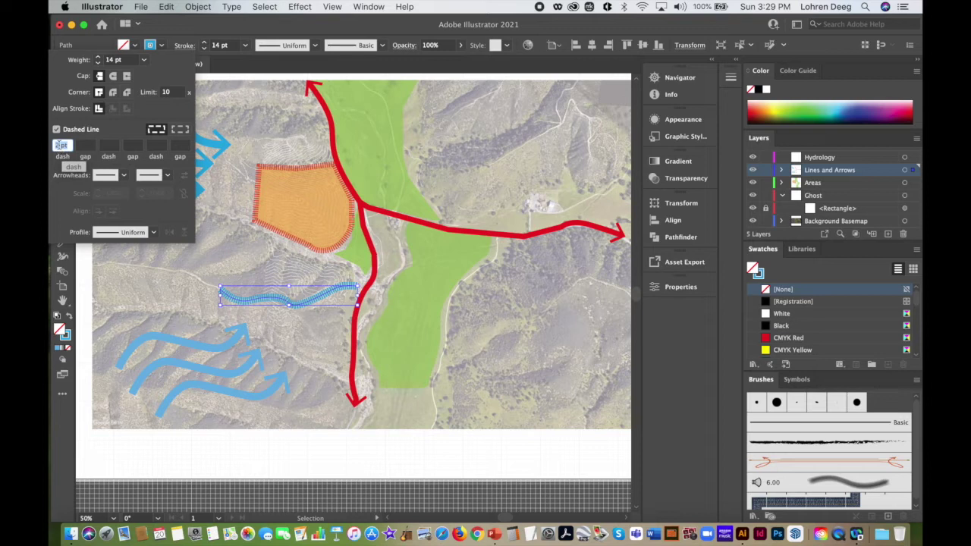
Add an arrowhead to the end of the winding blue line and scale it to 50%
{"action": "left_click", "coordinate": [167, 175]}
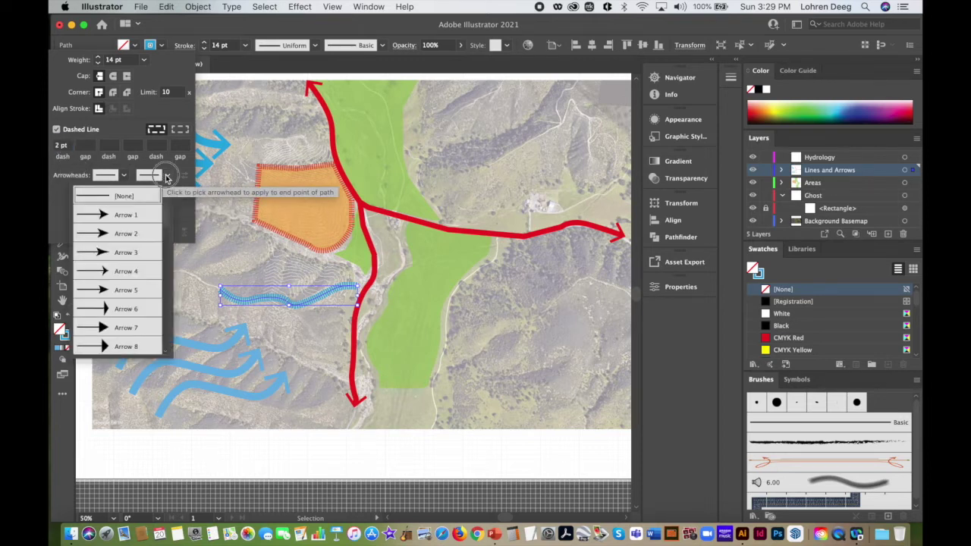
{"action": "scroll", "coordinate": [166, 220], "scroll_direction": "down", "scroll_amount": 3}
{"action": "scroll", "coordinate": [165, 220], "scroll_direction": "down", "scroll_amount": 5}
{"action": "left_click", "coordinate": [129, 267]}
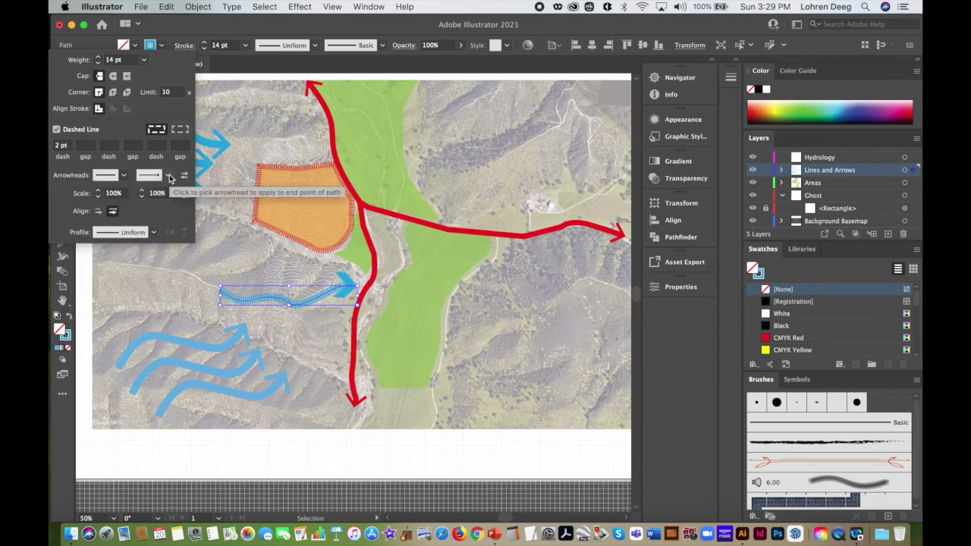
{"action": "left_click", "coordinate": [160, 193]}
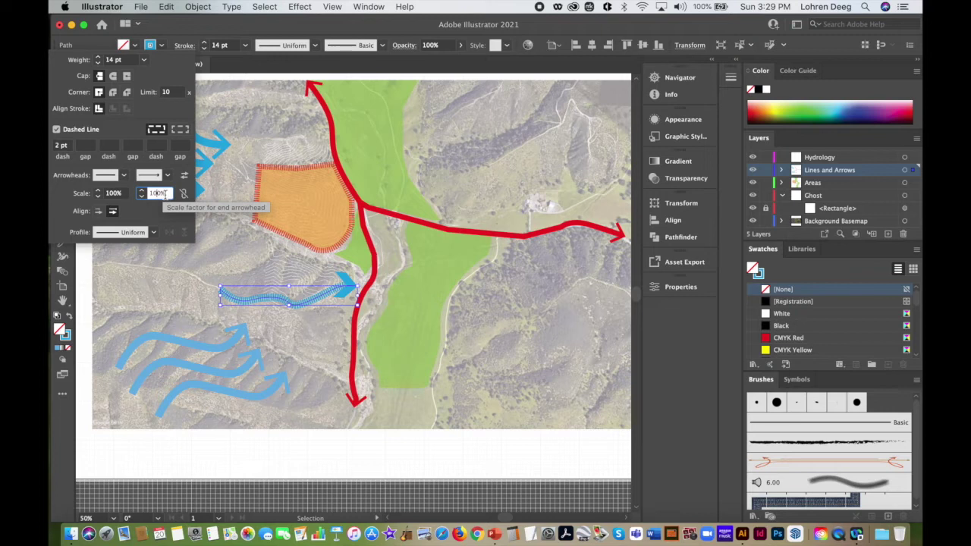
{"action": "type", "text": "50"}
{"action": "key", "text": "Return"}
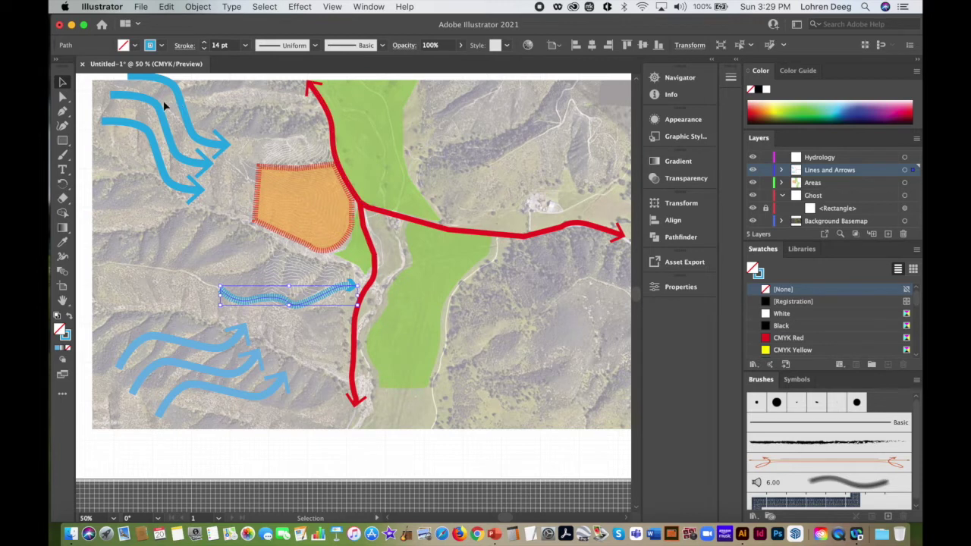
Draw a second dashed blue line with the Pen tool just below the orange area's southern edge, running southeast toward the red road
{"action": "left_click", "coordinate": [63, 126]}
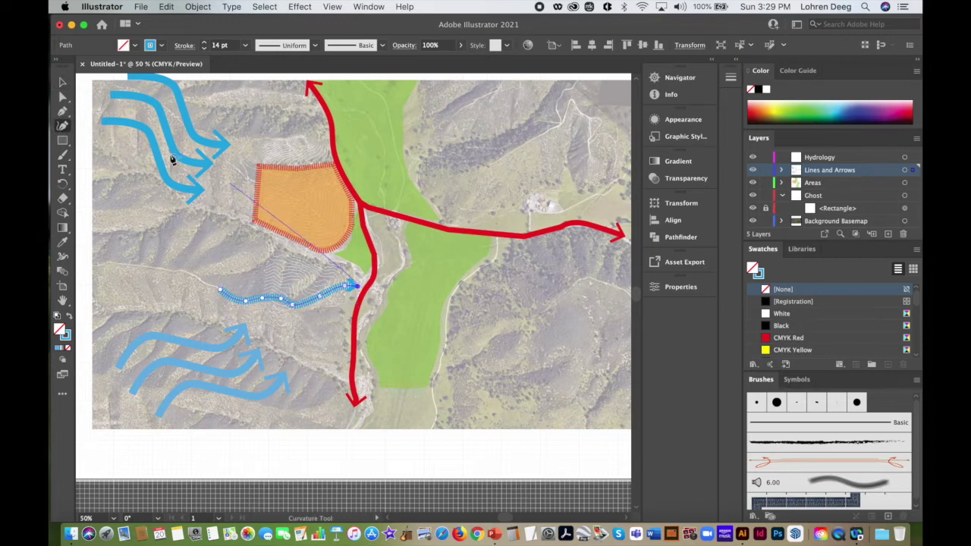
{"action": "left_click", "coordinate": [64, 82]}
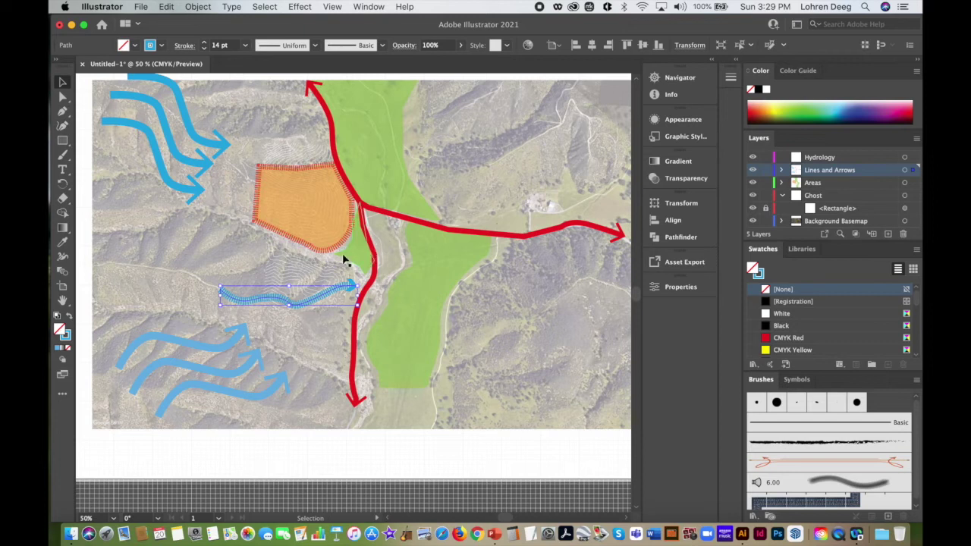
{"action": "left_click", "coordinate": [285, 271]}
{"action": "left_click", "coordinate": [63, 125]}
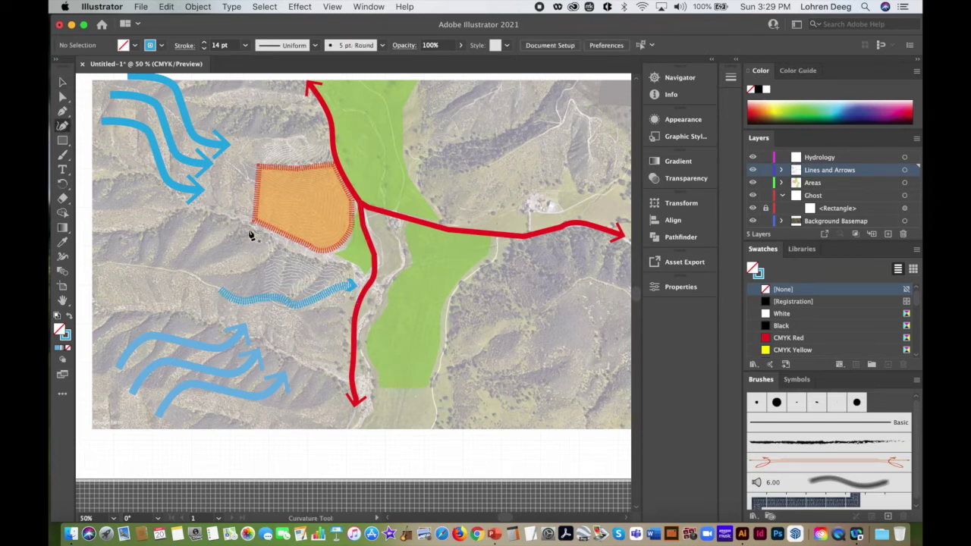
{"action": "left_click", "coordinate": [63, 111]}
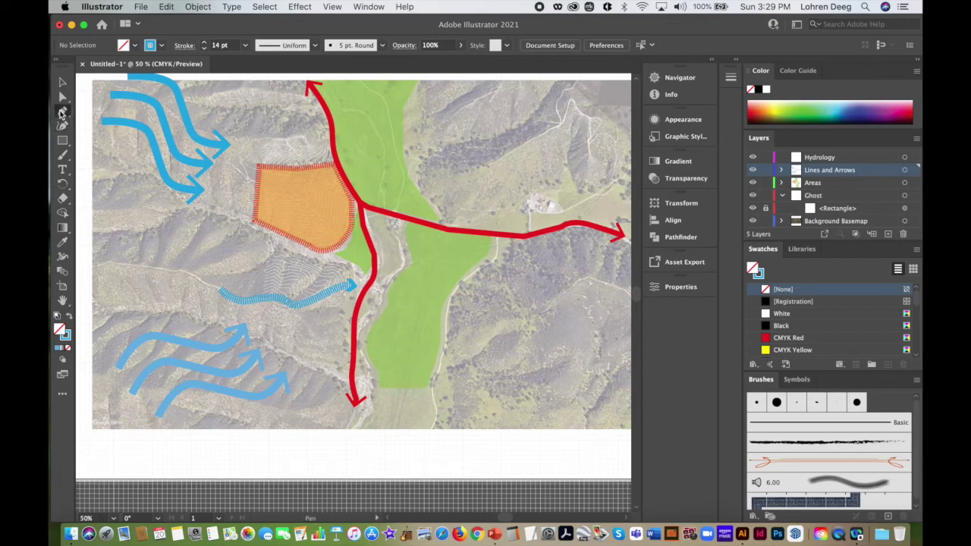
{"action": "left_click_drag", "start_coordinate": [252, 225], "coordinate": [295, 255]}
{"action": "left_click", "coordinate": [293, 251]}
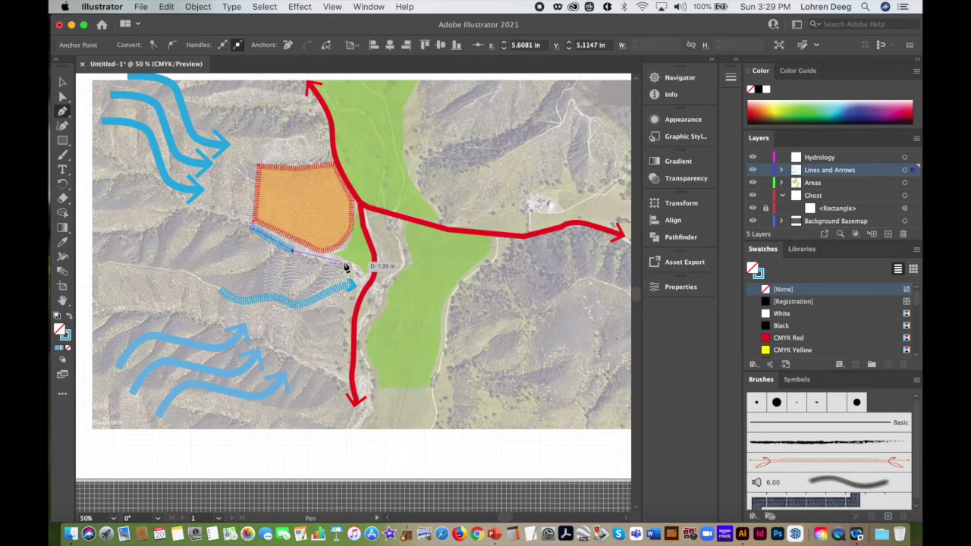
{"action": "left_click", "coordinate": [346, 267]}
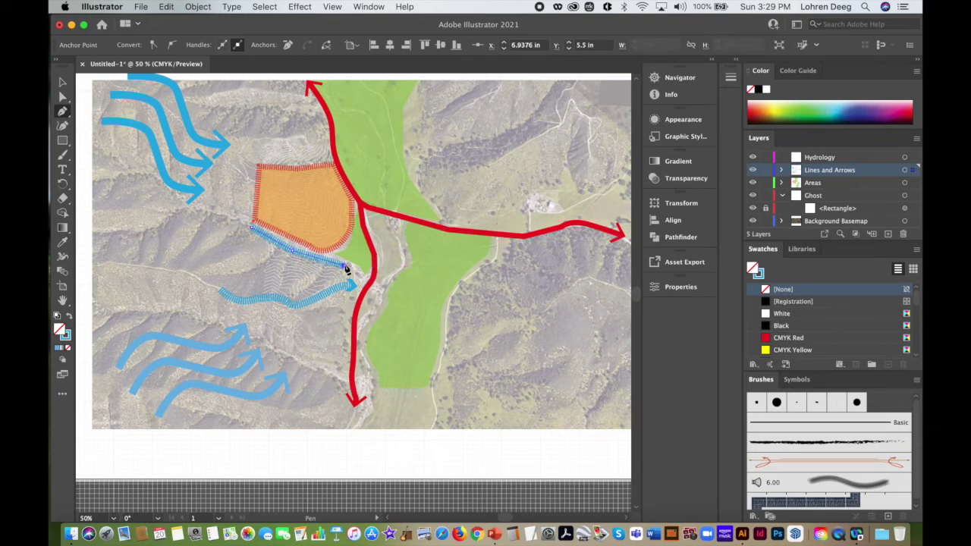
Choose an end arrowhead for the dashed blue line below the orange area
{"action": "left_click", "coordinate": [63, 81]}
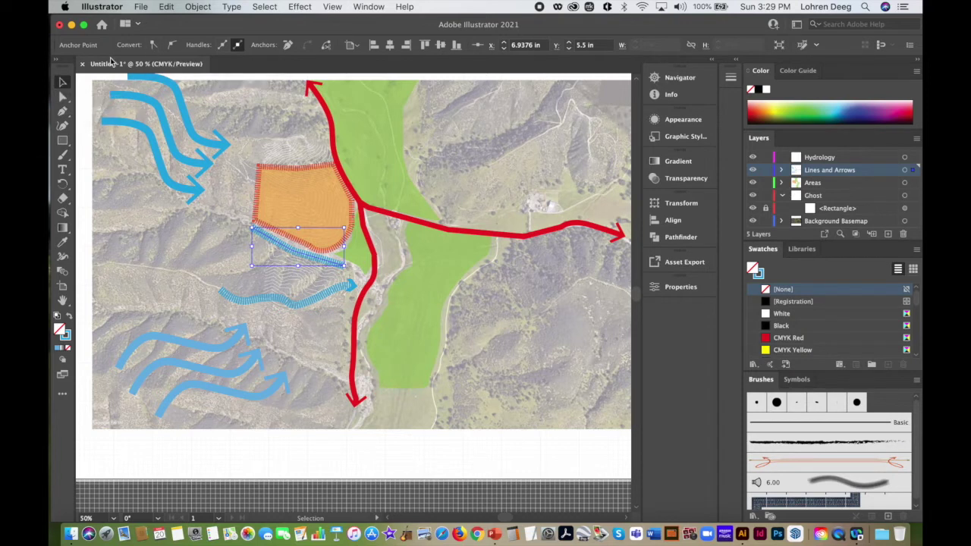
{"action": "left_click", "coordinate": [63, 98]}
{"action": "left_click", "coordinate": [63, 82]}
{"action": "left_click", "coordinate": [261, 245]}
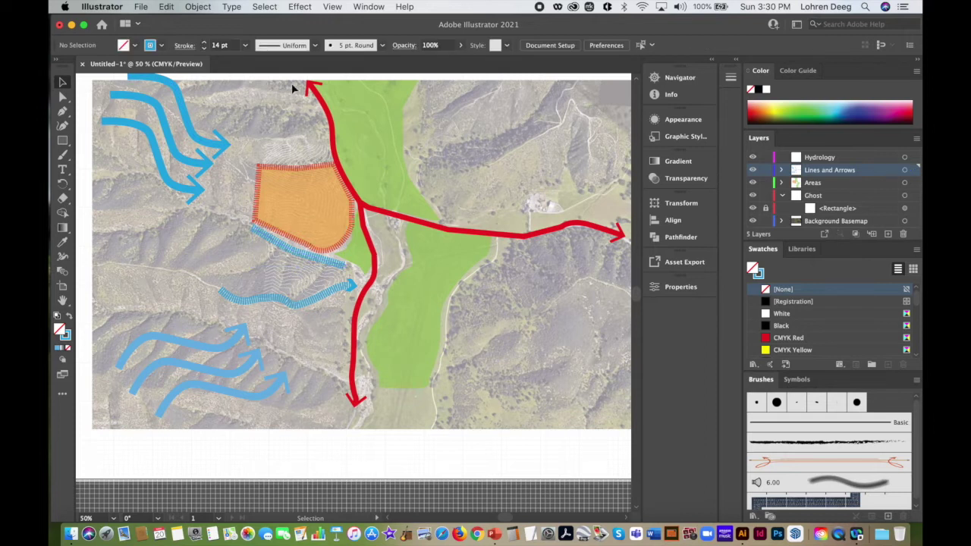
{"action": "left_click", "coordinate": [187, 46]}
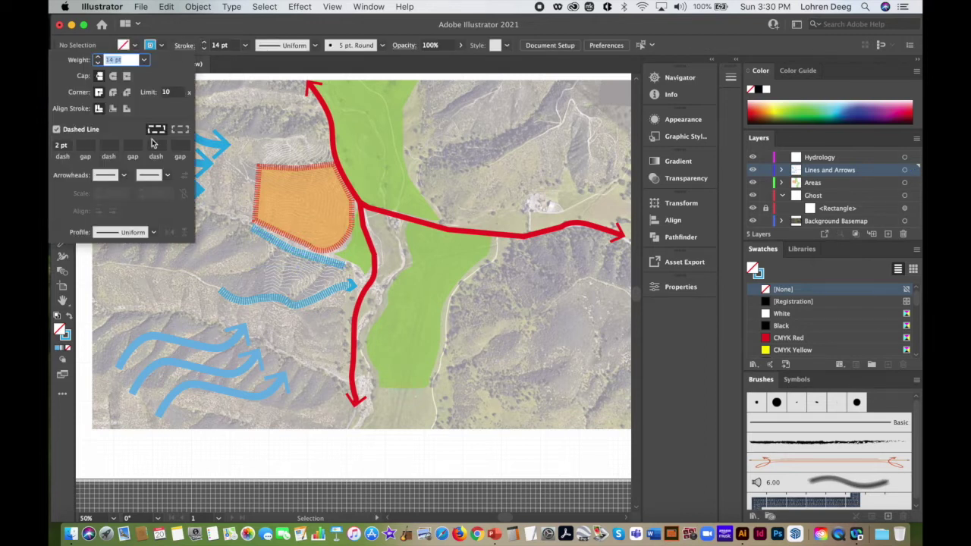
{"action": "left_click", "coordinate": [167, 177]}
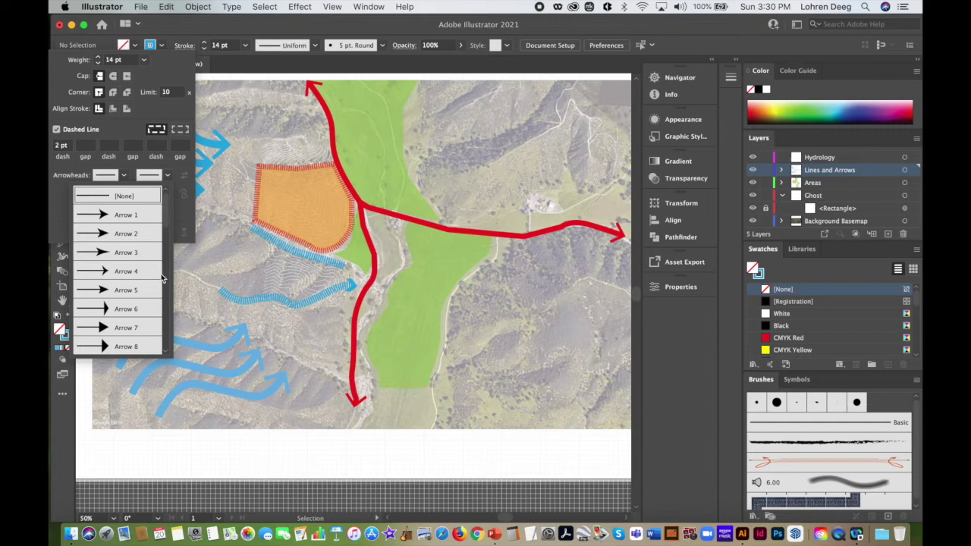
{"action": "left_click", "coordinate": [166, 240]}
{"action": "left_click_drag", "start_coordinate": [166, 241], "coordinate": [164, 250]}
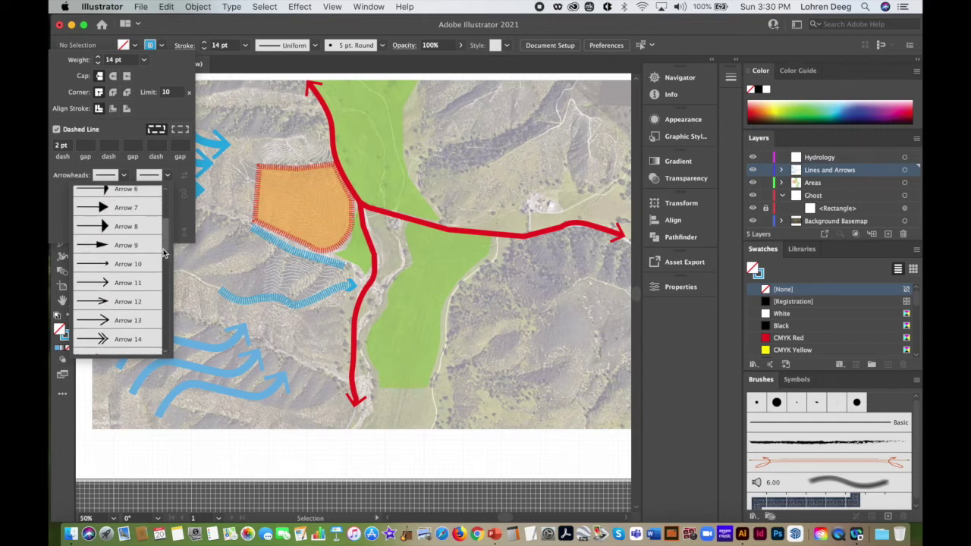
Add an Arrow 10 end arrowhead to the dashed blue line below the orange area and reduce the arrowhead's scale
{"action": "left_click", "coordinate": [128, 266]}
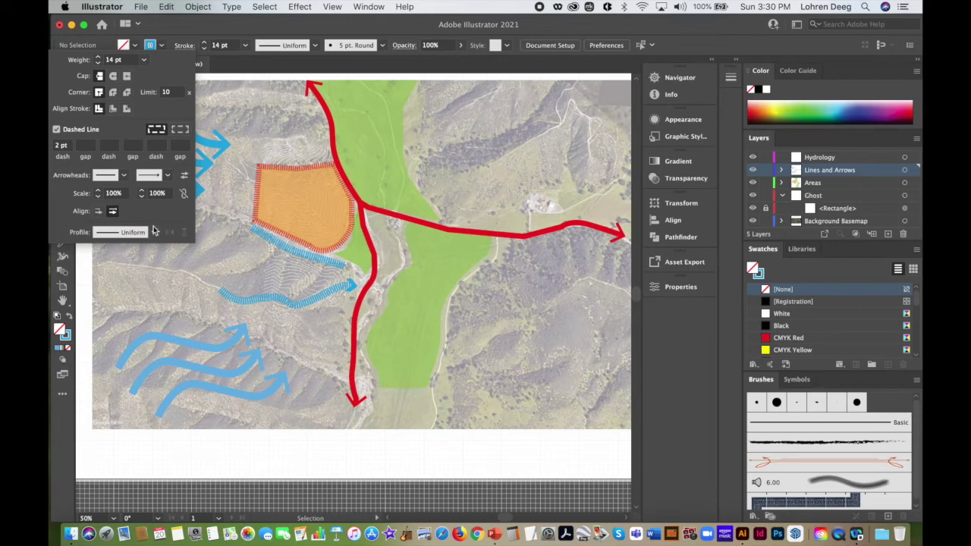
{"action": "left_click", "coordinate": [298, 252]}
{"action": "left_click", "coordinate": [296, 257]}
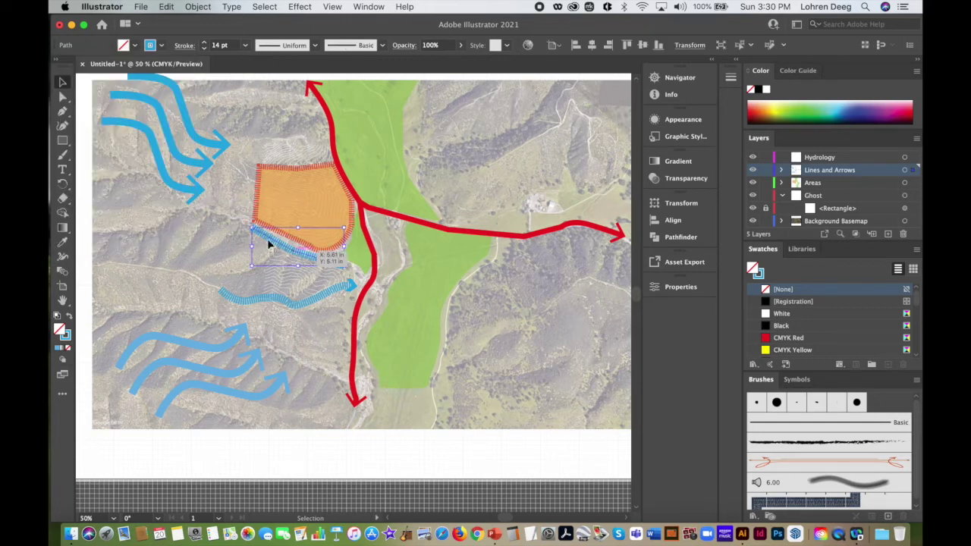
{"action": "left_click", "coordinate": [184, 46]}
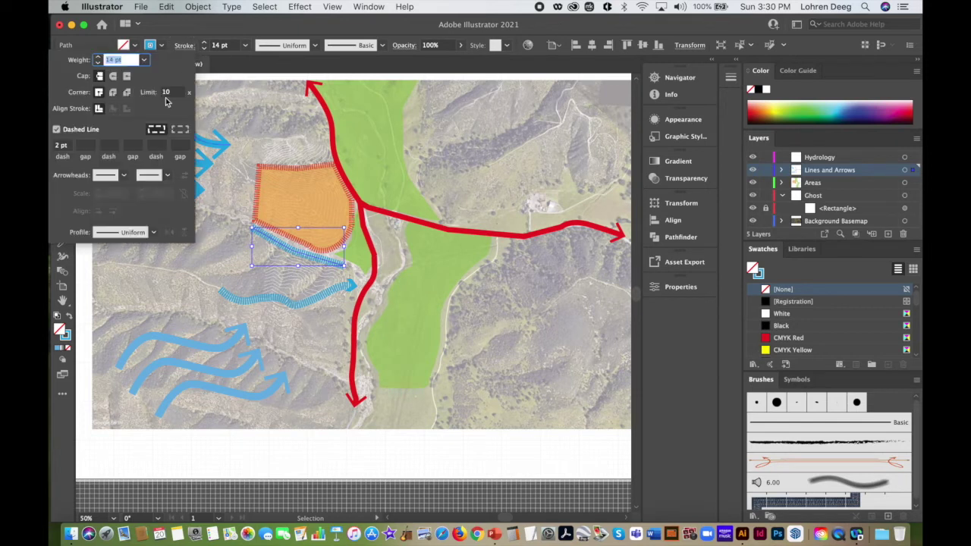
{"action": "left_click", "coordinate": [167, 175]}
{"action": "scroll", "coordinate": [163, 239], "scroll_direction": "down", "scroll_amount": 4}
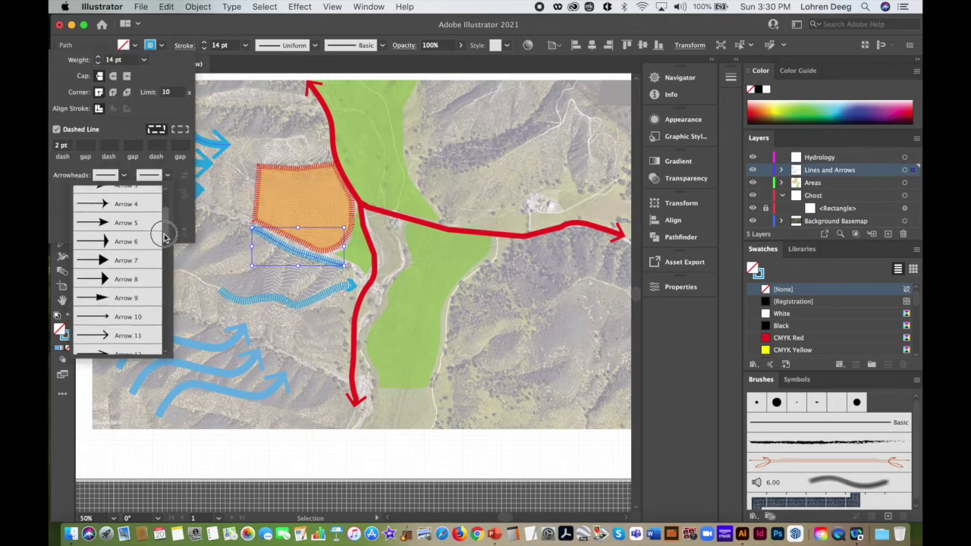
{"action": "left_click", "coordinate": [129, 287]}
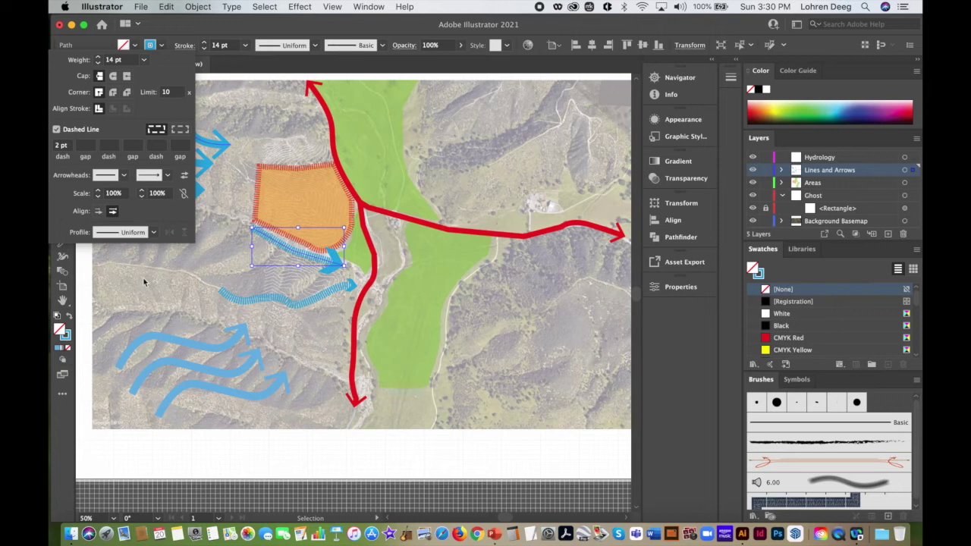
{"action": "left_click", "coordinate": [168, 195]}
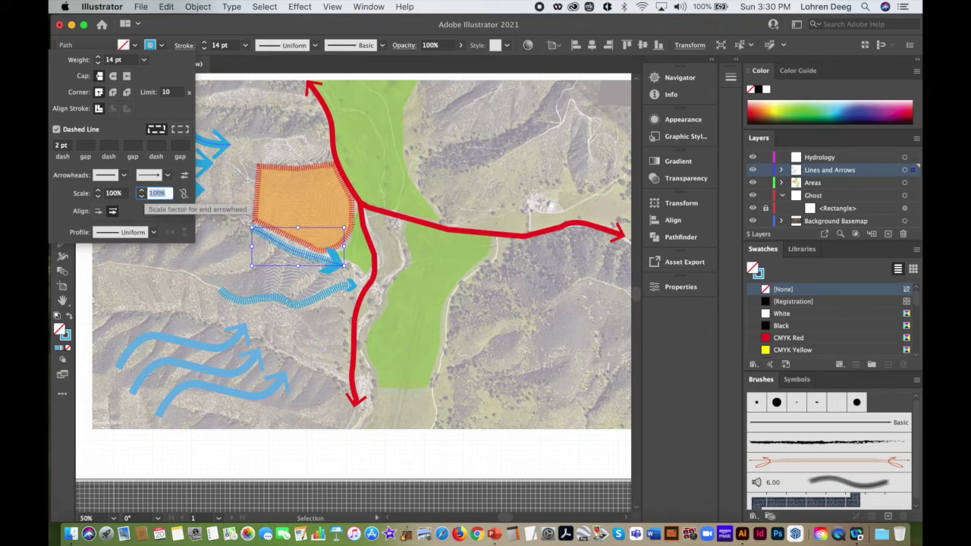
{"action": "key", "text": "Escape"}
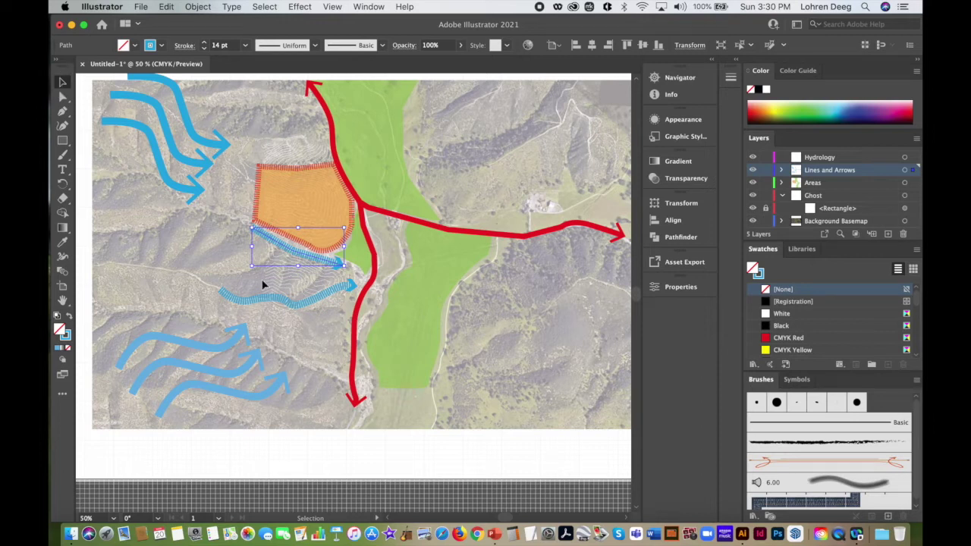
Copy the dashed blue arrow, paste it in place, and move the duplicate above the orange area
{"action": "left_click", "coordinate": [167, 6]}
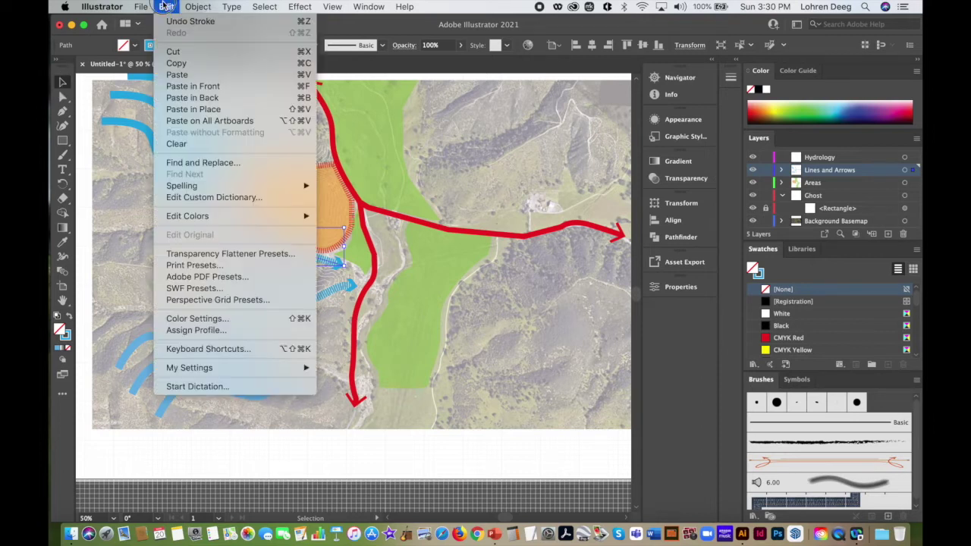
{"action": "left_click", "coordinate": [176, 63]}
{"action": "left_click", "coordinate": [166, 6]}
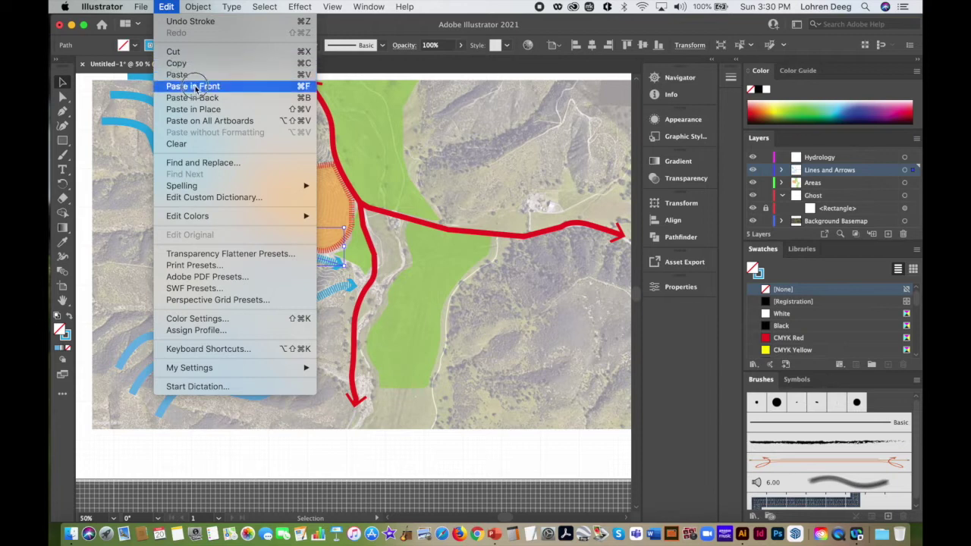
{"action": "left_click", "coordinate": [196, 109]}
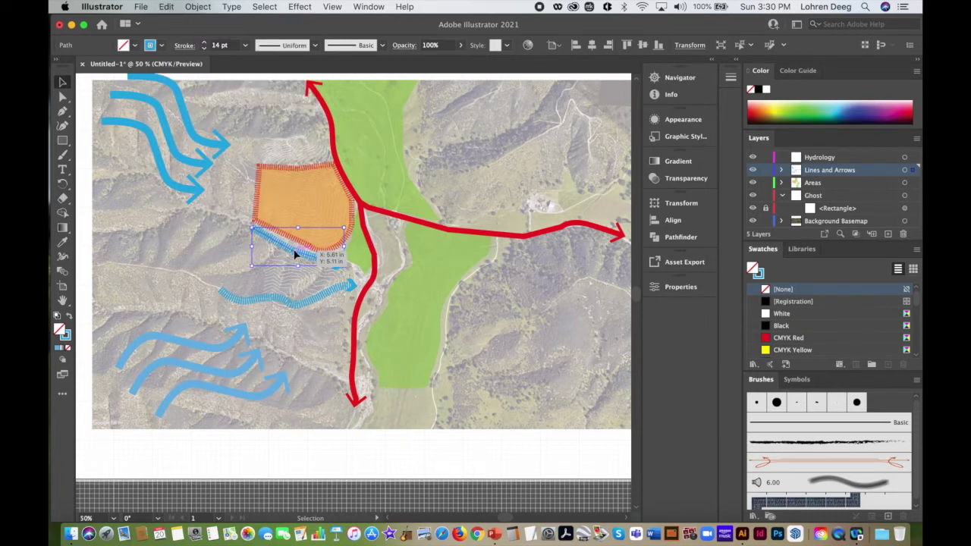
{"action": "left_click_drag", "start_coordinate": [293, 255], "coordinate": [288, 162]}
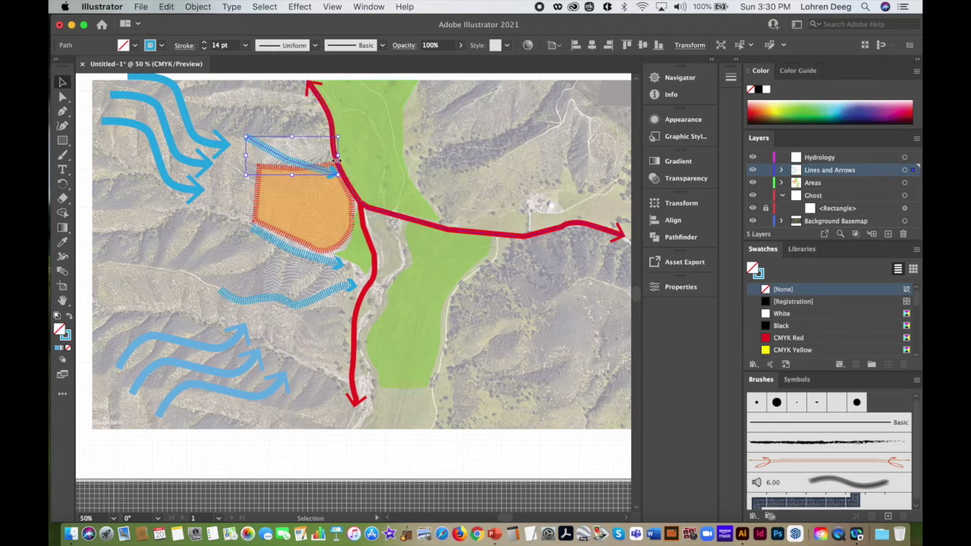
Rotate and shorten the duplicated arrow so it runs along the orange area's upper edge
{"action": "left_click_drag", "start_coordinate": [247, 136], "coordinate": [256, 156]}
{"action": "left_click_drag", "start_coordinate": [341, 156], "coordinate": [327, 156]}
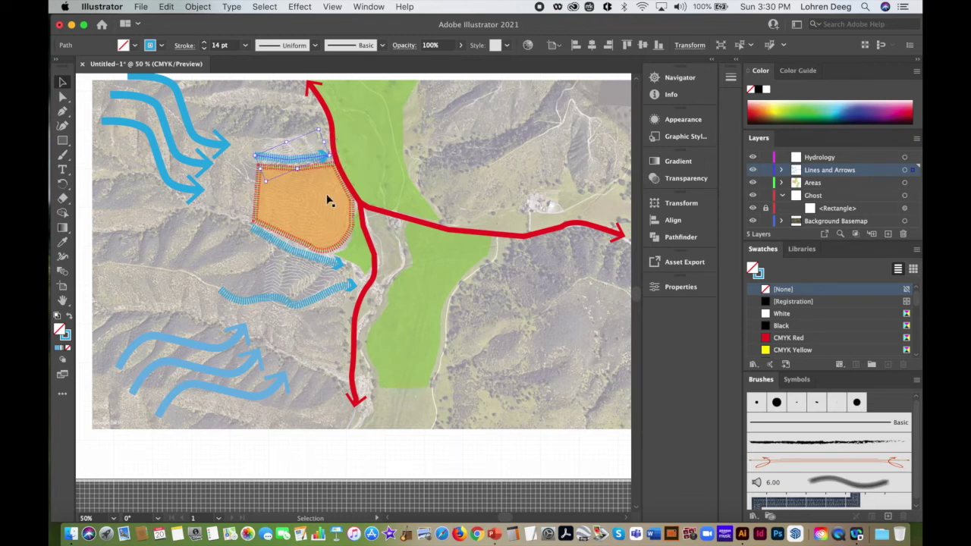
{"action": "left_click", "coordinate": [82, 99]}
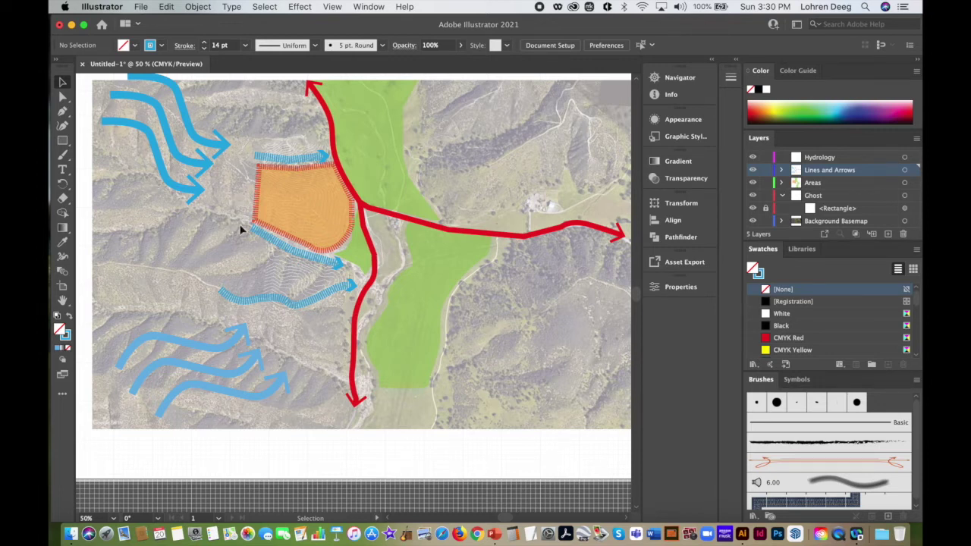
Cut the three dashed blue arrows around the orange area and paste them in place on the Hydrology layer
{"action": "left_click", "coordinate": [308, 157]}
{"action": "left_click", "coordinate": [299, 257], "text": "shift"}
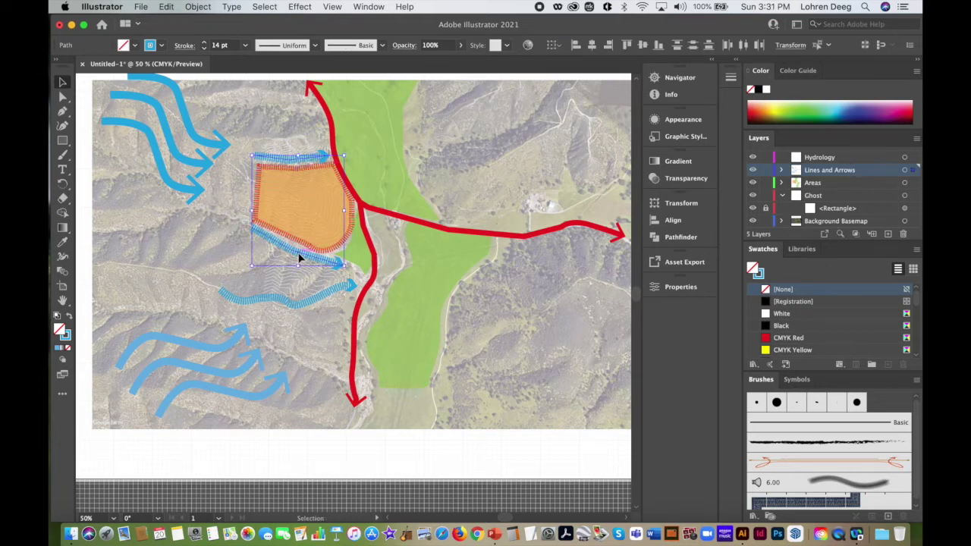
{"action": "left_click", "coordinate": [302, 303], "text": "shift"}
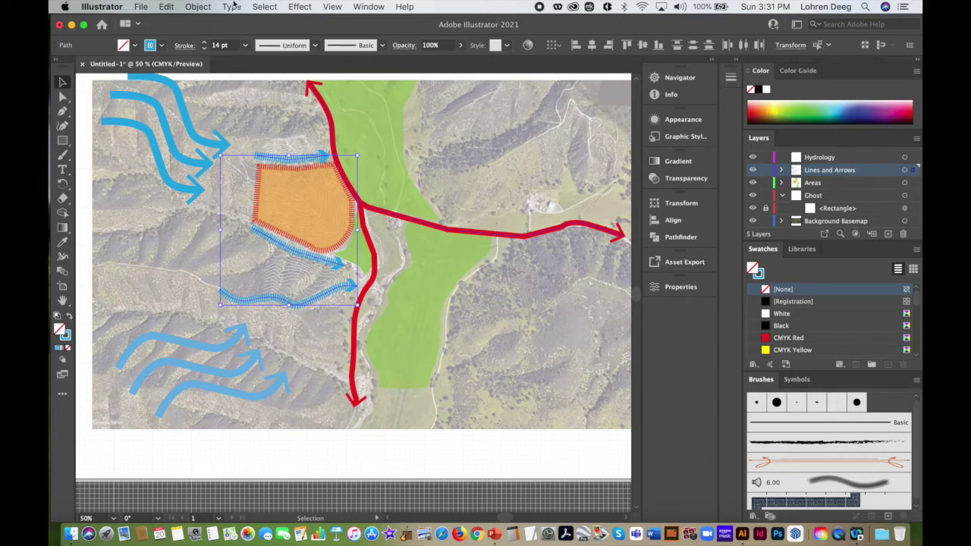
{"action": "left_click", "coordinate": [166, 6]}
{"action": "left_click", "coordinate": [187, 54]}
{"action": "left_click", "coordinate": [853, 158]}
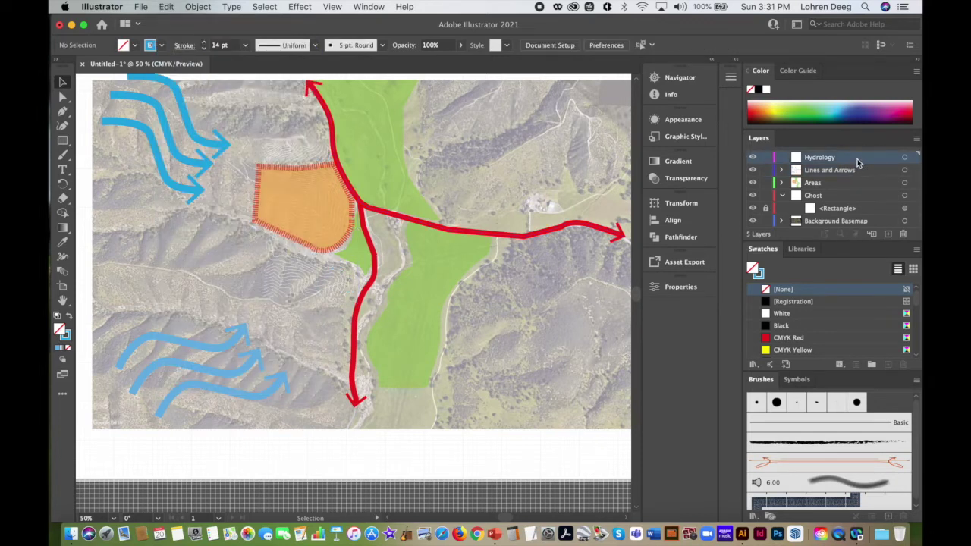
{"action": "left_click", "coordinate": [166, 6]}
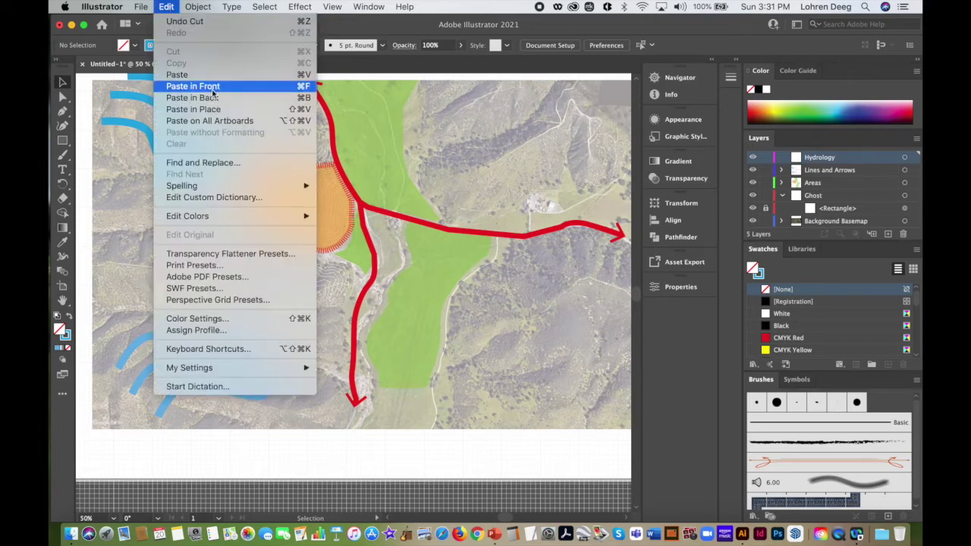
{"action": "left_click", "coordinate": [214, 108]}
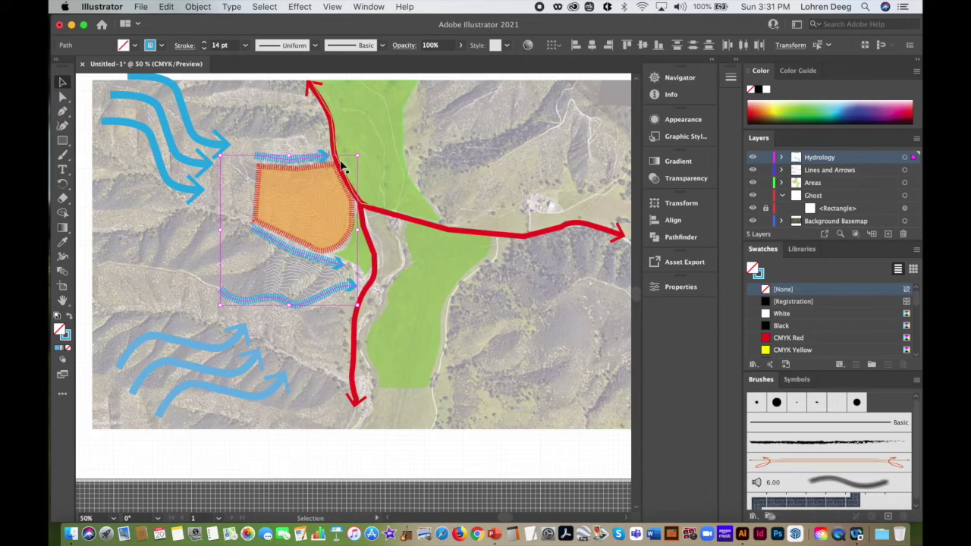
Trace the stream with the Curvature tool from the map's lower edge up through the green valley to its upper edge
{"action": "left_click", "coordinate": [63, 127]}
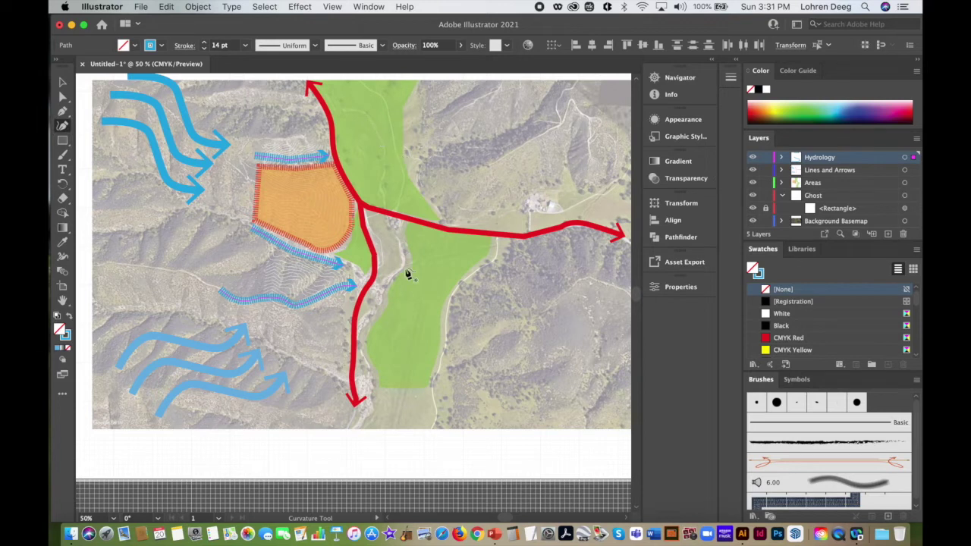
{"action": "left_click", "coordinate": [356, 425]}
{"action": "left_click", "coordinate": [372, 409]}
{"action": "left_click", "coordinate": [371, 388]}
{"action": "left_click", "coordinate": [369, 375]}
{"action": "left_click", "coordinate": [361, 353]}
{"action": "left_click", "coordinate": [358, 338]}
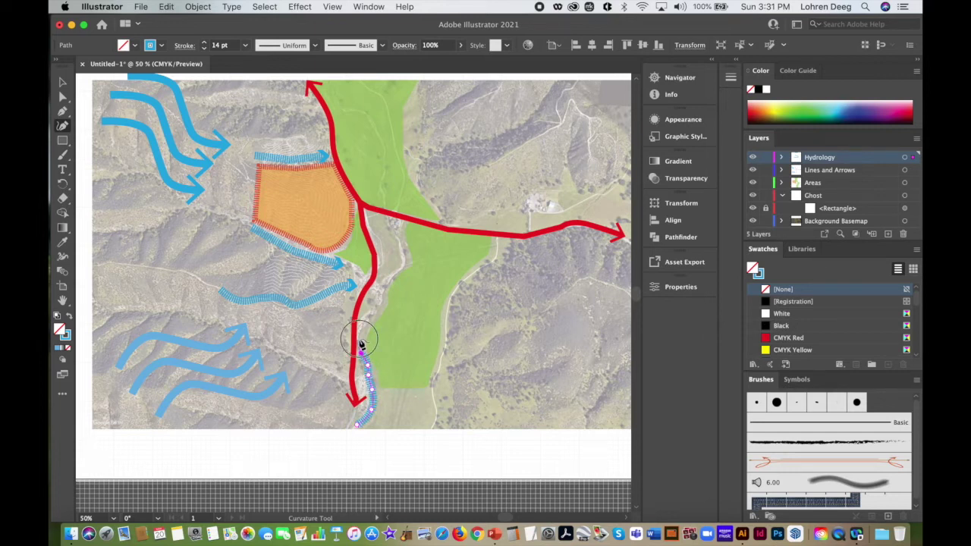
{"action": "left_click", "coordinate": [364, 323]}
{"action": "left_click", "coordinate": [373, 307]}
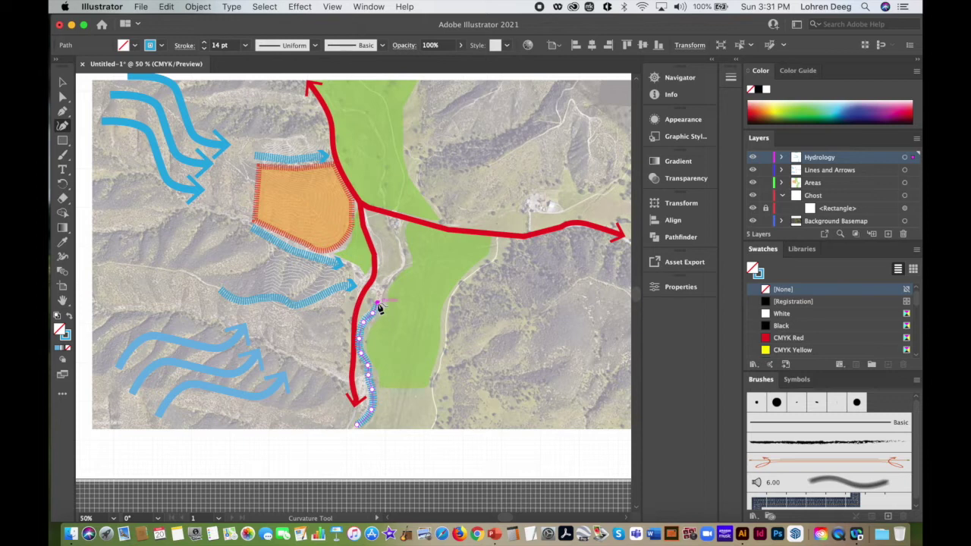
{"action": "left_click", "coordinate": [380, 292]}
{"action": "left_click", "coordinate": [390, 279]}
{"action": "left_click", "coordinate": [401, 262]}
{"action": "left_click", "coordinate": [400, 248]}
{"action": "left_click", "coordinate": [394, 235]}
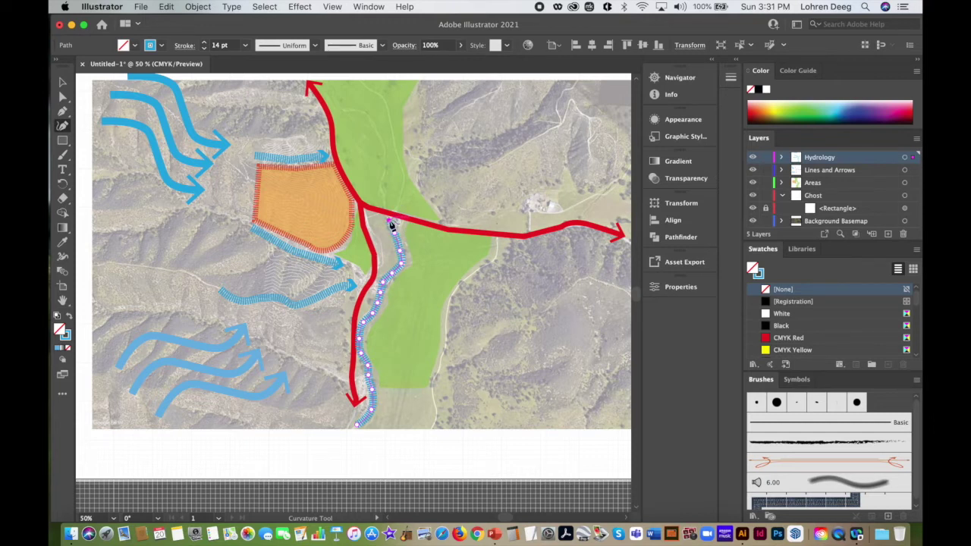
{"action": "left_click", "coordinate": [382, 192]}
{"action": "left_click", "coordinate": [382, 179]}
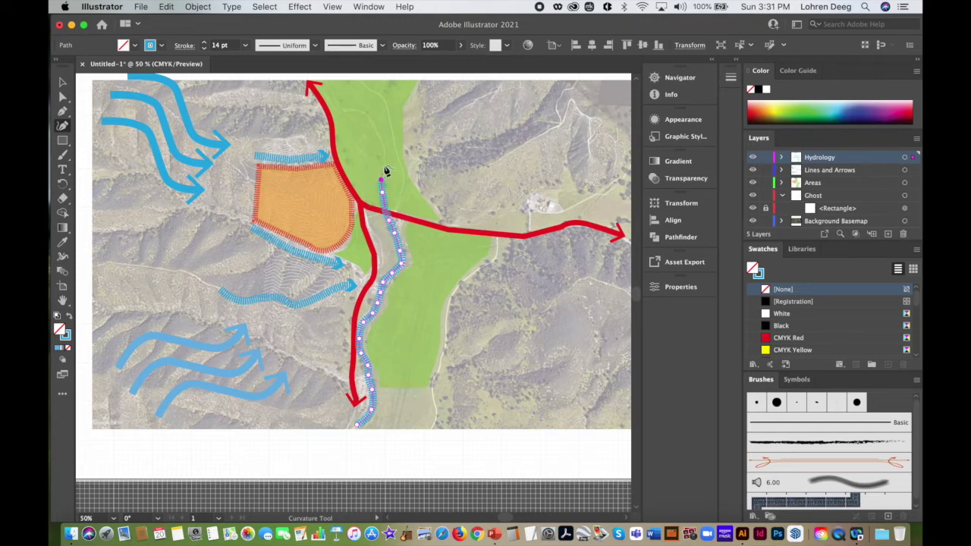
{"action": "left_click", "coordinate": [383, 160]}
{"action": "left_click", "coordinate": [377, 137]}
{"action": "left_click", "coordinate": [363, 112]}
{"action": "left_click", "coordinate": [350, 111]}
{"action": "left_click", "coordinate": [337, 105]}
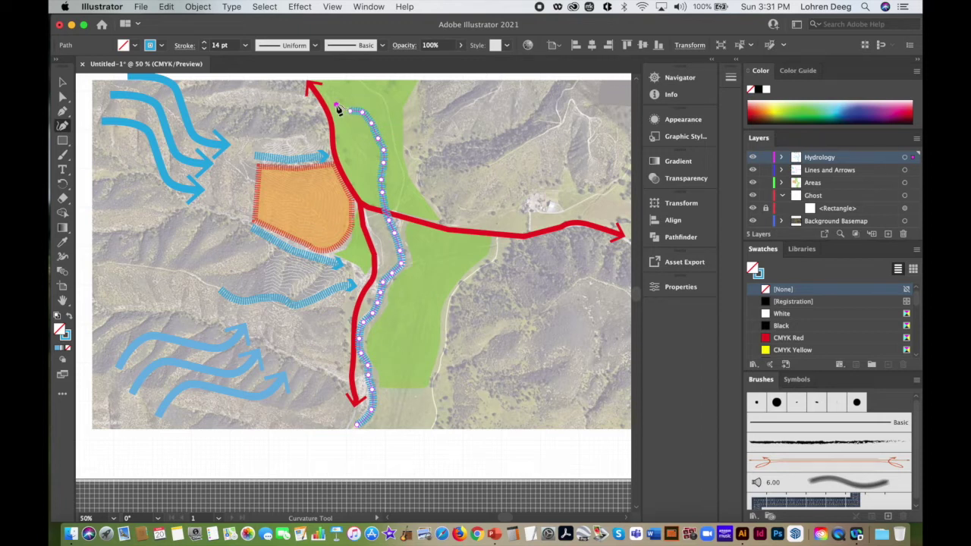
{"action": "left_click", "coordinate": [330, 90]}
{"action": "key", "text": "v"}
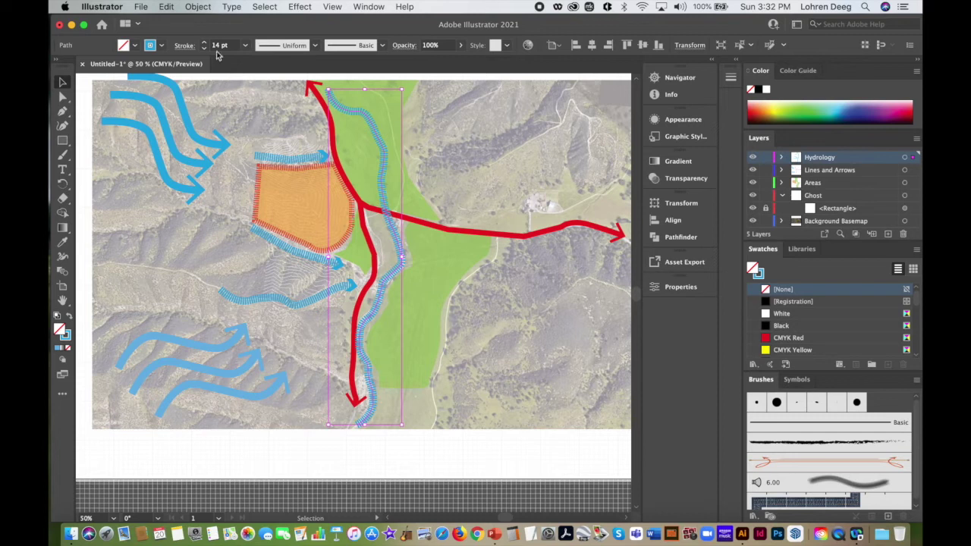
Apply an Arrow 10 arrowhead to the stream line and swap the arrowheads so it points off the map's lower edge
{"action": "left_click", "coordinate": [185, 47]}
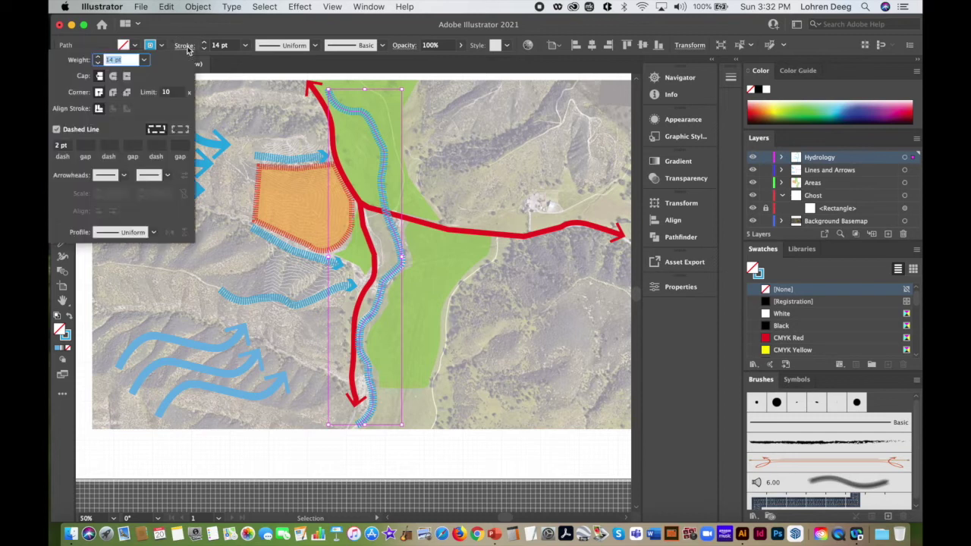
{"action": "left_click", "coordinate": [165, 175]}
{"action": "scroll", "coordinate": [165, 226], "scroll_direction": "down", "scroll_amount": 5}
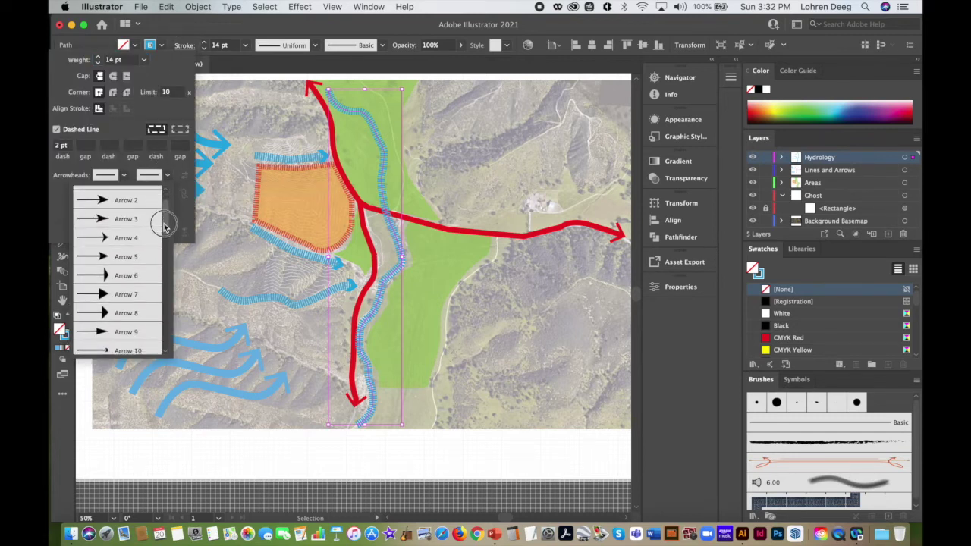
{"action": "scroll", "coordinate": [165, 231], "scroll_direction": "down", "scroll_amount": 3}
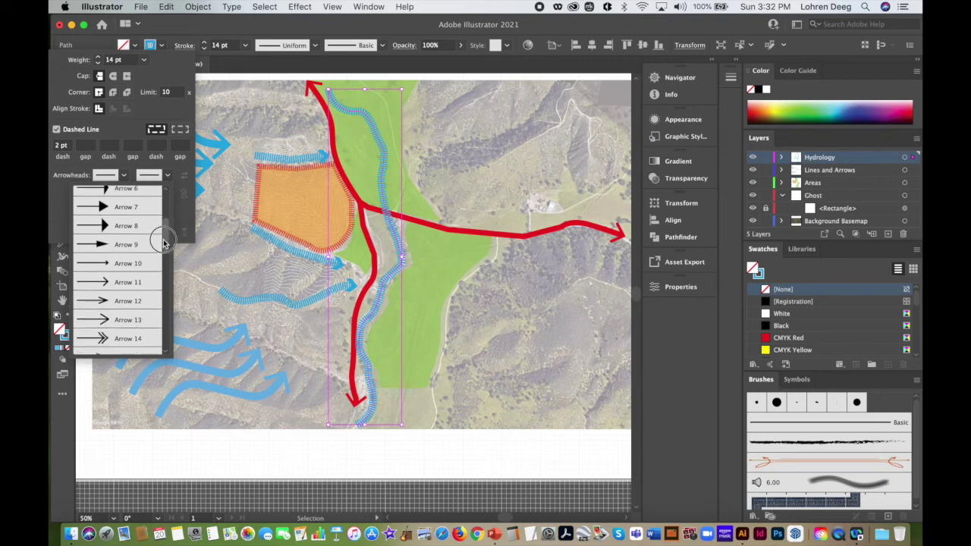
{"action": "left_click", "coordinate": [126, 261]}
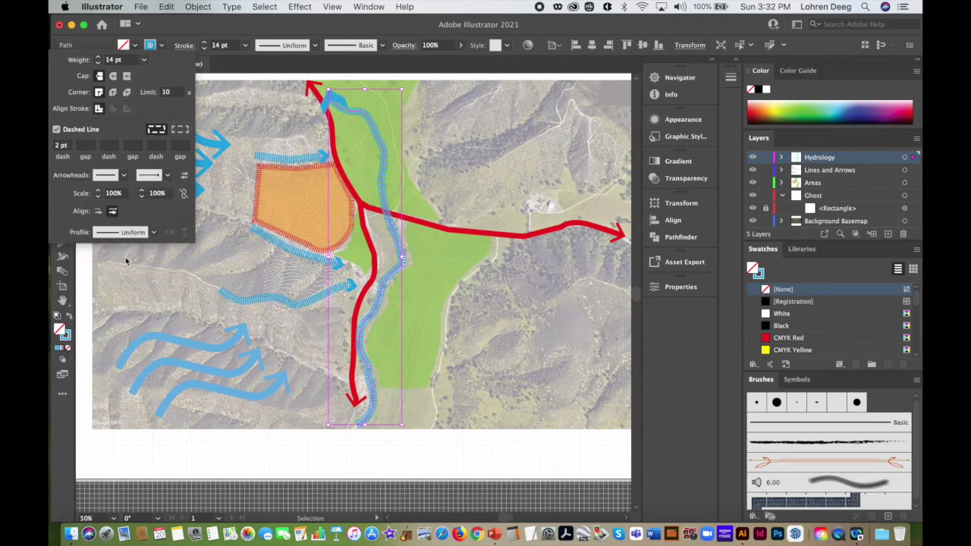
{"action": "left_click", "coordinate": [184, 175]}
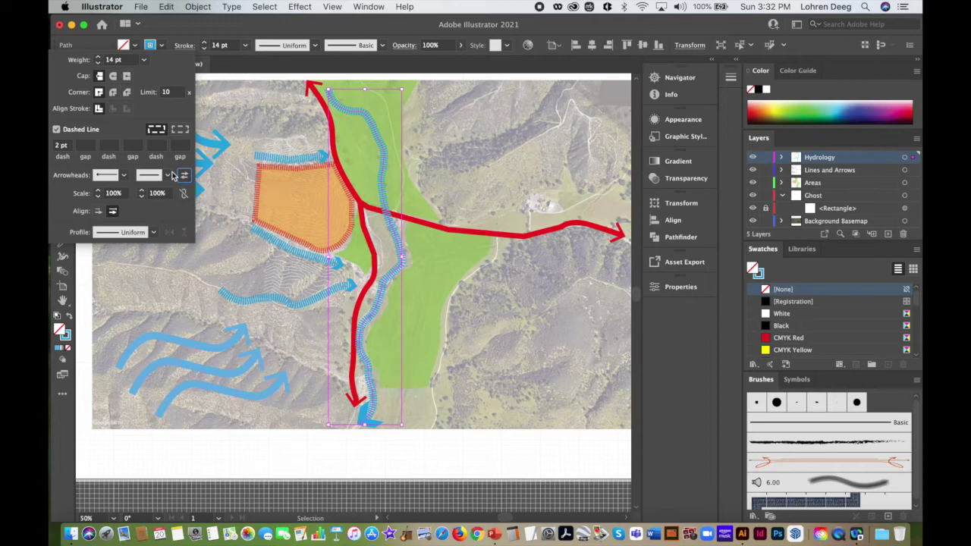
Try to shrink the stream line's arrowhead by setting the end arrowhead scale to 50%
{"action": "left_click", "coordinate": [157, 192]}
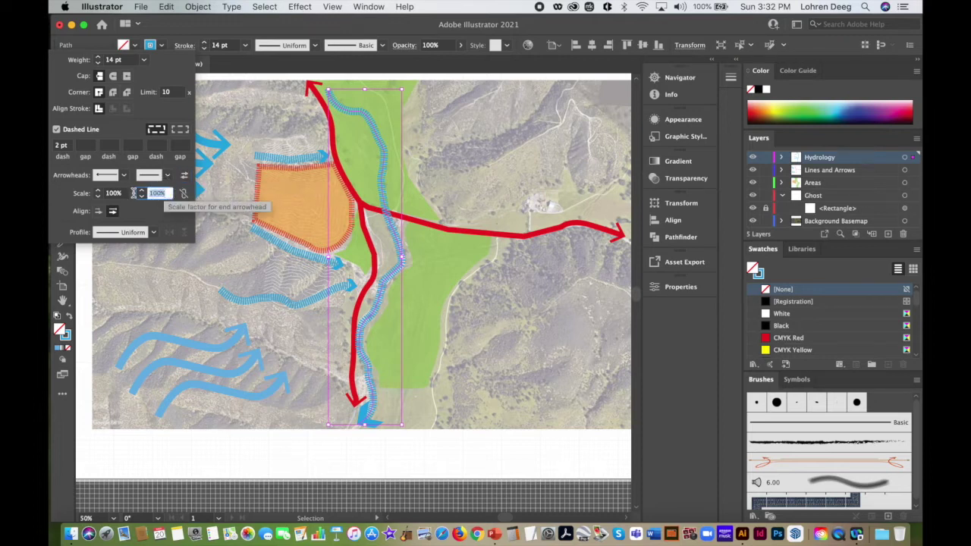
{"action": "type", "text": "50"}
{"action": "key", "text": "Return"}
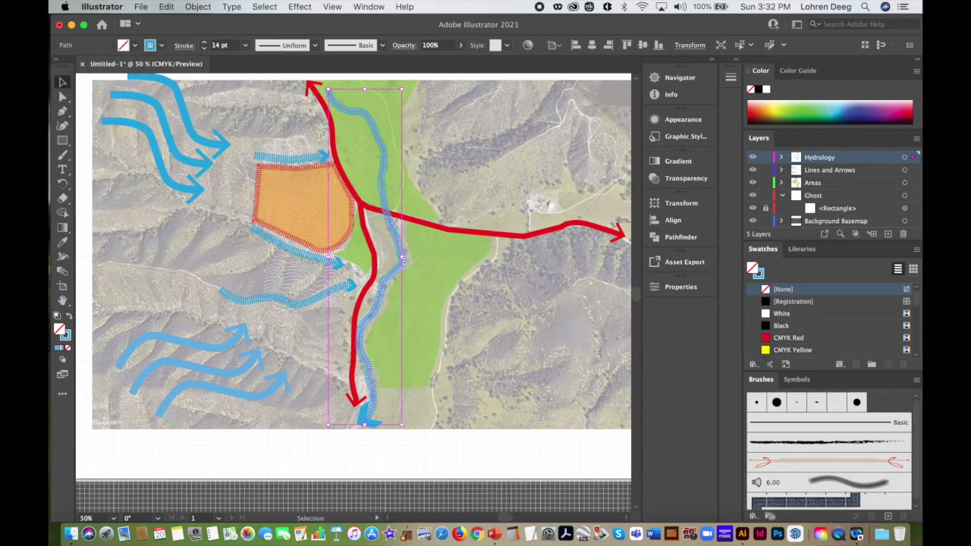
{"action": "left_click", "coordinate": [63, 82]}
{"action": "left_click", "coordinate": [336, 455]}
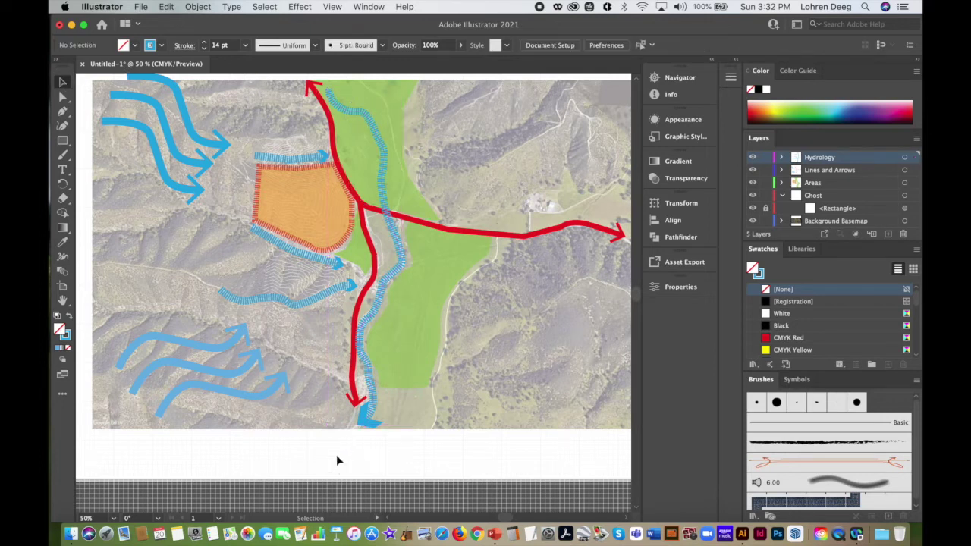
Set the stream line's start arrowhead scale to 50%
{"action": "left_click", "coordinate": [370, 421]}
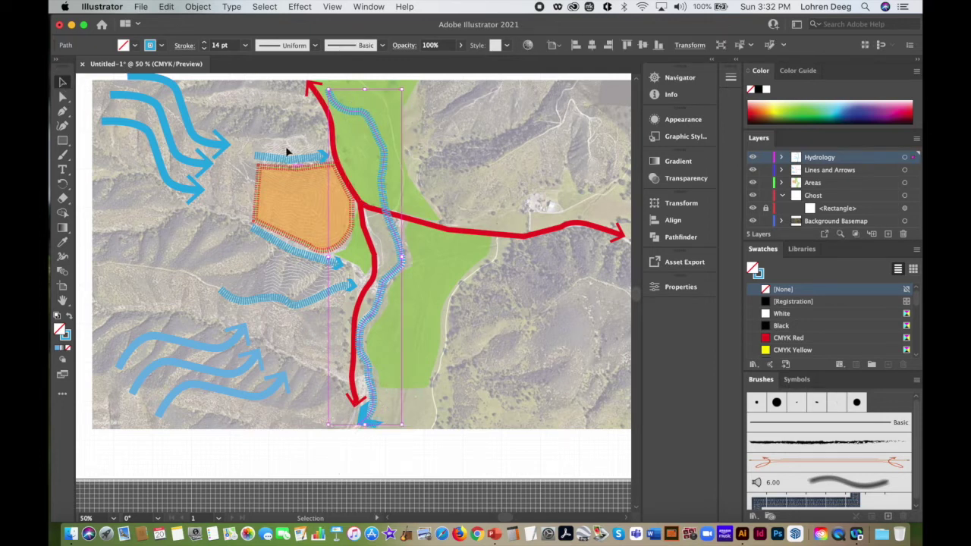
{"action": "left_click", "coordinate": [184, 45]}
{"action": "left_click", "coordinate": [160, 194]}
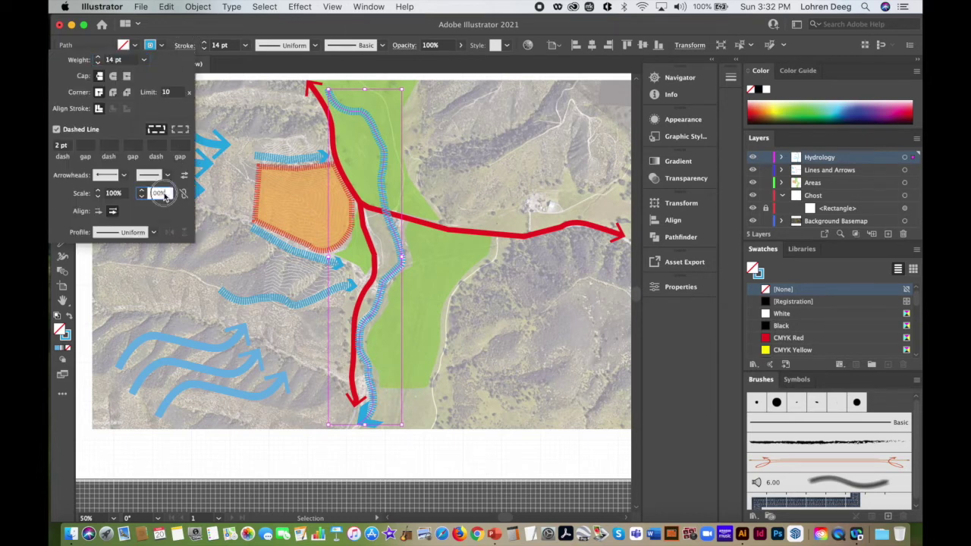
{"action": "left_click", "coordinate": [114, 193]}
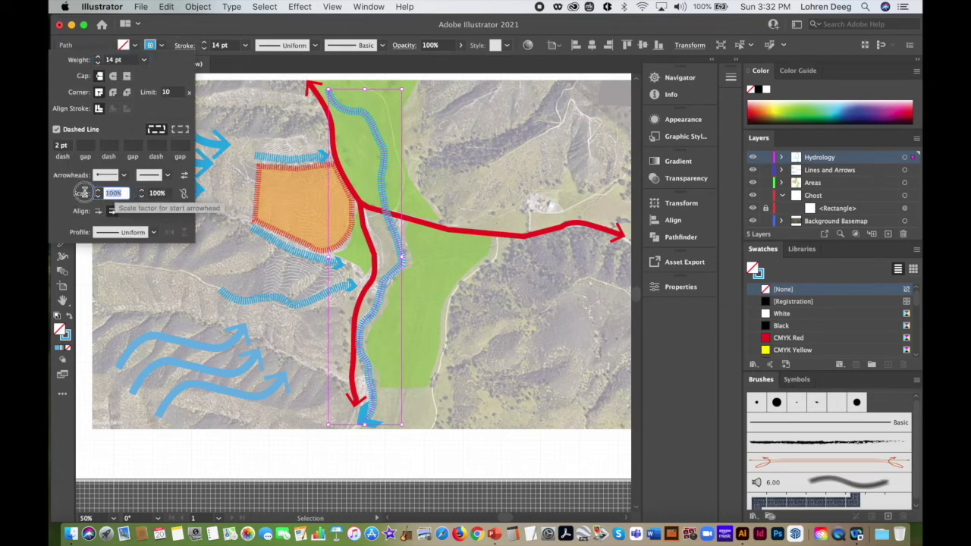
{"action": "type", "text": "50"}
{"action": "key", "text": "Return"}
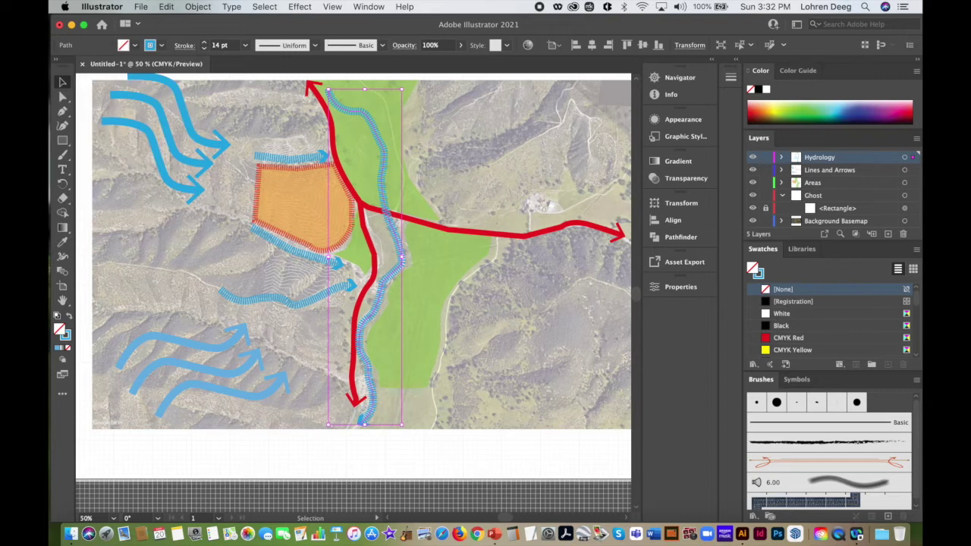
{"action": "left_click", "coordinate": [310, 468]}
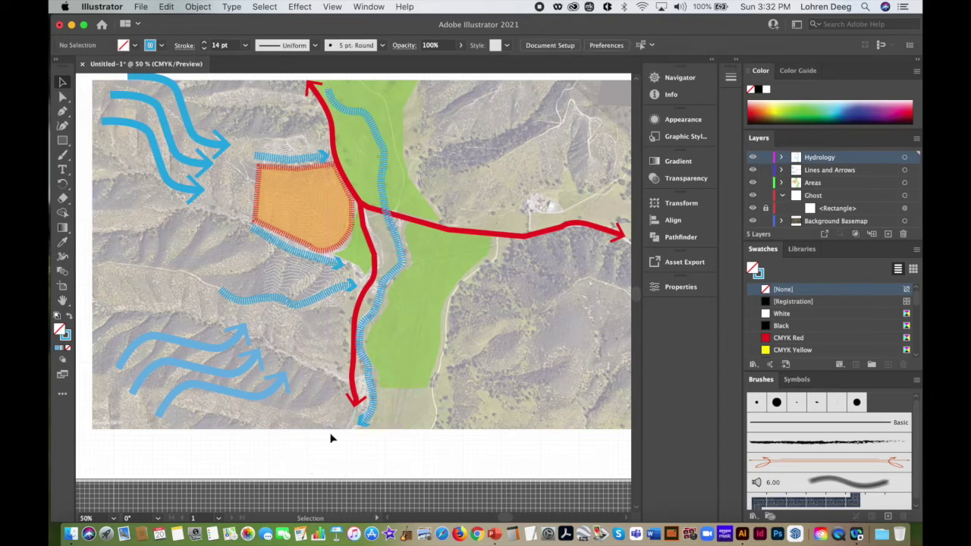
Move the Hydrology layer below Lines and Arrows and create a new layer named Symbols above them
{"action": "left_click", "coordinate": [857, 171], "text": "shift"}
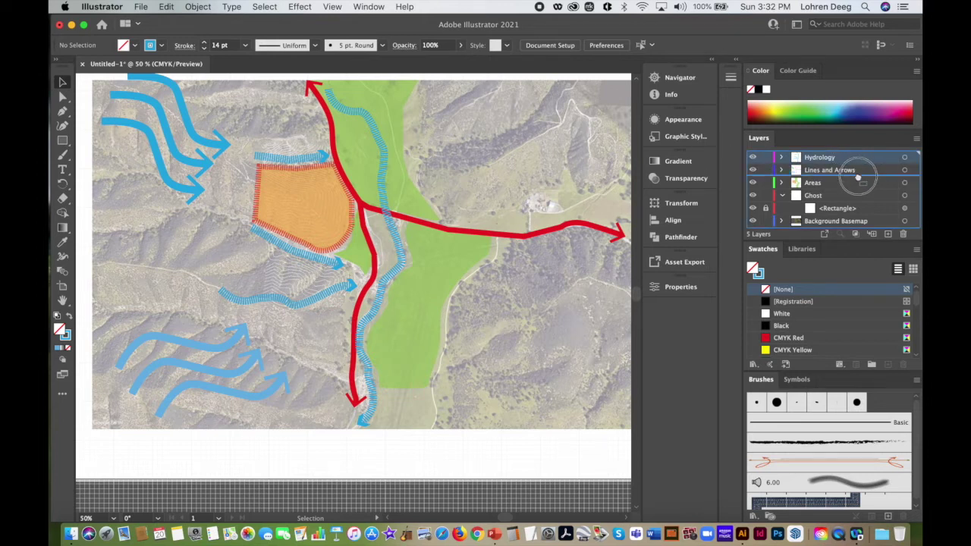
{"action": "left_click_drag", "start_coordinate": [859, 176], "coordinate": [858, 177]}
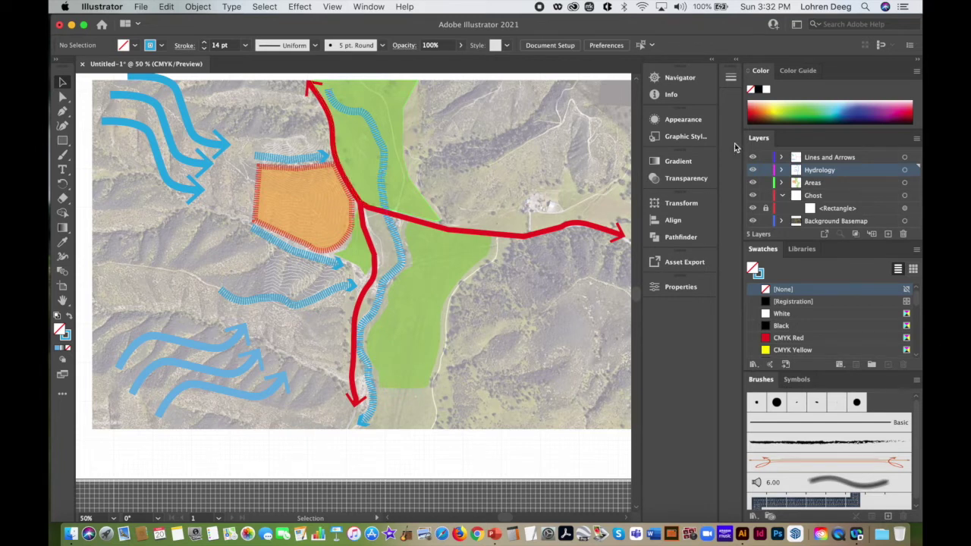
{"action": "left_click", "coordinate": [878, 159]}
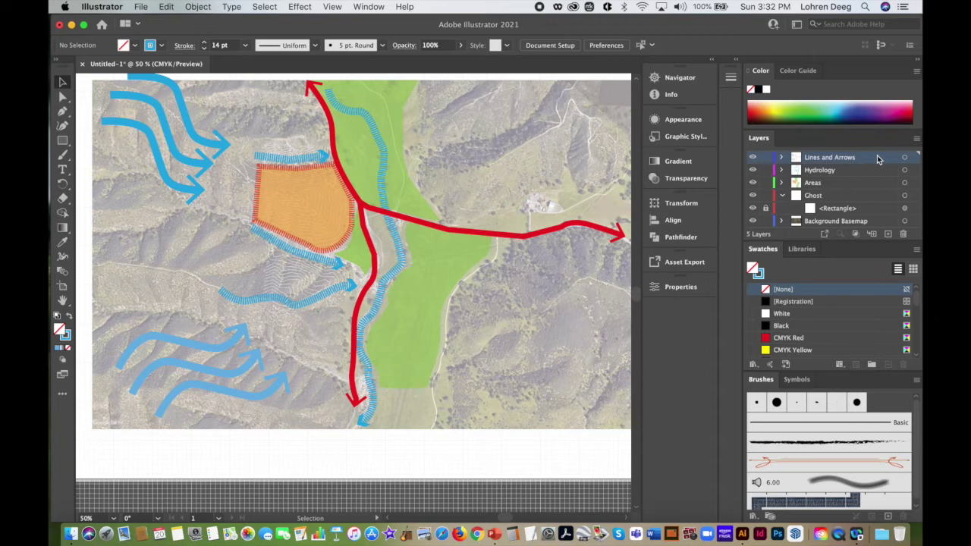
{"action": "left_click", "coordinate": [916, 139]}
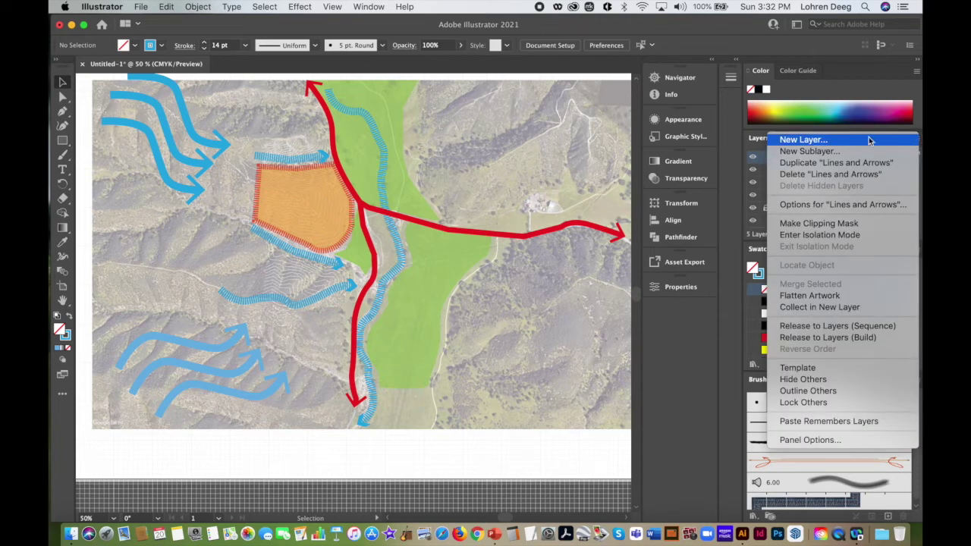
{"action": "left_click", "coordinate": [862, 140]}
{"action": "type", "text": "Symbols"}
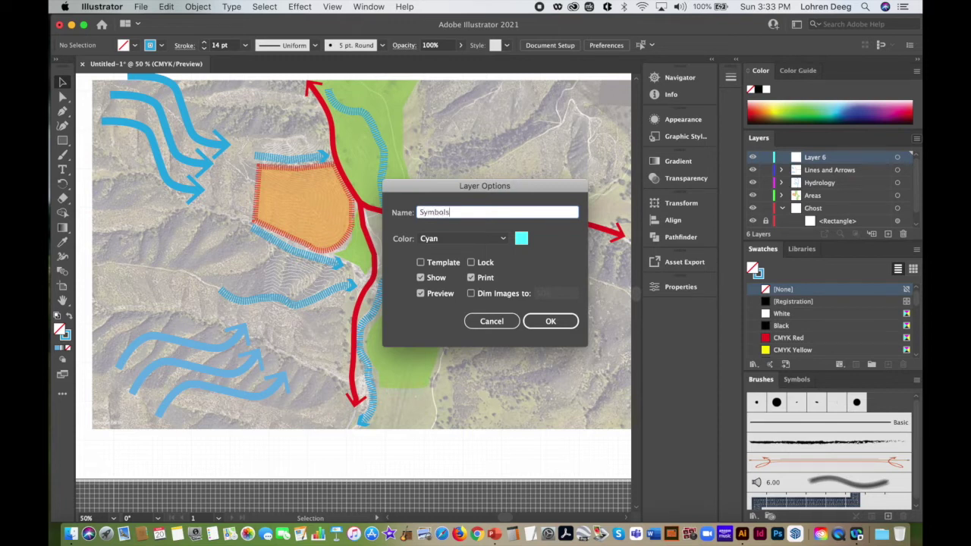
{"action": "left_click", "coordinate": [548, 320]}
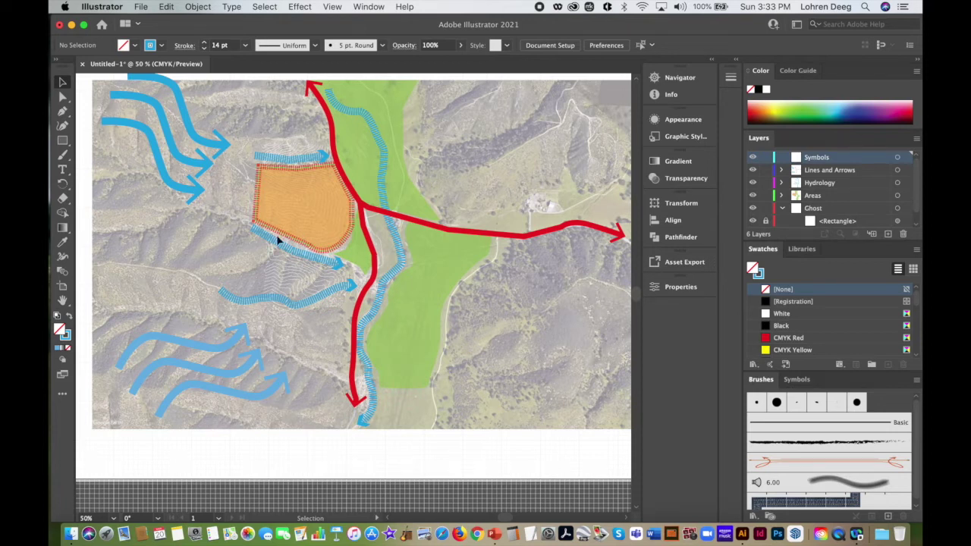
Choose the Line Segment tool and set its stroke colour to dark red for a symbol in the orange area
{"action": "left_click", "coordinate": [63, 301]}
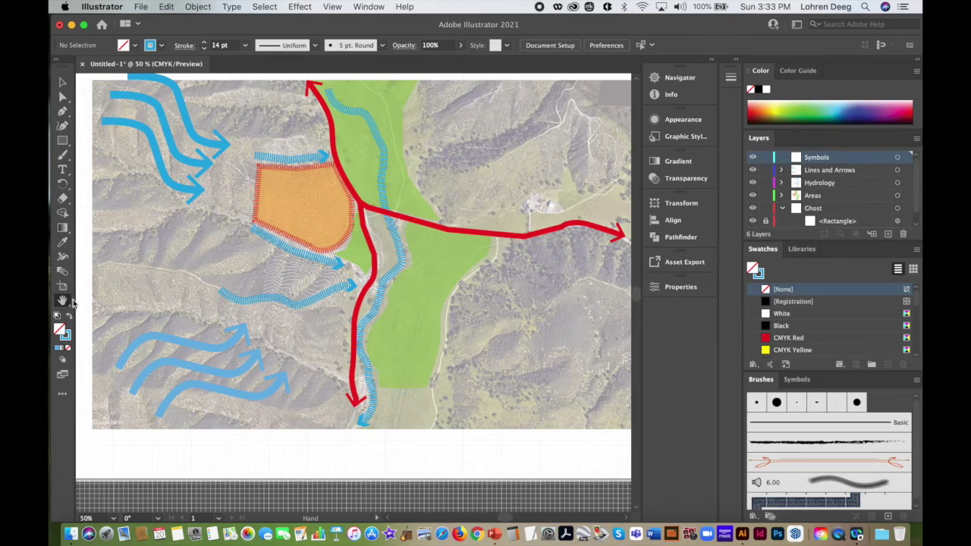
{"action": "left_click_drag", "start_coordinate": [64, 302], "coordinate": [134, 300]}
{"action": "left_click_drag", "start_coordinate": [278, 175], "coordinate": [440, 340]}
{"action": "mouse_move", "coordinate": [63, 141]}
{"action": "left_mouse_down"}
{"action": "mouse_move", "coordinate": [113, 159]}
{"action": "mouse_move", "coordinate": [122, 200]}
{"action": "left_mouse_up"}
{"action": "left_click", "coordinate": [160, 46]}
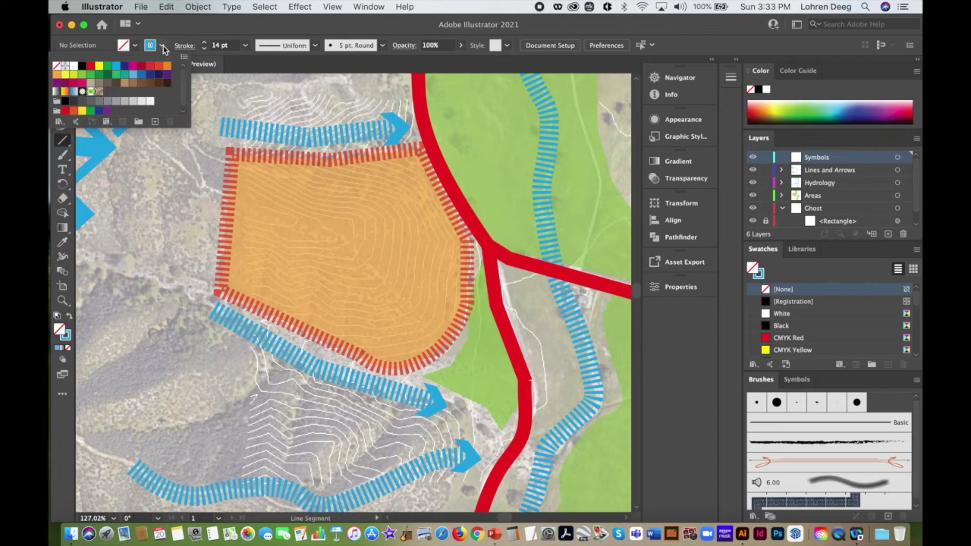
{"action": "left_click", "coordinate": [91, 66]}
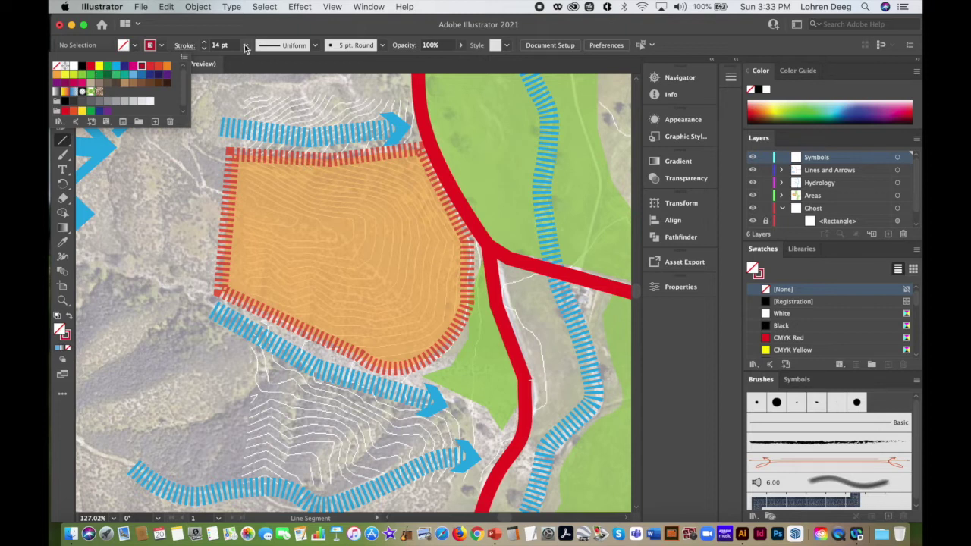
{"action": "left_click", "coordinate": [377, 223]}
{"action": "mouse_move", "coordinate": [377, 210]}
{"action": "left_mouse_down"}
{"action": "mouse_move", "coordinate": [377, 332]}
{"action": "mouse_move", "coordinate": [377, 317]}
{"action": "left_mouse_up"}
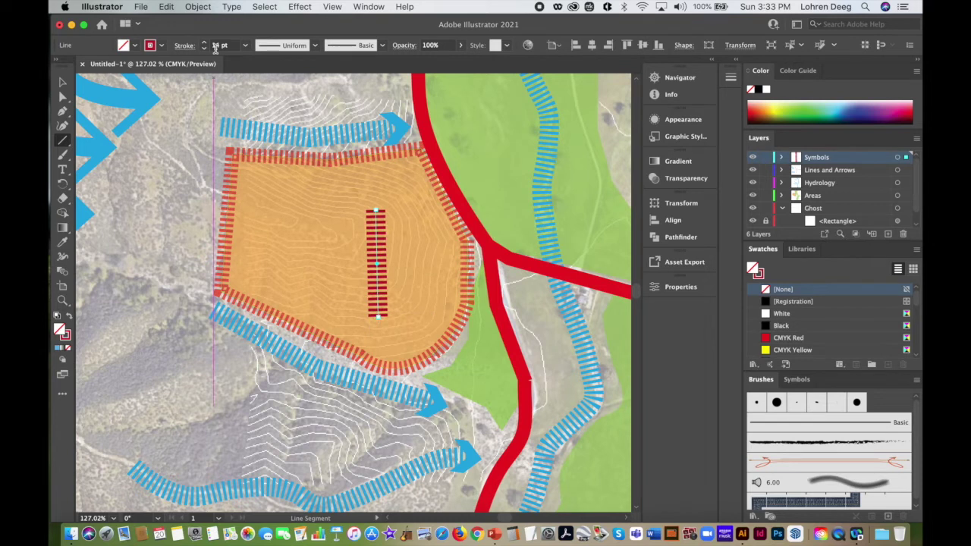
{"action": "left_click", "coordinate": [160, 7]}
{"action": "left_click", "coordinate": [194, 25]}
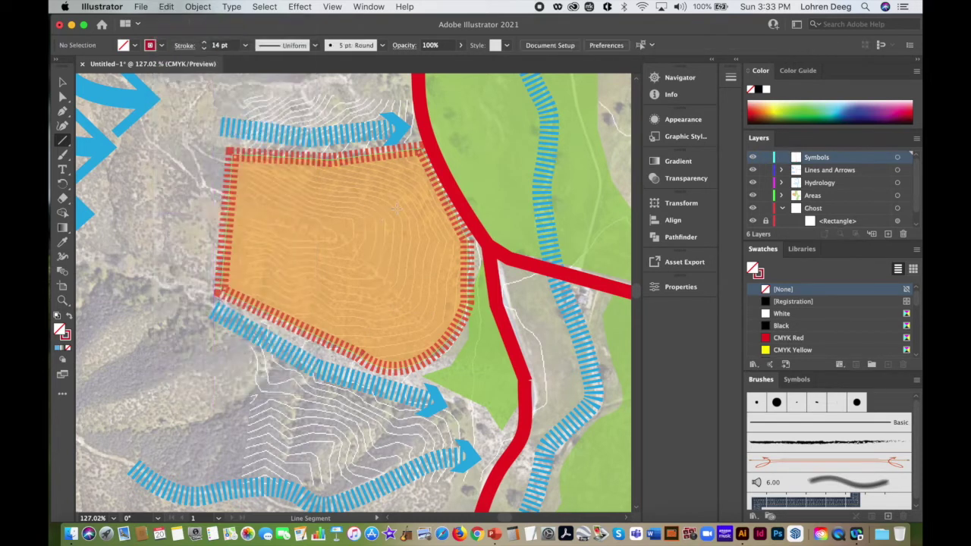
Draw a vertical line in the eastern half of the orange area and turn off its dashed stroke
{"action": "left_click_drag", "start_coordinate": [381, 205], "coordinate": [379, 323]}
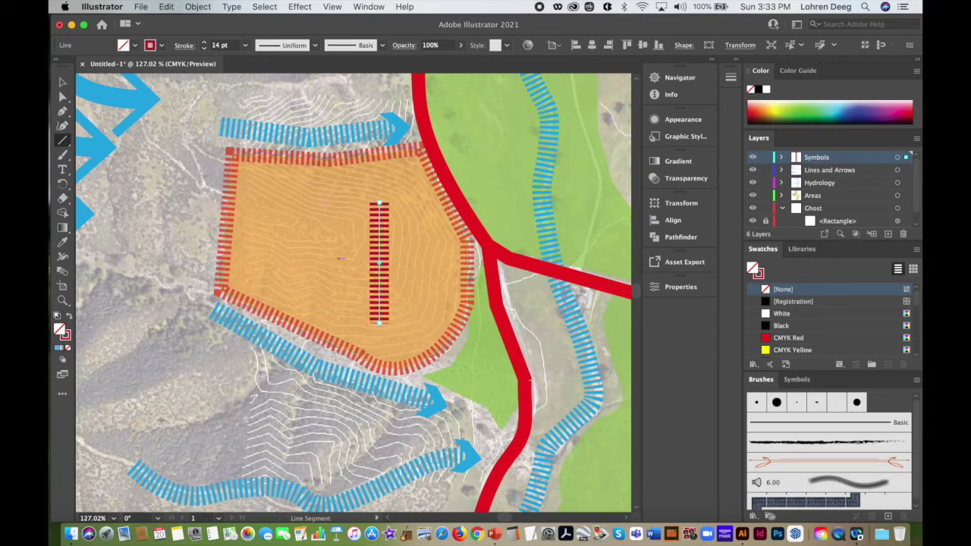
{"action": "left_click", "coordinate": [184, 45]}
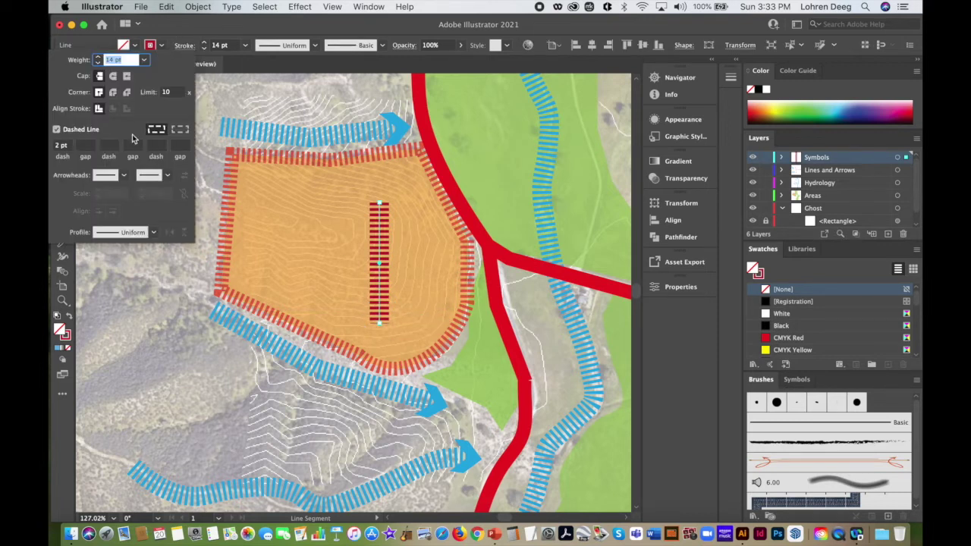
{"action": "left_click", "coordinate": [57, 130]}
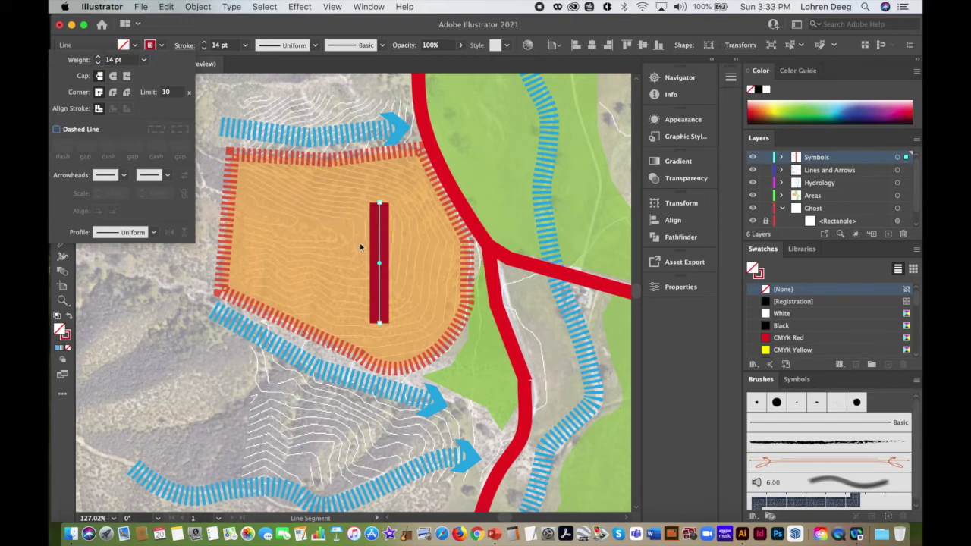
{"action": "left_click", "coordinate": [360, 245]}
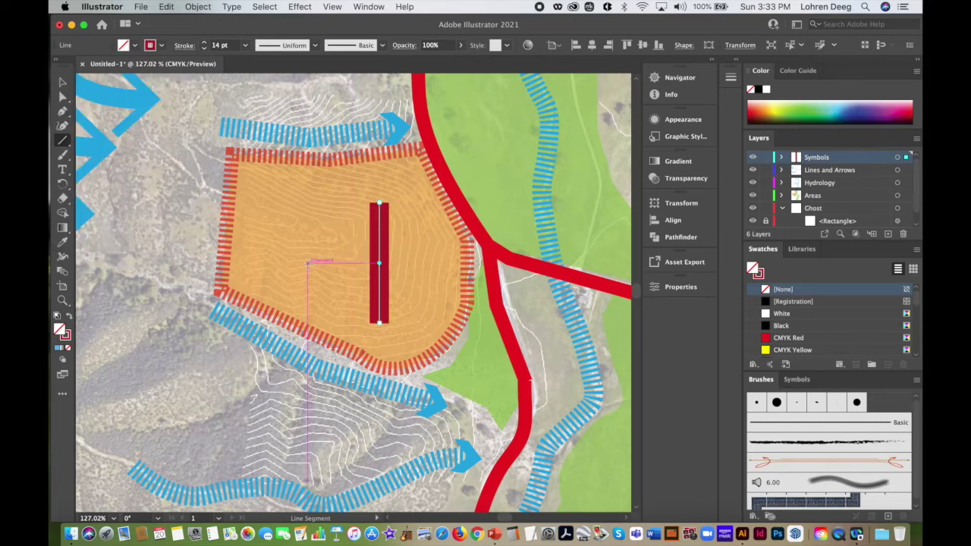
Draw a horizontal line through the vertical line's midpoint and shorten both ends to match the vertical line's length
{"action": "left_click_drag", "start_coordinate": [308, 263], "coordinate": [453, 263]}
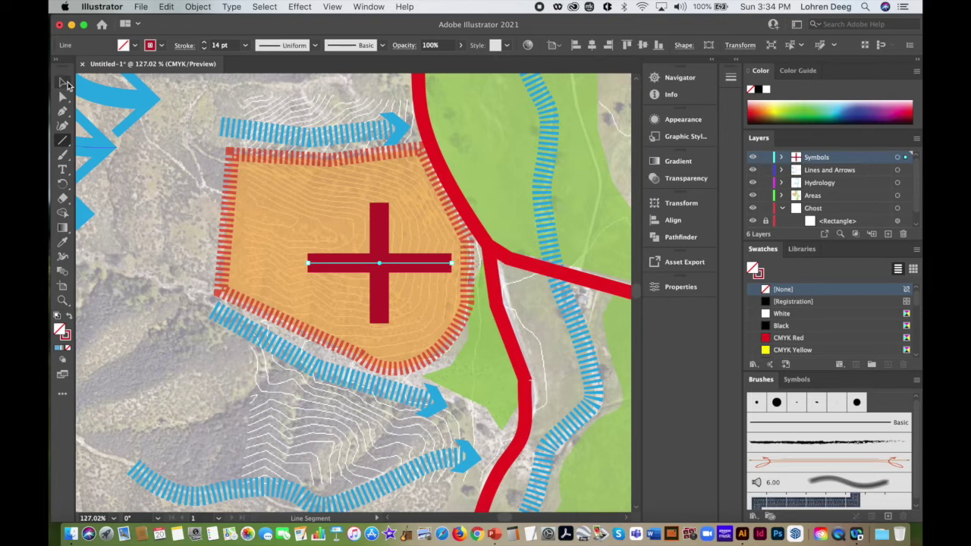
{"action": "left_click", "coordinate": [65, 83]}
{"action": "left_click_drag", "start_coordinate": [308, 264], "coordinate": [320, 263]}
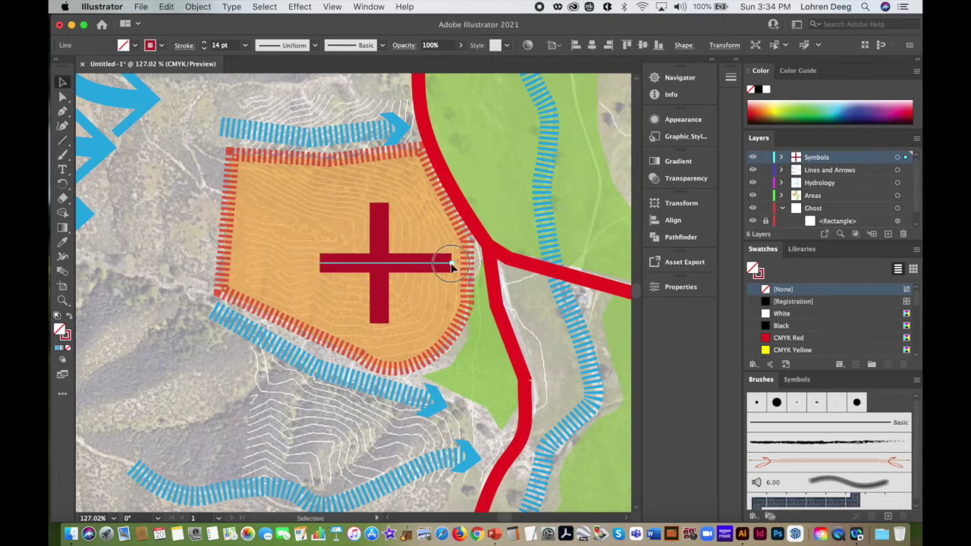
{"action": "left_click_drag", "start_coordinate": [393, 266], "coordinate": [390, 265]}
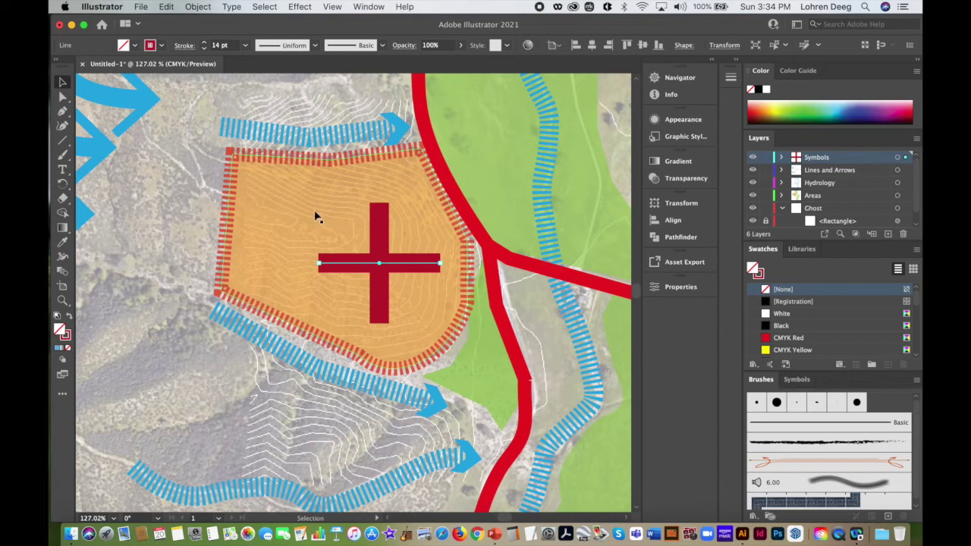
Draw two crossing diagonal lines through the cross's centre and nudge the second one into alignment to complete an asterisk
{"action": "left_click", "coordinate": [62, 141]}
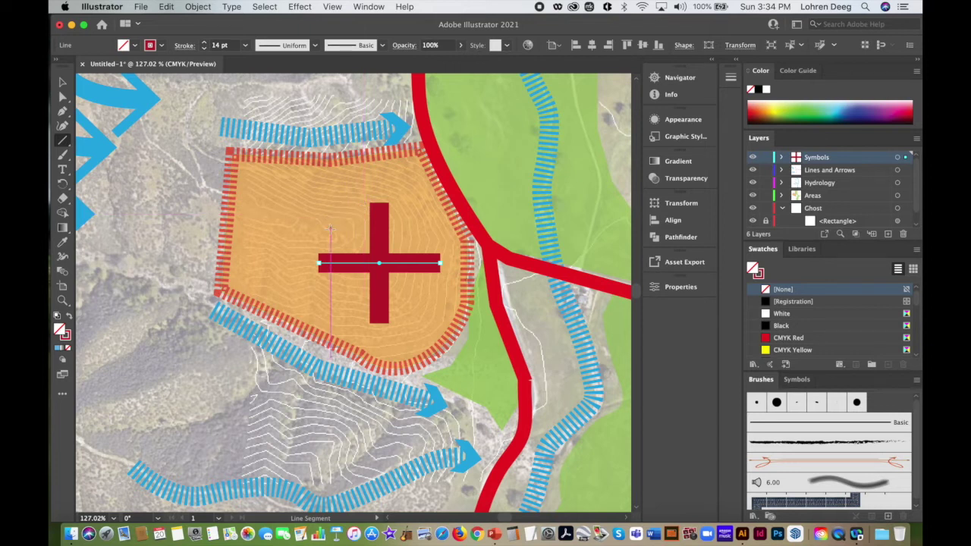
{"action": "left_click_drag", "start_coordinate": [332, 216], "coordinate": [429, 312]}
{"action": "left_click_drag", "start_coordinate": [423, 211], "coordinate": [345, 320]}
{"action": "key", "text": "Down"}
{"action": "key", "text": "Down"}
{"action": "key", "text": "Down"}
{"action": "key", "text": "Right"}
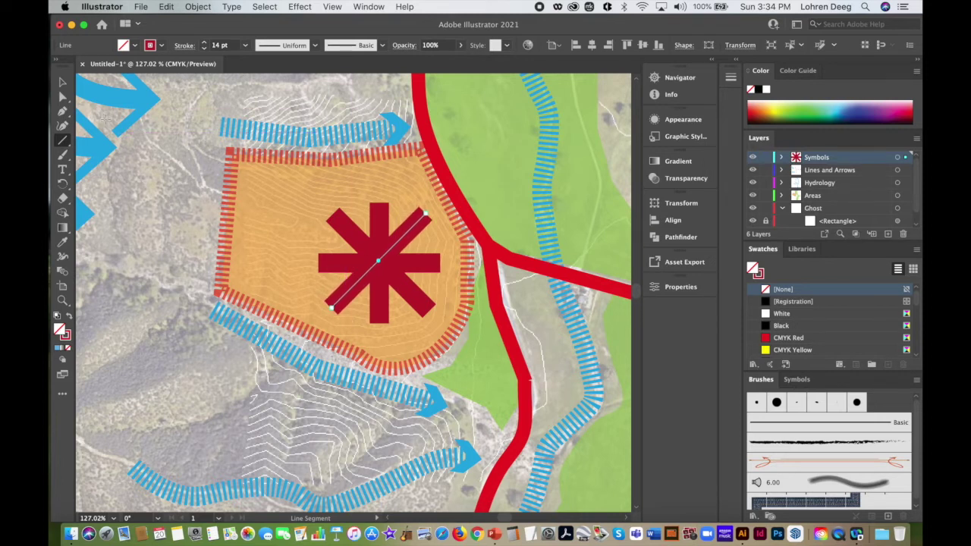
Group the four asterisk lines into one object and scale the group down slightly
{"action": "left_click", "coordinate": [63, 83]}
{"action": "left_click", "coordinate": [418, 289]}
{"action": "left_click", "coordinate": [420, 299]}
{"action": "left_click_drag", "start_coordinate": [429, 314], "coordinate": [425, 311]}
{"action": "left_click", "coordinate": [383, 219], "text": "shift"}
{"action": "left_click", "coordinate": [413, 232], "text": "shift"}
{"action": "left_click", "coordinate": [407, 267], "text": "shift"}
{"action": "left_click", "coordinate": [410, 267], "text": "shift"}
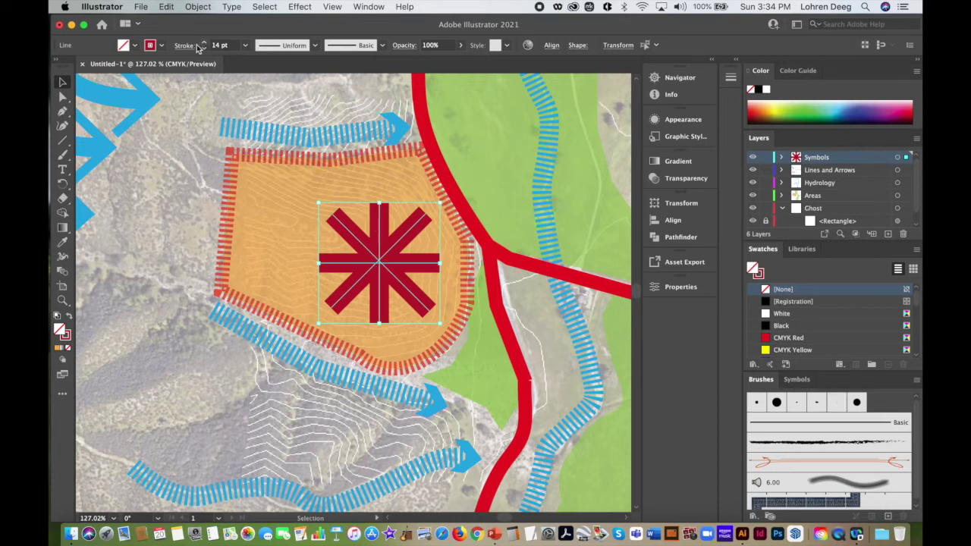
{"action": "left_click", "coordinate": [198, 7]}
{"action": "left_click", "coordinate": [220, 63]}
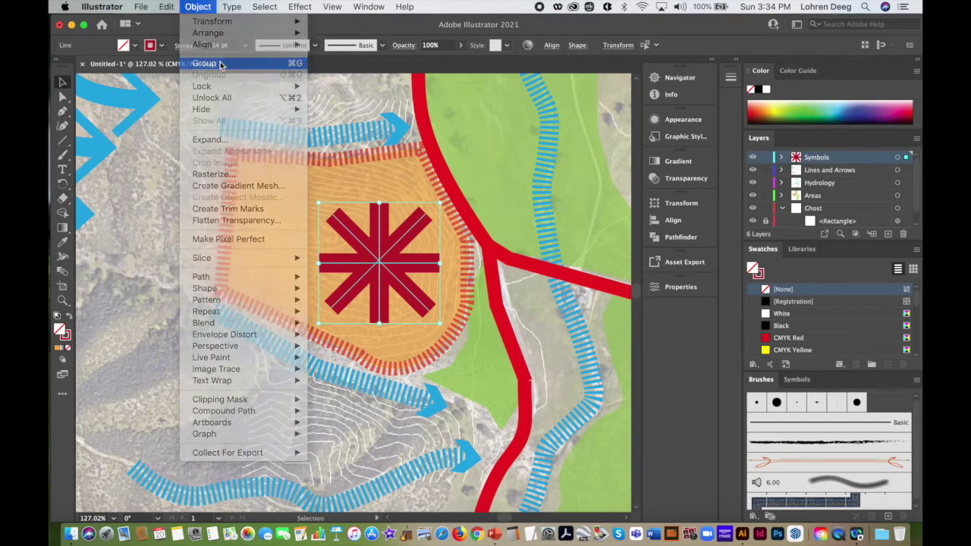
{"action": "left_click_drag", "start_coordinate": [439, 204], "coordinate": [421, 228]}
{"action": "left_click_drag", "start_coordinate": [390, 267], "coordinate": [402, 247]}
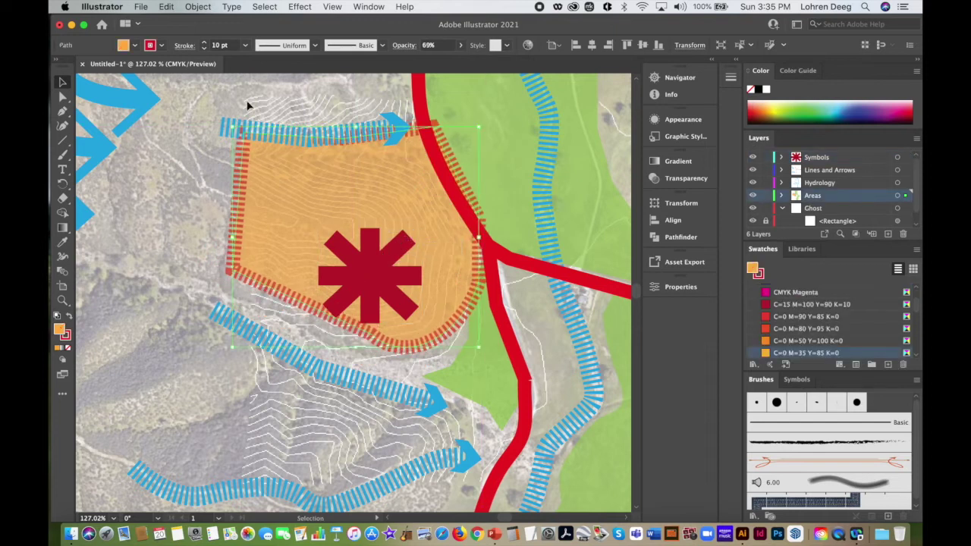
{"action": "left_click", "coordinate": [165, 6]}
{"action": "left_click", "coordinate": [186, 22]}
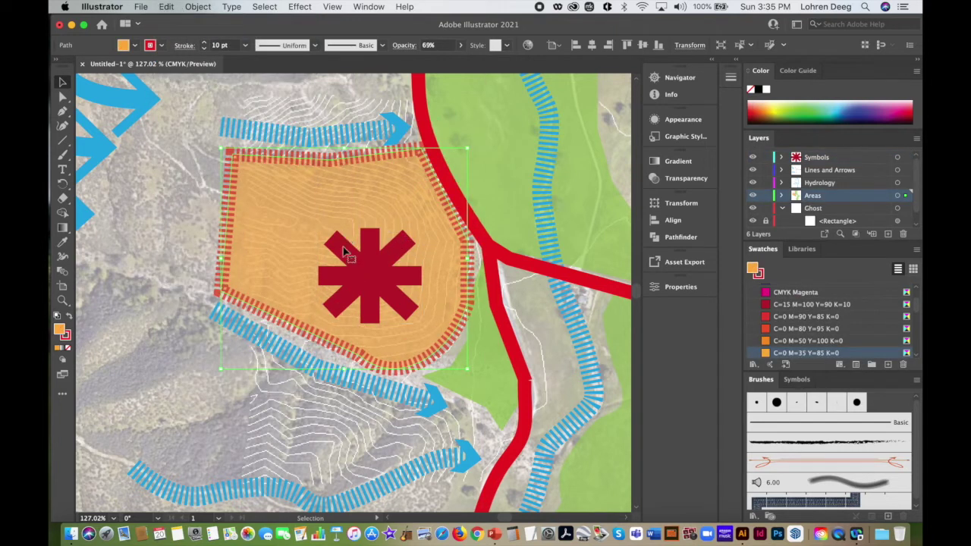
Move the asterisk group closer to the middle of the orange area and shrink it a little more
{"action": "left_click", "coordinate": [367, 273]}
{"action": "left_click_drag", "start_coordinate": [383, 282], "coordinate": [396, 270]}
{"action": "mouse_move", "coordinate": [434, 307]}
{"action": "left_mouse_down"}
{"action": "mouse_move", "coordinate": [412, 304]}
{"action": "mouse_move", "coordinate": [425, 300]}
{"action": "left_mouse_up"}
Set the asterisk group's stroke weight to 12 pt and deselect it
{"action": "left_click", "coordinate": [243, 49]}
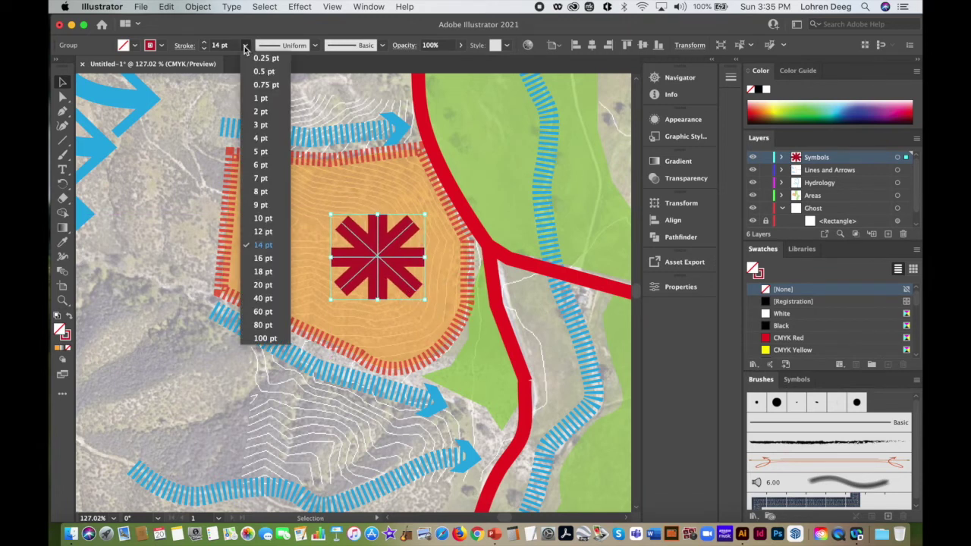
{"action": "left_click", "coordinate": [267, 226]}
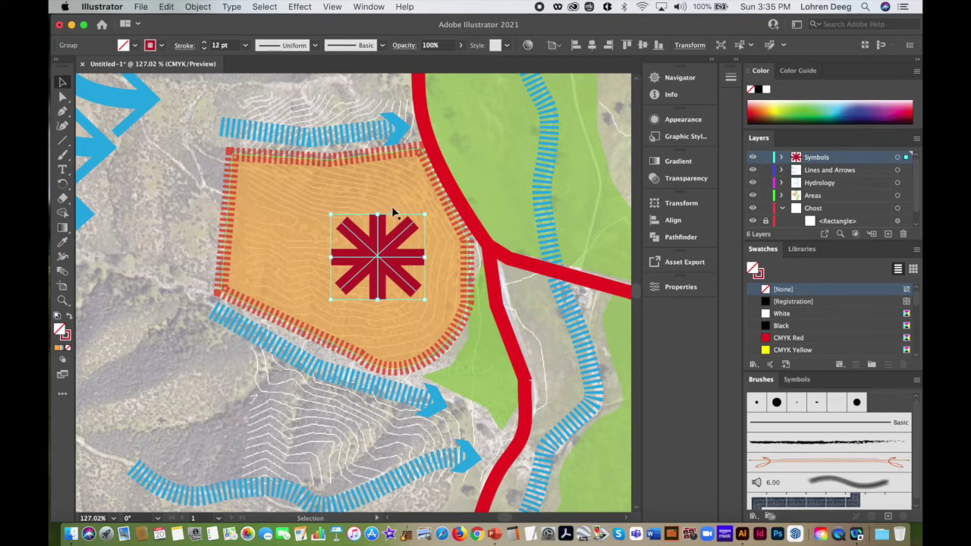
{"action": "left_click", "coordinate": [284, 194]}
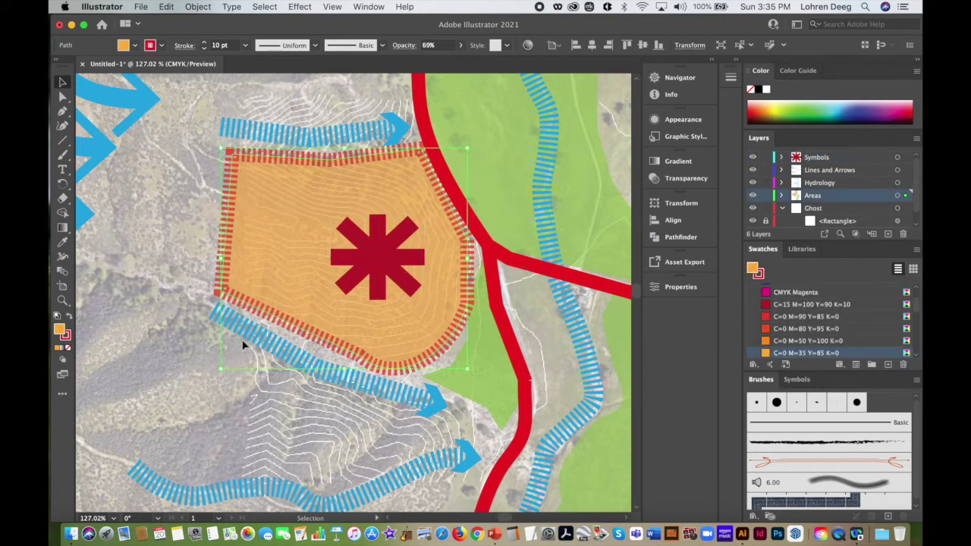
Select the asterisk group again and fit the whole artboard in the window
{"action": "left_click", "coordinate": [375, 245]}
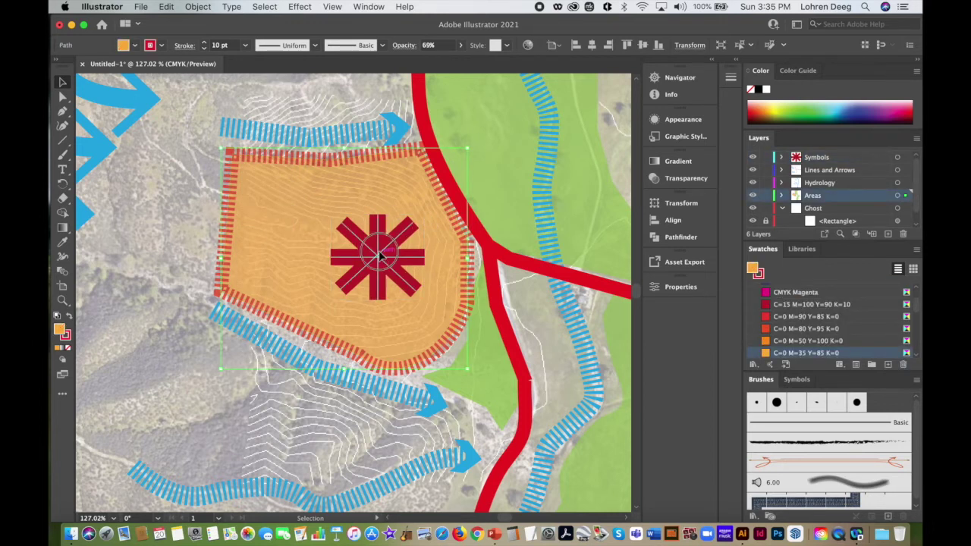
{"action": "left_click", "coordinate": [338, 7]}
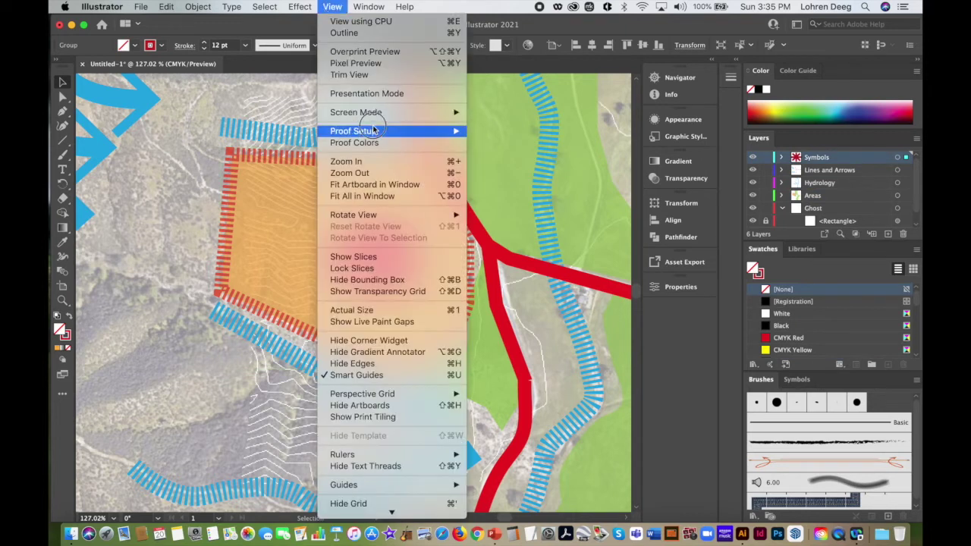
{"action": "left_click", "coordinate": [373, 185]}
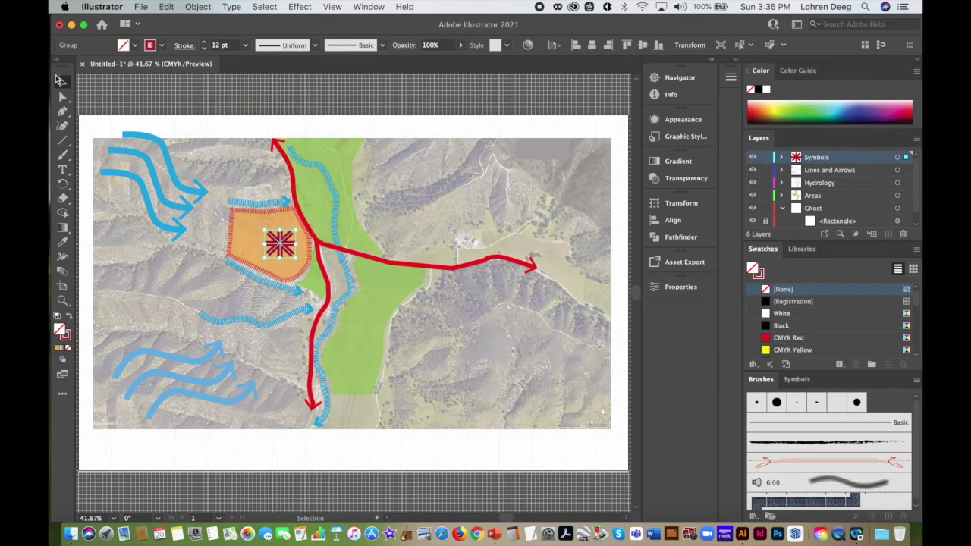
Scale the asterisk group in the orange area down slightly and set its stroke weight to 10 pt
{"action": "left_click_drag", "start_coordinate": [297, 259], "coordinate": [292, 252]}
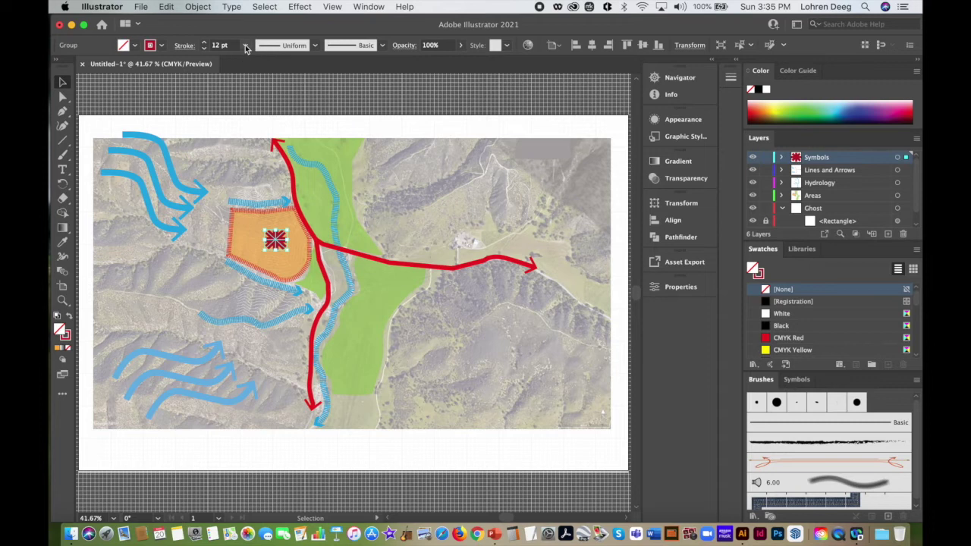
{"action": "left_click", "coordinate": [246, 48]}
{"action": "left_click", "coordinate": [263, 216]}
Move the asterisk group slightly down and toward the east side of the orange area, then deselect it
{"action": "left_click_drag", "start_coordinate": [288, 240], "coordinate": [300, 248]}
{"action": "left_click", "coordinate": [340, 81]}
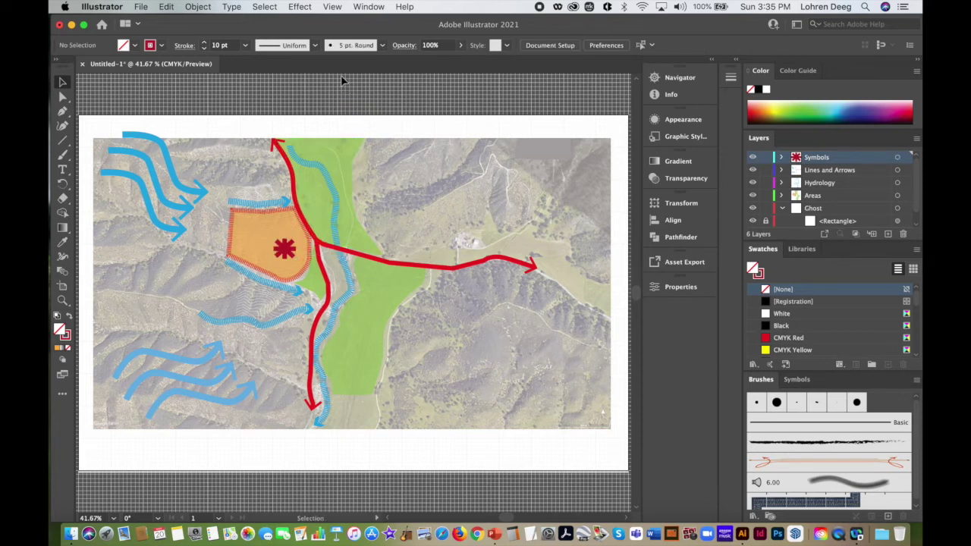
Copy the asterisk group, paste it in place and nudge the copy into the lower part of the green area
{"action": "left_click", "coordinate": [291, 254]}
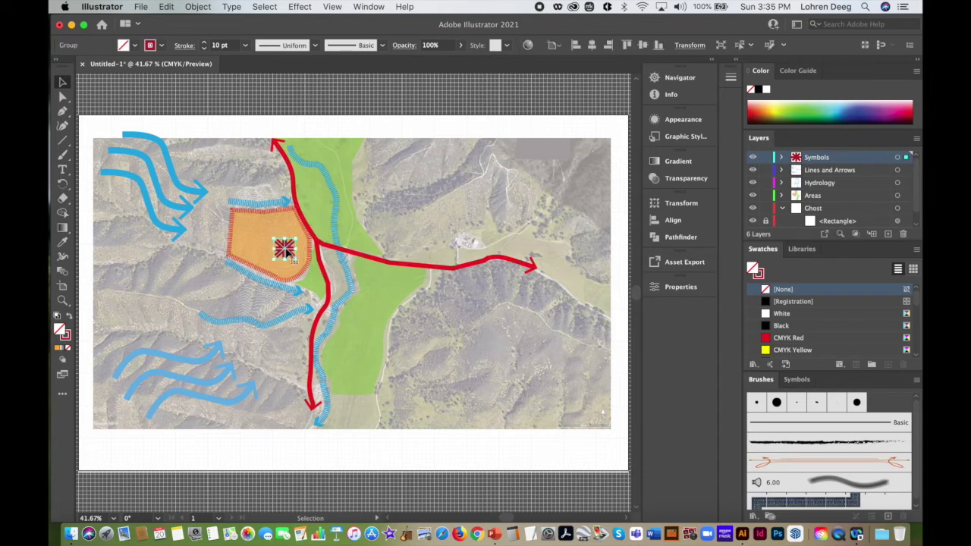
{"action": "left_click", "coordinate": [166, 6]}
{"action": "left_click", "coordinate": [176, 63]}
{"action": "left_click", "coordinate": [166, 6]}
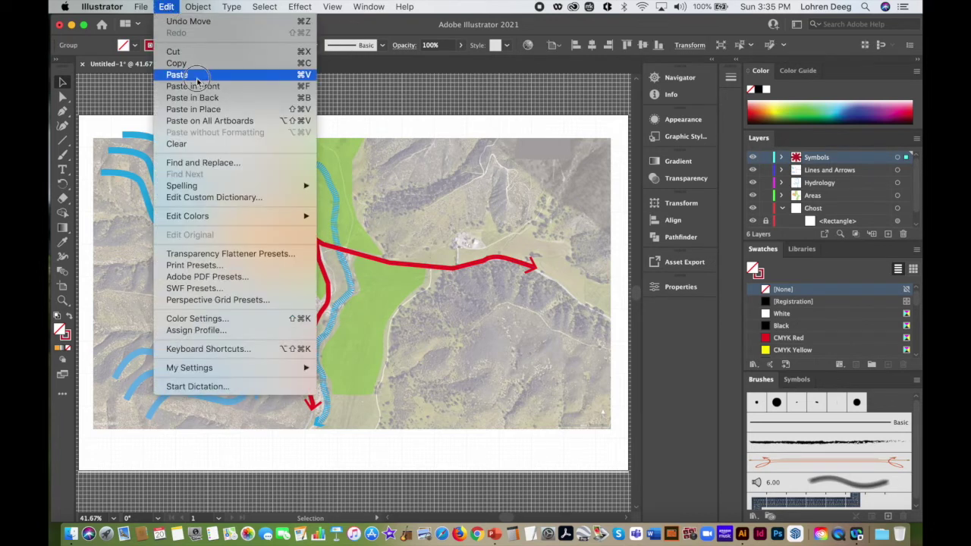
{"action": "left_click", "coordinate": [206, 109]}
{"action": "key", "text": "shift+Down"}
{"action": "key", "text": "shift+Down"}
{"action": "key", "text": "shift+Down"}
{"action": "key", "text": "shift+Down"}
{"action": "key", "text": "shift+Down"}
{"action": "key", "text": "shift+Down"}
{"action": "key", "text": "shift+Down"}
{"action": "key", "text": "shift+Down"}
{"action": "key", "text": "shift+Down"}
{"action": "key", "text": "shift+Down"}
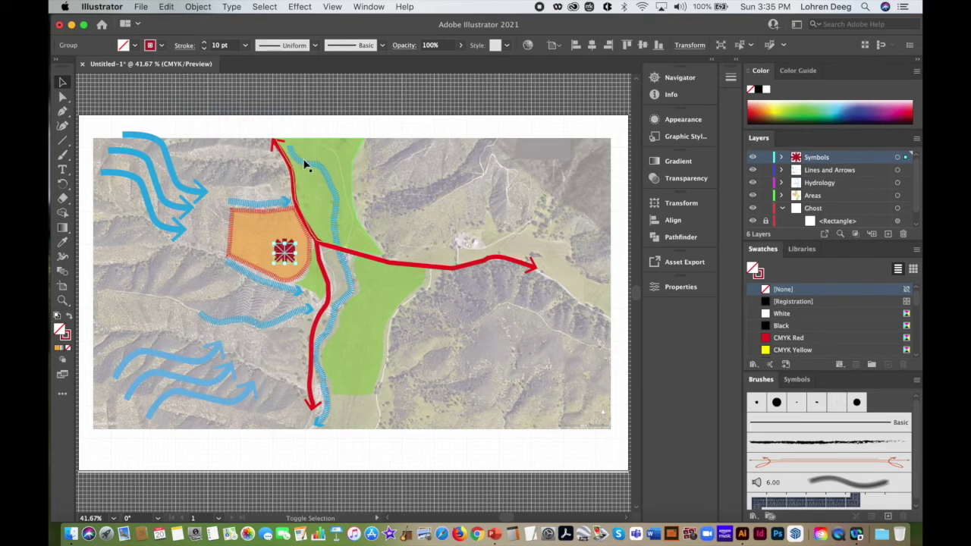
{"action": "key", "text": "shift+Down"}
{"action": "key", "text": "shift+Down"}
{"action": "key", "text": "shift+Down"}
{"action": "key", "text": "shift+Down"}
{"action": "key", "text": "shift+Down"}
{"action": "key", "text": "shift+Down"}
{"action": "key", "text": "shift+Down"}
{"action": "key", "text": "shift+Down"}
{"action": "key", "text": "shift+Down"}
{"action": "key", "text": "shift+Down"}
{"action": "key", "text": "shift+Down"}
{"action": "key", "text": "shift+Down"}
{"action": "key", "text": "shift+Down"}
{"action": "key", "text": "shift+Down"}
{"action": "key", "text": "shift+Down"}
{"action": "key", "text": "shift+Down"}
{"action": "key", "text": "shift+Down"}
{"action": "key", "text": "shift+Right"}
{"action": "key", "text": "shift+Right"}
{"action": "key", "text": "shift+Right"}
{"action": "key", "text": "shift+Right"}
{"action": "key", "text": "shift+Right"}
{"action": "key", "text": "shift+Right"}
{"action": "key", "text": "shift+Right"}
{"action": "key", "text": "shift+Right"}
{"action": "key", "text": "shift+Right"}
{"action": "key", "text": "shift+Right"}
{"action": "key", "text": "shift+Right"}
{"action": "key", "text": "shift+Right"}
{"action": "key", "text": "shift+Right"}
{"action": "key", "text": "shift+Right"}
{"action": "key", "text": "shift+Right"}
{"action": "key", "text": "shift+Right"}
{"action": "key", "text": "shift+Right"}
{"action": "key", "text": "shift+Right"}
{"action": "key", "text": "shift+Right"}
{"action": "key", "text": "shift+Right"}
{"action": "key", "text": "shift+Down"}
{"action": "key", "text": "shift+Down"}
{"action": "key", "text": "shift+Down"}
{"action": "key", "text": "shift+Down"}
{"action": "key", "text": "shift+Down"}
{"action": "key", "text": "shift+Down"}
{"action": "key", "text": "shift+Left"}
{"action": "key", "text": "shift+Down"}
{"action": "key", "text": "shift+Down"}
{"action": "key", "text": "shift+Down"}
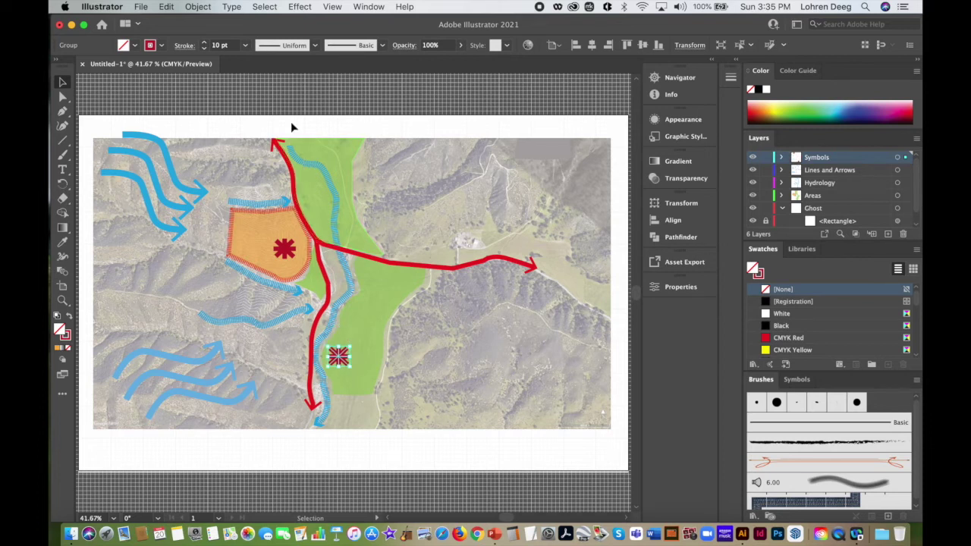
Copy the orange area's asterisk, paste it and nudge the copy into the upper green area beside the red arrow
{"action": "left_click", "coordinate": [282, 243]}
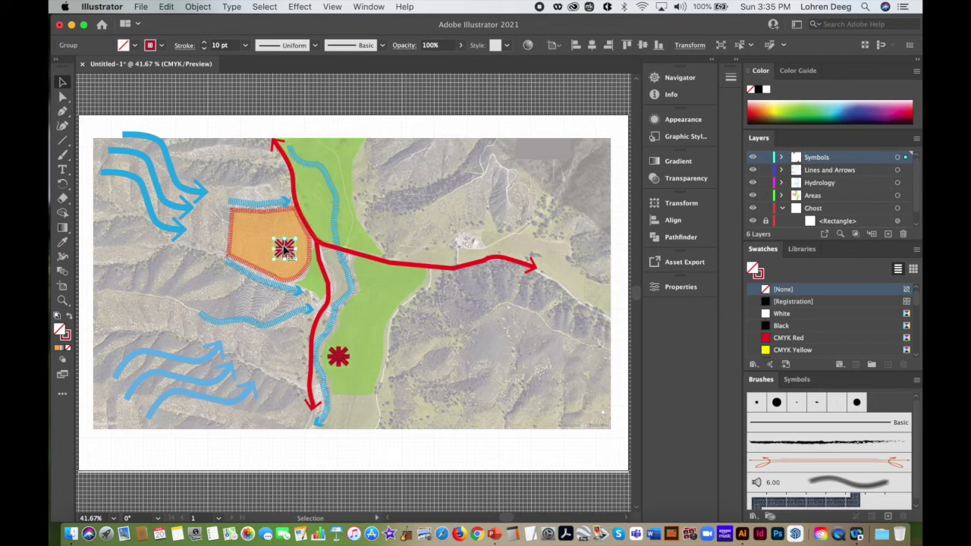
{"action": "left_click", "coordinate": [166, 6]}
{"action": "left_click", "coordinate": [166, 6]}
{"action": "left_click", "coordinate": [167, 7]}
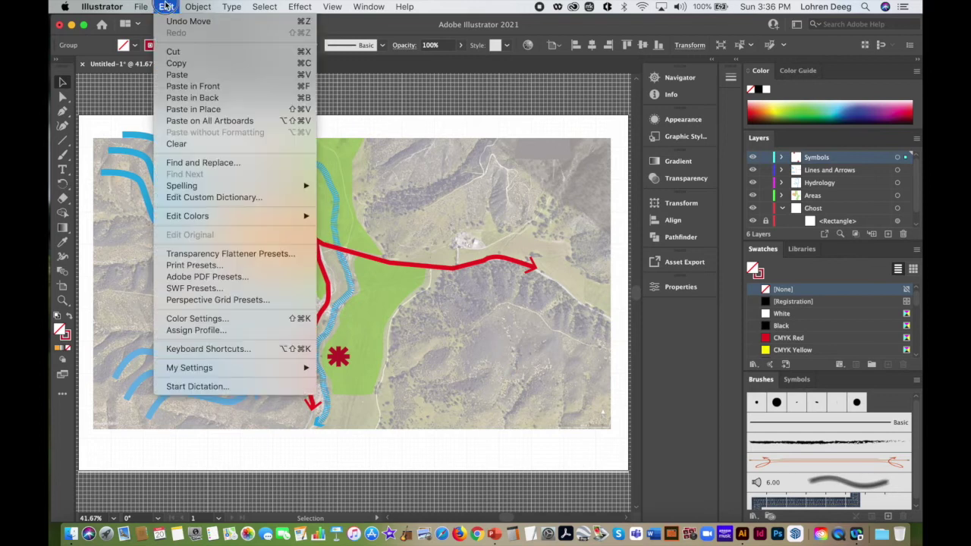
{"action": "left_click", "coordinate": [177, 74]}
{"action": "key", "text": "shift+Up"}
{"action": "key", "text": "shift+Up"}
{"action": "key", "text": "shift+Up"}
{"action": "key", "text": "shift+Up"}
{"action": "key", "text": "shift+Up"}
{"action": "key", "text": "shift+Up"}
{"action": "key", "text": "shift+Up"}
{"action": "key", "text": "shift+Up"}
{"action": "key", "text": "shift+Up"}
{"action": "key", "text": "shift+Up"}
{"action": "key", "text": "shift+Up"}
{"action": "key", "text": "shift+Up"}
{"action": "key", "text": "shift+Up"}
{"action": "key", "text": "shift+Up"}
{"action": "key", "text": "shift+Up"}
{"action": "key", "text": "shift+Up"}
{"action": "key", "text": "shift+Up"}
{"action": "key", "text": "shift+Up"}
{"action": "key", "text": "shift+Up"}
{"action": "key", "text": "shift+Up"}
{"action": "key", "text": "shift+Left"}
{"action": "key", "text": "shift+Left"}
{"action": "key", "text": "shift+Left"}
{"action": "key", "text": "shift+Left"}
{"action": "key", "text": "shift+Left"}
{"action": "key", "text": "shift+Left"}
{"action": "key", "text": "shift+Left"}
{"action": "key", "text": "shift+Left"}
{"action": "key", "text": "shift+Left"}
{"action": "key", "text": "shift+Left"}
{"action": "key", "text": "shift+Left"}
{"action": "key", "text": "shift+Left"}
{"action": "key", "text": "shift+Left"}
{"action": "key", "text": "shift+Left"}
{"action": "key", "text": "shift+Up"}
{"action": "key", "text": "shift+Up"}
{"action": "key", "text": "shift+Up"}
{"action": "key", "text": "shift+Up"}
{"action": "key", "text": "shift+Up"}
{"action": "key", "text": "shift+Up"}
{"action": "key", "text": "shift+Up"}
{"action": "key", "text": "shift+Up"}
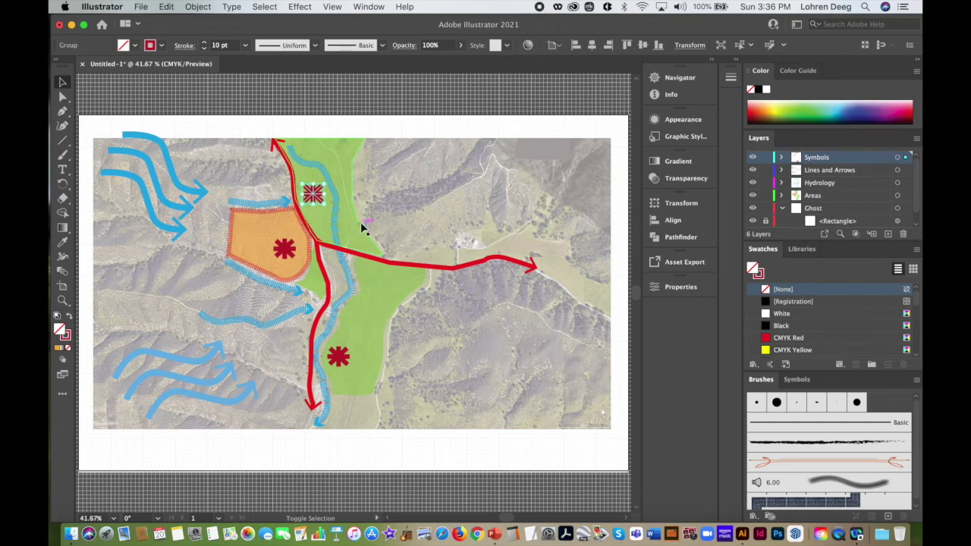
Copy the lower green-area asterisk, paste it and nudge the copy into the wide eastern part of the green area
{"action": "left_click", "coordinate": [339, 356]}
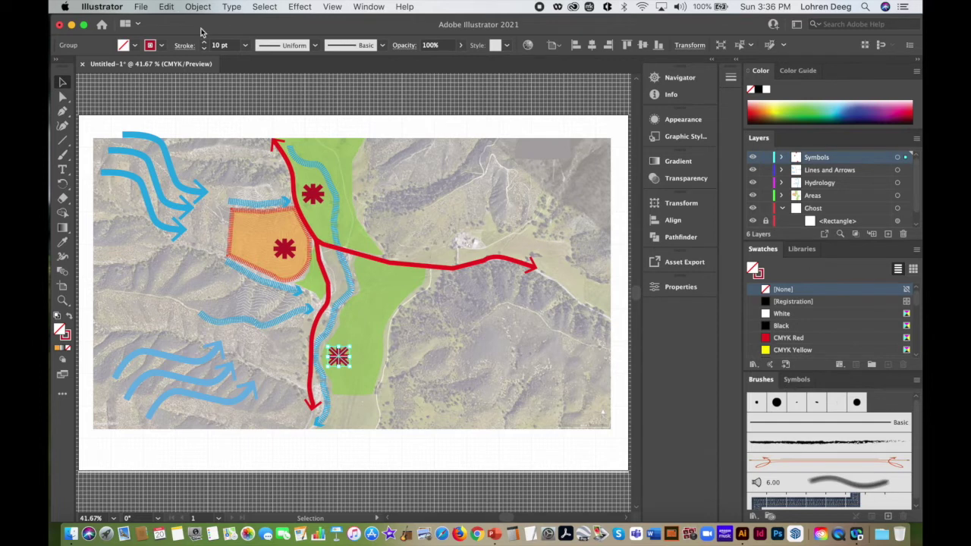
{"action": "left_click", "coordinate": [166, 6]}
{"action": "left_click", "coordinate": [181, 63]}
{"action": "left_click", "coordinate": [166, 6]}
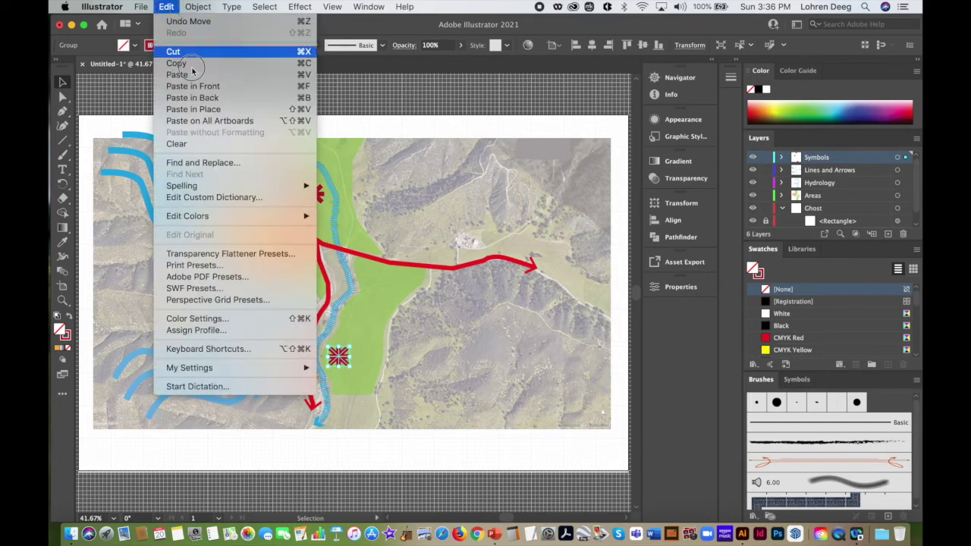
{"action": "left_click", "coordinate": [179, 75]}
{"action": "key", "text": "shift+Right"}
{"action": "key", "text": "shift+Right"}
{"action": "key", "text": "shift+Right"}
{"action": "key", "text": "shift+Right"}
{"action": "key", "text": "shift+Right"}
{"action": "key", "text": "shift+Right"}
{"action": "key", "text": "shift+Up"}
{"action": "key", "text": "shift+Right"}
{"action": "key", "text": "shift+Up"}
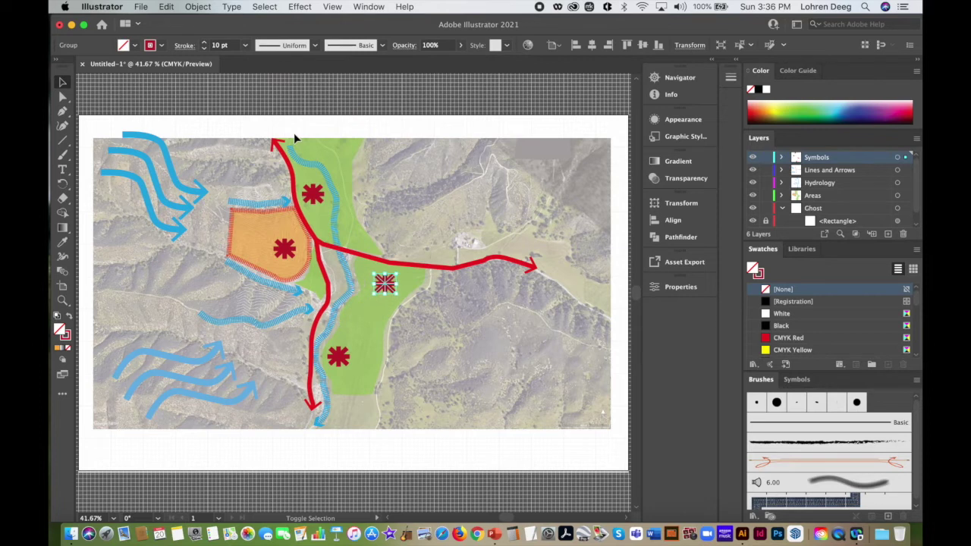
{"action": "left_click", "coordinate": [311, 125]}
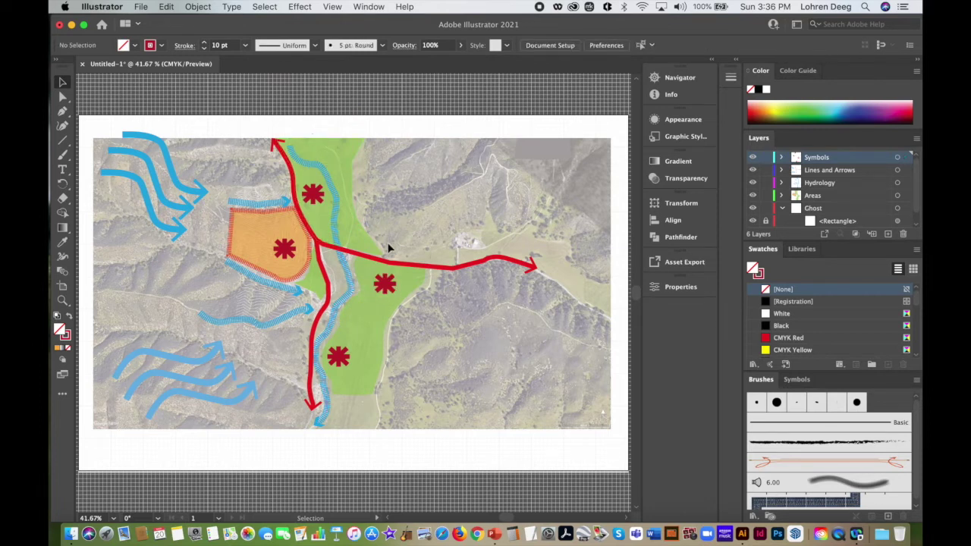
Select the three asterisks in the green area, change their stroke color to green and deselect them
{"action": "left_click", "coordinate": [338, 357]}
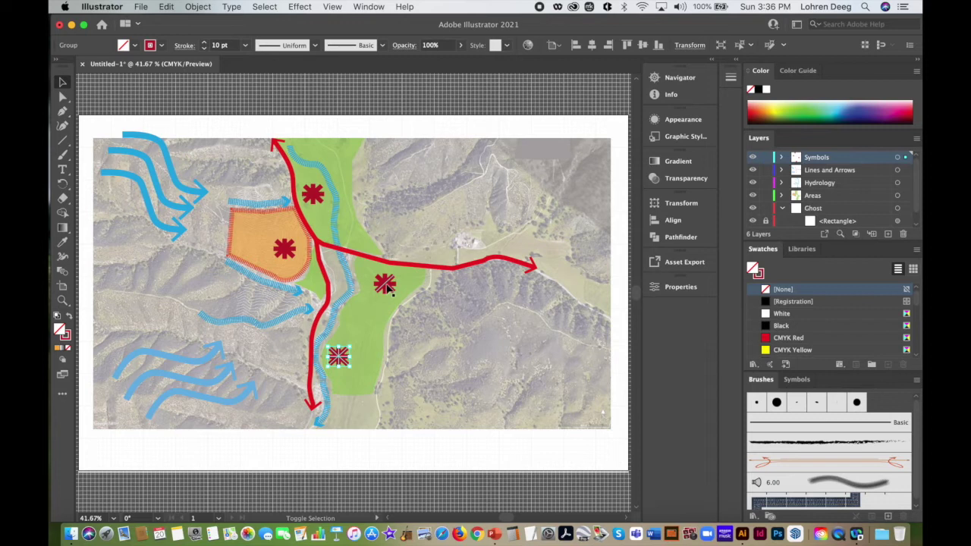
{"action": "left_click", "coordinate": [388, 288], "text": "shift"}
{"action": "left_click", "coordinate": [315, 203], "text": "shift"}
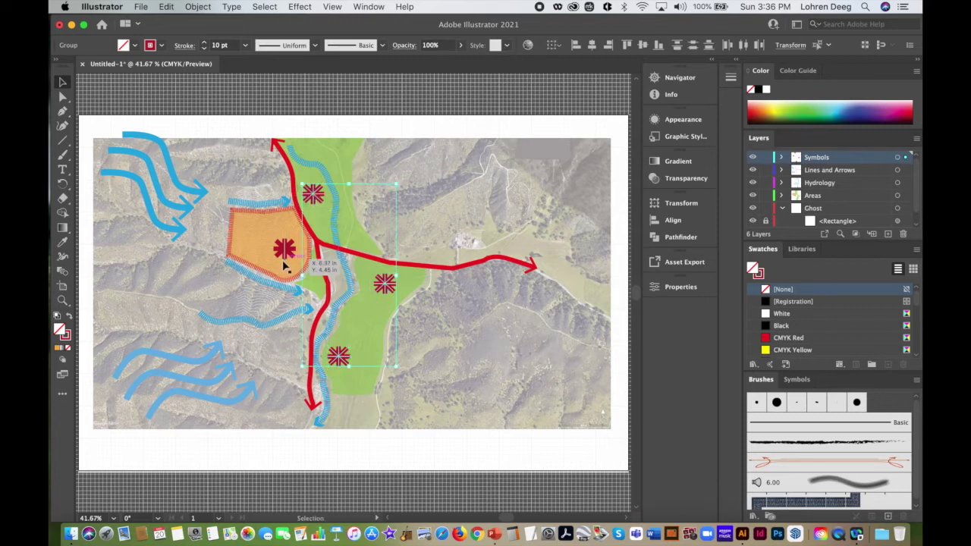
{"action": "left_click", "coordinate": [162, 46]}
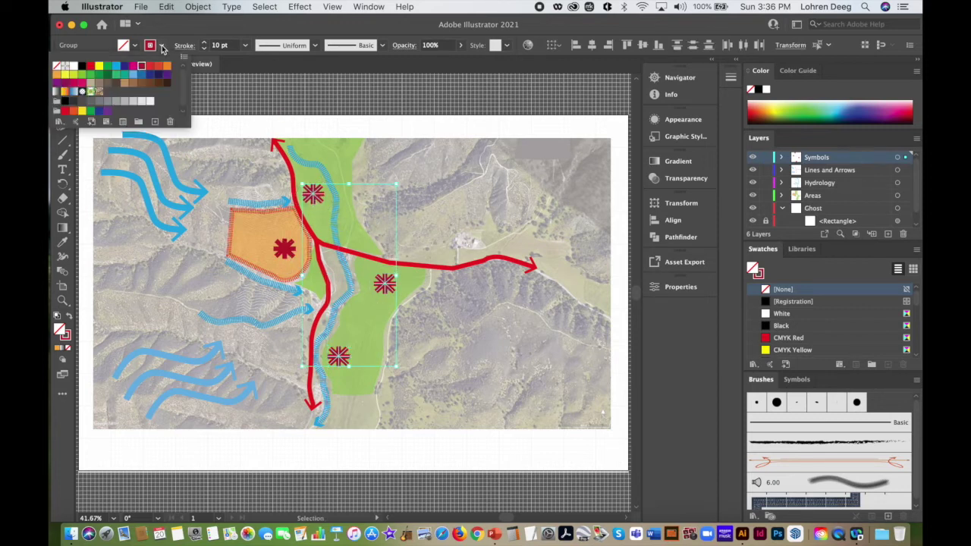
{"action": "left_click", "coordinate": [90, 112]}
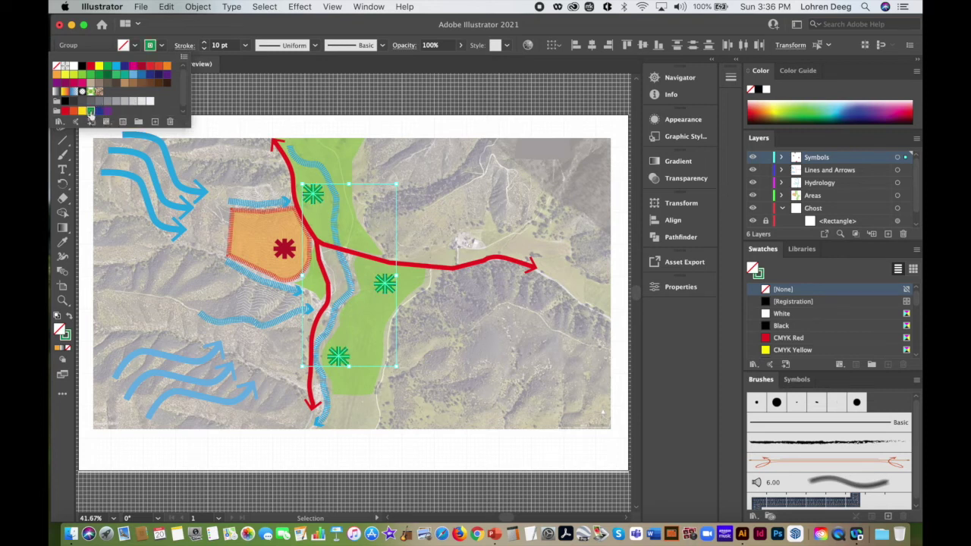
{"action": "left_click", "coordinate": [302, 106]}
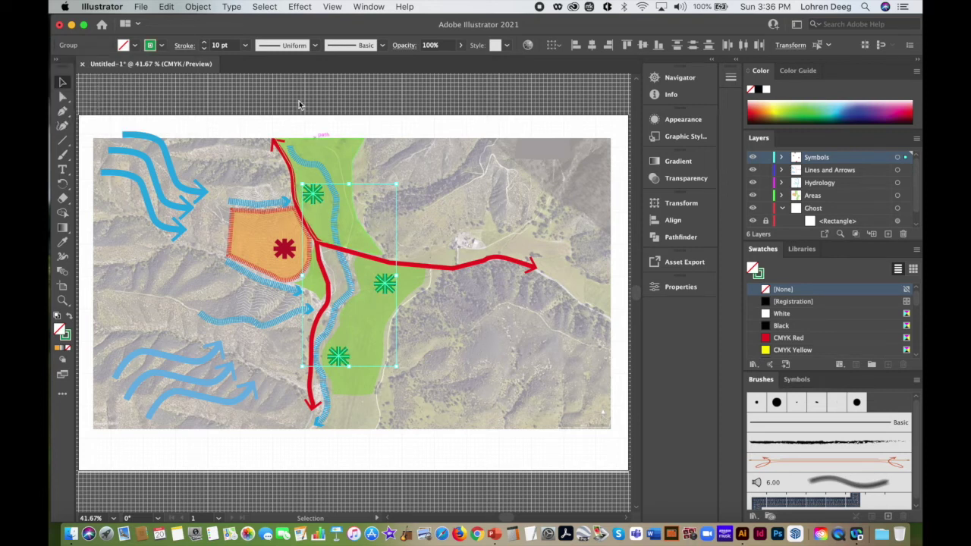
{"action": "left_click", "coordinate": [360, 122]}
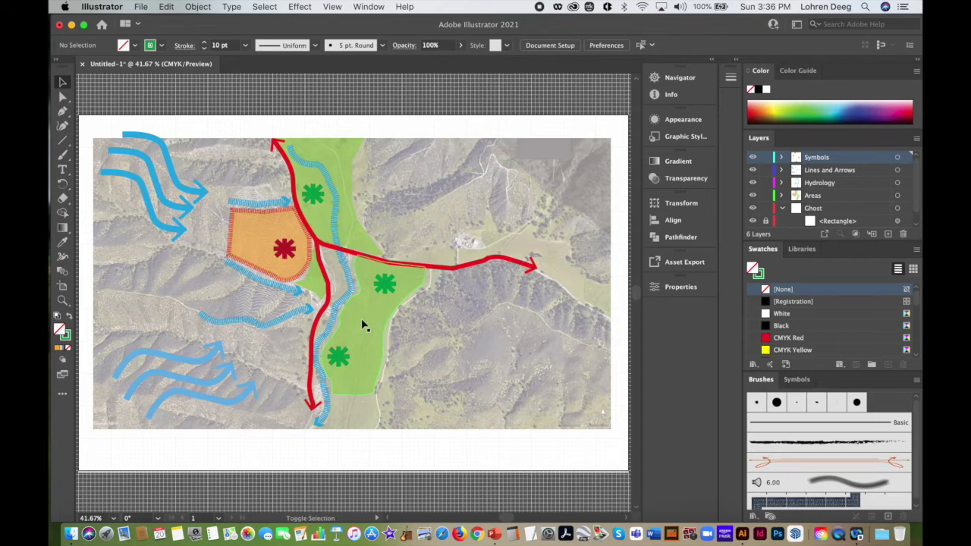
Create a new layer named Solar Diagram
{"action": "key", "text": "super+shift+5"}
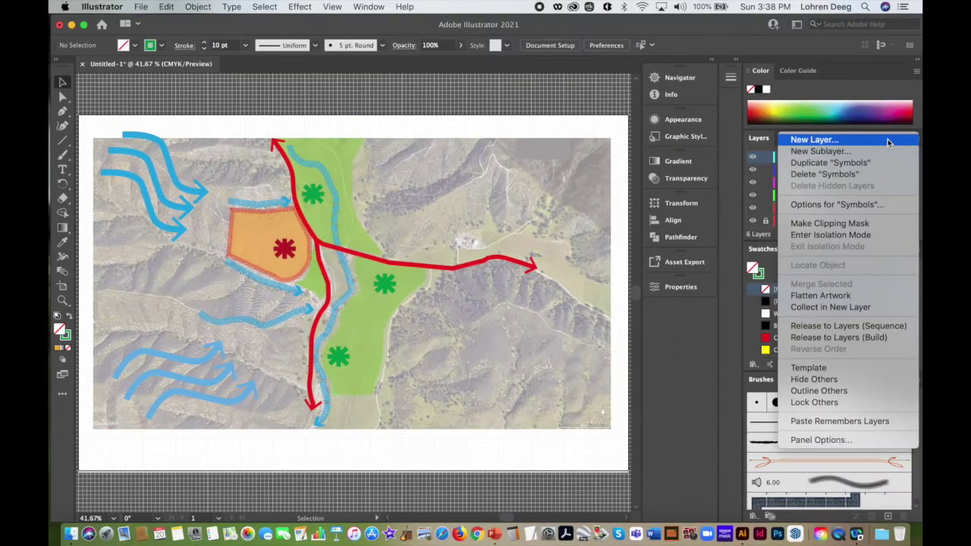
{"action": "left_click", "coordinate": [808, 139]}
{"action": "type", "text": "Solar Diagram"}
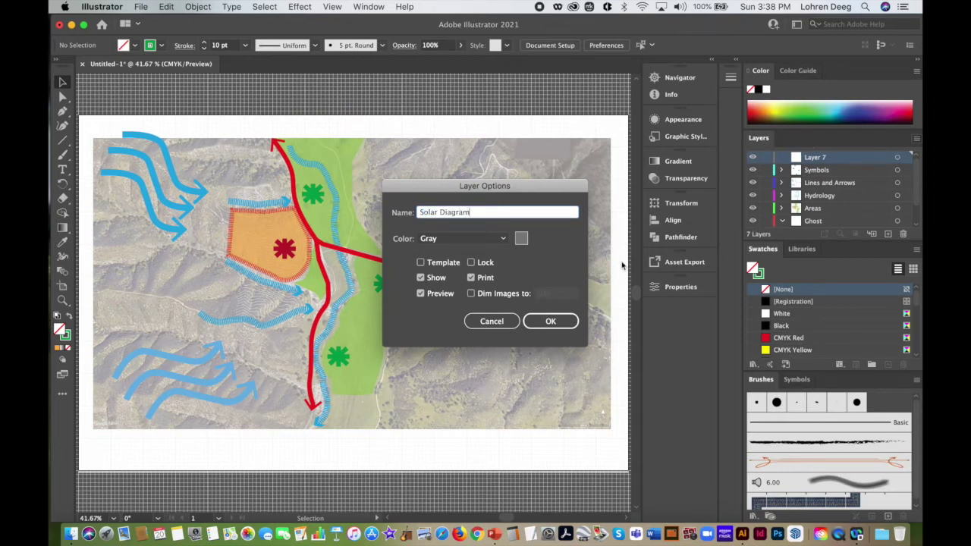
{"action": "left_click", "coordinate": [561, 324]}
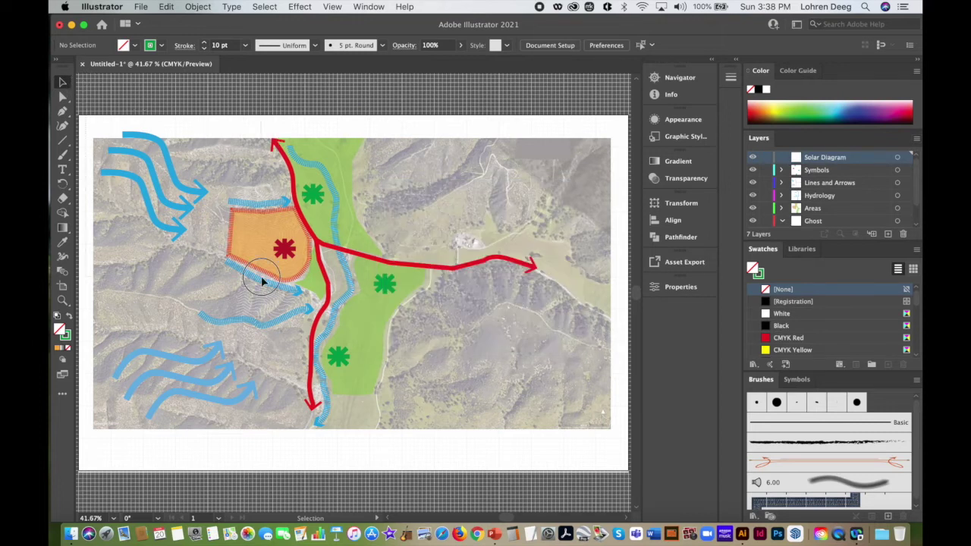
Select all the diagram artwork and lock the selection
{"action": "key", "text": "super+a"}
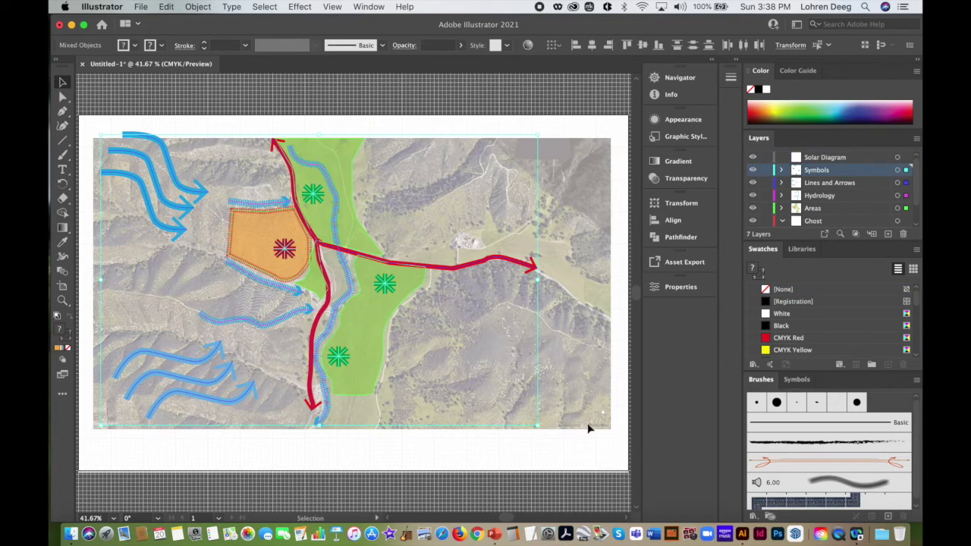
{"action": "left_click", "coordinate": [211, 8]}
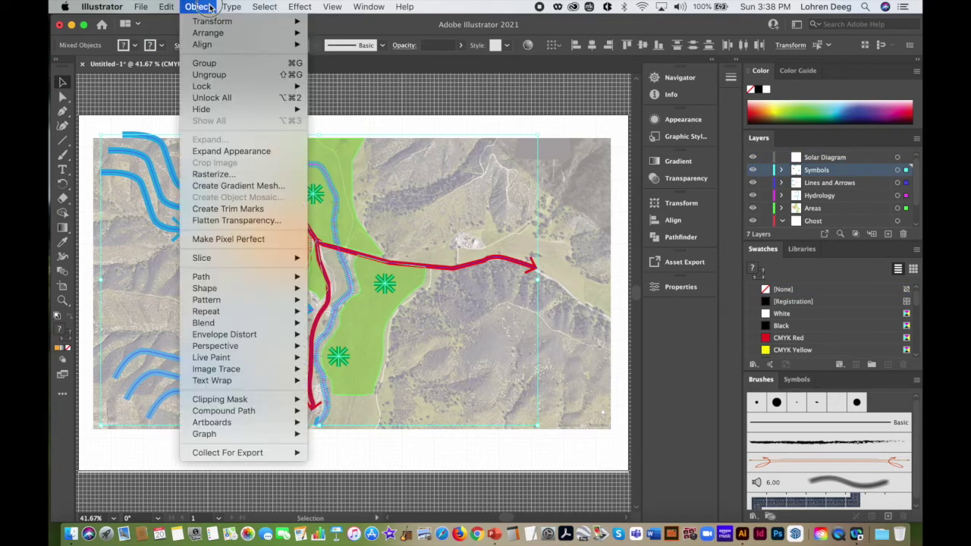
{"action": "mouse_move", "coordinate": [237, 91]}
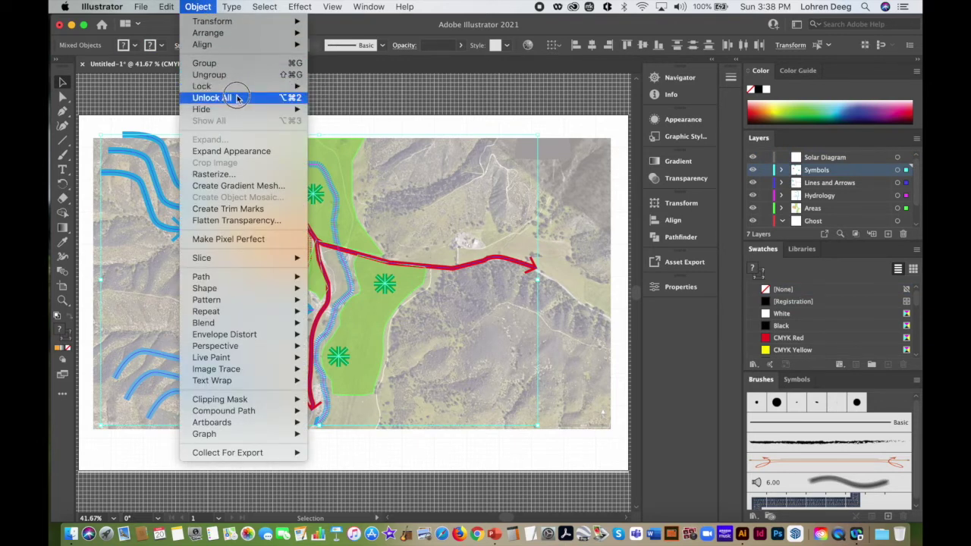
{"action": "left_click", "coordinate": [331, 86]}
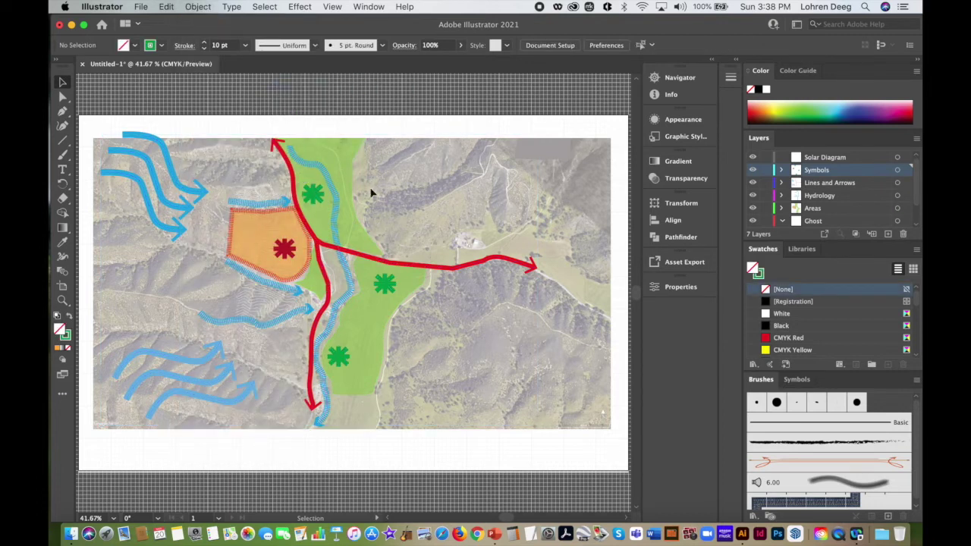
Place "sun path 36 degrees north latitude.jpg" on the Solar Diagram layer and enlarge it to slightly taller than the artboard
{"action": "left_click", "coordinate": [823, 157]}
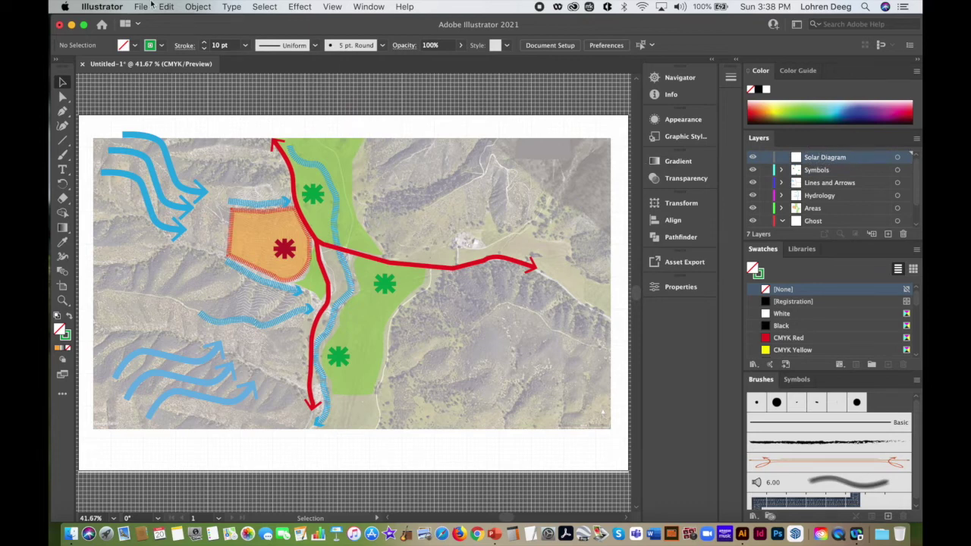
{"action": "left_click", "coordinate": [140, 6]}
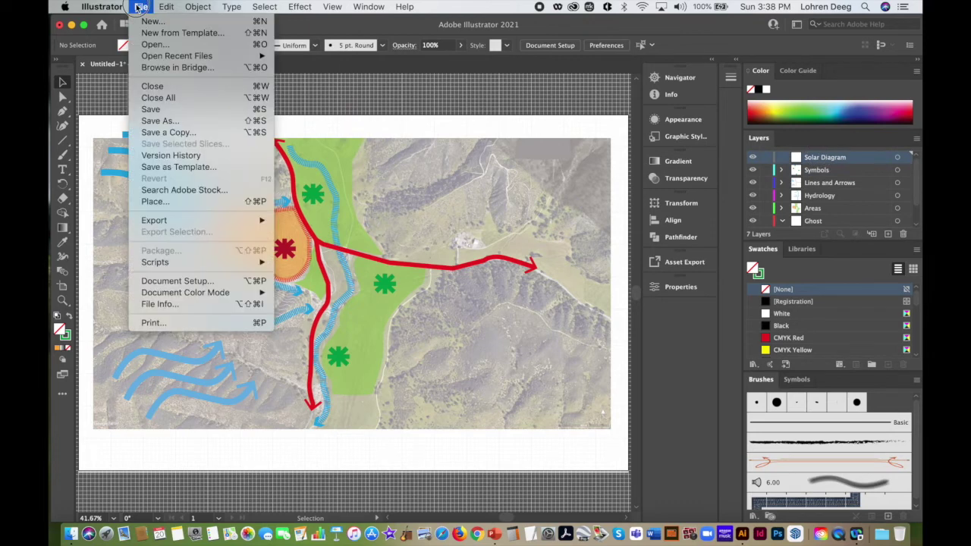
{"action": "left_click", "coordinate": [157, 201]}
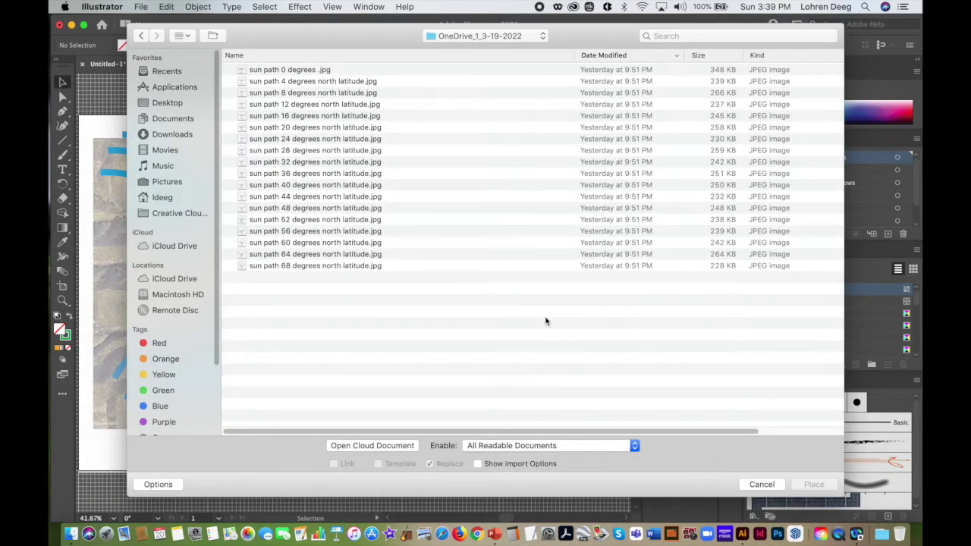
{"action": "left_click_drag", "start_coordinate": [307, 42], "coordinate": [341, 21]}
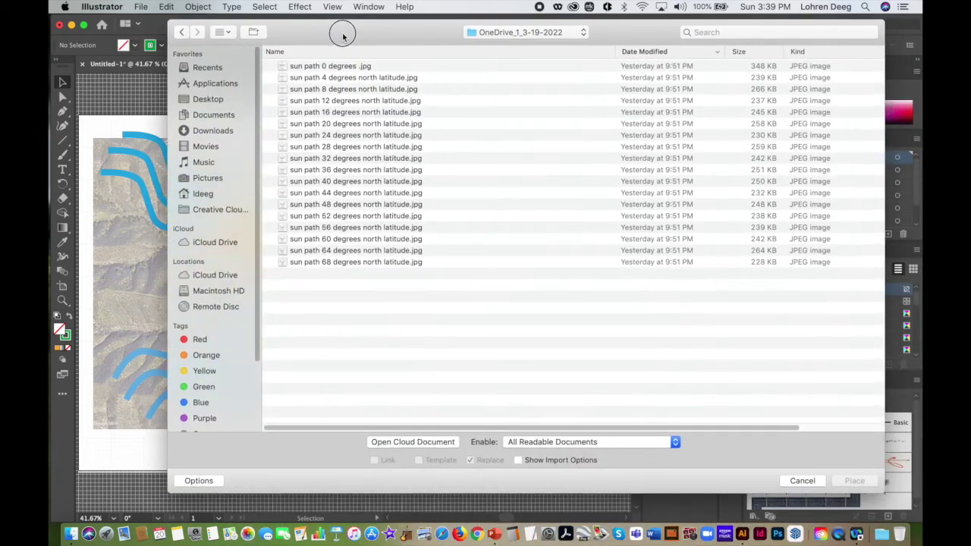
{"action": "left_click", "coordinate": [367, 171]}
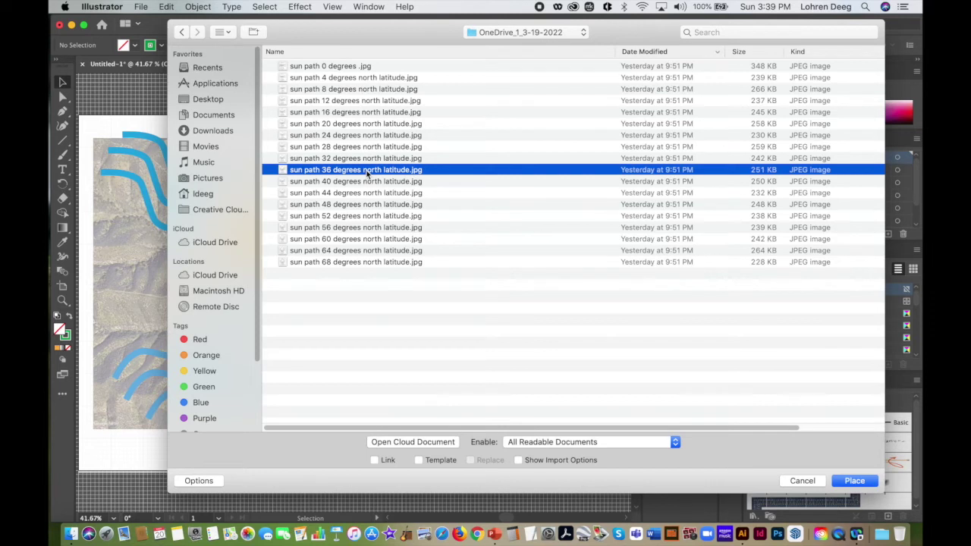
{"action": "mouse_move", "coordinate": [413, 31]}
{"action": "left_mouse_down"}
{"action": "mouse_move", "coordinate": [399, 30]}
{"action": "mouse_move", "coordinate": [406, 36]}
{"action": "left_mouse_up"}
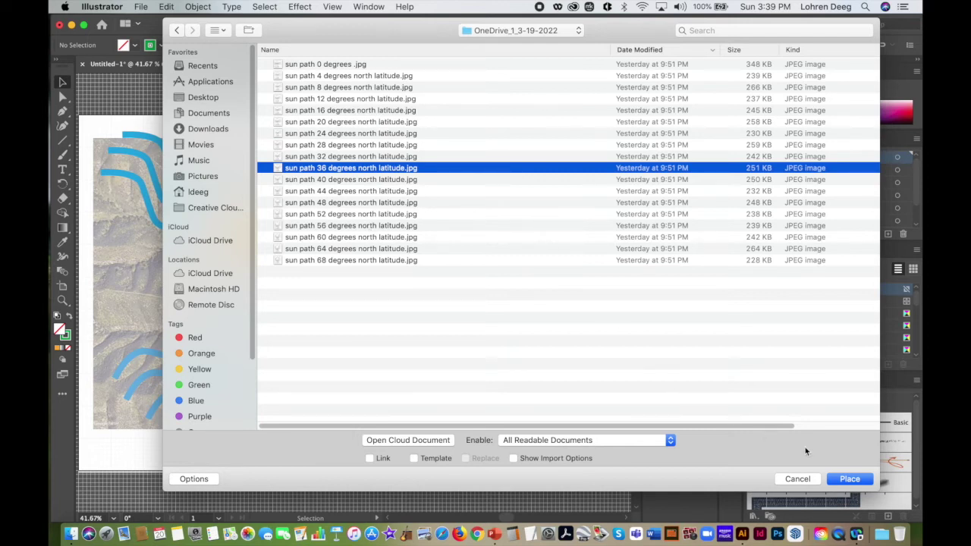
{"action": "left_click", "coordinate": [844, 479]}
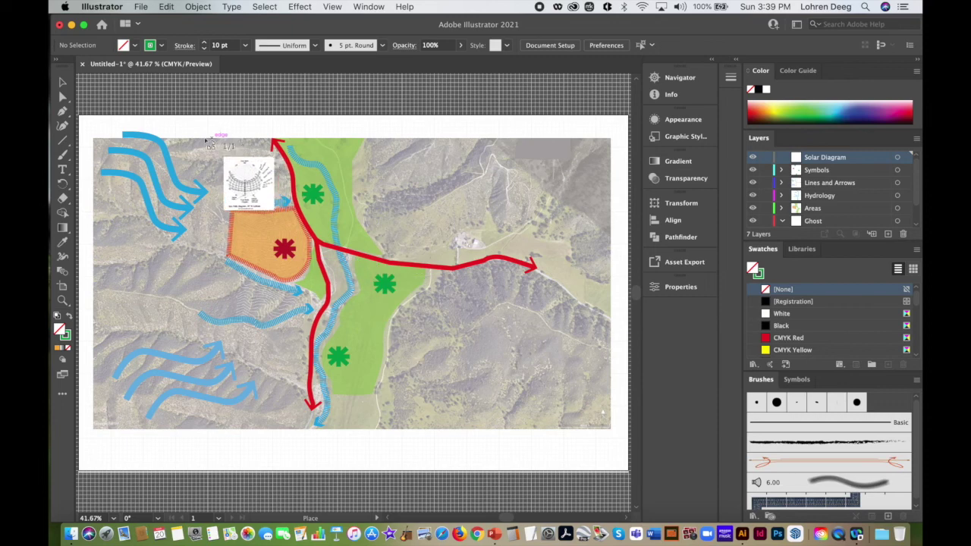
{"action": "left_click", "coordinate": [175, 109]}
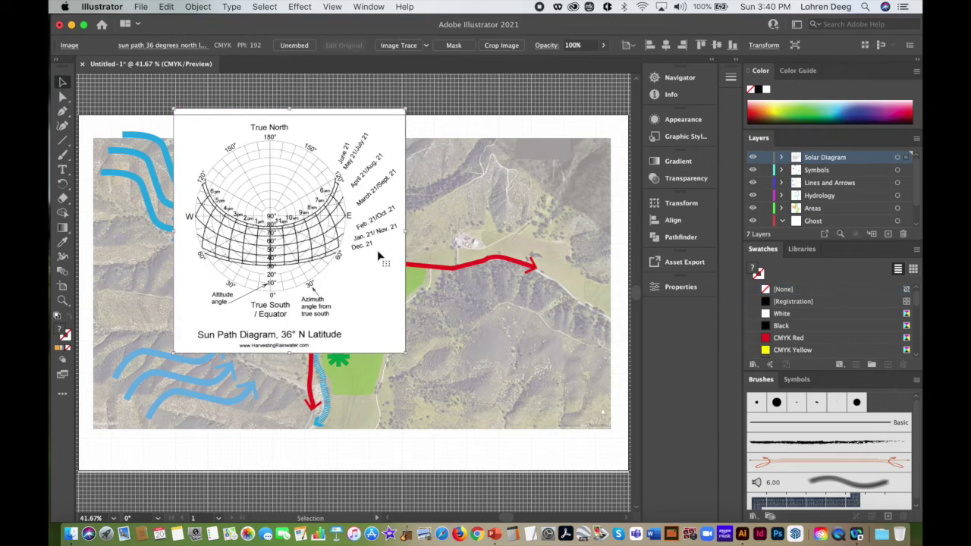
{"action": "left_click_drag", "start_coordinate": [408, 354], "coordinate": [600, 506]}
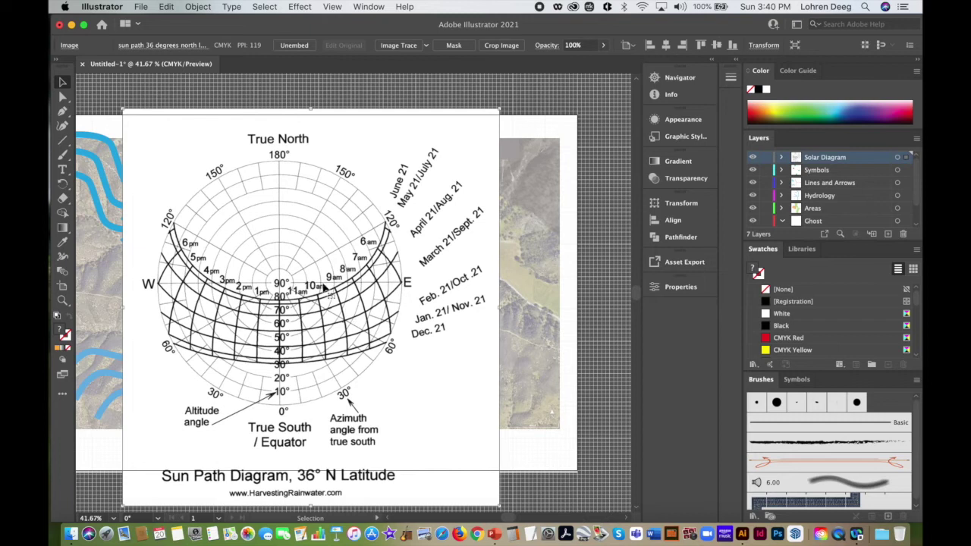
Move the sun path chart down so its upper edge sits below the artboard's upper edge, and deselect it
{"action": "left_click_drag", "start_coordinate": [304, 296], "coordinate": [299, 354]}
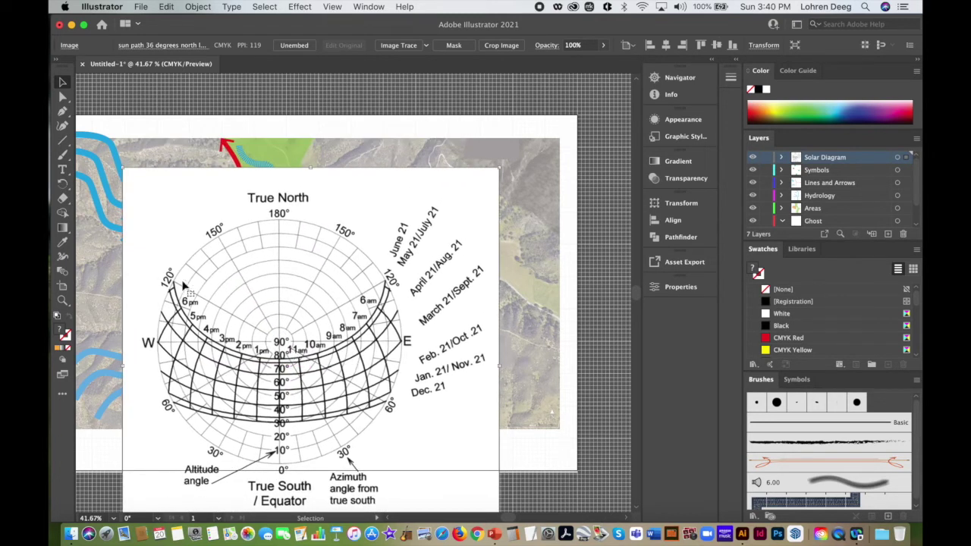
{"action": "left_click_drag", "start_coordinate": [63, 300], "coordinate": [120, 315]}
{"action": "left_click_drag", "start_coordinate": [157, 277], "coordinate": [216, 260]}
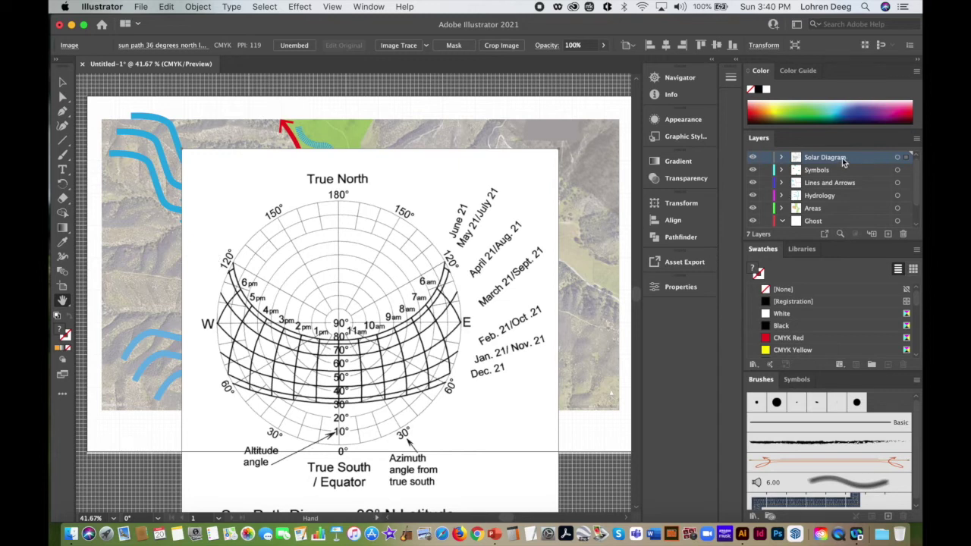
{"action": "left_click", "coordinate": [63, 81]}
{"action": "left_click", "coordinate": [319, 264]}
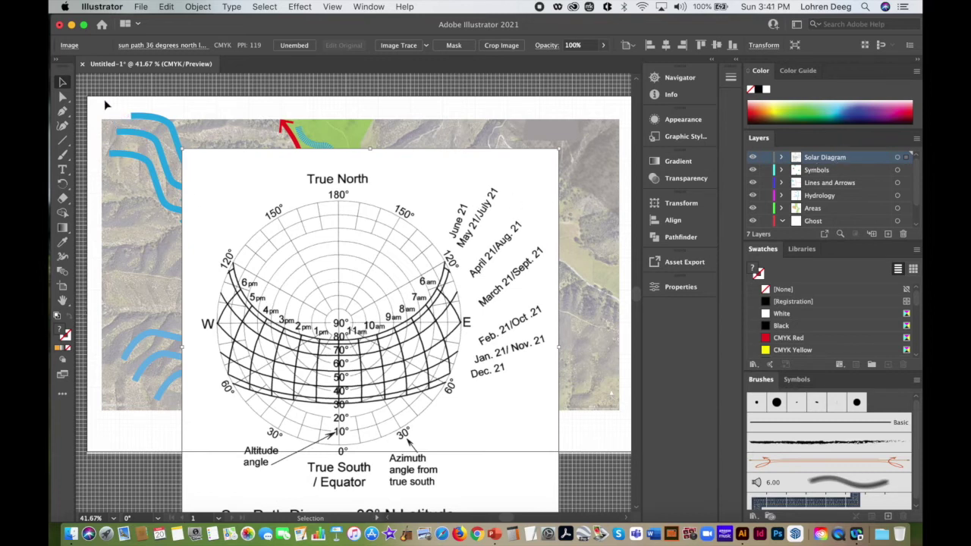
{"action": "left_click", "coordinate": [63, 126]}
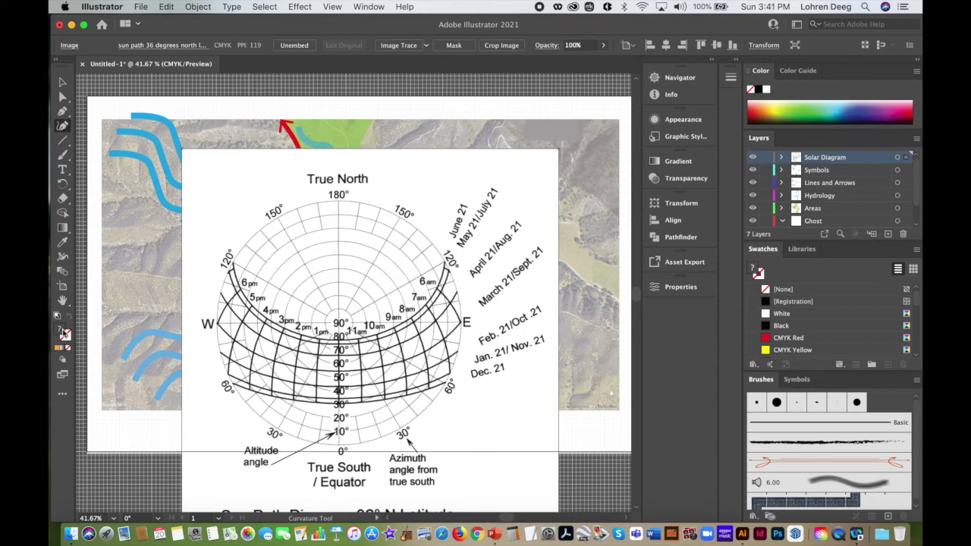
{"action": "left_click", "coordinate": [66, 336]}
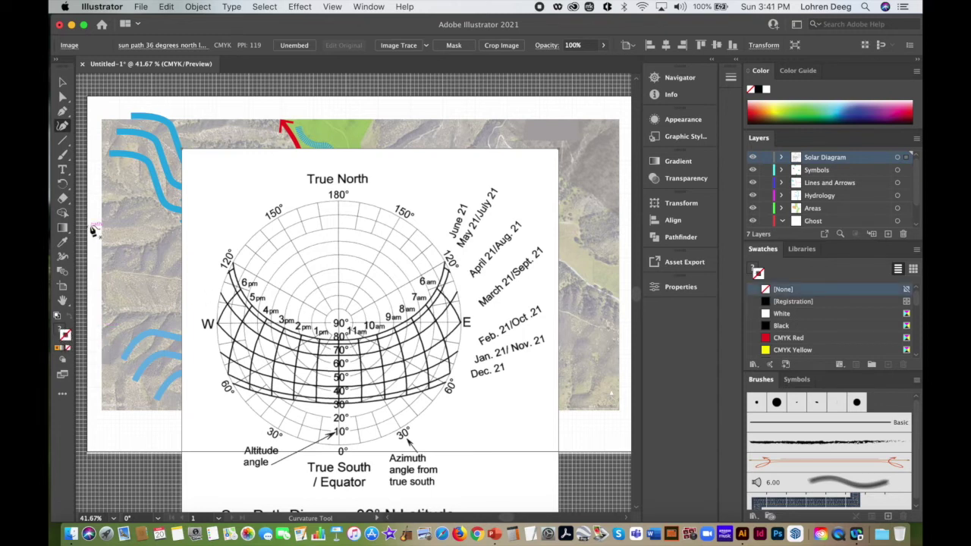
{"action": "left_click", "coordinate": [62, 81]}
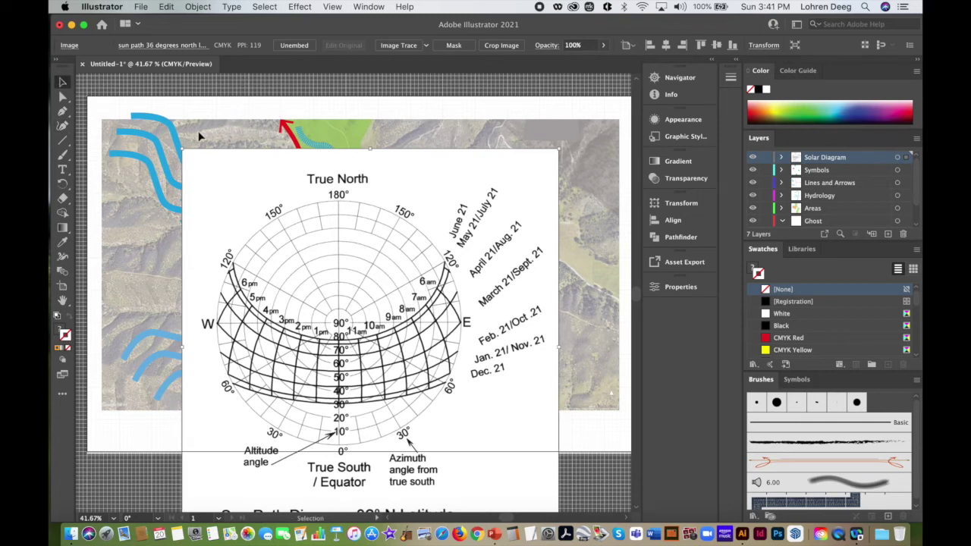
{"action": "left_click", "coordinate": [220, 110]}
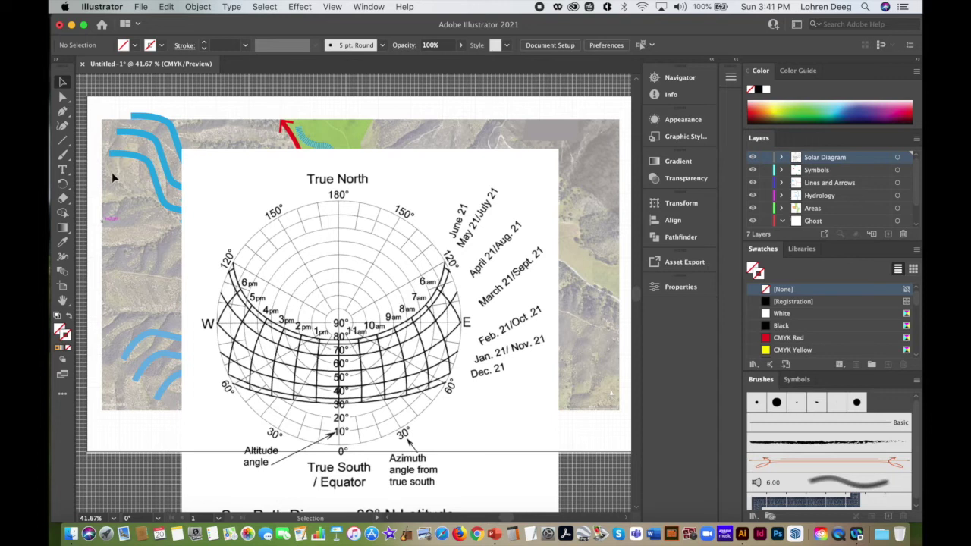
Trace the June 21 sun path on the chart with the Curvature tool, using a 14 pt CMYK Yellow stroke and no fill
{"action": "left_click", "coordinate": [63, 126]}
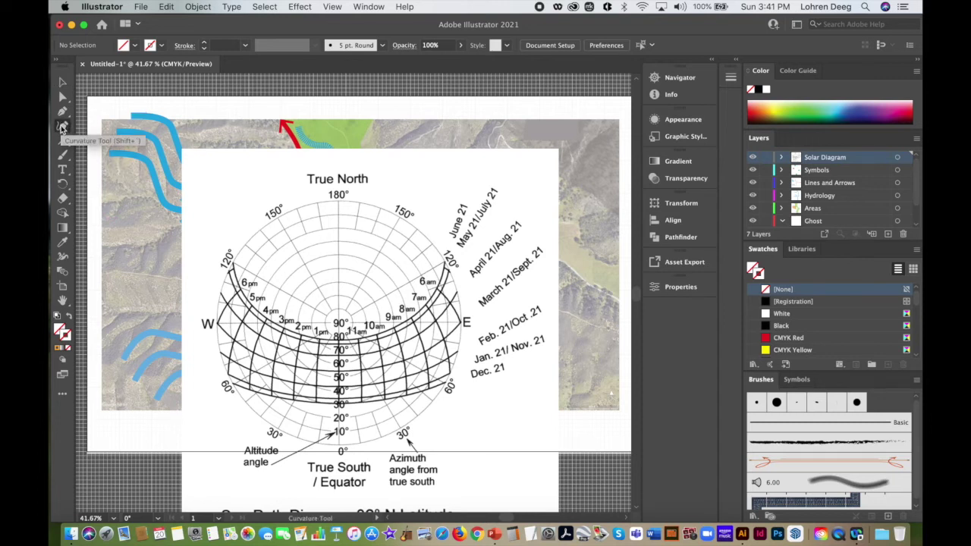
{"action": "left_click", "coordinate": [161, 45]}
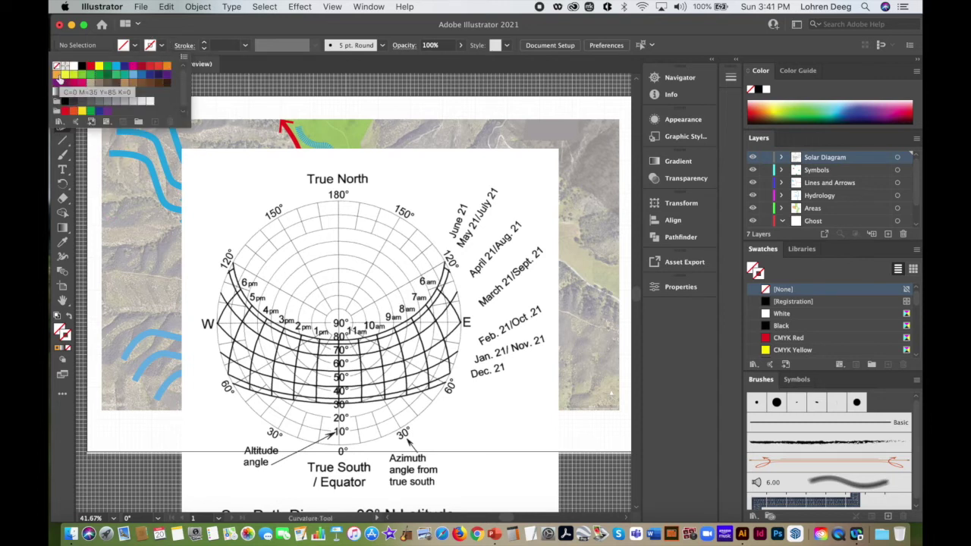
{"action": "left_click", "coordinate": [99, 68]}
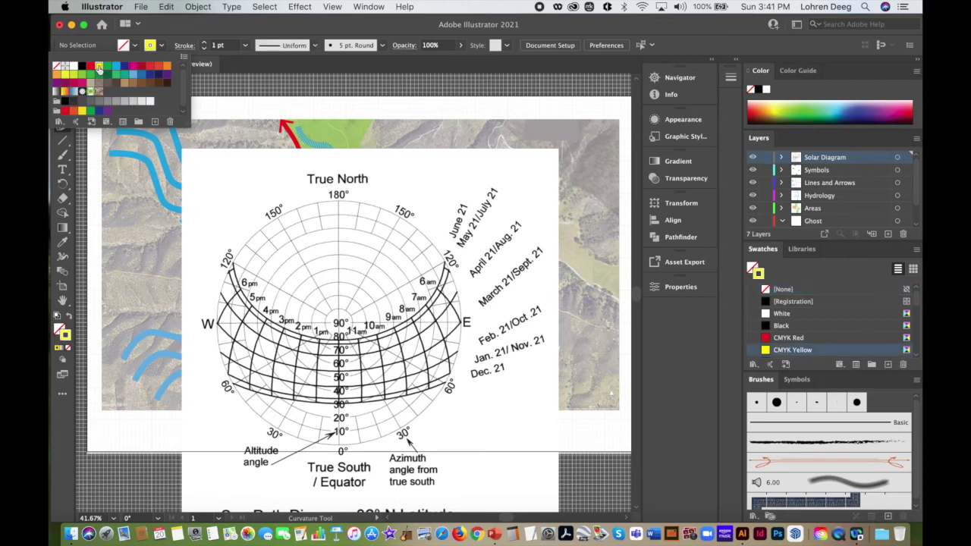
{"action": "left_click", "coordinate": [244, 46]}
{"action": "left_click", "coordinate": [244, 45]}
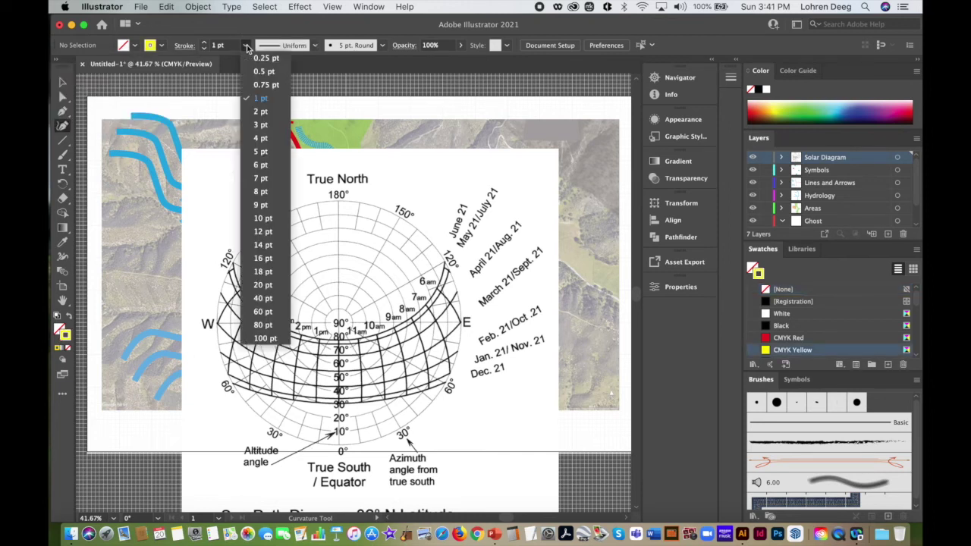
{"action": "left_click", "coordinate": [264, 245]}
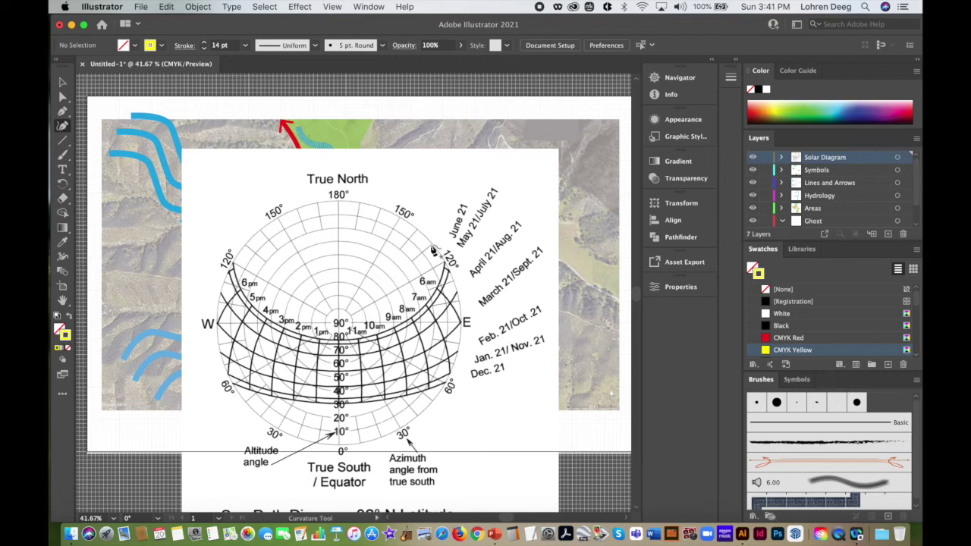
{"action": "left_click", "coordinate": [227, 244]}
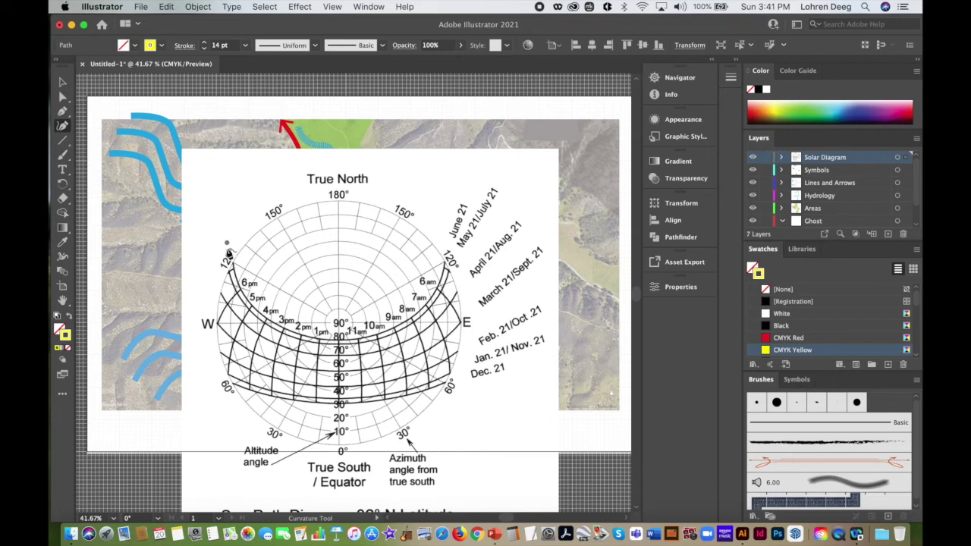
{"action": "left_click", "coordinate": [338, 340]}
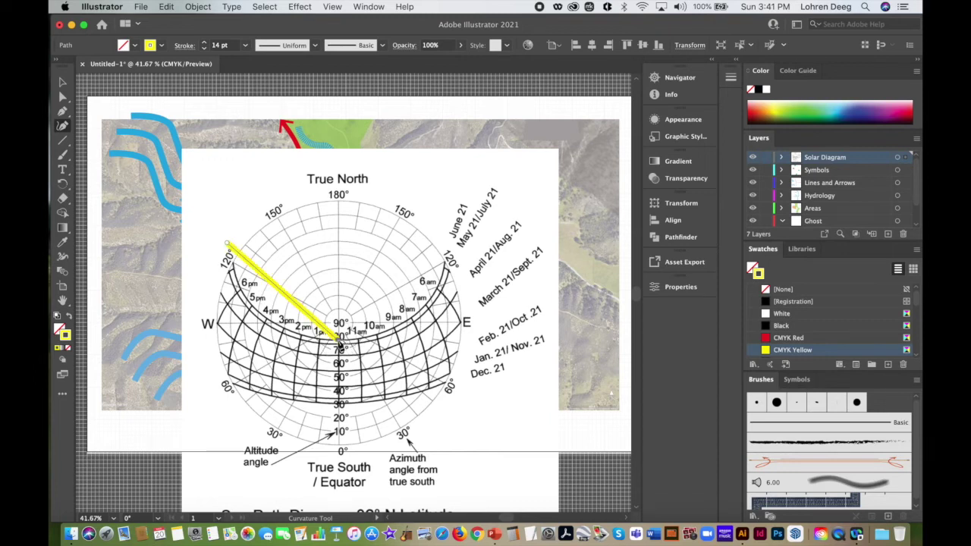
{"action": "left_click", "coordinate": [449, 245]}
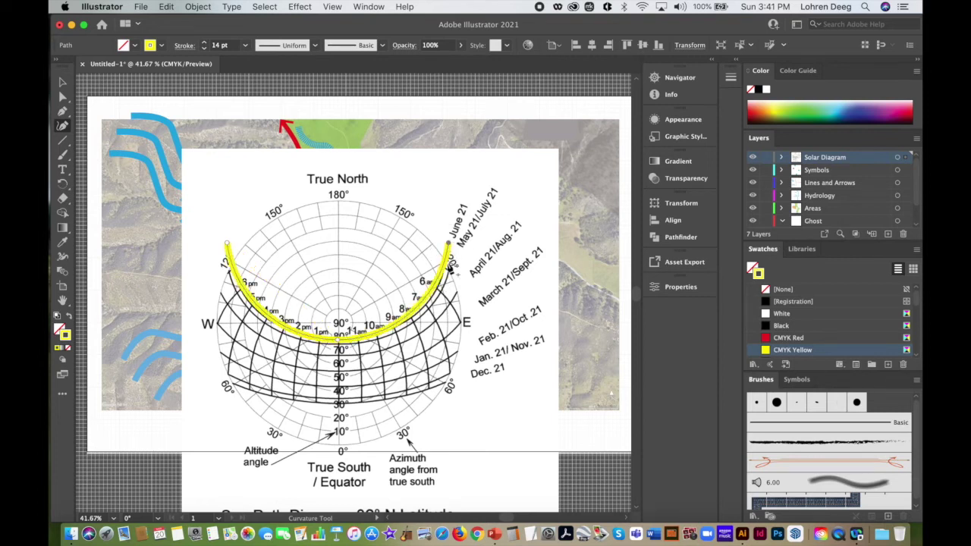
{"action": "left_click", "coordinate": [62, 82]}
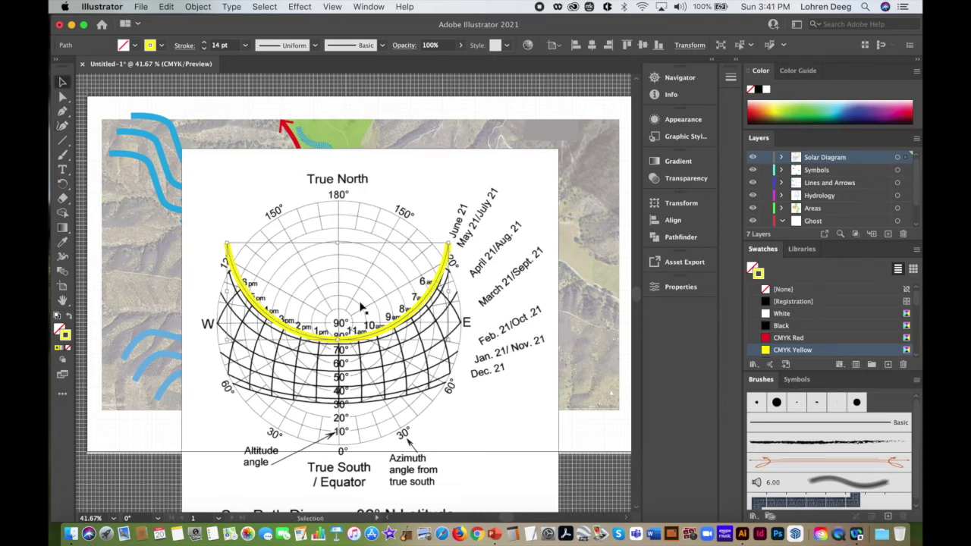
Set the June 21 arc's stroke weight to 20 pt
{"action": "left_click", "coordinate": [245, 45]}
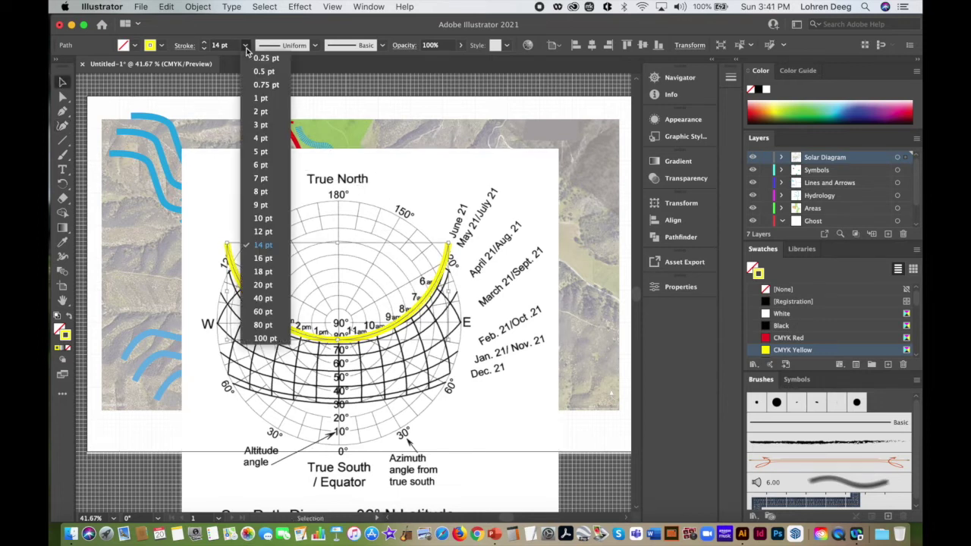
{"action": "left_click", "coordinate": [263, 272]}
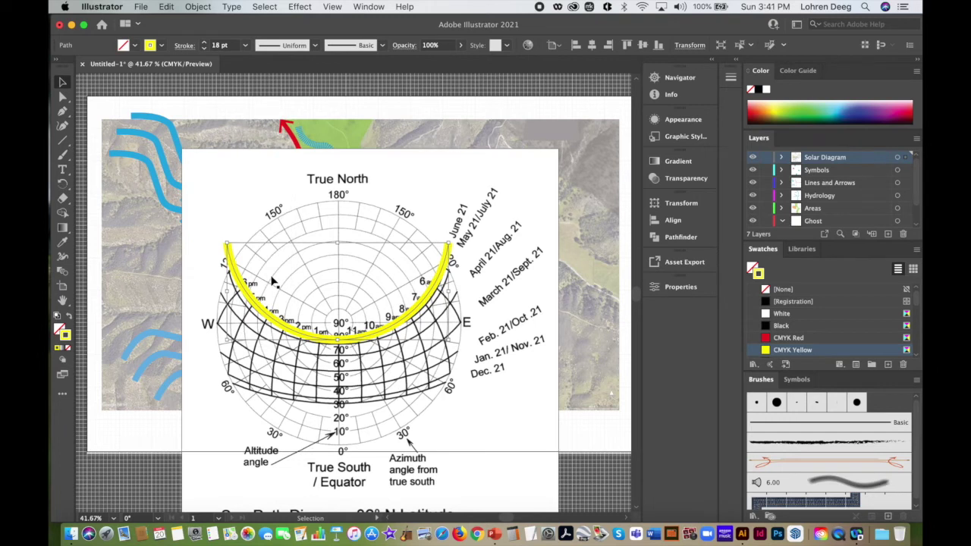
{"action": "left_click", "coordinate": [245, 45]}
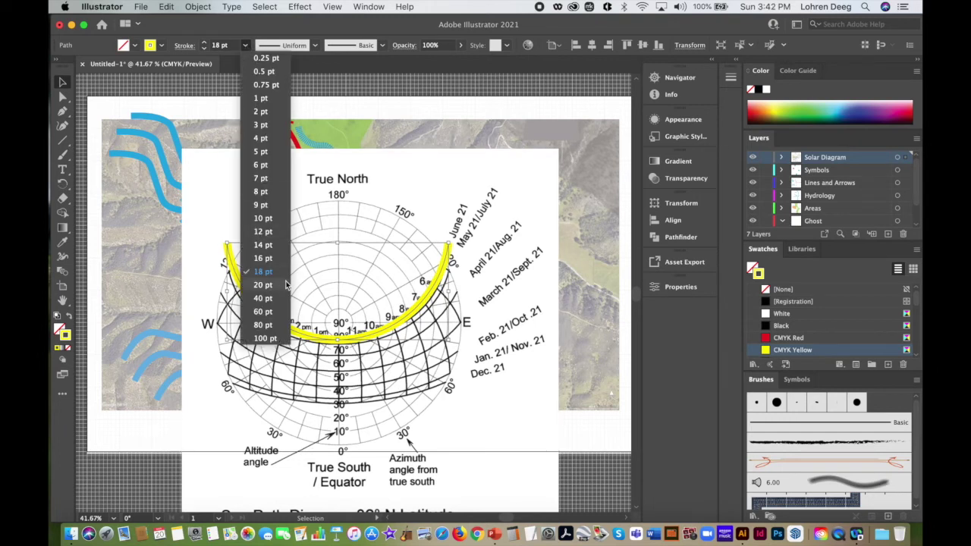
{"action": "left_click", "coordinate": [275, 286]}
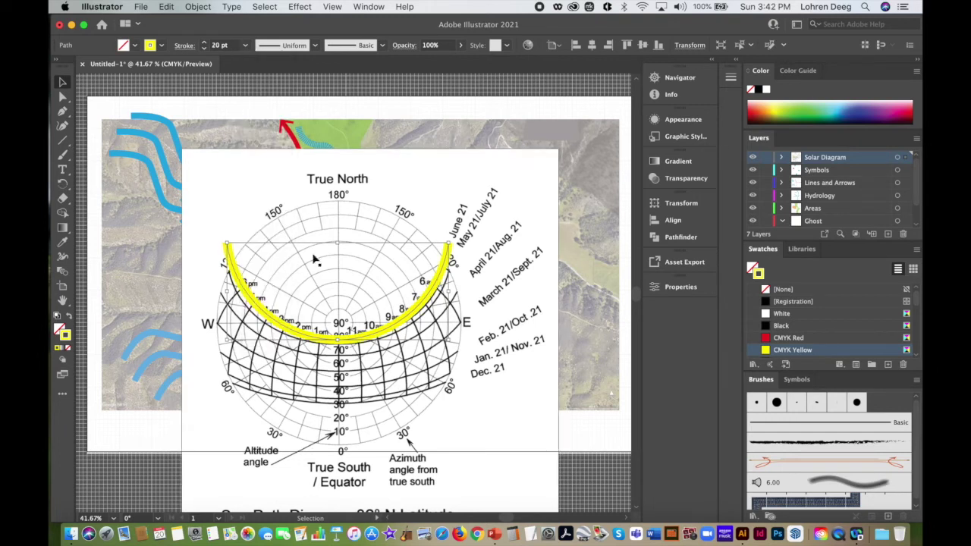
Widen the June 21 arc slightly toward both west and east
{"action": "left_click", "coordinate": [91, 189]}
{"action": "left_click", "coordinate": [358, 338]}
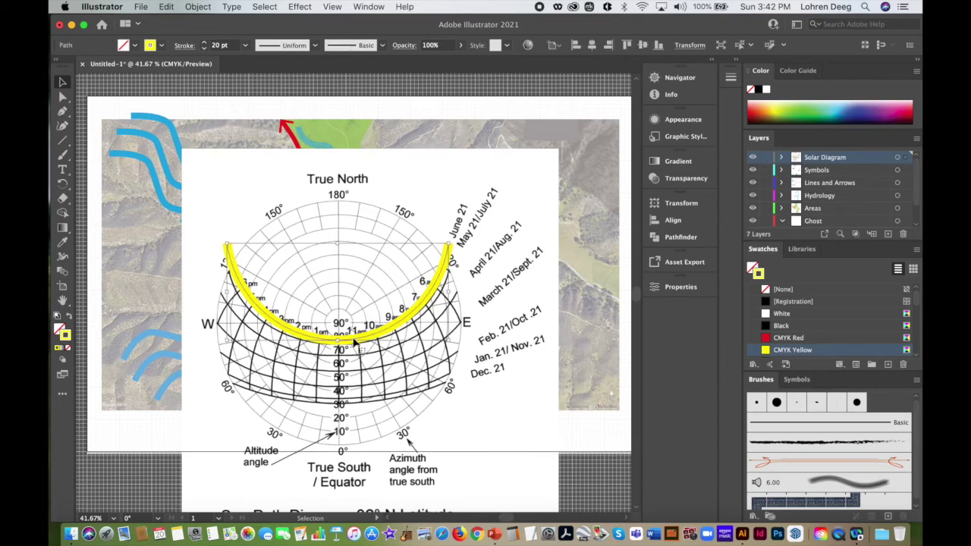
{"action": "left_click_drag", "start_coordinate": [229, 293], "coordinate": [226, 293]}
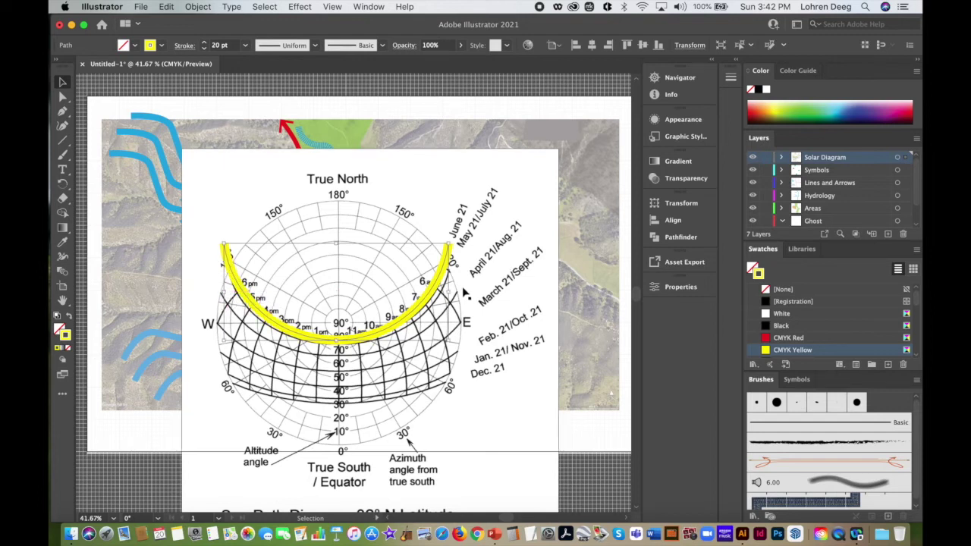
{"action": "left_click_drag", "start_coordinate": [449, 293], "coordinate": [453, 293]}
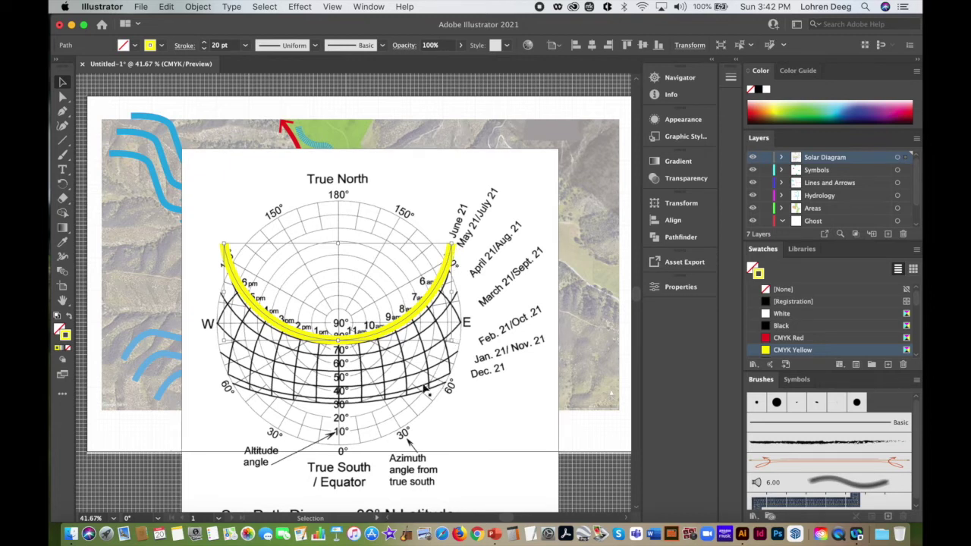
Trace the Dec. 21 sun path from the 60° mark in the east to the one in the west as a 20 pt yellow curve
{"action": "left_click", "coordinate": [62, 126]}
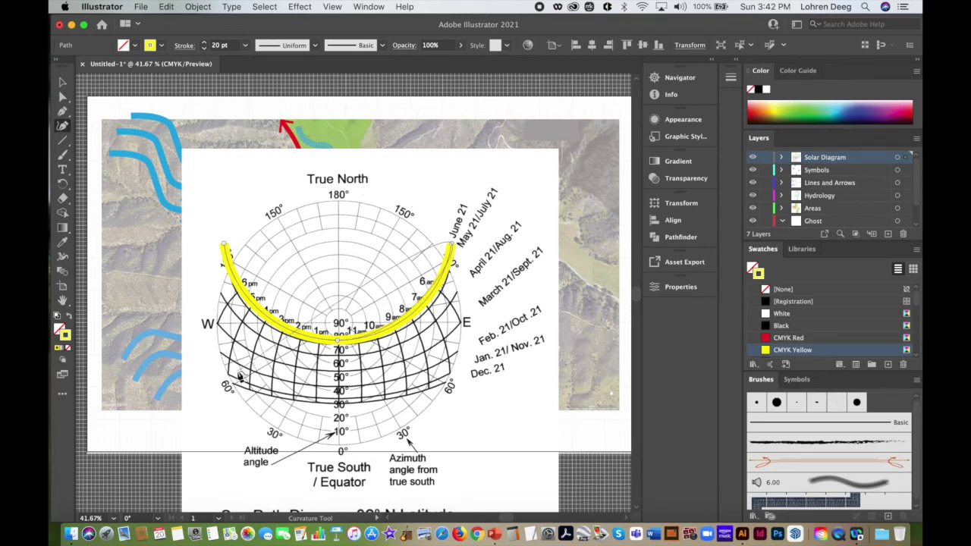
{"action": "left_click", "coordinate": [449, 387]}
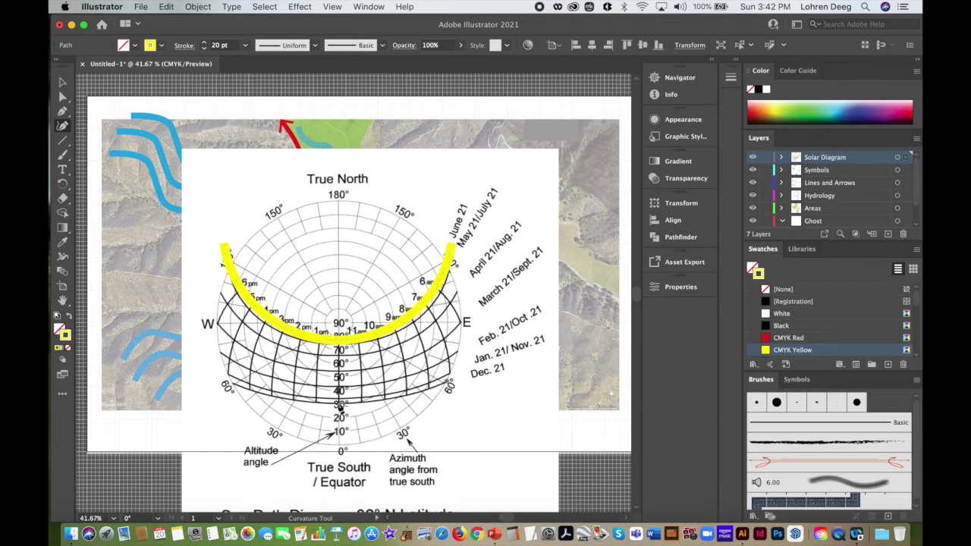
{"action": "left_click", "coordinate": [339, 406]}
{"action": "left_click", "coordinate": [230, 387]}
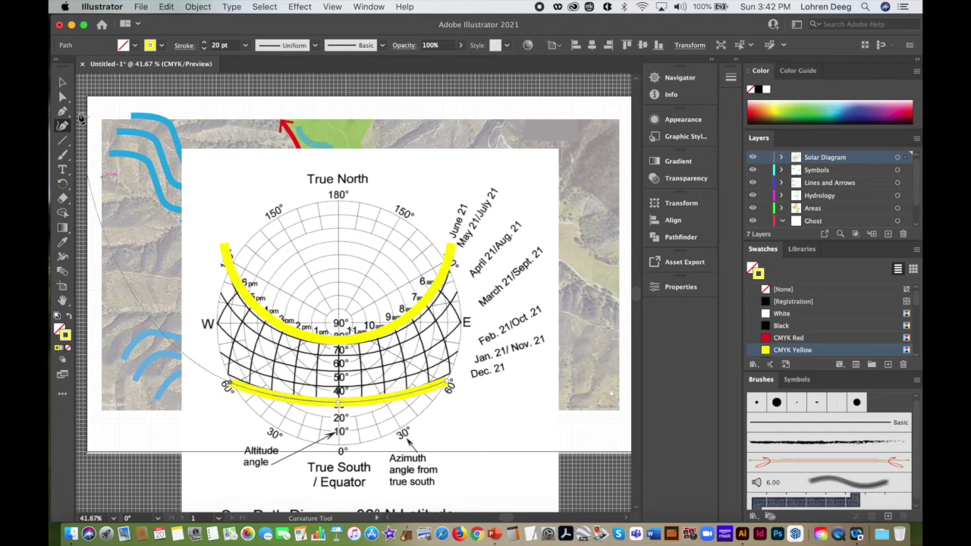
{"action": "left_click", "coordinate": [62, 82]}
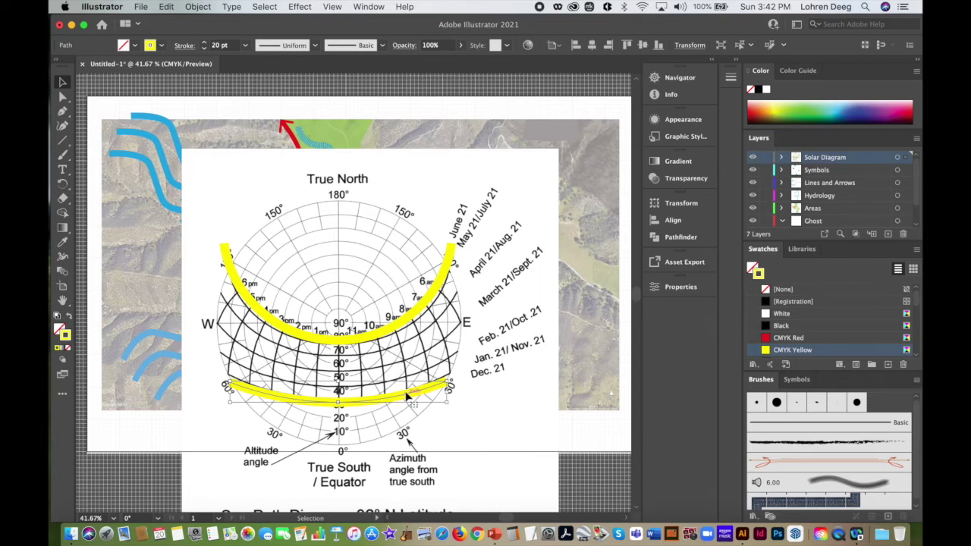
Move the June 21 arc straight down until it sits just above the Dec. 21 arc
{"action": "left_click", "coordinate": [383, 339], "text": "shift"}
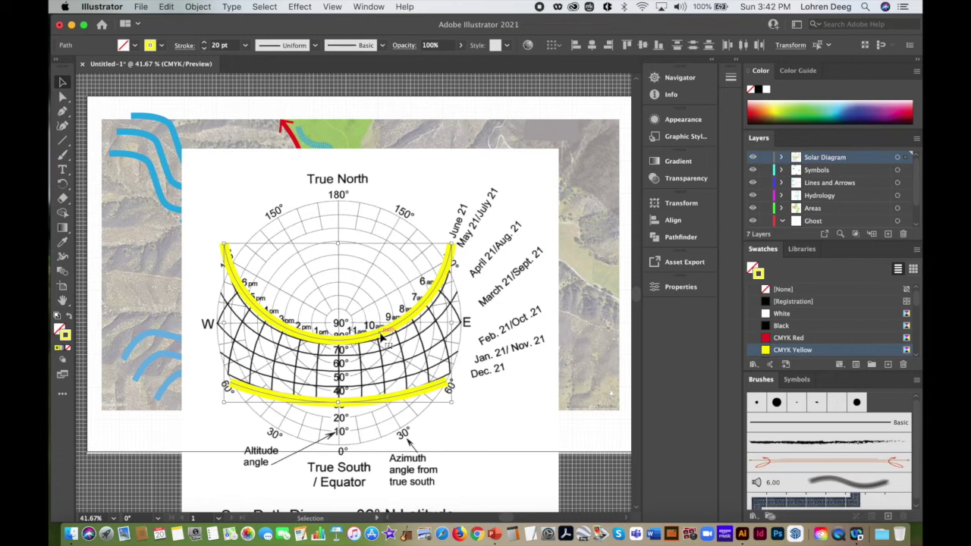
{"action": "left_click", "coordinate": [588, 425]}
{"action": "left_click_drag", "start_coordinate": [362, 343], "coordinate": [393, 343]}
{"action": "key", "text": "shift+Down"}
{"action": "key", "text": "shift+Down"}
{"action": "key", "text": "shift+Down"}
{"action": "key", "text": "shift+Down"}
{"action": "key", "text": "shift+Down"}
{"action": "key", "text": "shift+Down"}
{"action": "key", "text": "shift+Down"}
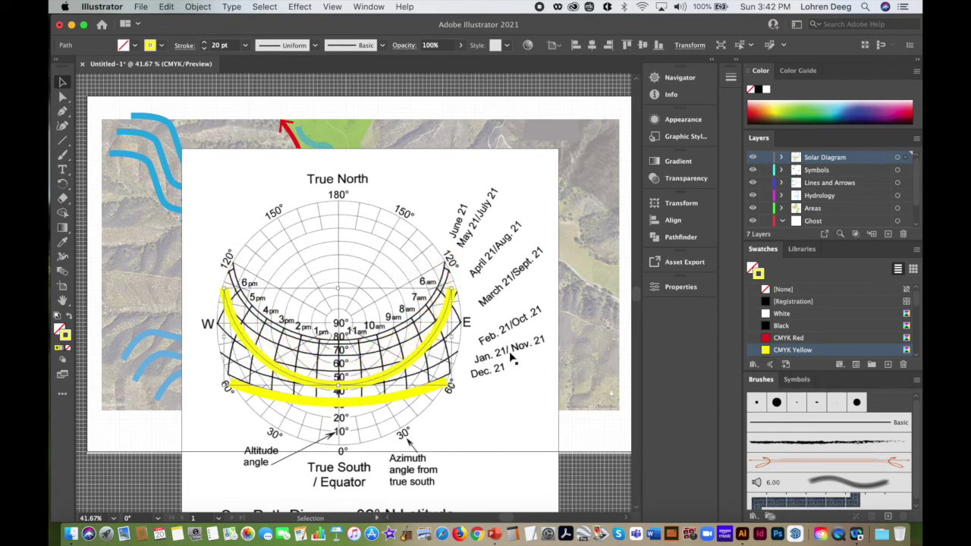
Deselect the arc and delete the sun path chart image
{"action": "left_click", "coordinate": [588, 443]}
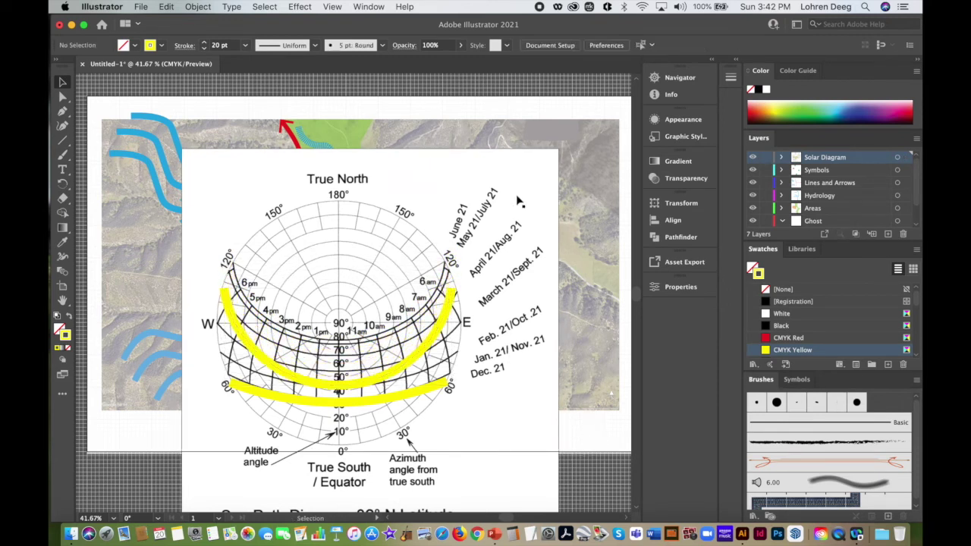
{"action": "left_click", "coordinate": [457, 183]}
{"action": "key", "text": "Delete"}
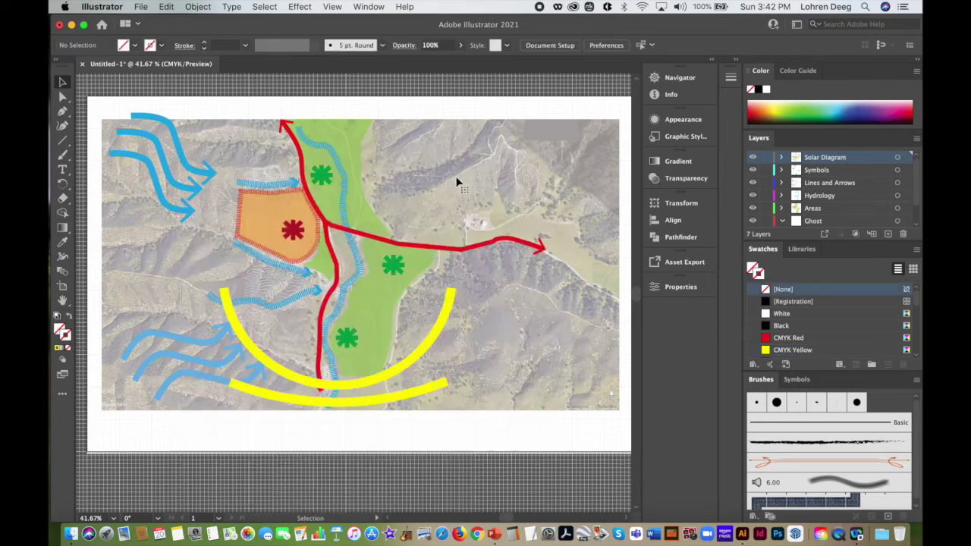
Group the two yellow sun path arcs and enlarge the group proportionally up and to the east
{"action": "left_click", "coordinate": [367, 379]}
{"action": "left_click", "coordinate": [386, 396], "text": "shift"}
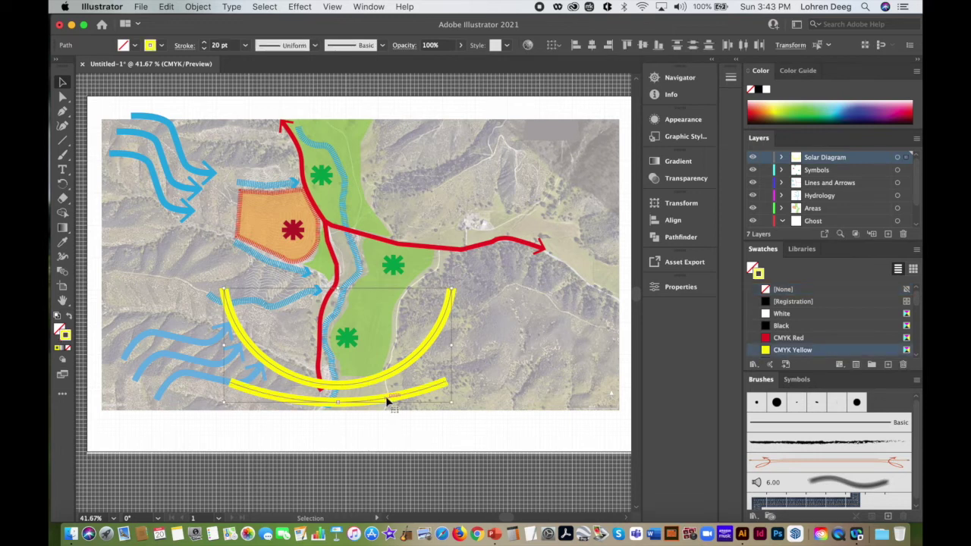
{"action": "left_click", "coordinate": [198, 6]}
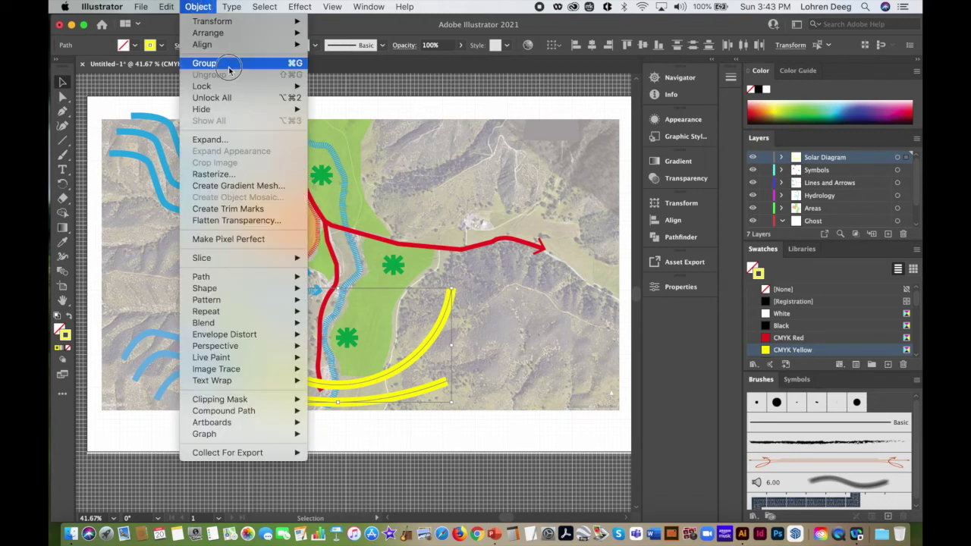
{"action": "left_click", "coordinate": [205, 62]}
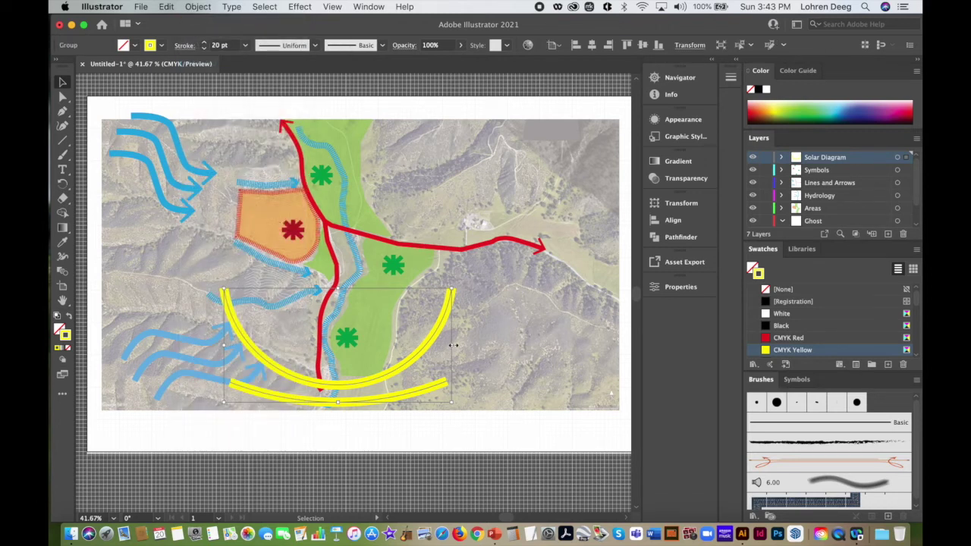
{"action": "left_click_drag", "start_coordinate": [453, 289], "coordinate": [514, 191]}
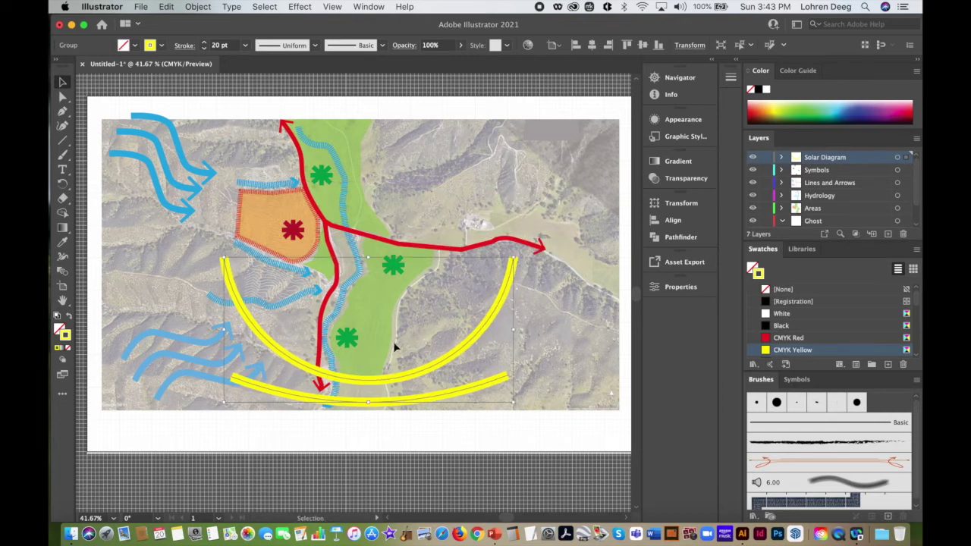
Move the grouped yellow sun path arcs slightly west and set their opacity to 50%
{"action": "left_click_drag", "start_coordinate": [360, 379], "coordinate": [345, 386]}
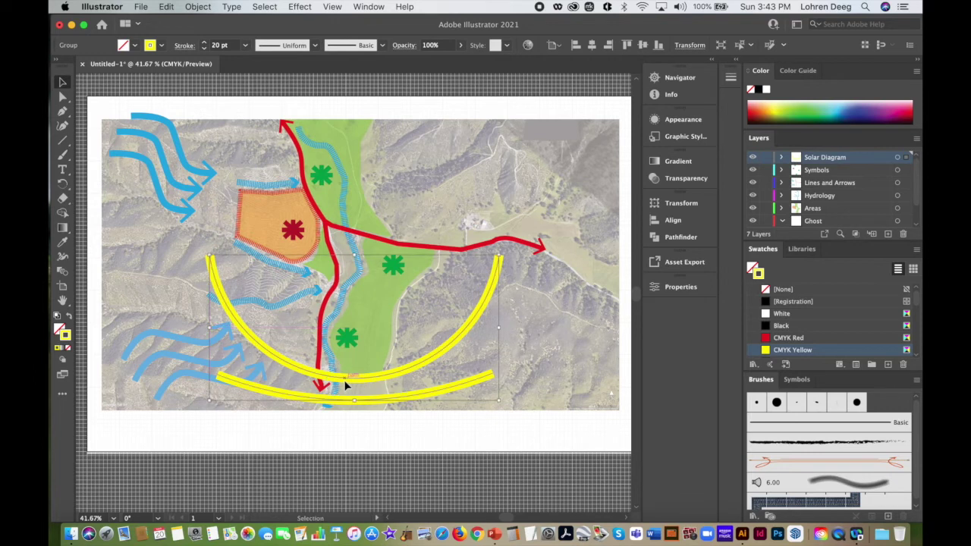
{"action": "left_click", "coordinate": [461, 46]}
{"action": "left_click_drag", "start_coordinate": [458, 59], "coordinate": [437, 65]}
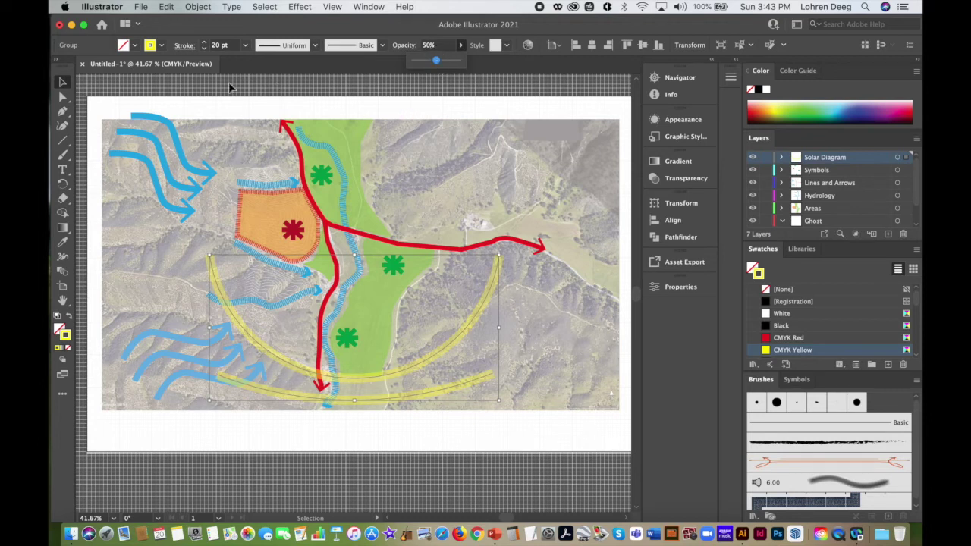
{"action": "left_click", "coordinate": [128, 78]}
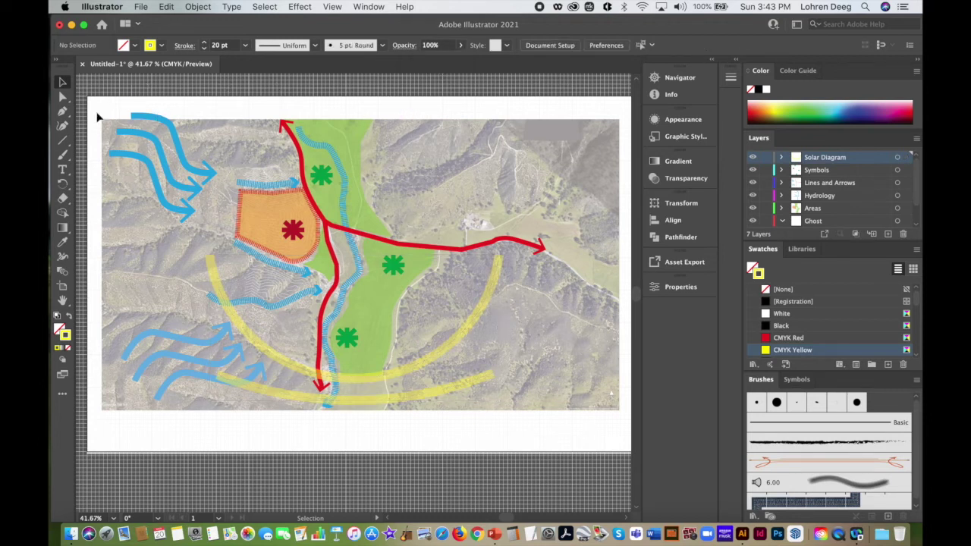
Draw a circle about 0.92 in wide at the east end of the upper sun path arc
{"action": "left_click", "coordinate": [64, 142]}
{"action": "left_click", "coordinate": [65, 142]}
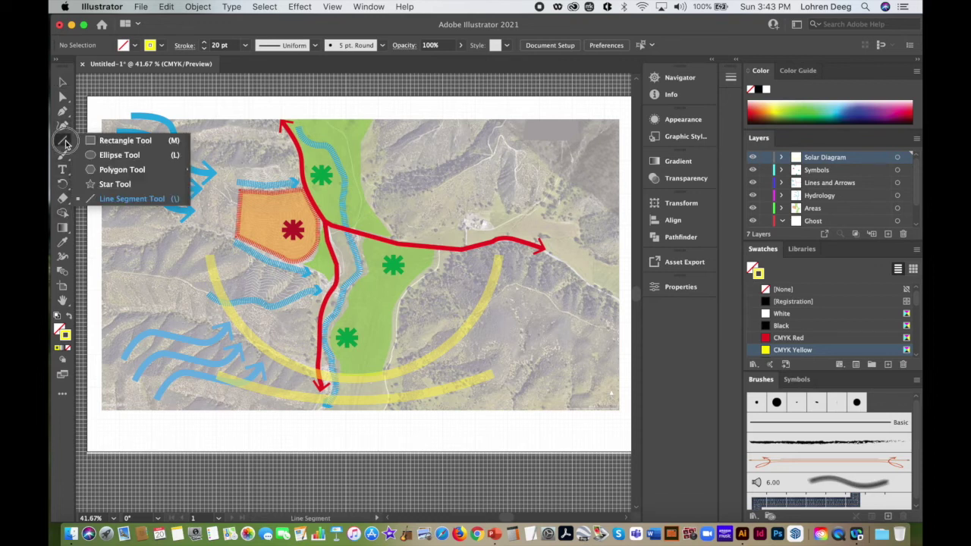
{"action": "left_click", "coordinate": [119, 154]}
{"action": "left_click_drag", "start_coordinate": [486, 264], "coordinate": [516, 290]}
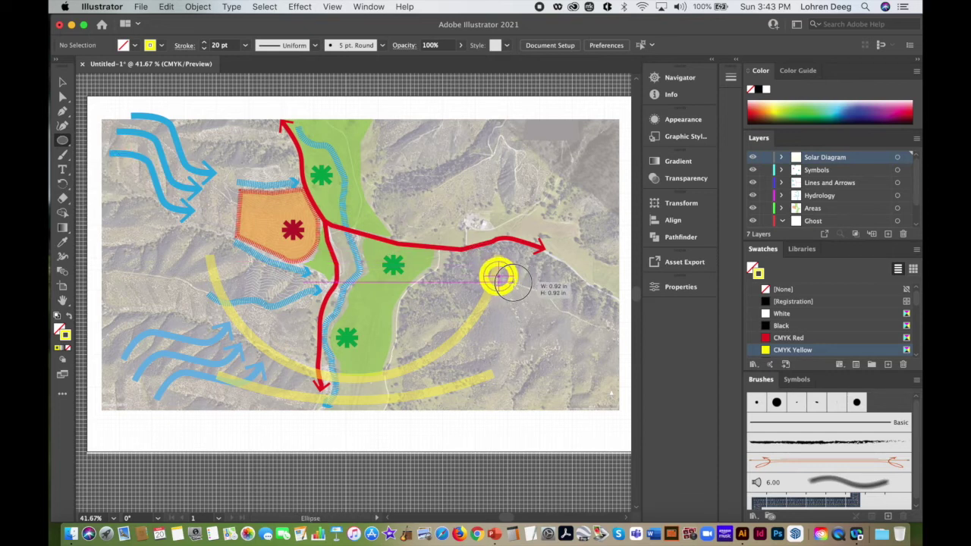
Remove the circle's stroke and give it a yellow fill
{"action": "left_click", "coordinate": [159, 48]}
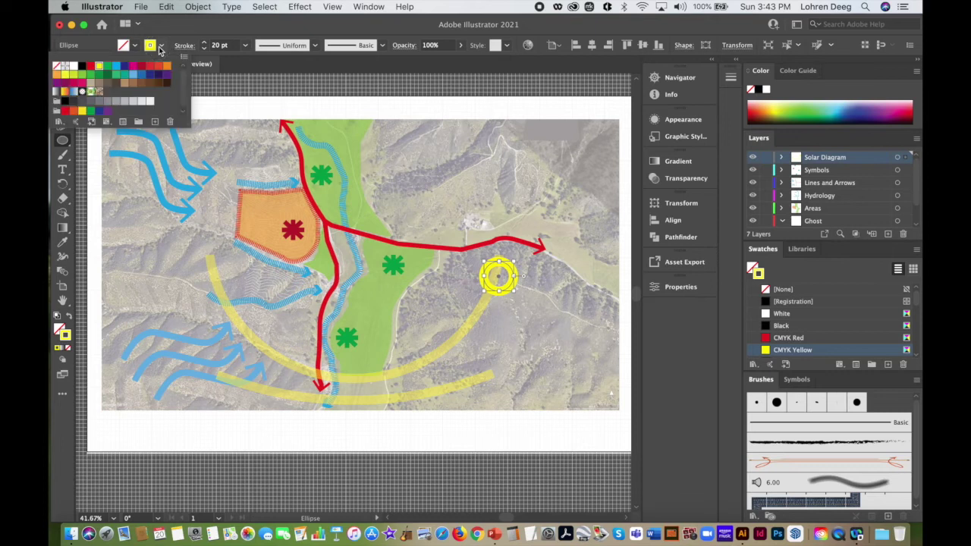
{"action": "left_click", "coordinate": [57, 66]}
{"action": "left_click", "coordinate": [137, 48]}
{"action": "left_click", "coordinate": [137, 48]}
{"action": "left_click", "coordinate": [66, 75]}
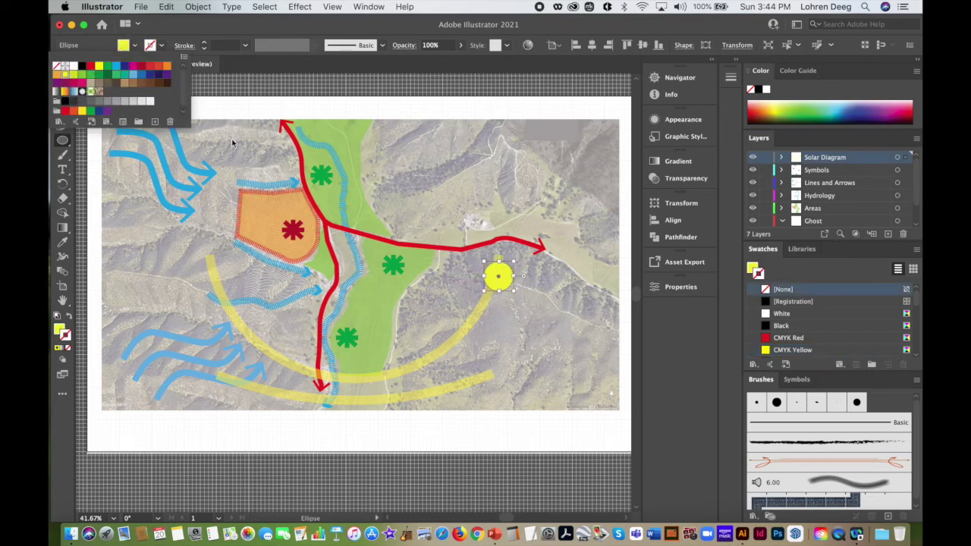
Move the yellow circle slightly up so it caps the east end of the upper arc, and deselect it
{"action": "left_click", "coordinate": [503, 276]}
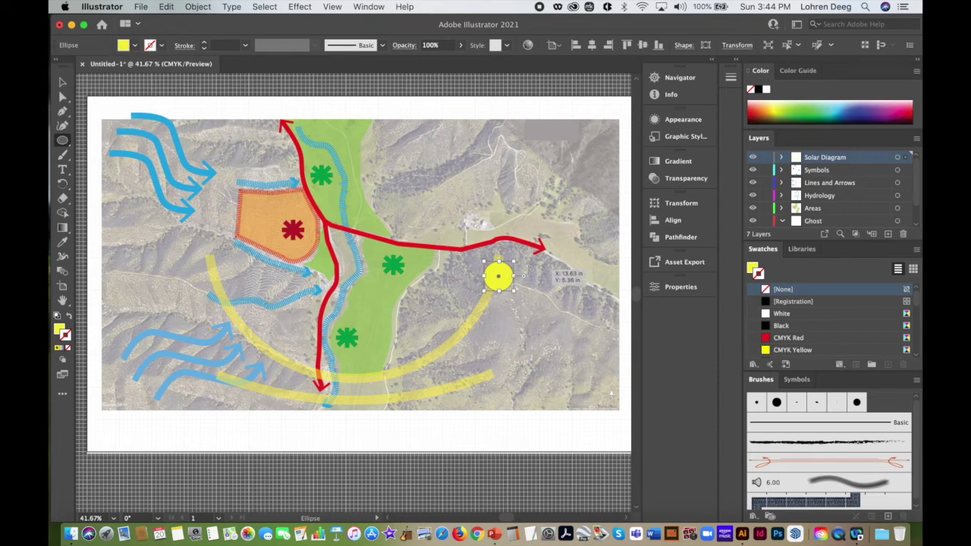
{"action": "left_click_drag", "start_coordinate": [501, 275], "coordinate": [503, 264]}
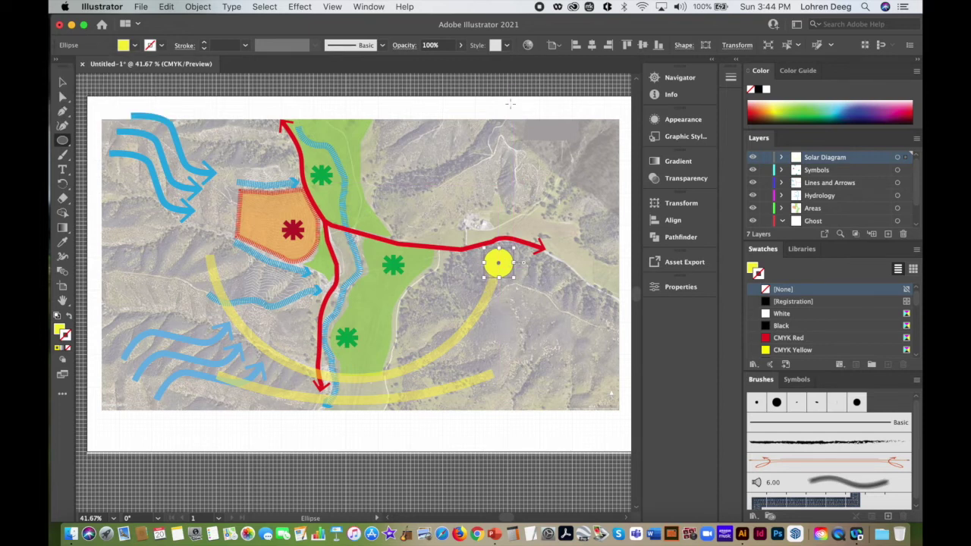
{"action": "left_click", "coordinate": [63, 83]}
{"action": "left_click", "coordinate": [458, 111]}
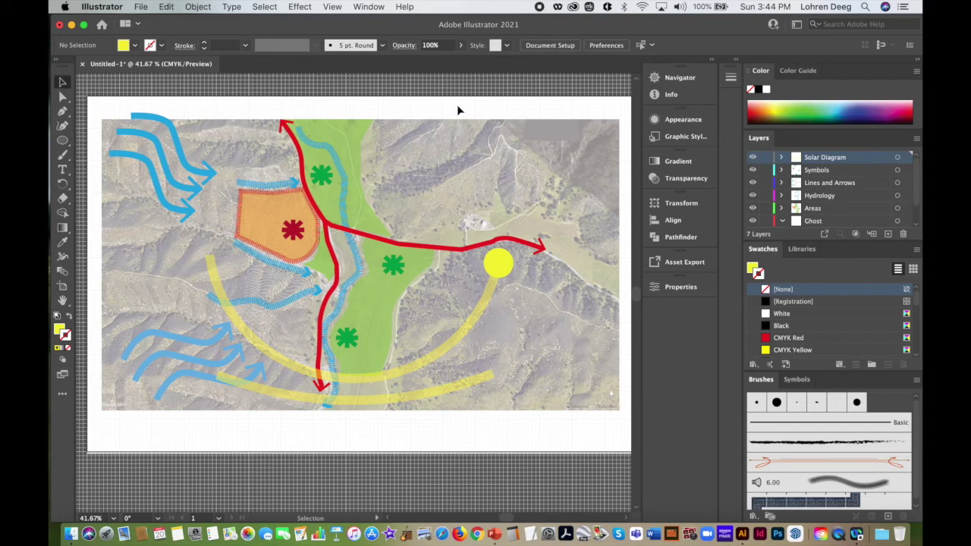
Copy the yellow circle, paste it in place and move the copy onto the east end of the lower sun path arc
{"action": "left_click", "coordinate": [498, 263]}
{"action": "left_click", "coordinate": [167, 6]}
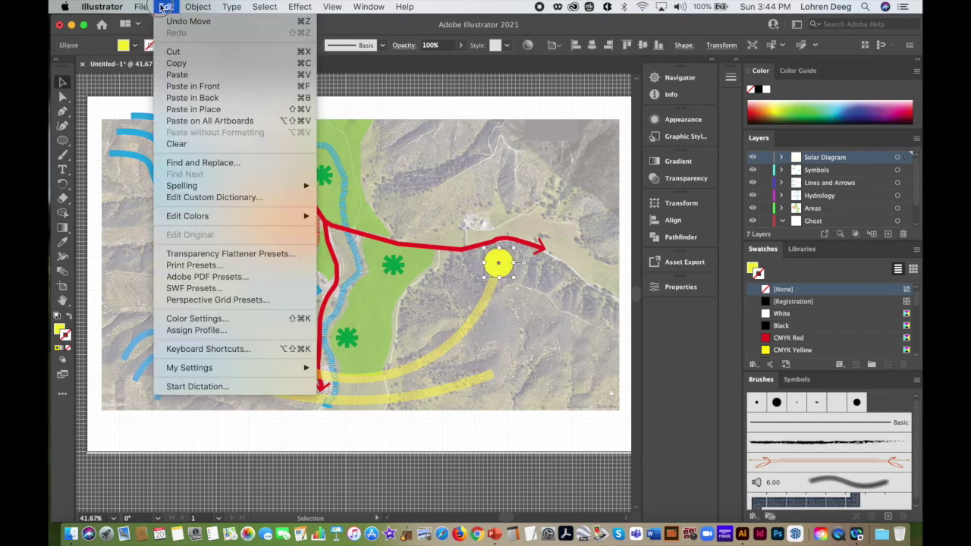
{"action": "left_click", "coordinate": [176, 63]}
{"action": "left_click", "coordinate": [167, 7]}
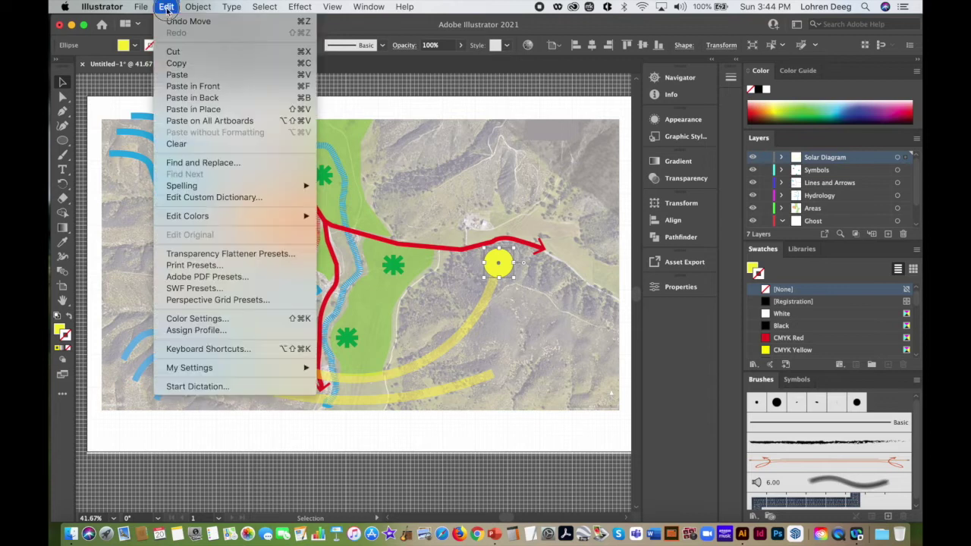
{"action": "left_click", "coordinate": [194, 109]}
{"action": "key", "text": "shift+Down"}
{"action": "key", "text": "shift+Down"}
{"action": "key", "text": "shift+Down"}
{"action": "key", "text": "shift+Down"}
{"action": "key", "text": "shift+Down"}
{"action": "key", "text": "shift+Down"}
{"action": "key", "text": "shift+Down"}
{"action": "key", "text": "shift+Down"}
{"action": "key", "text": "shift+Down"}
{"action": "key", "text": "shift+Down"}
{"action": "key", "text": "shift+Down"}
{"action": "key", "text": "shift+Down"}
{"action": "key", "text": "shift+Down"}
{"action": "key", "text": "shift+Down"}
{"action": "key", "text": "shift+Down"}
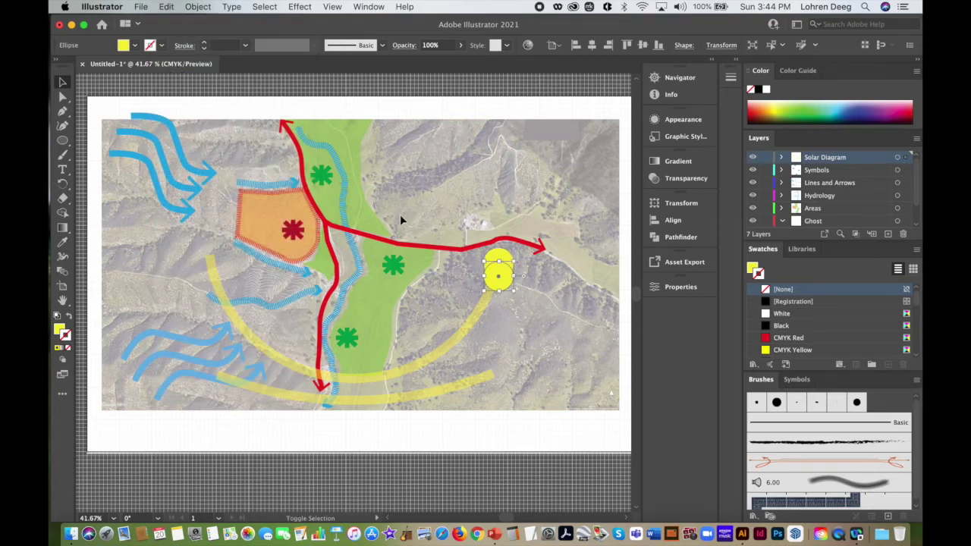
{"action": "key", "text": "shift+Left"}
{"action": "key", "text": "shift+Left"}
{"action": "key", "text": "shift+Left"}
{"action": "key", "text": "shift+Left"}
{"action": "key", "text": "shift+Left"}
{"action": "key", "text": "shift+Left"}
{"action": "key", "text": "shift+Left"}
{"action": "key", "text": "shift+Left"}
{"action": "key", "text": "shift+Left"}
{"action": "key", "text": "shift+Left"}
{"action": "key", "text": "shift+Left"}
{"action": "key", "text": "shift+Left"}
{"action": "key", "text": "shift+Left"}
{"action": "key", "text": "shift+Left"}
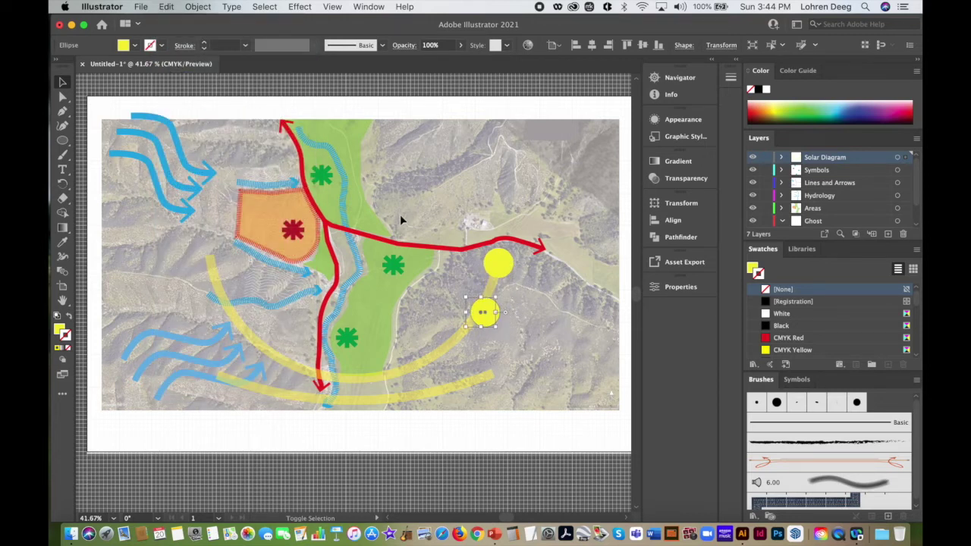
{"action": "key", "text": "shift+Down"}
{"action": "key", "text": "shift+Down"}
{"action": "key", "text": "shift+Down"}
{"action": "key", "text": "shift+Down"}
{"action": "key", "text": "shift+Down"}
{"action": "key", "text": "shift+Down"}
{"action": "key", "text": "shift+Down"}
{"action": "key", "text": "shift+Down"}
{"action": "key", "text": "shift+Down"}
{"action": "key", "text": "shift+Down"}
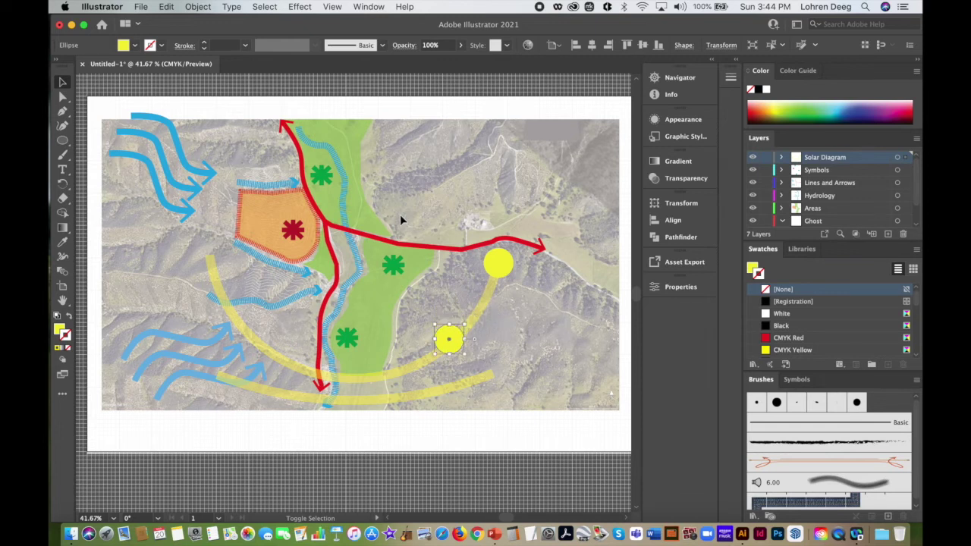
{"action": "key", "text": "shift+Left"}
{"action": "key", "text": "shift+Left"}
{"action": "key", "text": "shift+Down"}
{"action": "key", "text": "shift+Down"}
{"action": "key", "text": "shift+Down"}
{"action": "key", "text": "shift+Down"}
{"action": "key", "text": "shift+Down"}
{"action": "key", "text": "shift+Down"}
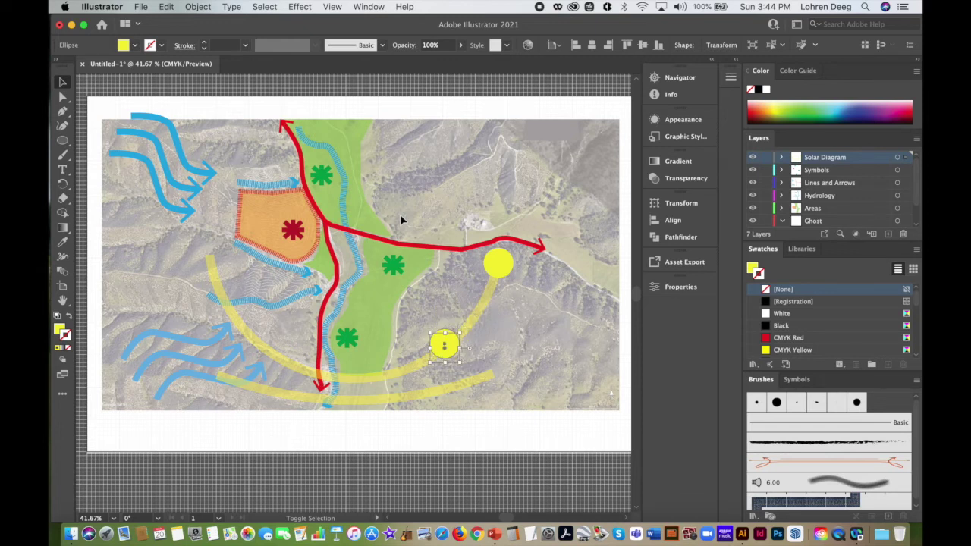
{"action": "key", "text": "shift+Right"}
{"action": "key", "text": "shift+Right"}
{"action": "key", "text": "shift+Right"}
{"action": "key", "text": "shift+Right"}
{"action": "key", "text": "shift+Right"}
{"action": "key", "text": "shift+Right"}
{"action": "key", "text": "shift+Right"}
{"action": "key", "text": "shift+Right"}
{"action": "key", "text": "shift+Right"}
{"action": "key", "text": "shift+Right"}
{"action": "key", "text": "shift+Right"}
{"action": "key", "text": "shift+Right"}
{"action": "key", "text": "shift+Right"}
{"action": "key", "text": "shift+Right"}
{"action": "key", "text": "shift+Down"}
{"action": "key", "text": "shift+Down"}
{"action": "key", "text": "shift+Down"}
{"action": "key", "text": "shift+Down"}
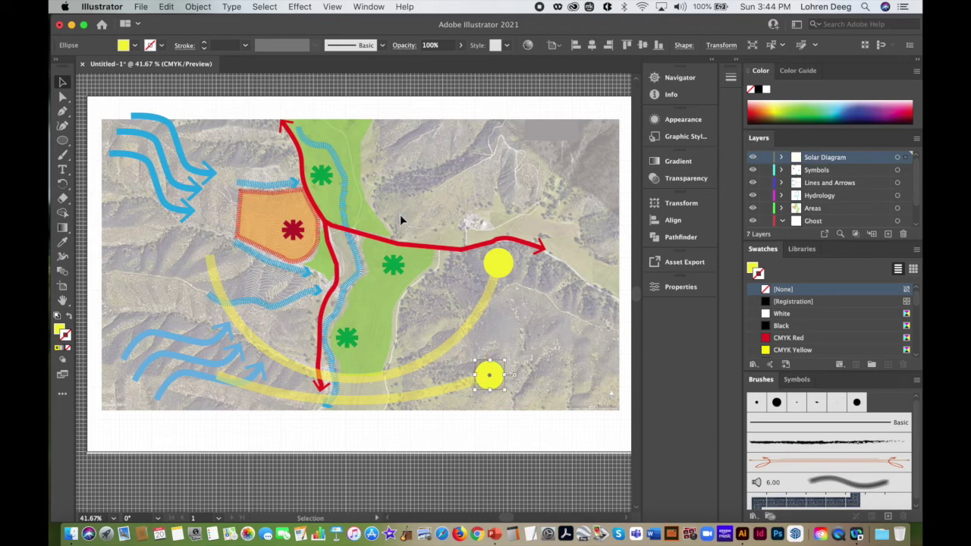
{"action": "left_click", "coordinate": [452, 105]}
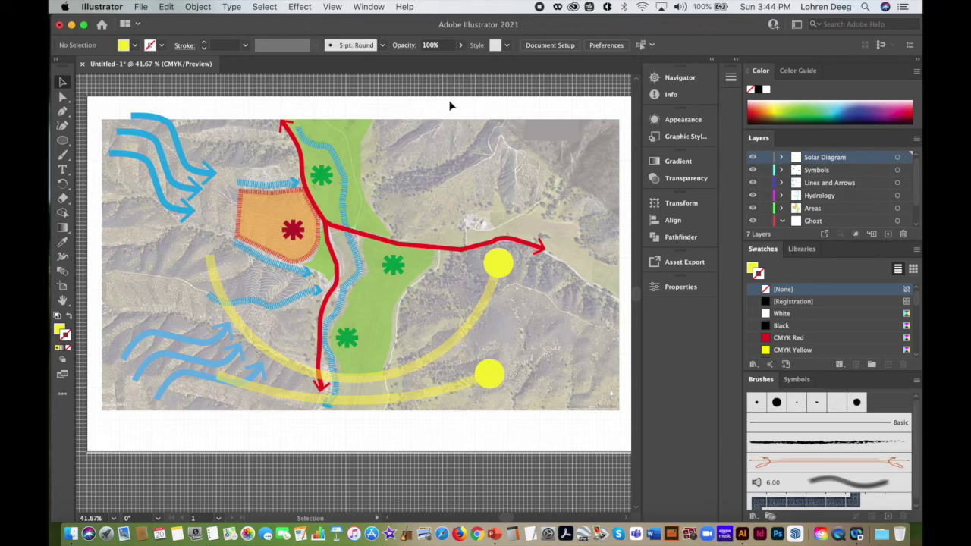
Paste another yellow circle in place and move it to the low midpoint between the two arcs, just east of the red arrow's south end
{"action": "left_click", "coordinate": [503, 269]}
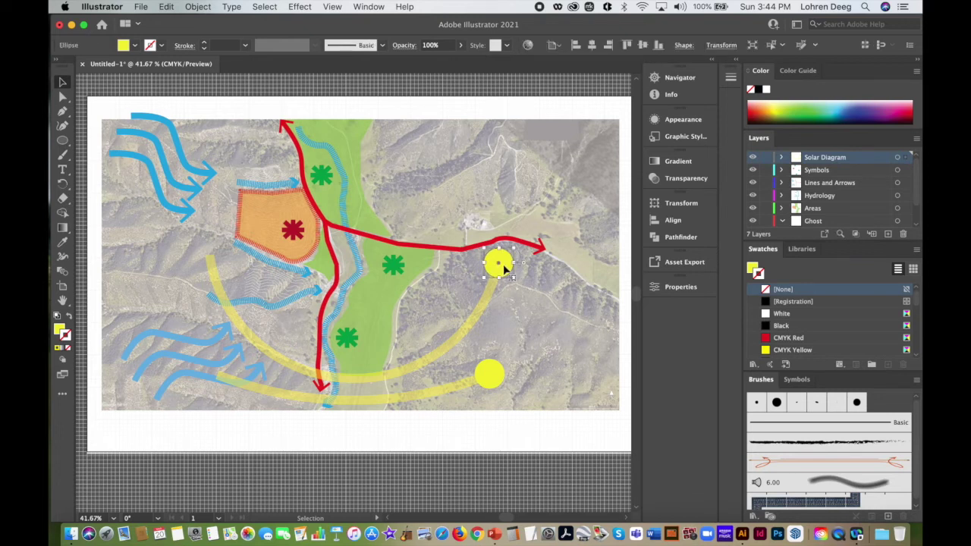
{"action": "left_click", "coordinate": [168, 7]}
{"action": "left_click", "coordinate": [193, 109]}
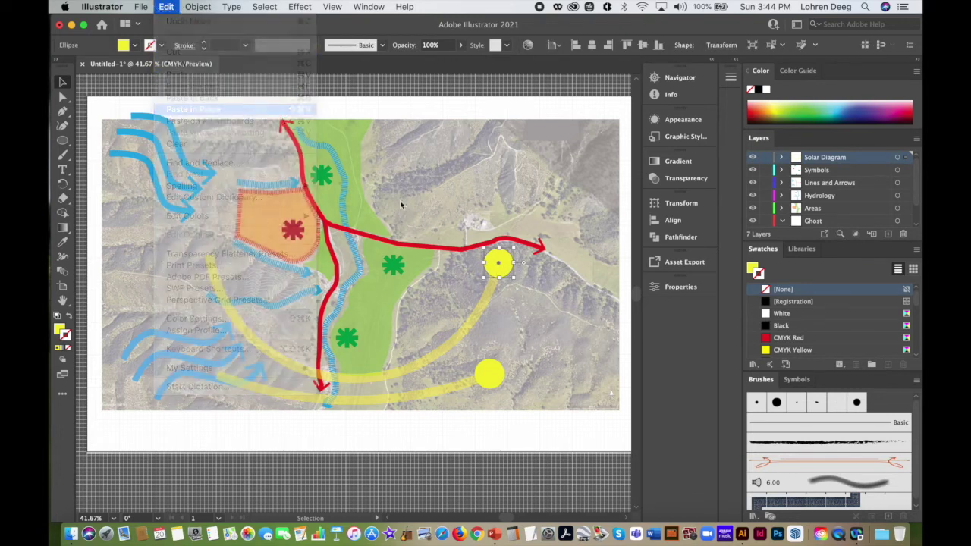
{"action": "key", "text": "shift+Left"}
{"action": "key", "text": "shift+Left"}
{"action": "key", "text": "shift+Left"}
{"action": "key", "text": "shift+Left"}
{"action": "key", "text": "shift+Left"}
{"action": "key", "text": "shift+Left"}
{"action": "key", "text": "shift+Left"}
{"action": "key", "text": "shift+Left"}
{"action": "key", "text": "shift+Left"}
{"action": "key", "text": "shift+Down"}
{"action": "key", "text": "shift+Down"}
{"action": "key", "text": "shift+Down"}
{"action": "key", "text": "shift+Down"}
{"action": "key", "text": "shift+Down"}
{"action": "key", "text": "shift+Down"}
{"action": "key", "text": "shift+Down"}
{"action": "key", "text": "shift+Down"}
{"action": "key", "text": "shift+Down"}
{"action": "key", "text": "shift+Down"}
{"action": "key", "text": "shift+Down"}
{"action": "key", "text": "shift+Down"}
{"action": "key", "text": "shift+Down"}
{"action": "key", "text": "shift+Left"}
{"action": "key", "text": "shift+Left"}
{"action": "key", "text": "shift+Left"}
{"action": "key", "text": "shift+Left"}
{"action": "key", "text": "shift+Left"}
{"action": "key", "text": "shift+Left"}
{"action": "key", "text": "shift+Left"}
{"action": "key", "text": "shift+Left"}
{"action": "key", "text": "shift+Left"}
{"action": "key", "text": "shift+Left"}
{"action": "key", "text": "shift+Left"}
{"action": "key", "text": "shift+Left"}
{"action": "key", "text": "shift+Left"}
{"action": "key", "text": "shift+Left"}
{"action": "key", "text": "shift+Left"}
{"action": "key", "text": "shift+Left"}
{"action": "key", "text": "shift+Left"}
{"action": "key", "text": "shift+Left"}
{"action": "key", "text": "shift+Left"}
{"action": "key", "text": "shift+Down"}
{"action": "key", "text": "shift+Down"}
{"action": "key", "text": "shift+Down"}
{"action": "key", "text": "shift+Down"}
{"action": "key", "text": "shift+Down"}
{"action": "key", "text": "shift+Down"}
{"action": "key", "text": "shift+Down"}
{"action": "key", "text": "shift+Down"}
{"action": "key", "text": "shift+Down"}
{"action": "key", "text": "shift+Down"}
{"action": "key", "text": "shift+Down"}
{"action": "key", "text": "shift+Down"}
{"action": "key", "text": "shift+Down"}
{"action": "key", "text": "shift+Down"}
{"action": "key", "text": "shift+Down"}
{"action": "key", "text": "shift+Left"}
{"action": "key", "text": "shift+Left"}
{"action": "key", "text": "shift+Left"}
{"action": "key", "text": "shift+Left"}
{"action": "key", "text": "shift+Right"}
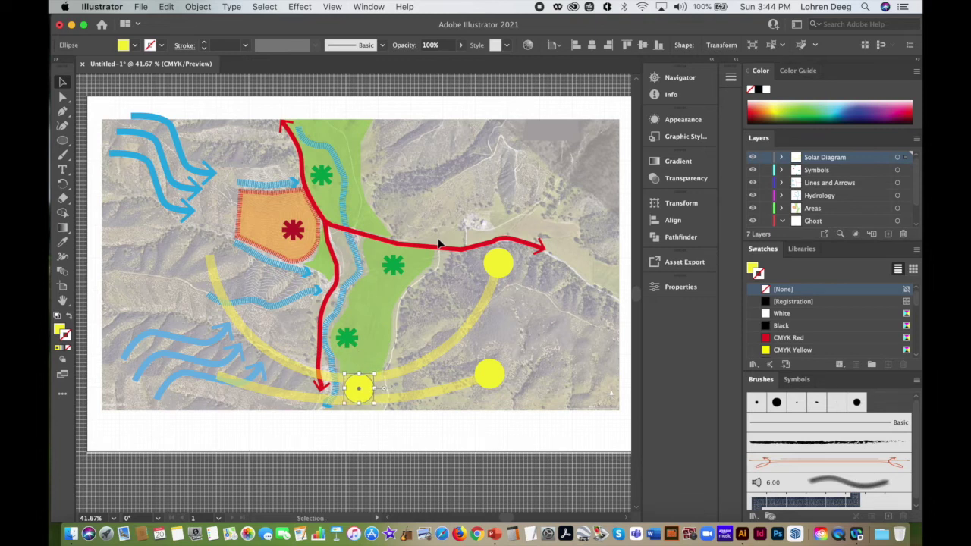
Duplicate the middle yellow circle and place the copy on the west end of the upper sun path arc
{"action": "left_click", "coordinate": [161, 6]}
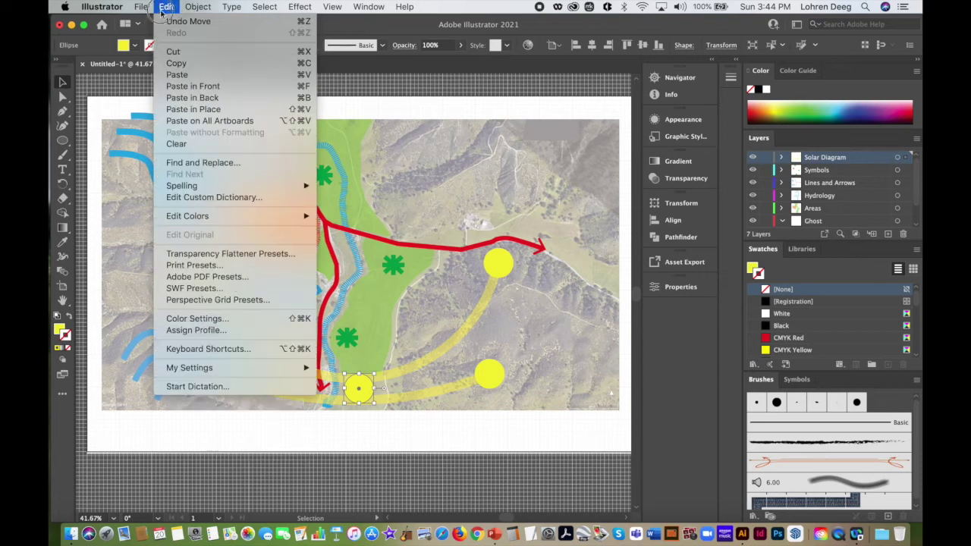
{"action": "left_click", "coordinate": [195, 63]}
{"action": "left_click", "coordinate": [165, 6]}
{"action": "left_click", "coordinate": [199, 99]}
{"action": "left_click_drag", "start_coordinate": [359, 387], "coordinate": [207, 256]}
Paste one more yellow circle in place and move it onto the west end of the lower sun path arc
{"action": "left_click", "coordinate": [172, 6]}
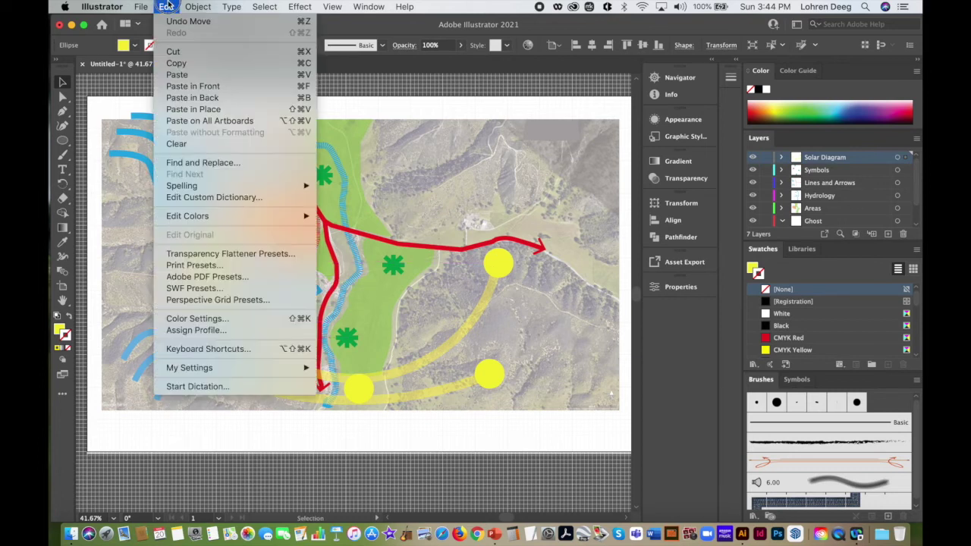
{"action": "left_click", "coordinate": [199, 109]}
{"action": "left_click_drag", "start_coordinate": [362, 386], "coordinate": [229, 373]}
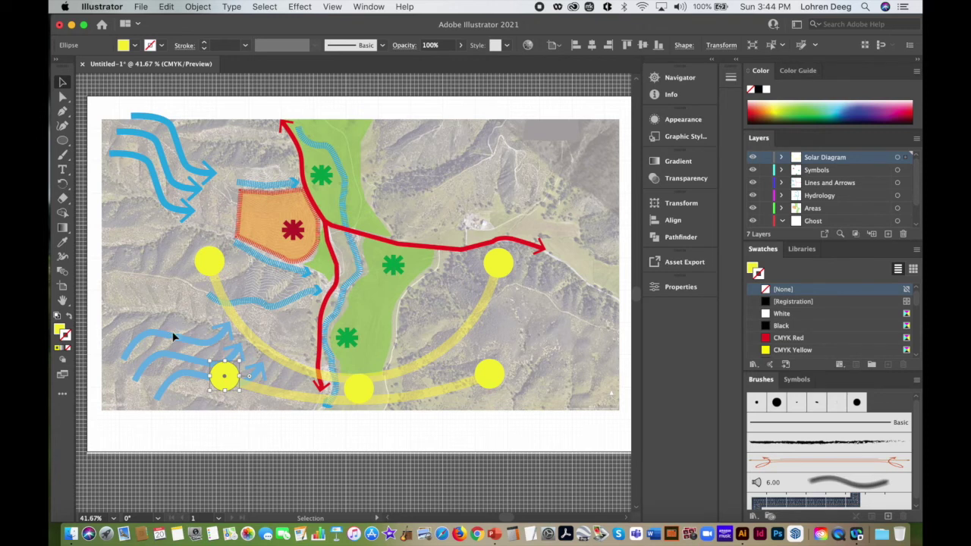
{"action": "left_click", "coordinate": [257, 426]}
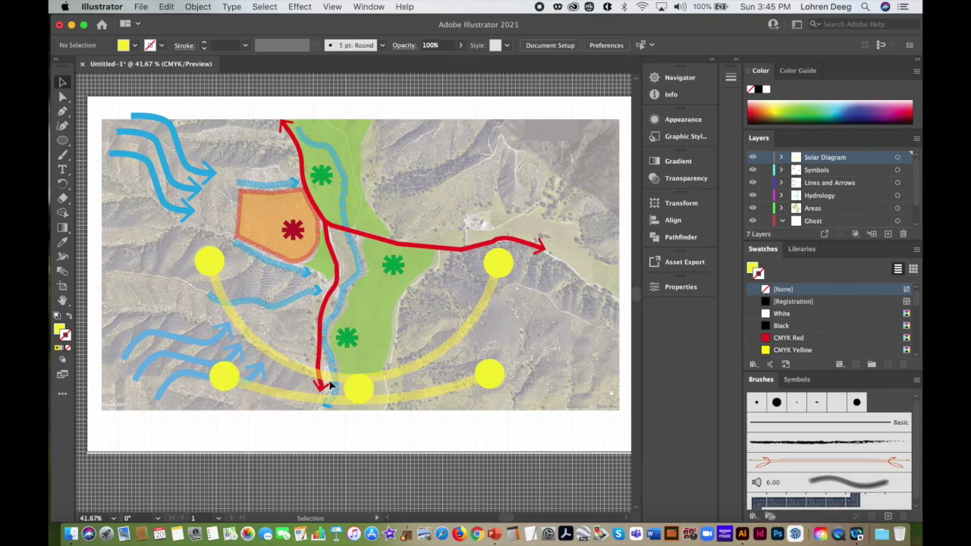
{"action": "left_click", "coordinate": [462, 387]}
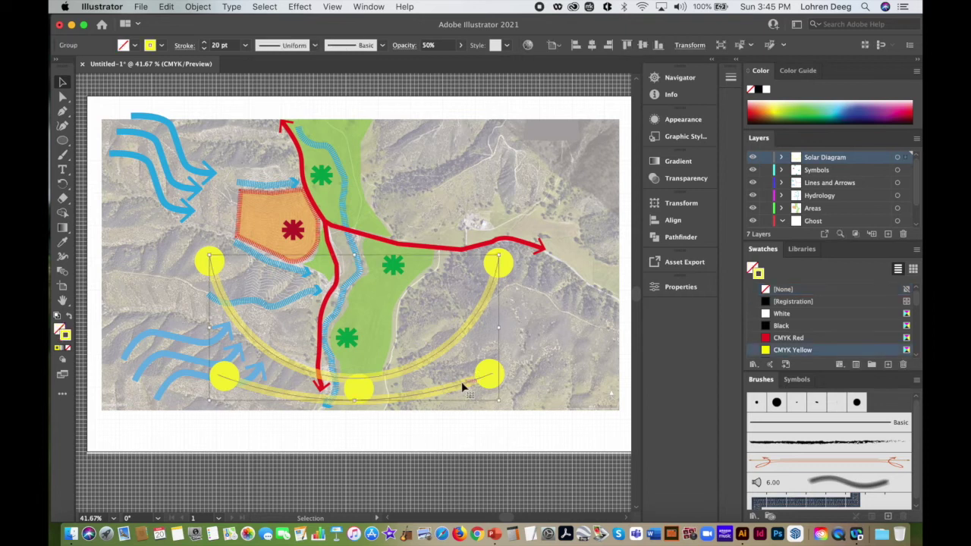
{"action": "left_click", "coordinate": [359, 389], "text": "shift"}
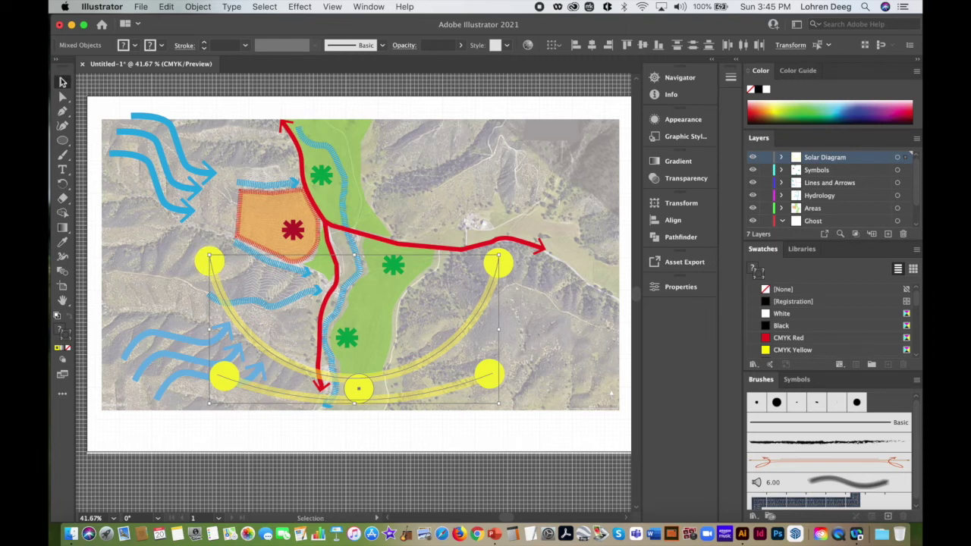
{"action": "left_click", "coordinate": [212, 438]}
Group the two yellow sun path arcs together with all five yellow sun circles
{"action": "left_click", "coordinate": [210, 263]}
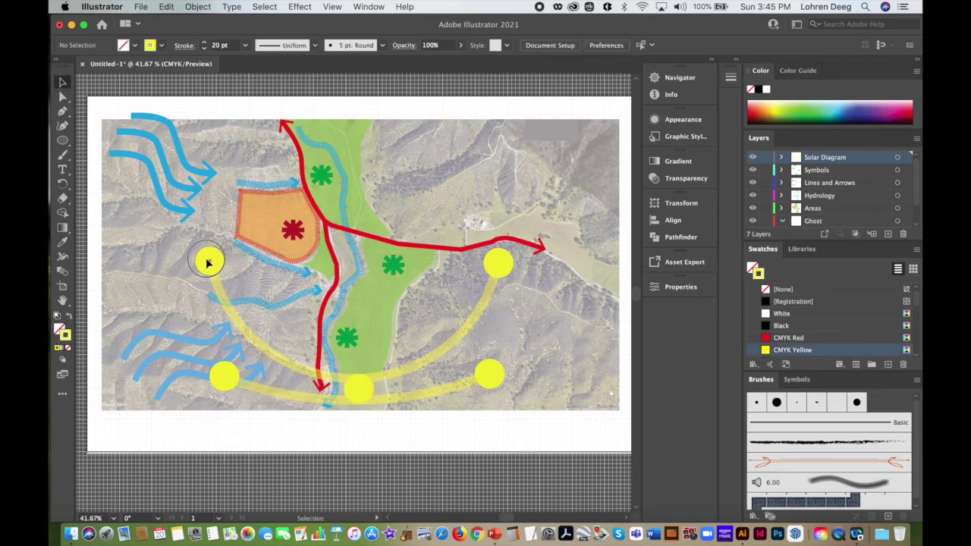
{"action": "left_click", "coordinate": [220, 296], "text": "shift"}
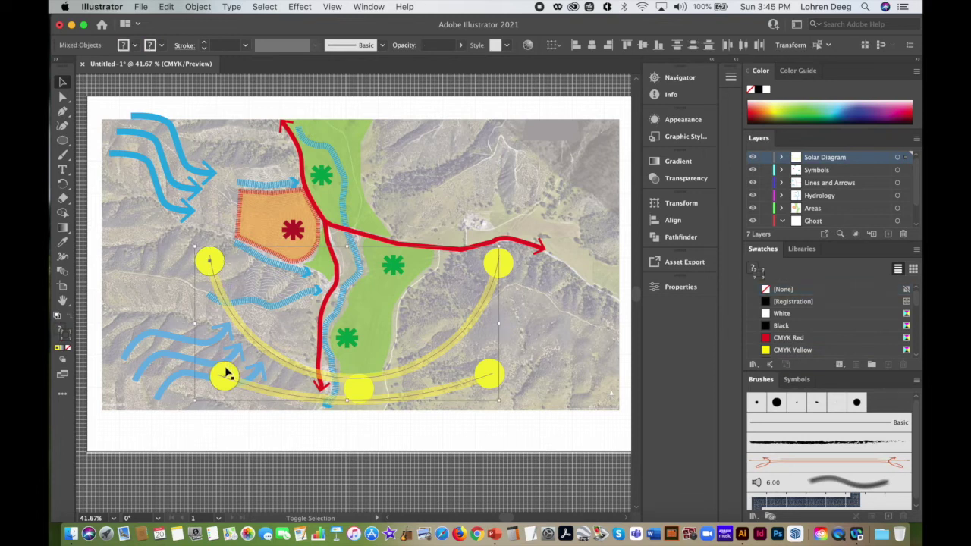
{"action": "left_click", "coordinate": [360, 385], "text": "shift"}
{"action": "left_click", "coordinate": [490, 373], "text": "shift"}
{"action": "left_click", "coordinate": [497, 266], "text": "shift"}
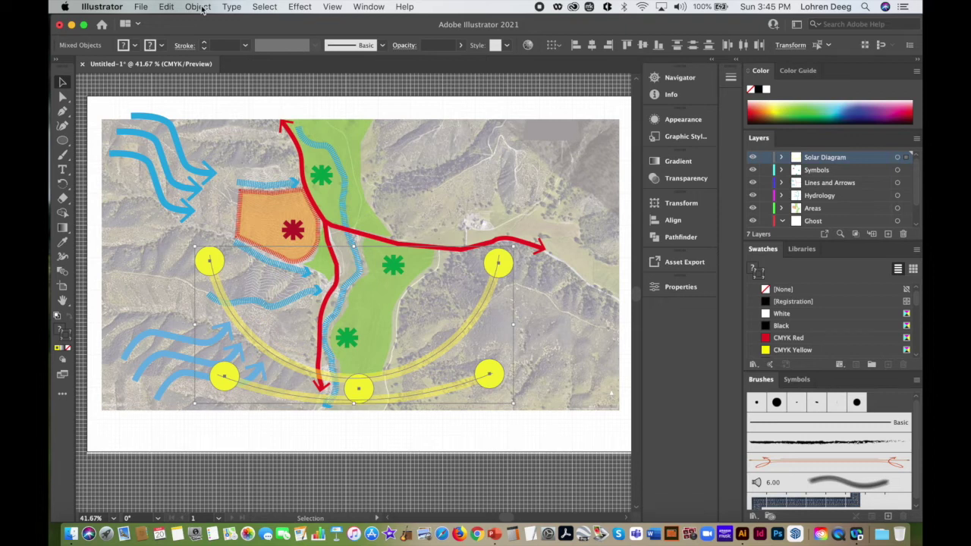
{"action": "left_click", "coordinate": [201, 8]}
{"action": "left_click", "coordinate": [205, 63]}
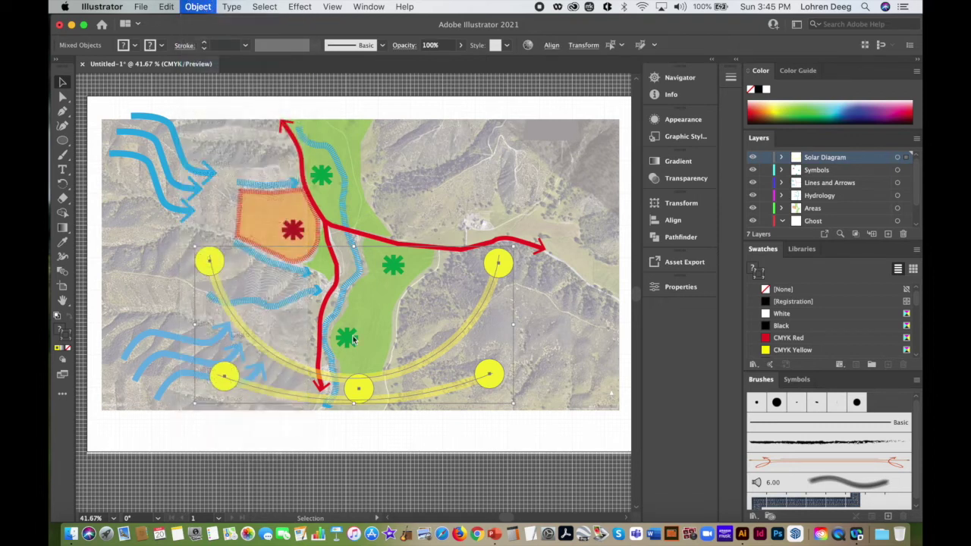
{"action": "left_click", "coordinate": [363, 446]}
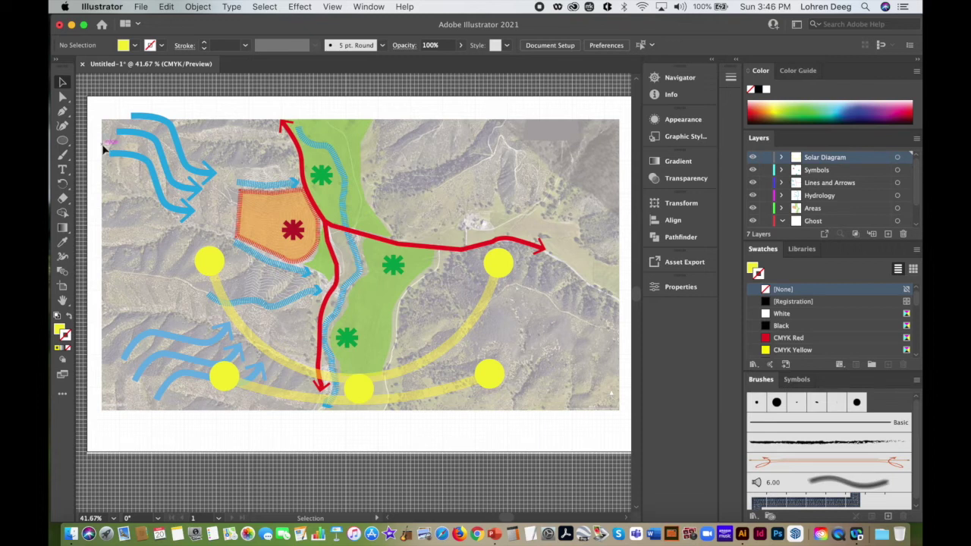
Create a new layer named "Top layer elements" above the Solar Diagram layer
{"action": "left_click", "coordinate": [916, 140]}
{"action": "left_click", "coordinate": [874, 139]}
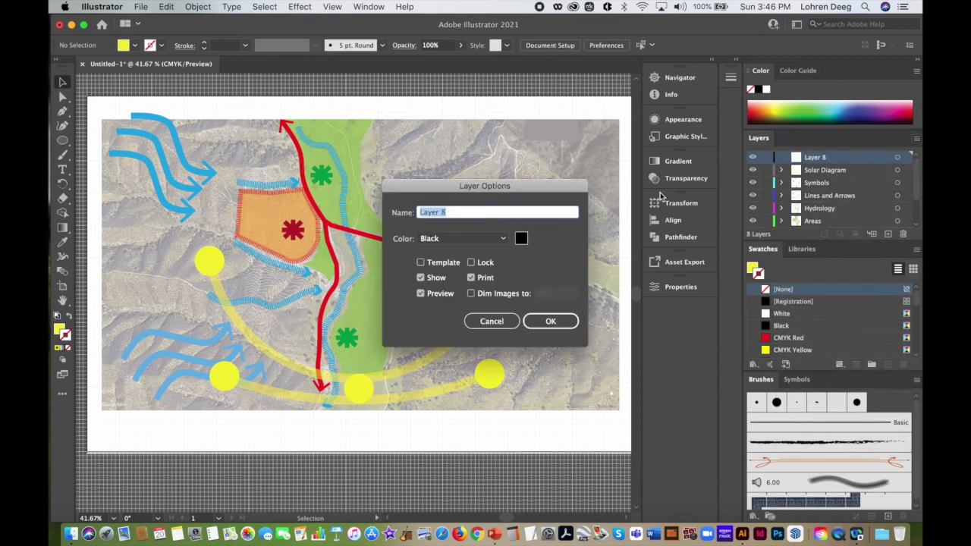
{"action": "type", "text": "Top layer elements"}
{"action": "left_click", "coordinate": [550, 321]}
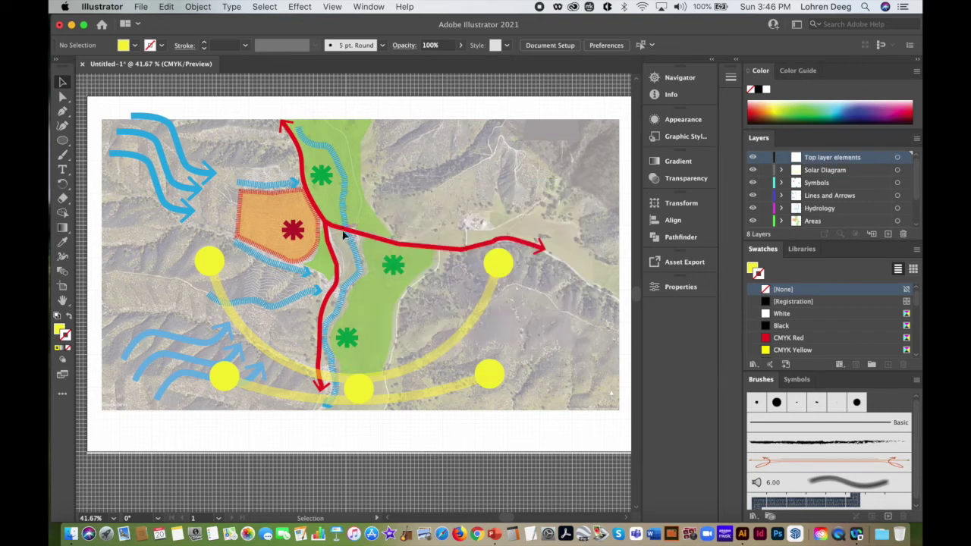
Draw a large circle with the Ellipse tool over the middle of the site and narrow its sides slightly to fit within the upper sun arc
{"action": "left_click", "coordinate": [62, 140]}
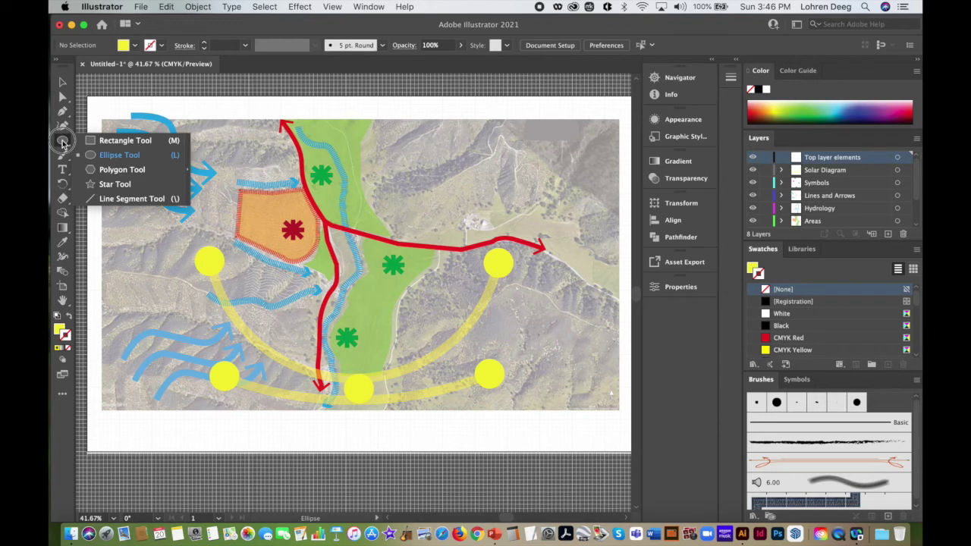
{"action": "left_click", "coordinate": [113, 155]}
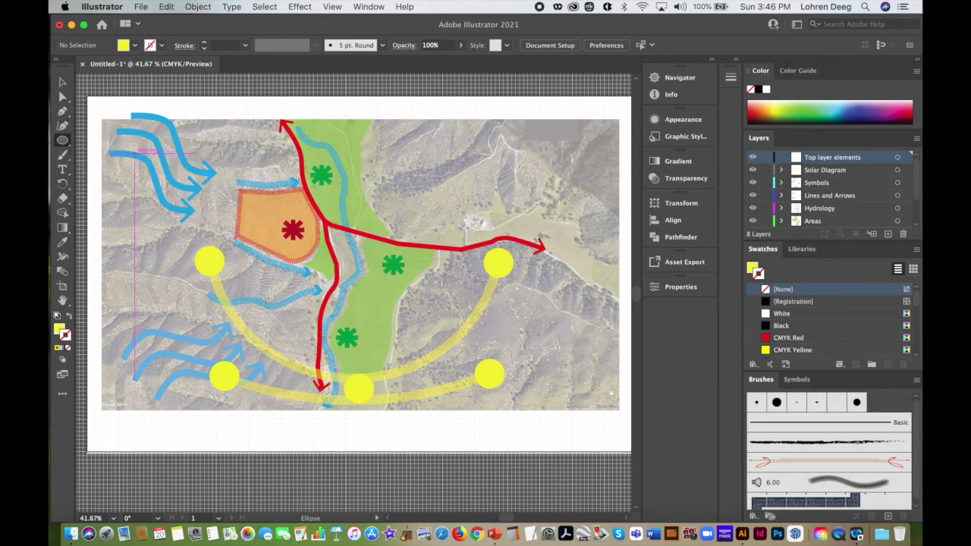
{"action": "mouse_move", "coordinate": [225, 126]}
{"action": "left_mouse_down"}
{"action": "mouse_move", "coordinate": [325, 195]}
{"action": "mouse_move", "coordinate": [491, 372]}
{"action": "mouse_move", "coordinate": [482, 368]}
{"action": "left_mouse_up"}
{"action": "left_click", "coordinate": [63, 83]}
{"action": "left_click_drag", "start_coordinate": [226, 247], "coordinate": [229, 247]}
{"action": "left_click_drag", "start_coordinate": [484, 243], "coordinate": [478, 243]}
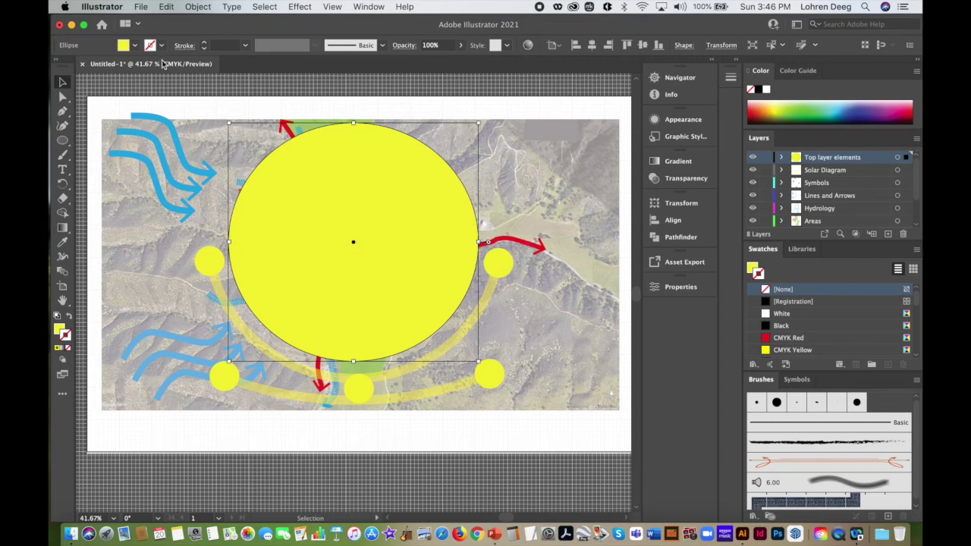
Set the large circle's fill to none and its stroke to black
{"action": "left_click", "coordinate": [134, 47]}
{"action": "left_click", "coordinate": [58, 71]}
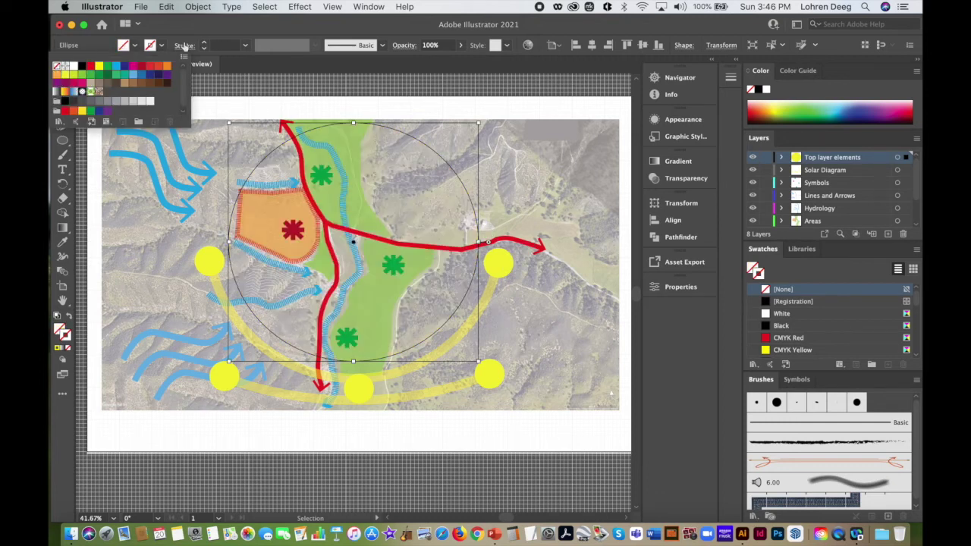
{"action": "left_click", "coordinate": [163, 45]}
{"action": "left_click", "coordinate": [82, 66]}
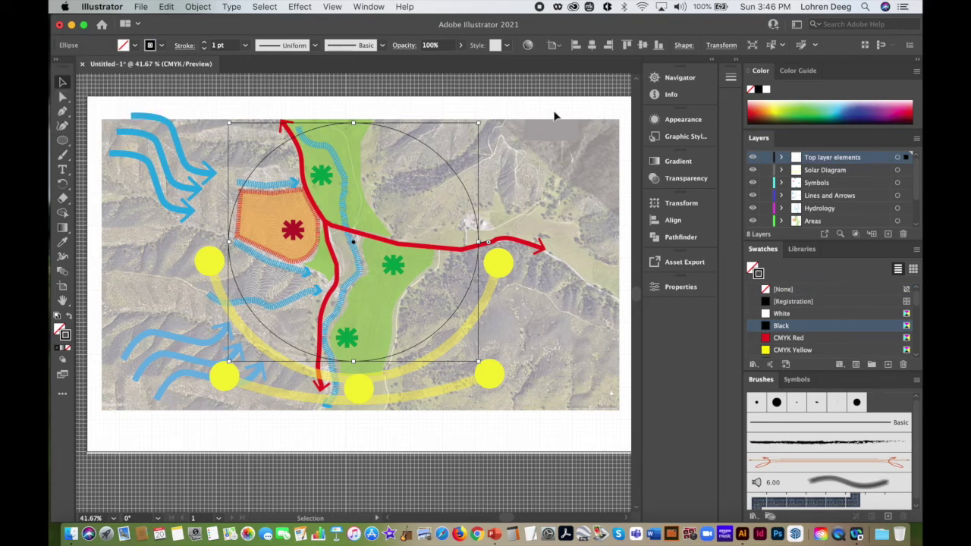
{"action": "left_click", "coordinate": [574, 112]}
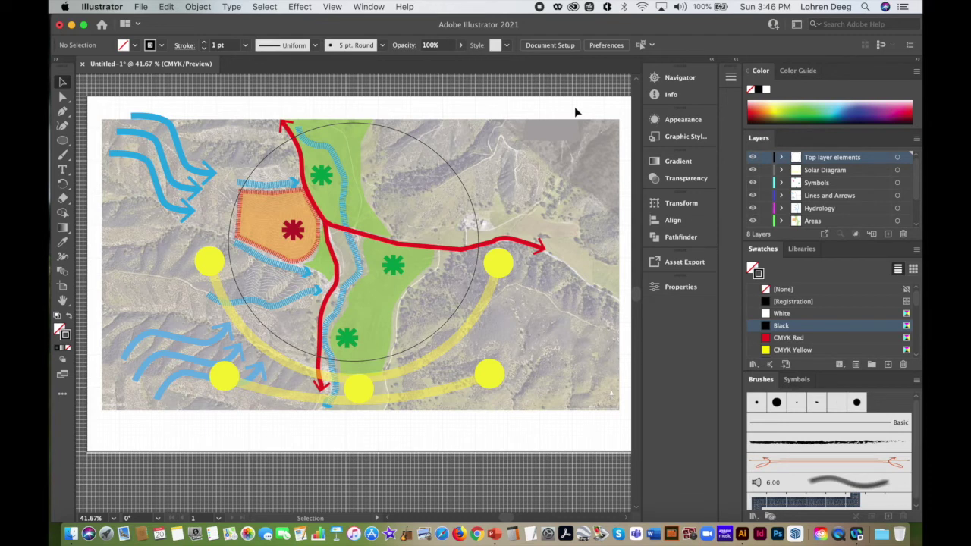
{"action": "left_click", "coordinate": [354, 362]}
{"action": "left_click_drag", "start_coordinate": [353, 362], "coordinate": [352, 364]}
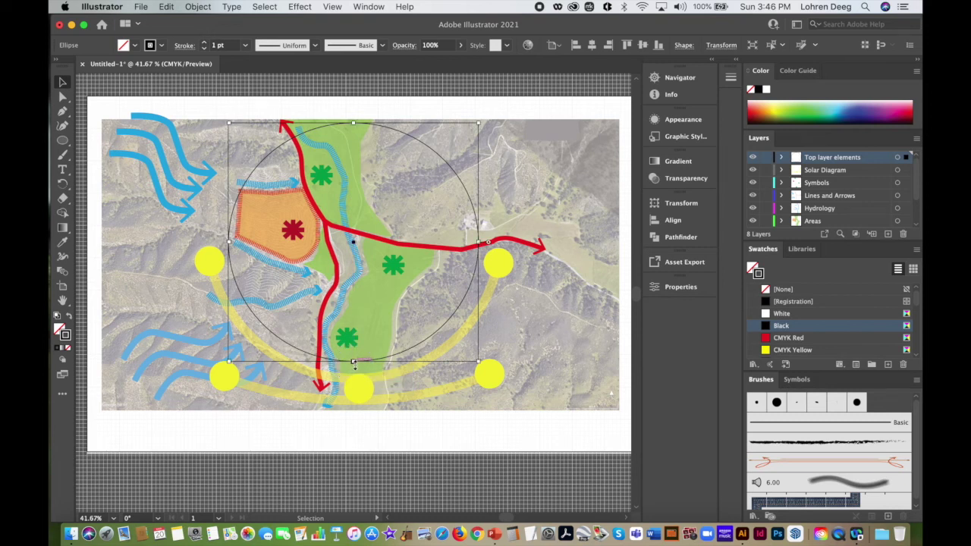
{"action": "left_click", "coordinate": [529, 100]}
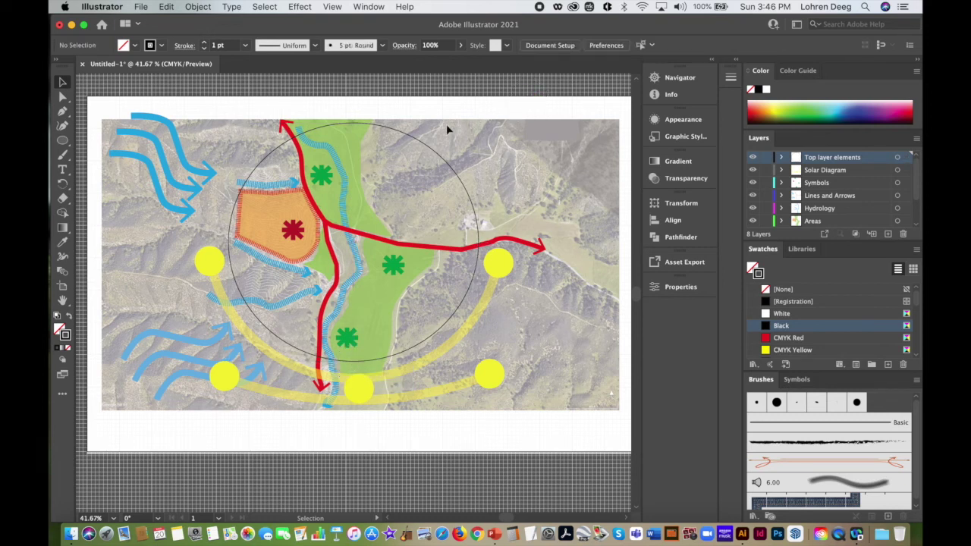
Draw two short horizontal lines with the Line Segment tool, one crossing the large circle's west edge and one crossing its east edge
{"action": "left_click", "coordinate": [63, 141]}
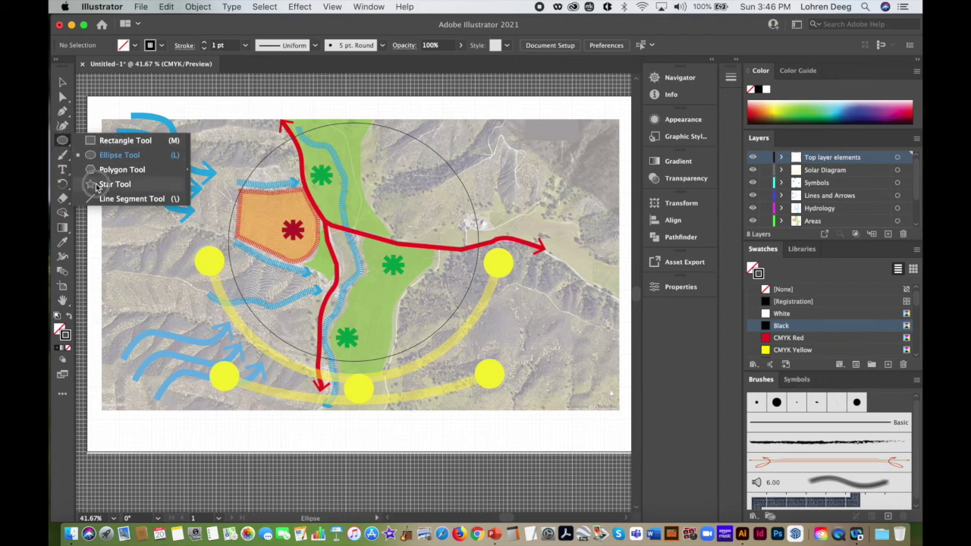
{"action": "left_click", "coordinate": [63, 138]}
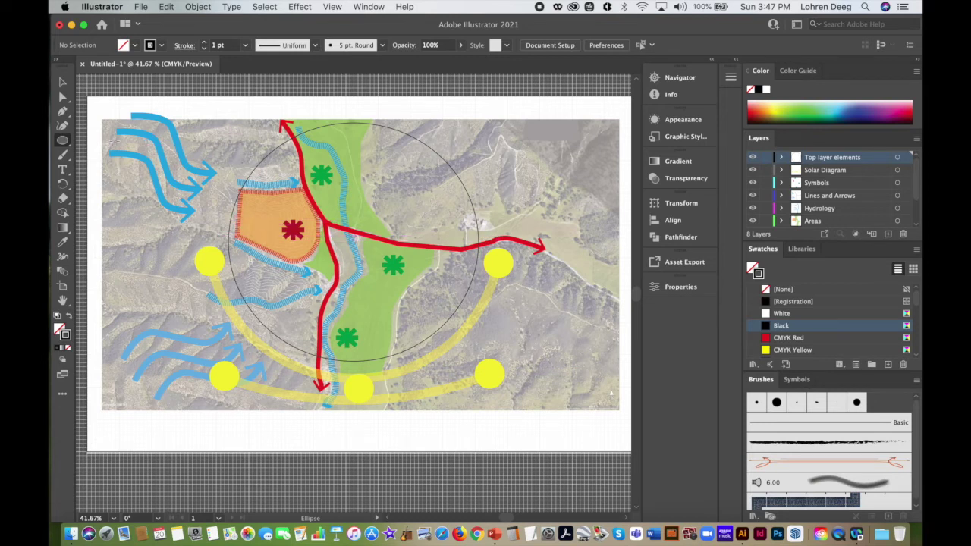
{"action": "left_click_drag", "start_coordinate": [62, 141], "coordinate": [120, 201]}
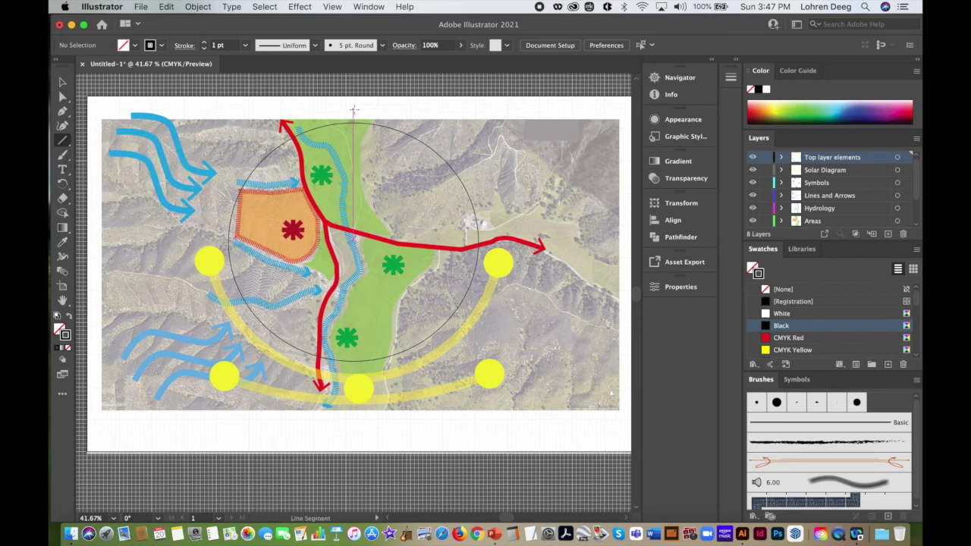
{"action": "left_click_drag", "start_coordinate": [62, 143], "coordinate": [115, 201]}
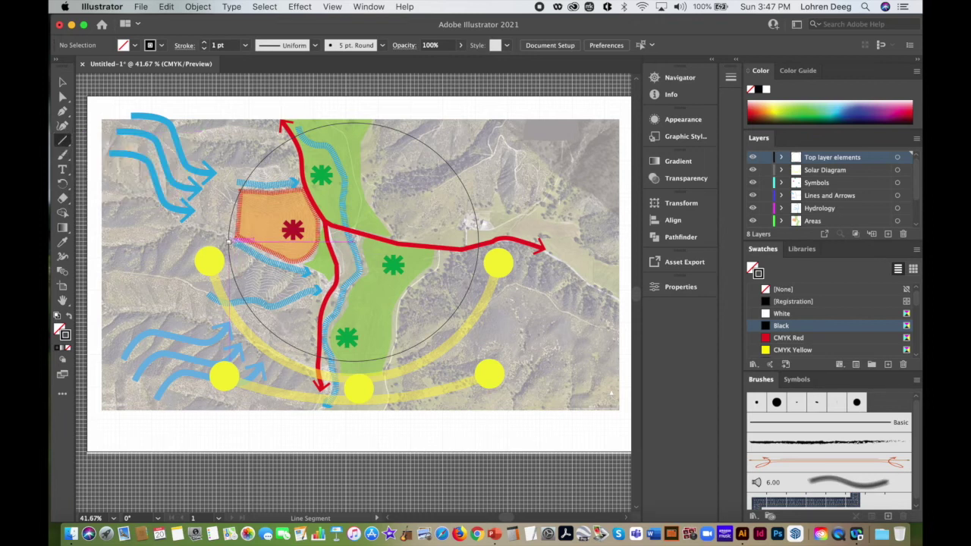
{"action": "left_click_drag", "start_coordinate": [246, 238], "coordinate": [203, 240]}
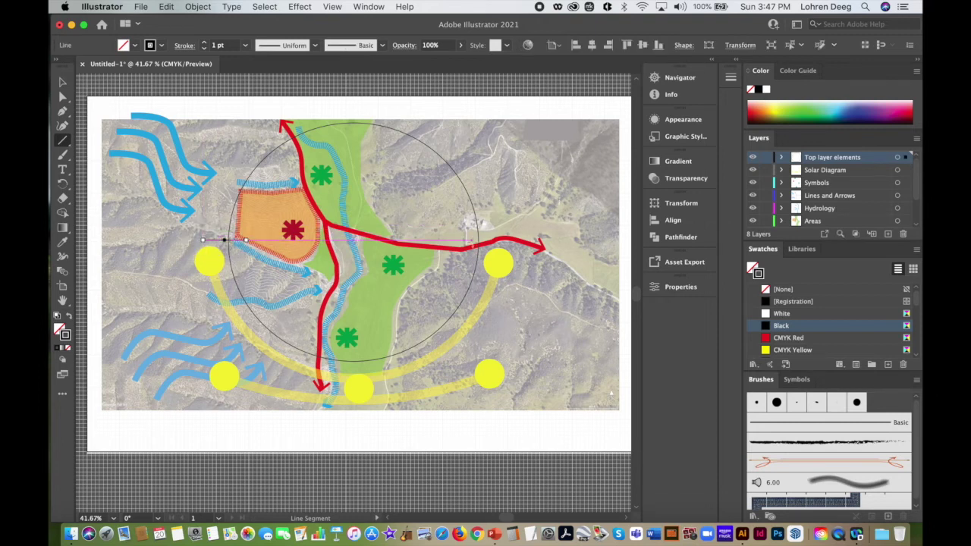
{"action": "left_click_drag", "start_coordinate": [471, 240], "coordinate": [499, 242]}
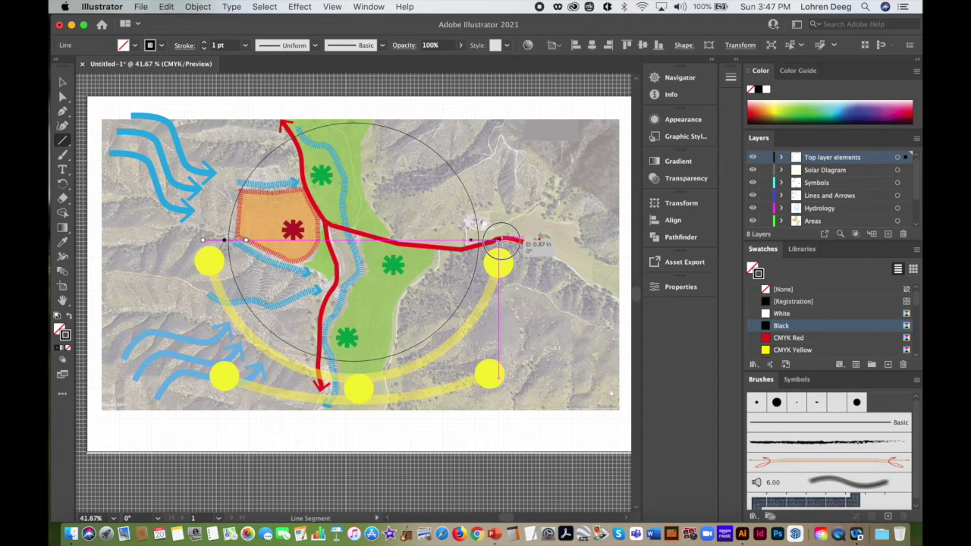
{"action": "left_click_drag", "start_coordinate": [501, 241], "coordinate": [462, 241]}
Set the stroke weight of both short horizontal lines to 3 pt
{"action": "left_click", "coordinate": [63, 81]}
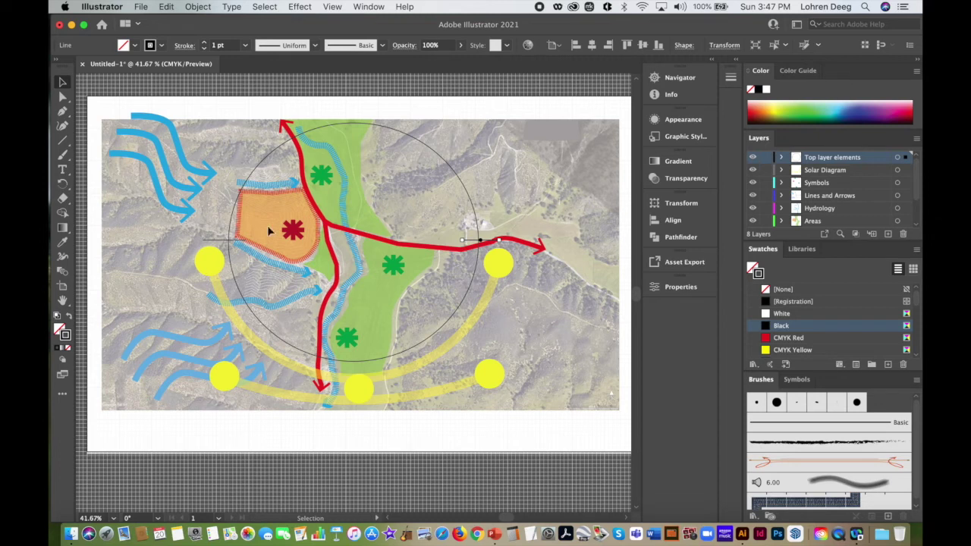
{"action": "left_click_drag", "start_coordinate": [224, 244], "coordinate": [223, 245]}
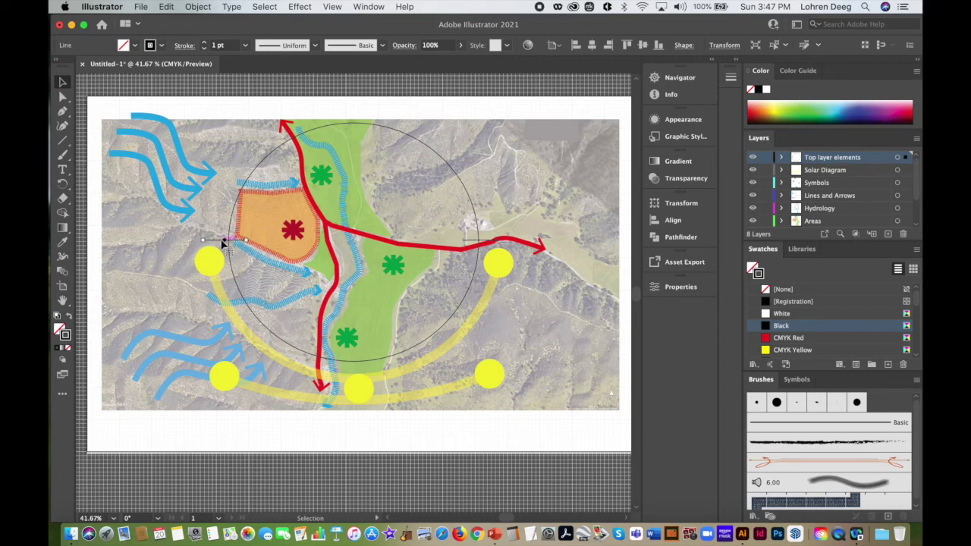
{"action": "left_click", "coordinate": [243, 46]}
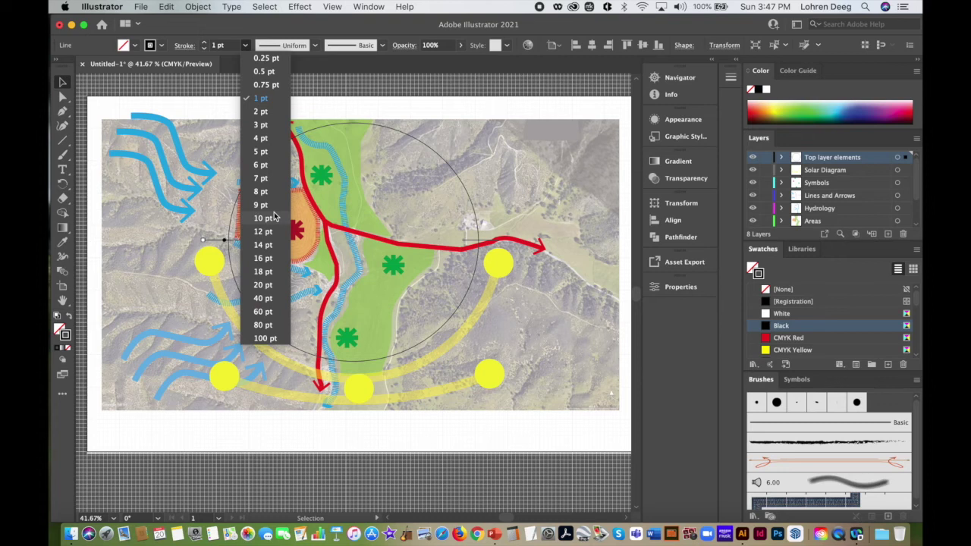
{"action": "left_click", "coordinate": [261, 125]}
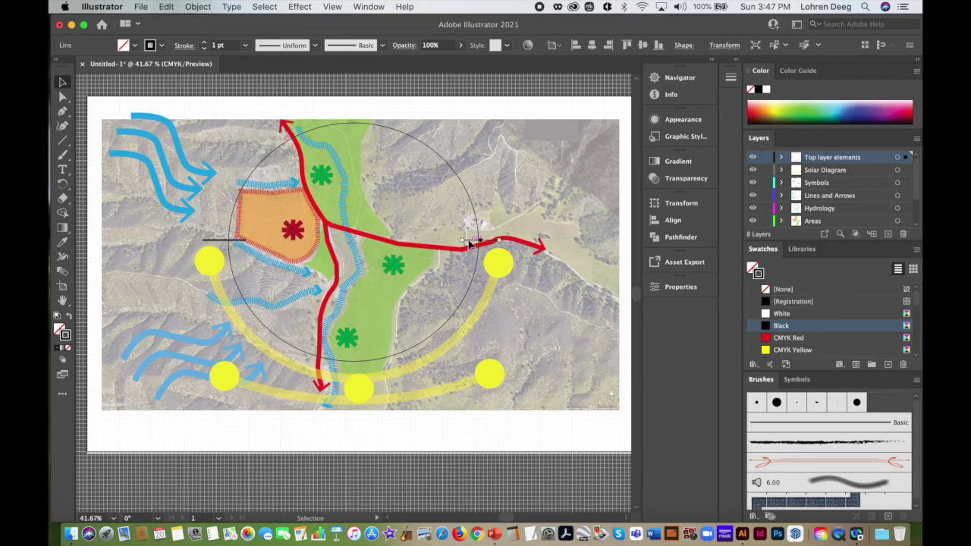
{"action": "left_click", "coordinate": [244, 45]}
{"action": "left_click", "coordinate": [267, 129]}
Add the Arrow 1 arrowhead to the outer end of both short lines so they point away from the circle
{"action": "left_click", "coordinate": [216, 239]}
{"action": "left_click", "coordinate": [185, 45]}
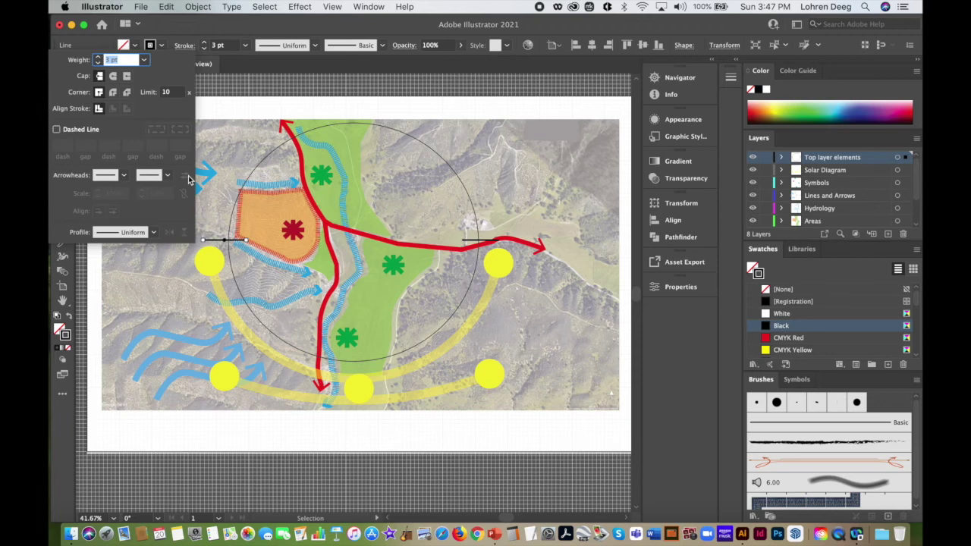
{"action": "left_click", "coordinate": [168, 176]}
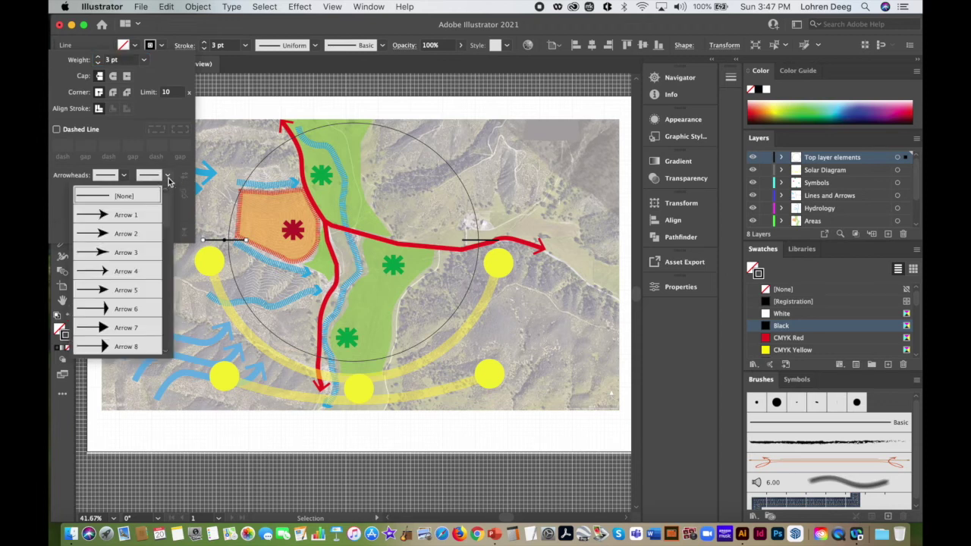
{"action": "left_click", "coordinate": [140, 216]}
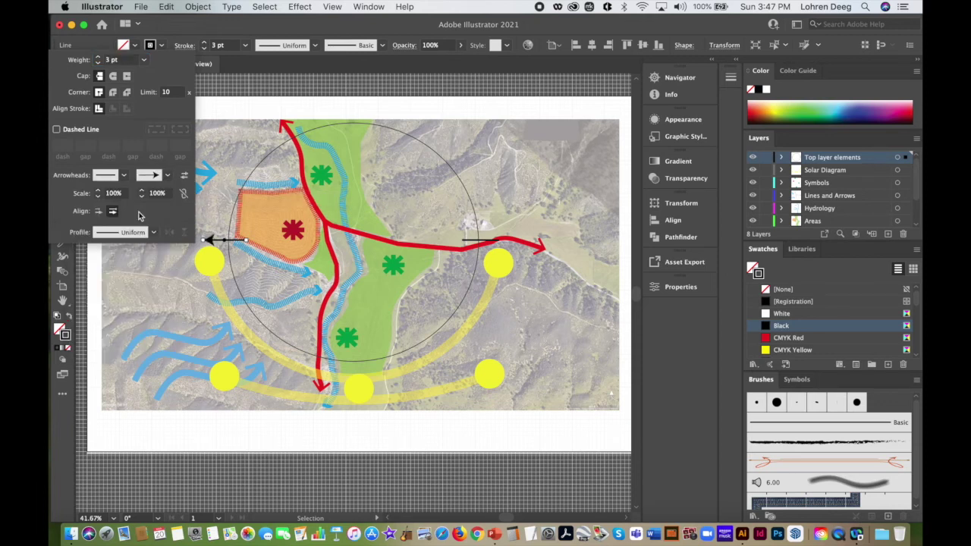
{"action": "left_click", "coordinate": [471, 243]}
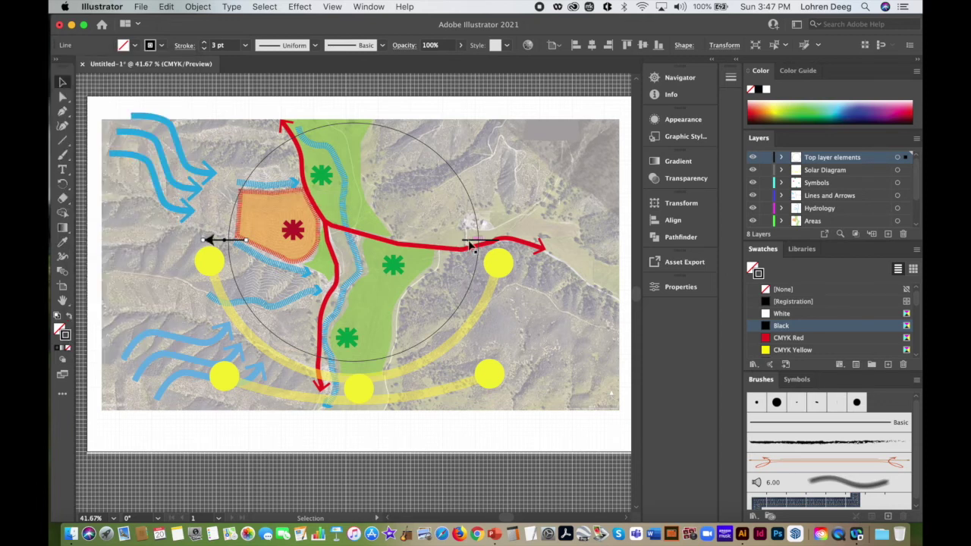
{"action": "left_click", "coordinate": [186, 47]}
{"action": "left_click", "coordinate": [166, 175]}
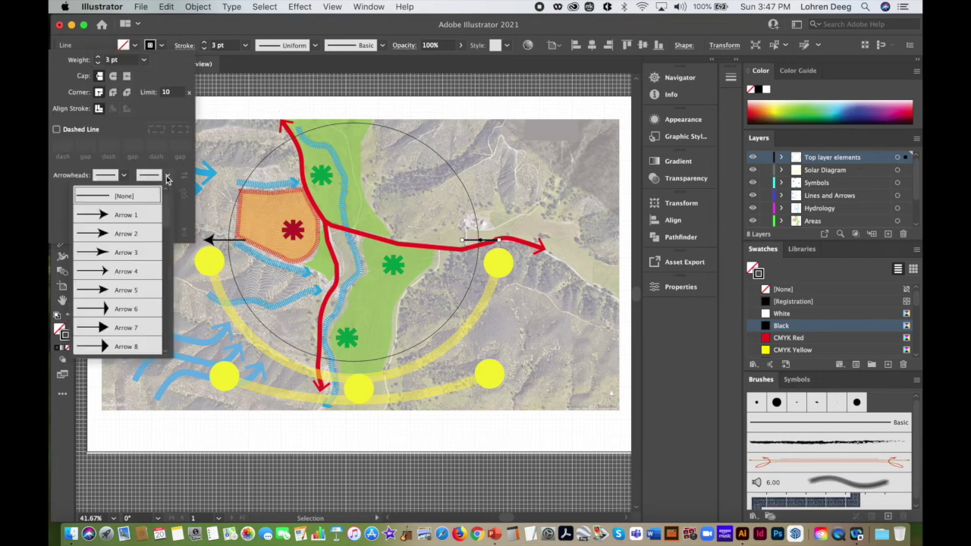
{"action": "left_click", "coordinate": [138, 218]}
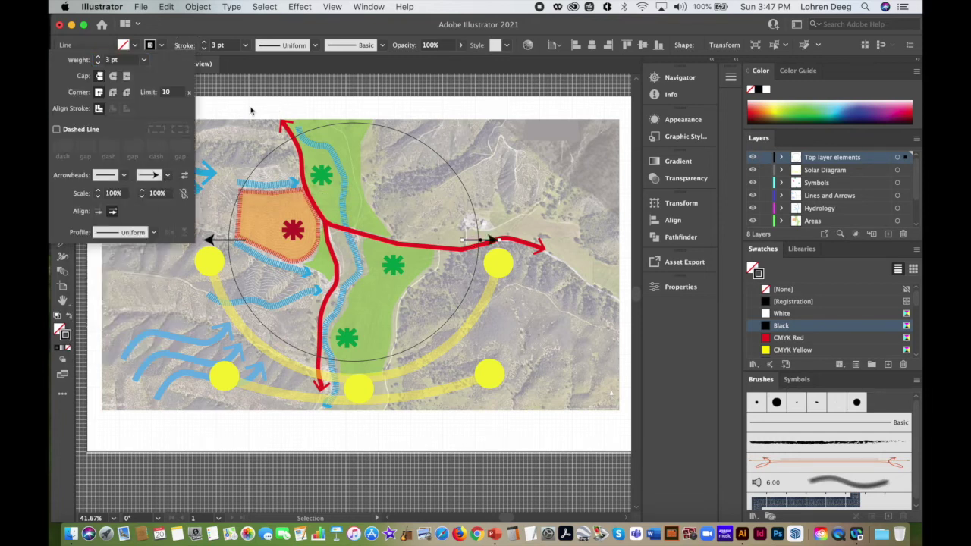
{"action": "left_click", "coordinate": [265, 84]}
{"action": "left_click", "coordinate": [233, 242]}
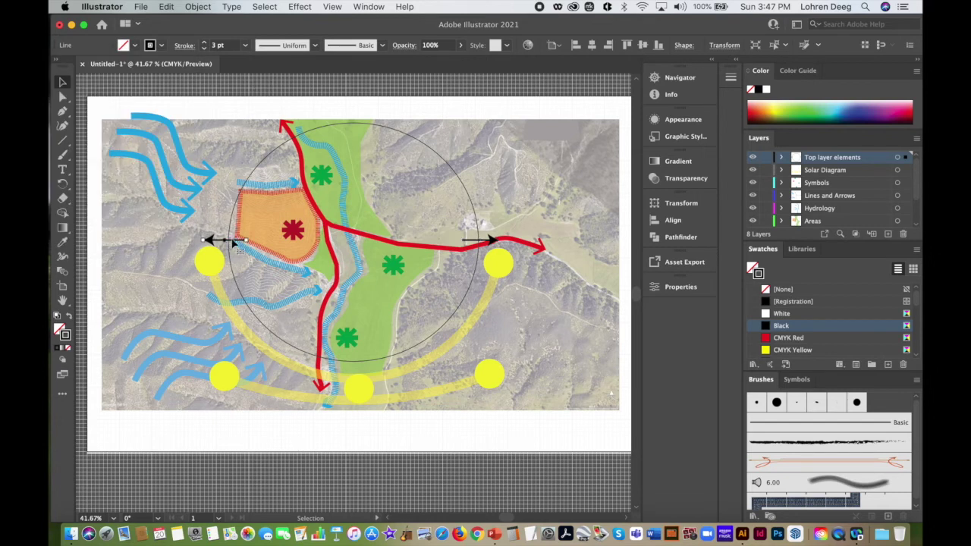
Shorten the inner ends of the west and east arrows where they cross the large circle's edge
{"action": "left_click_drag", "start_coordinate": [245, 241], "coordinate": [227, 242]}
{"action": "left_click", "coordinate": [165, 7]}
{"action": "left_click", "coordinate": [189, 20]}
{"action": "mouse_move", "coordinate": [245, 241]}
{"action": "left_mouse_down"}
{"action": "mouse_move", "coordinate": [223, 243]}
{"action": "mouse_move", "coordinate": [236, 240]}
{"action": "left_mouse_up"}
{"action": "left_click_drag", "start_coordinate": [474, 242], "coordinate": [469, 242]}
{"action": "left_click", "coordinate": [242, 85]}
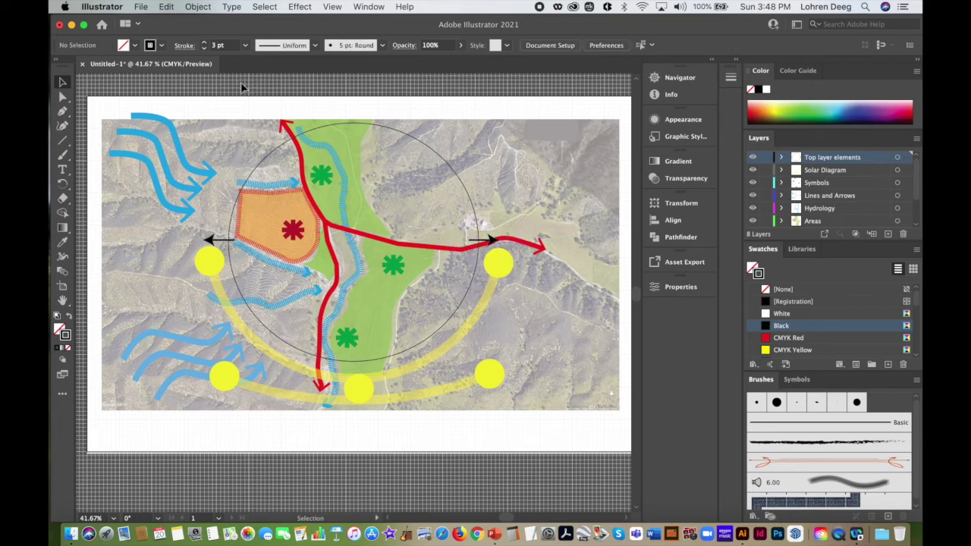
Draw two short vertical lines with the Line Segment tool, one crossing the large circle's north edge and one crossing its south edge
{"action": "left_click", "coordinate": [62, 140]}
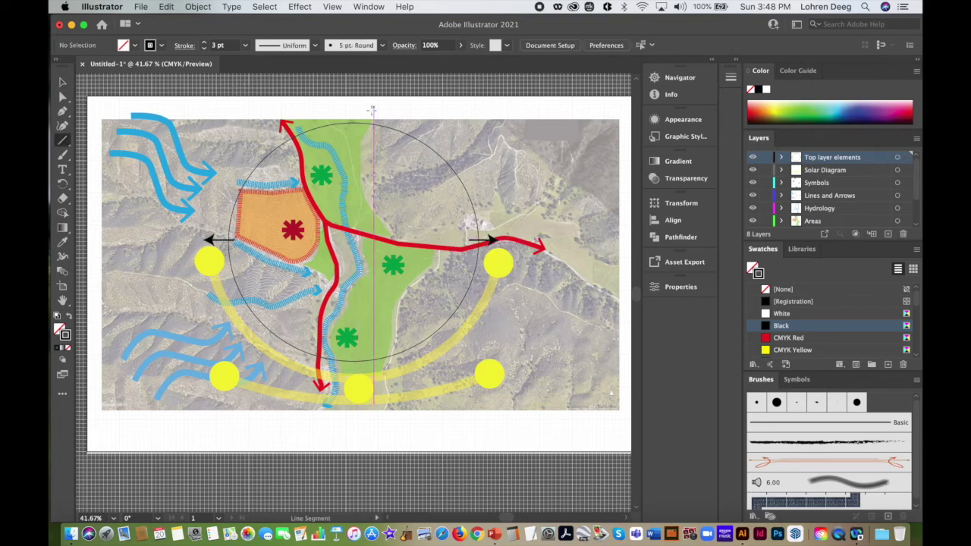
{"action": "left_click_drag", "start_coordinate": [353, 112], "coordinate": [353, 133]}
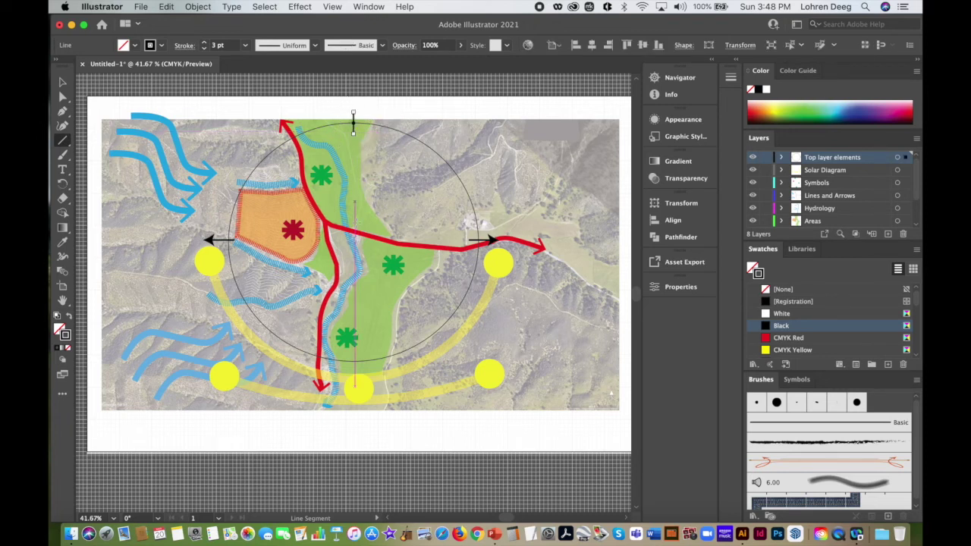
{"action": "left_click_drag", "start_coordinate": [352, 361], "coordinate": [354, 387]}
{"action": "left_click_drag", "start_coordinate": [354, 387], "coordinate": [359, 368]}
Add the Arrow 1 arrowhead to the outer end of the north vertical line so it points away from the circle
{"action": "left_click", "coordinate": [63, 82]}
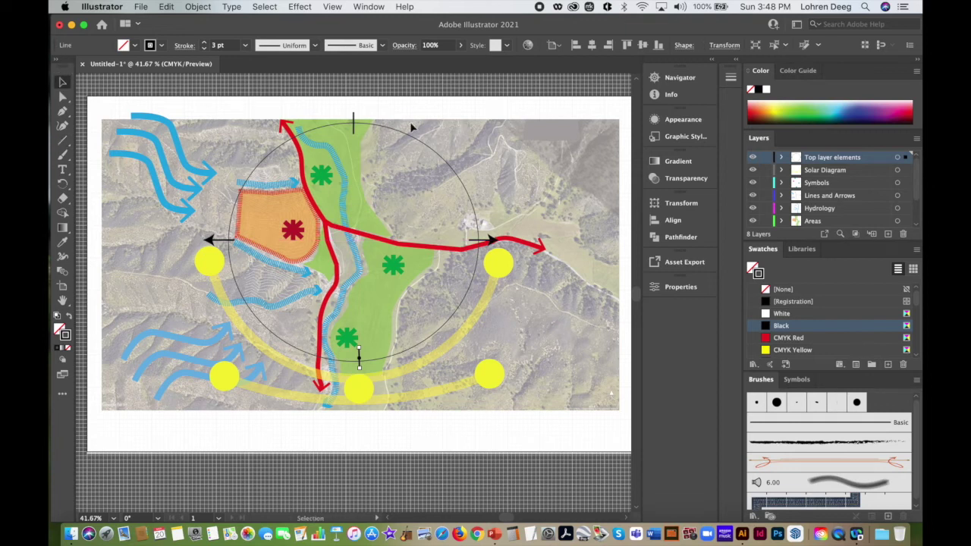
{"action": "left_click", "coordinate": [184, 45]}
{"action": "left_click", "coordinate": [155, 175]}
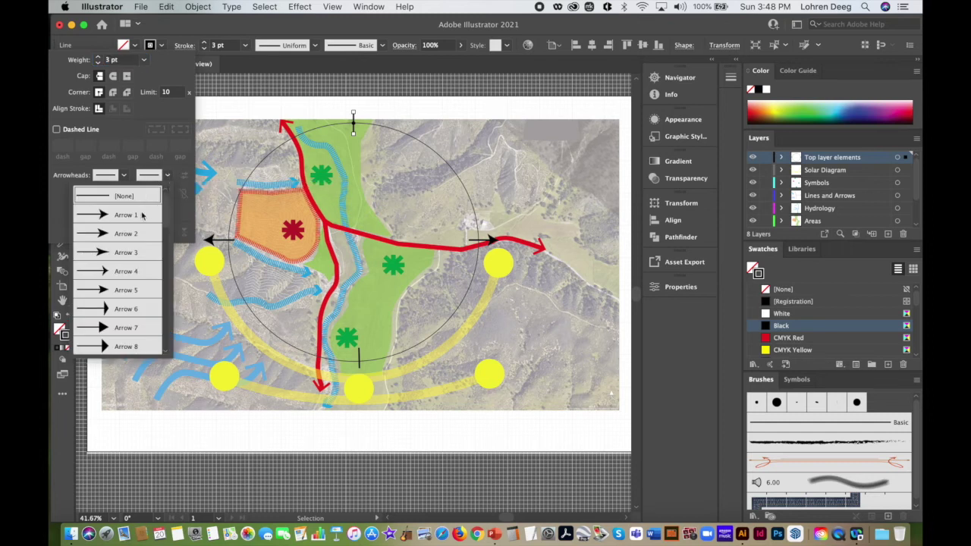
{"action": "left_click", "coordinate": [139, 218]}
{"action": "left_click", "coordinate": [184, 175]}
{"action": "key", "text": "Escape"}
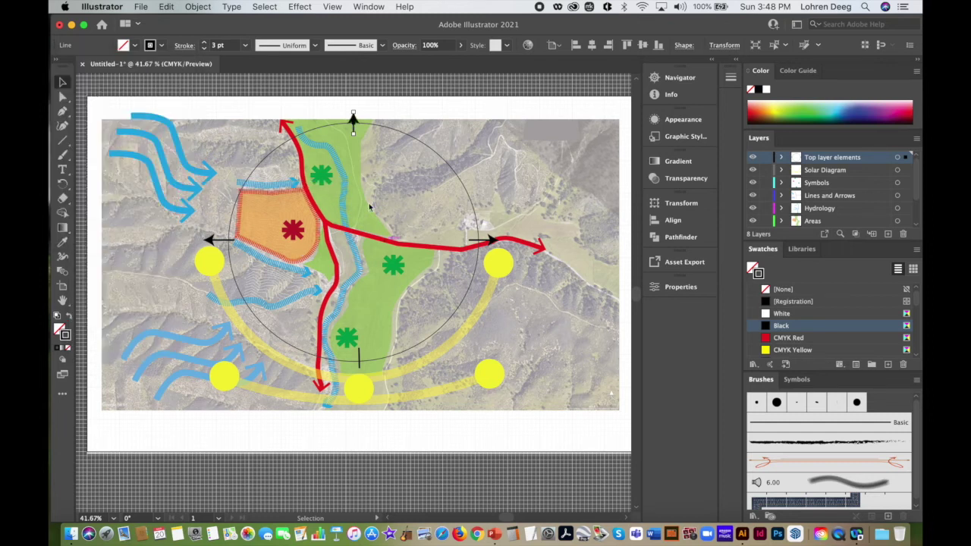
{"action": "left_click", "coordinate": [258, 108]}
{"action": "left_click", "coordinate": [353, 118]}
{"action": "left_click", "coordinate": [393, 110]}
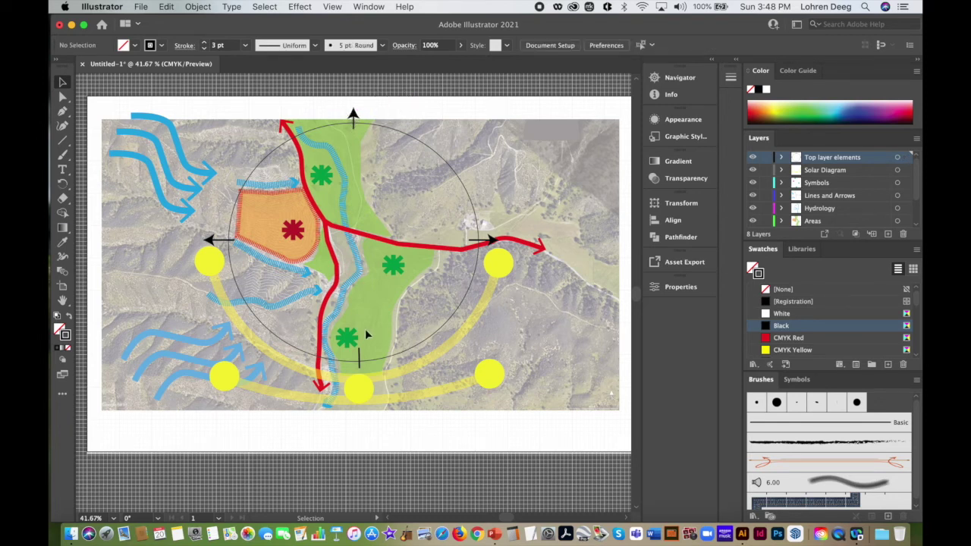
Add the Arrow 1 arrowhead to the lower end of the south line and adjust its position across the circle's edge
{"action": "left_click", "coordinate": [359, 358]}
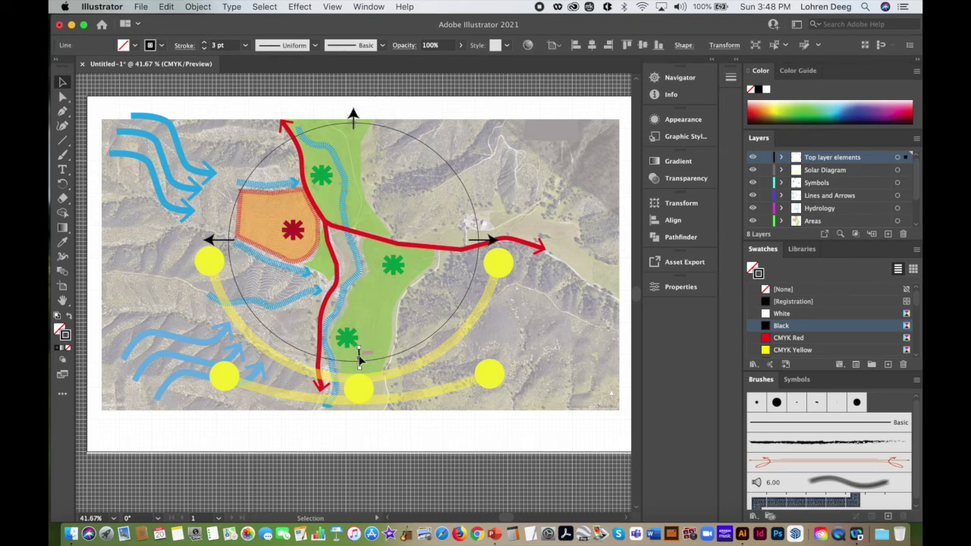
{"action": "left_click", "coordinate": [192, 48]}
{"action": "left_click", "coordinate": [167, 175]}
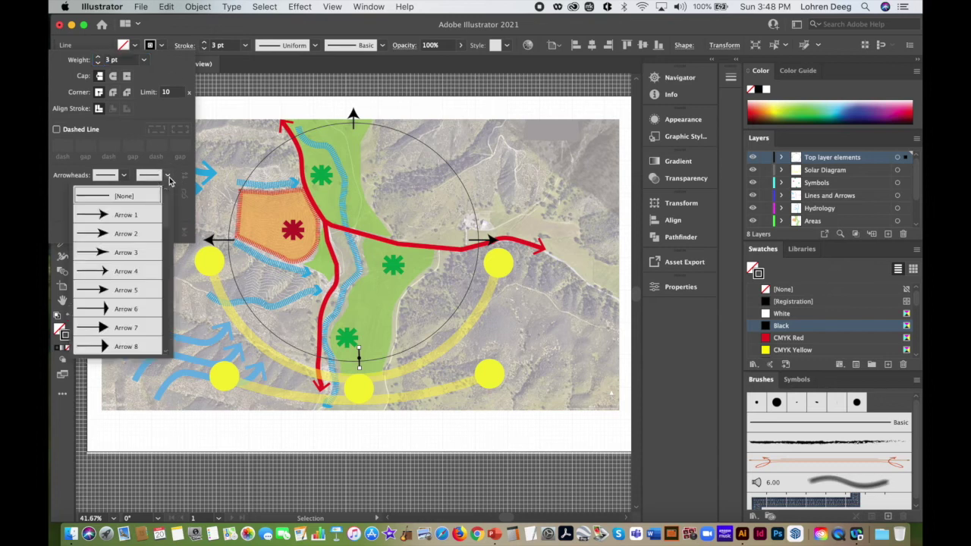
{"action": "left_click", "coordinate": [147, 219]}
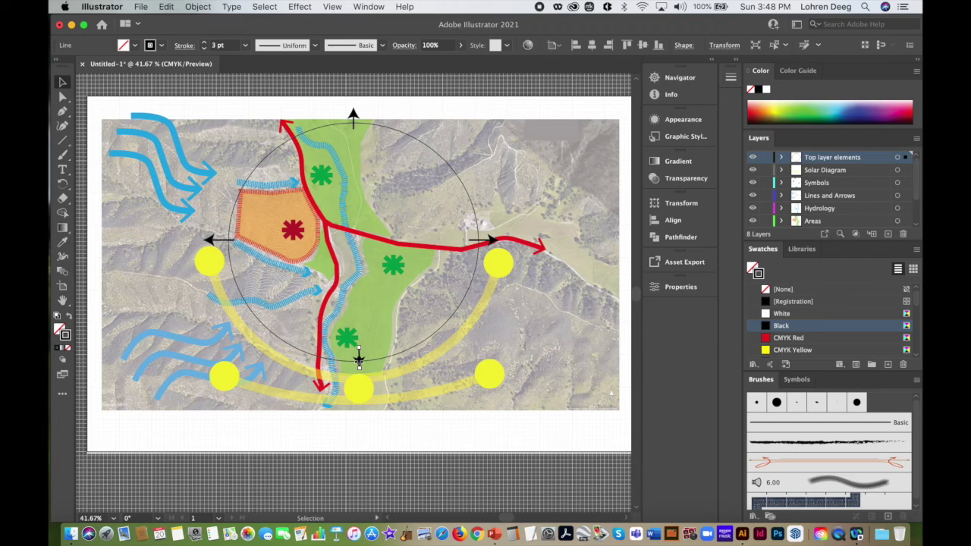
{"action": "mouse_move", "coordinate": [359, 356]}
{"action": "left_mouse_down"}
{"action": "mouse_move", "coordinate": [359, 369]}
{"action": "mouse_move", "coordinate": [359, 354]}
{"action": "left_mouse_up"}
{"action": "left_click", "coordinate": [417, 440]}
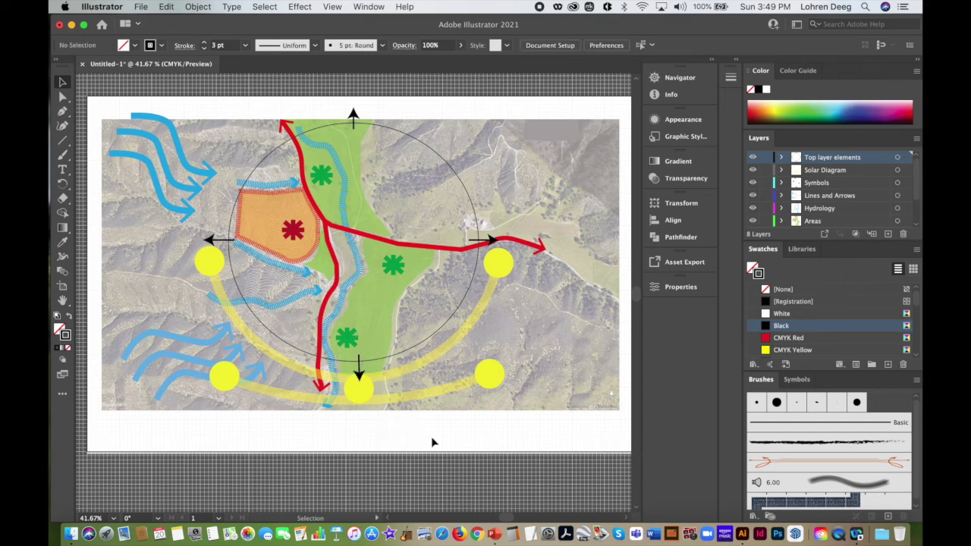
Ungroup the sun path arcs and yellow sun circles of the solar diagram
{"action": "left_click", "coordinate": [363, 390]}
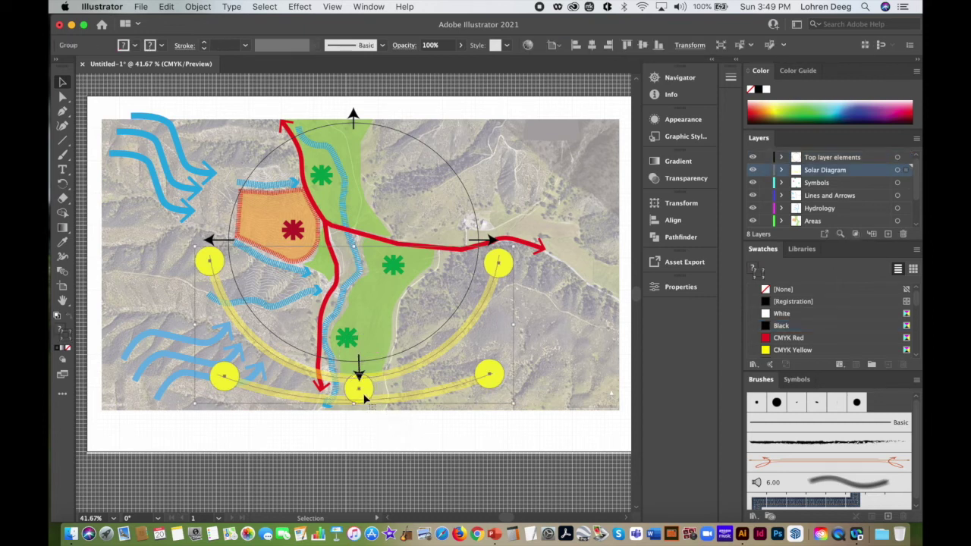
{"action": "left_click", "coordinate": [210, 7]}
{"action": "left_click", "coordinate": [216, 71]}
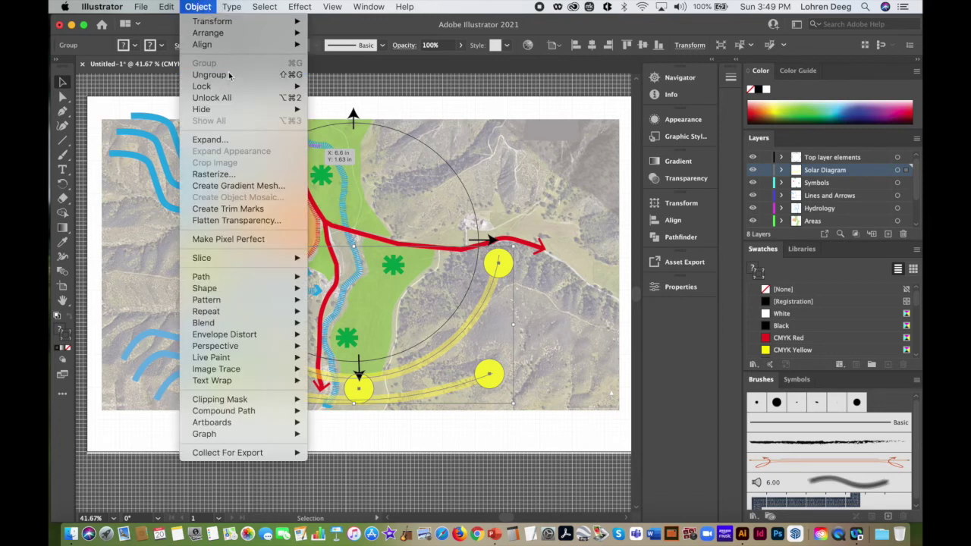
{"action": "left_click", "coordinate": [364, 427]}
Give the yellow sun below the south arrow an orange C=0 M=35 Y=85 K=0 stroke with a 12 pt weight
{"action": "left_click", "coordinate": [367, 390]}
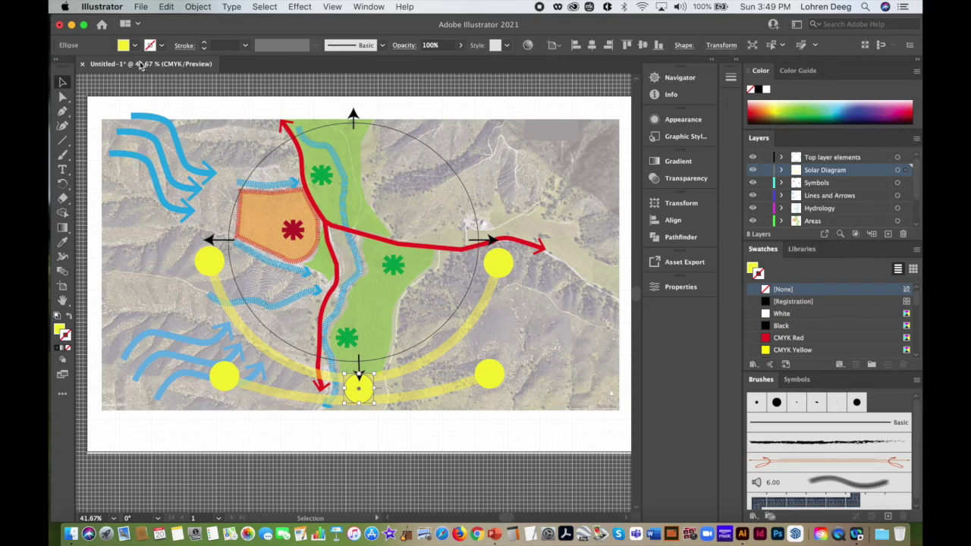
{"action": "left_click", "coordinate": [164, 47]}
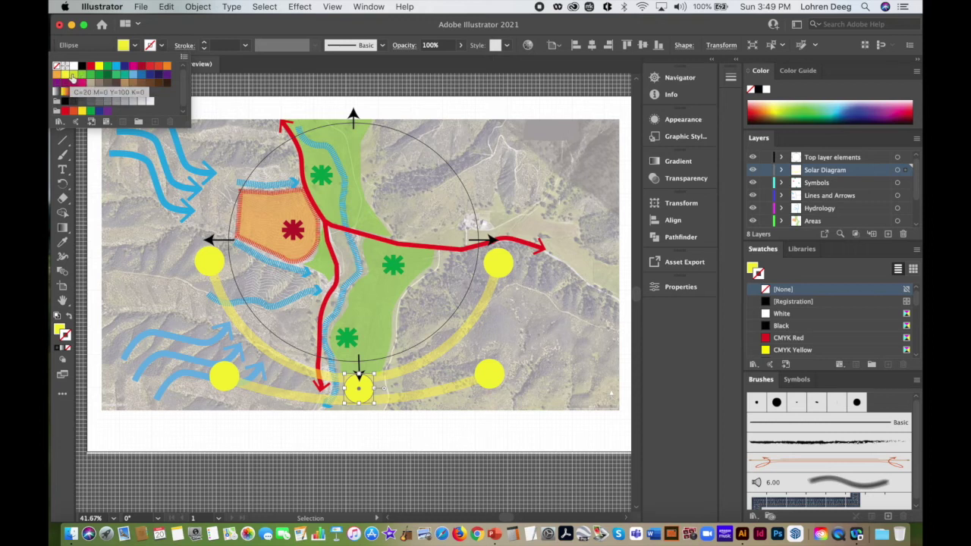
{"action": "left_click", "coordinate": [56, 76]}
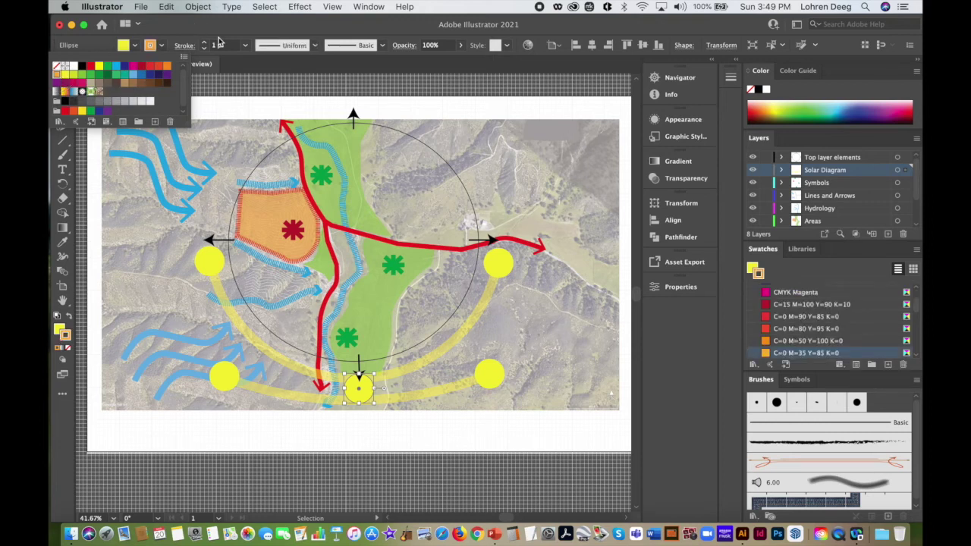
{"action": "left_click", "coordinate": [245, 46]}
{"action": "left_click", "coordinate": [244, 45]}
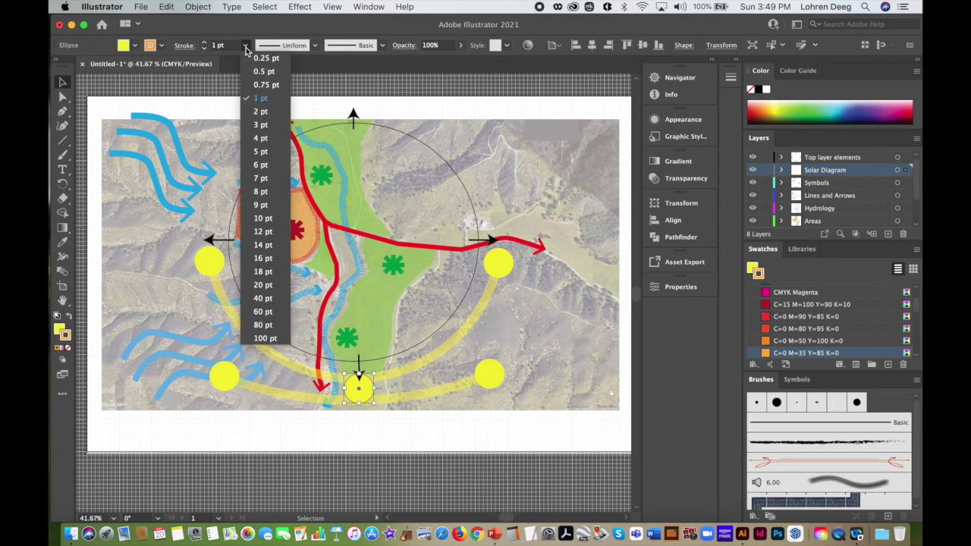
{"action": "left_click", "coordinate": [269, 220]}
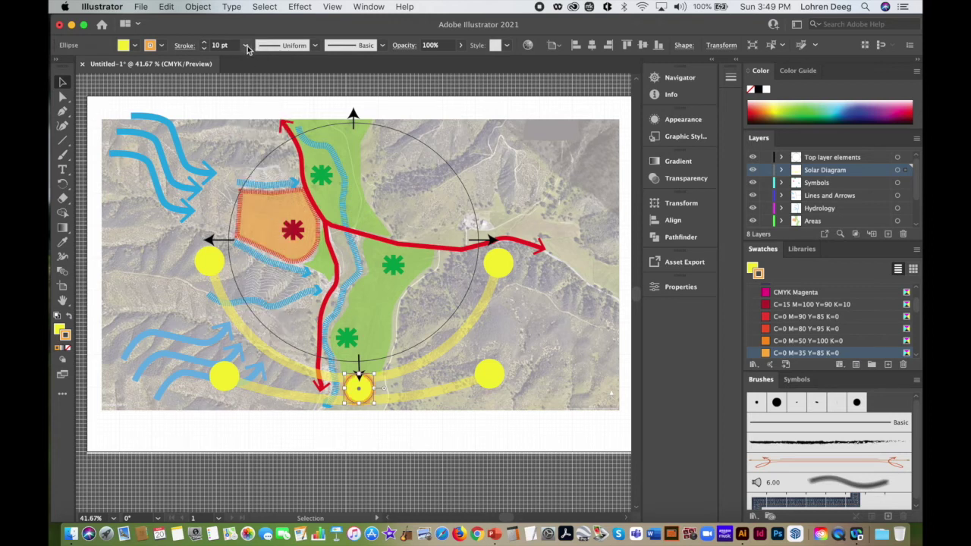
{"action": "left_click", "coordinate": [244, 45]}
{"action": "left_click", "coordinate": [262, 232]}
Turn that sun's orange stroke into a dashed line with 2 pt dashes
{"action": "left_click", "coordinate": [185, 46]}
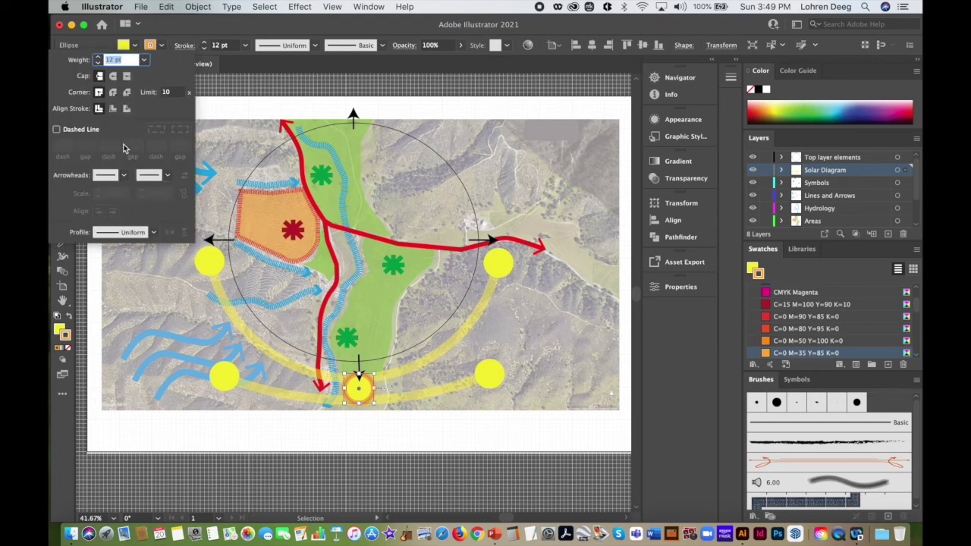
{"action": "left_click", "coordinate": [56, 129]}
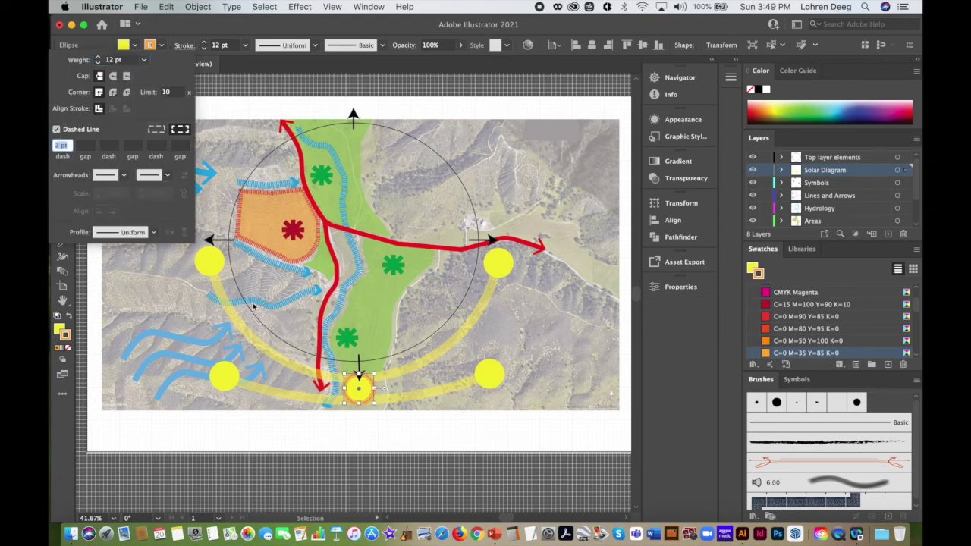
{"action": "left_click", "coordinate": [346, 438]}
{"action": "left_click", "coordinate": [393, 440]}
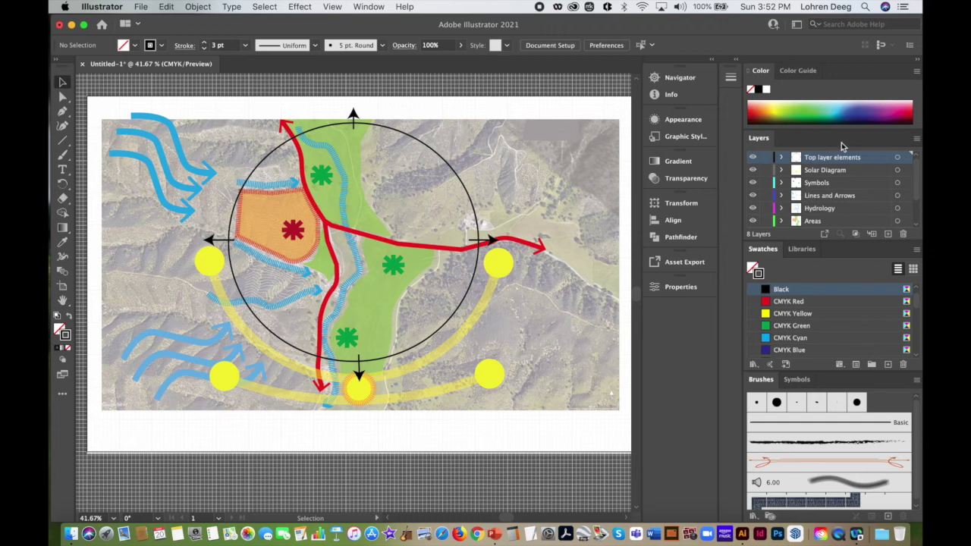
Create a new layer above the top layer elements and name it Labels
{"action": "left_click", "coordinate": [916, 138]}
{"action": "left_click", "coordinate": [872, 142]}
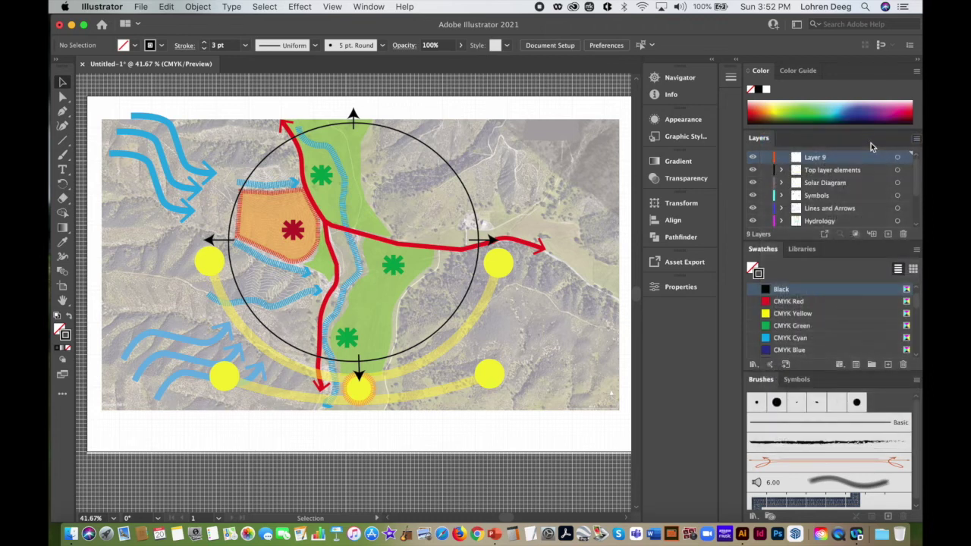
{"action": "type", "text": "Labels"}
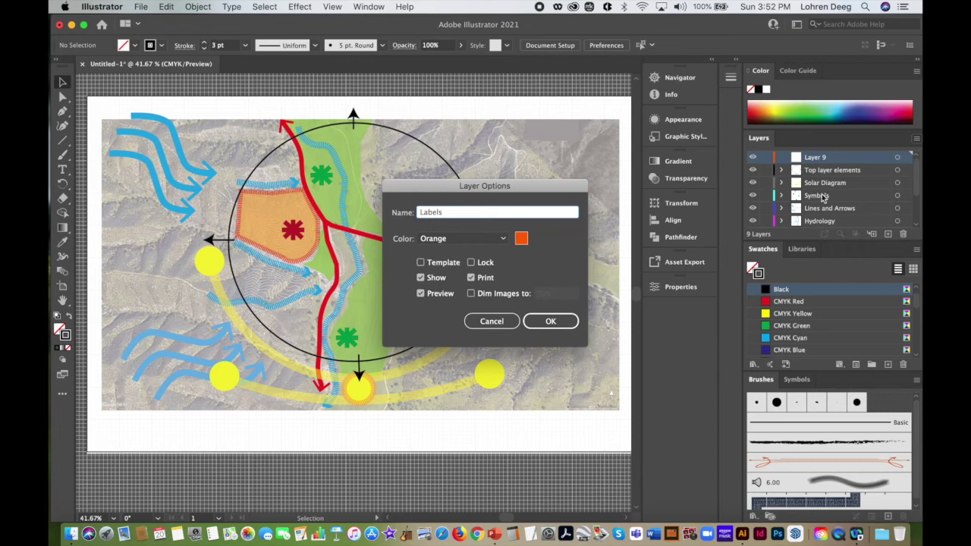
{"action": "left_click", "coordinate": [551, 321]}
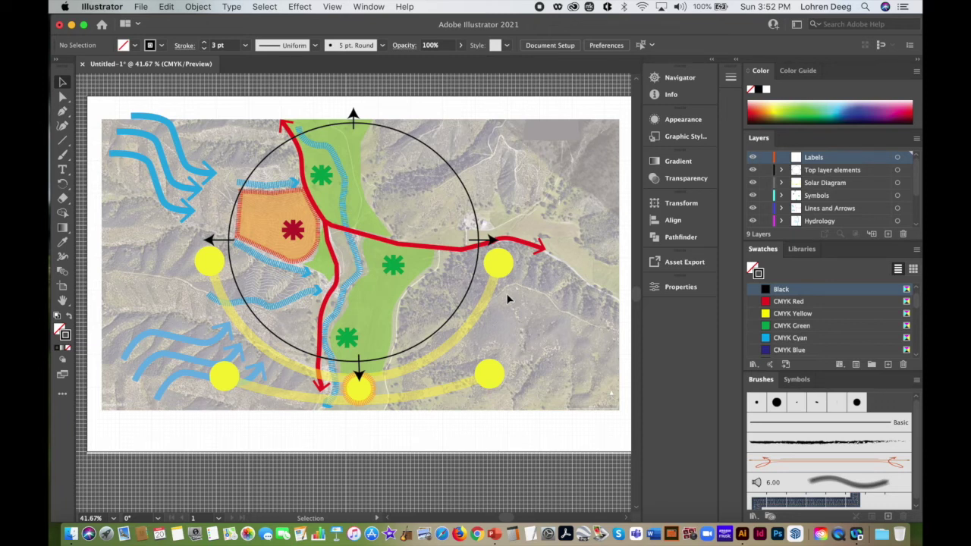
Place type along the large circle with the Type on a Path tool and delete the placeholder text
{"action": "left_click", "coordinate": [64, 171]}
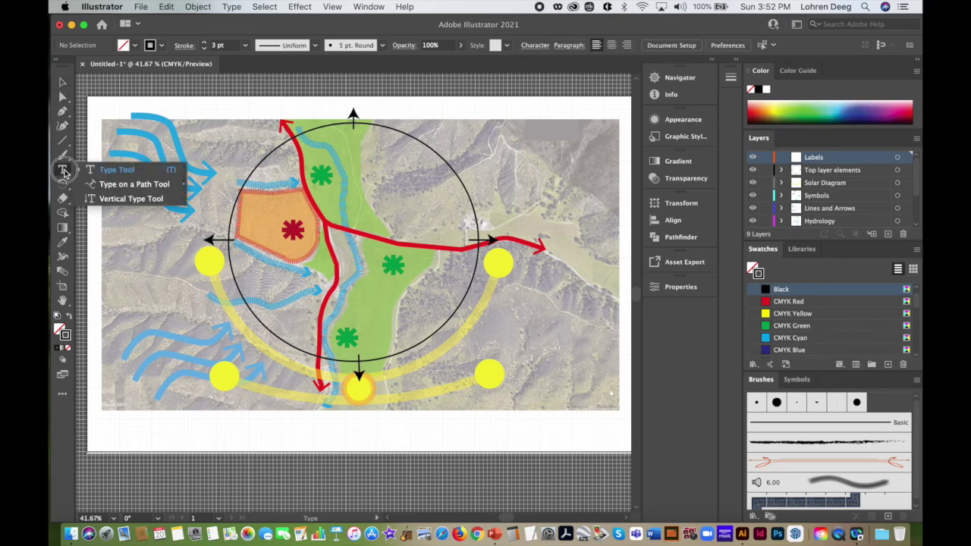
{"action": "left_click", "coordinate": [114, 185]}
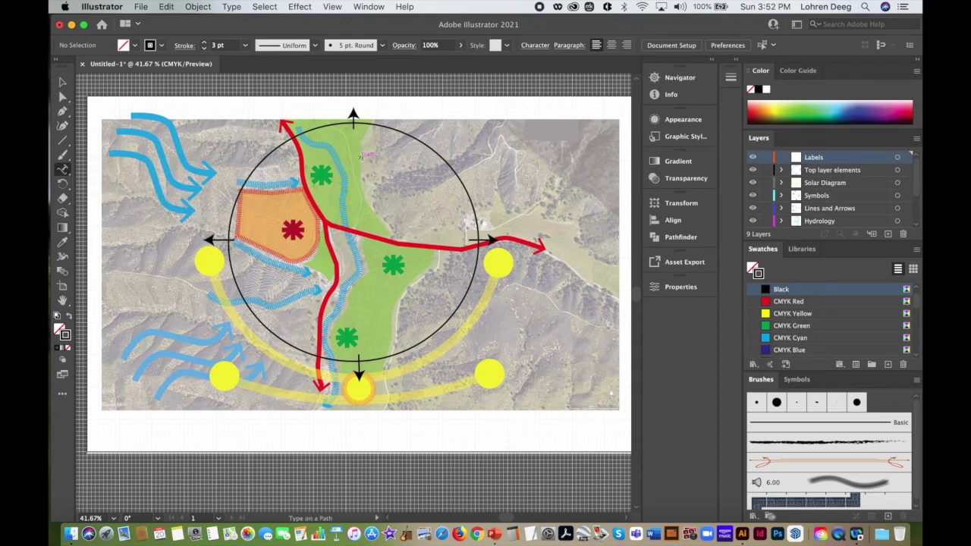
{"action": "left_click", "coordinate": [391, 123]}
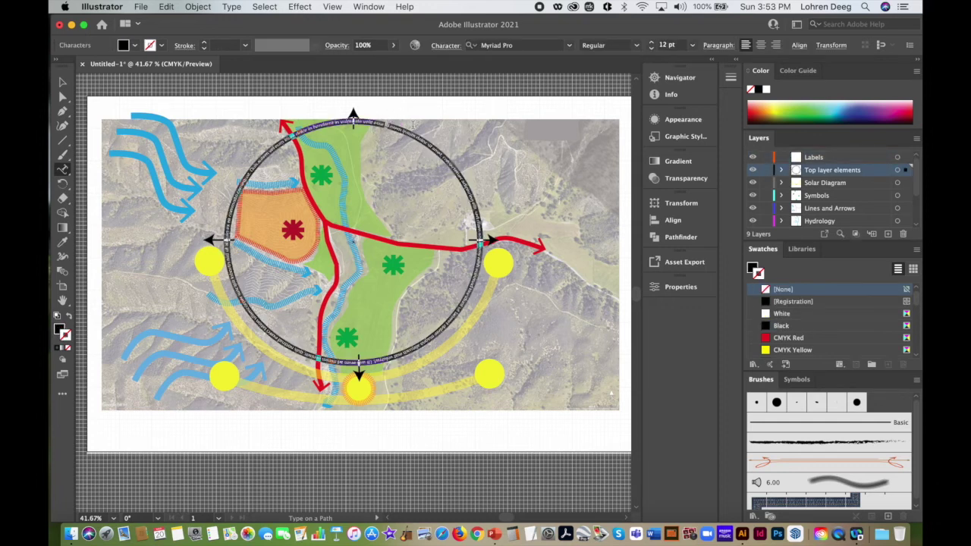
{"action": "key", "text": "BackSpace"}
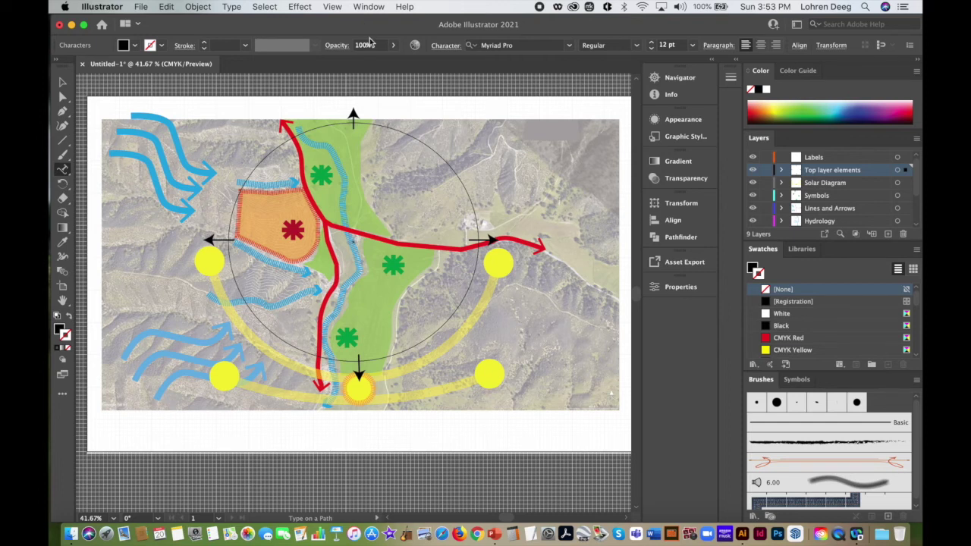
Format the type on the large circle as Arial Bold, 18 pt, centre-aligned
{"action": "left_click", "coordinate": [570, 48]}
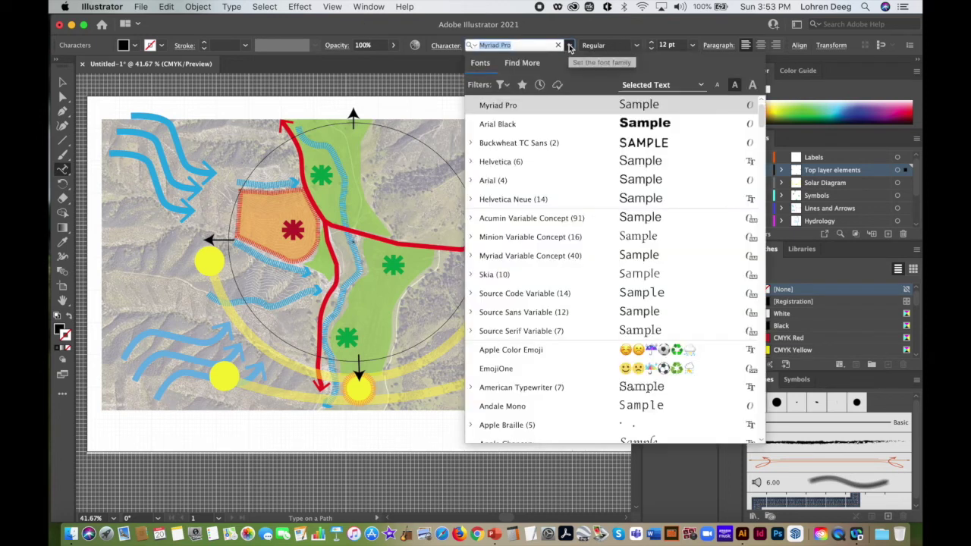
{"action": "left_click", "coordinate": [535, 124]}
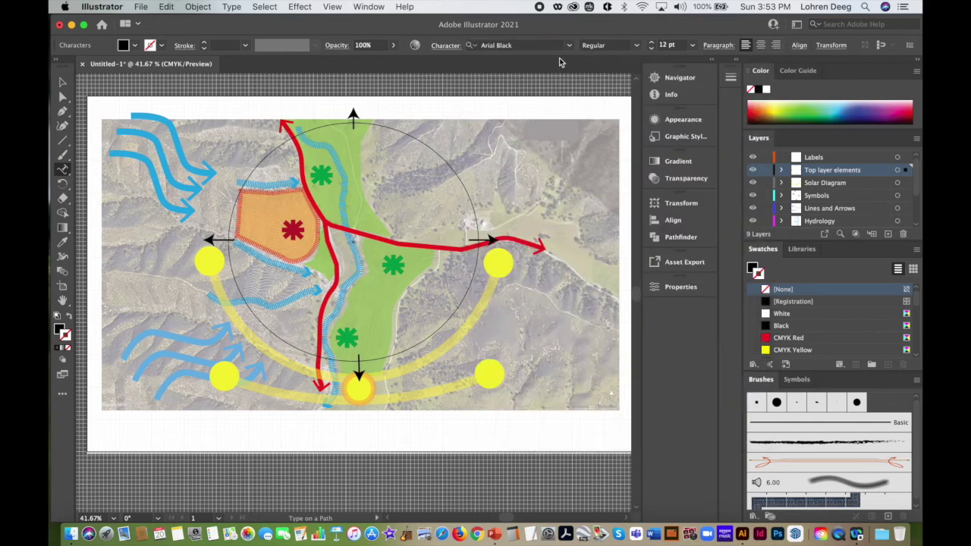
{"action": "left_click", "coordinate": [570, 45]}
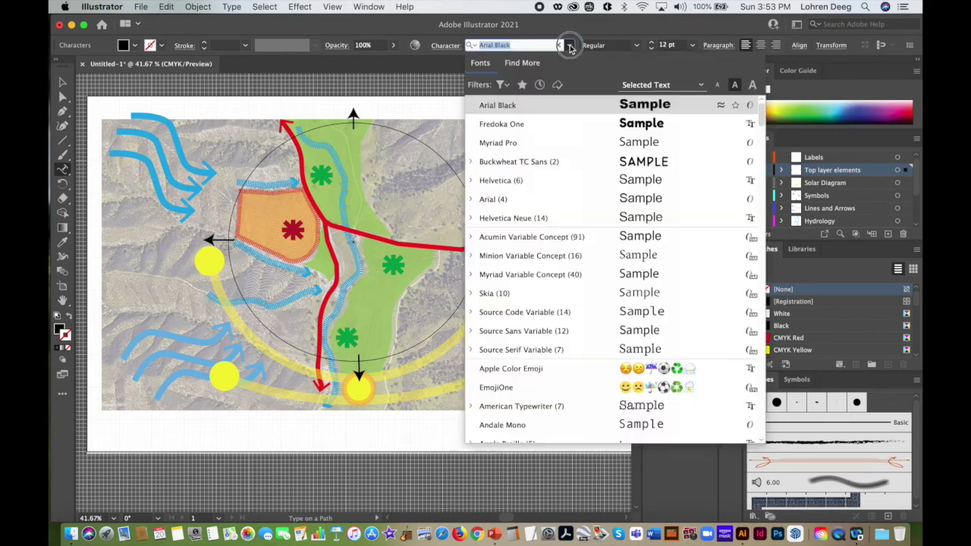
{"action": "left_click", "coordinate": [532, 198]}
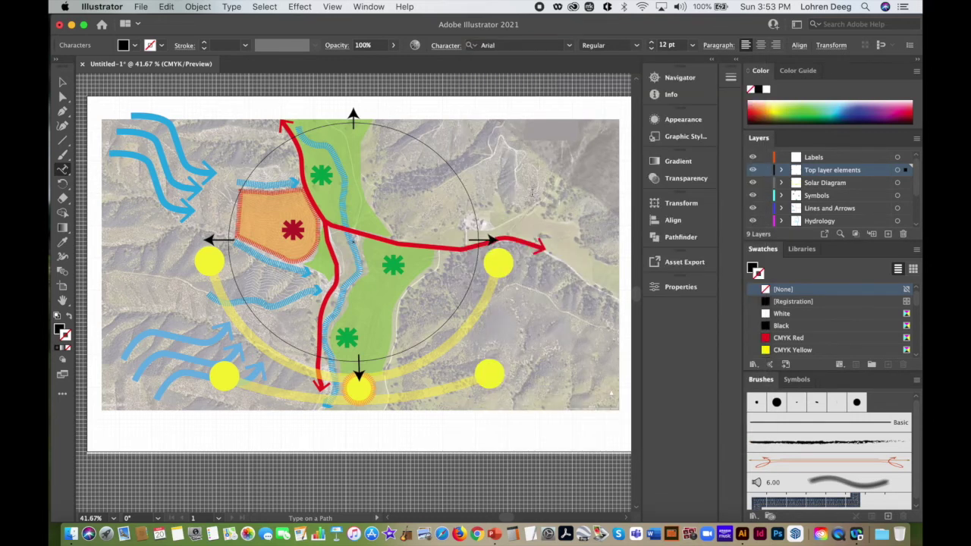
{"action": "left_click", "coordinate": [637, 45]}
{"action": "left_click", "coordinate": [618, 86]}
{"action": "left_click", "coordinate": [692, 46]}
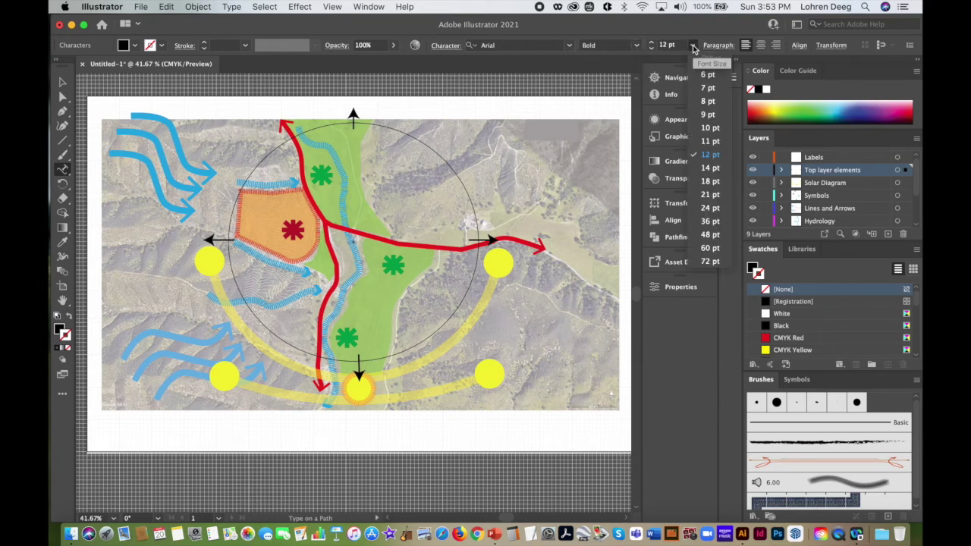
{"action": "left_click", "coordinate": [709, 181]}
{"action": "left_click", "coordinate": [761, 46]}
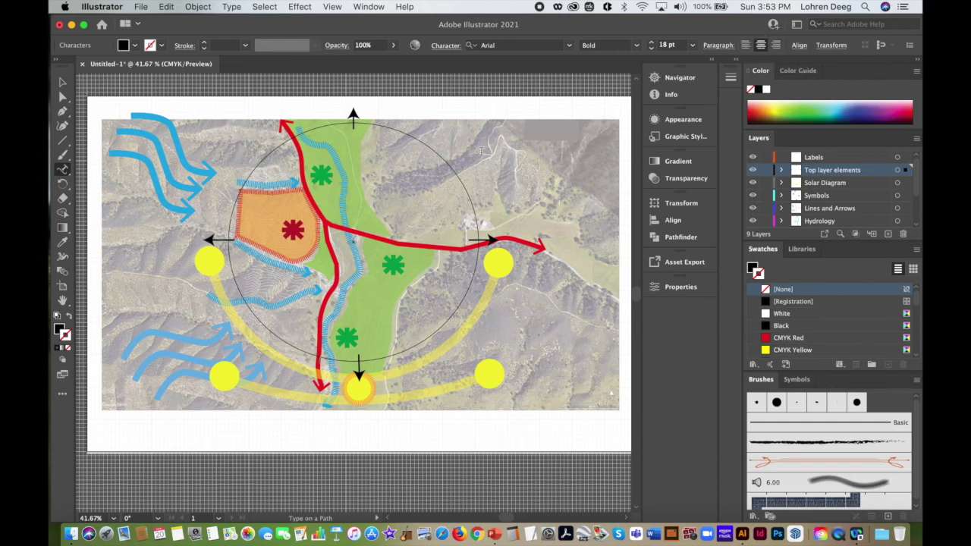
{"action": "left_click", "coordinate": [387, 123]}
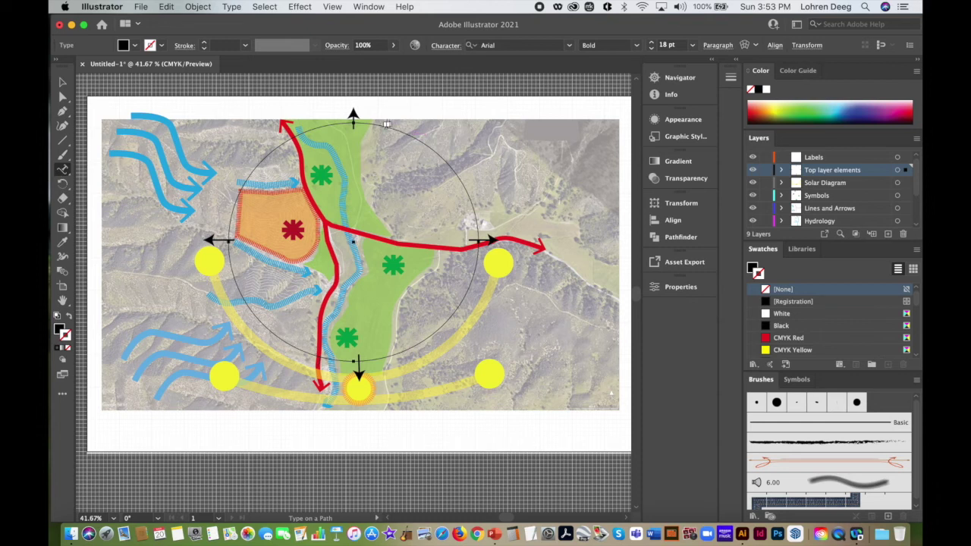
Enter the text "Views toward mountains" along the upper-right arc of the large circle
{"action": "key", "text": "j"}
{"action": "key", "text": "d"}
{"action": "key", "text": "f"}
{"action": "key", "text": "s"}
{"action": "key", "text": "n"}
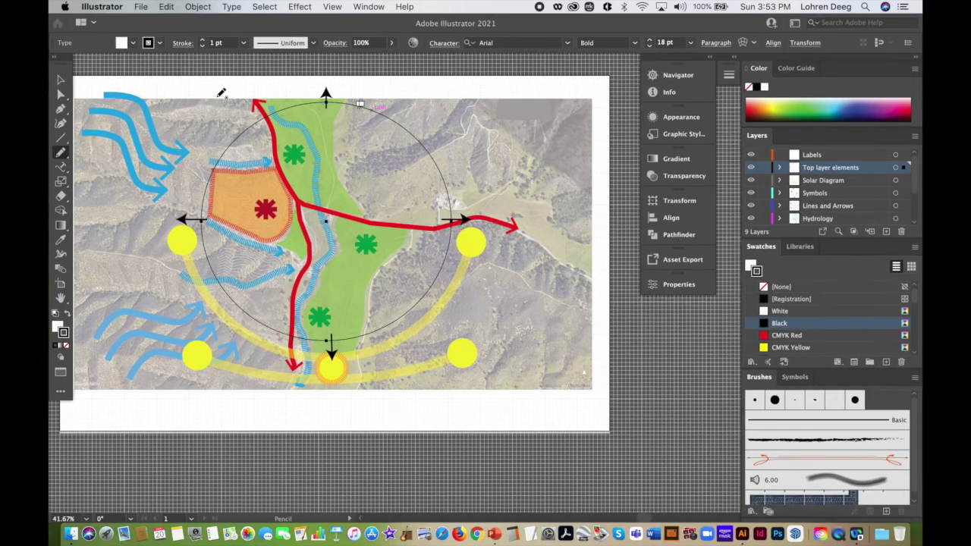
{"action": "key", "text": "v"}
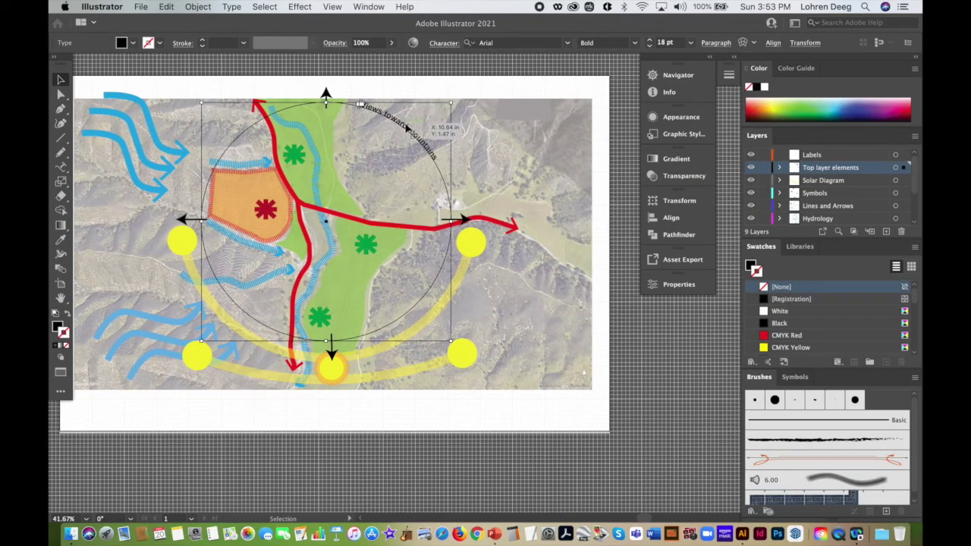
Fit the artboard in view and add the text "Some morning shade" along the lower-right arc of the large circle
{"action": "key", "text": "super+0"}
{"action": "type", "text": "Some morning shade"}
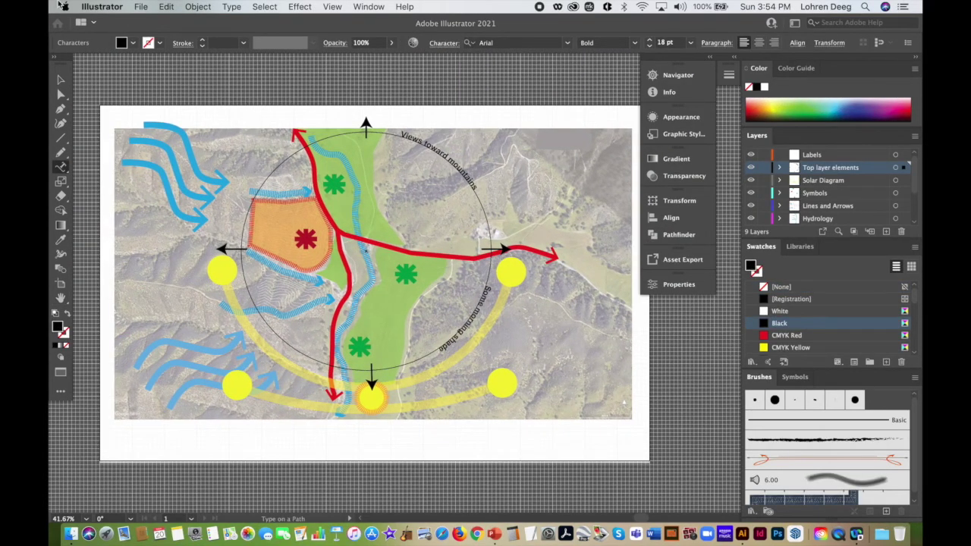
{"action": "left_click", "coordinate": [61, 79]}
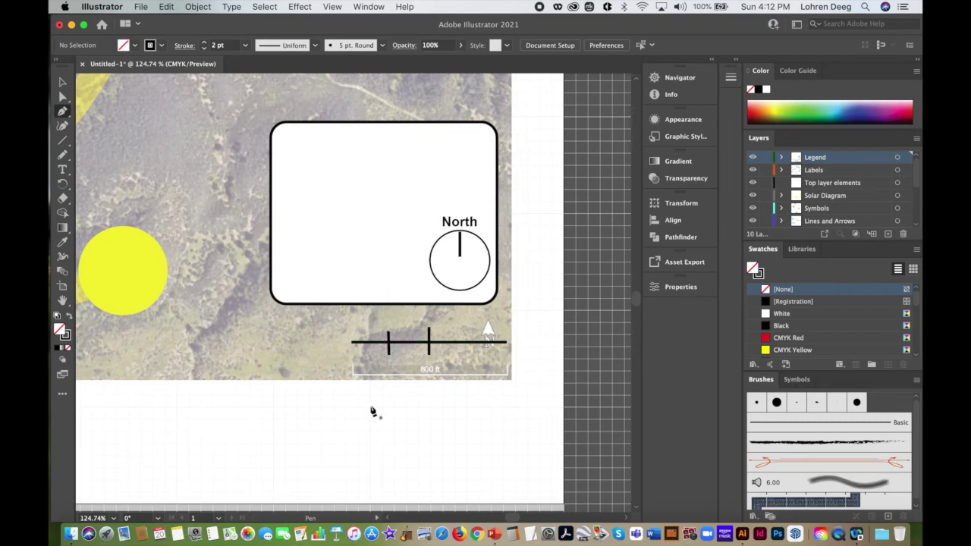
Draw a stepped scale-bar line below the aerial with the Pen tool, about 1.6 in wide and 0.28 in high, matching the scale ticks above
{"action": "left_click", "coordinate": [351, 400]}
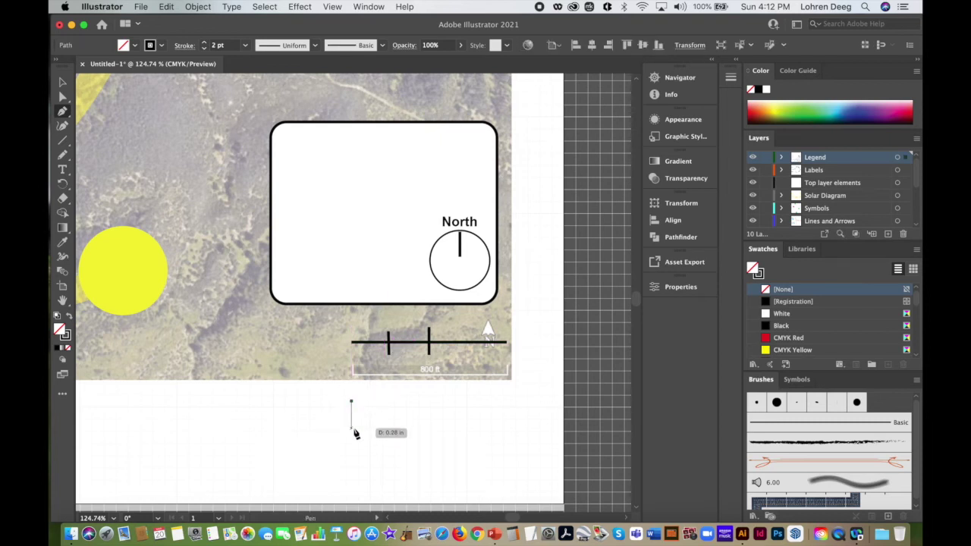
{"action": "left_click", "coordinate": [350, 427]}
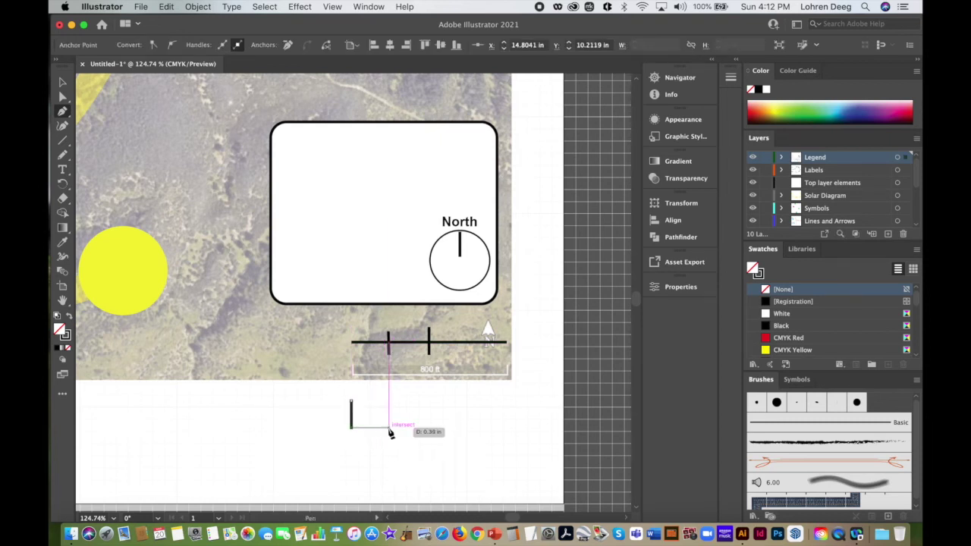
{"action": "left_click", "coordinate": [390, 428]}
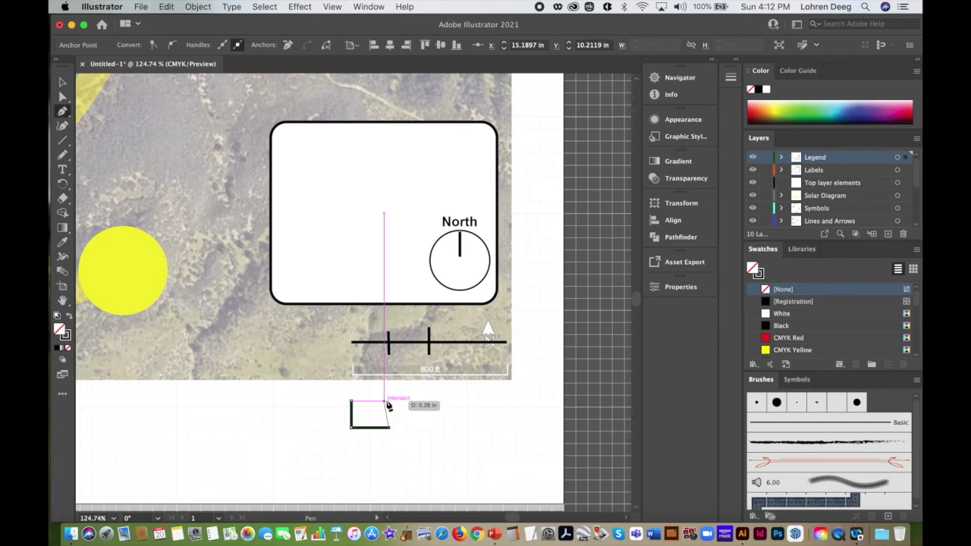
{"action": "left_click", "coordinate": [389, 401]}
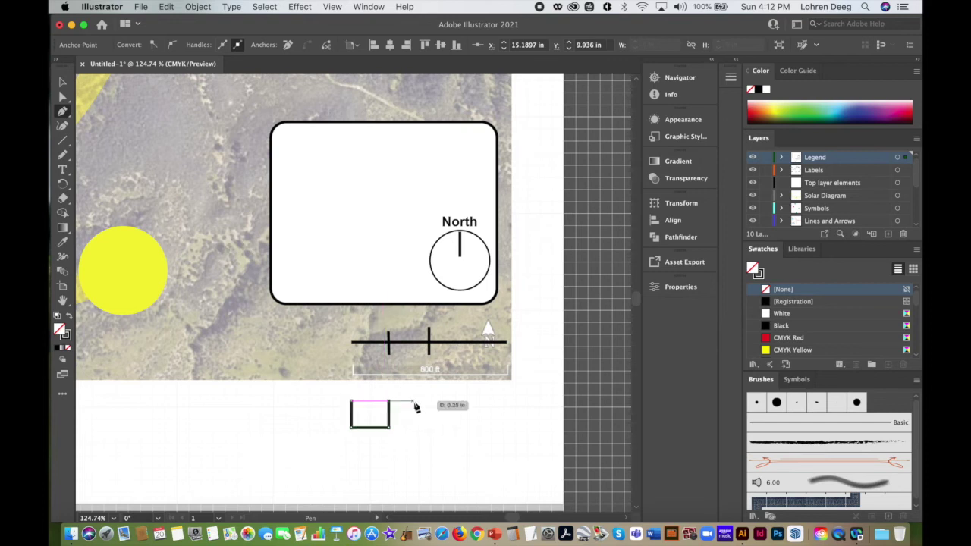
{"action": "left_click", "coordinate": [431, 401]}
{"action": "left_click", "coordinate": [430, 428]}
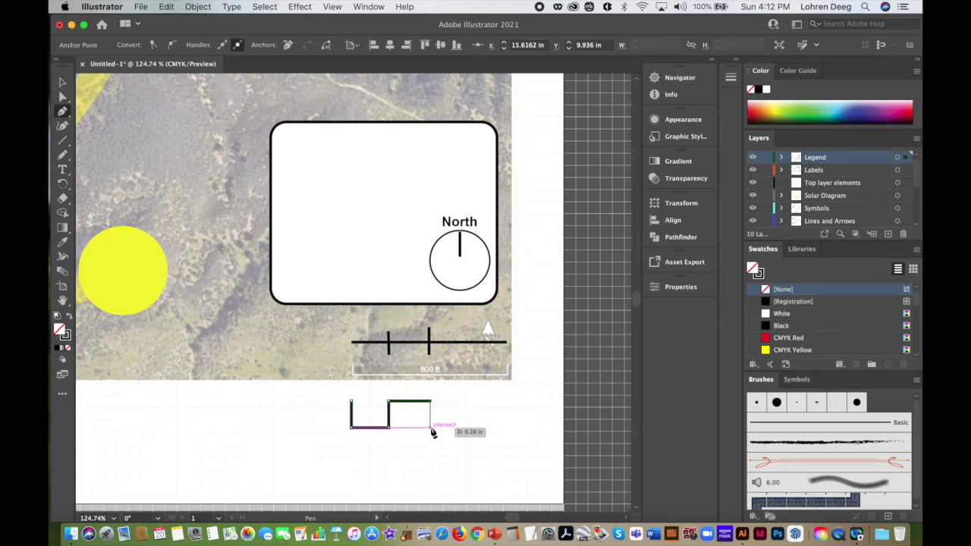
{"action": "left_click", "coordinate": [507, 429]}
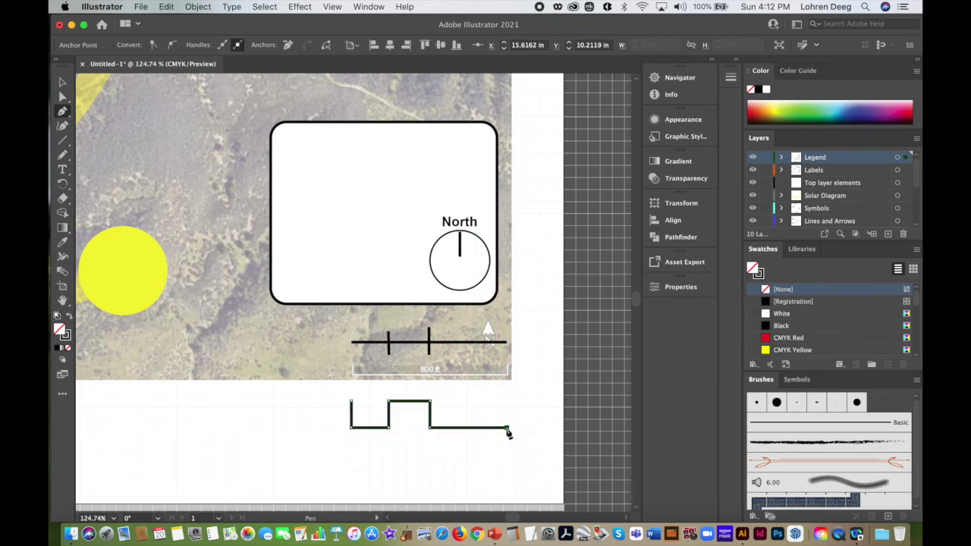
{"action": "left_click", "coordinate": [507, 402]}
{"action": "left_click", "coordinate": [63, 81]}
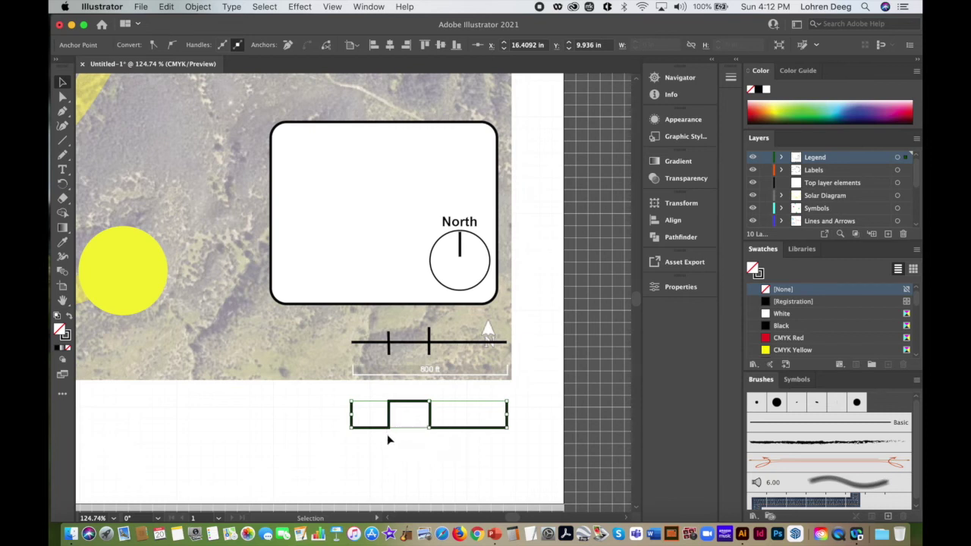
Add a text label "0" and nudge it under the starting end of the stepped scale bar
{"action": "left_click", "coordinate": [62, 169]}
{"action": "left_click_drag", "start_coordinate": [316, 438], "coordinate": [363, 461]}
{"action": "key", "text": "BackSpace"}
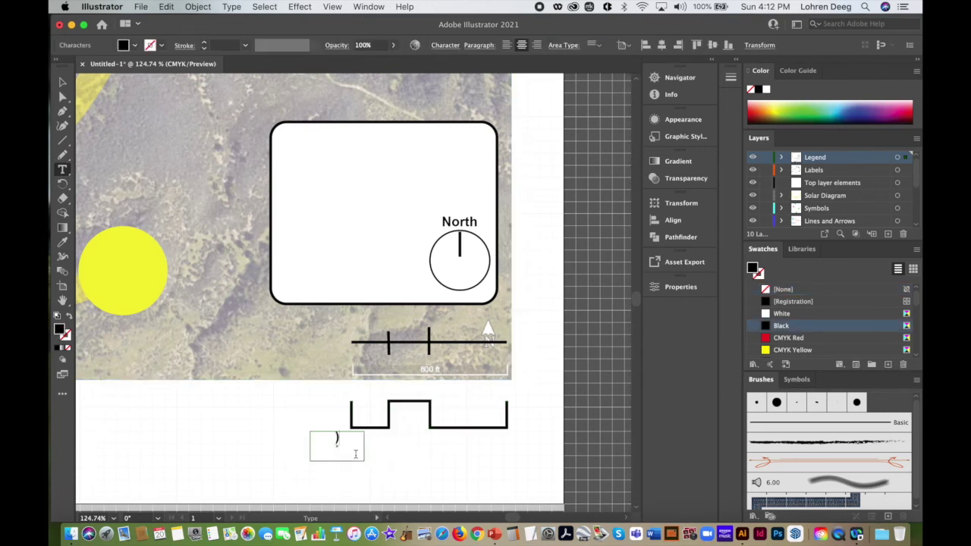
{"action": "left_click", "coordinate": [62, 79]}
{"action": "key", "text": "shift+Right"}
{"action": "key", "text": "Right"}
{"action": "key", "text": "Right"}
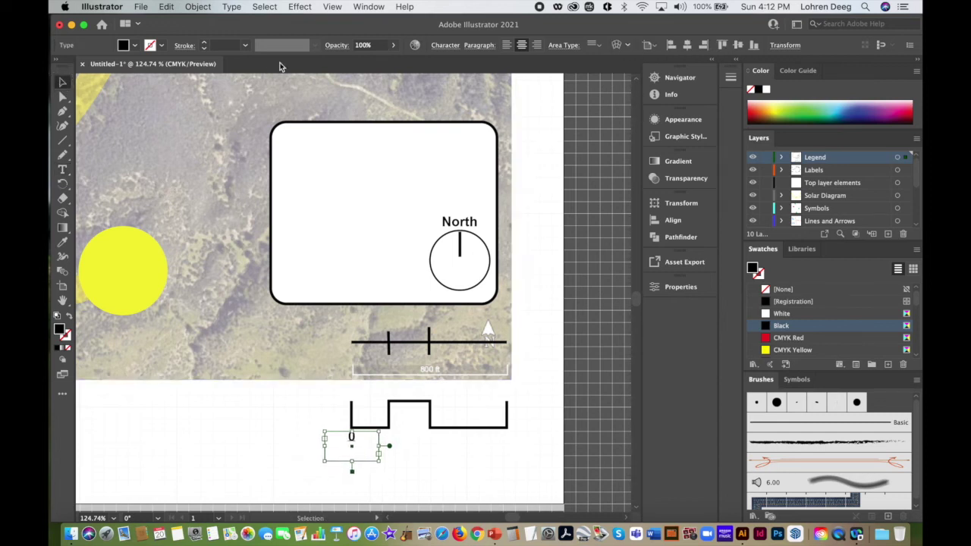
Paste a copy of the "0" label
{"action": "left_click", "coordinate": [166, 7]}
{"action": "left_click", "coordinate": [166, 7]}
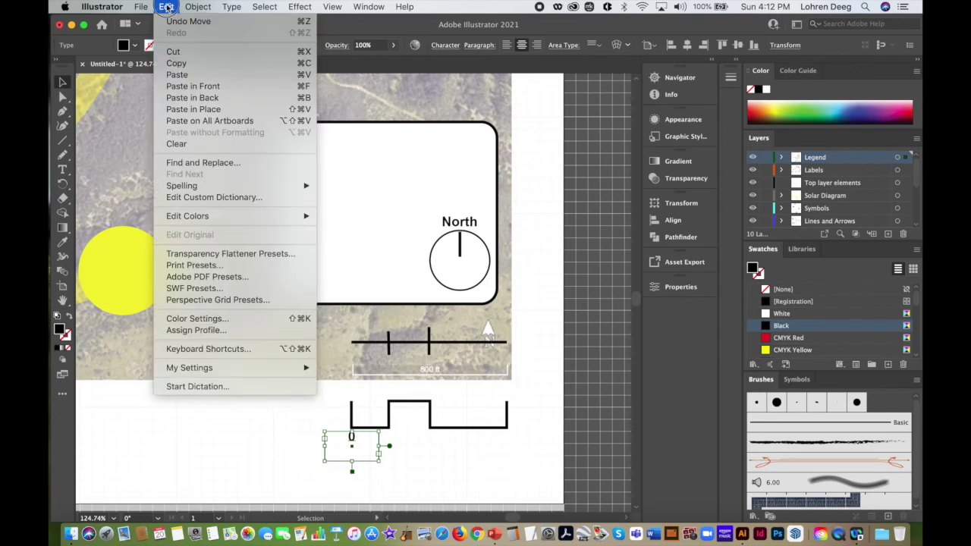
{"action": "left_click", "coordinate": [177, 75]}
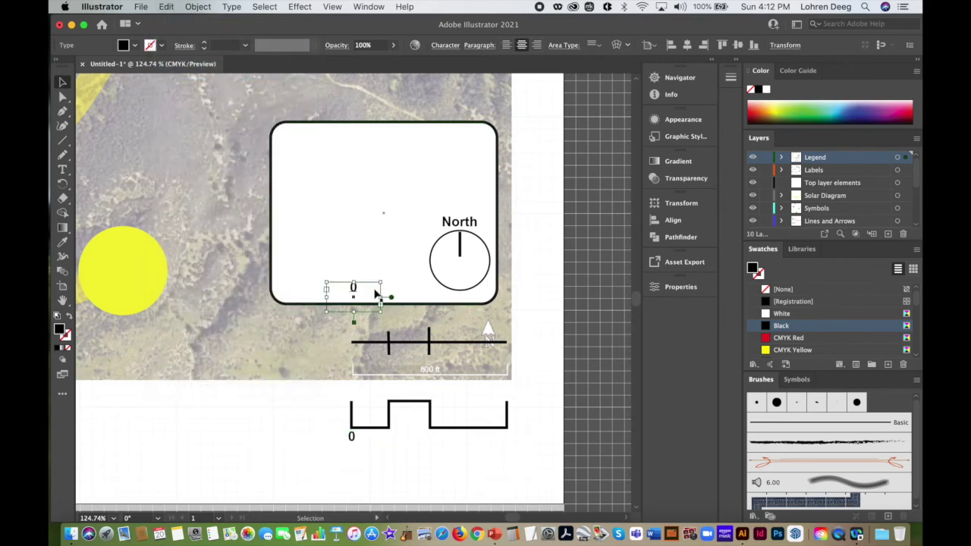
{"action": "left_click_drag", "start_coordinate": [365, 290], "coordinate": [392, 369]}
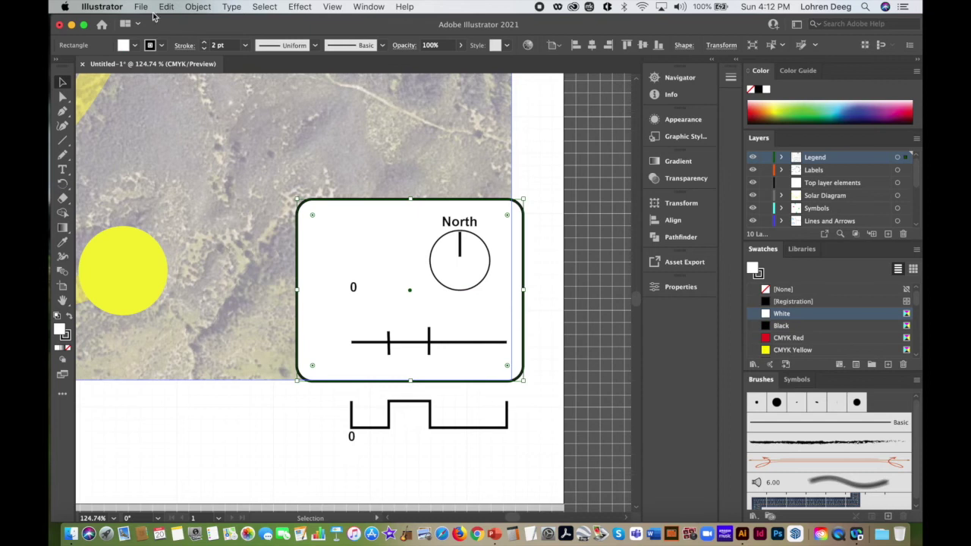
{"action": "left_click", "coordinate": [166, 7]}
{"action": "left_click", "coordinate": [189, 17]}
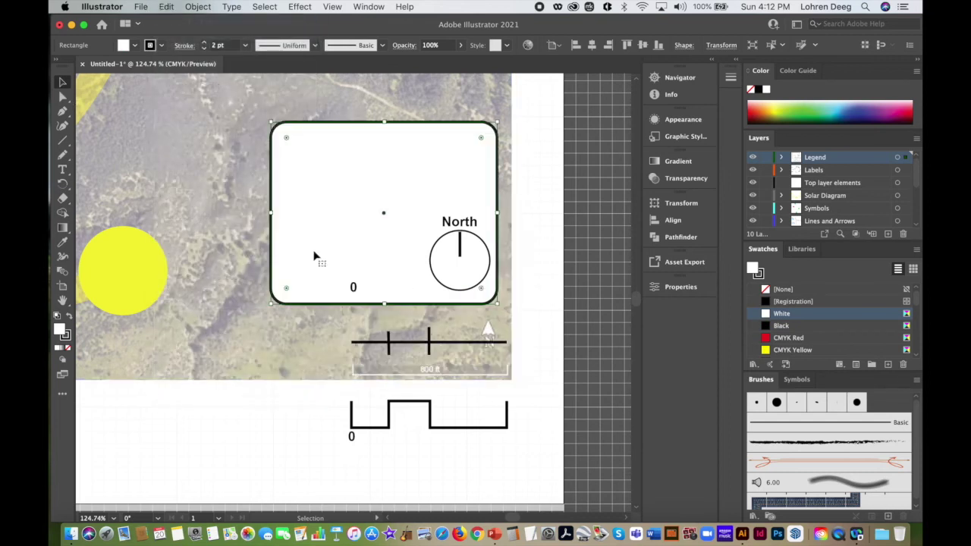
Move the copied "0" label below the scale bar, centred under its first vertical step
{"action": "left_click_drag", "start_coordinate": [354, 287], "coordinate": [372, 437]}
{"action": "key", "text": "Right"}
{"action": "key", "text": "Right"}
{"action": "key", "text": "Right"}
{"action": "key", "text": "Right"}
{"action": "key", "text": "Right"}
{"action": "key", "text": "Right"}
{"action": "key", "text": "Right"}
{"action": "key", "text": "Right"}
{"action": "key", "text": "Right"}
{"action": "key", "text": "Right"}
{"action": "key", "text": "Right"}
{"action": "key", "text": "Right"}
{"action": "key", "text": "Right"}
{"action": "key", "text": "Right"}
{"action": "key", "text": "Right"}
{"action": "key", "text": "Right"}
{"action": "key", "text": "Right"}
{"action": "key", "text": "Right"}
Change the label under the scale bar's first vertical step to 200'
{"action": "key", "text": "t"}
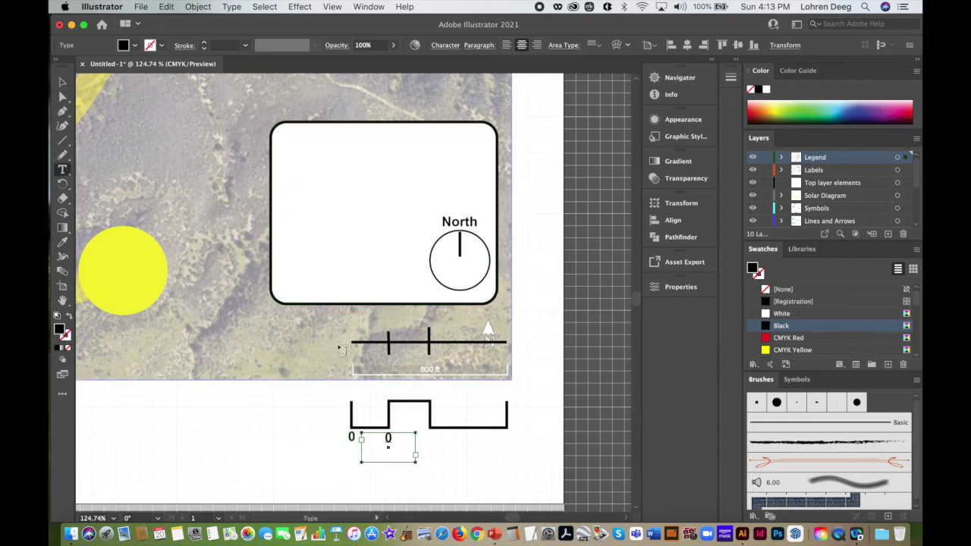
{"action": "left_click", "coordinate": [402, 439]}
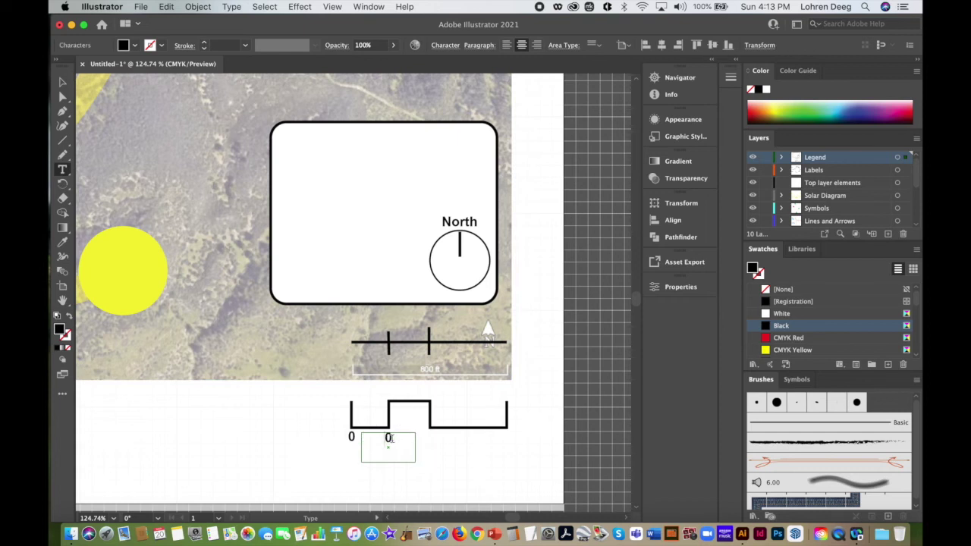
{"action": "type", "text": "200'"}
{"action": "left_click", "coordinate": [62, 81]}
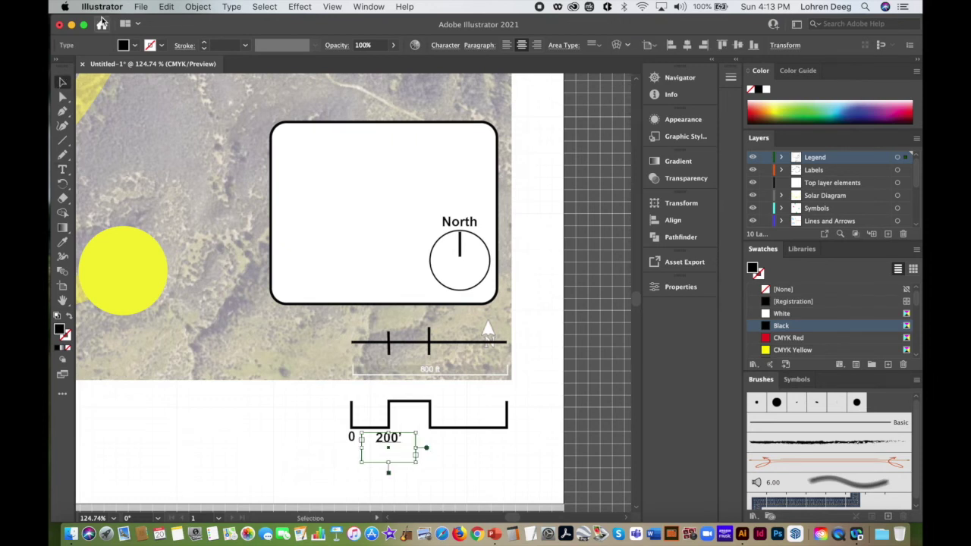
Duplicate the 200' label to the scale bar's second vertical step and change the copy to 400'
{"action": "left_click", "coordinate": [166, 6]}
{"action": "left_click", "coordinate": [178, 63]}
{"action": "left_click", "coordinate": [166, 6]}
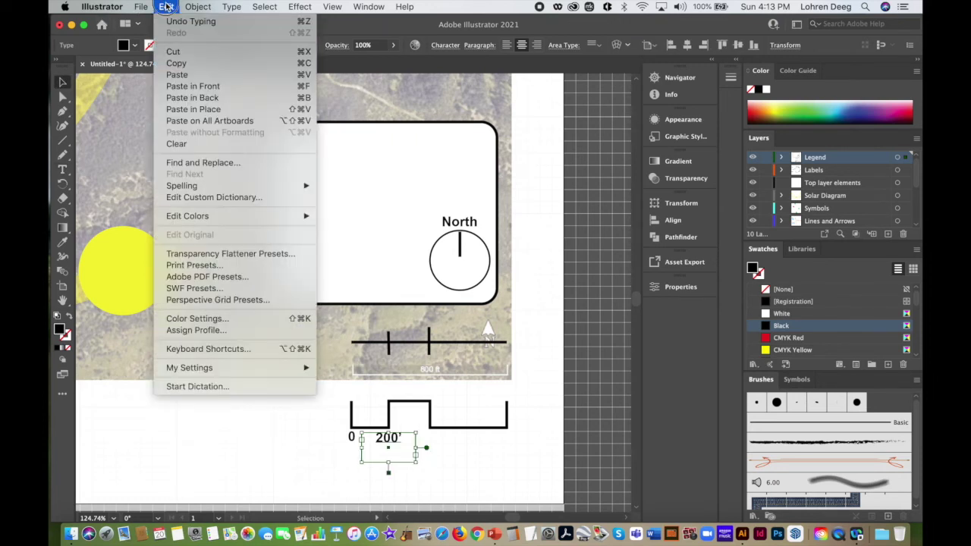
{"action": "left_click", "coordinate": [199, 109]}
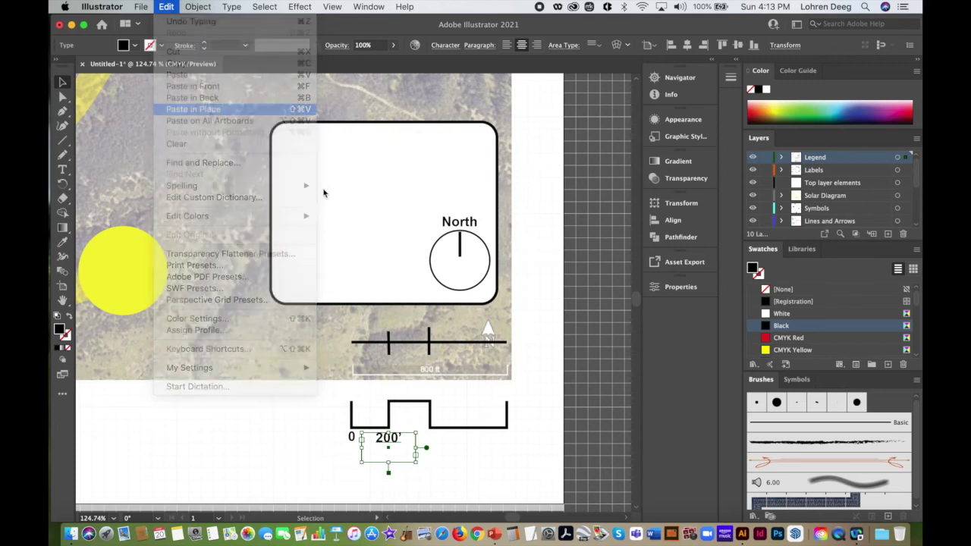
{"action": "key", "text": "shift+Right"}
{"action": "key", "text": "shift+Right"}
{"action": "key", "text": "shift+Right"}
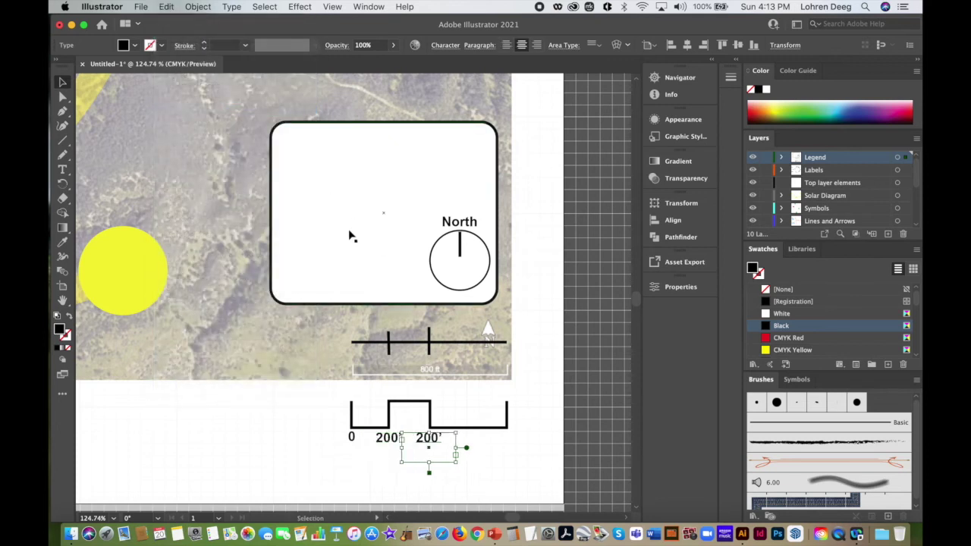
{"action": "left_click", "coordinate": [62, 170]}
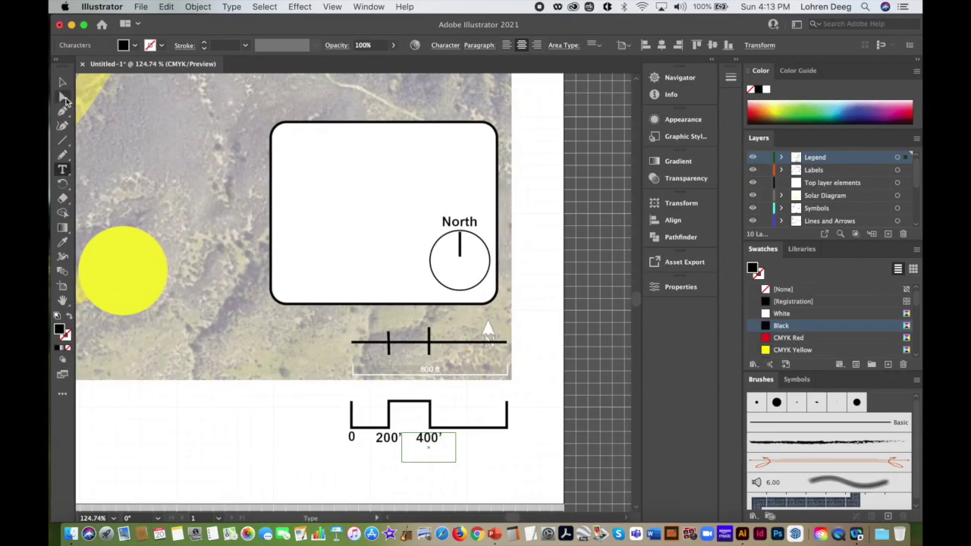
{"action": "left_click", "coordinate": [62, 81]}
Duplicate the 400' label in place and shift the copy under the far end of the scale bar
{"action": "left_click", "coordinate": [166, 7]}
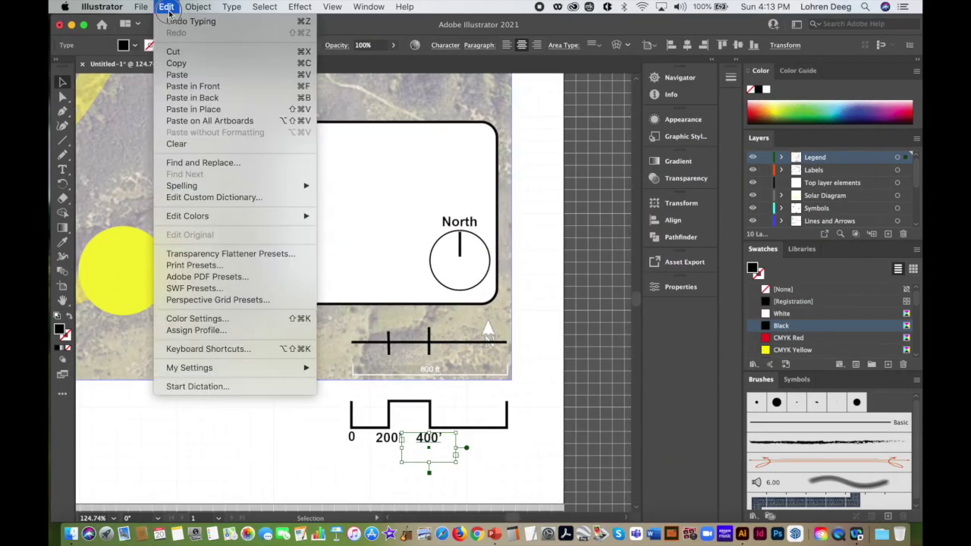
{"action": "left_click", "coordinate": [177, 63]}
{"action": "left_click", "coordinate": [166, 7]}
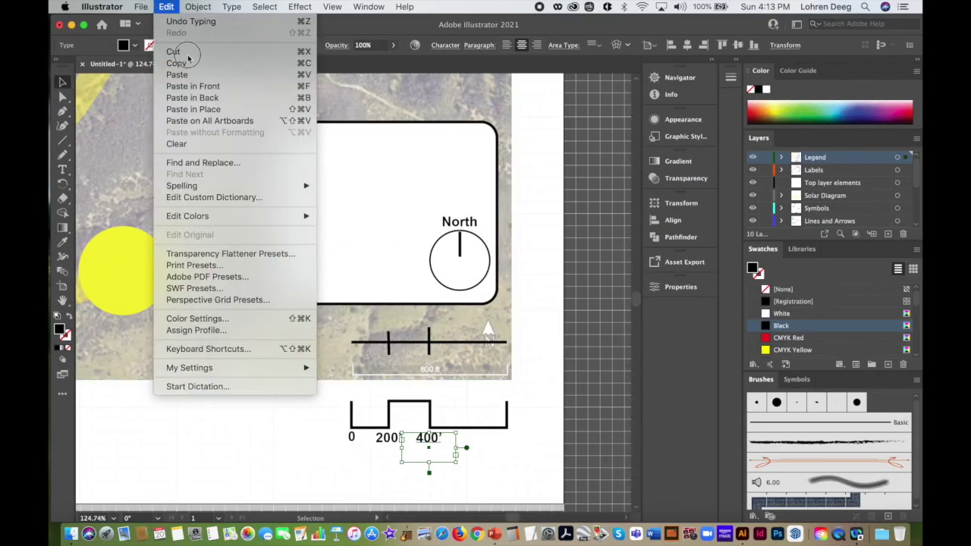
{"action": "left_click", "coordinate": [192, 110]}
{"action": "key", "text": "shift+Right"}
{"action": "key", "text": "shift+Right"}
{"action": "key", "text": "shift+Right"}
{"action": "key", "text": "shift+Right"}
{"action": "key", "text": "shift+Right"}
{"action": "key", "text": "shift+Right"}
{"action": "key", "text": "shift+Right"}
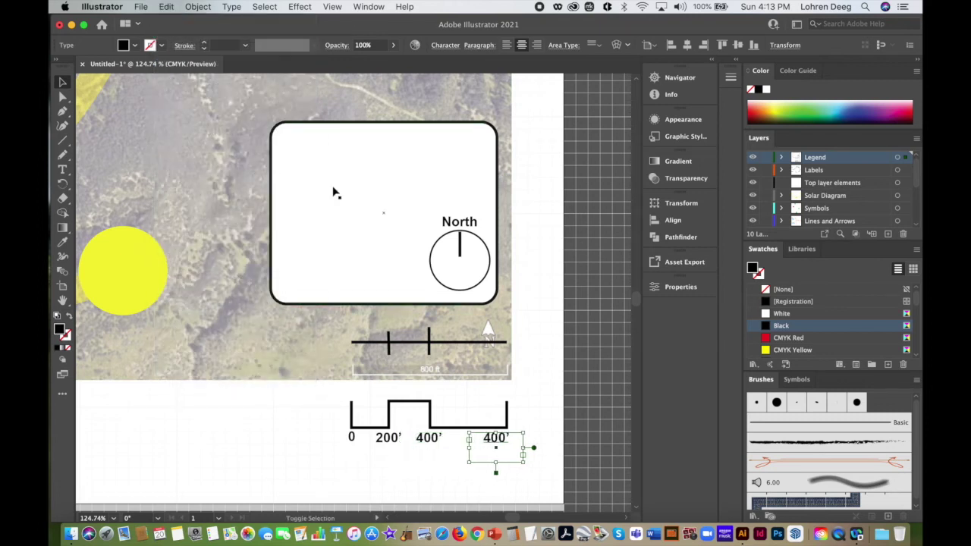
{"action": "key", "text": "Right"}
{"action": "key", "text": "Right"}
{"action": "key", "text": "Right"}
{"action": "key", "text": "Right"}
{"action": "key", "text": "Right"}
{"action": "key", "text": "Right"}
{"action": "key", "text": "Right"}
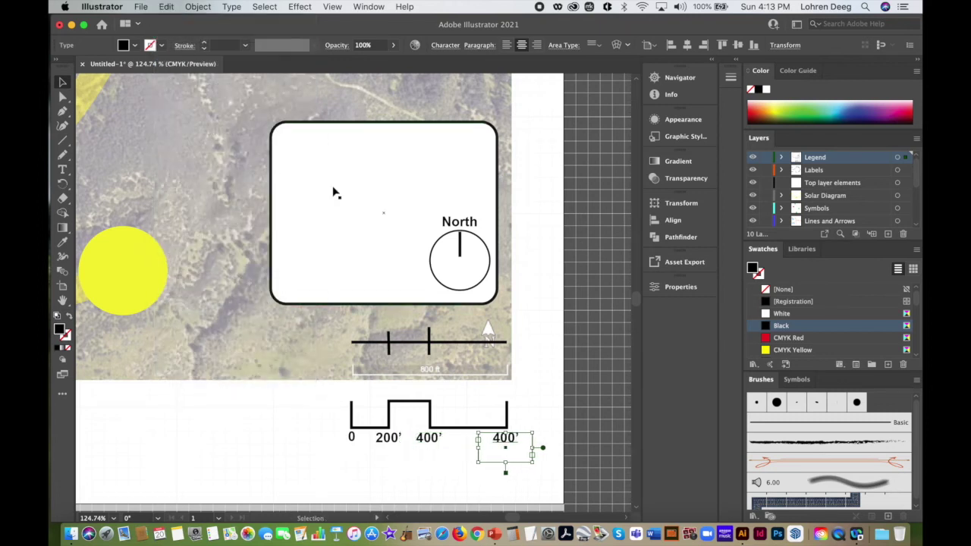
Change the label at the far end of the scale bar to 800'
{"action": "left_click", "coordinate": [62, 169]}
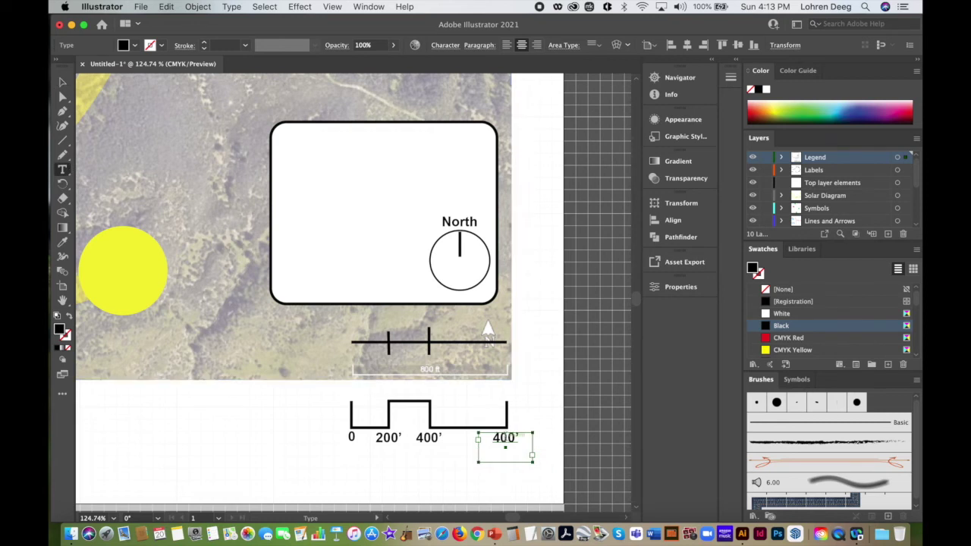
{"action": "double_click", "coordinate": [505, 438]}
{"action": "type", "text": "800"}
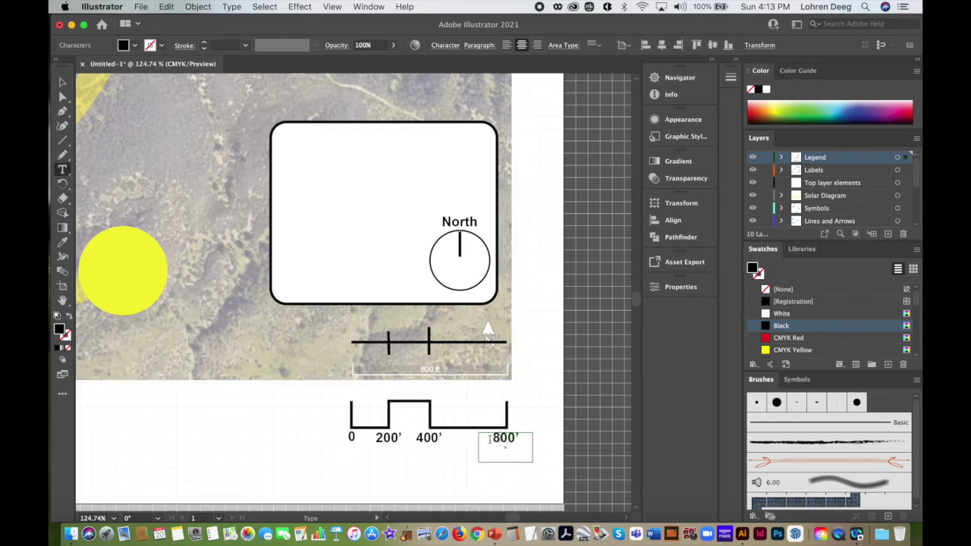
{"action": "left_click", "coordinate": [279, 418]}
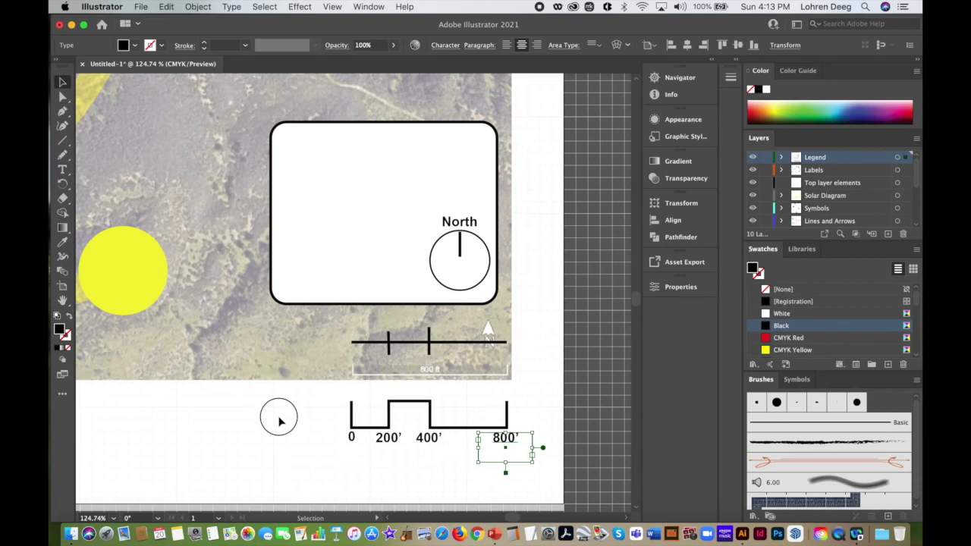
Group the stepped scale-bar line with its four distance labels
{"action": "left_click_drag", "start_coordinate": [297, 468], "coordinate": [542, 400]}
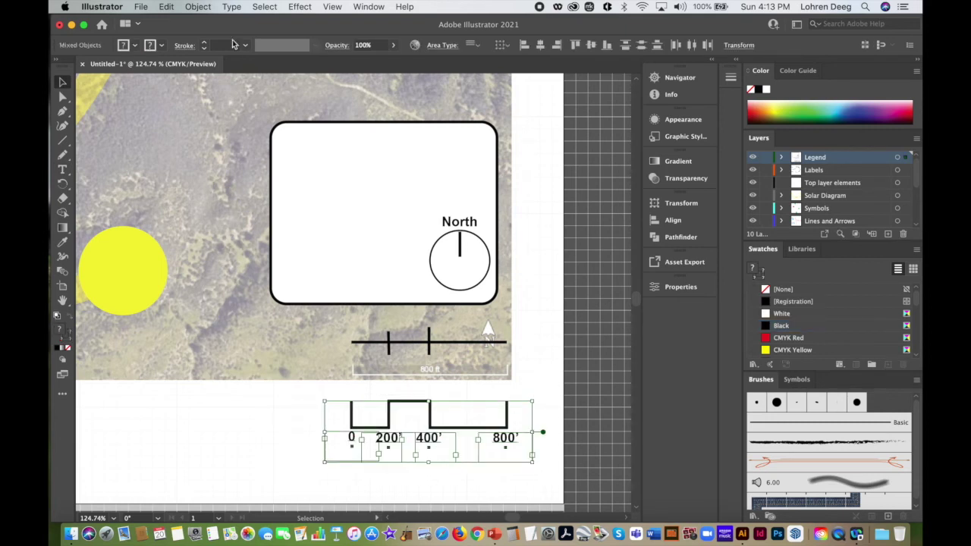
{"action": "left_click", "coordinate": [197, 6]}
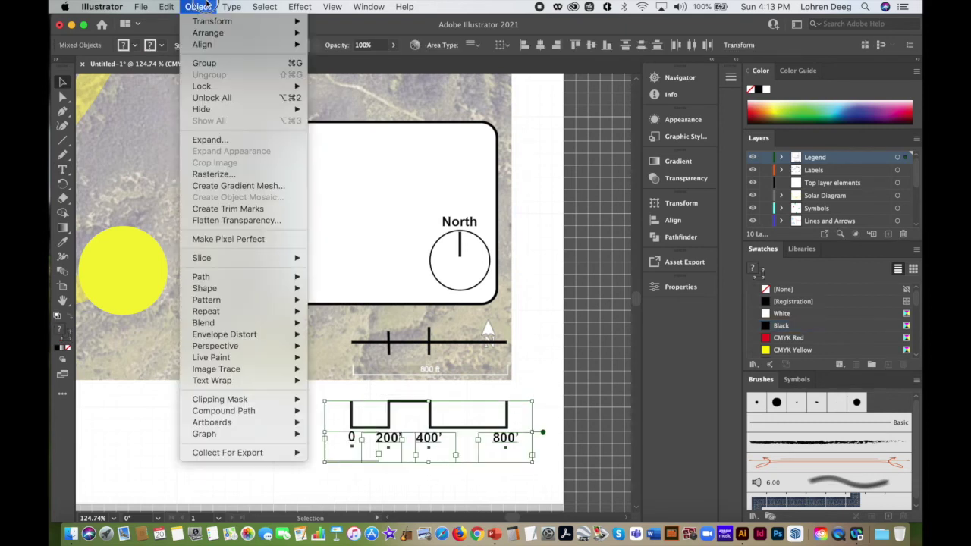
{"action": "left_click", "coordinate": [241, 63]}
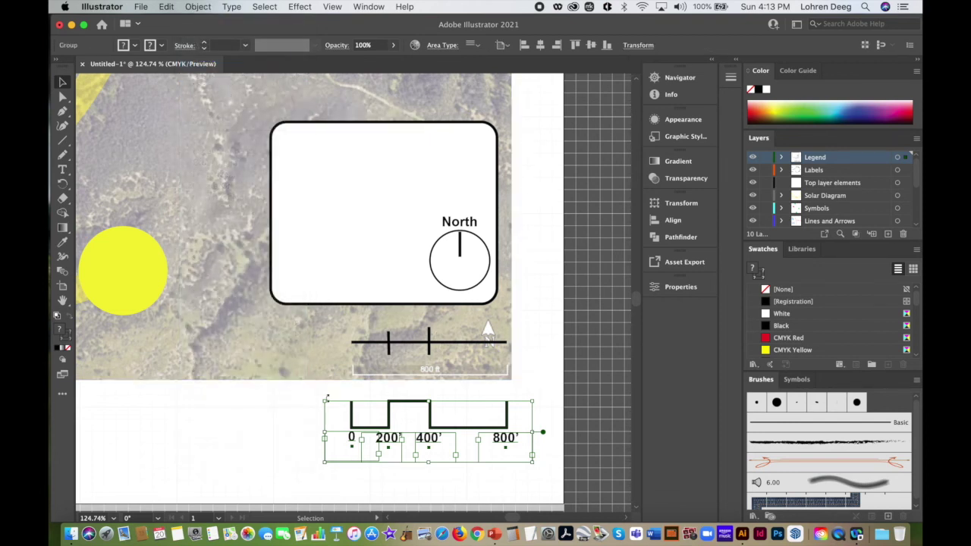
{"action": "left_click", "coordinate": [322, 391]}
Delete the horizontal construction line and its two tick marks beneath the legend box
{"action": "left_click", "coordinate": [398, 346]}
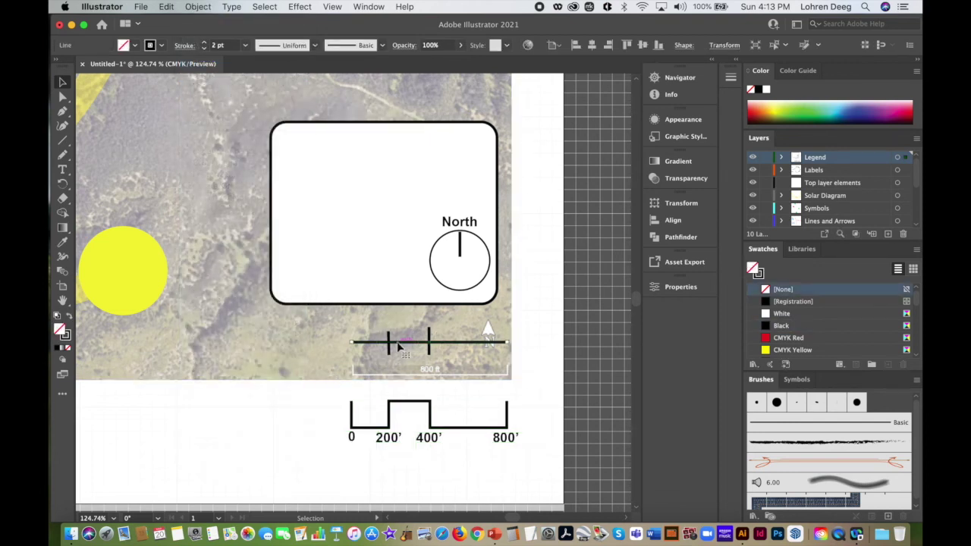
{"action": "key", "text": "Delete"}
{"action": "left_click", "coordinate": [388, 343]}
{"action": "key", "text": "Delete"}
{"action": "left_click", "coordinate": [429, 346]}
{"action": "key", "text": "Delete"}
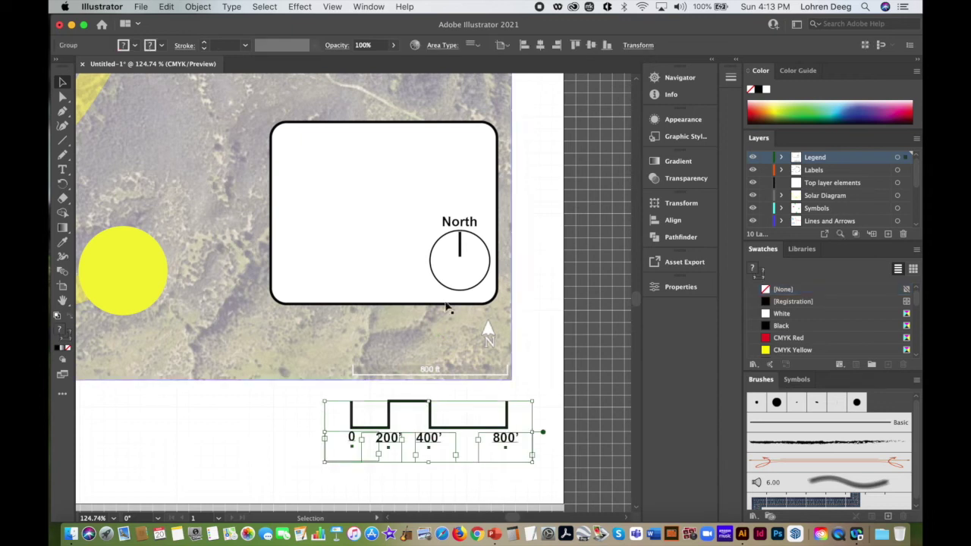
Move the scale bar group into the legend box, and enlarge the box downward and slightly to the right
{"action": "left_click", "coordinate": [459, 243]}
{"action": "left_click_drag", "start_coordinate": [397, 408], "coordinate": [330, 259]}
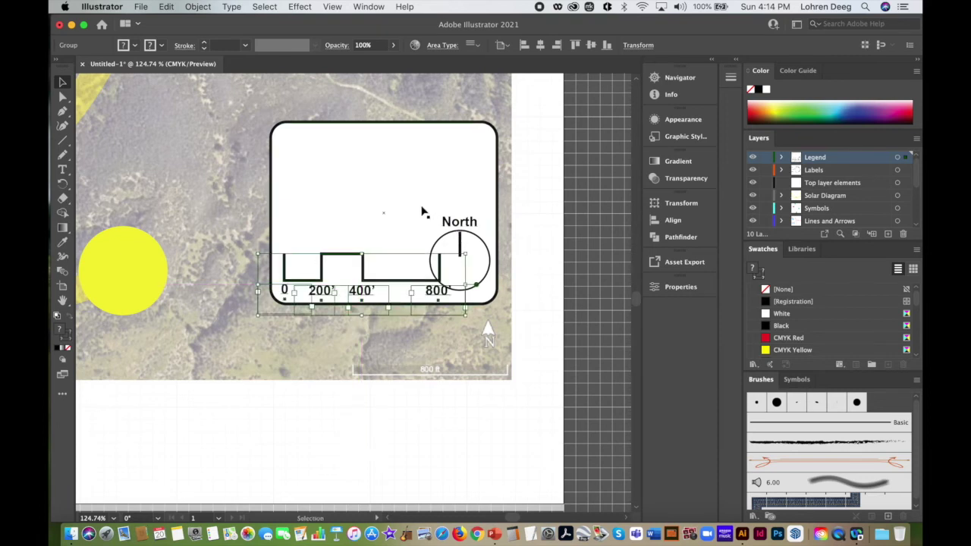
{"action": "left_click", "coordinate": [383, 162]}
{"action": "left_click_drag", "start_coordinate": [385, 303], "coordinate": [385, 374]}
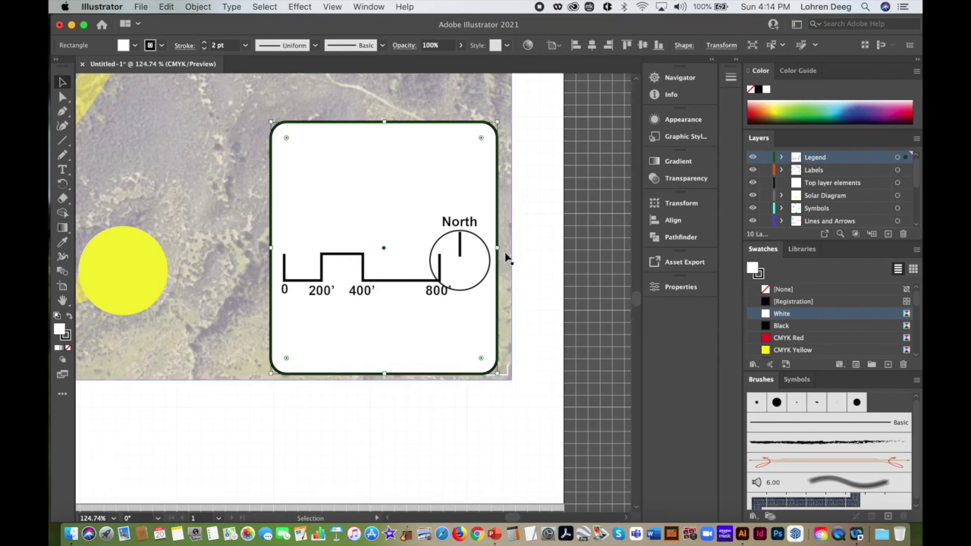
{"action": "left_click_drag", "start_coordinate": [497, 248], "coordinate": [509, 248]}
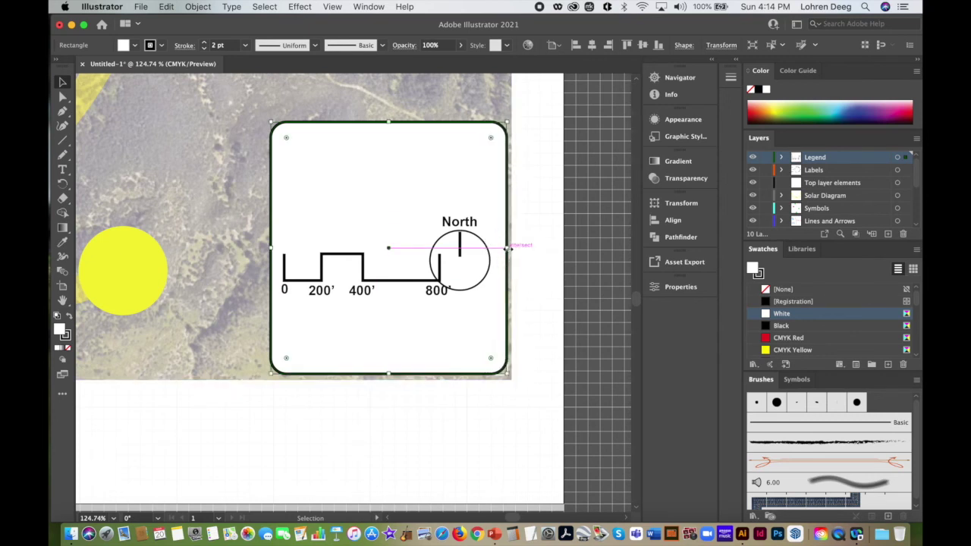
Move the scale bar down to the legend box's lower edge, adjusting it up and rightward to fit inside the frame
{"action": "left_click_drag", "start_coordinate": [390, 279], "coordinate": [389, 283]}
{"action": "key", "text": "shift+Down"}
{"action": "key", "text": "shift+Down"}
{"action": "key", "text": "shift+Down"}
{"action": "key", "text": "shift+Down"}
{"action": "key", "text": "shift+Down"}
{"action": "key", "text": "shift+Down"}
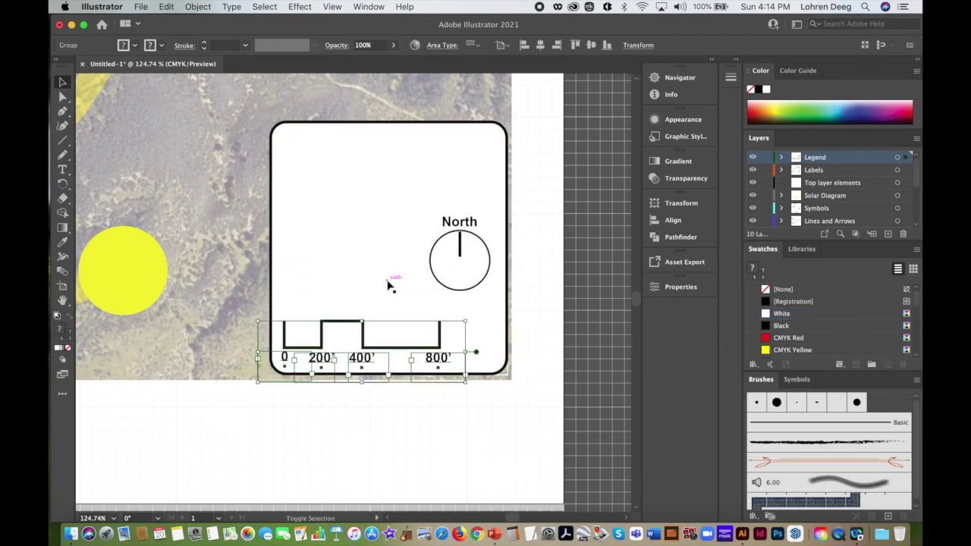
{"action": "key", "text": "Up"}
{"action": "key", "text": "Up"}
{"action": "key", "text": "Up"}
{"action": "key", "text": "Up"}
{"action": "key", "text": "Up"}
{"action": "key", "text": "Up"}
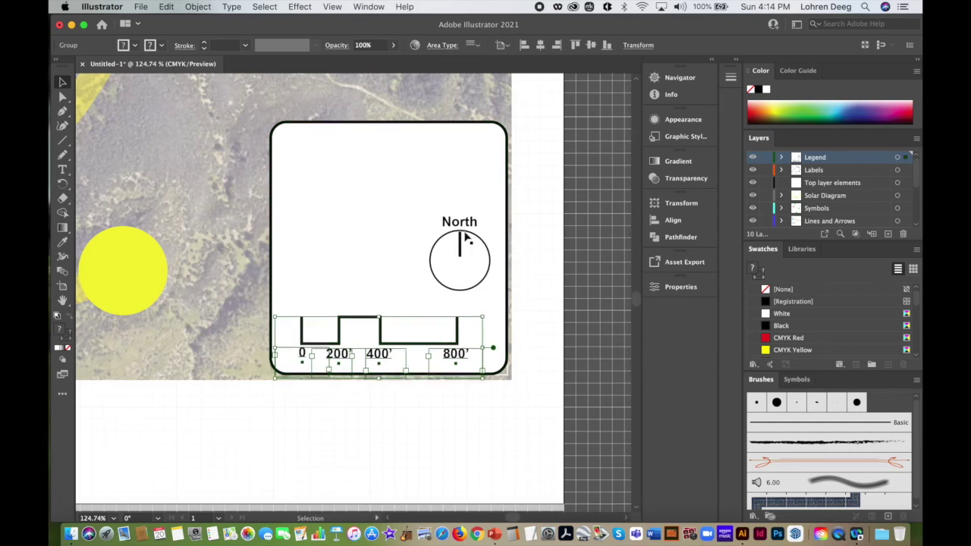
Shift the North label and its circle down, closer to the scale bar
{"action": "left_click", "coordinate": [459, 228]}
{"action": "key", "text": "shift+Down"}
{"action": "key", "text": "shift+Down"}
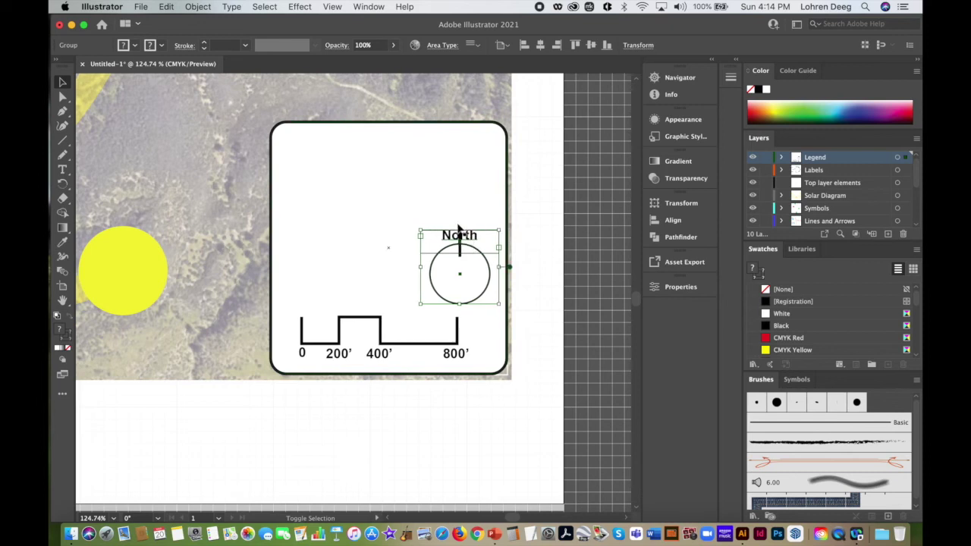
Nudge the scale bar slightly to the right so it sits centred in the legend box
{"action": "left_click", "coordinate": [424, 343]}
{"action": "key", "text": "Right"}
{"action": "key", "text": "Right"}
{"action": "key", "text": "Right"}
{"action": "key", "text": "Right"}
{"action": "key", "text": "Right"}
{"action": "key", "text": "Right"}
{"action": "key", "text": "Right"}
Line the north pointer up with its lowered circle, and group it with the circle and North label
{"action": "left_click", "coordinate": [460, 258]}
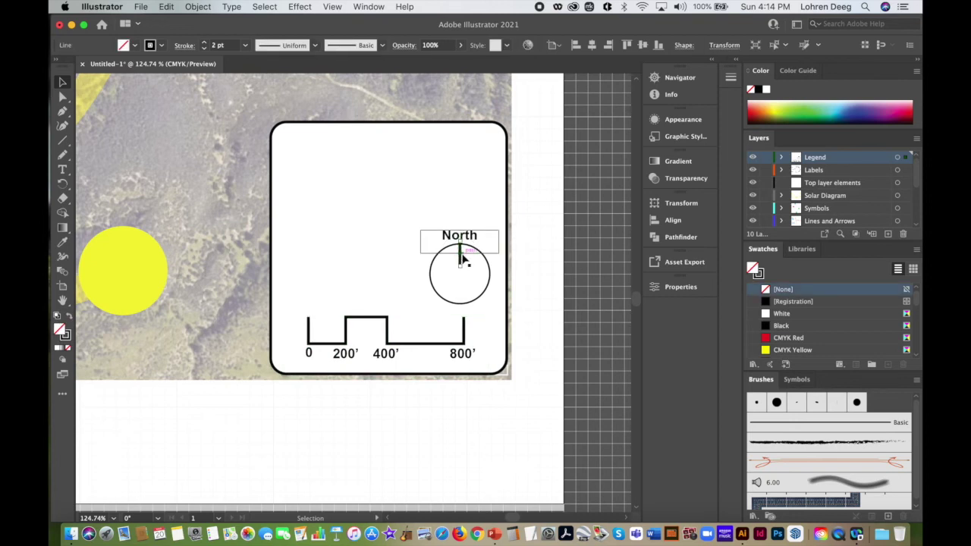
{"action": "left_click", "coordinate": [459, 262]}
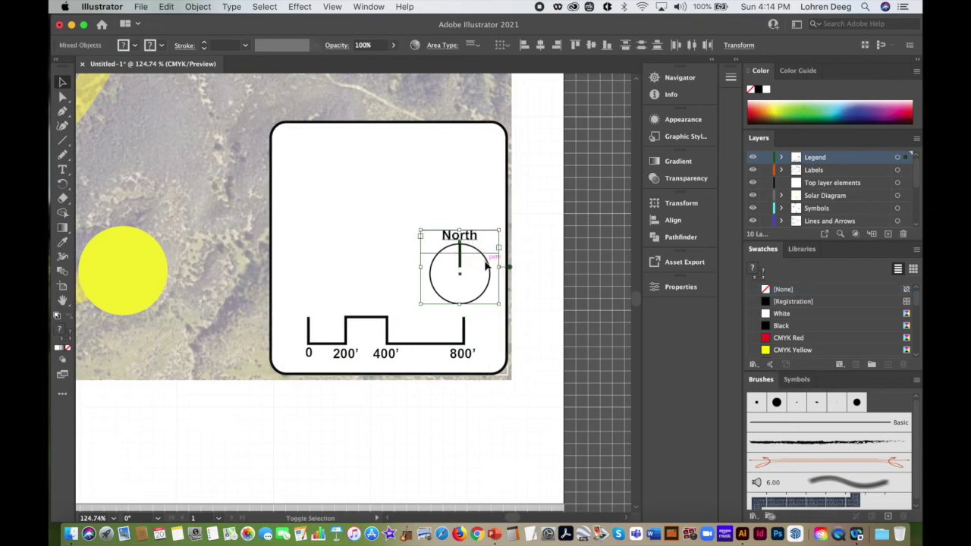
{"action": "left_click", "coordinate": [488, 263]}
{"action": "left_click", "coordinate": [485, 260]}
{"action": "left_click", "coordinate": [197, 6]}
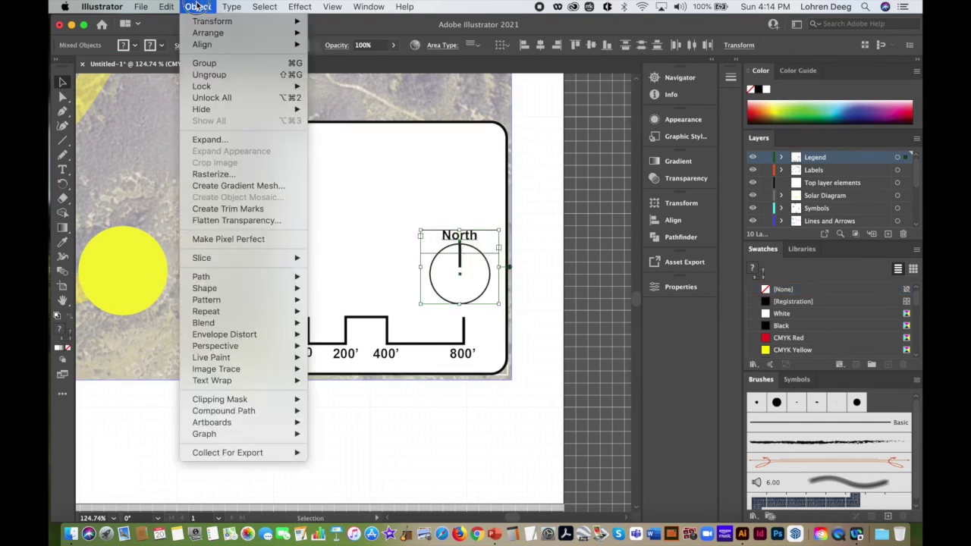
{"action": "left_click", "coordinate": [204, 63]}
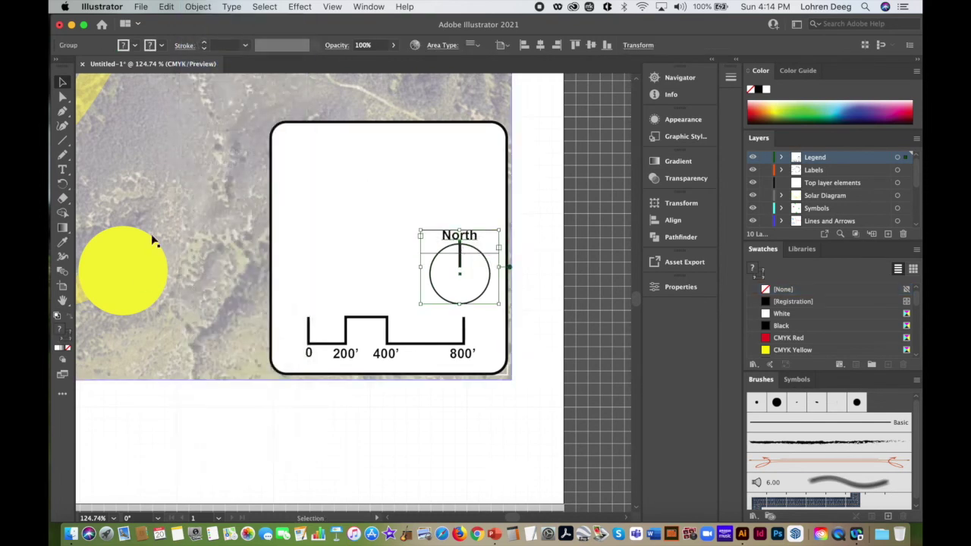
Add an area text frame across the upper part of the legend box reading "Pinnacles Research Station"
{"action": "left_click", "coordinate": [63, 167]}
{"action": "left_click_drag", "start_coordinate": [292, 137], "coordinate": [494, 198]}
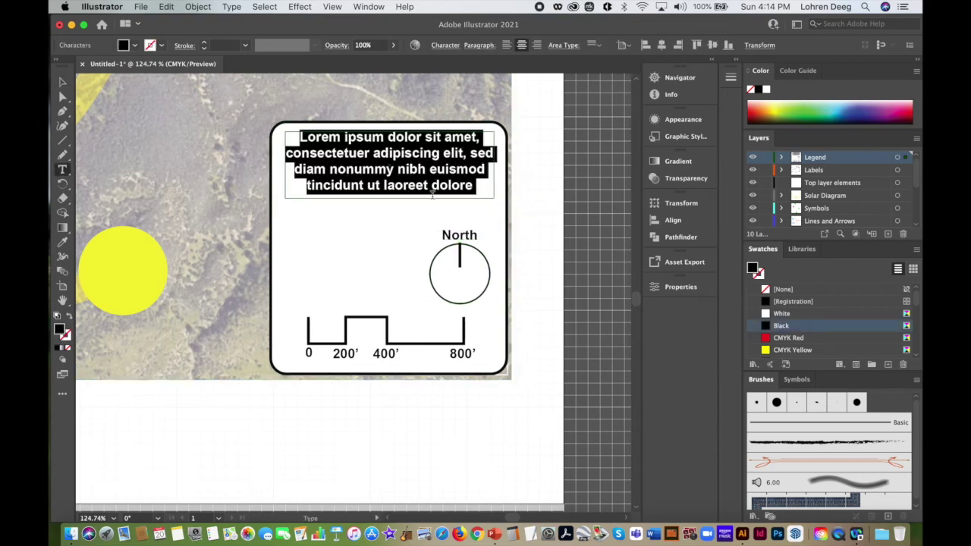
{"action": "type", "text": "Pinnacl"}
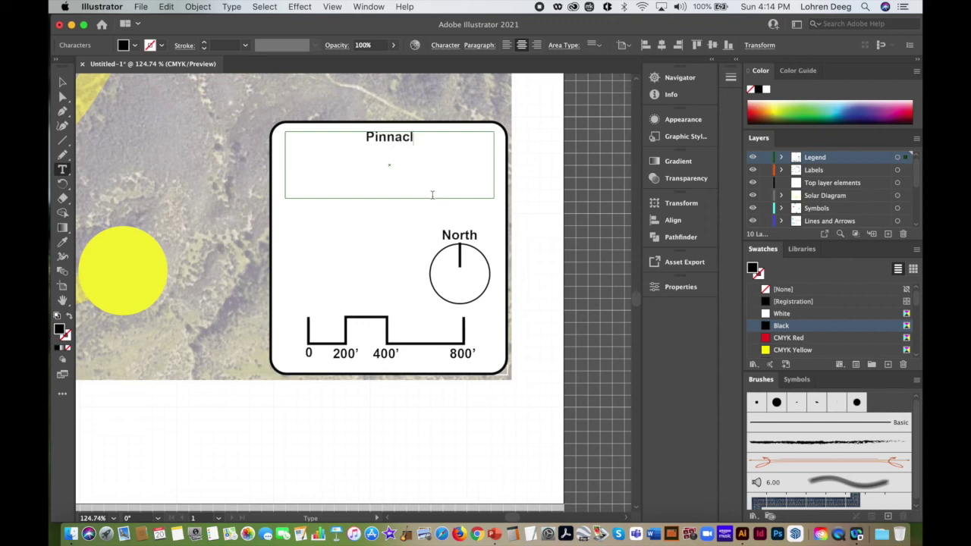
{"action": "type", "text": "es Resea"}
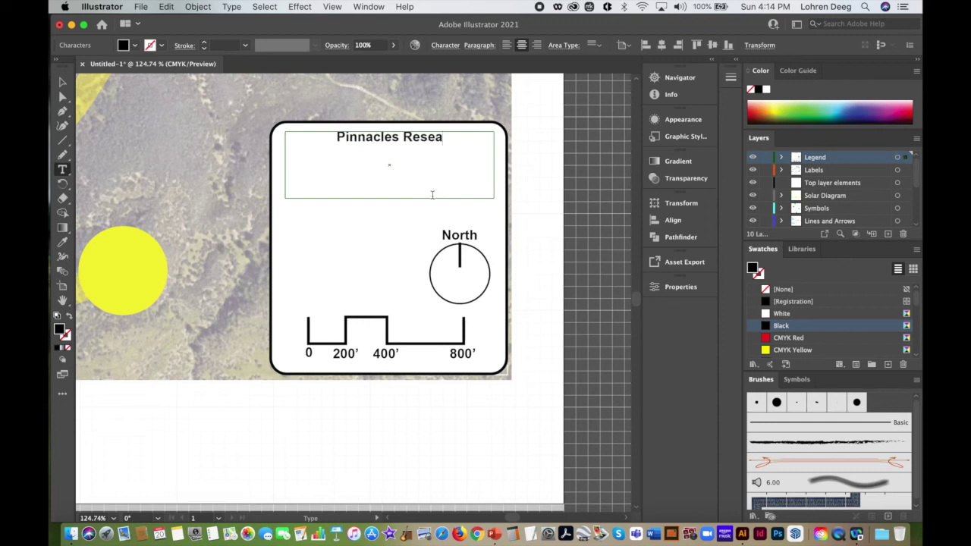
{"action": "type", "text": "rch Station"}
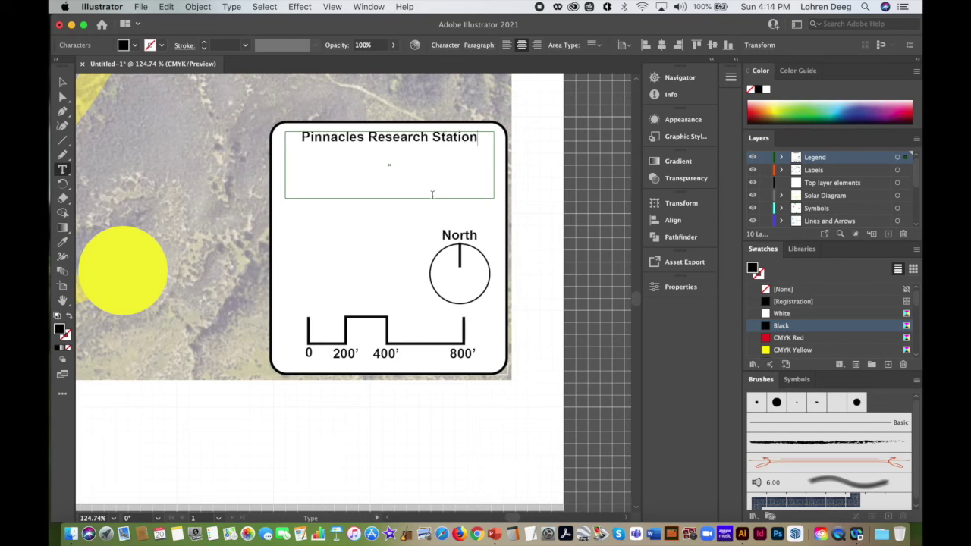
Left-align the legend title and set its font size to 18 pt
{"action": "key", "text": "super+a"}
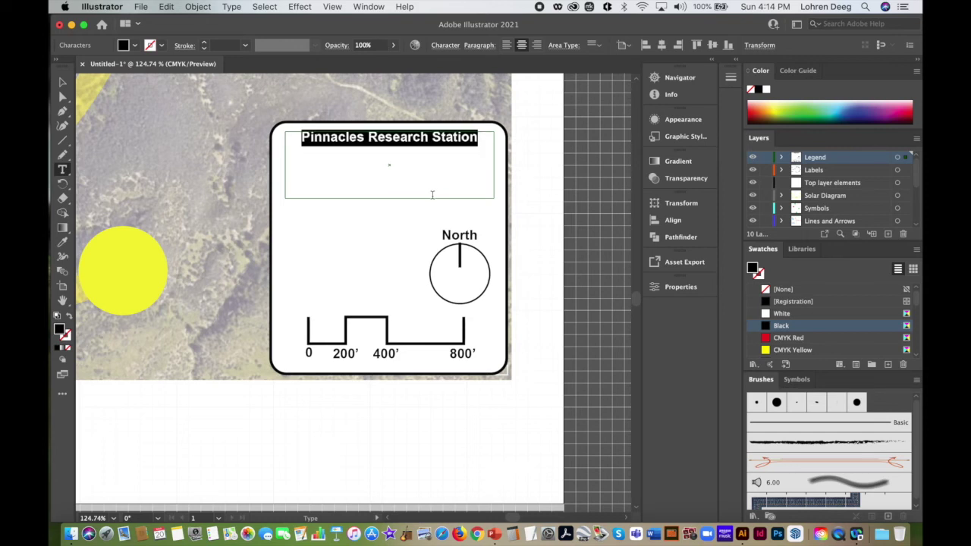
{"action": "left_click", "coordinate": [508, 49]}
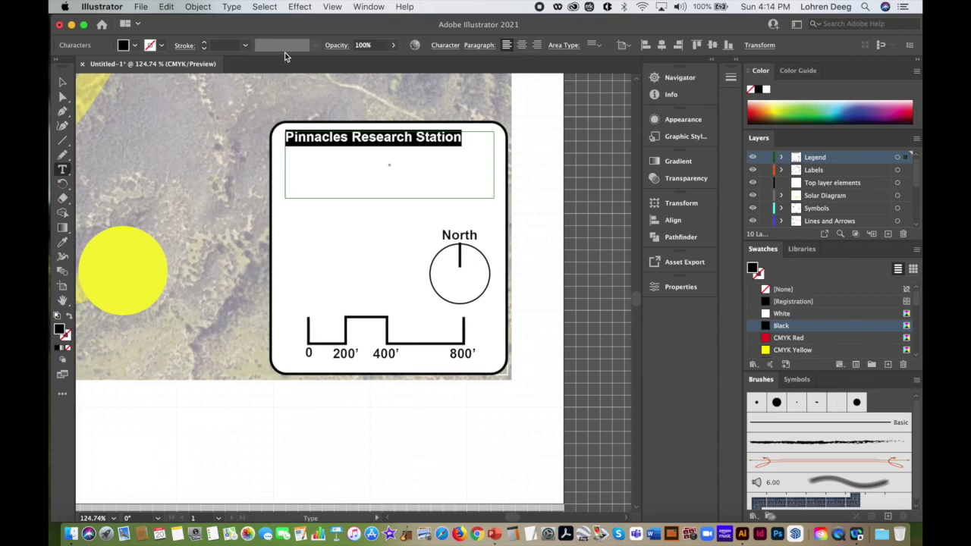
{"action": "left_click", "coordinate": [453, 47]}
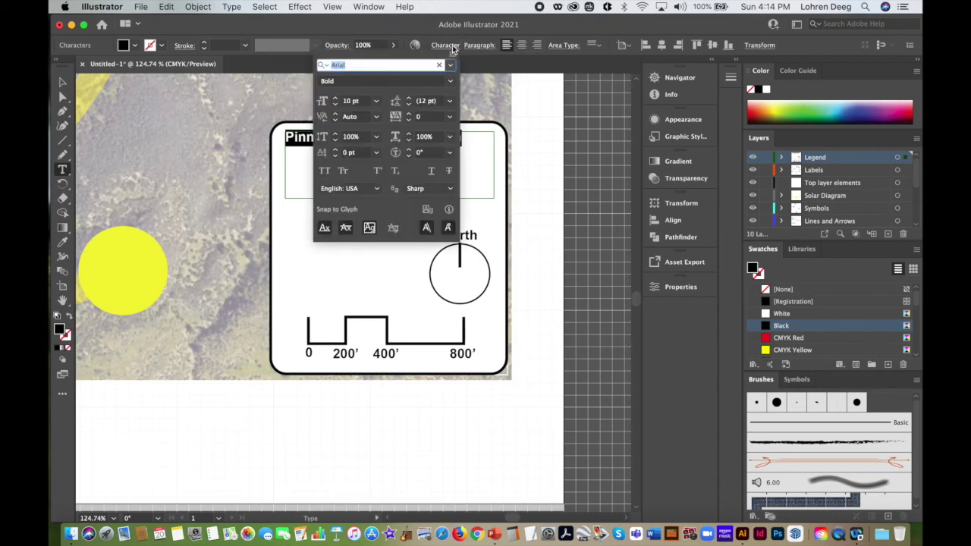
{"action": "left_click", "coordinate": [377, 102]}
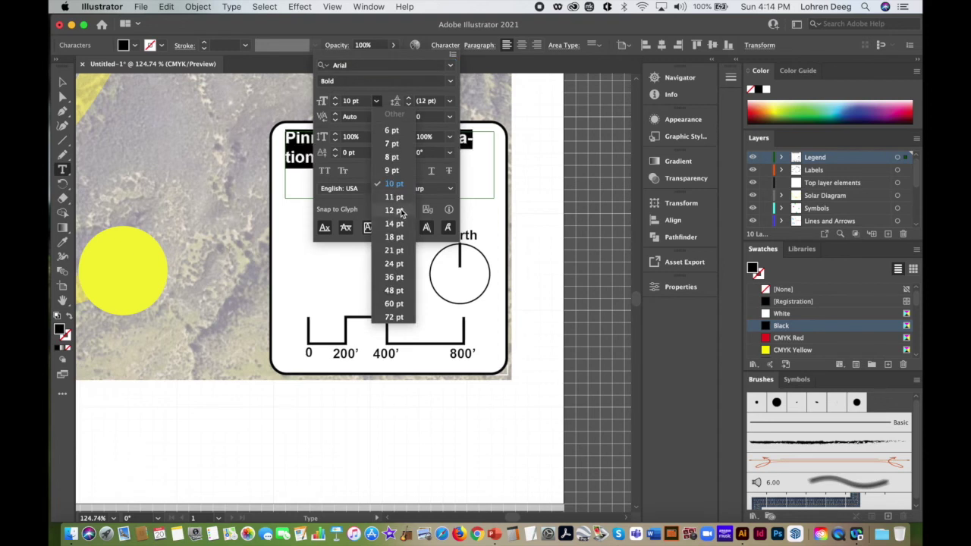
{"action": "left_click", "coordinate": [393, 238]}
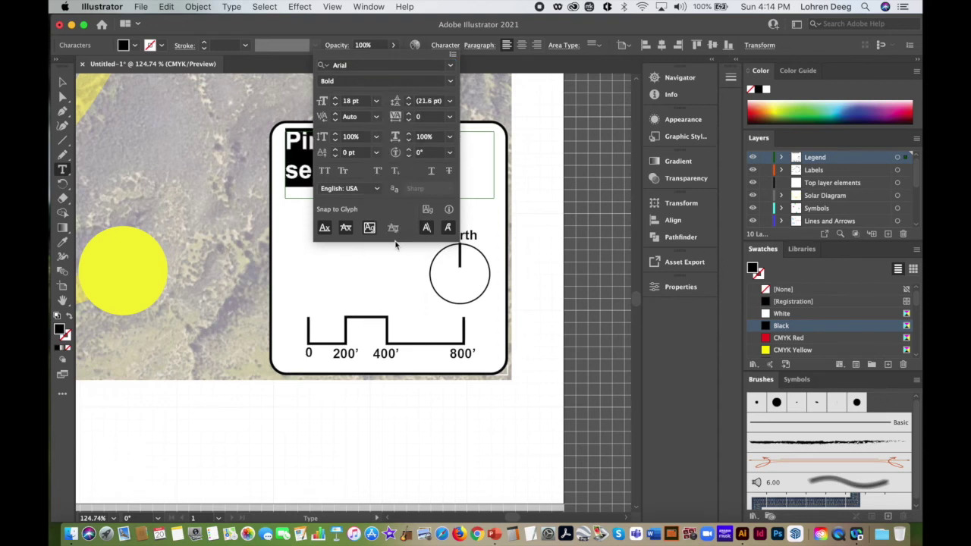
{"action": "left_click", "coordinate": [65, 85]}
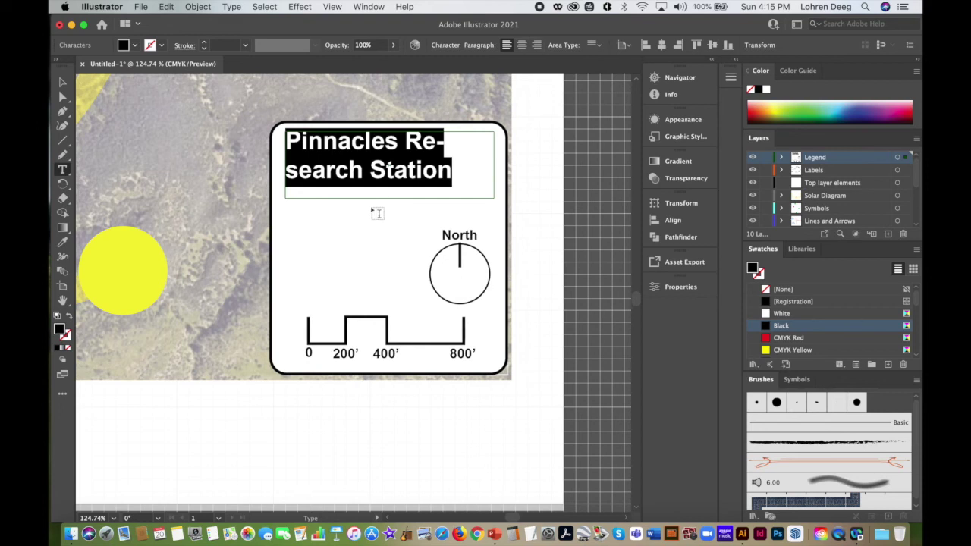
Extend the title's text frame leftward and downward, and break the line after "Pinnacles"
{"action": "left_click", "coordinate": [64, 84]}
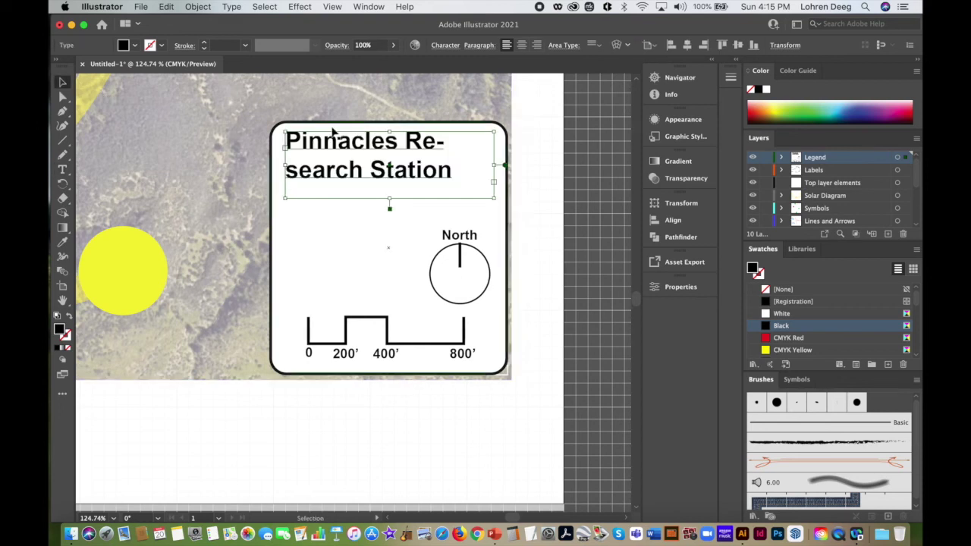
{"action": "left_click_drag", "start_coordinate": [282, 168], "coordinate": [274, 168]}
{"action": "left_click_drag", "start_coordinate": [385, 198], "coordinate": [384, 212]}
{"action": "left_click", "coordinate": [64, 170]}
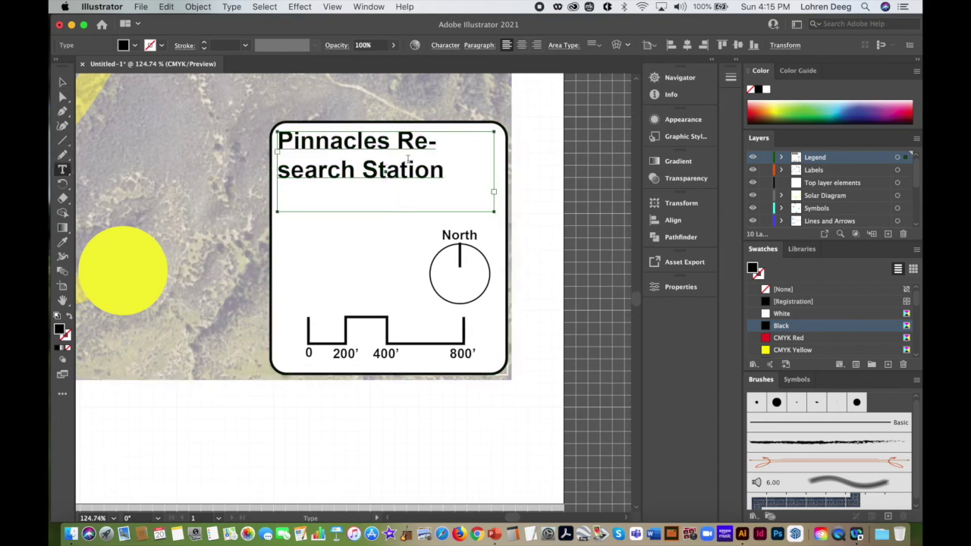
{"action": "left_click", "coordinate": [400, 144]}
{"action": "key", "text": "Return"}
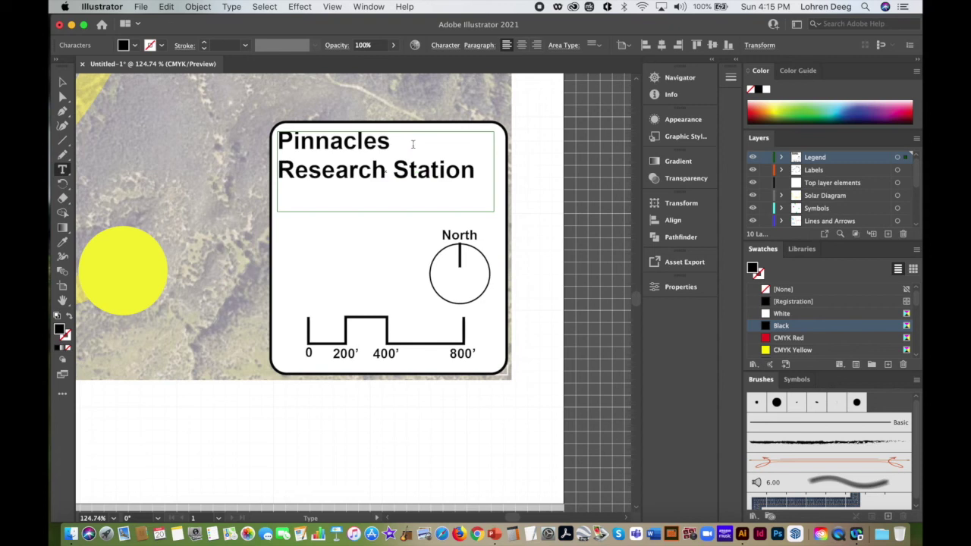
Reposition the title within the legend box's upper part and shorten its text frame to fit the two lines
{"action": "left_click", "coordinate": [63, 82]}
{"action": "left_click_drag", "start_coordinate": [379, 143], "coordinate": [361, 144]}
{"action": "left_click_drag", "start_coordinate": [389, 218], "coordinate": [392, 196]}
{"action": "left_click", "coordinate": [283, 389]}
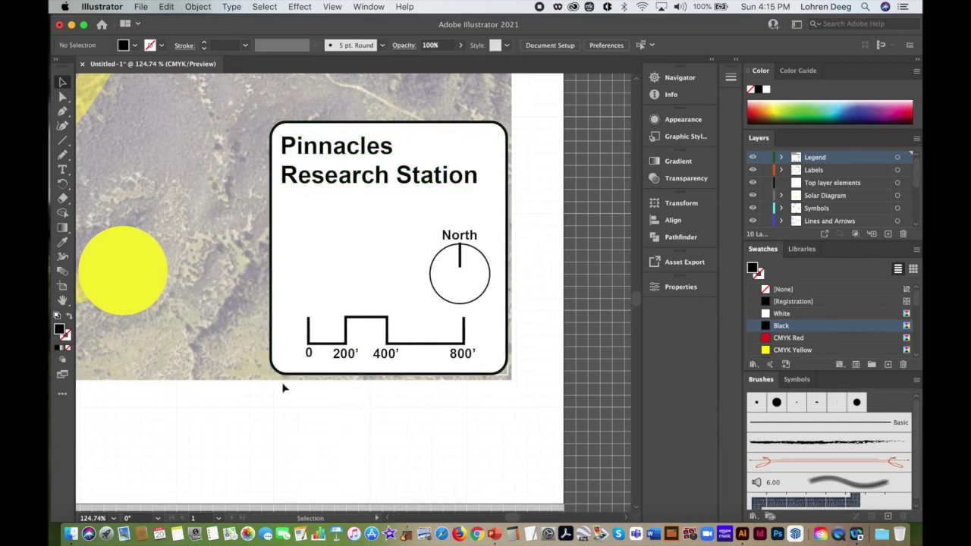
Fit all artwork in the window and review the complete site diagram with its legend
{"action": "left_click_drag", "start_coordinate": [62, 301], "coordinate": [333, 8]}
{"action": "left_click", "coordinate": [332, 6]}
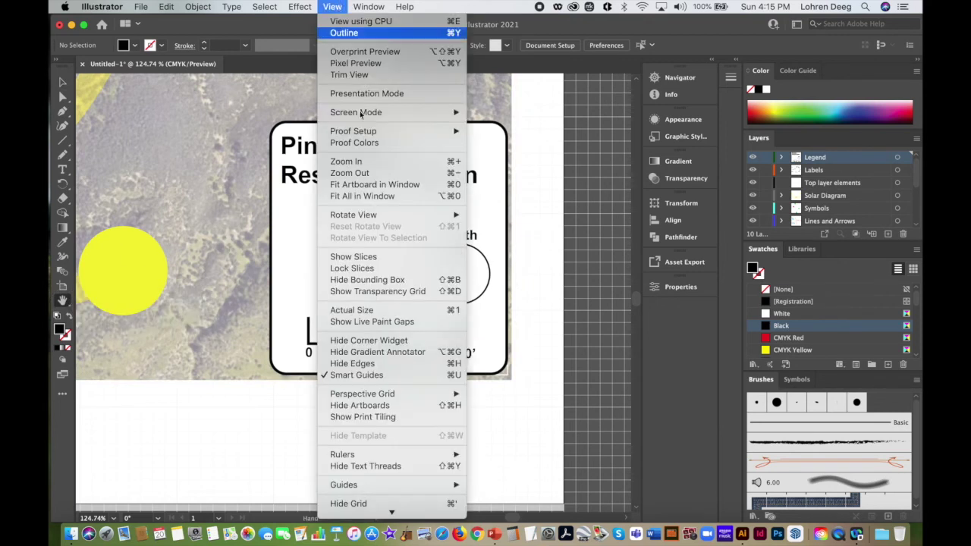
{"action": "left_click", "coordinate": [412, 195]}
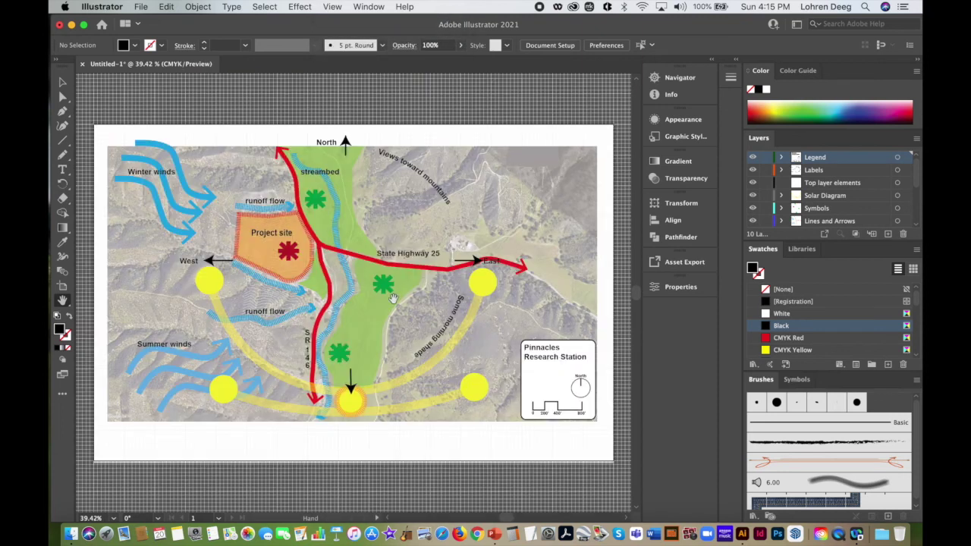
{"action": "left_click", "coordinate": [62, 82]}
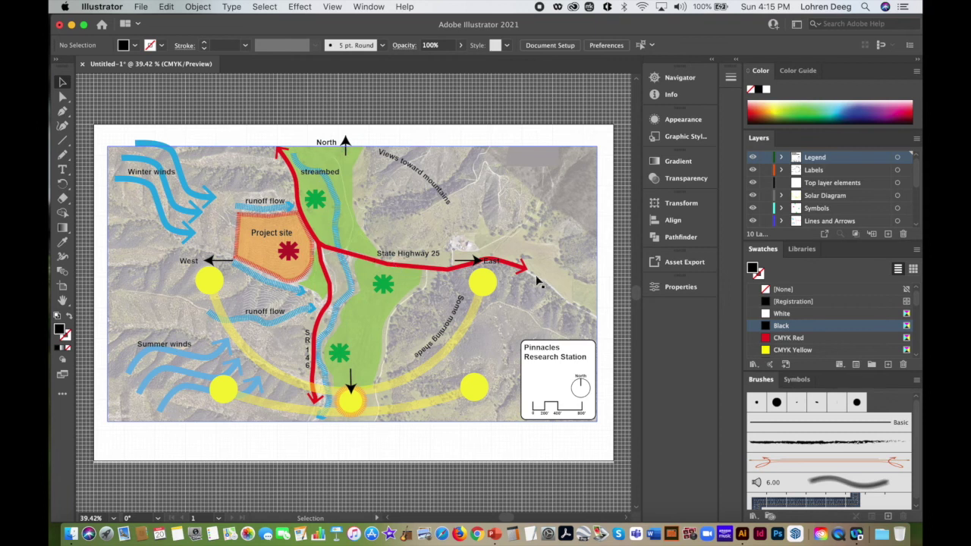
{"action": "left_click", "coordinate": [339, 357]}
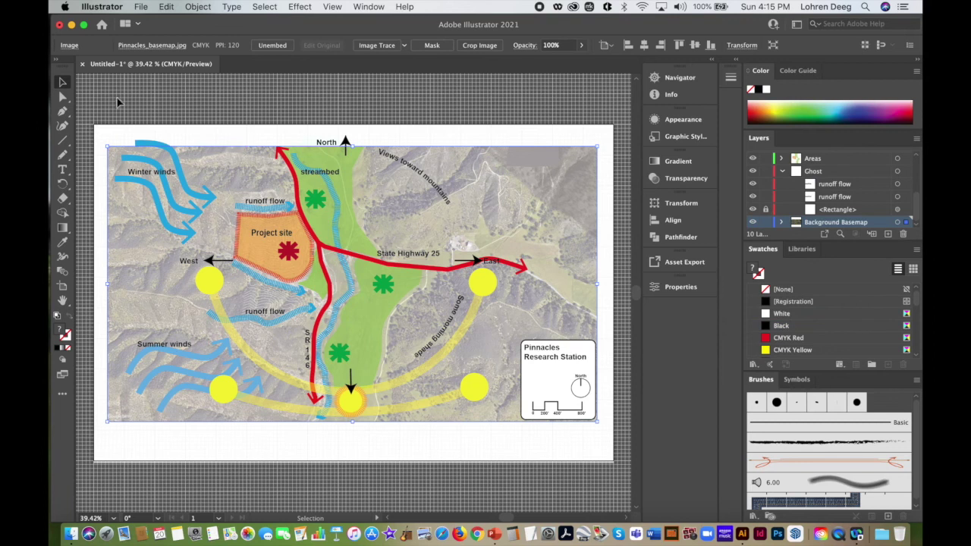
{"action": "left_click", "coordinate": [97, 91]}
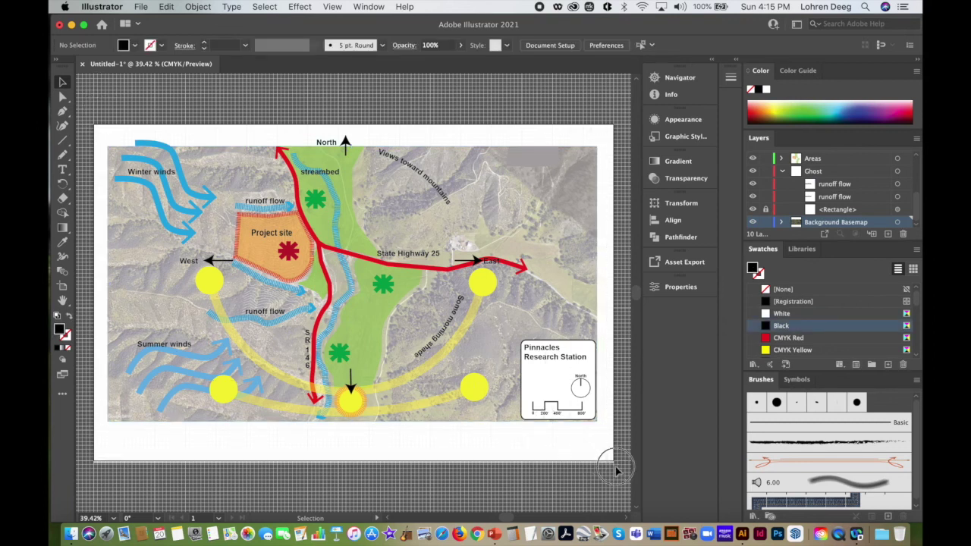
Select all the artwork, unlock all locked objects, and clear the selection
{"action": "key", "text": "super+a"}
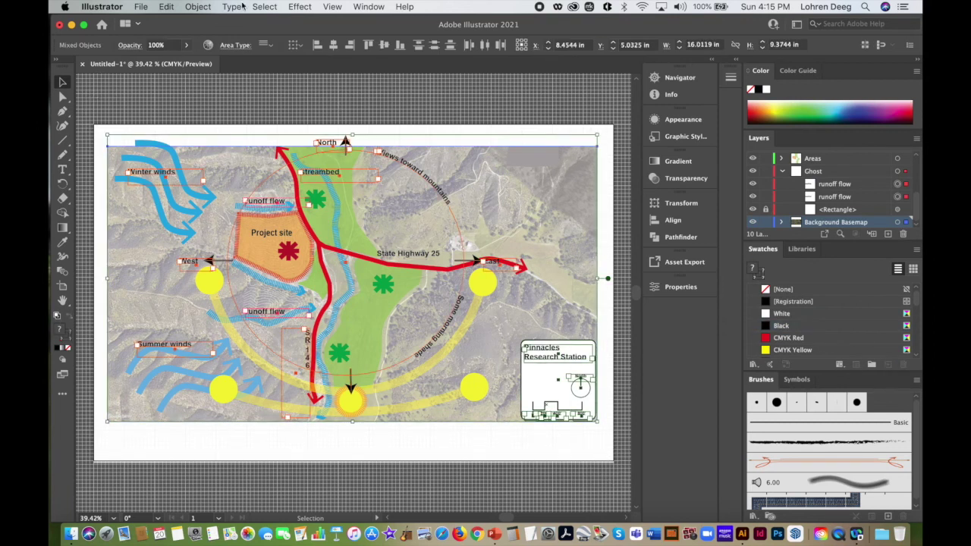
{"action": "left_click", "coordinate": [197, 6]}
{"action": "left_click", "coordinate": [242, 98]}
{"action": "left_click", "coordinate": [189, 93]}
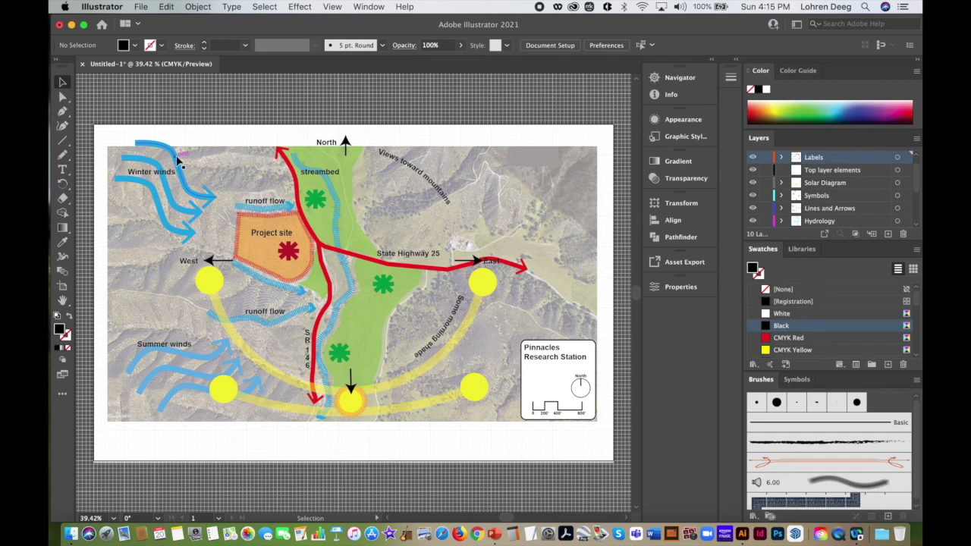
Copy the green asterisk symbol just below the State Highway 25 label
{"action": "left_click", "coordinate": [290, 252]}
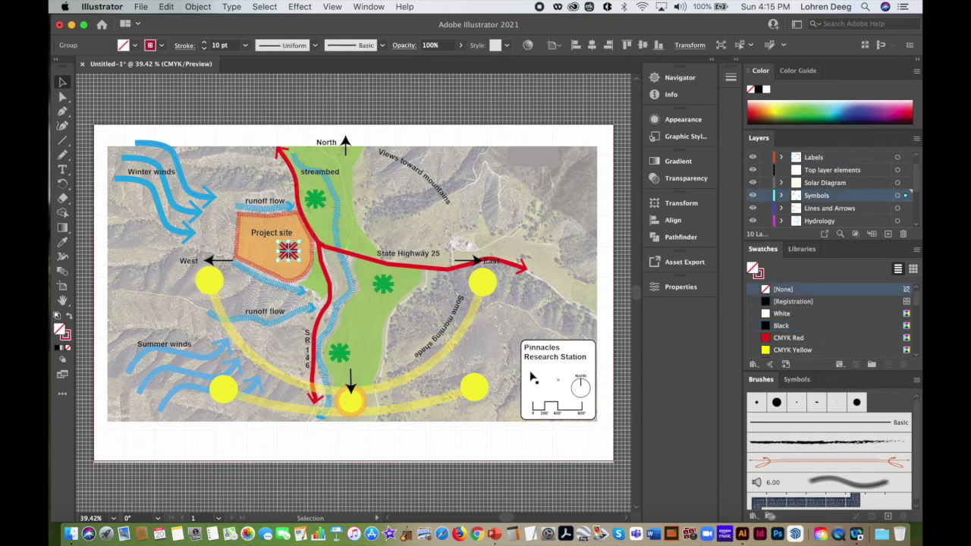
{"action": "left_click", "coordinate": [383, 285]}
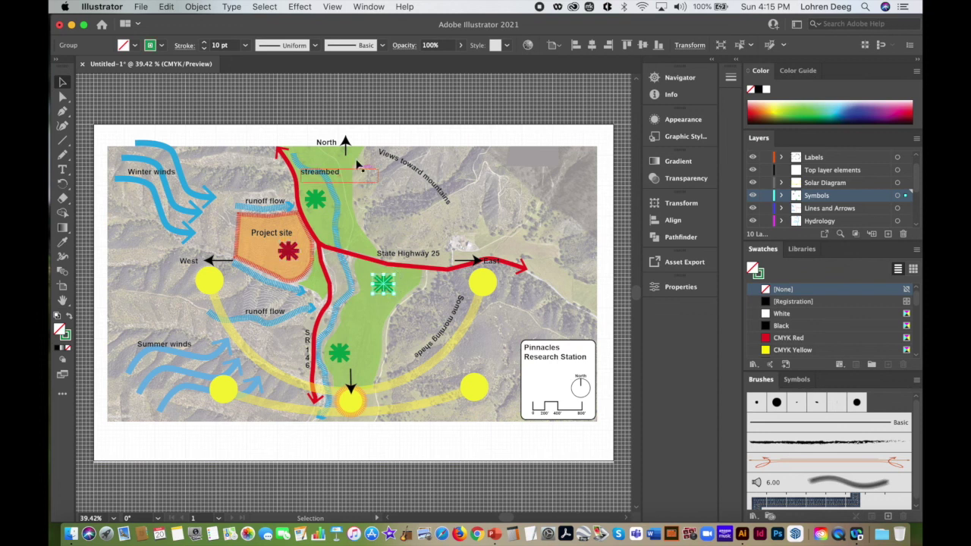
{"action": "left_click", "coordinate": [161, 7]}
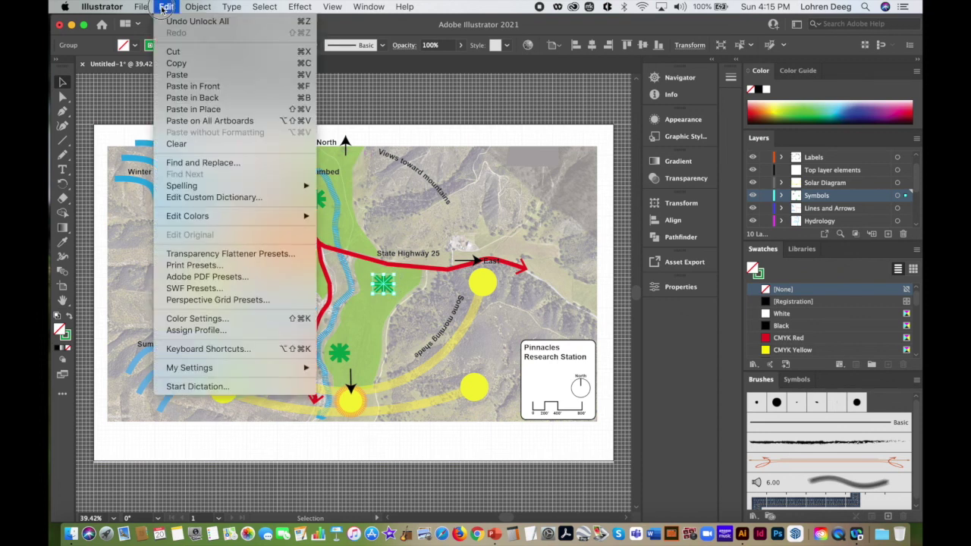
{"action": "left_click", "coordinate": [190, 64]}
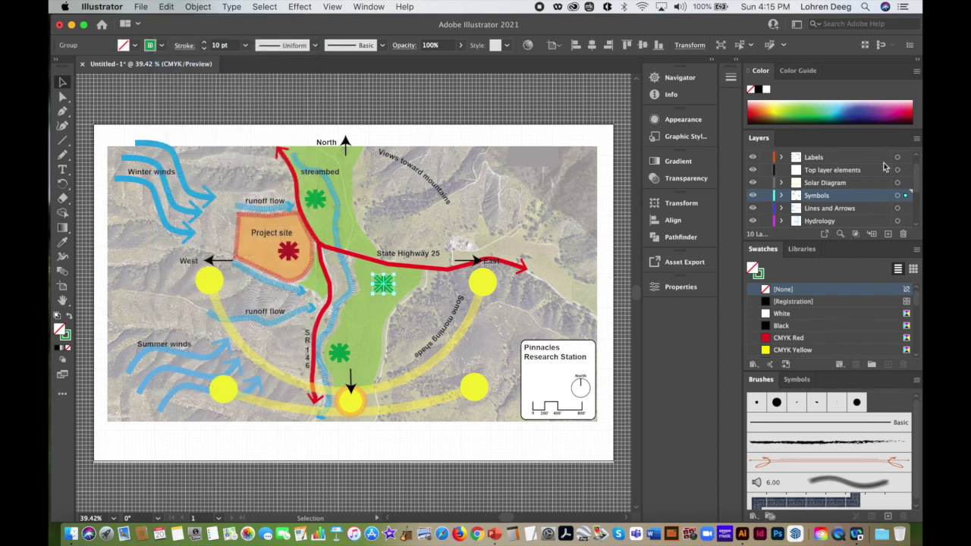
Paste the green asterisk onto the Legend layer and place it at reduced size beneath the legend title
{"action": "scroll", "coordinate": [916, 186], "scroll_direction": "up", "scroll_amount": 1}
{"action": "left_click", "coordinate": [818, 157]}
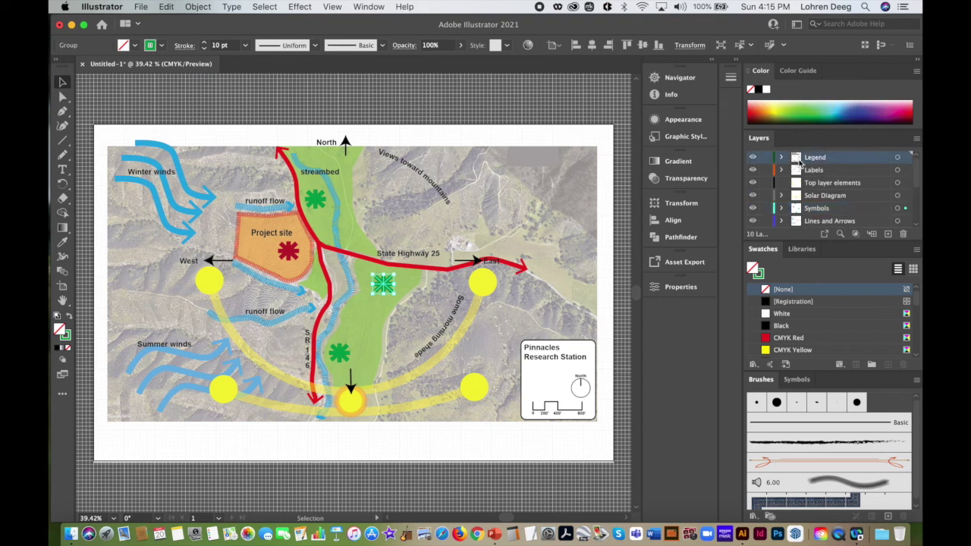
{"action": "left_click", "coordinate": [168, 8]}
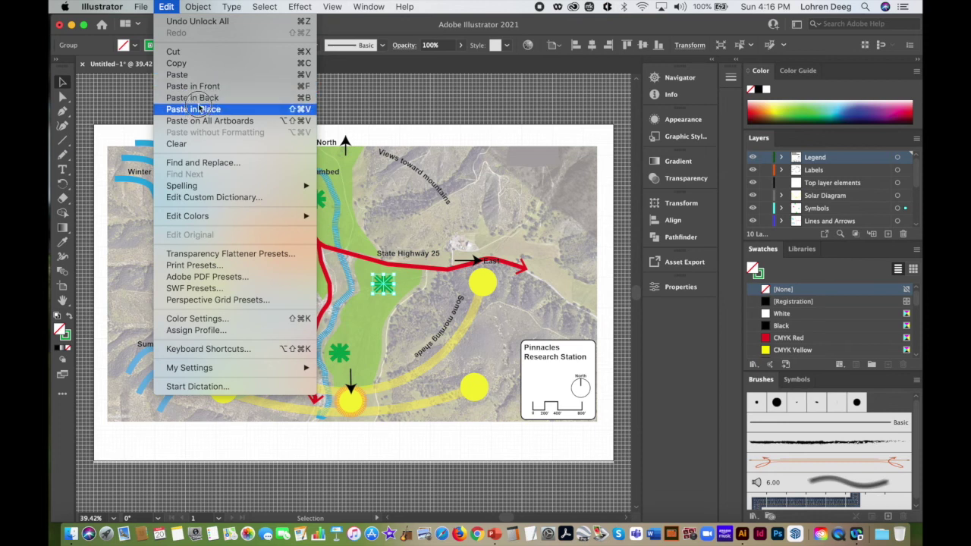
{"action": "left_click", "coordinate": [177, 75]}
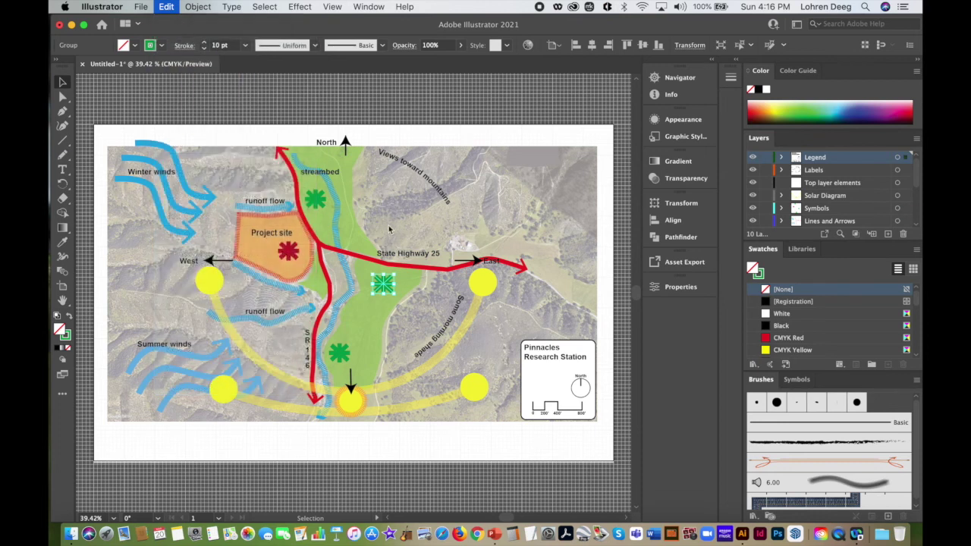
{"action": "left_click_drag", "start_coordinate": [359, 295], "coordinate": [543, 375]}
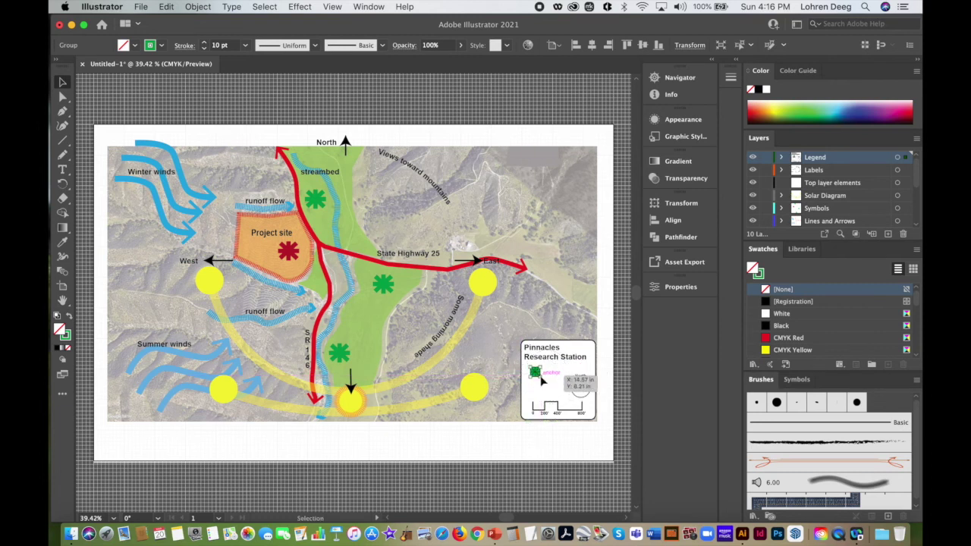
Set the legend asterisk's stroke weight to 6 pt and deselect it
{"action": "left_click", "coordinate": [245, 46]}
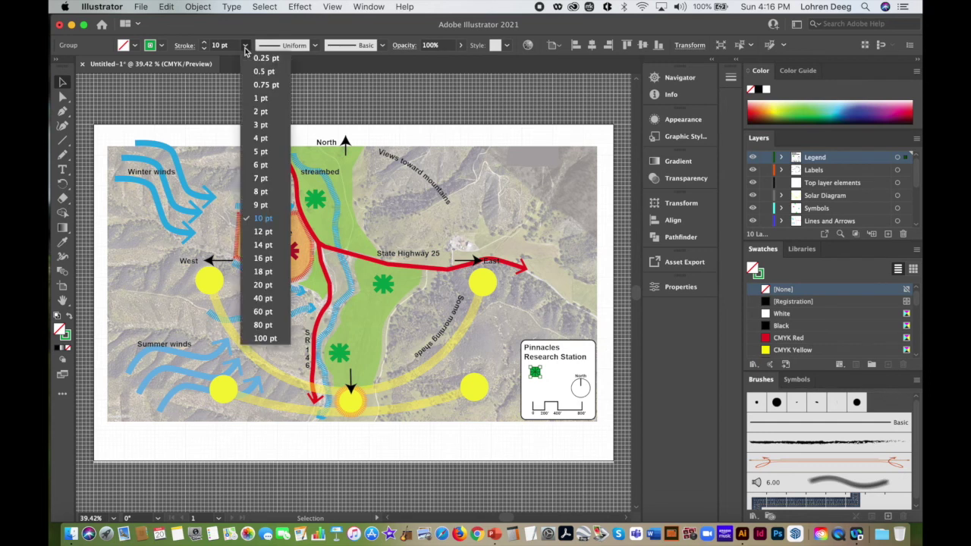
{"action": "left_click", "coordinate": [267, 163]}
{"action": "left_click", "coordinate": [502, 460]}
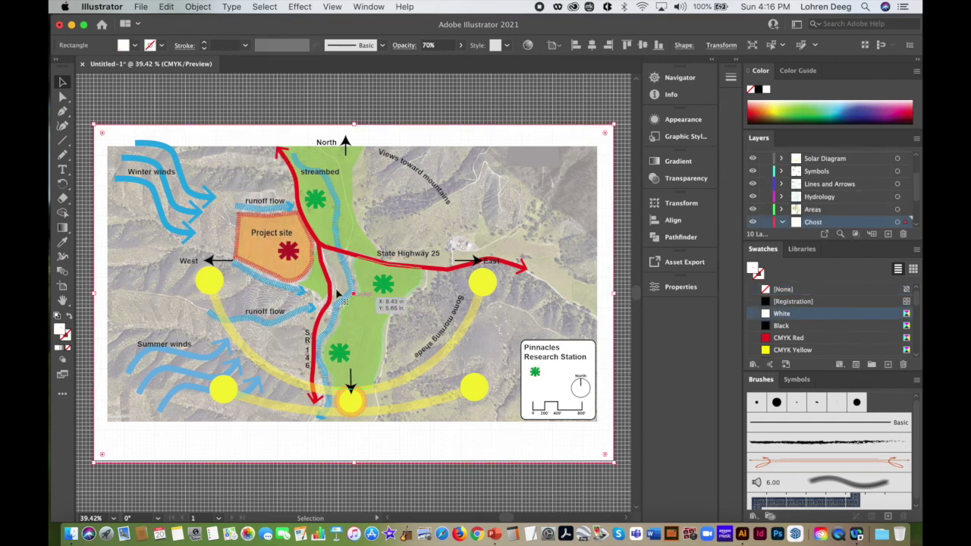
Duplicate the lower runoff flow arrow and move the copy over to the legend box
{"action": "left_click", "coordinate": [303, 314]}
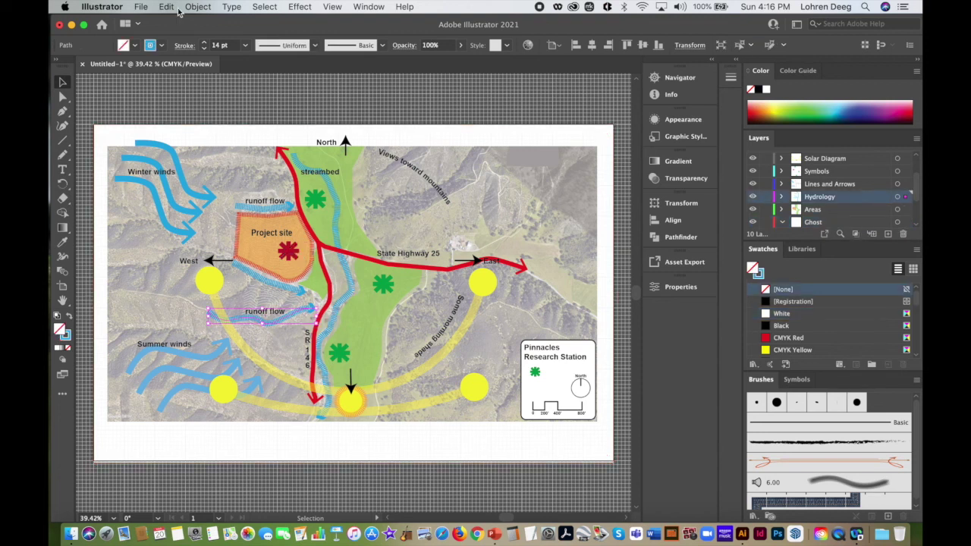
{"action": "left_click", "coordinate": [166, 6]}
{"action": "left_click", "coordinate": [166, 6]}
{"action": "left_click", "coordinate": [166, 6]}
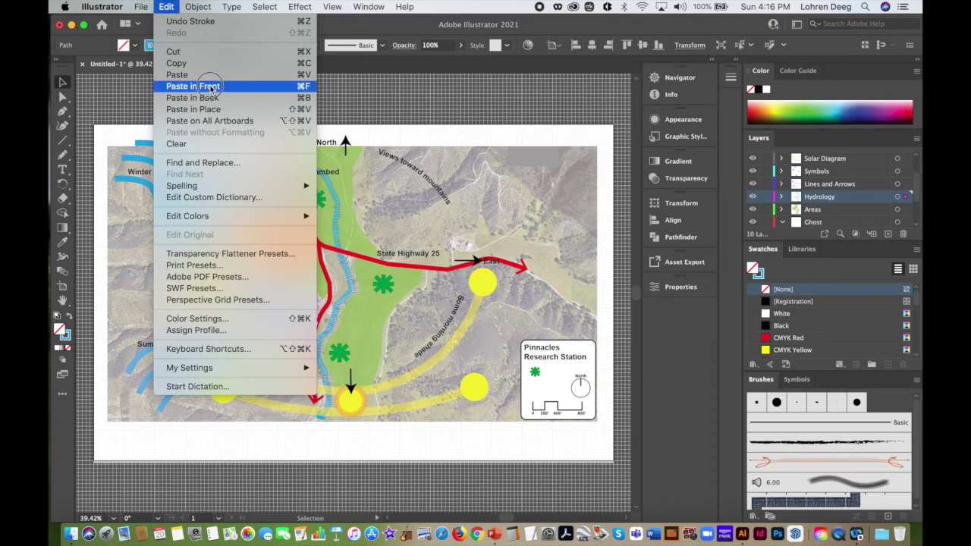
{"action": "left_click", "coordinate": [211, 87]}
{"action": "left_click_drag", "start_coordinate": [371, 303], "coordinate": [527, 400]}
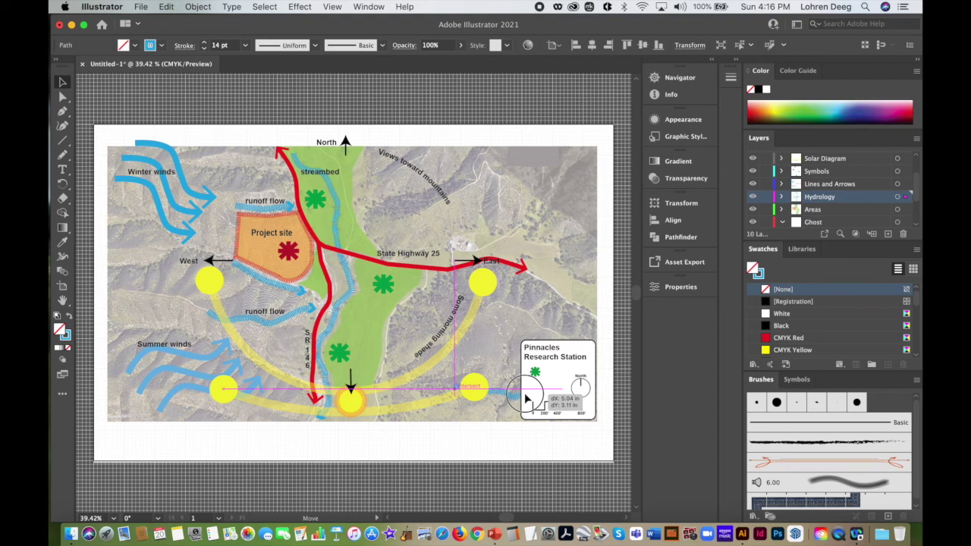
{"action": "left_click_drag", "start_coordinate": [527, 399], "coordinate": [501, 389]}
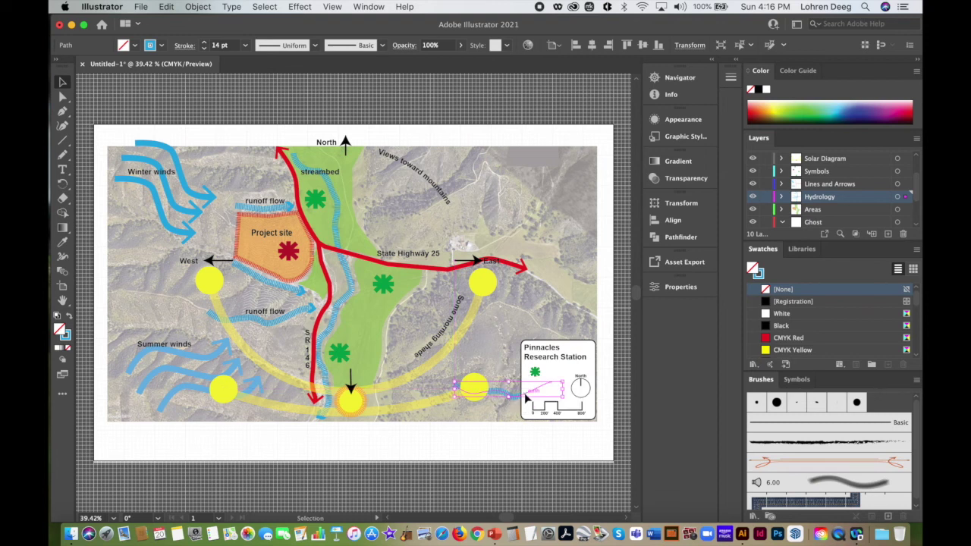
Cut the duplicated runoff arrow from the Hydrology layer and paste it onto the Legend layer
{"action": "left_click", "coordinate": [164, 6]}
{"action": "left_click", "coordinate": [178, 50]}
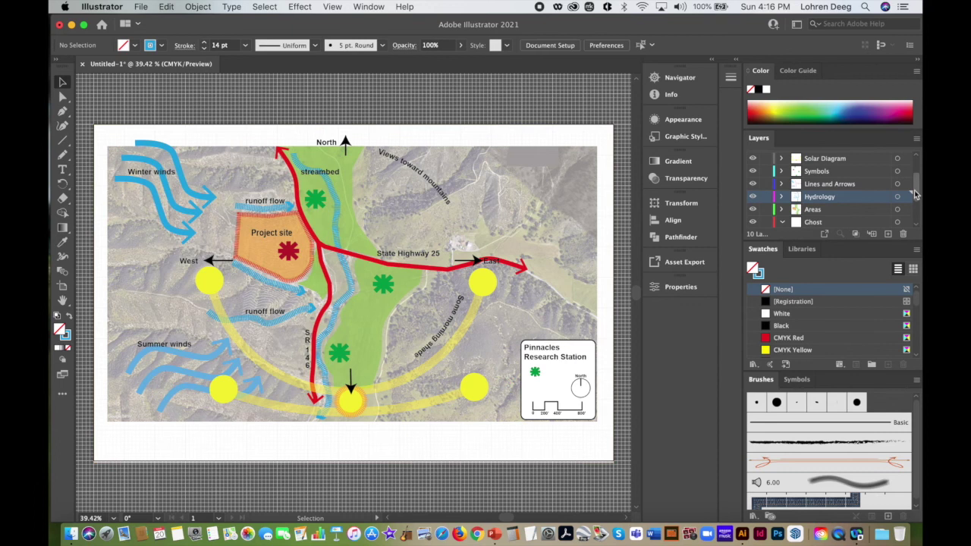
{"action": "scroll", "coordinate": [913, 191], "scroll_direction": "up", "scroll_amount": 3}
{"action": "left_click", "coordinate": [840, 157]}
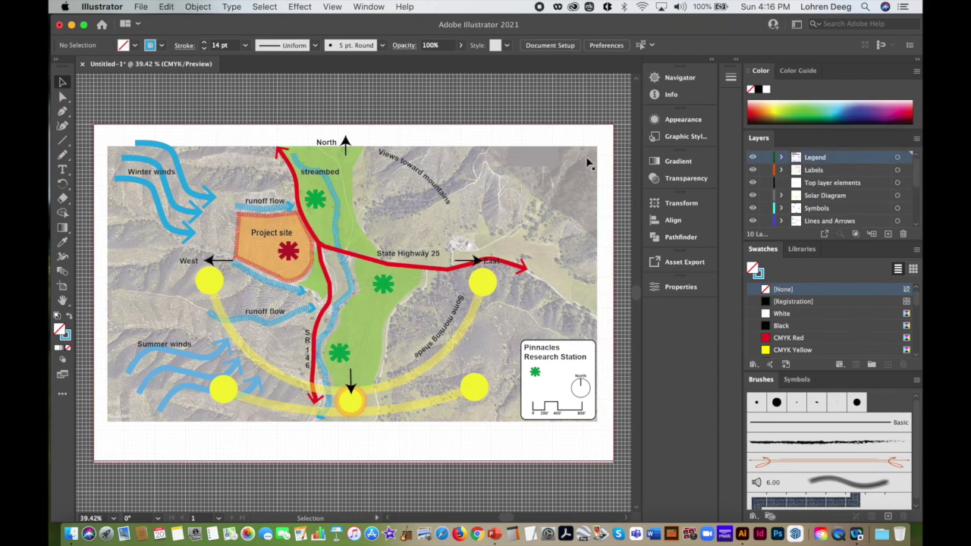
{"action": "left_click", "coordinate": [166, 6]}
{"action": "left_click", "coordinate": [182, 72]}
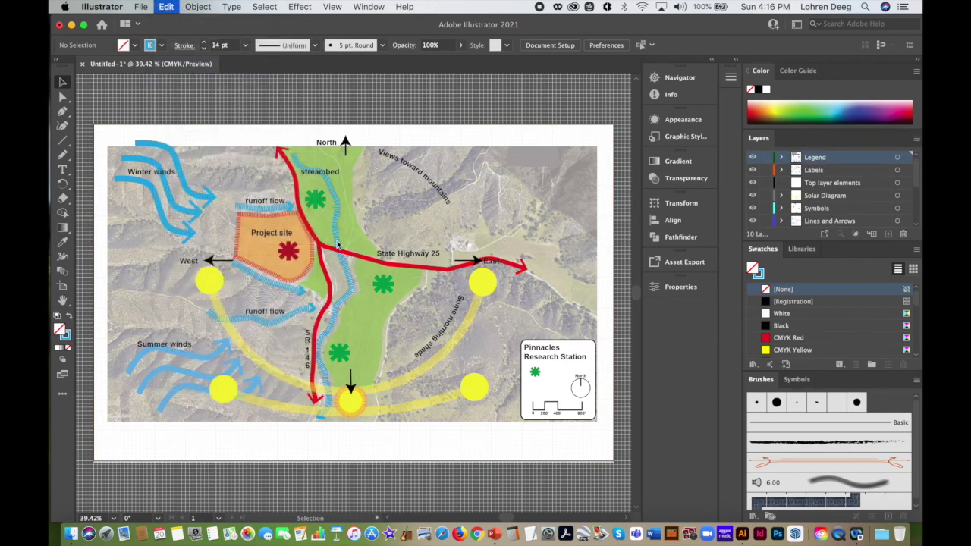
Move the pasted runoff arrow to the legend, narrow it to fit inside the box, and set its stroke to 4 pt
{"action": "left_click_drag", "start_coordinate": [372, 301], "coordinate": [525, 404]}
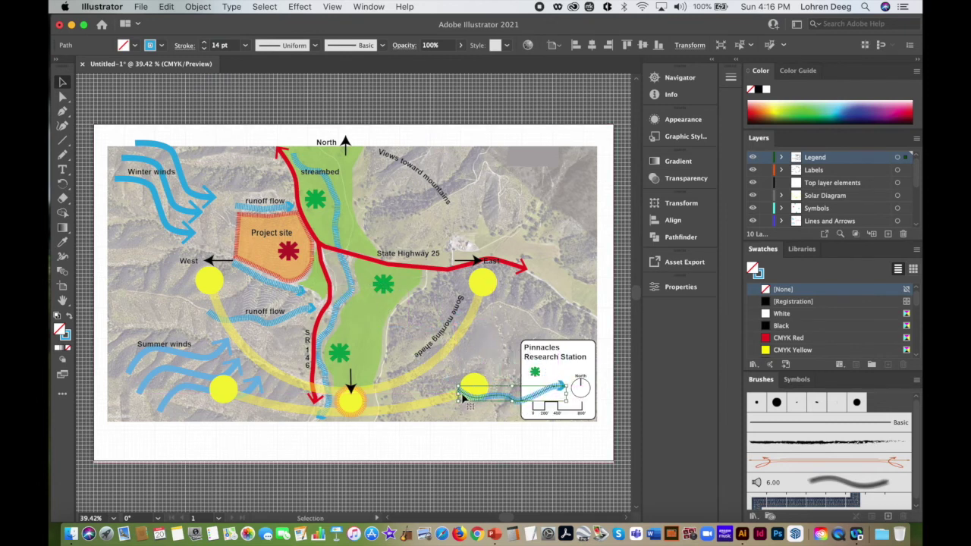
{"action": "left_click_drag", "start_coordinate": [457, 393], "coordinate": [563, 384]}
{"action": "left_click", "coordinate": [244, 47]}
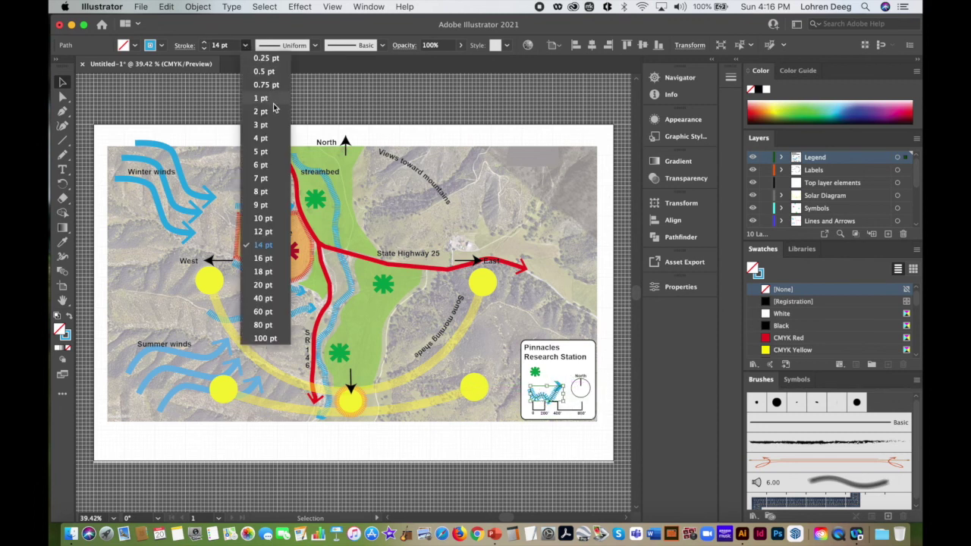
{"action": "left_click", "coordinate": [272, 140]}
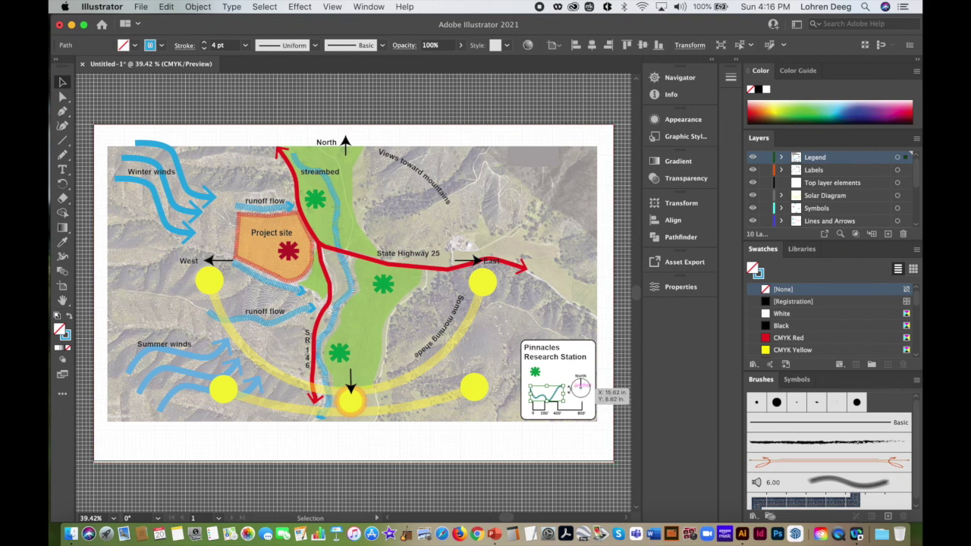
Shrink the legend's runoff arrow, nudge it up and left beneath the green asterisk, and clear the selection
{"action": "left_click_drag", "start_coordinate": [565, 388], "coordinate": [554, 393]}
{"action": "key", "text": "shift+Up"}
{"action": "key", "text": "shift+Up"}
{"action": "key", "text": "shift+Up"}
{"action": "key", "text": "shift+Left"}
{"action": "key", "text": "shift+Up"}
{"action": "key", "text": "shift+Up"}
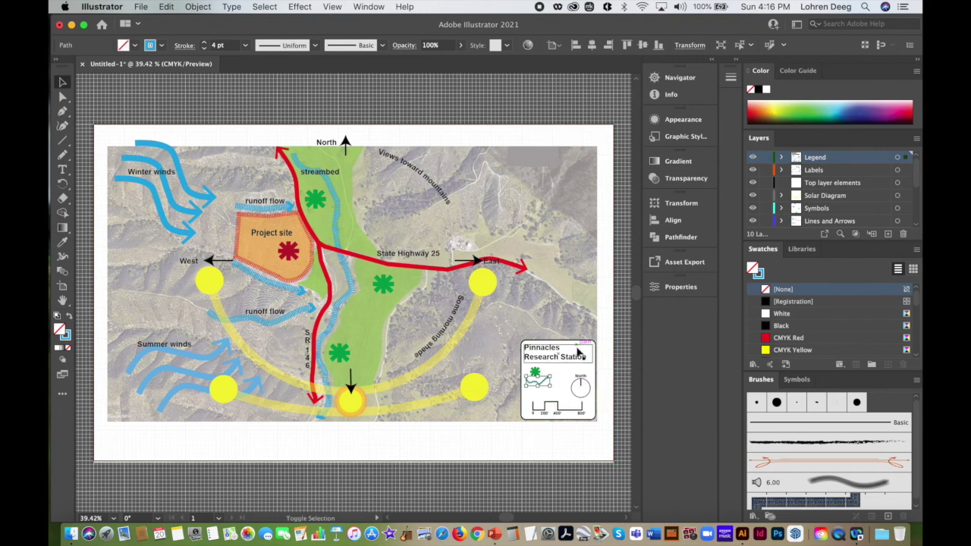
{"action": "left_click", "coordinate": [609, 331]}
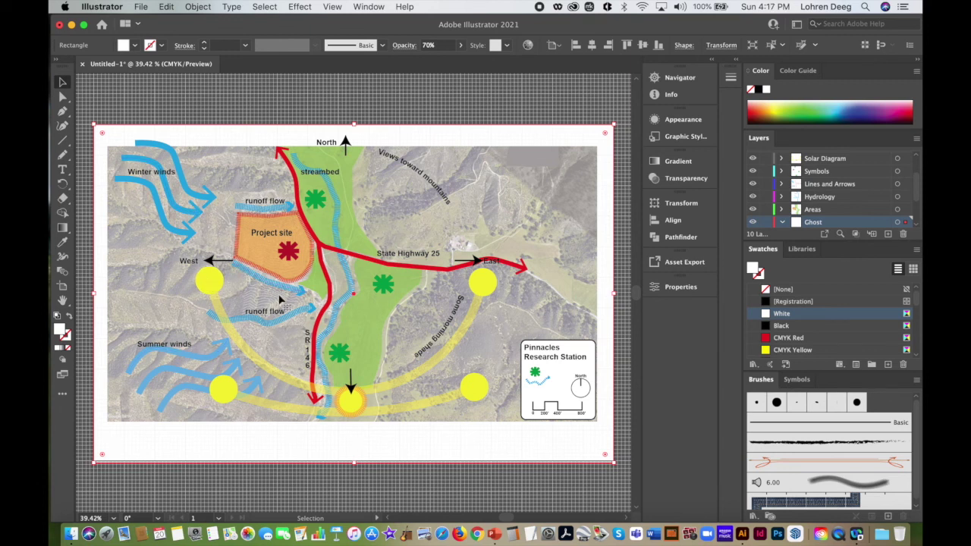
{"action": "left_click", "coordinate": [285, 266]}
{"action": "left_click", "coordinate": [99, 96]}
{"action": "left_click", "coordinate": [61, 84]}
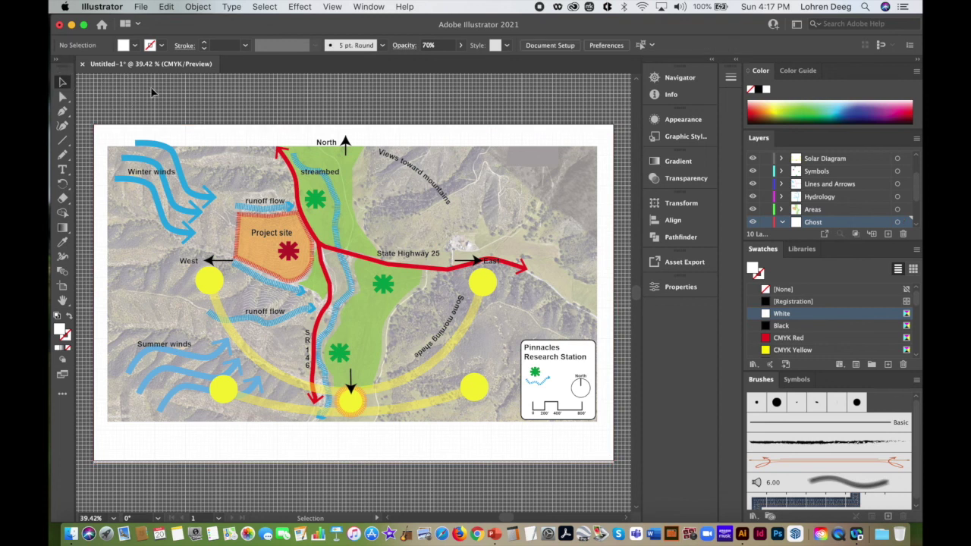
Start saving the document under a new name, Pinnacles_SiteAnalysis_Context_Map.ai
{"action": "left_click", "coordinate": [142, 7]}
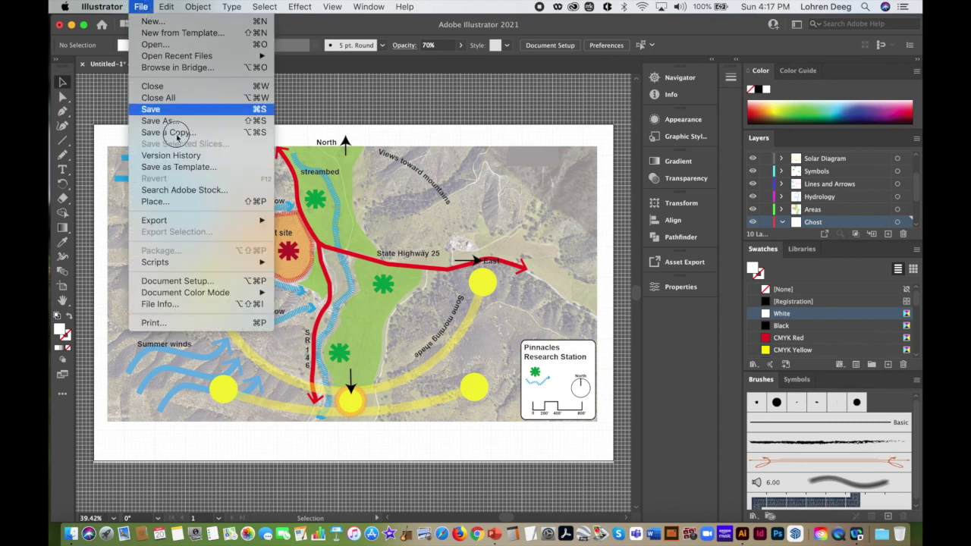
{"action": "left_click", "coordinate": [163, 120]}
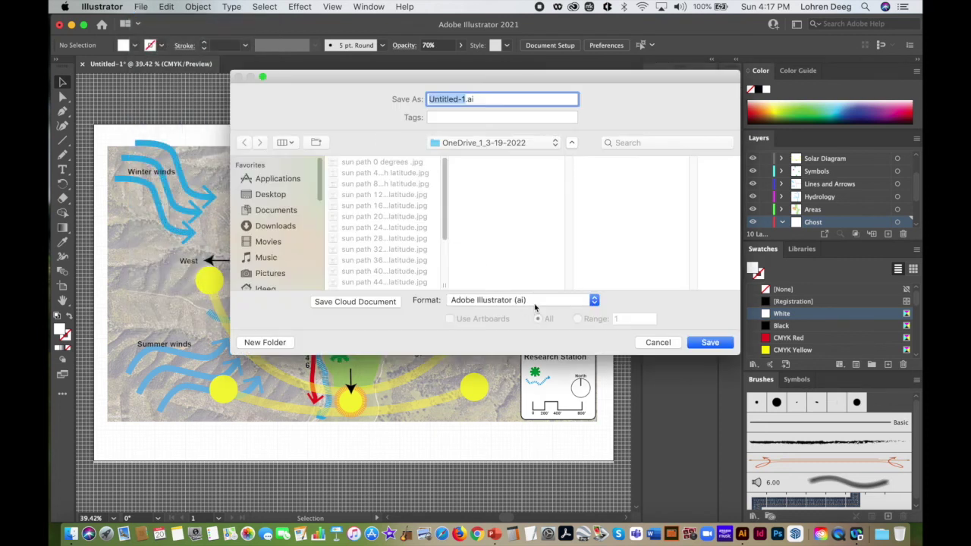
{"action": "type", "text": "Pinnacles"}
{"action": "type", "text": "_Cont"}
{"action": "type", "text": "ext_M"}
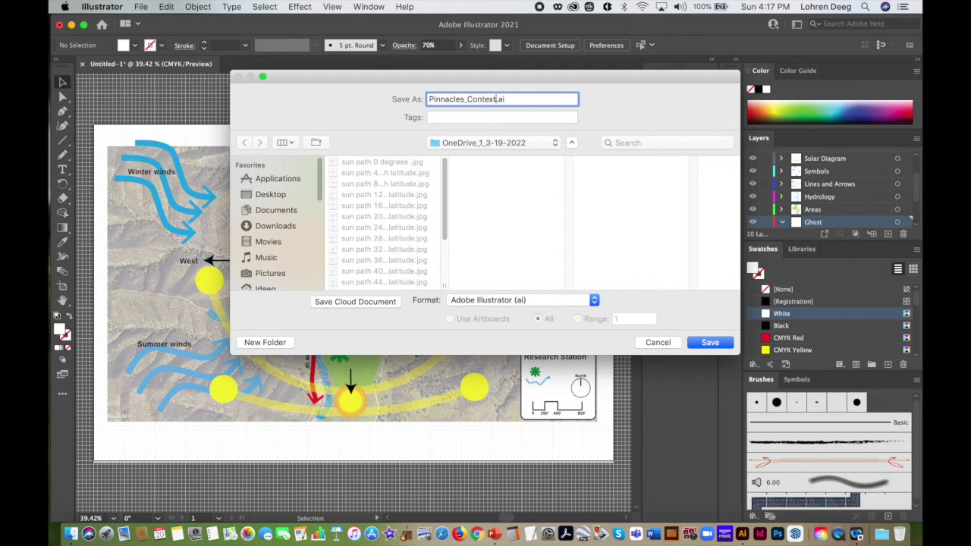
{"action": "type", "text": "ap"}
{"action": "type", "text": "SiteAna"}
{"action": "type", "text": "lysis"}
{"action": "type", "text": "_"}
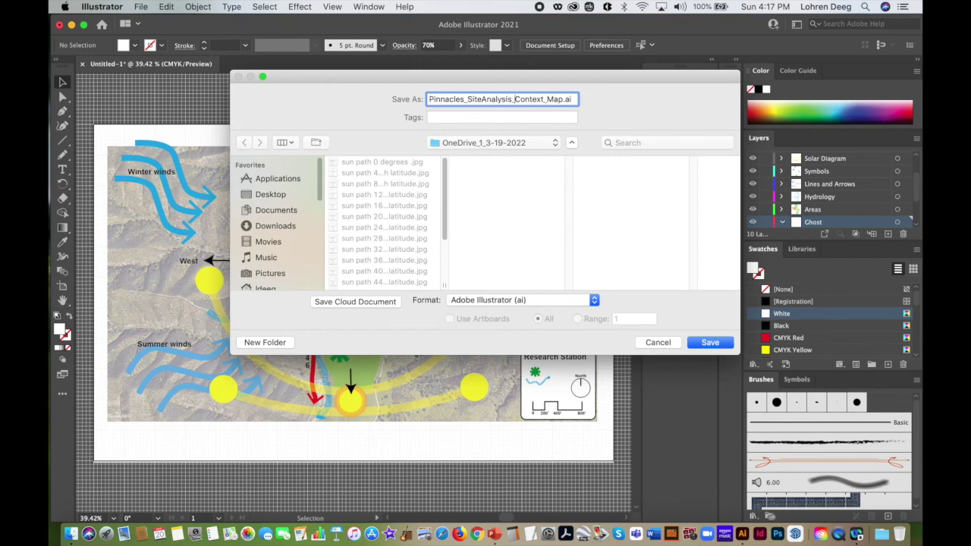
Keep the Adobe Illustrator (ai) format, choose the Desktop as destination, and save with the default Illustrator options
{"action": "left_click", "coordinate": [518, 301]}
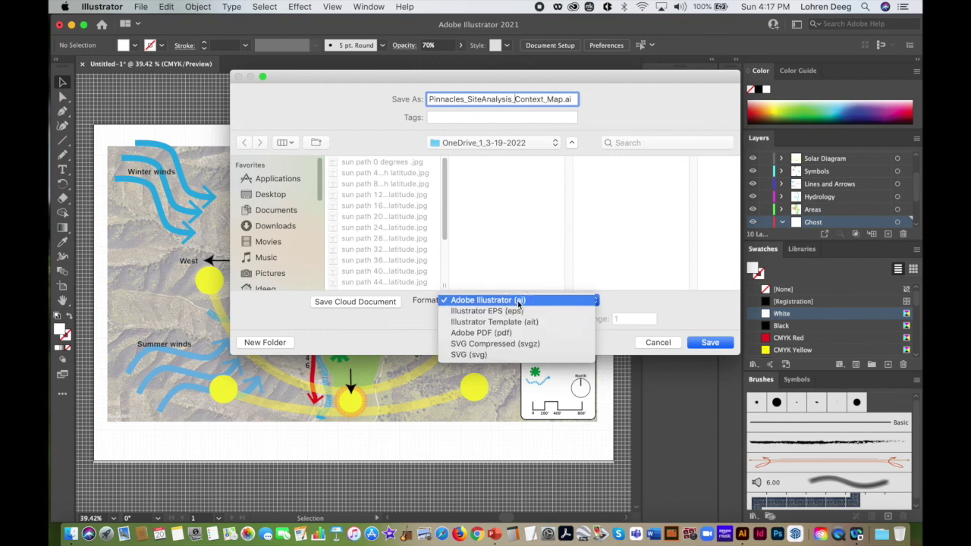
{"action": "left_click", "coordinate": [518, 300]}
{"action": "left_click", "coordinate": [284, 197]}
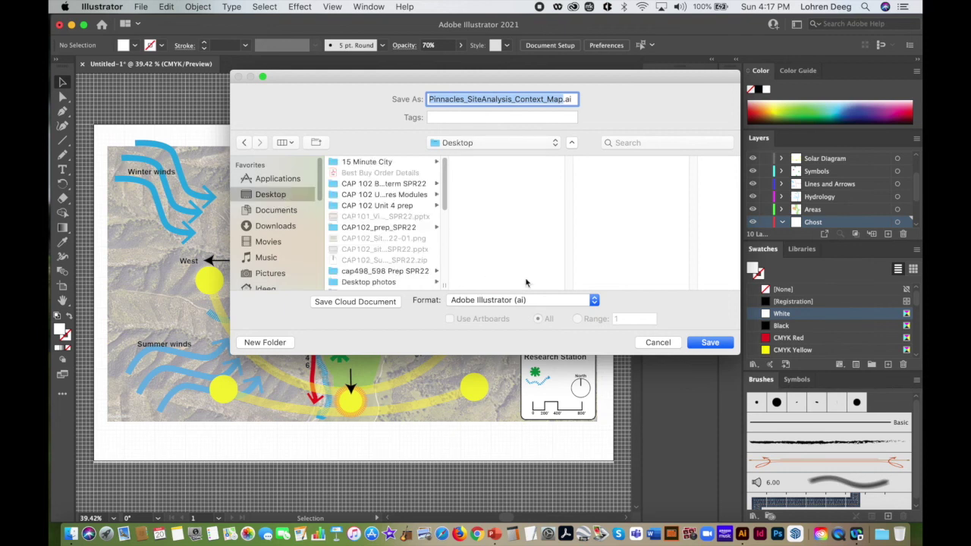
{"action": "left_click", "coordinate": [709, 344]}
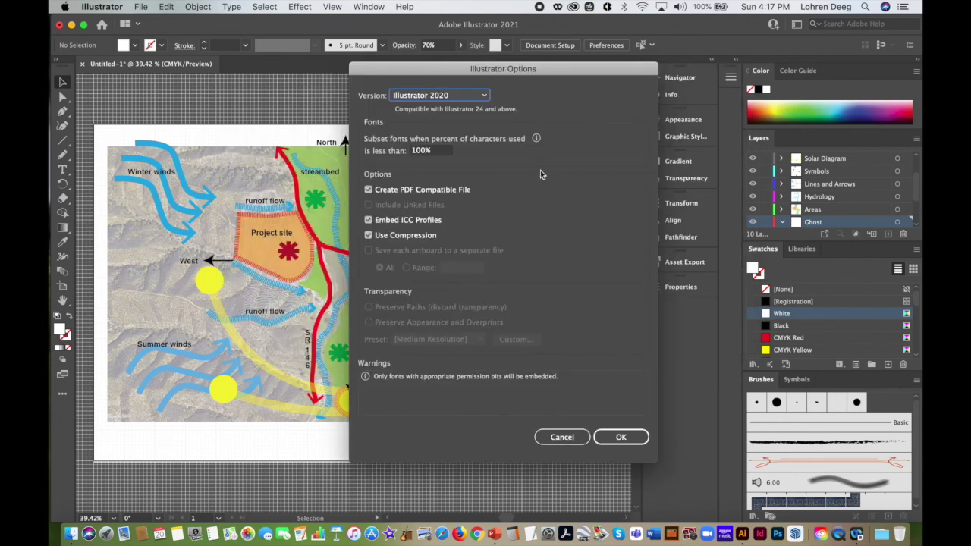
{"action": "left_click", "coordinate": [618, 444]}
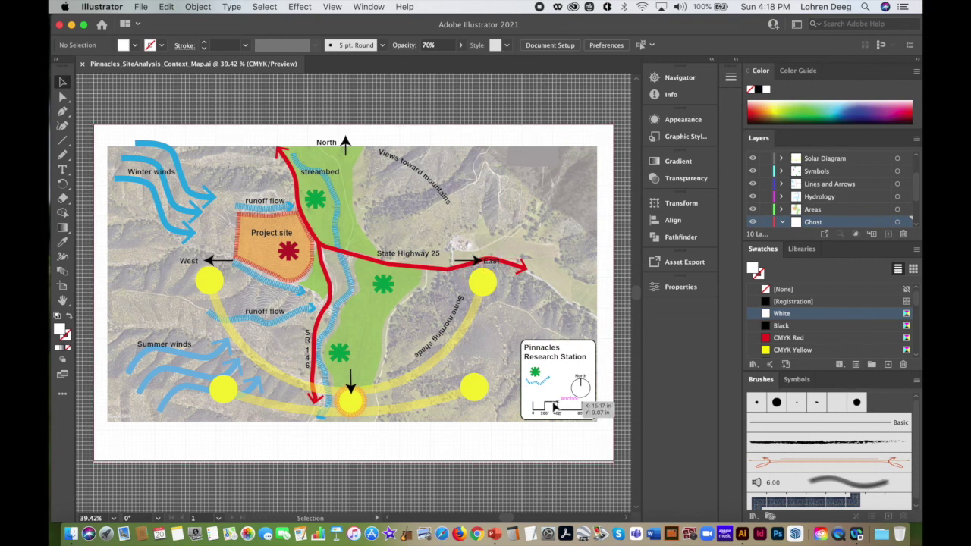
Start exporting the document to the Desktop in JPEG (jpg) format as Pinnacles_SiteAnalysis_Context_Map.jpg
{"action": "left_click", "coordinate": [140, 6]}
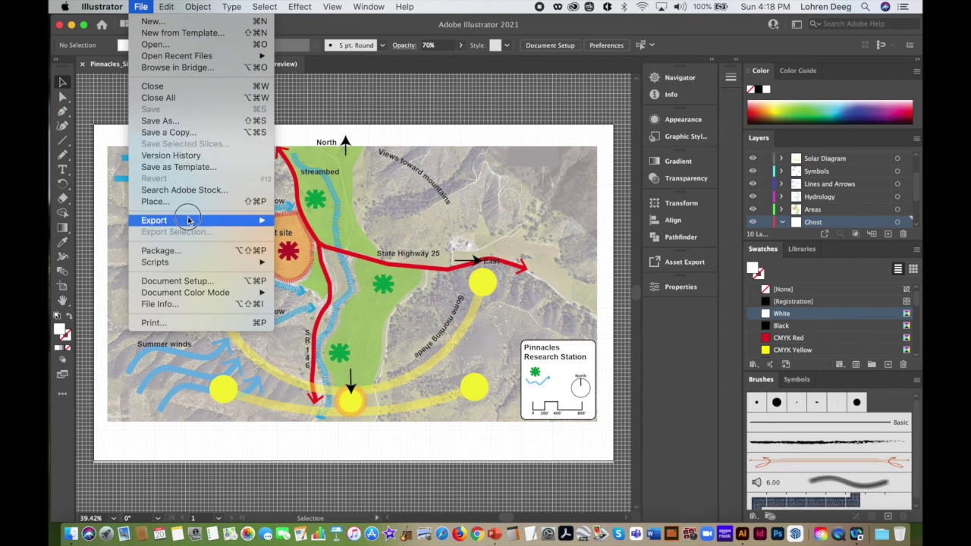
{"action": "mouse_move", "coordinate": [187, 220]}
{"action": "left_click", "coordinate": [324, 235]}
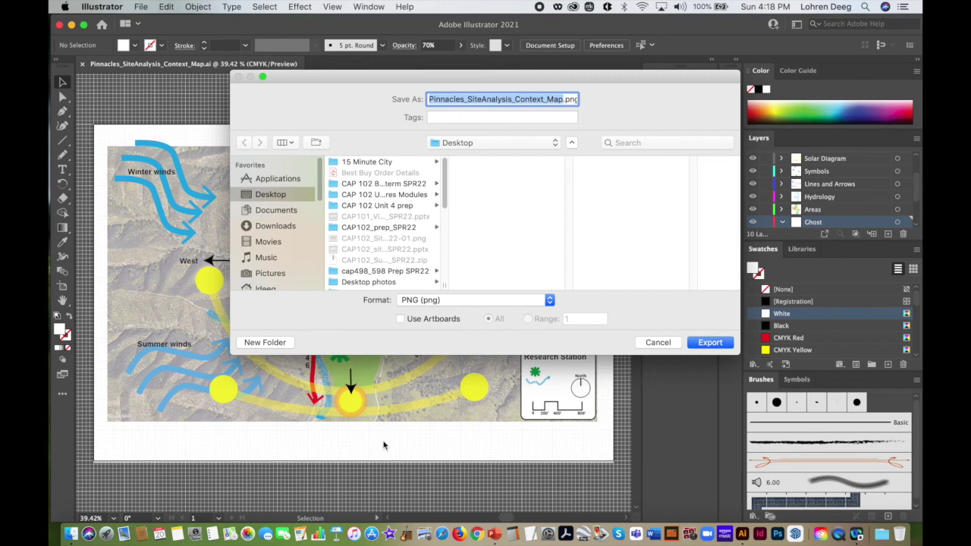
{"action": "left_click", "coordinate": [444, 302]}
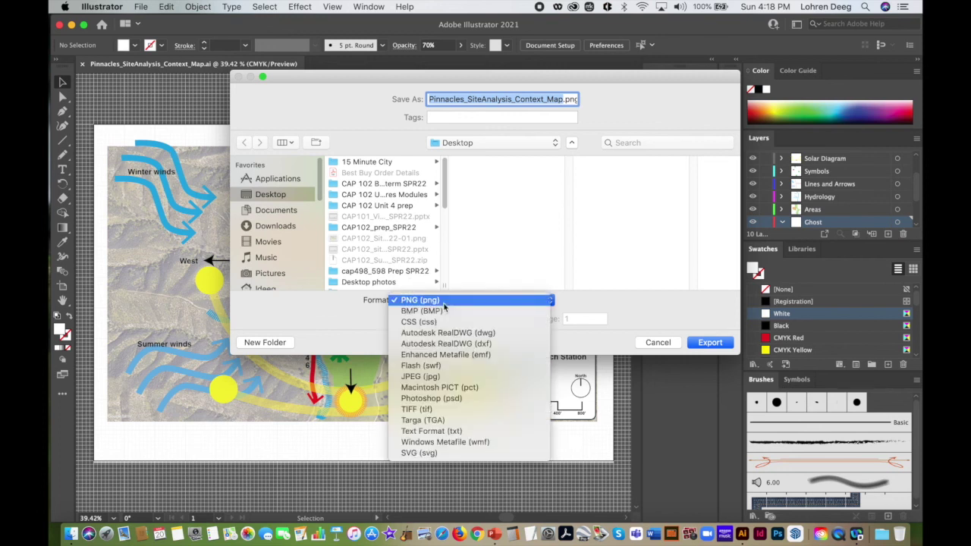
{"action": "left_click", "coordinate": [463, 377]}
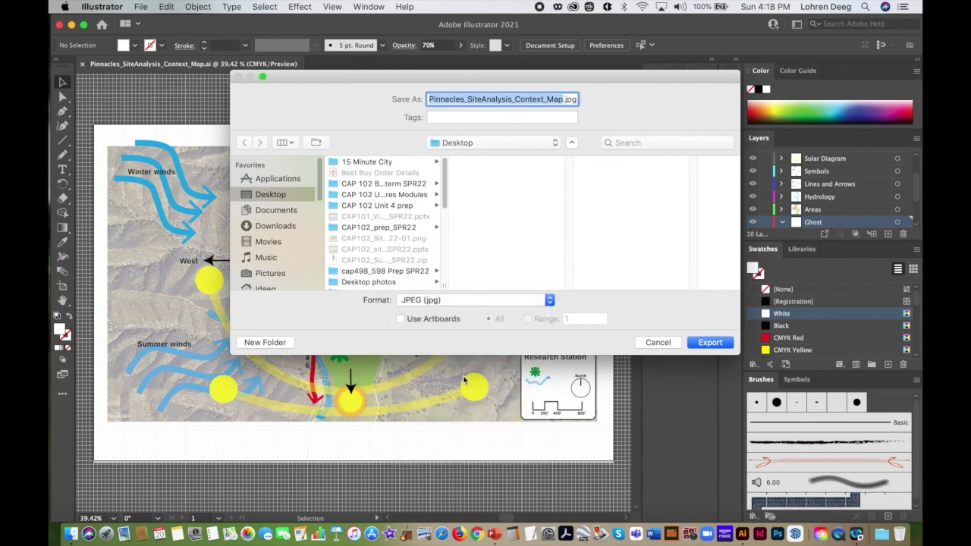
{"action": "left_click", "coordinate": [478, 300]}
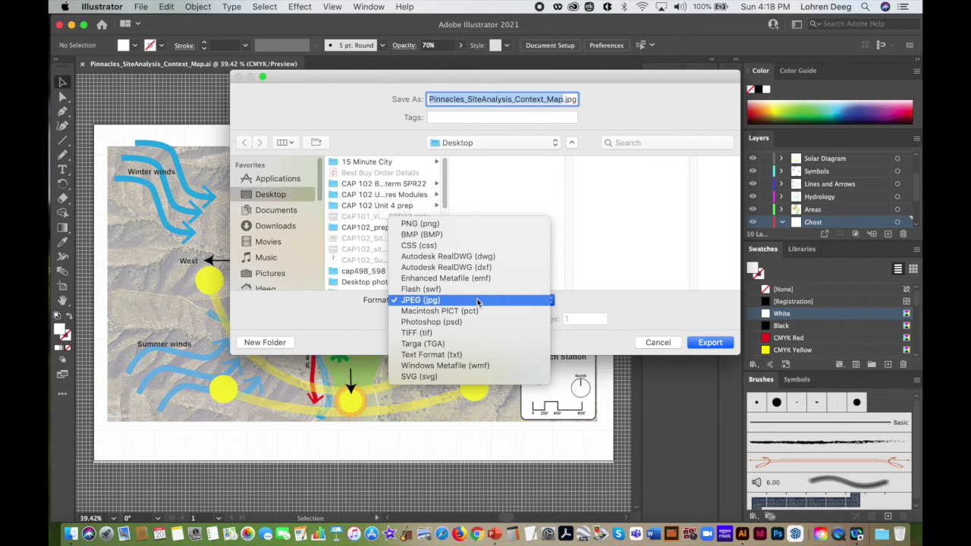
{"action": "left_click", "coordinate": [478, 302]}
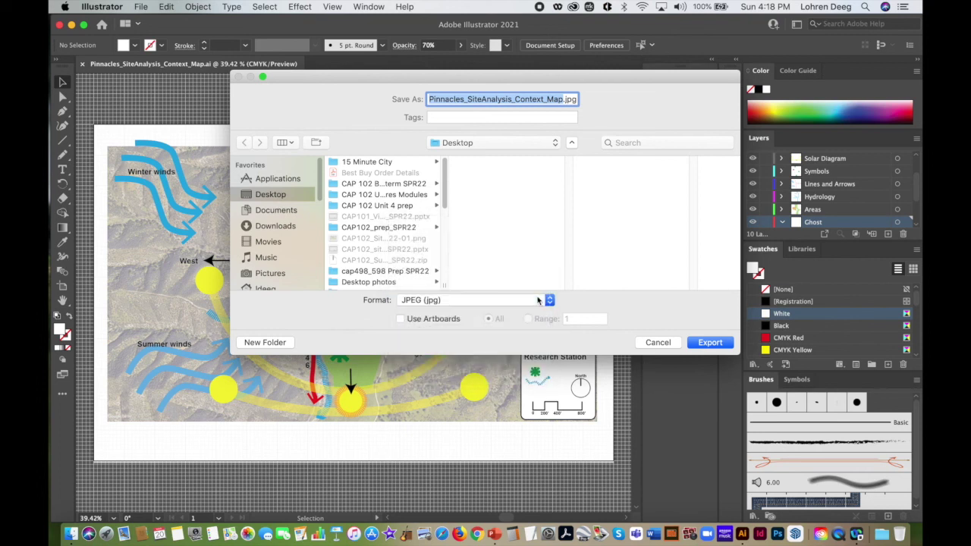
{"action": "left_click", "coordinate": [519, 304]}
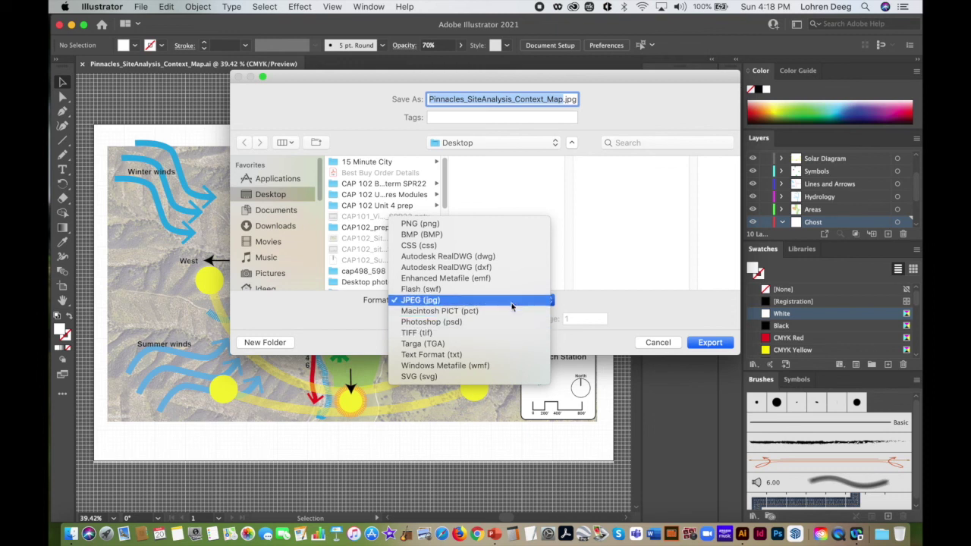
{"action": "left_click", "coordinate": [513, 301]}
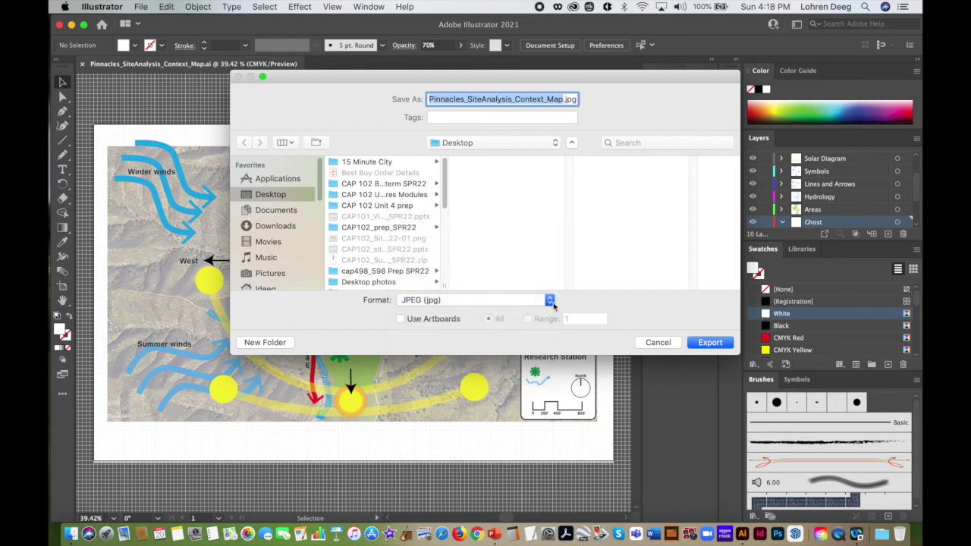
{"action": "left_click_drag", "start_coordinate": [360, 77], "coordinate": [541, 87]}
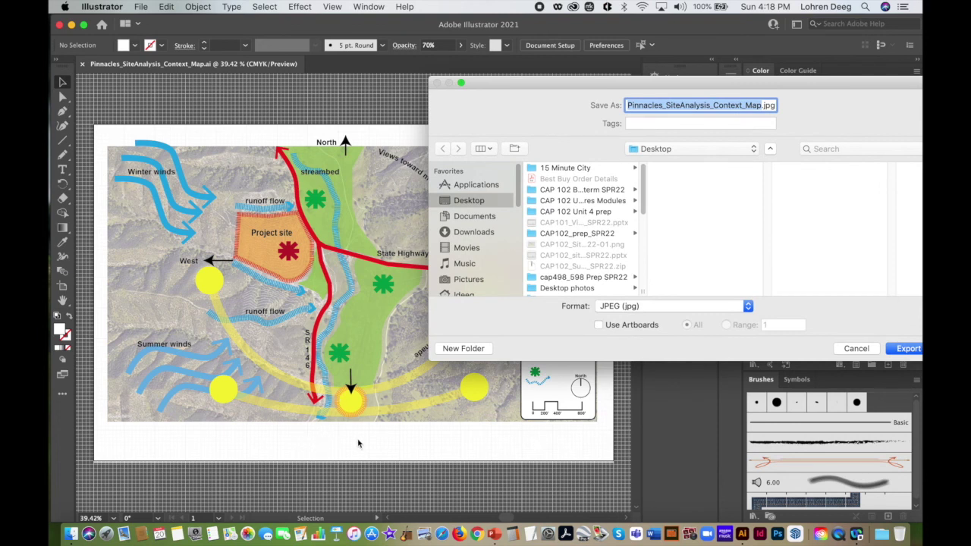
{"action": "left_click_drag", "start_coordinate": [563, 82], "coordinate": [428, 110]}
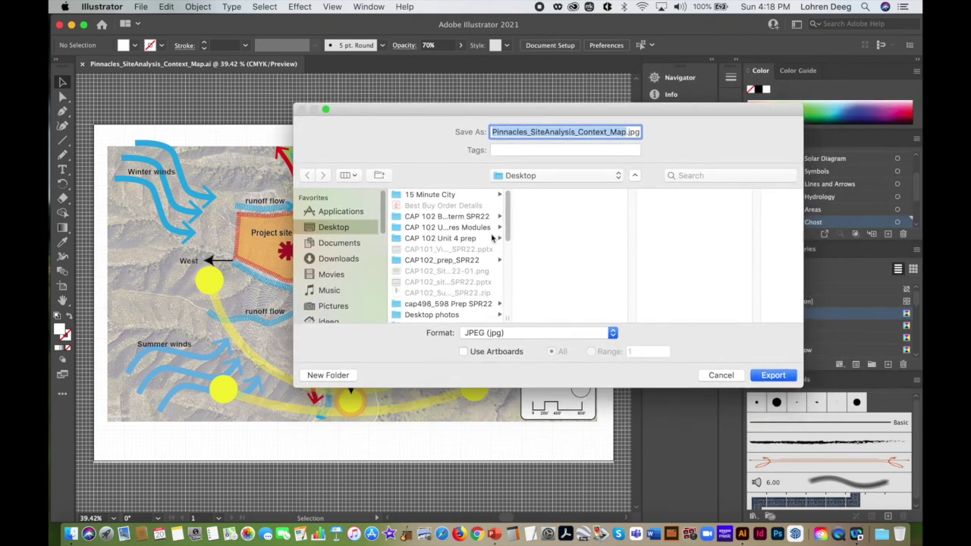
{"action": "left_click", "coordinate": [776, 374]}
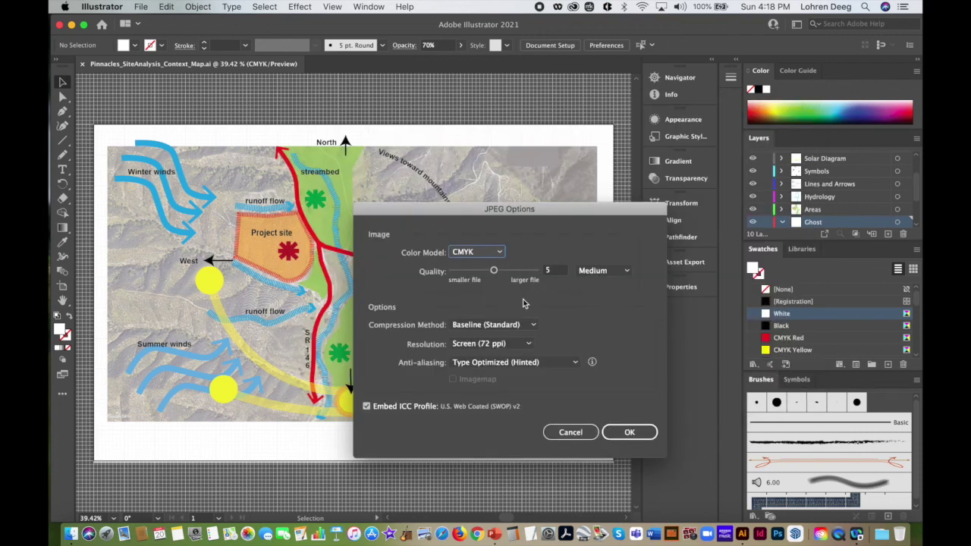
Set the JPEG resolution to Medium (150 ppi) and complete the export
{"action": "left_click", "coordinate": [528, 344]}
{"action": "left_click", "coordinate": [520, 410]}
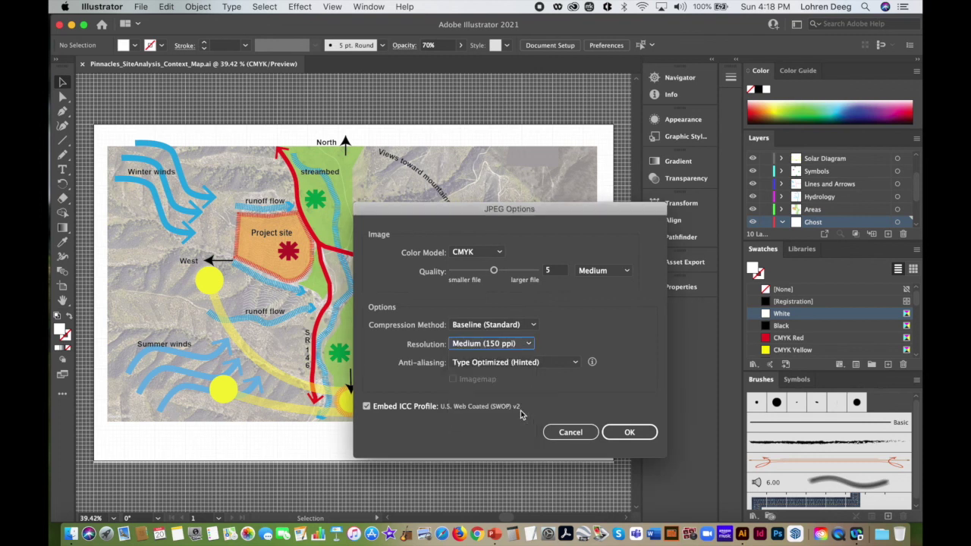
{"action": "left_click", "coordinate": [523, 344]}
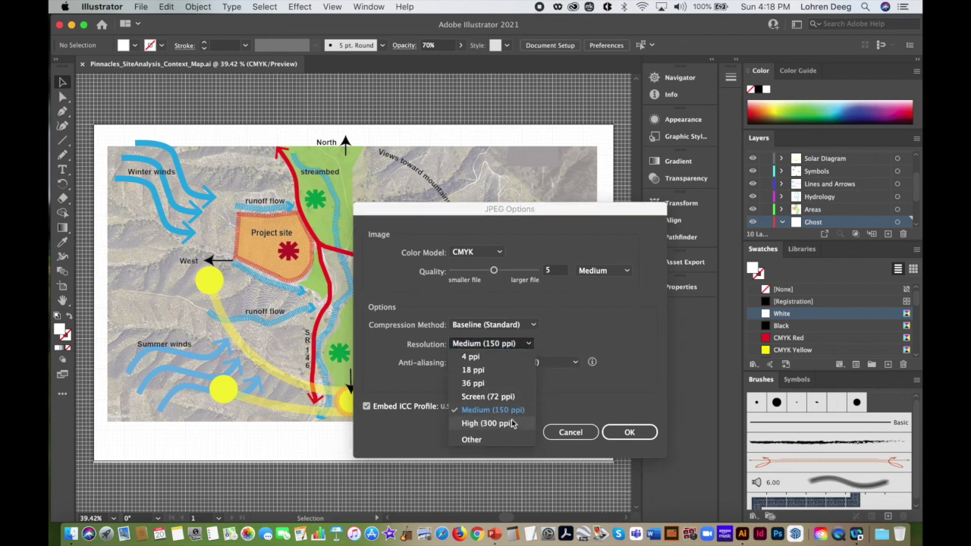
{"action": "left_click", "coordinate": [514, 411]}
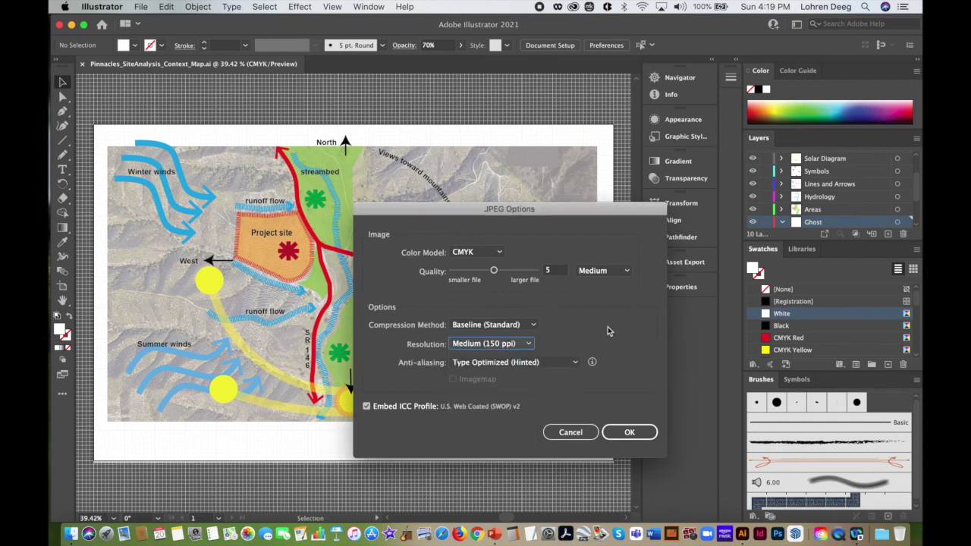
{"action": "left_click", "coordinate": [624, 432]}
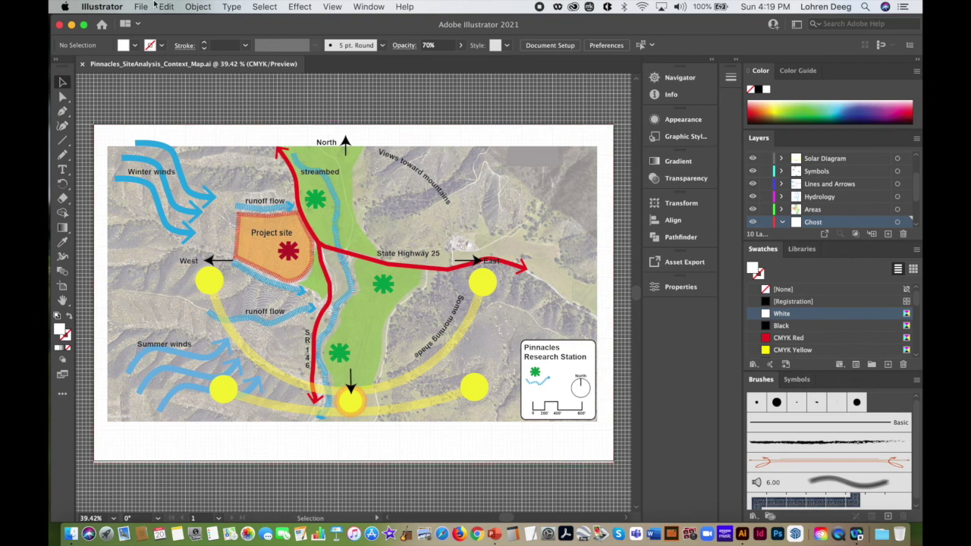
Start saving a copy of the document to the Desktop in Adobe PDF (pdf) format under the suggested copy name
{"action": "left_click", "coordinate": [141, 7]}
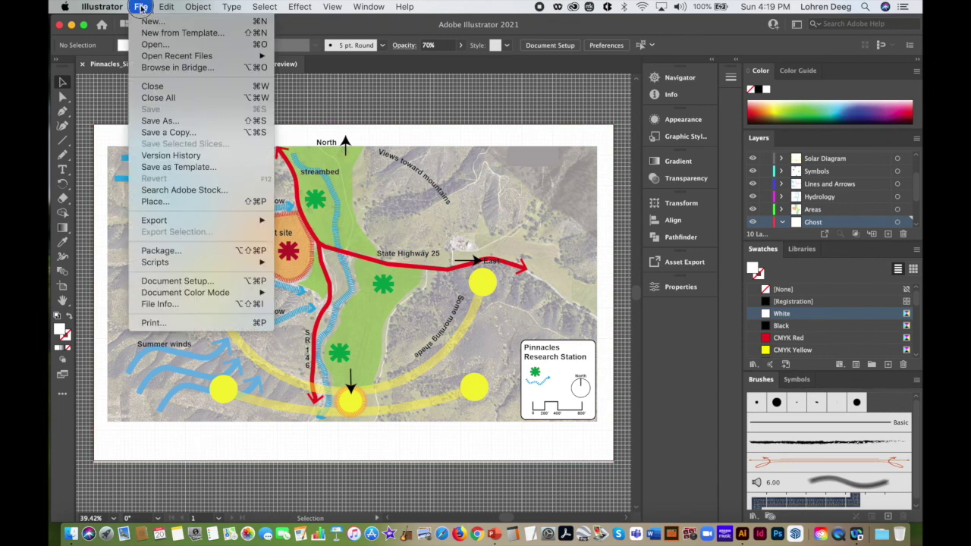
{"action": "left_click", "coordinate": [168, 132]}
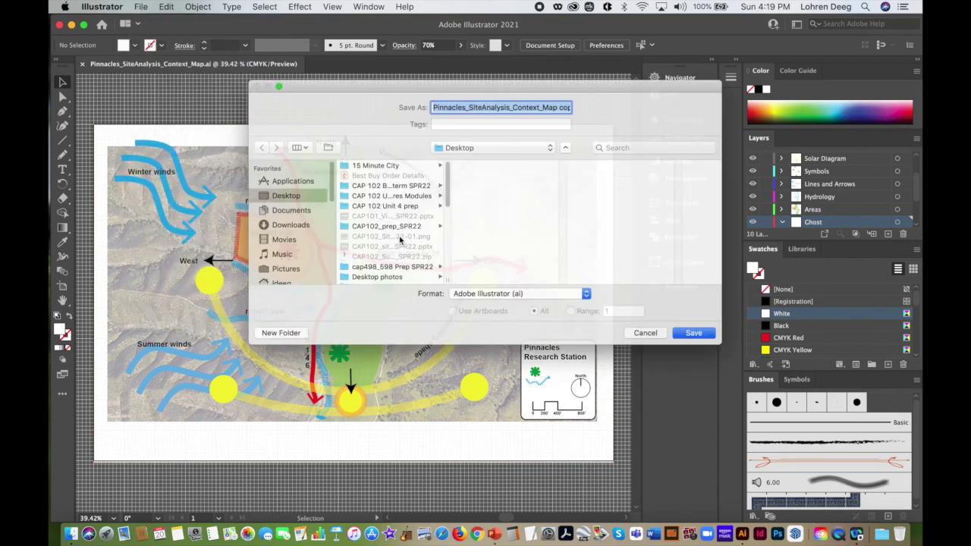
{"action": "left_click", "coordinate": [520, 303]}
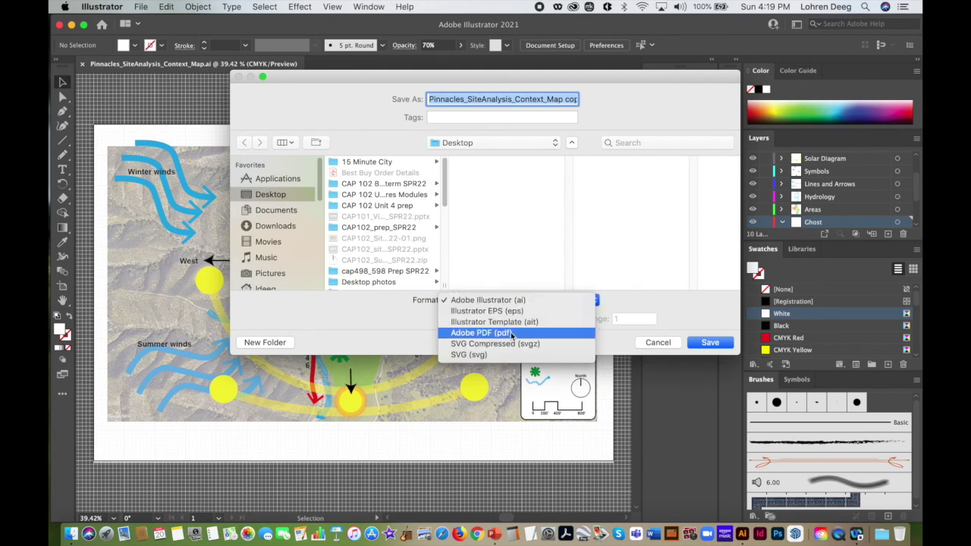
{"action": "left_click", "coordinate": [513, 334]}
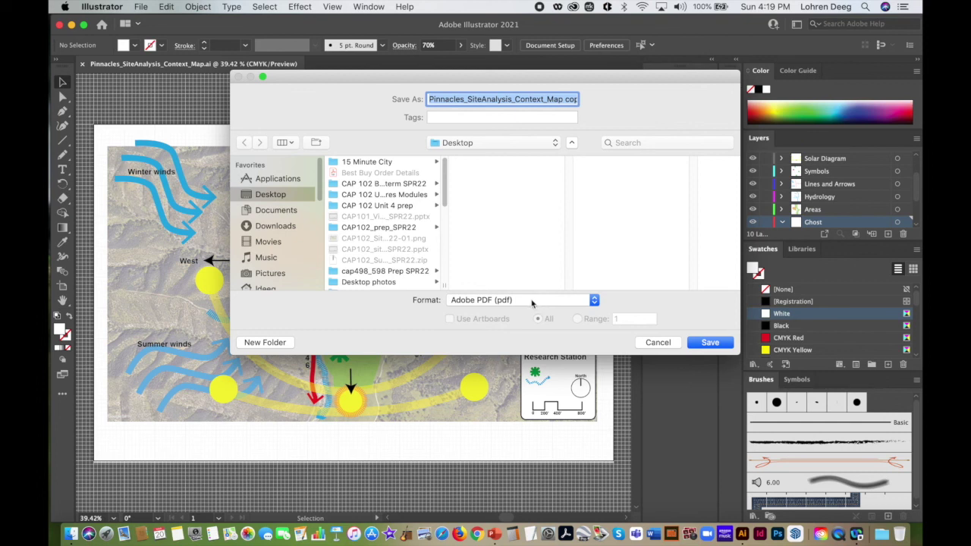
{"action": "left_click", "coordinate": [531, 301]}
{"action": "left_click", "coordinate": [531, 299]}
{"action": "left_click", "coordinate": [706, 343]}
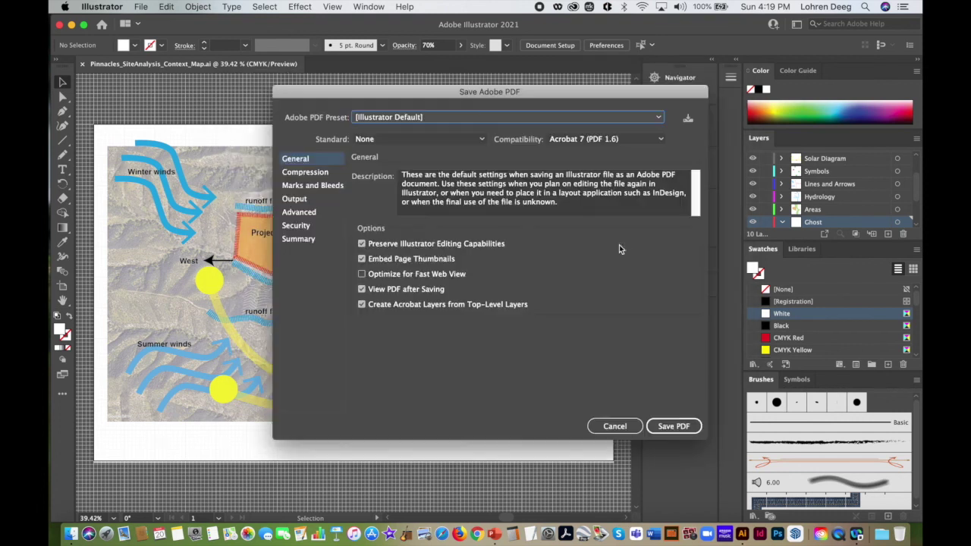
Set the PDF compatibility to Acrobat 8 (PDF 1.7) and save the PDF copy
{"action": "left_click", "coordinate": [664, 431]}
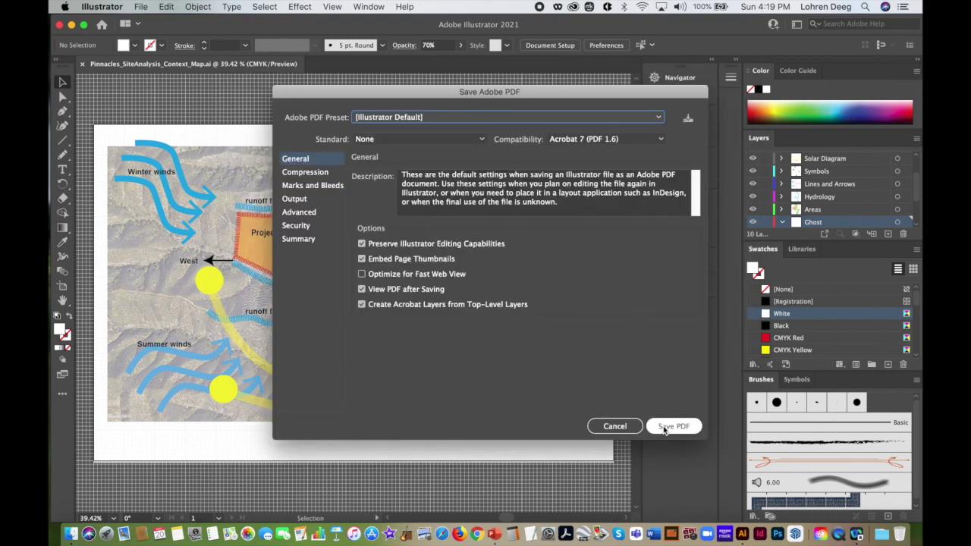
{"action": "left_click", "coordinate": [652, 139]}
{"action": "left_click", "coordinate": [627, 210]}
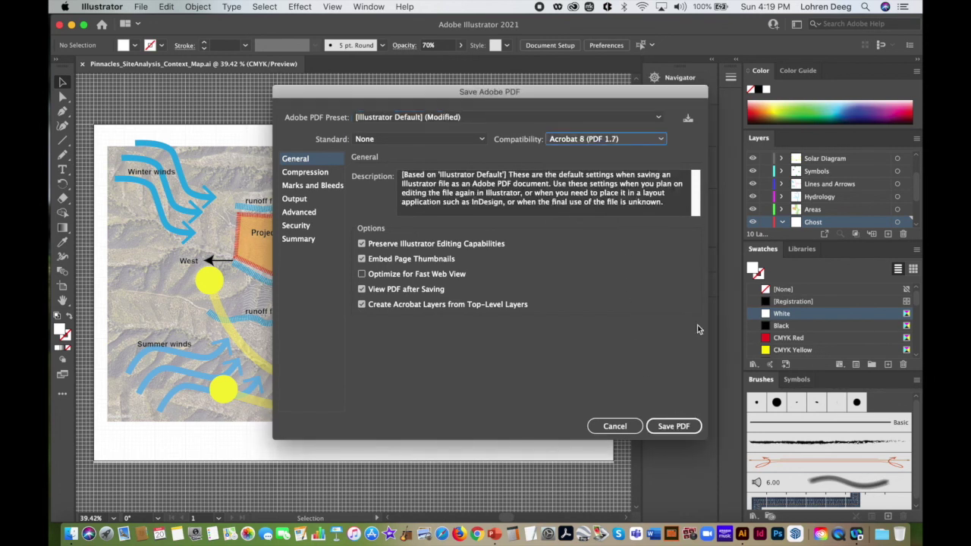
{"action": "left_click", "coordinate": [661, 140]}
{"action": "left_click", "coordinate": [657, 152]}
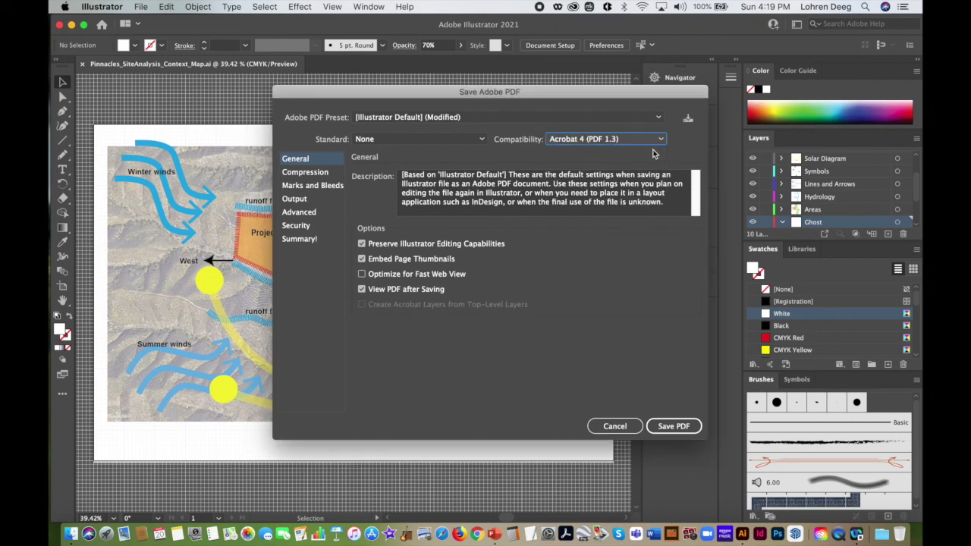
{"action": "left_click", "coordinate": [662, 143]}
{"action": "left_click", "coordinate": [637, 209]}
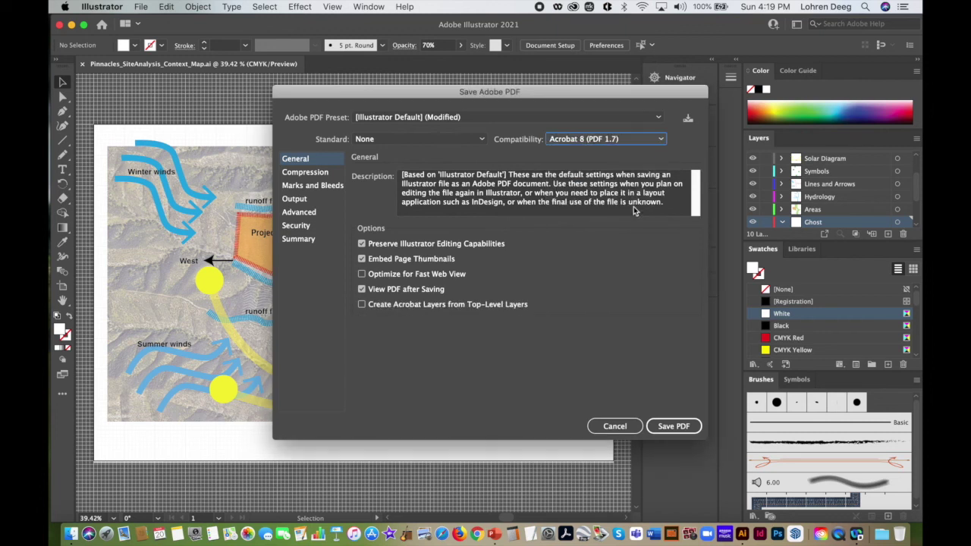
{"action": "left_click", "coordinate": [670, 428]}
{"action": "left_click", "coordinate": [668, 429]}
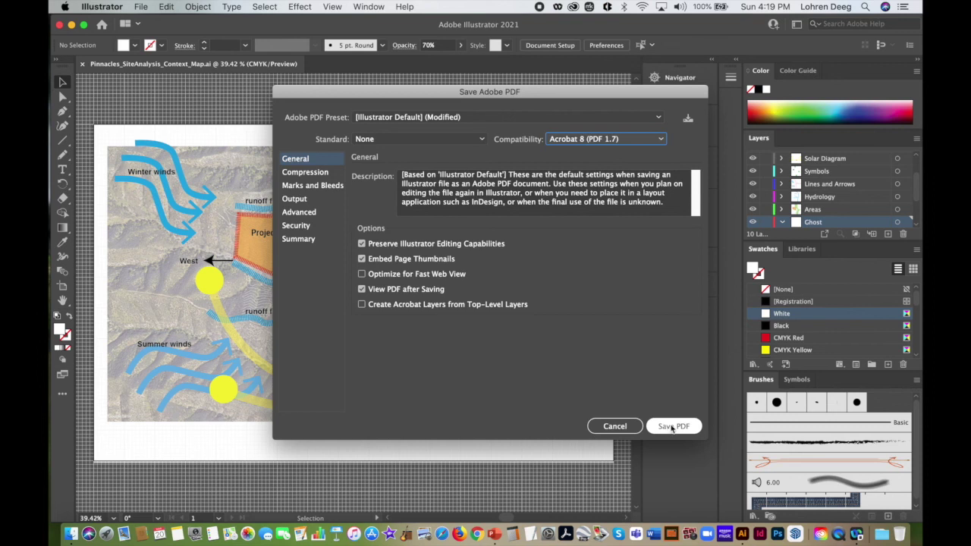
{"action": "left_click", "coordinate": [671, 429]}
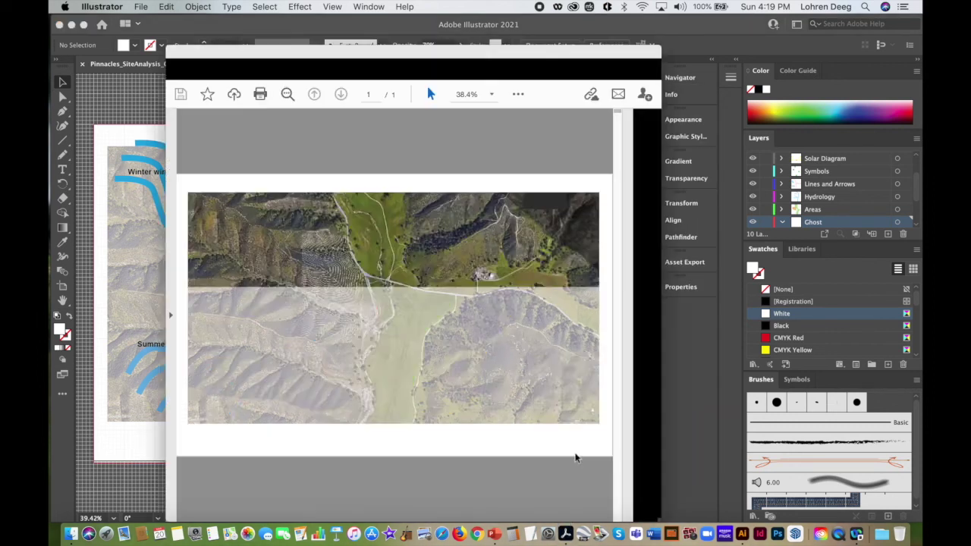
Reposition and widen the Acrobat window to check the whole saved PDF map
{"action": "left_click_drag", "start_coordinate": [490, 68], "coordinate": [509, 38]}
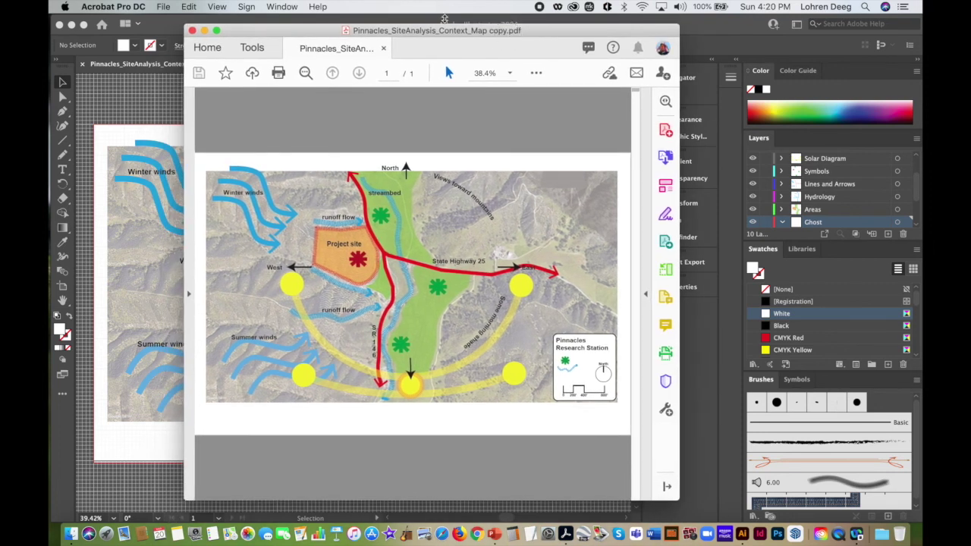
{"action": "left_click_drag", "start_coordinate": [706, 31], "coordinate": [763, 33]}
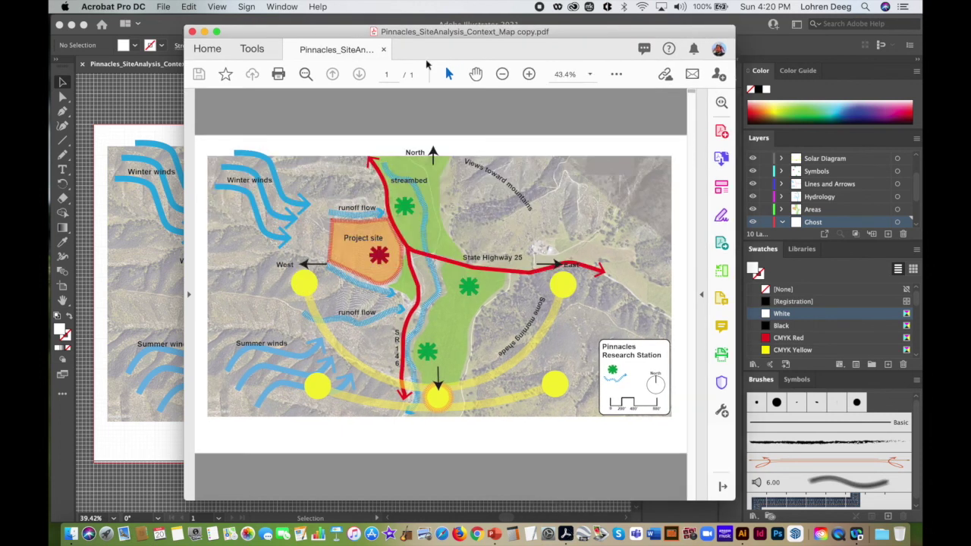
{"action": "left_click_drag", "start_coordinate": [415, 30], "coordinate": [383, 31]}
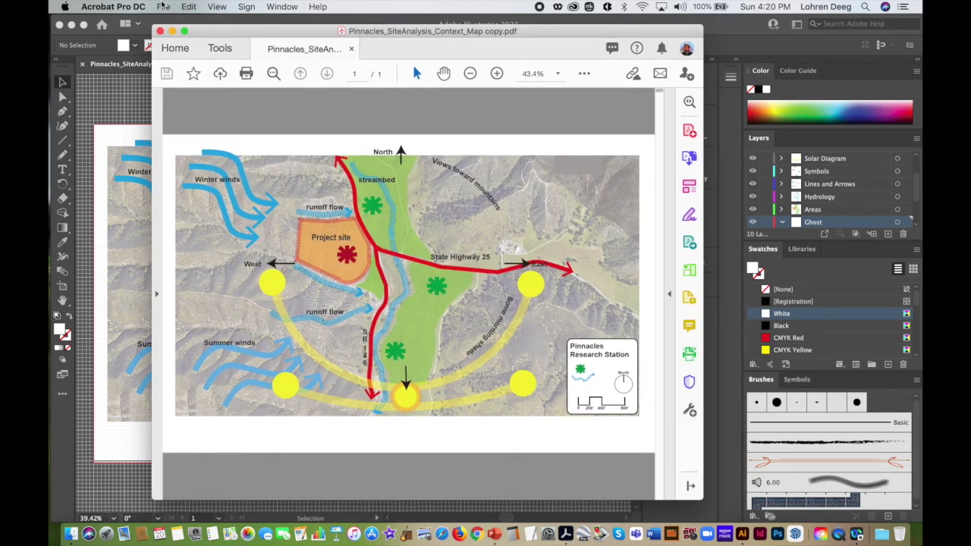
Save the map PDF as a reduced size PDF and close its Acrobat window
{"action": "left_click", "coordinate": [162, 6]}
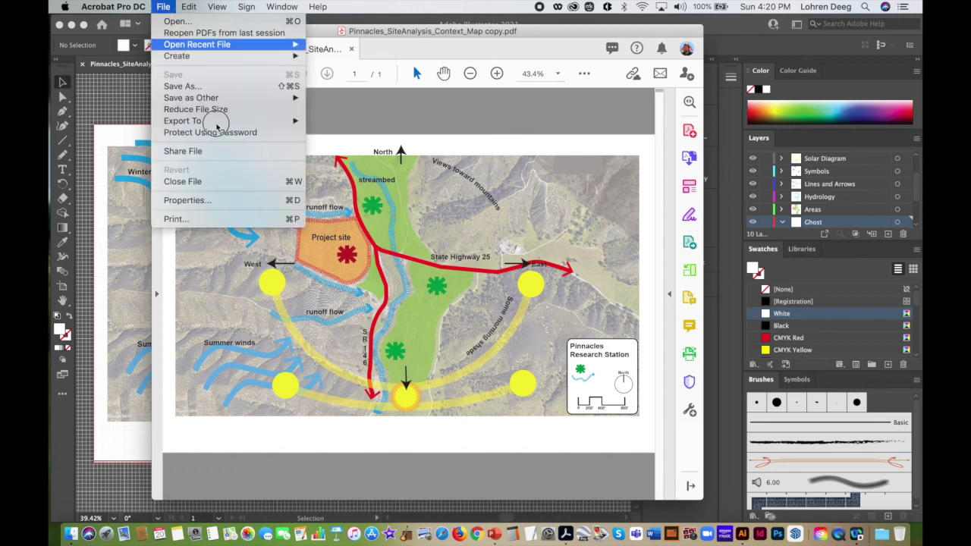
{"action": "left_click", "coordinate": [239, 113]}
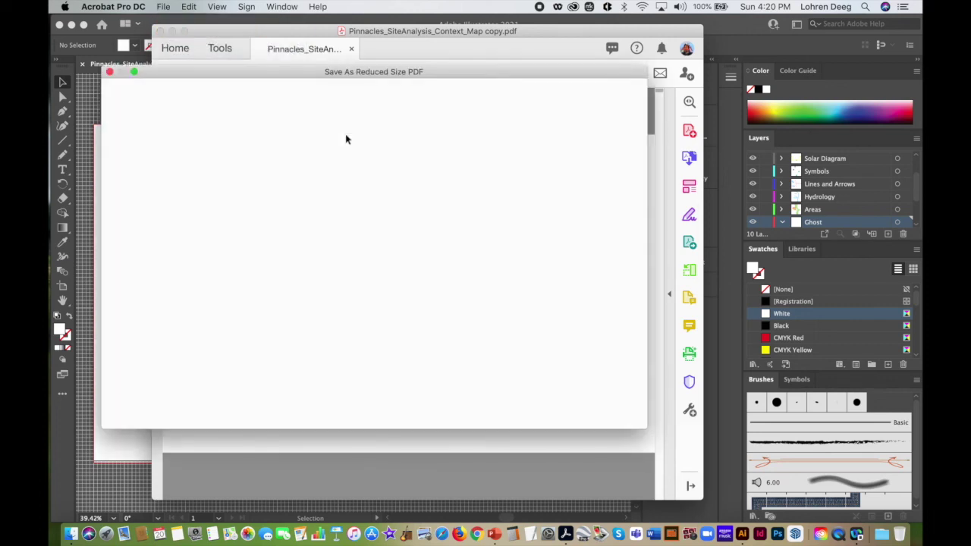
{"action": "left_click", "coordinate": [367, 191]}
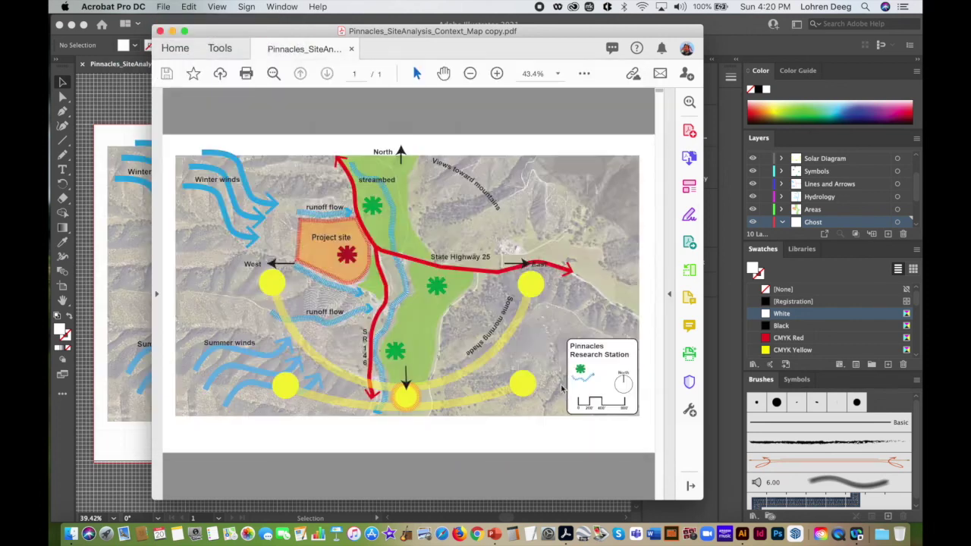
{"action": "left_click", "coordinate": [710, 343]}
{"action": "left_click", "coordinate": [580, 166]}
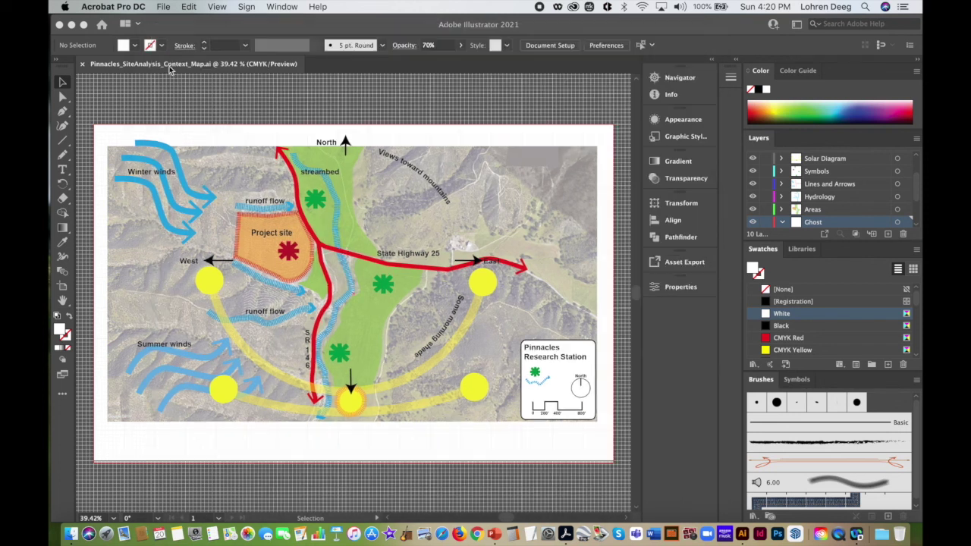
{"action": "left_click", "coordinate": [160, 32]}
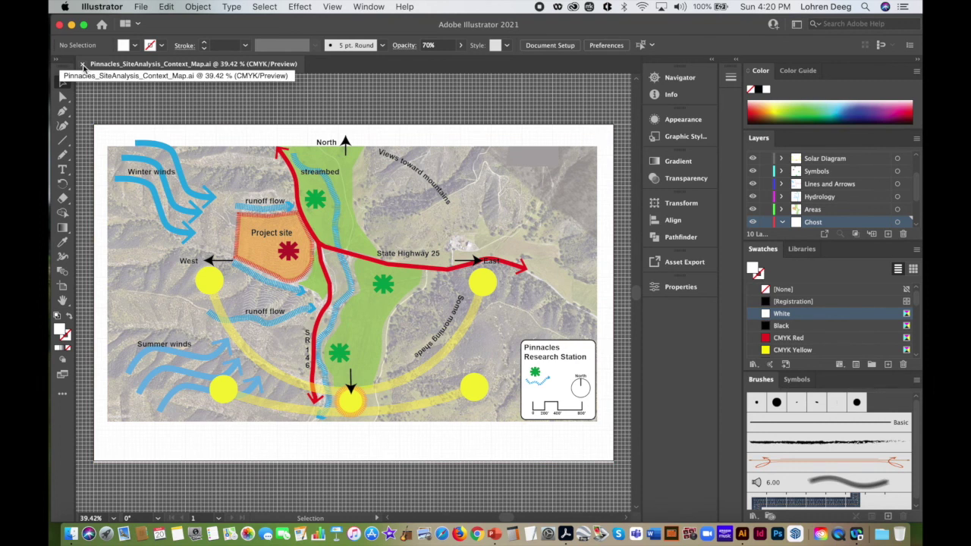
{"action": "key", "text": "super+shift+5"}
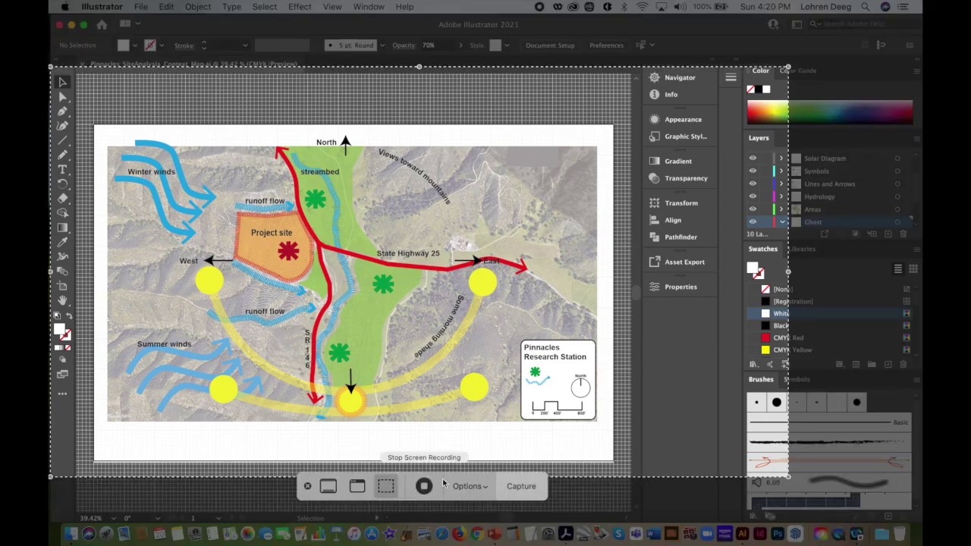